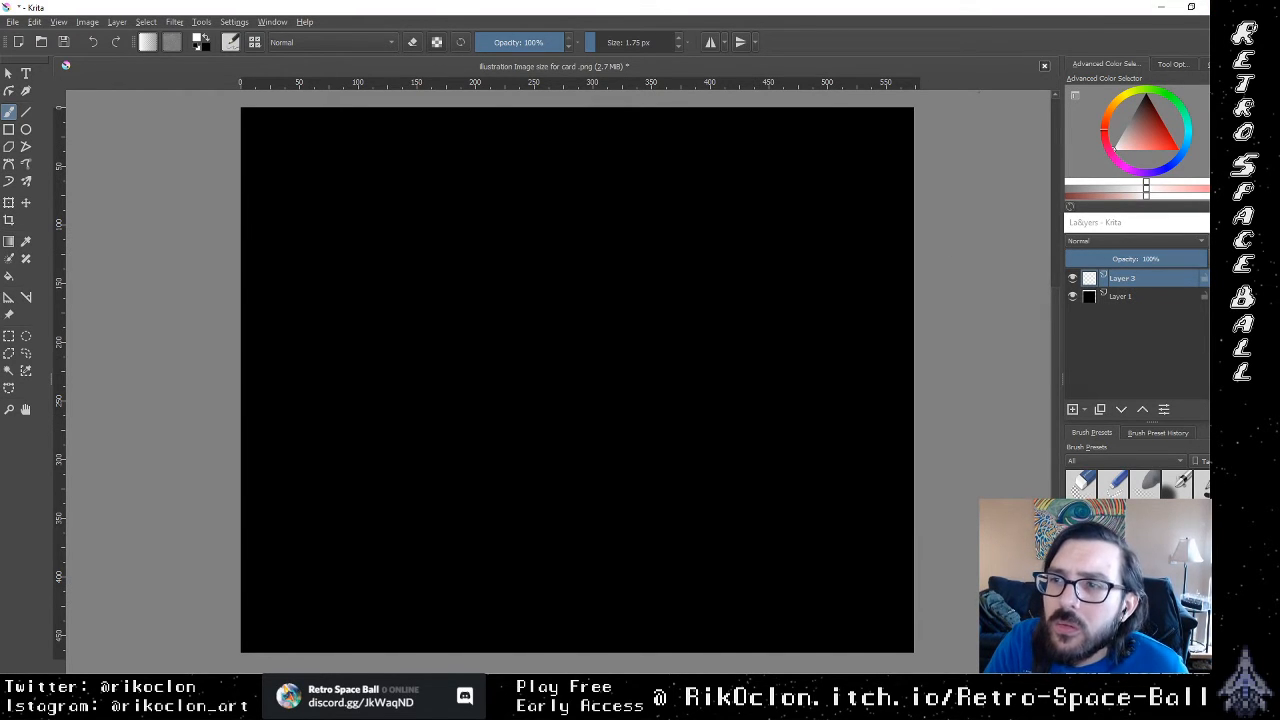
# Step: Switch to Twitch Stream Manager in the browser, unmute the stream preview and raise its volume to about half
pyautogui.hotkey('alt', 'Tab')
pyautogui.click(556, 12)
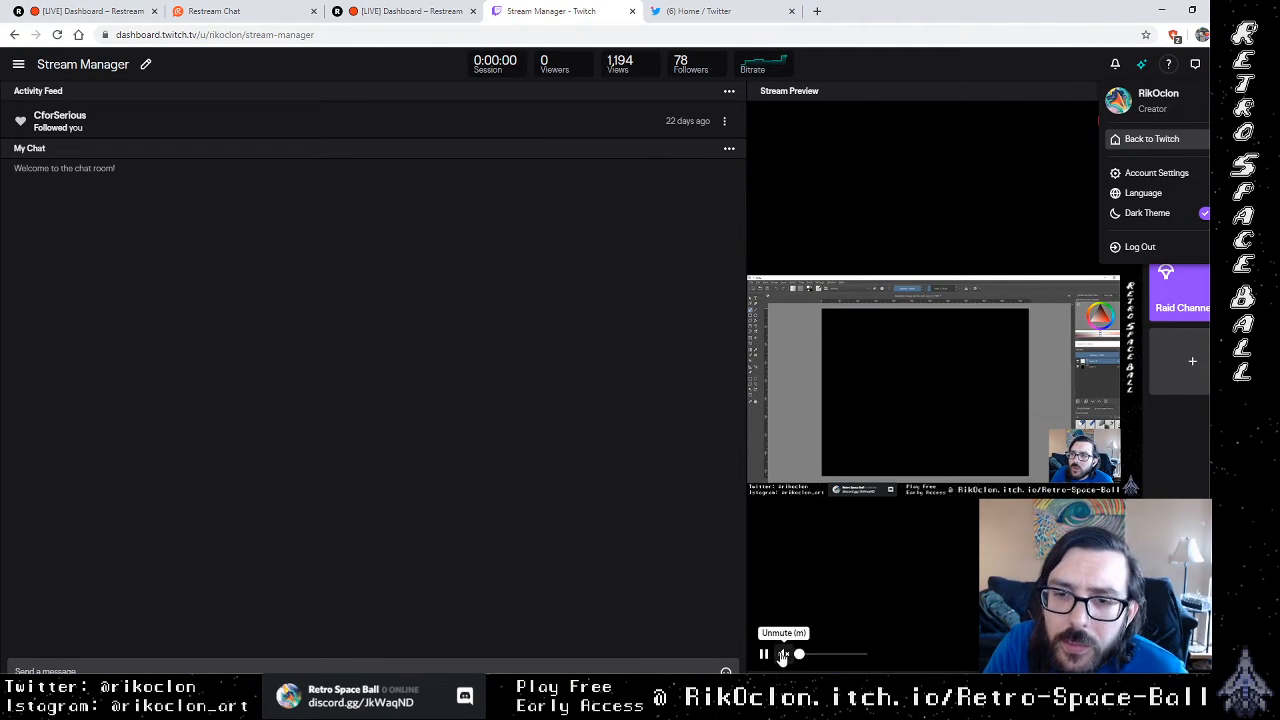
pyautogui.click(783, 655)
pyautogui.moveTo(800, 657); pyautogui.dragTo(830, 663)
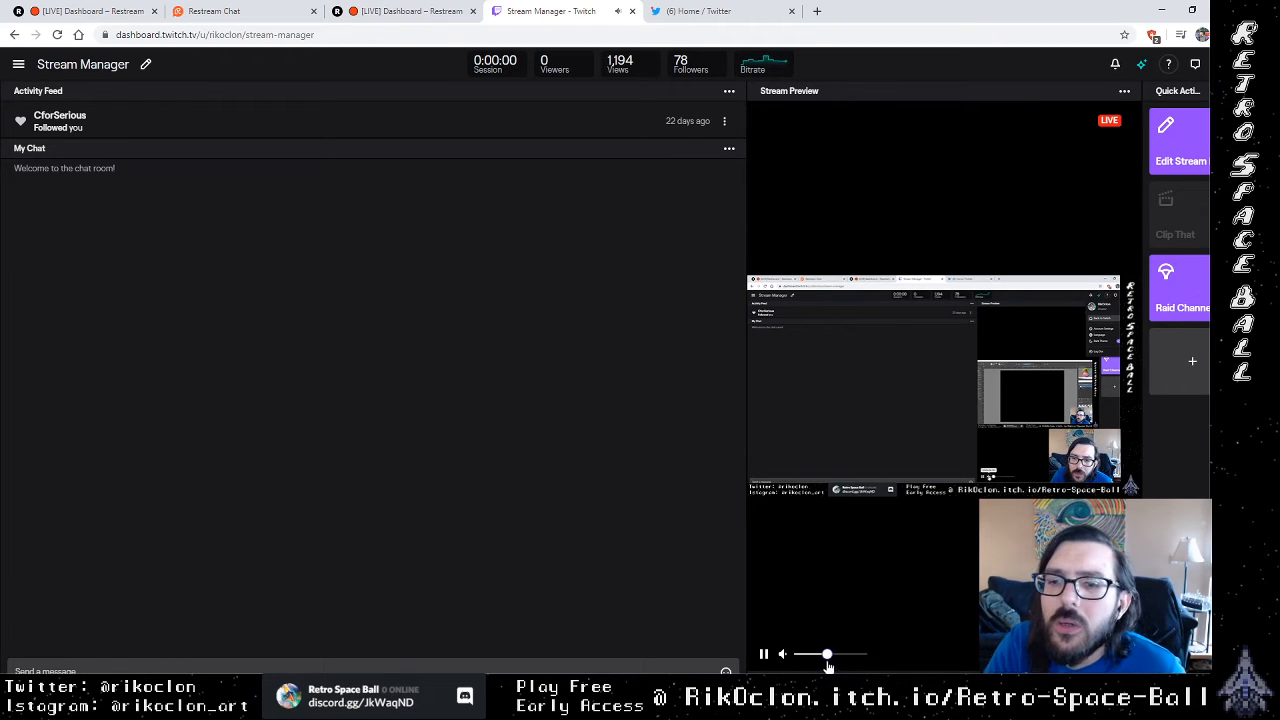
# Step: Check the Twitter notifications for new replies and likes, and return to the Krita canvas
pyautogui.click(712, 12)
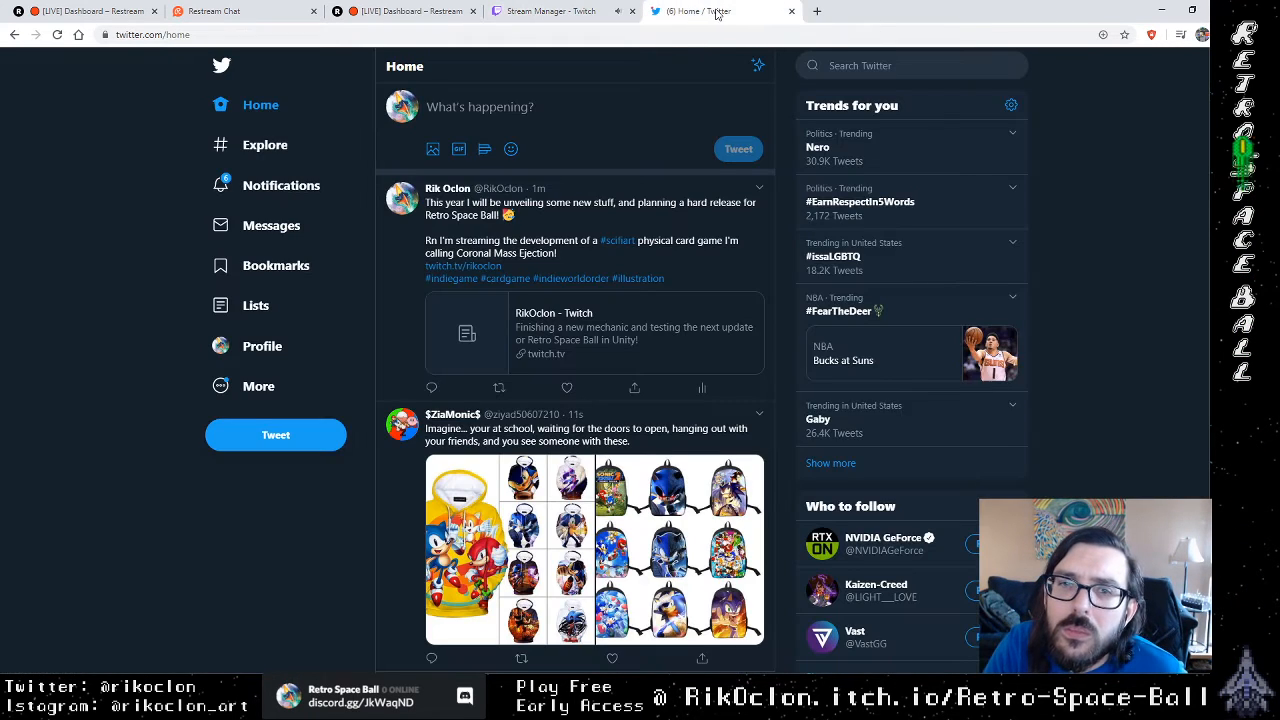
pyautogui.click(258, 186)
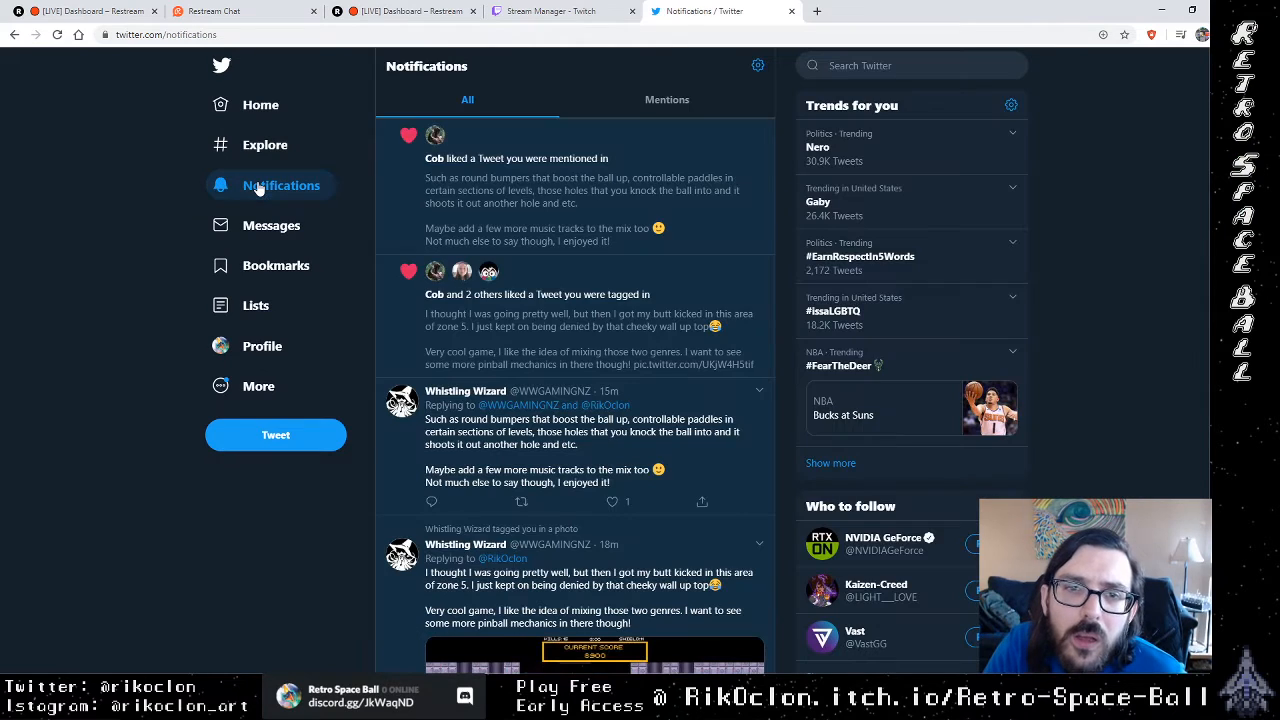
pyautogui.scroll(-2, 597, 316)
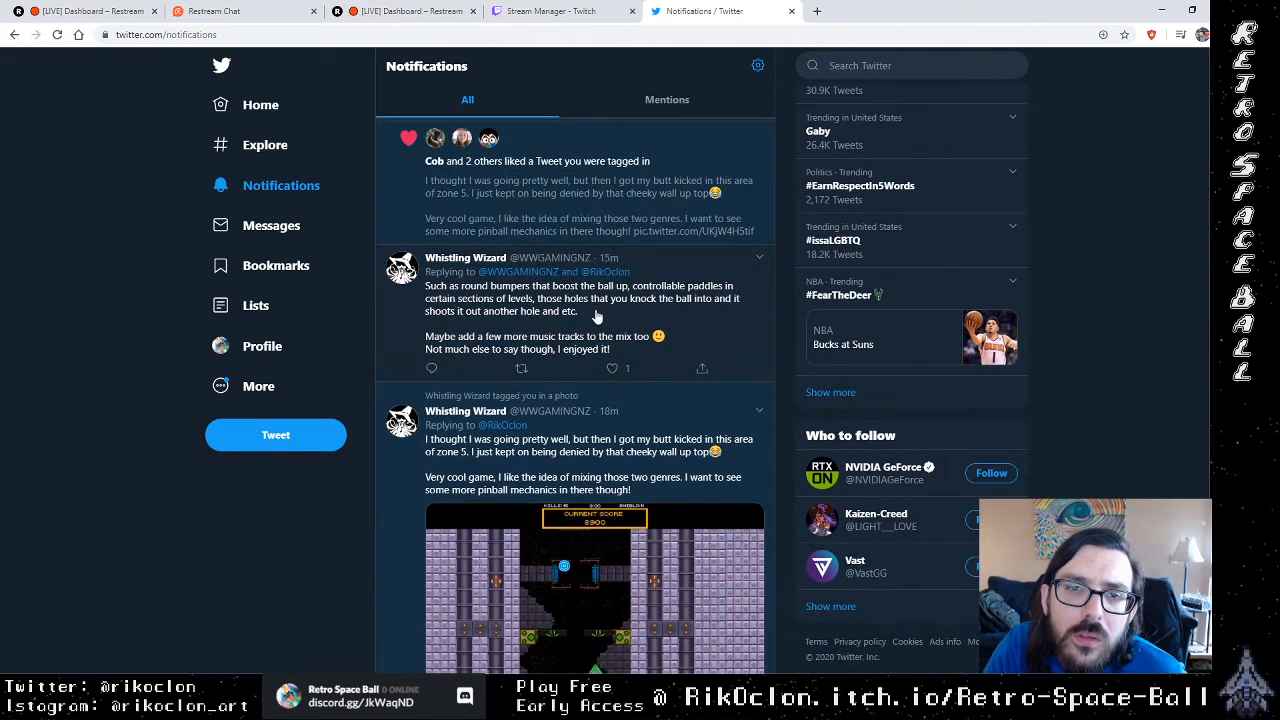
pyautogui.scroll(2, 597, 316)
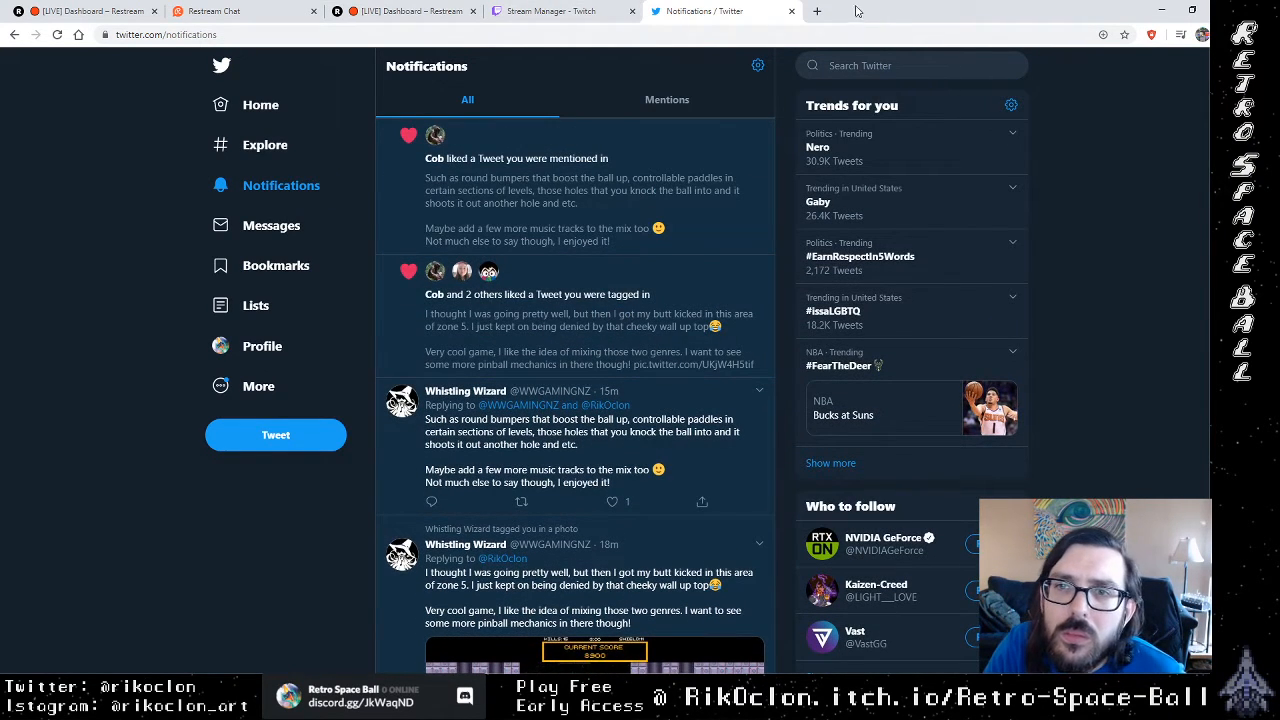
pyautogui.click(1161, 10)
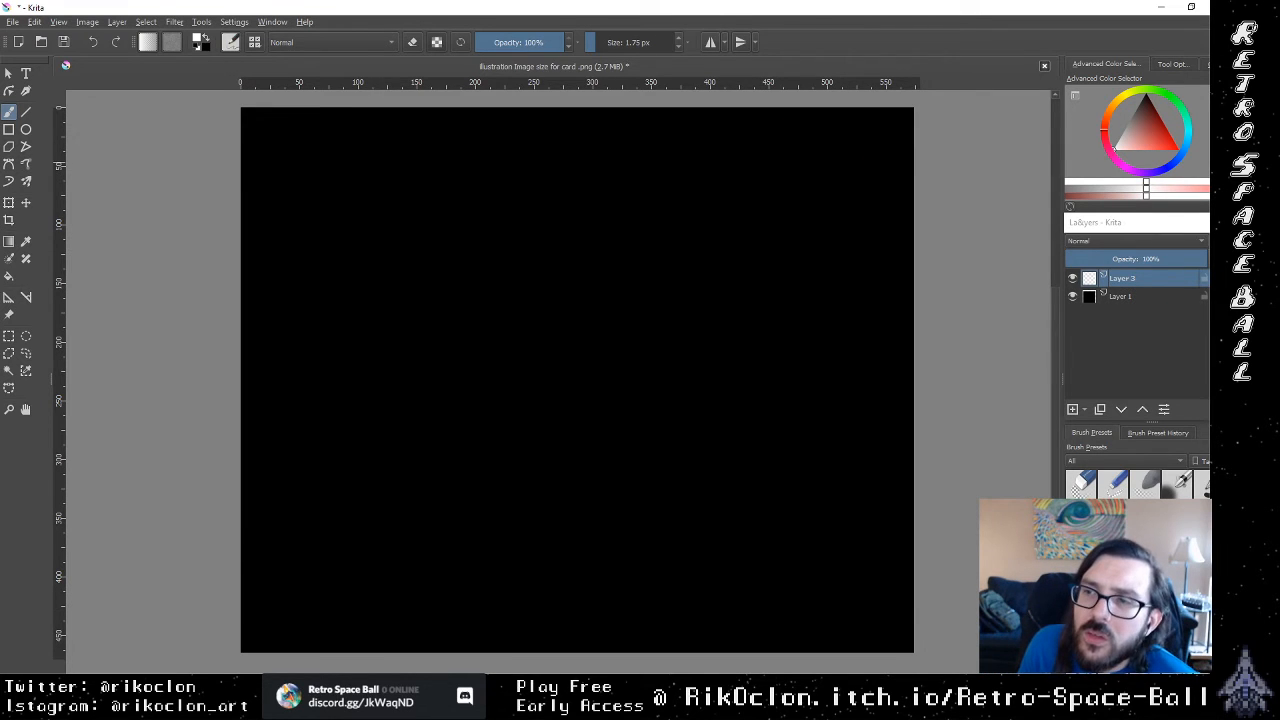
# Step: Switch to the browser, view the live Twitch channel page in a new tab, and close that tab
pyautogui.hotkey('alt', 'Tab')
pyautogui.click(555, 11)
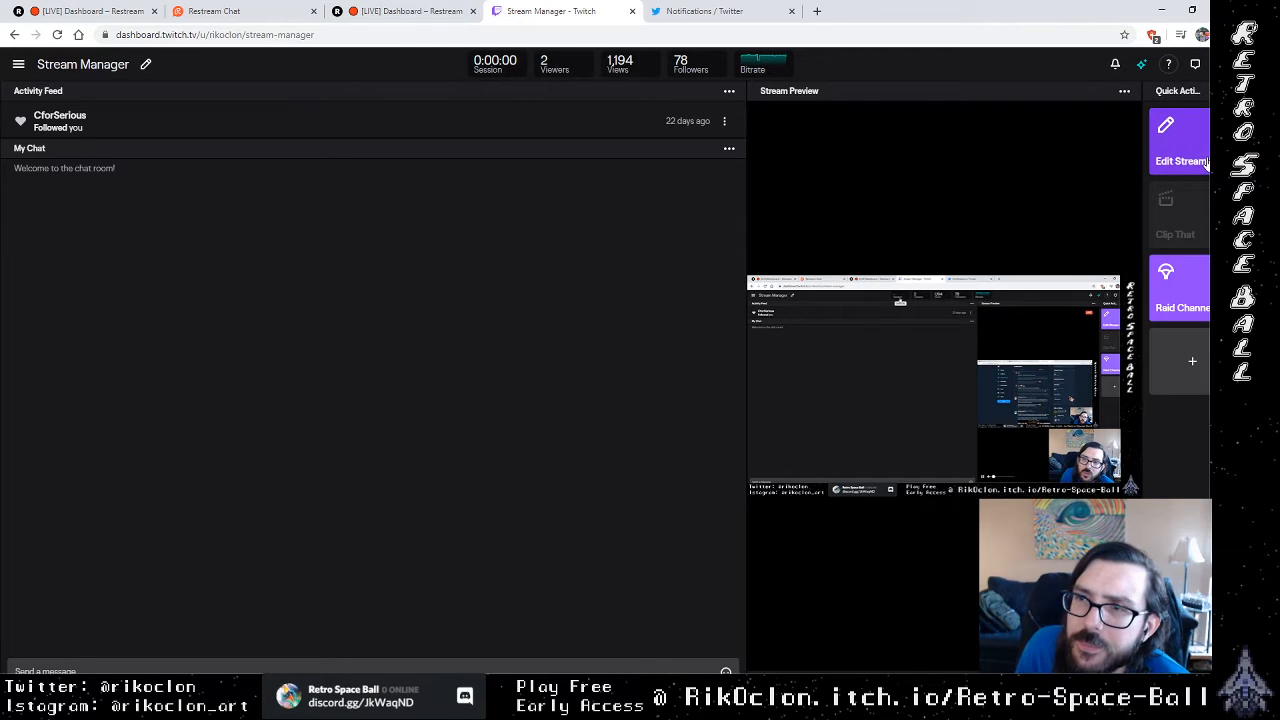
pyautogui.click(817, 11)
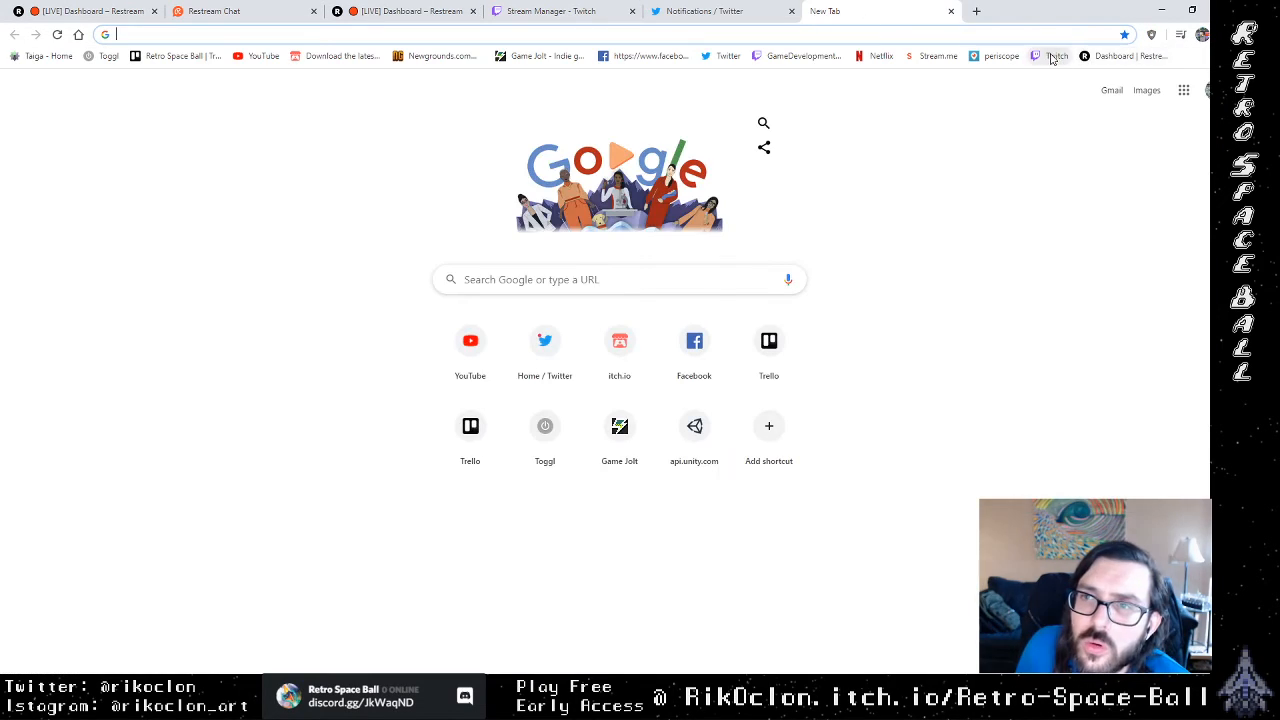
pyautogui.click(1055, 56)
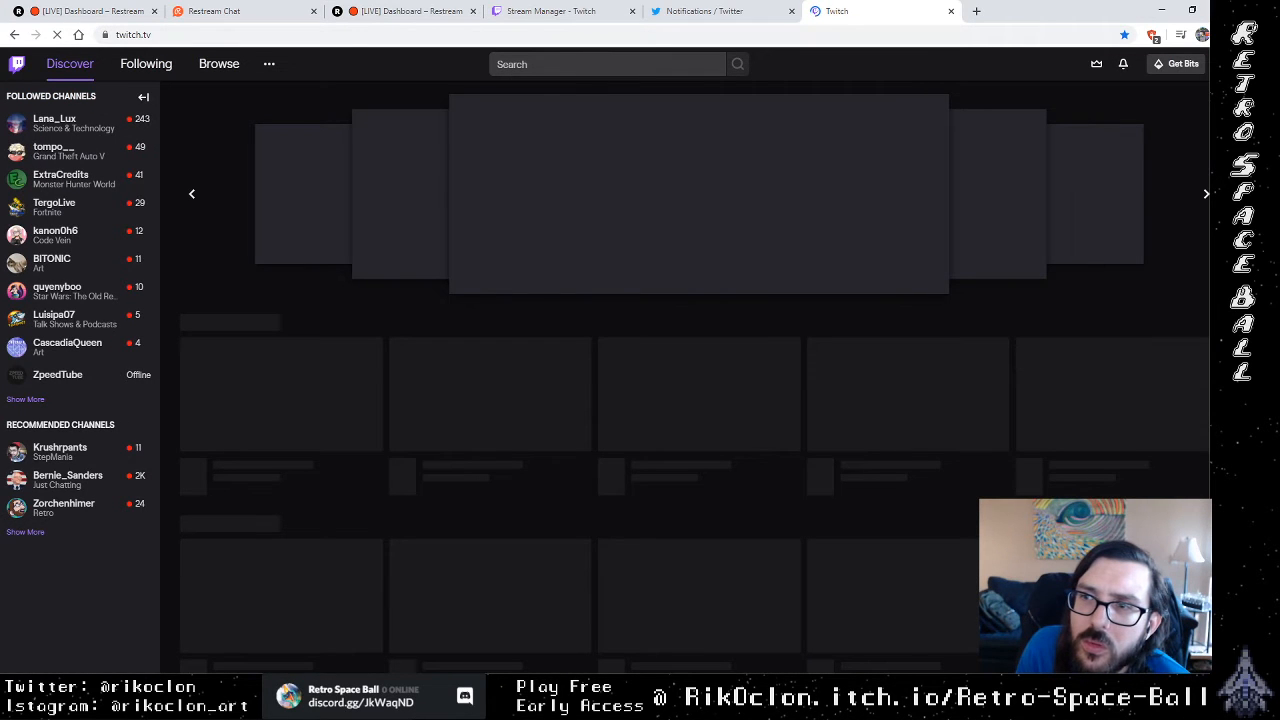
pyautogui.click(1223, 64)
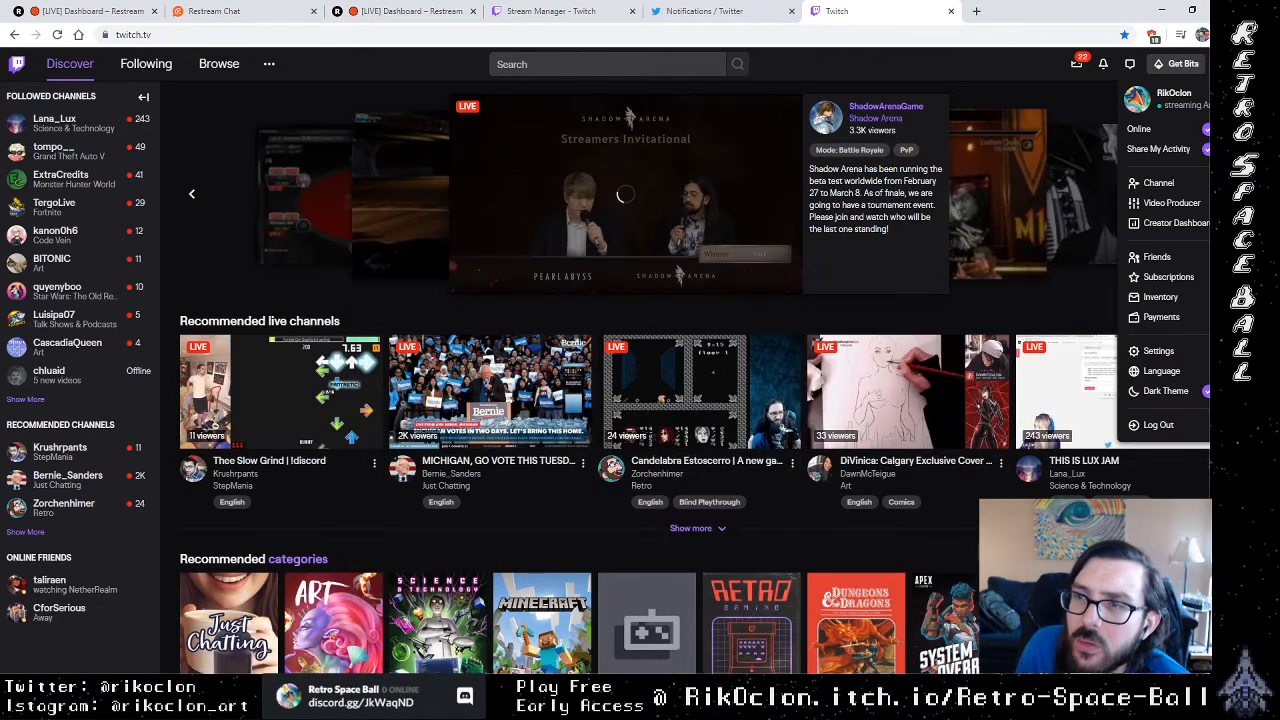
pyautogui.click(1160, 184)
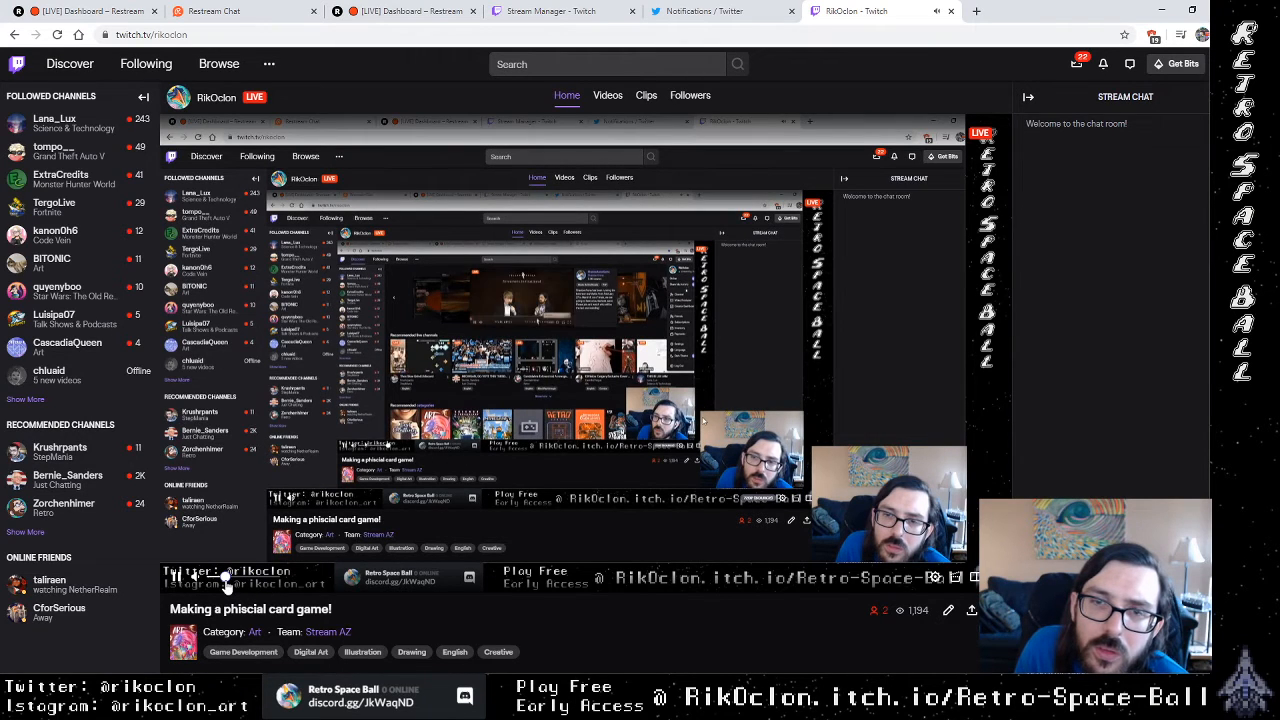
pyautogui.click(951, 11)
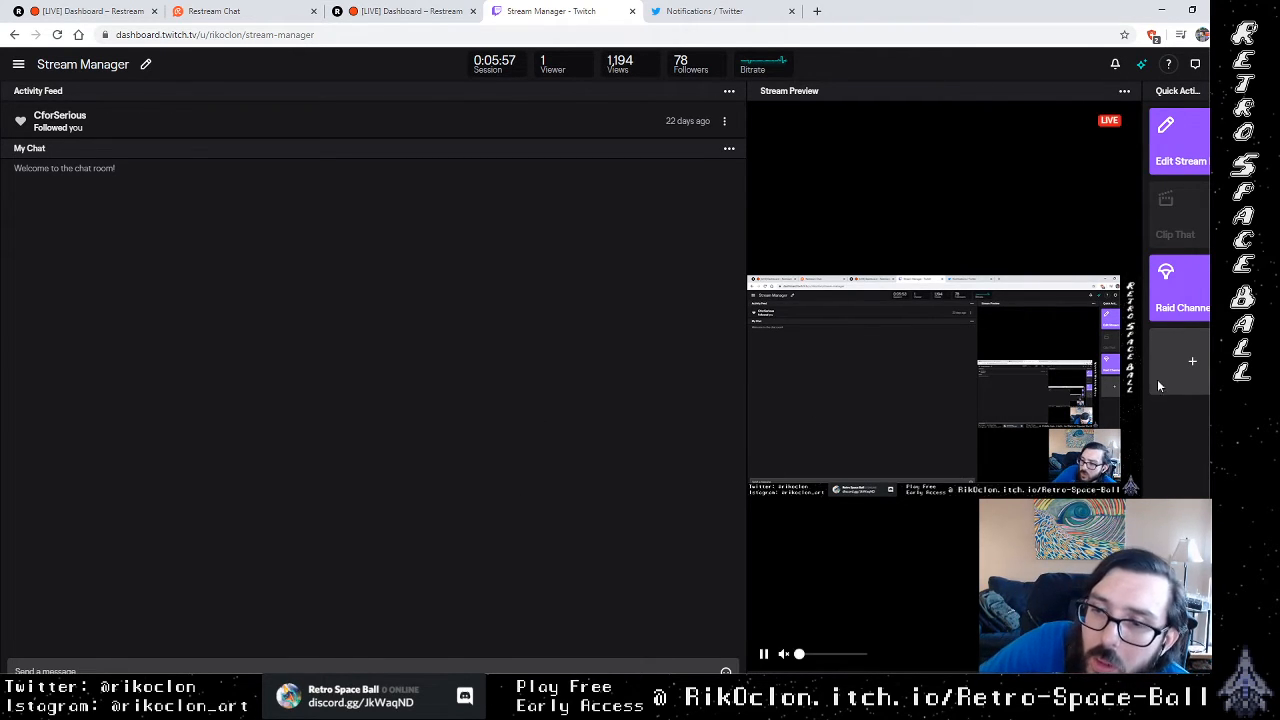
# Step: Switch to Krita and sketch thin white curves with a dense cluster of short curved strokes across the black canvas on Layer 3
pyautogui.hotkey('alt', 'Tab')
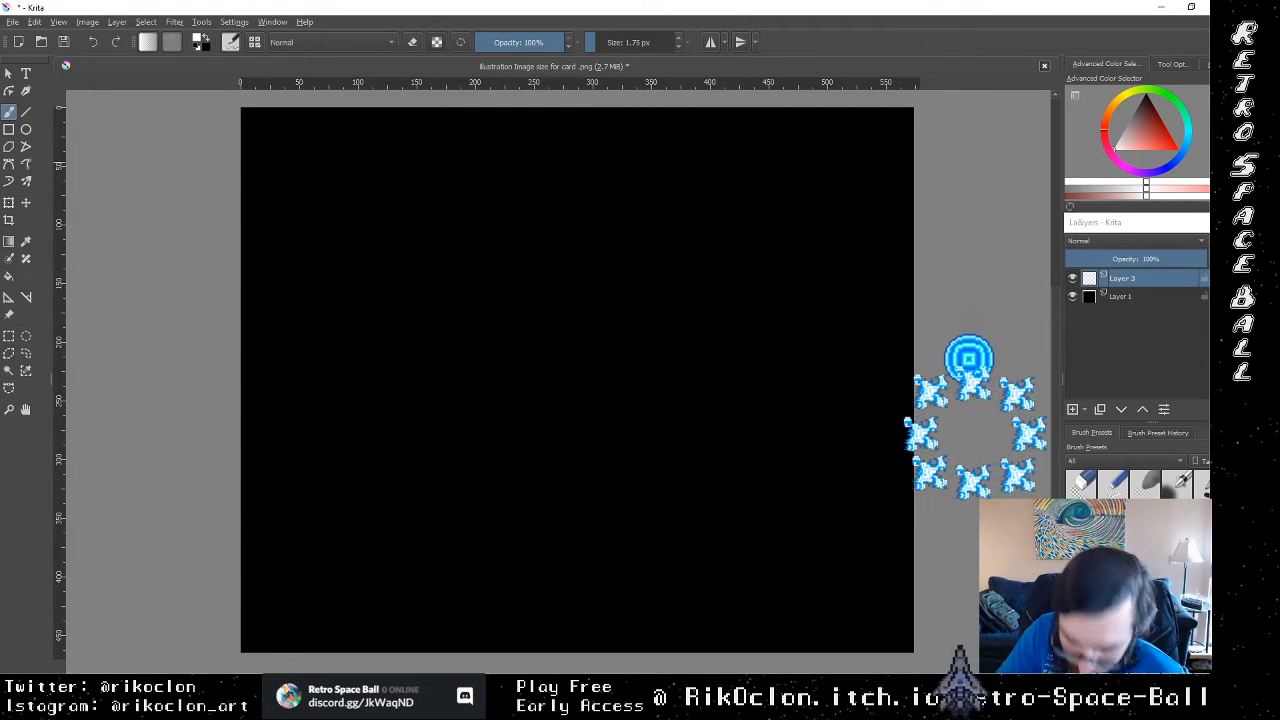
pyautogui.moveTo(440, 414); pyautogui.dragTo(632, 265)
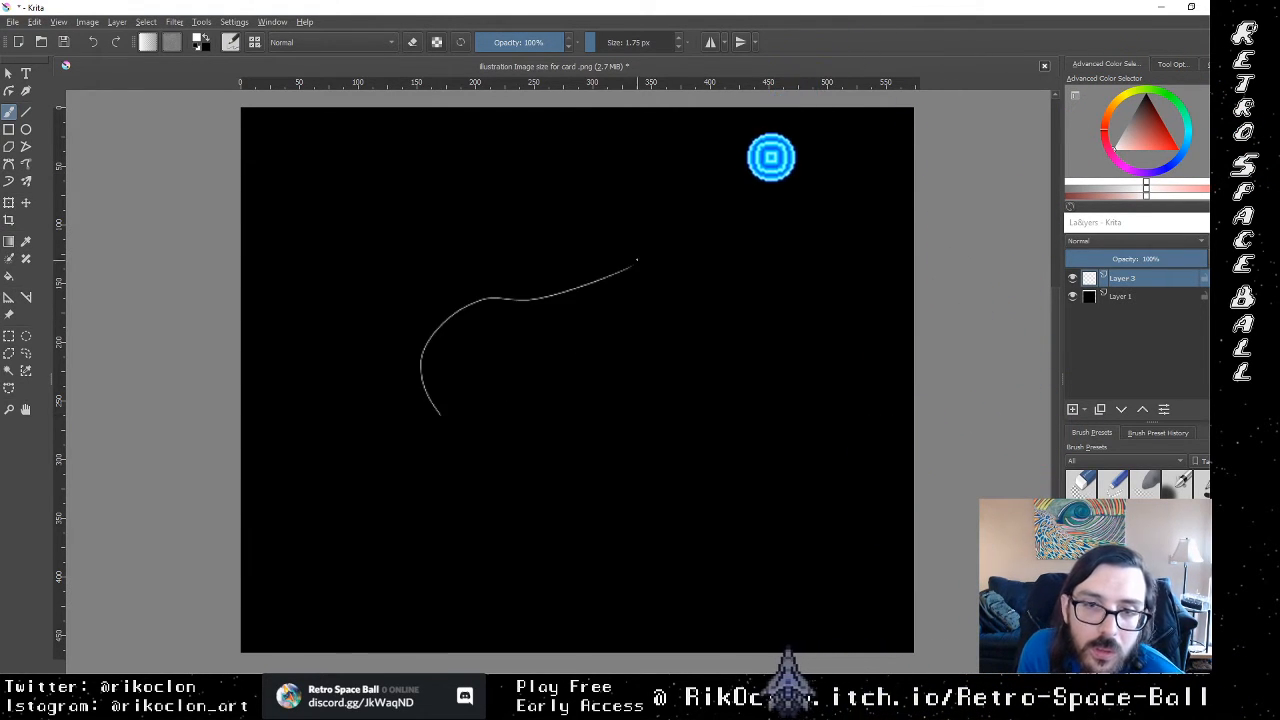
pyautogui.moveTo(530, 422); pyautogui.dragTo(745, 323)
pyautogui.moveTo(605, 432); pyautogui.dragTo(796, 370)
pyautogui.moveTo(673, 478)
pyautogui.mouseDown()
pyautogui.moveTo(688, 444)
pyautogui.moveTo(797, 418)
pyautogui.mouseUp()
pyautogui.moveTo(723, 457); pyautogui.dragTo(807, 425)
pyautogui.moveTo(732, 487)
pyautogui.mouseDown()
pyautogui.moveTo(800, 495)
pyautogui.moveTo(815, 431)
pyautogui.mouseUp()
pyautogui.moveTo(763, 474); pyautogui.dragTo(827, 443)
pyautogui.moveTo(794, 470)
pyautogui.mouseDown()
pyautogui.moveTo(843, 479)
pyautogui.moveTo(836, 492)
pyautogui.moveTo(813, 481)
pyautogui.moveTo(845, 457)
pyautogui.moveTo(886, 461)
pyautogui.mouseUp()
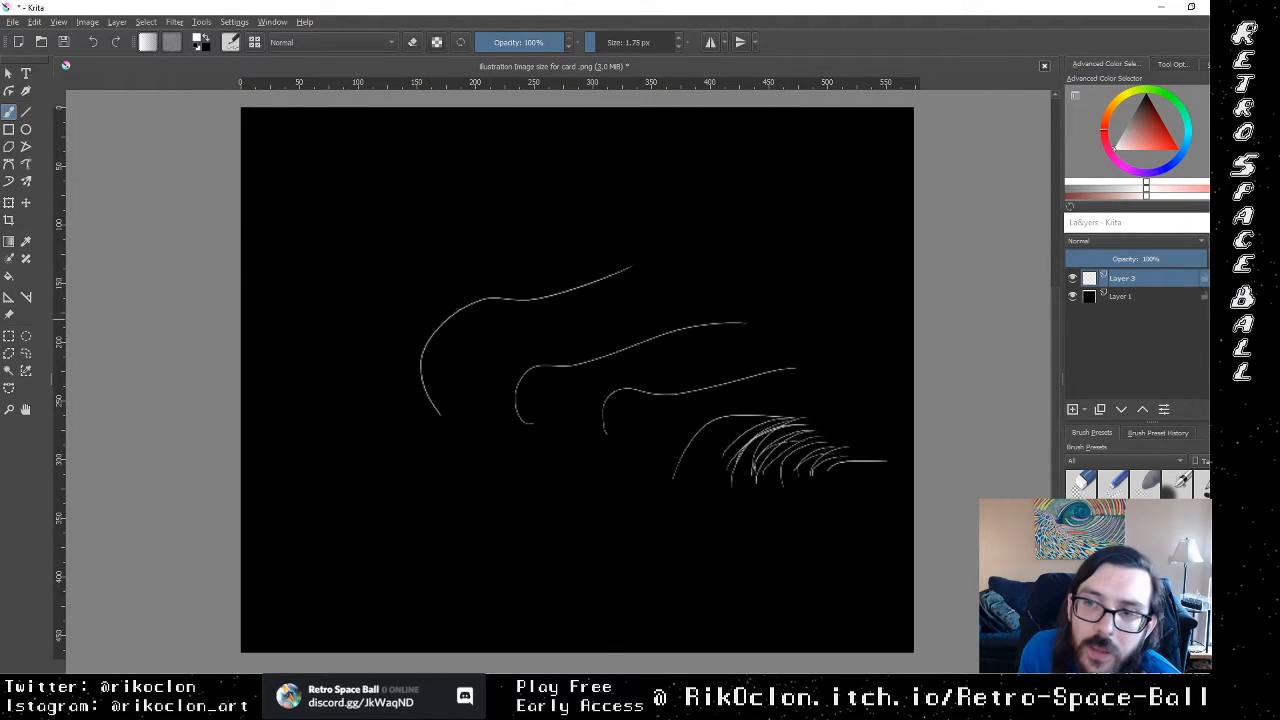
# Step: Delete Layer 3 with its white strokes and add a new empty paint layer above Layer 1
pyautogui.click(1143, 278)
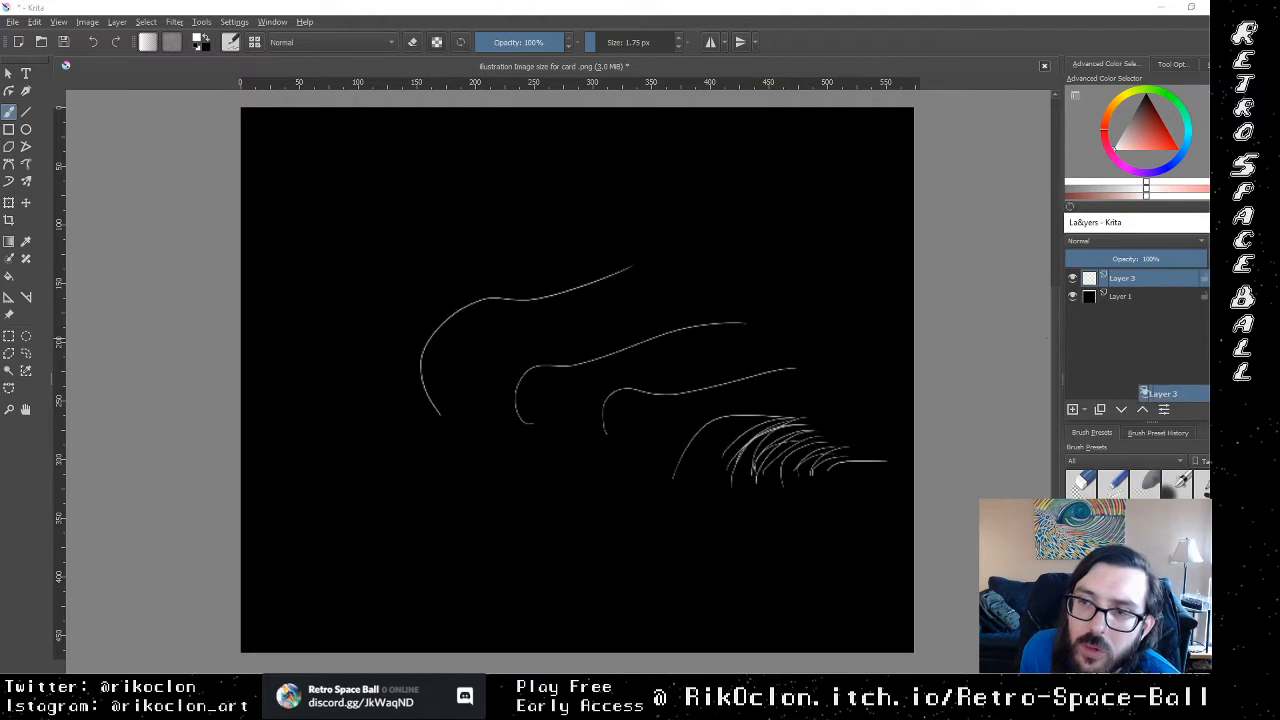
pyautogui.click(1219, 409)
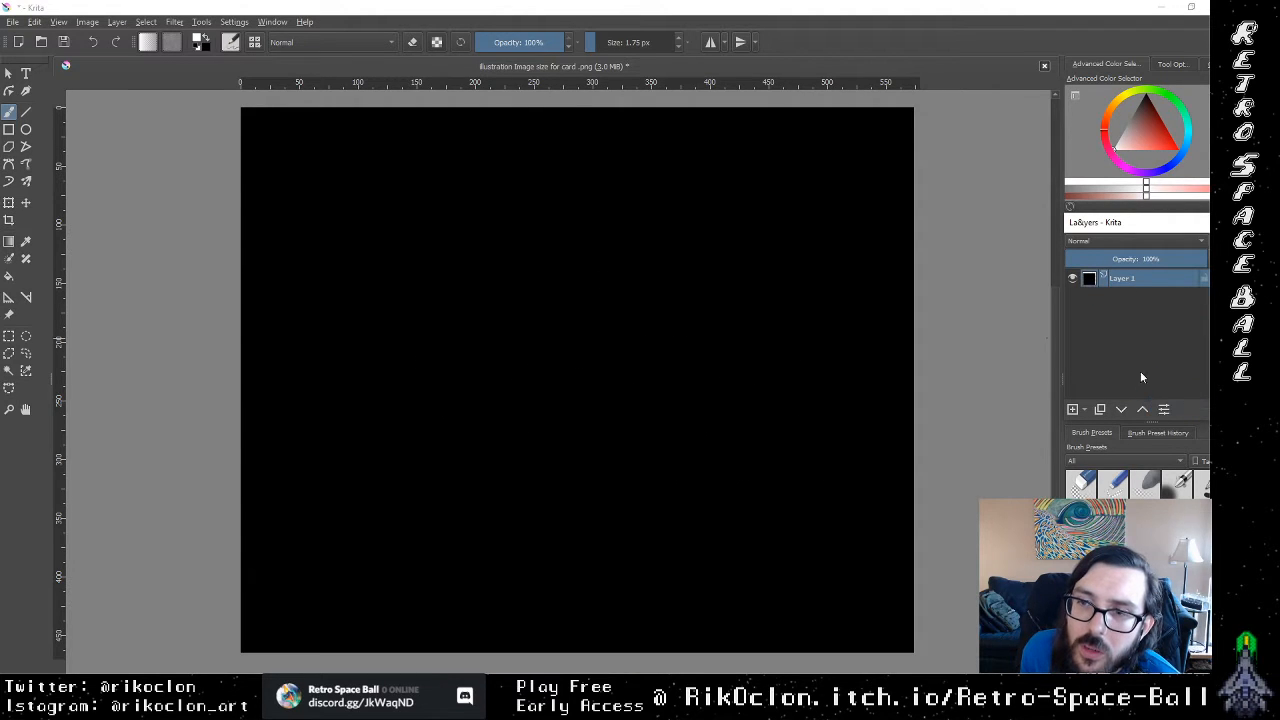
pyautogui.click(1074, 409)
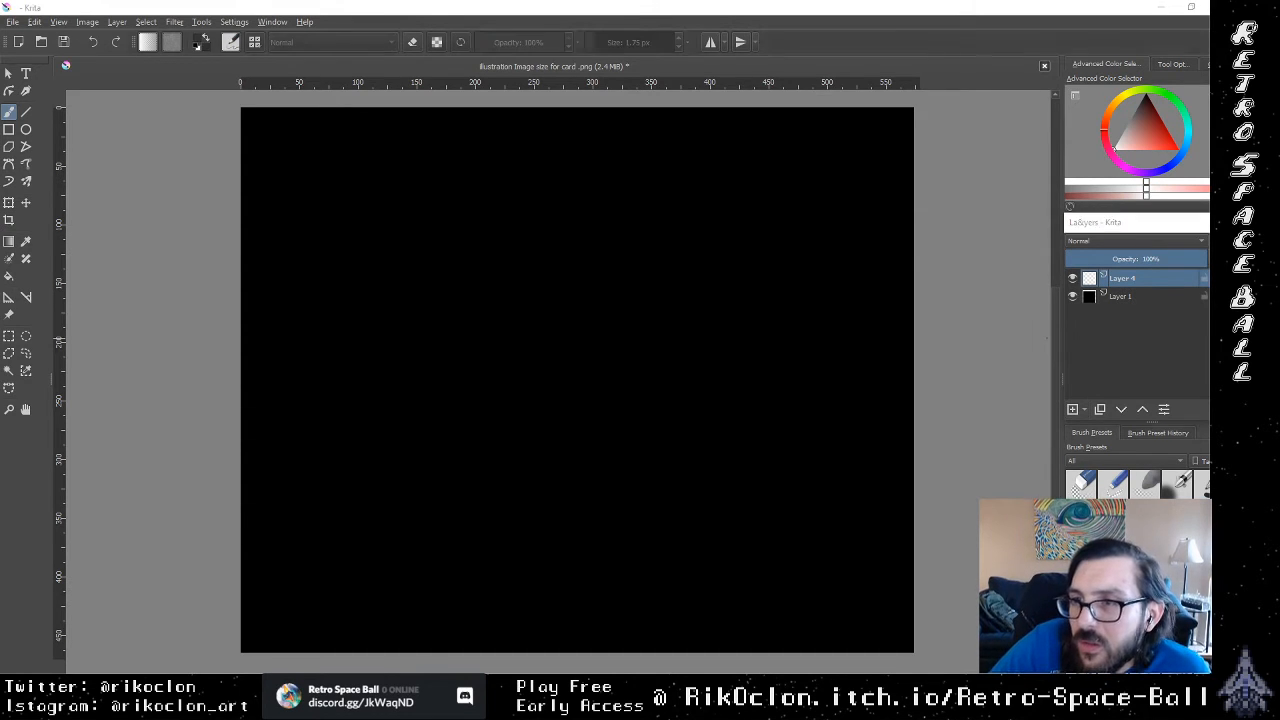
# Step: Switch to the browser and search Google for "coronal mass ejection" in a new tab
pyautogui.hotkey('alt', 'Tab')
pyautogui.click(818, 11)
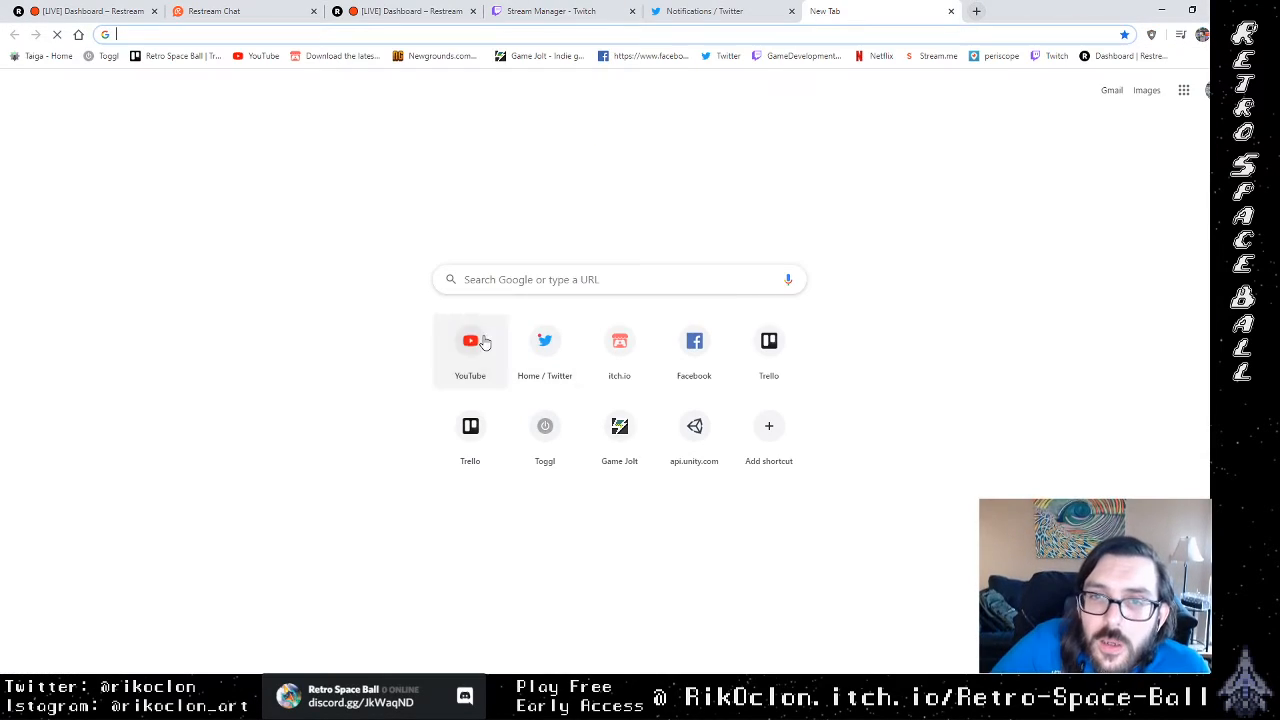
pyautogui.click(633, 280)
pyautogui.write('cor')
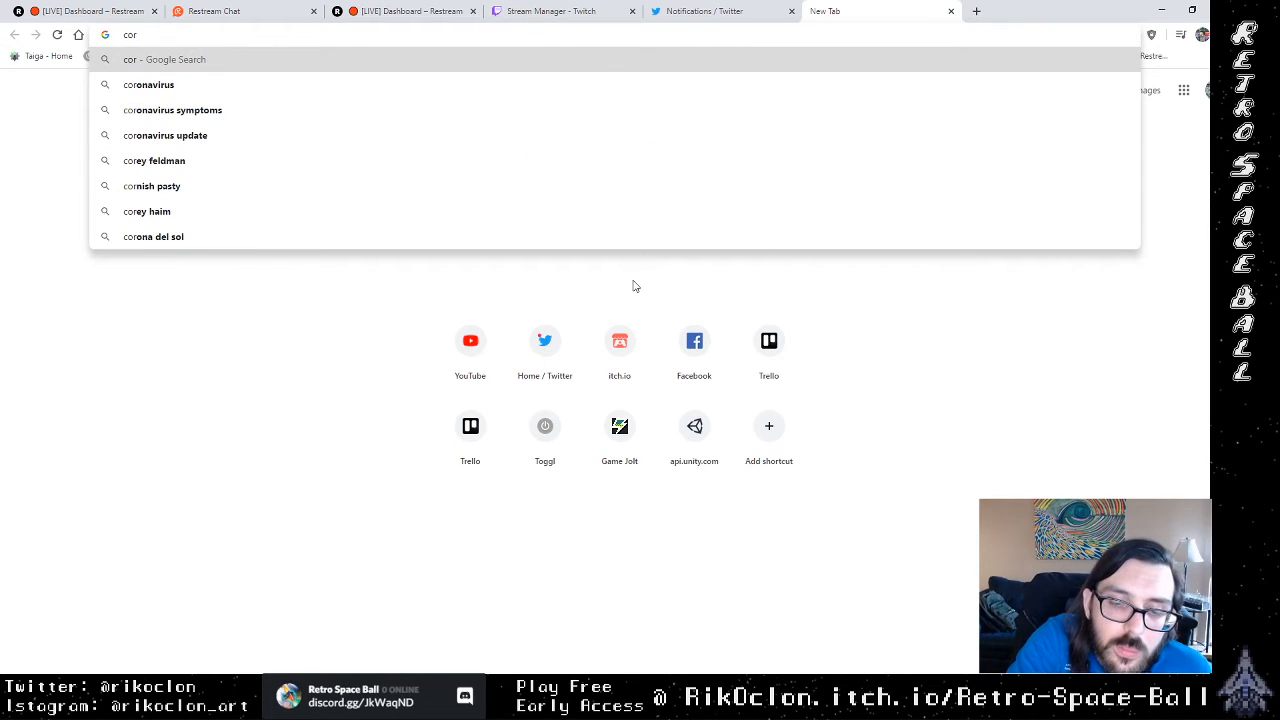
pyautogui.write('on')
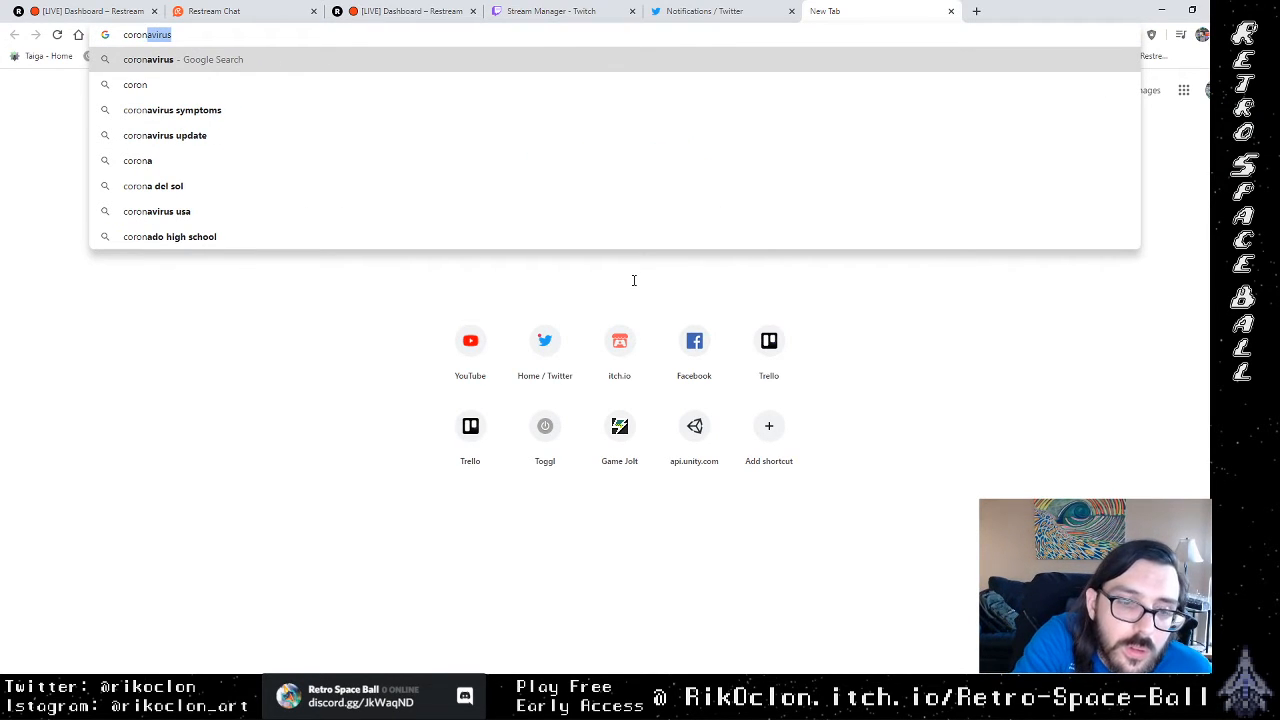
pyautogui.write('al m')
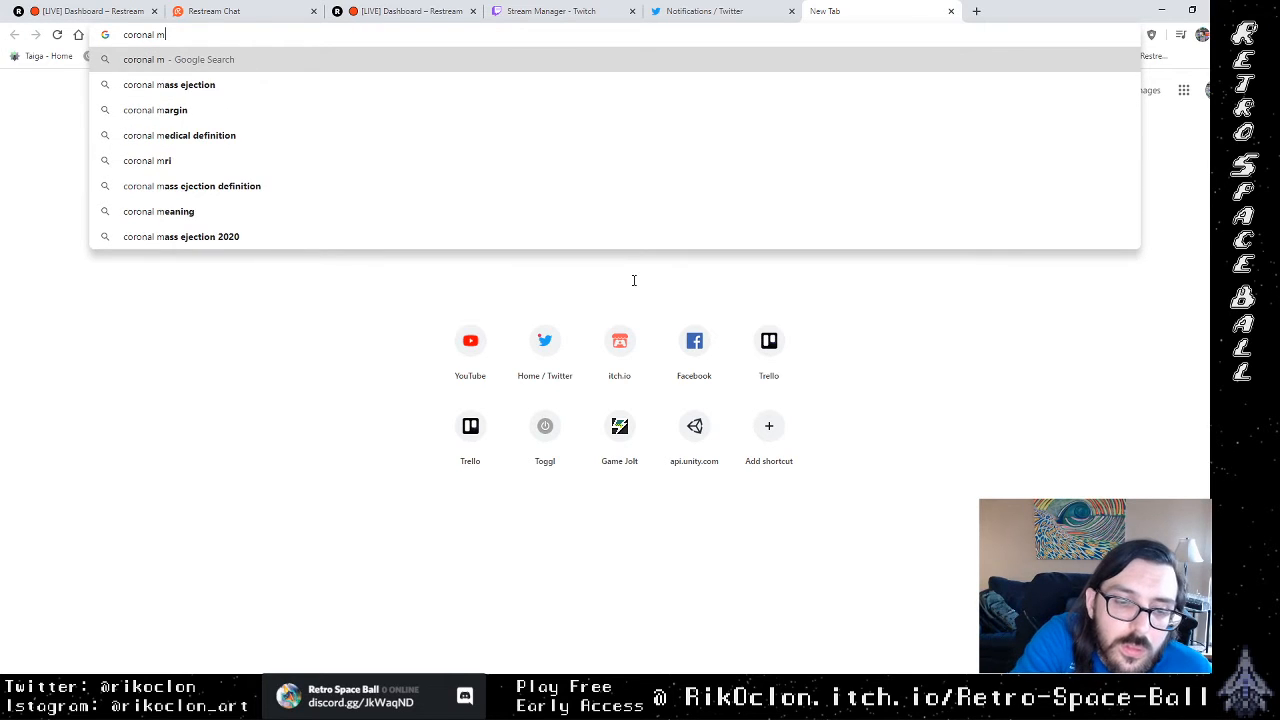
pyautogui.write('ass ej')
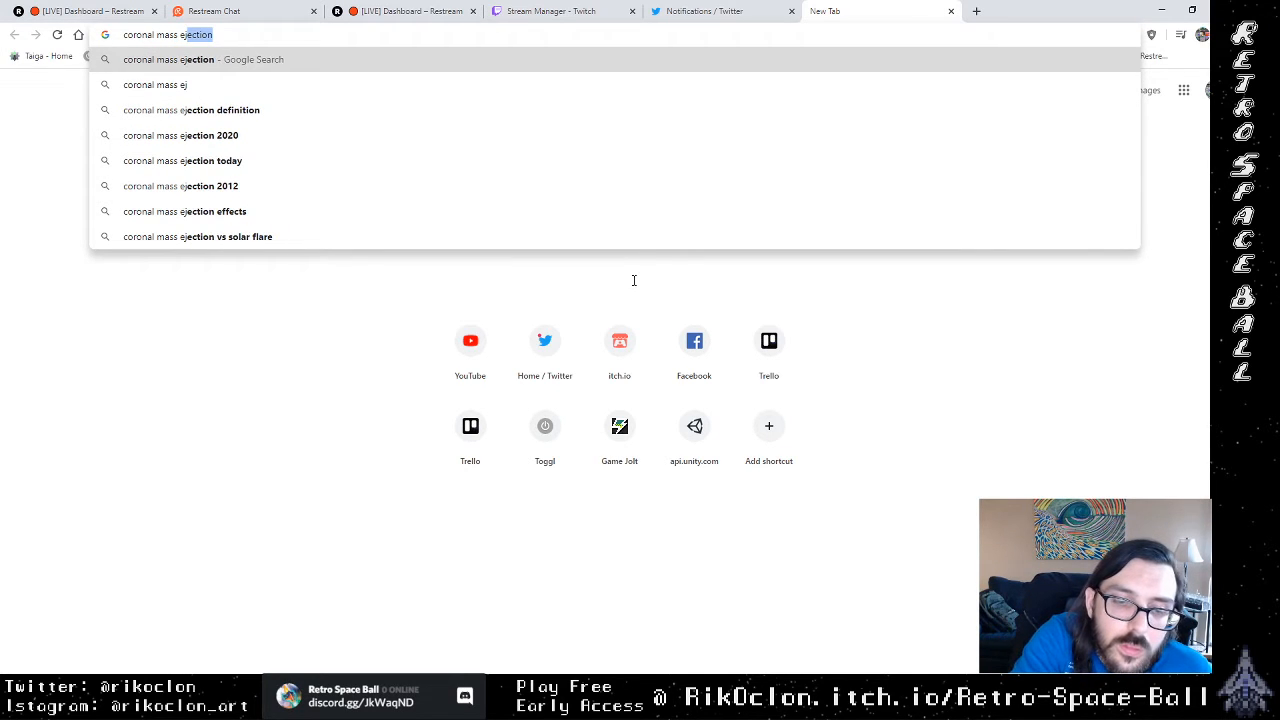
pyautogui.write('ectio')
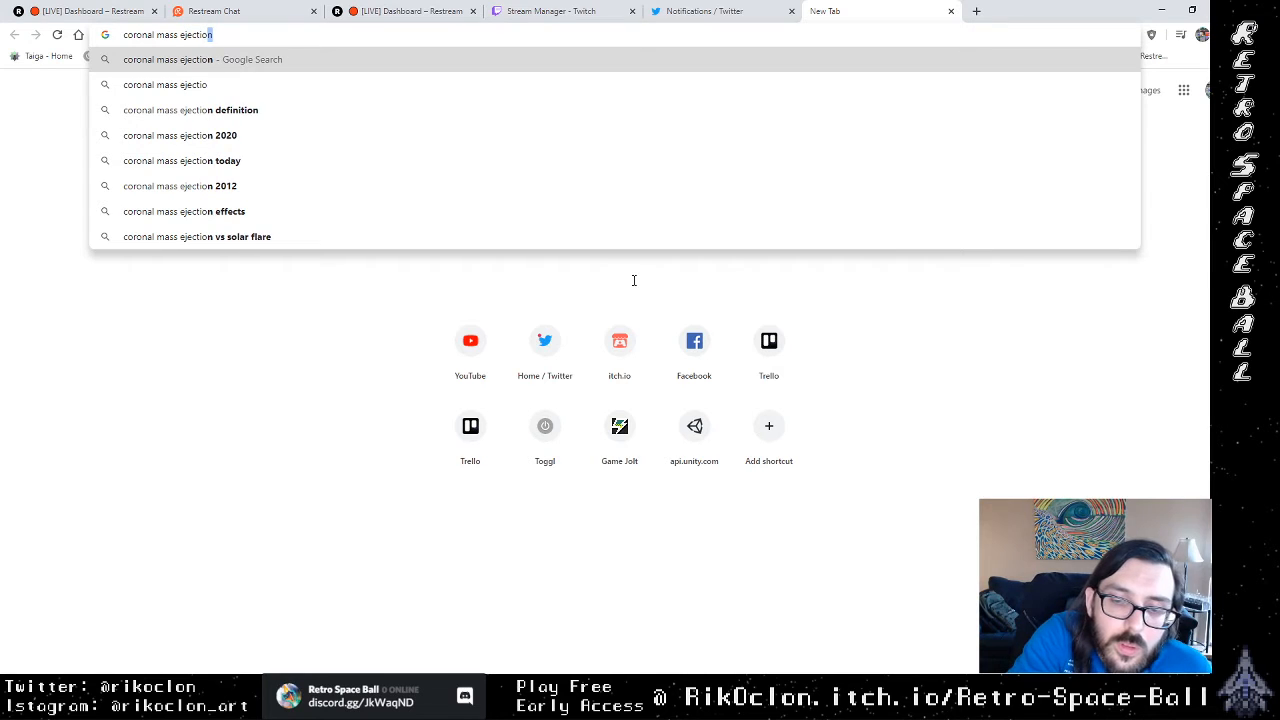
pyautogui.write('n')
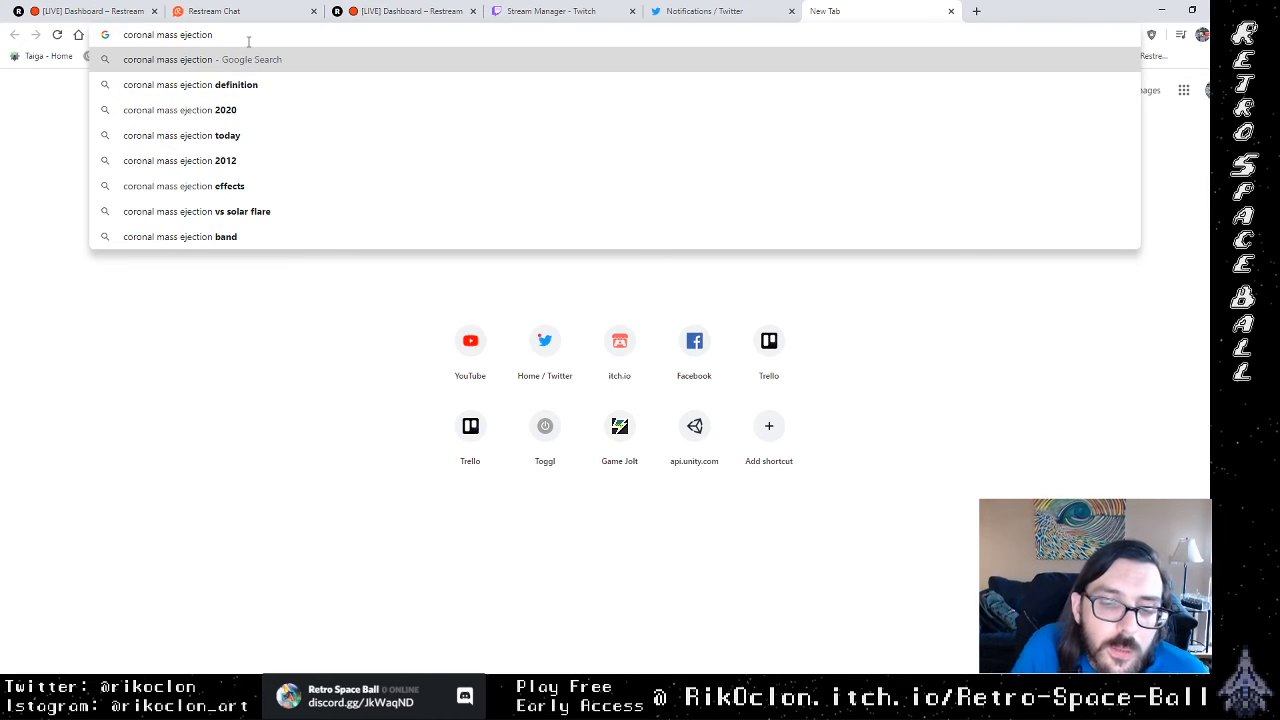
pyautogui.press('Return')
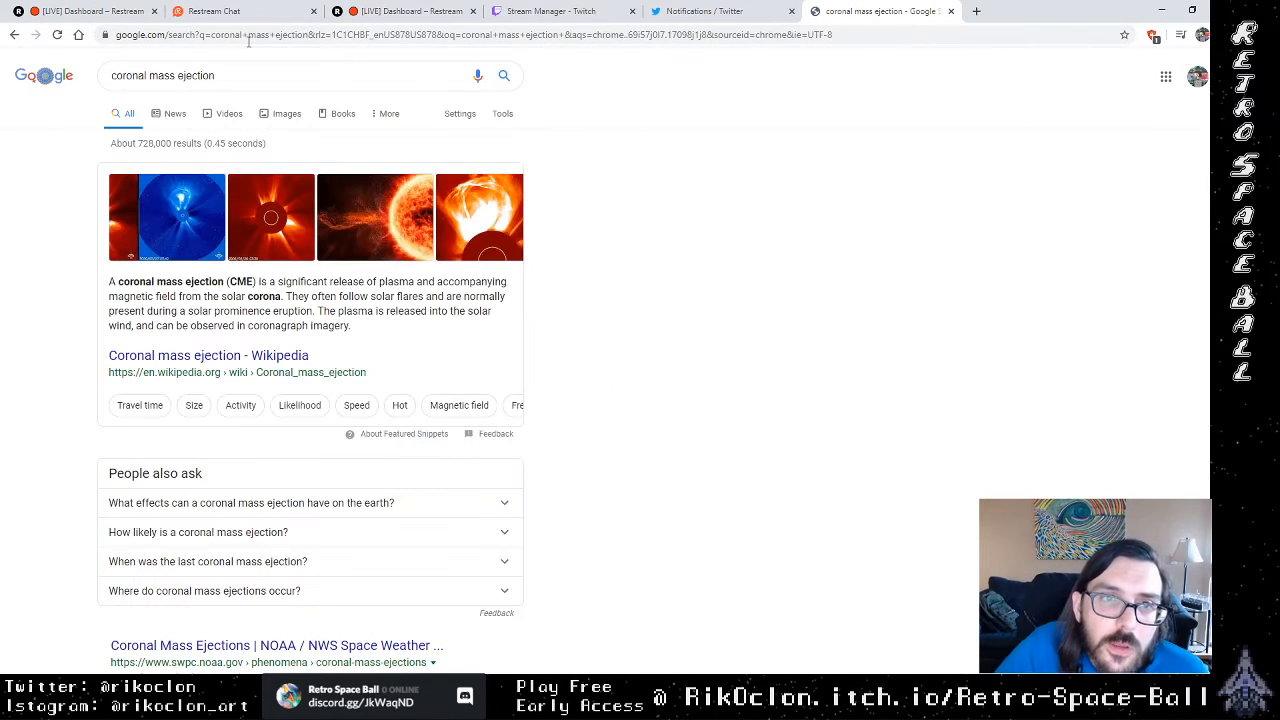
# Step: Open the Cosmos Magazine article from the solar eruption image result and examine its coronal mass ejection picture
pyautogui.click(388, 222)
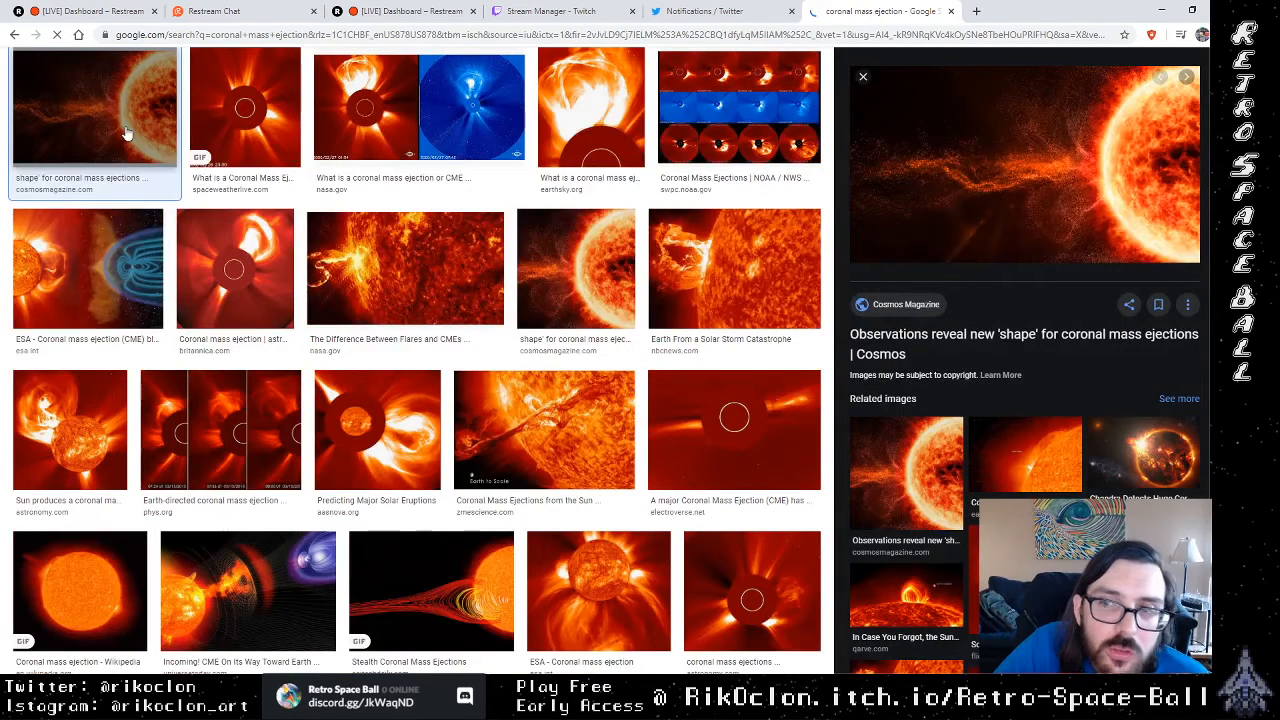
pyautogui.click(1028, 171)
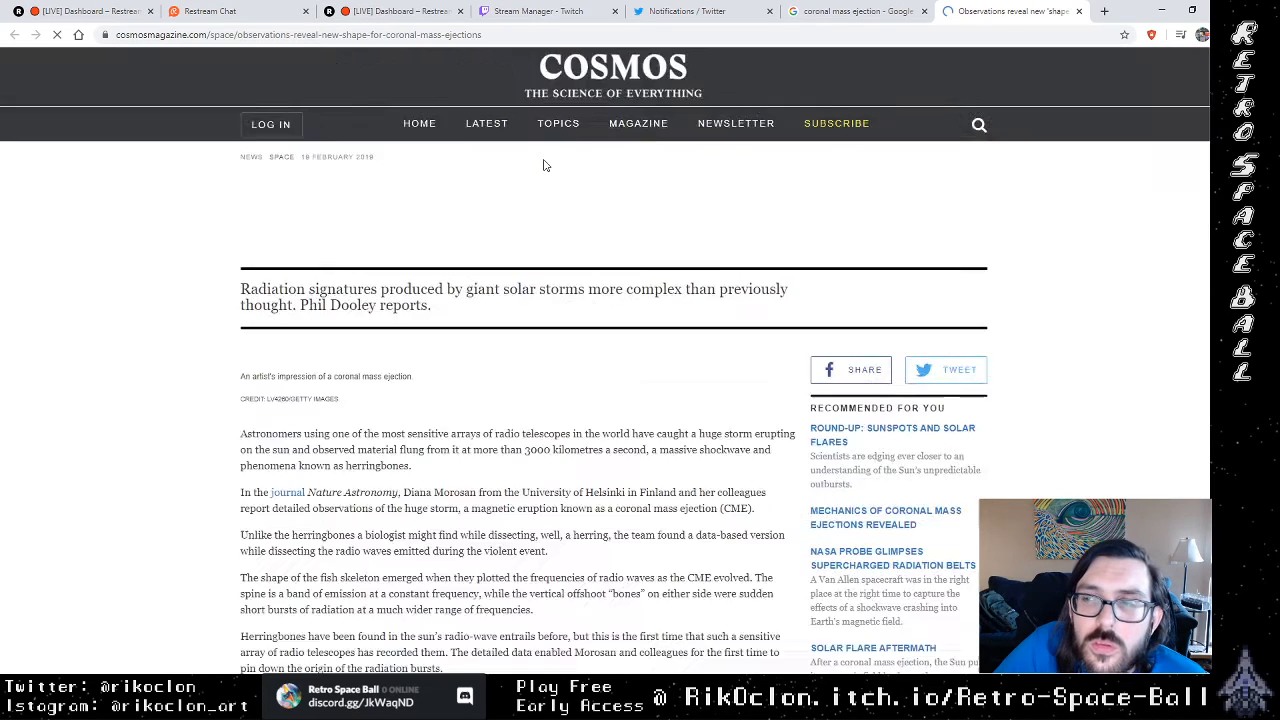
pyautogui.scroll(-3, 529, 436)
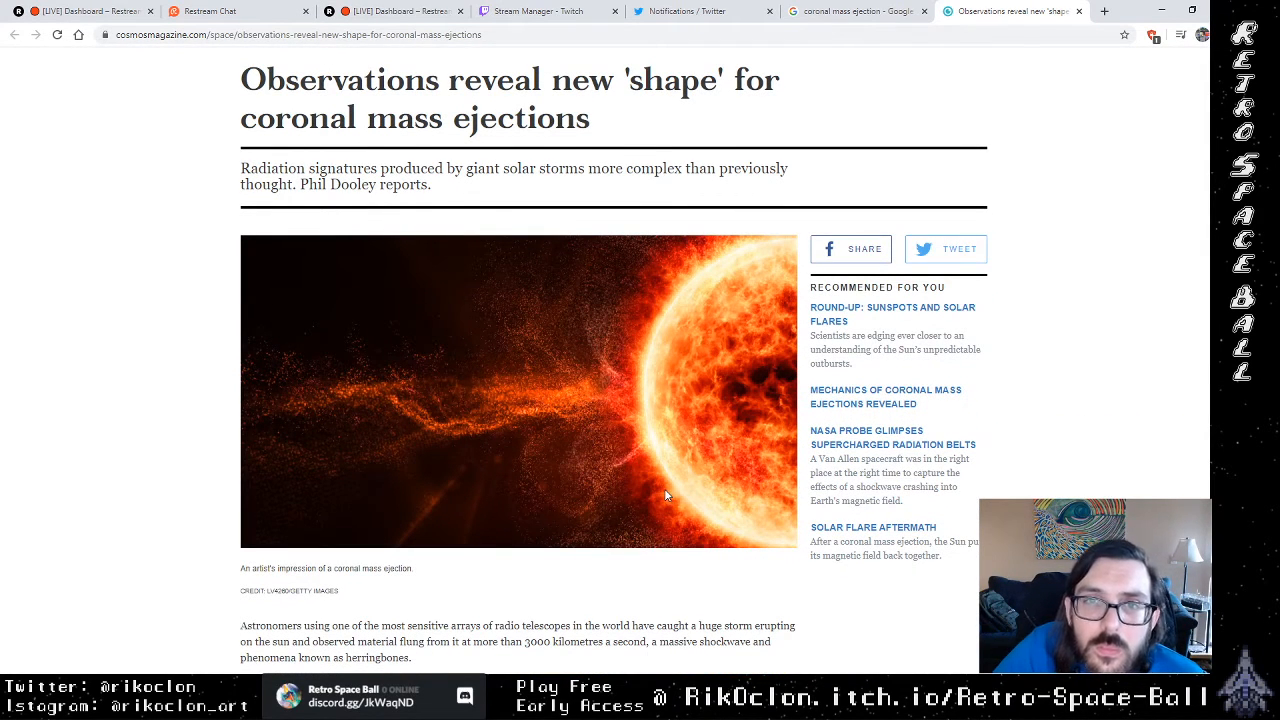
pyautogui.scroll(-1, 664, 488)
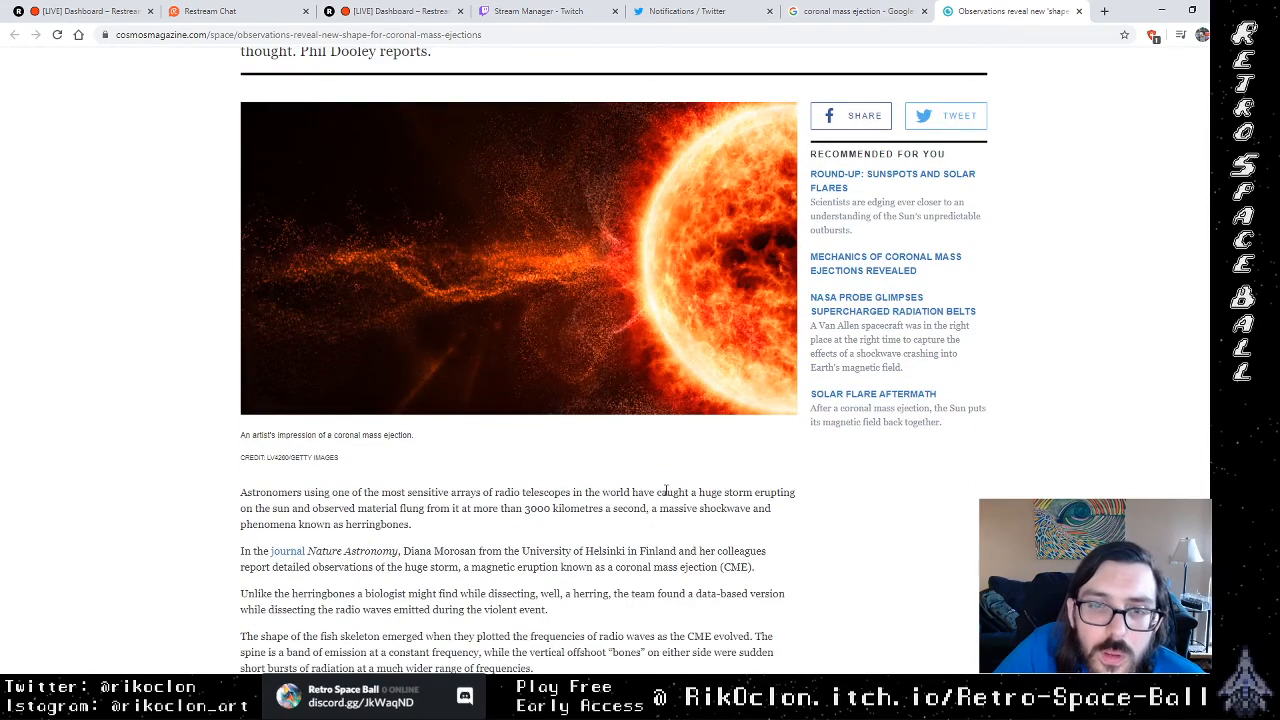
pyautogui.scroll(-1, 664, 488)
pyautogui.scroll(1, 664, 488)
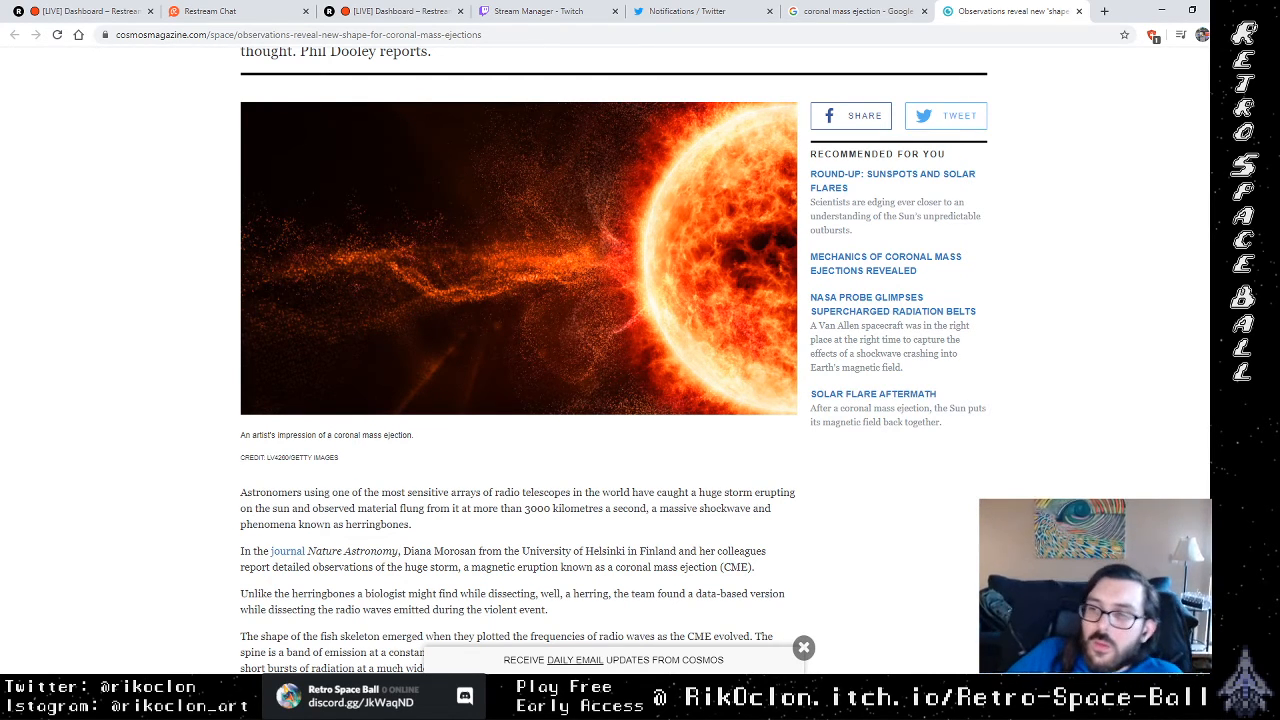
# Step: Switch to VLC media player, start playing the music playlist, and return to the Cosmos article in the browser
pyautogui.hotkey('alt', 'Tab')
pyautogui.press('space')
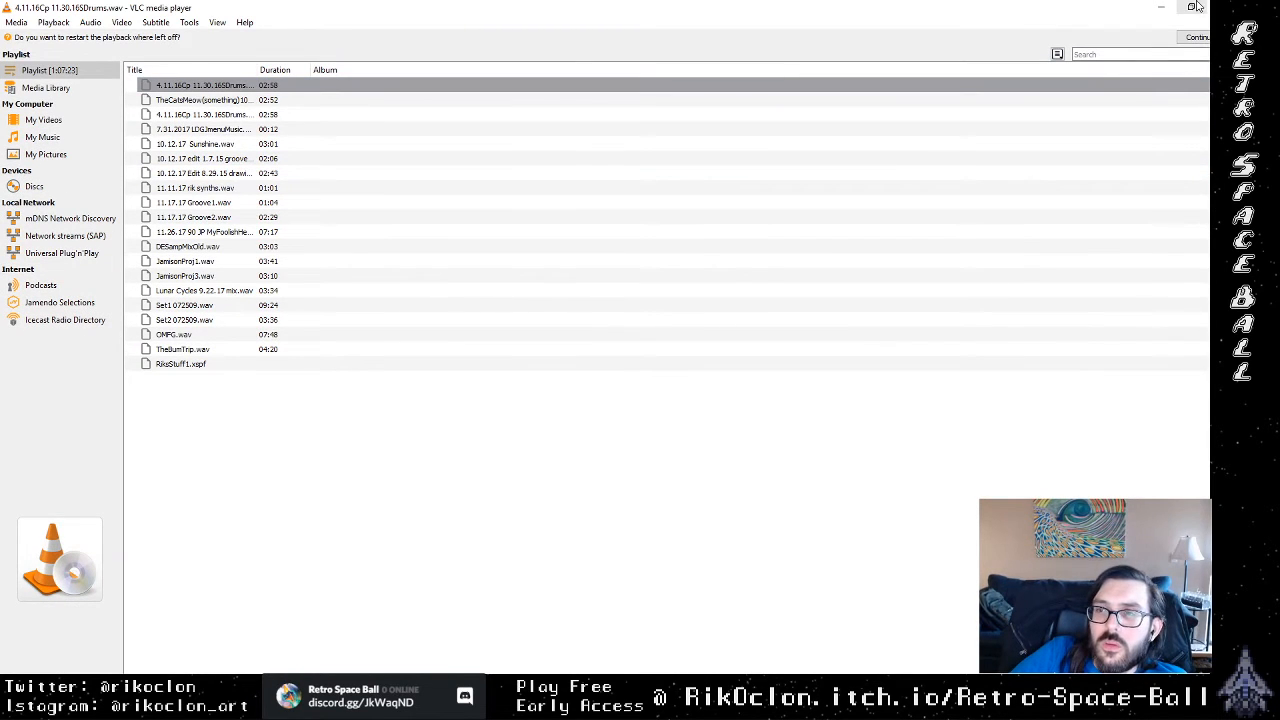
pyautogui.click(1161, 8)
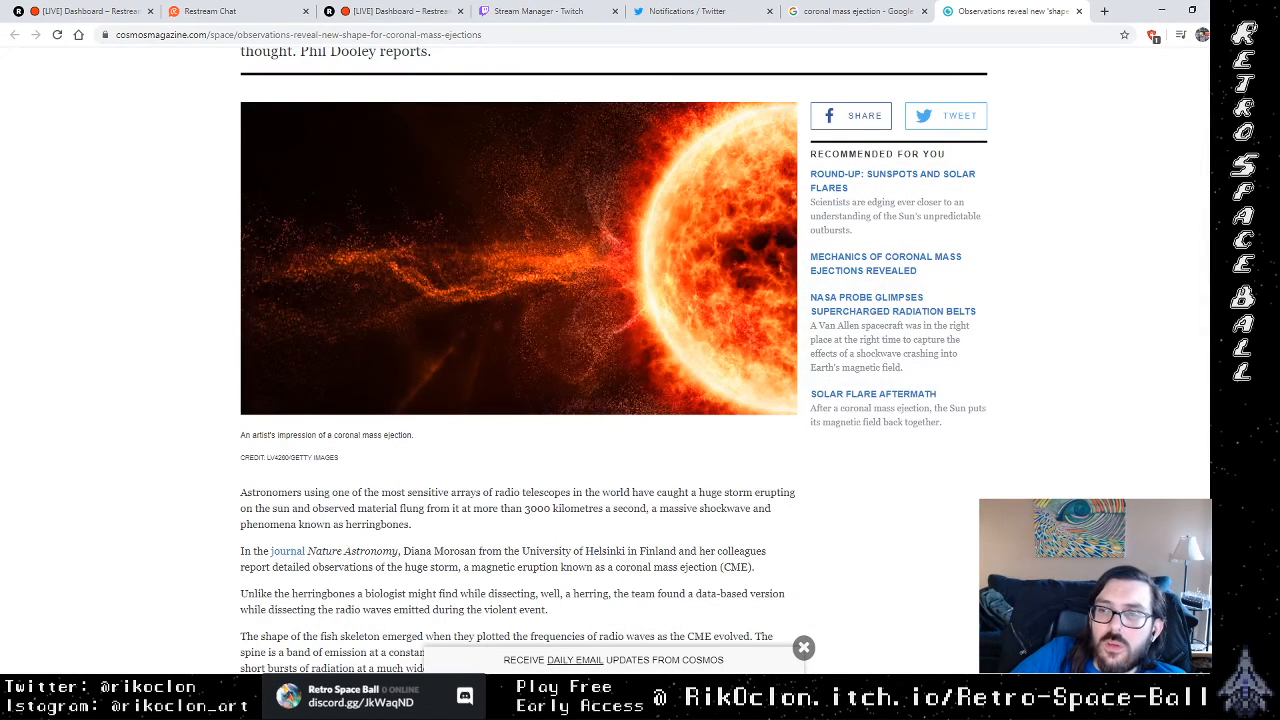
pyautogui.moveTo(1256, 348)
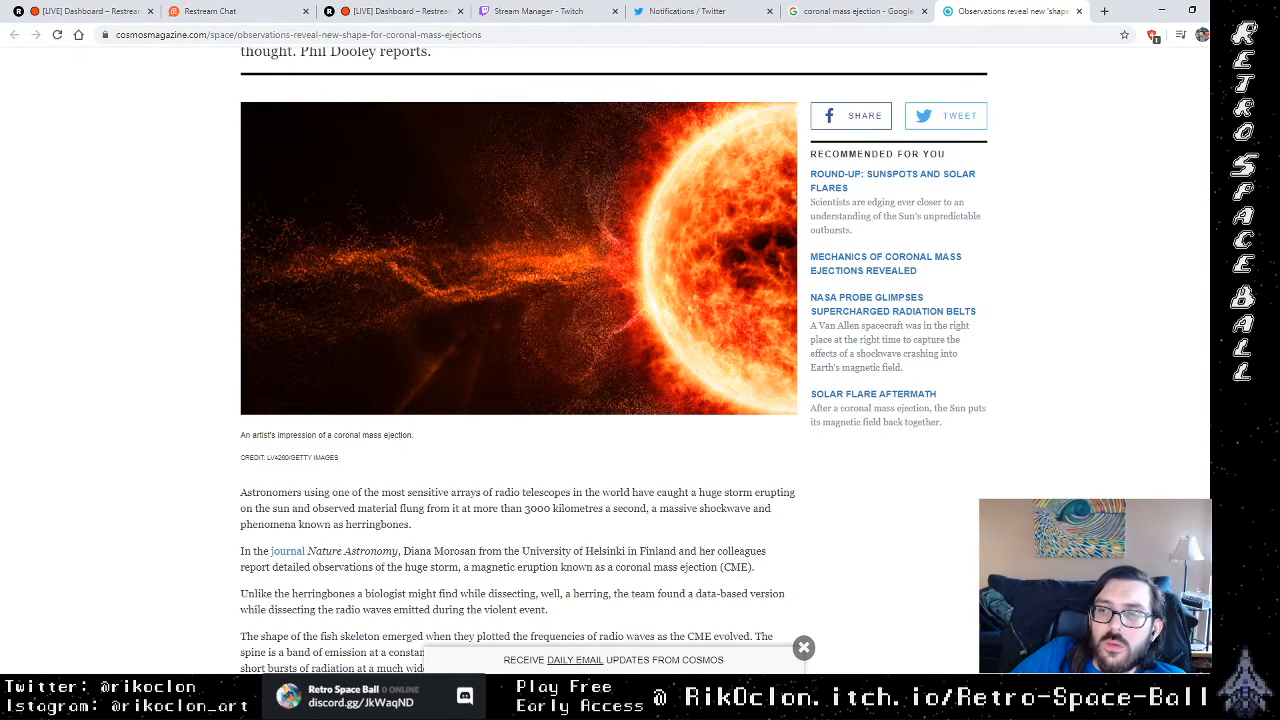
# Step: Switch to OBS and set the Desktop Audio device to Headphones (JLab BT Stereo)
pyautogui.click(1250, 380)
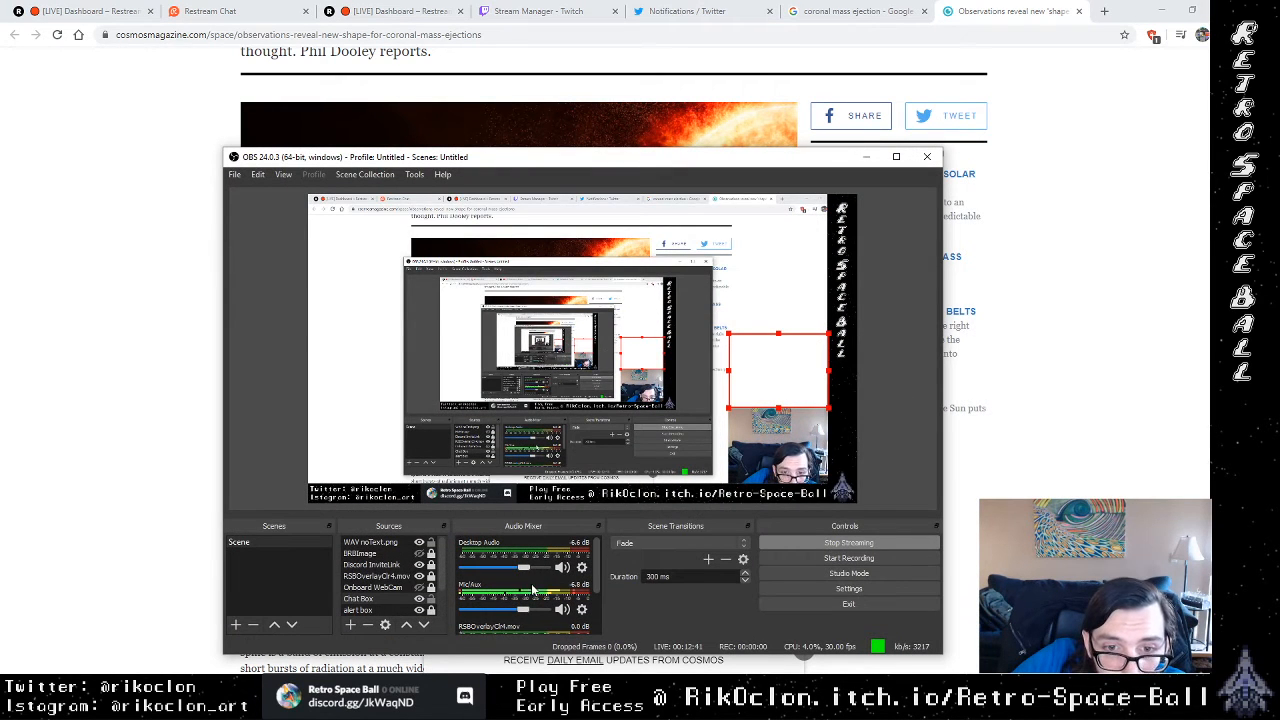
pyautogui.rightClick(586, 567)
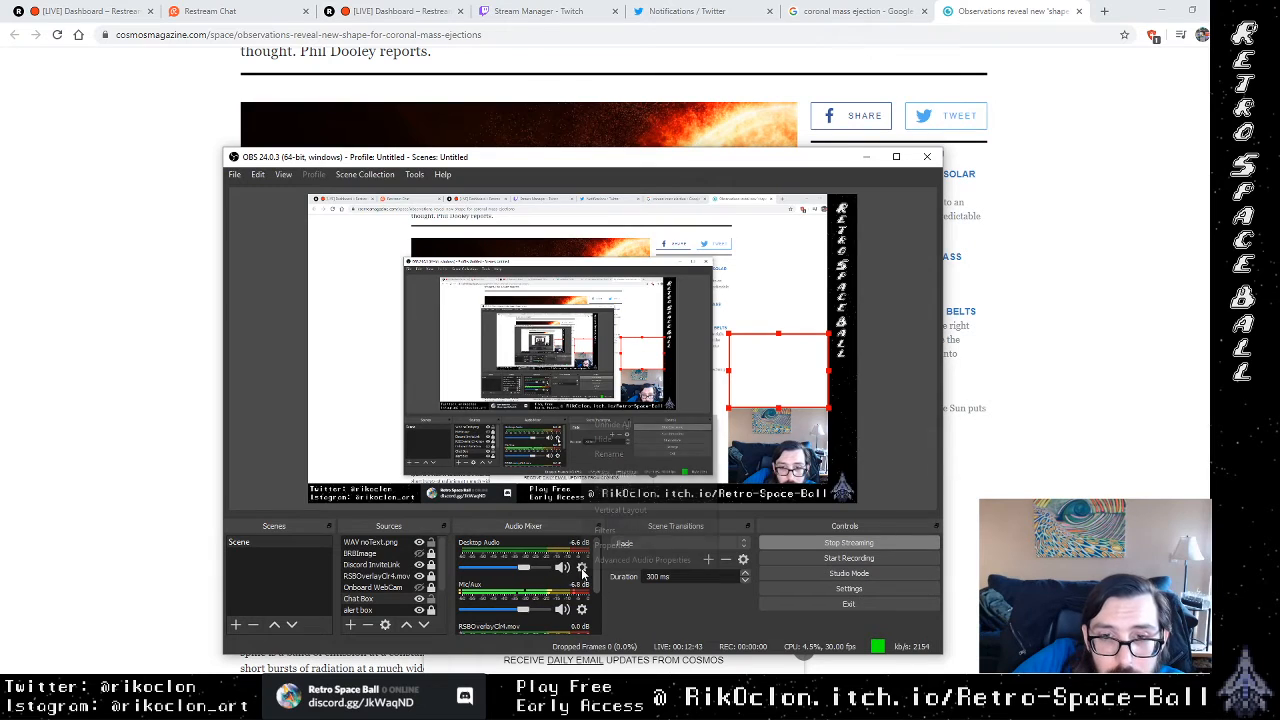
pyautogui.click(622, 546)
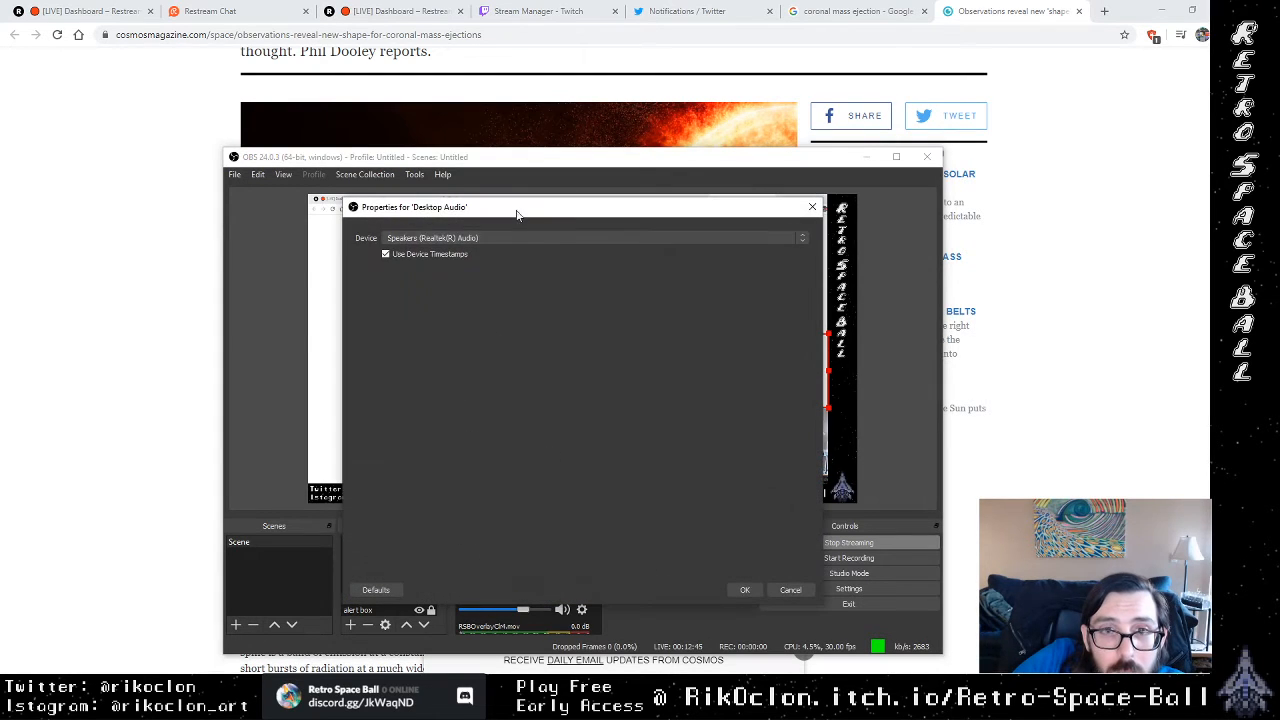
pyautogui.click(560, 241)
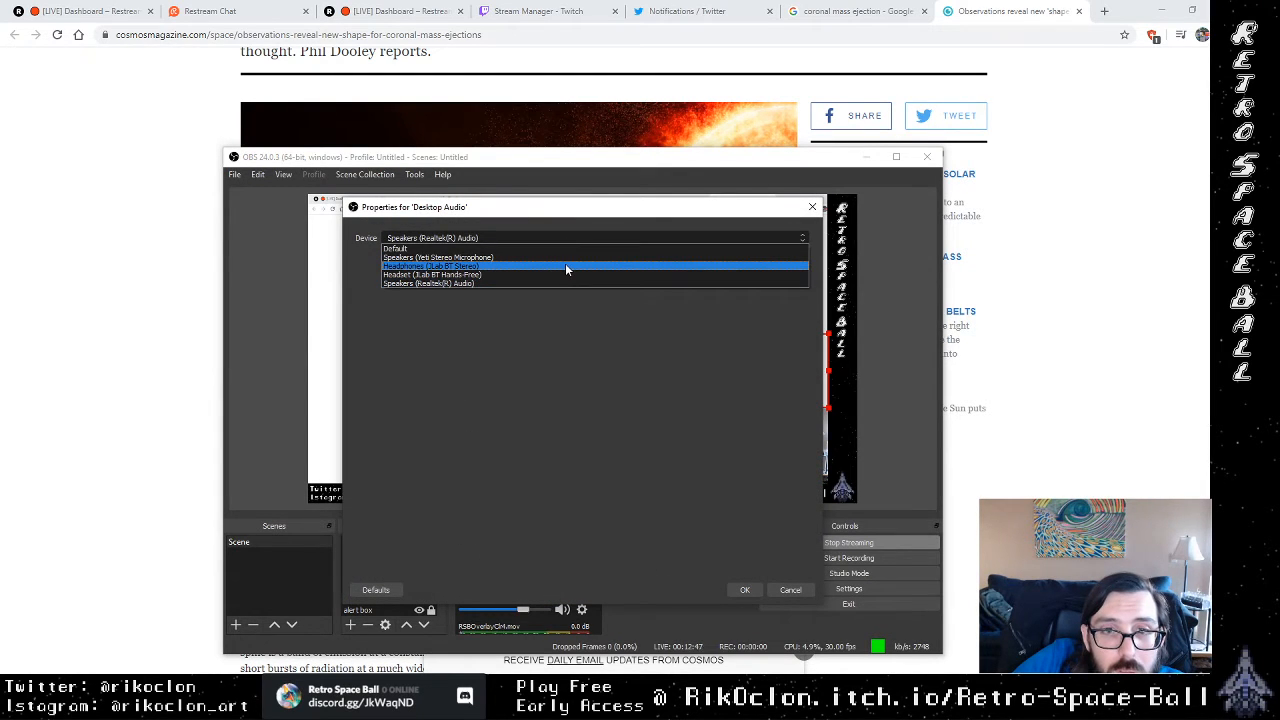
pyautogui.click(565, 265)
pyautogui.click(744, 590)
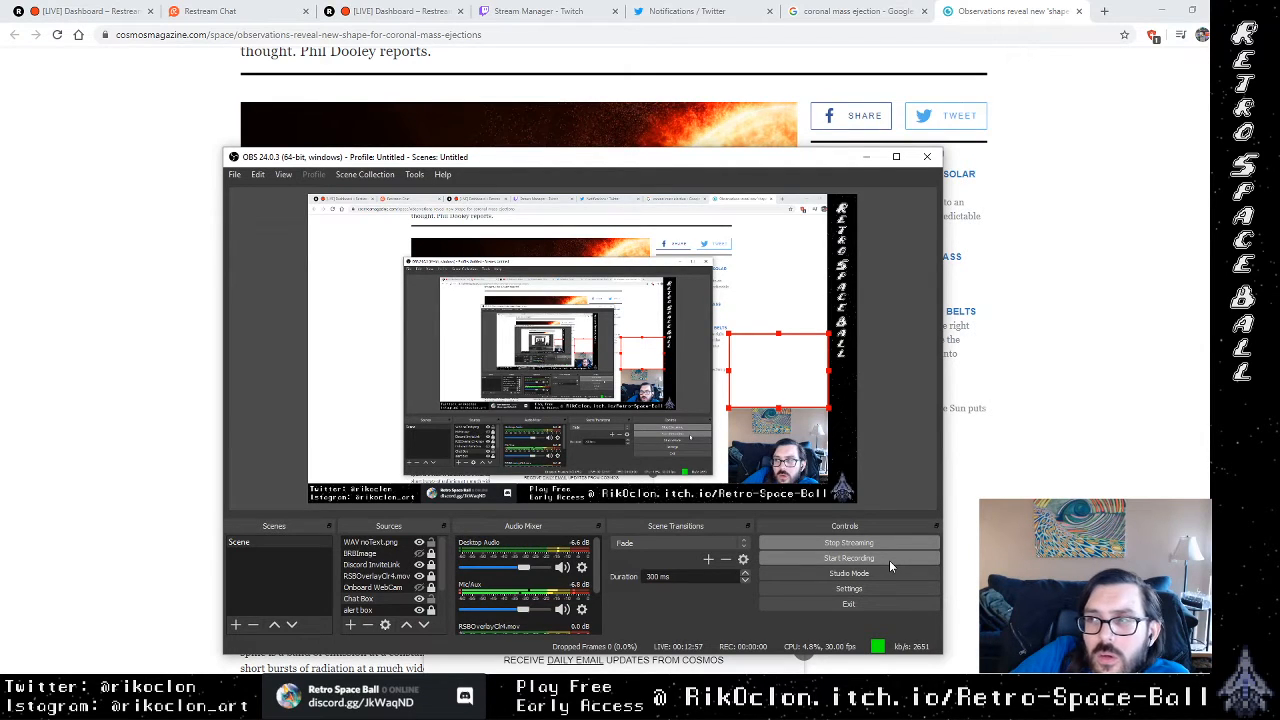
# Step: Check the VLC playlist briefly, lower the Desktop Audio level in OBS to -9.6 dB, and minimize OBS
pyautogui.click(1245, 465)
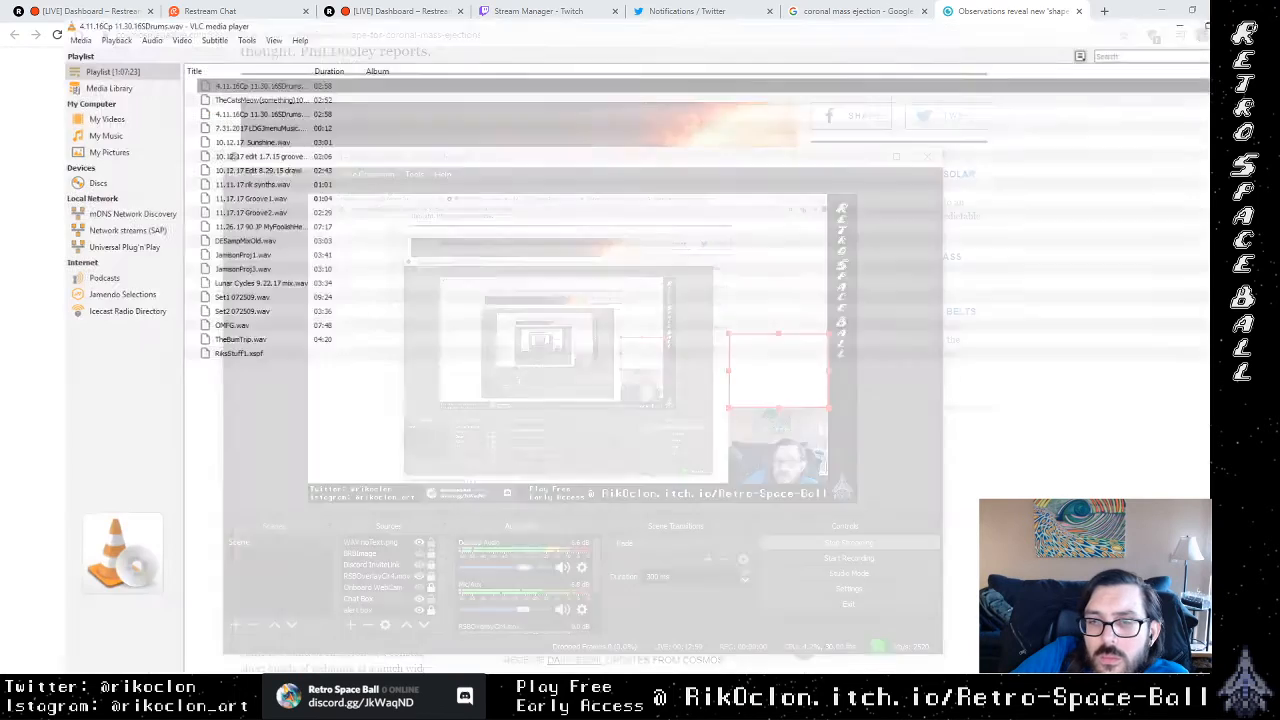
pyautogui.click(1245, 465)
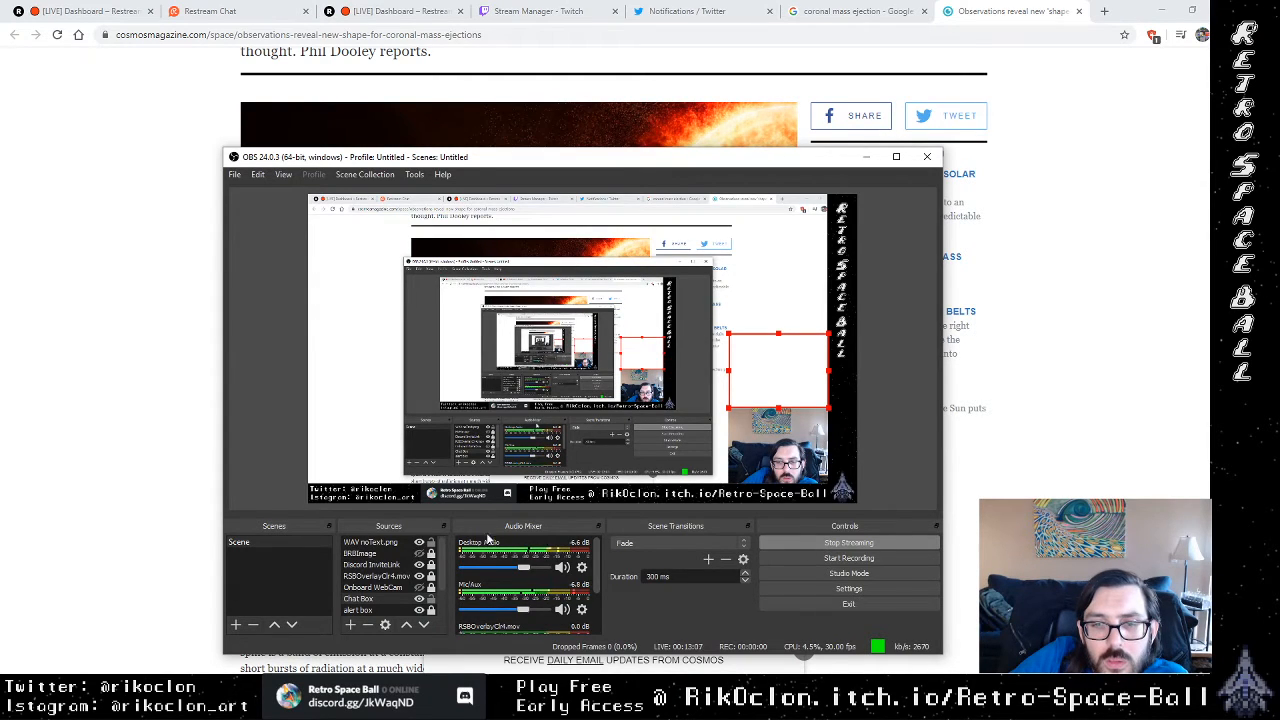
pyautogui.moveTo(537, 578)
pyautogui.mouseDown()
pyautogui.moveTo(505, 573)
pyautogui.moveTo(518, 572)
pyautogui.mouseUp()
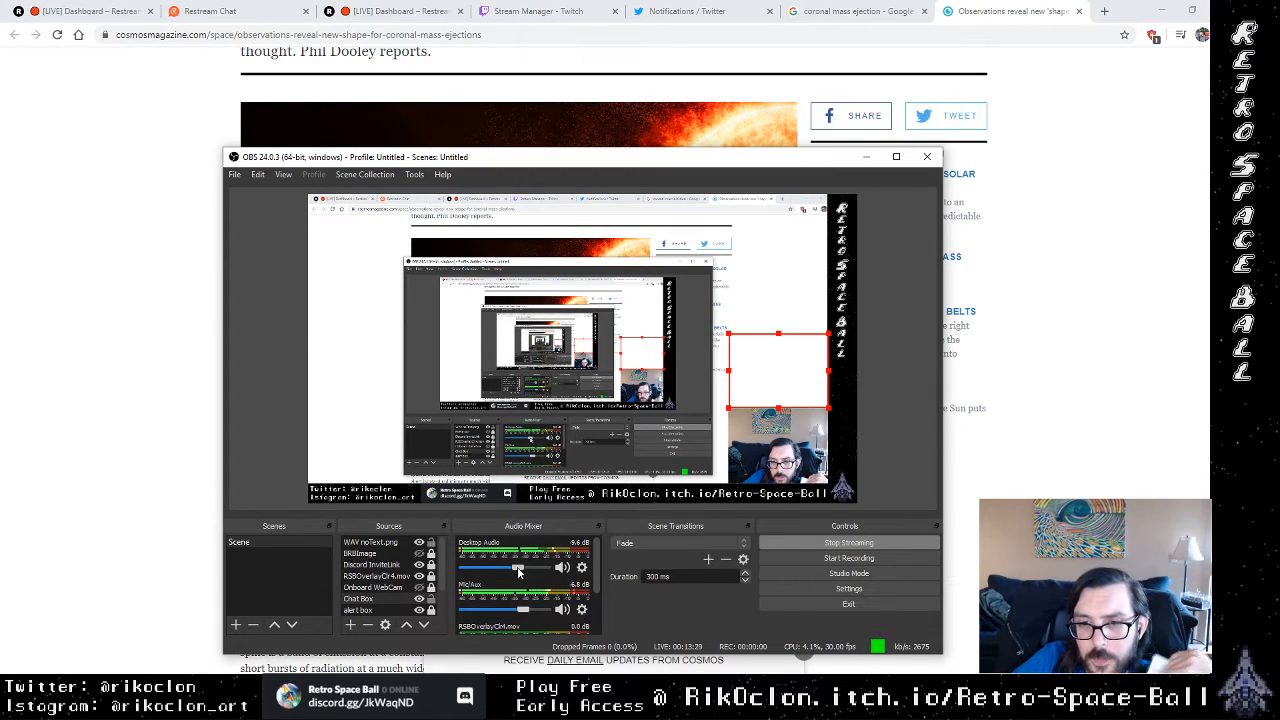
pyautogui.click(866, 157)
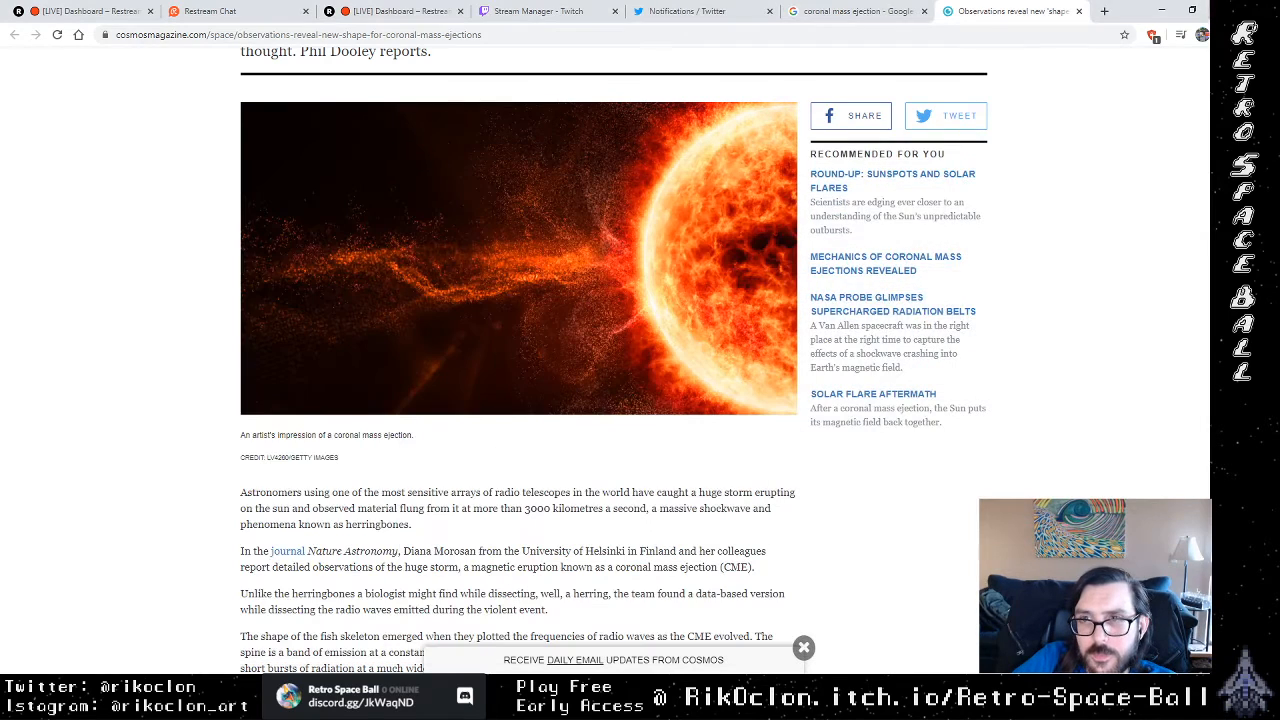
# Step: Switch to Krita and draw a white circle outline about 300 px across on Layer 4, running off the canvas's lower edge
pyautogui.hotkey('alt', 'Tab')
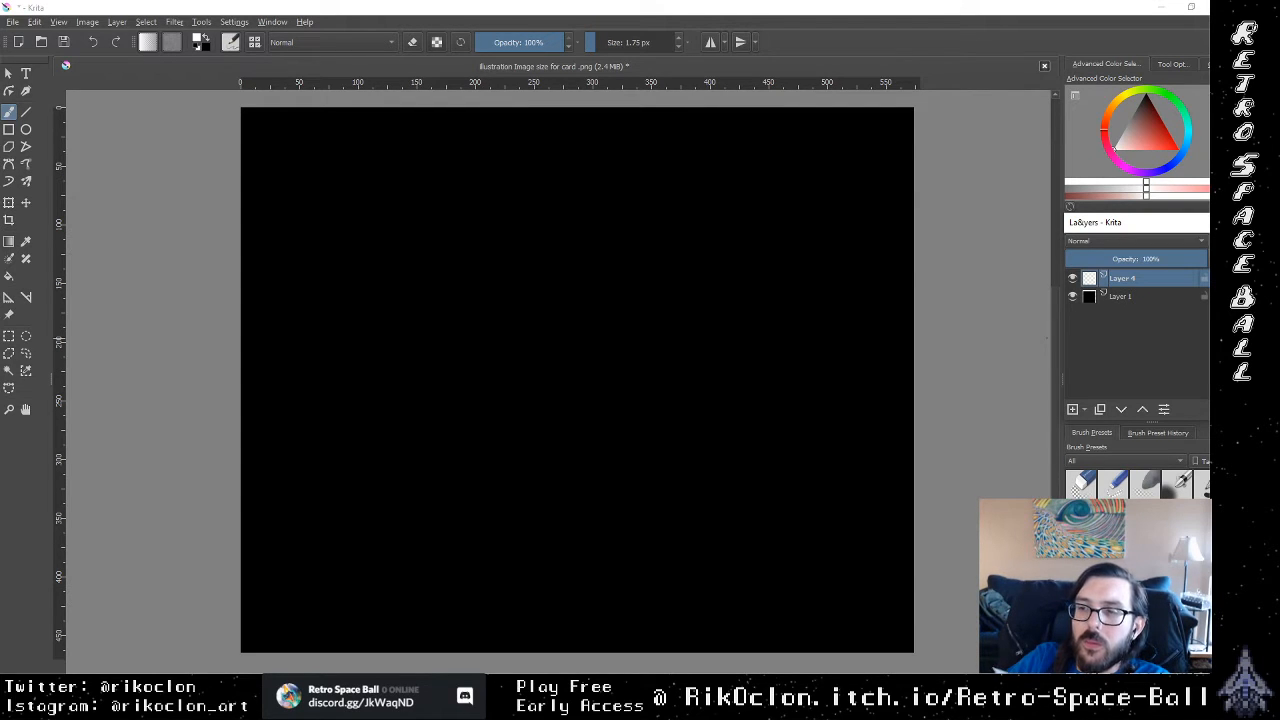
pyautogui.moveTo(1256, 382)
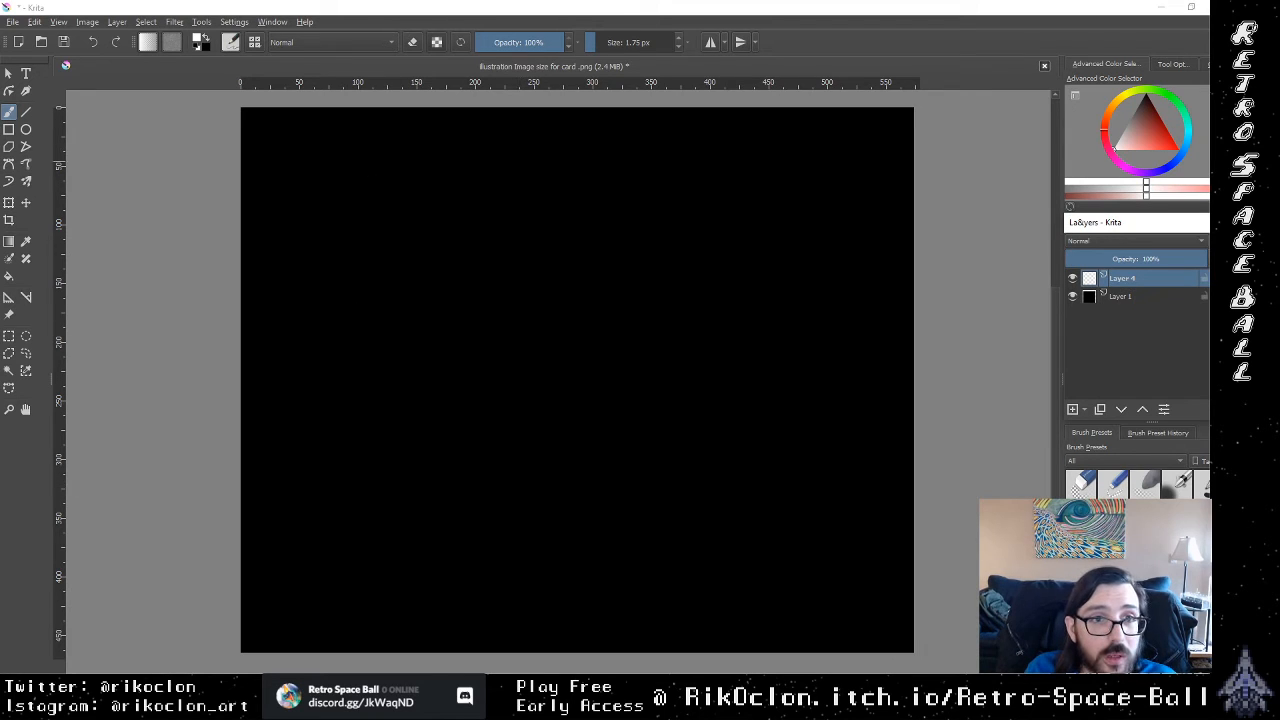
pyautogui.click(26, 129)
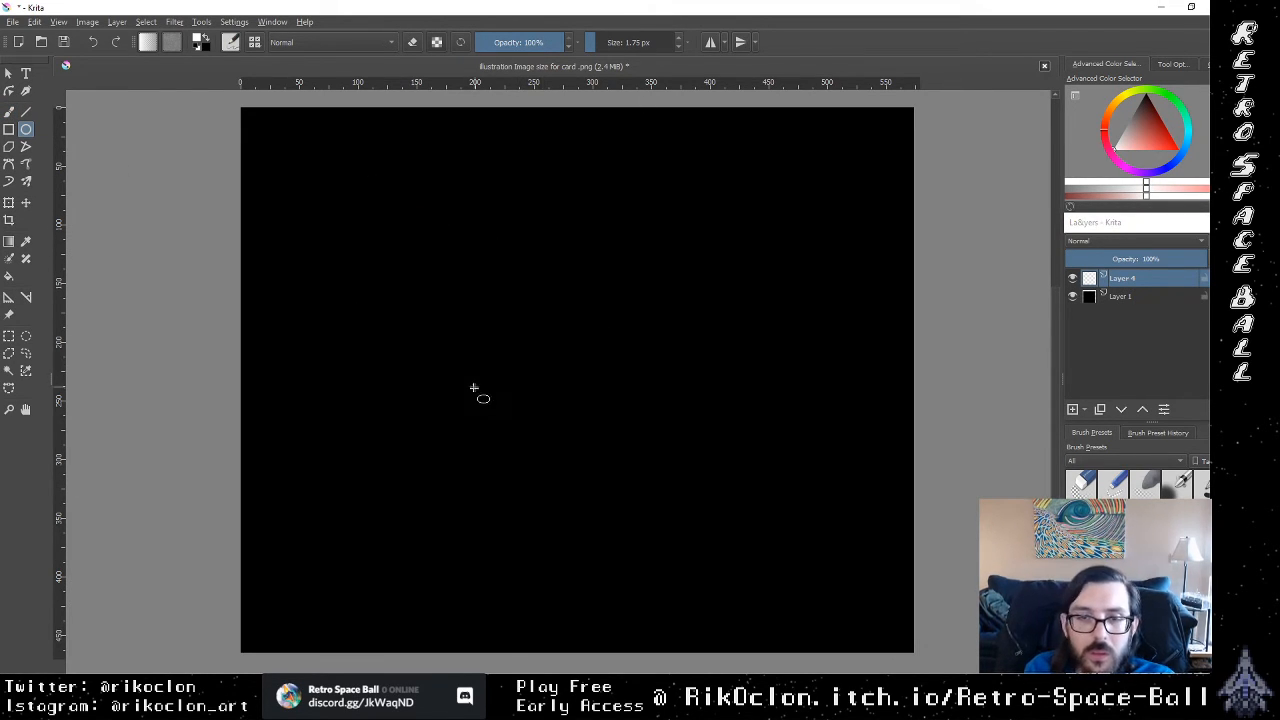
pyautogui.moveTo(560, 397); pyautogui.dragTo(527, 430)
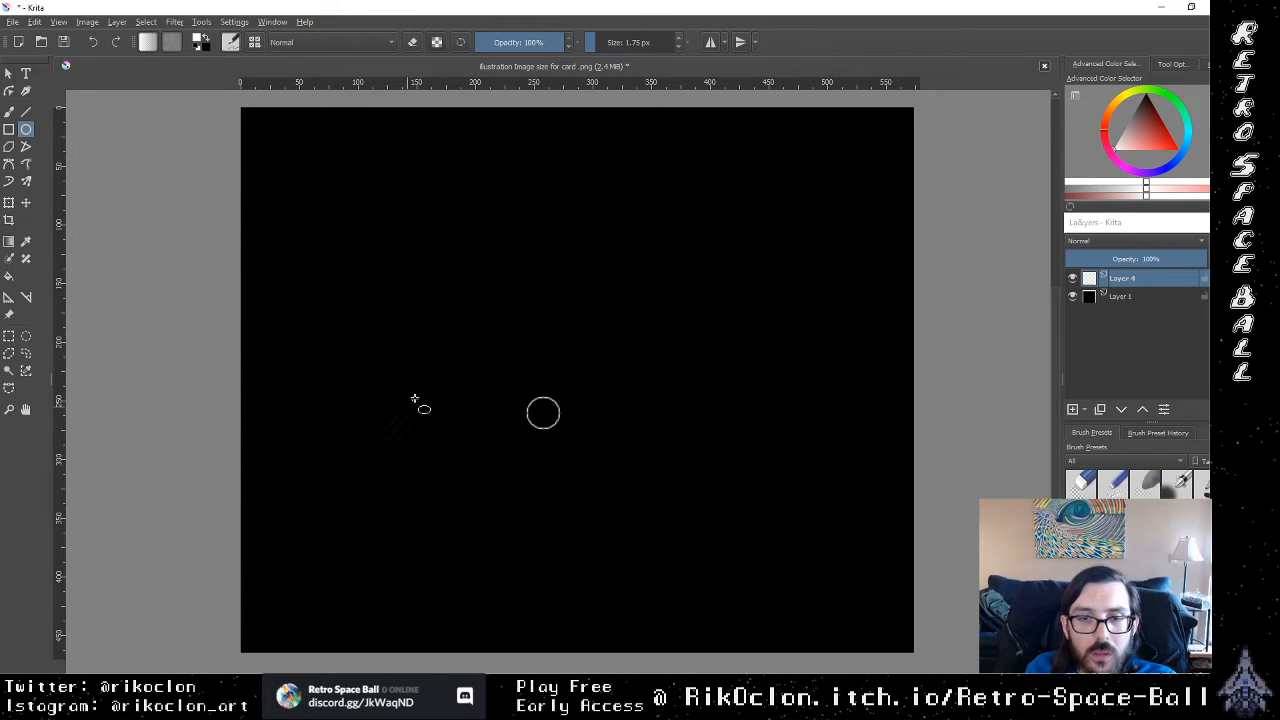
pyautogui.hotkey('ctrl', 'z')
pyautogui.moveTo(462, 372)
pyautogui.mouseDown()
pyautogui.moveTo(549, 437)
pyautogui.moveTo(507, 510)
pyautogui.moveTo(623, 523)
pyautogui.moveTo(411, 537)
pyautogui.moveTo(451, 577)
pyautogui.moveTo(691, 526)
pyautogui.moveTo(731, 634)
pyautogui.moveTo(812, 715)
pyautogui.mouseUp()
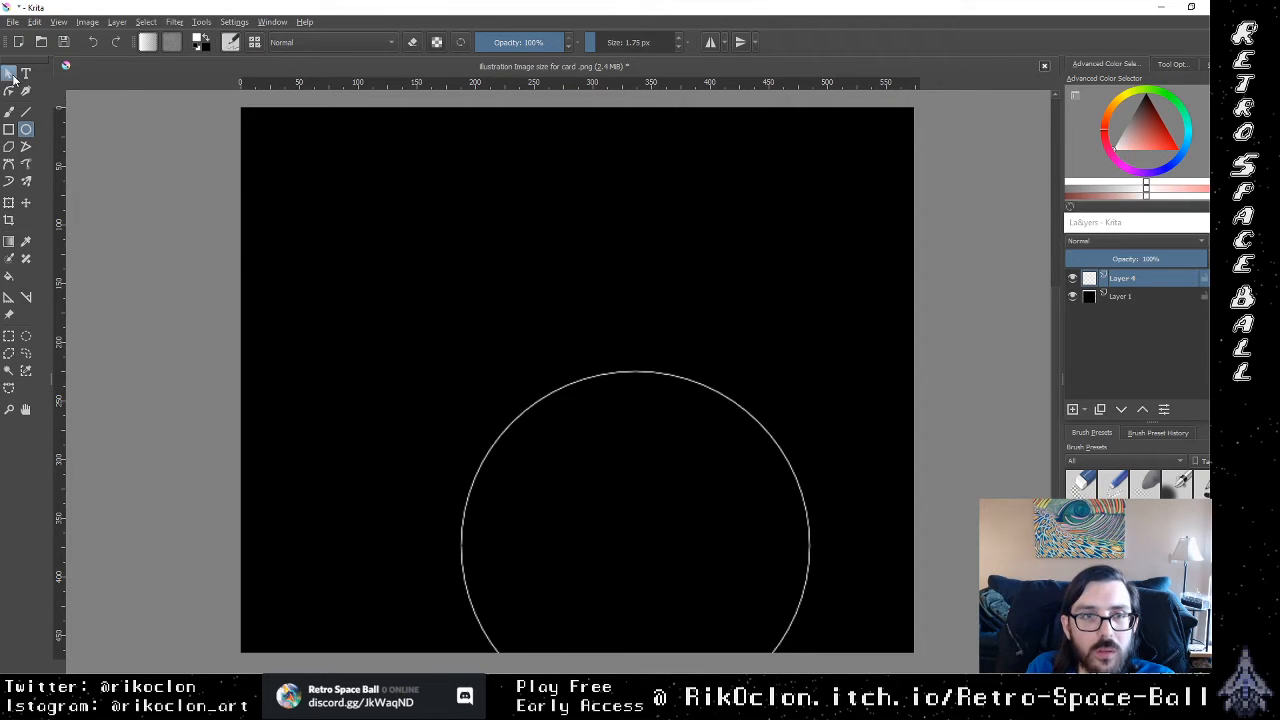
# Step: Move the circle up and to the left so that it lies fully inside the left half of the canvas
pyautogui.click(9, 73)
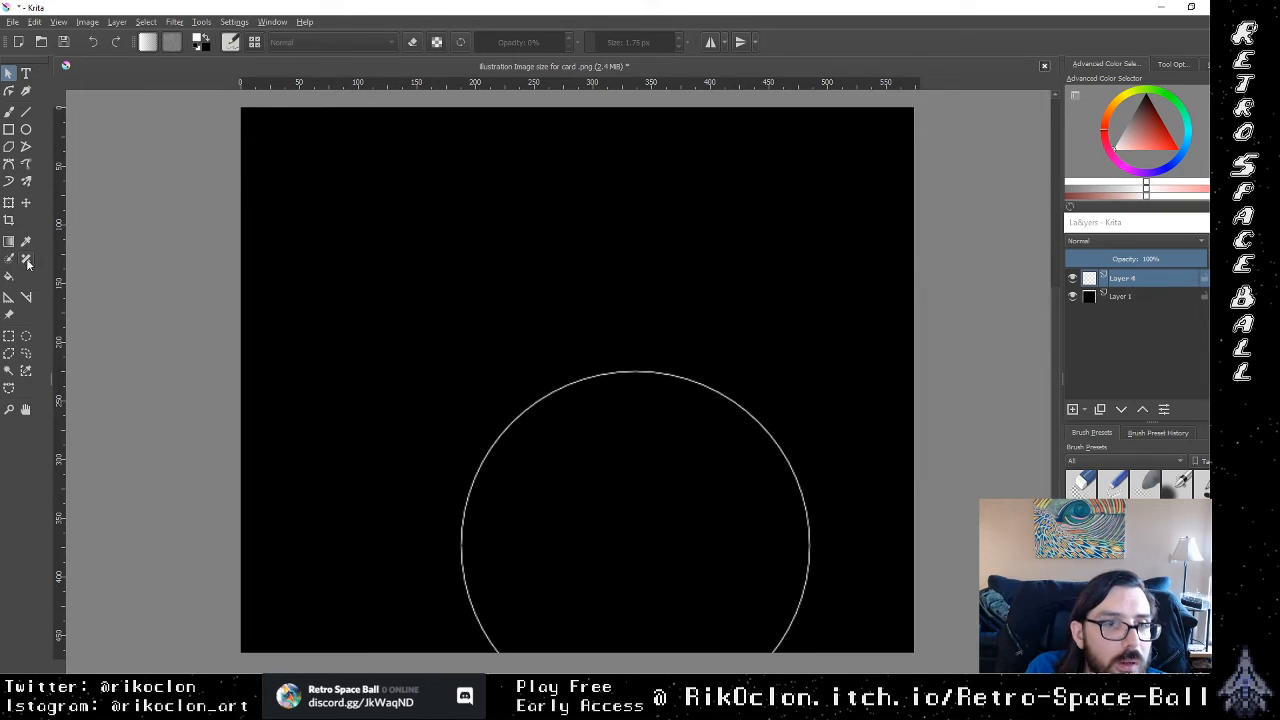
pyautogui.click(26, 203)
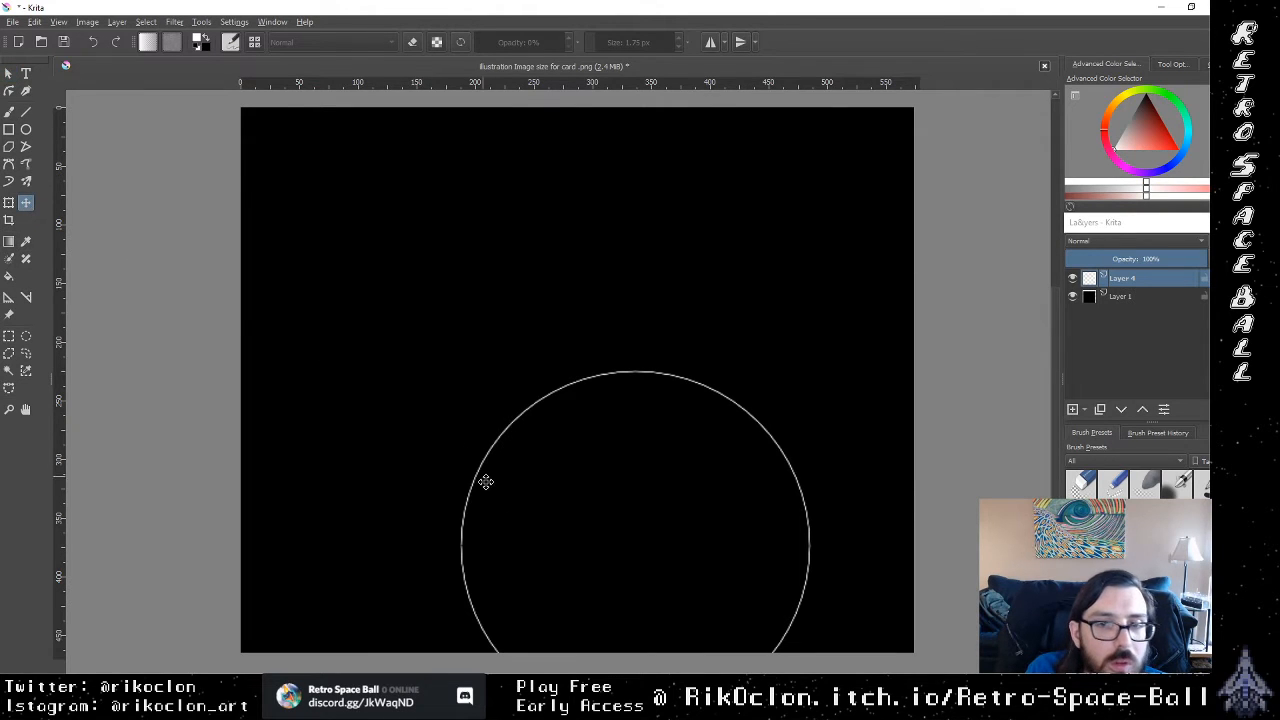
pyautogui.moveTo(557, 517); pyautogui.dragTo(451, 371)
# Step: Transform the circle to about 480 px across and shift it past the canvas's left edge, leaving a tall arc on the canvas
pyautogui.hotkey('ctrl', 't')
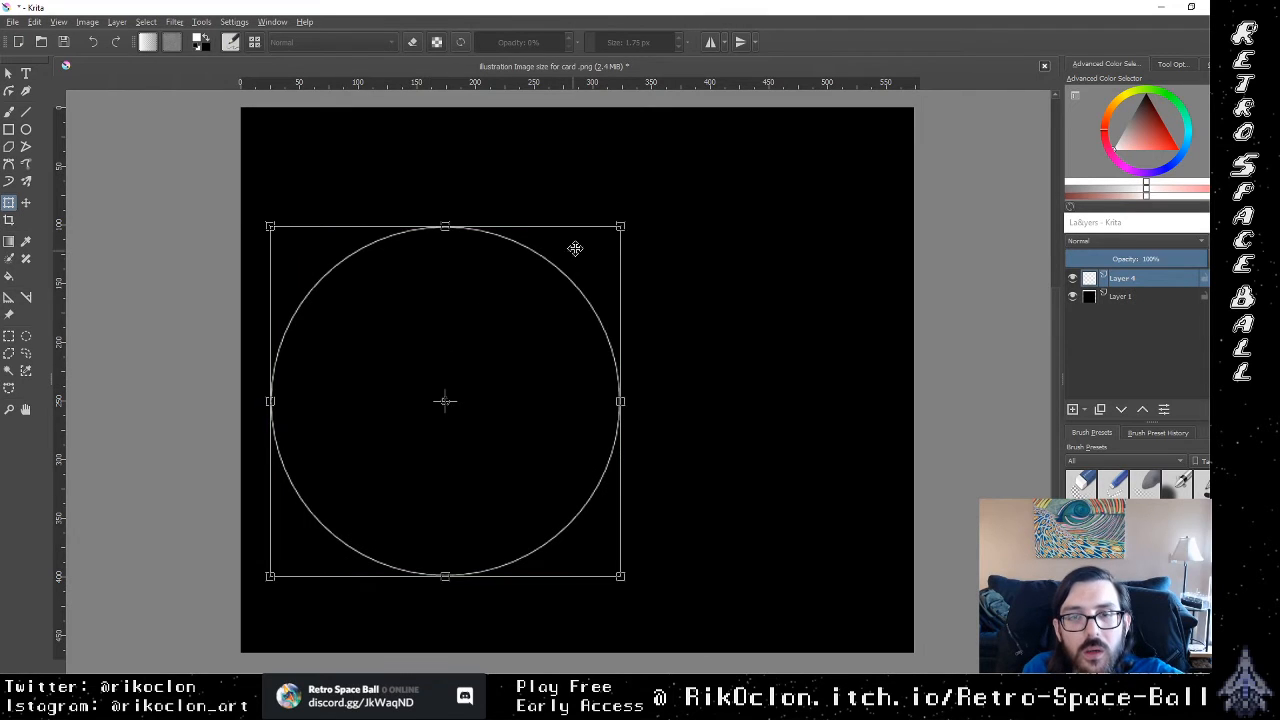
pyautogui.moveTo(620, 226); pyautogui.dragTo(803, 143)
pyautogui.moveTo(656, 257); pyautogui.dragTo(463, 301)
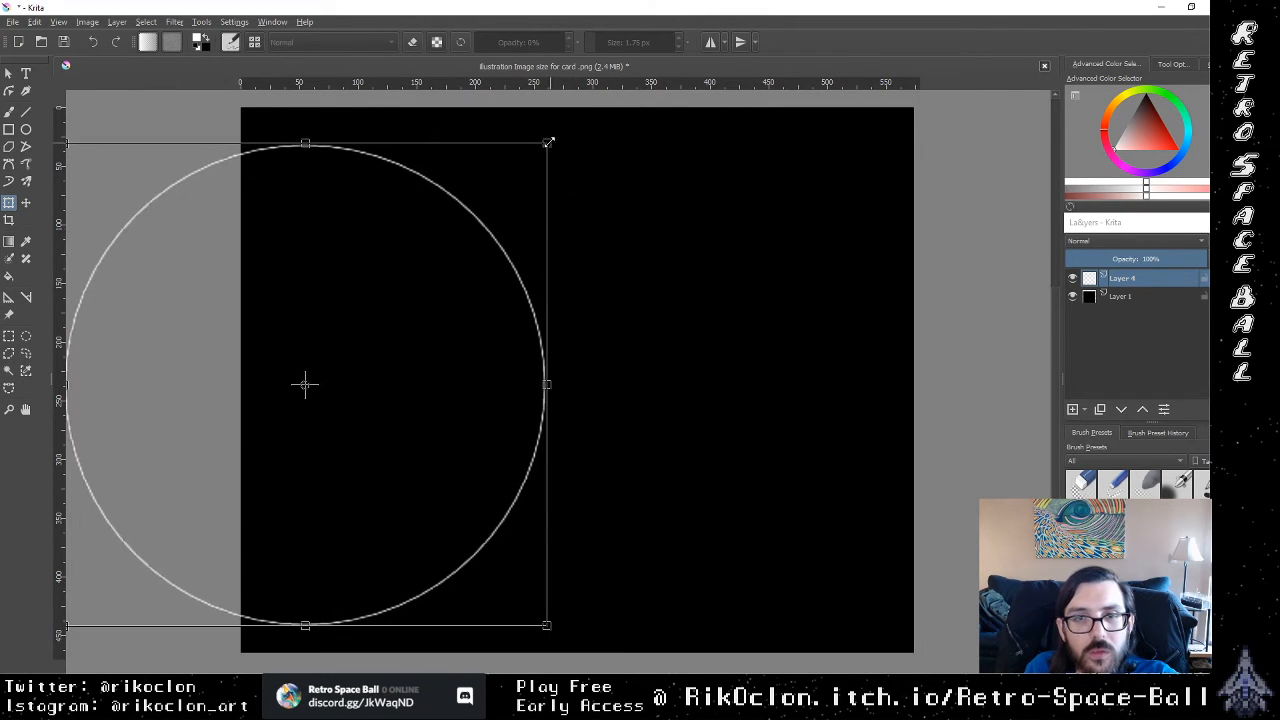
pyautogui.moveTo(549, 143); pyautogui.dragTo(569, 126)
pyautogui.moveTo(503, 216); pyautogui.dragTo(441, 219)
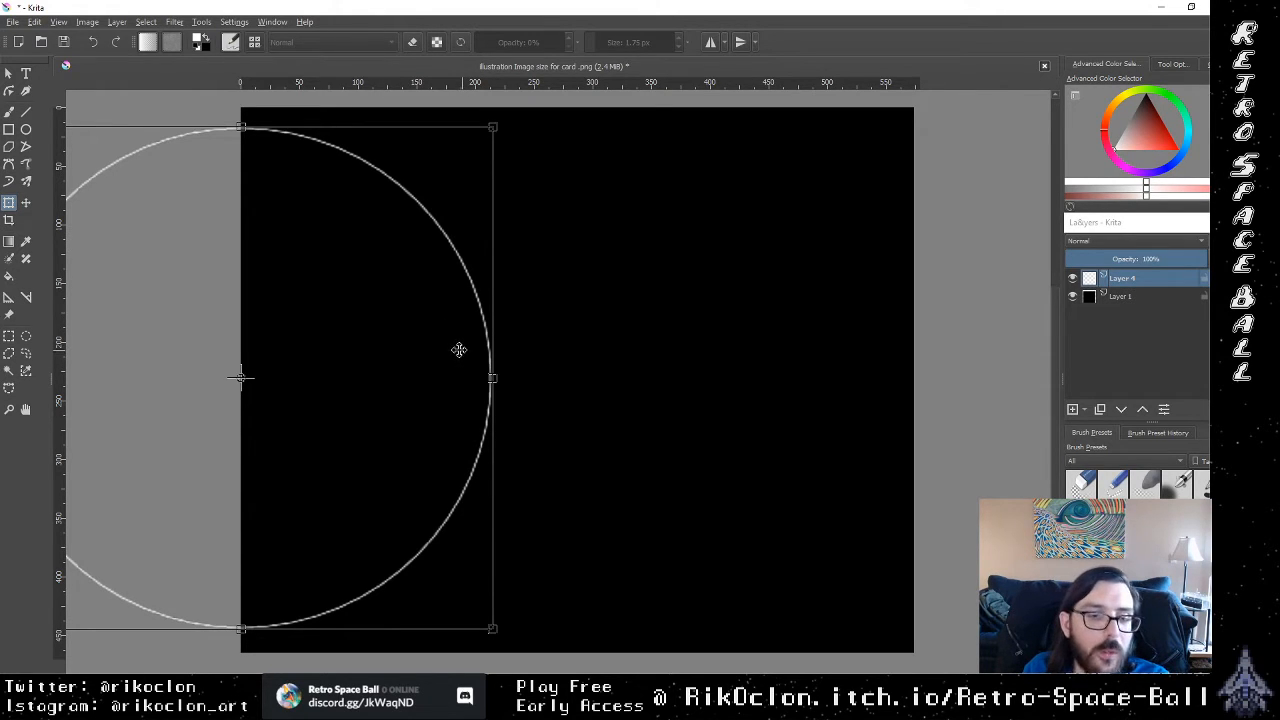
pyautogui.moveTo(408, 349); pyautogui.dragTo(306, 337)
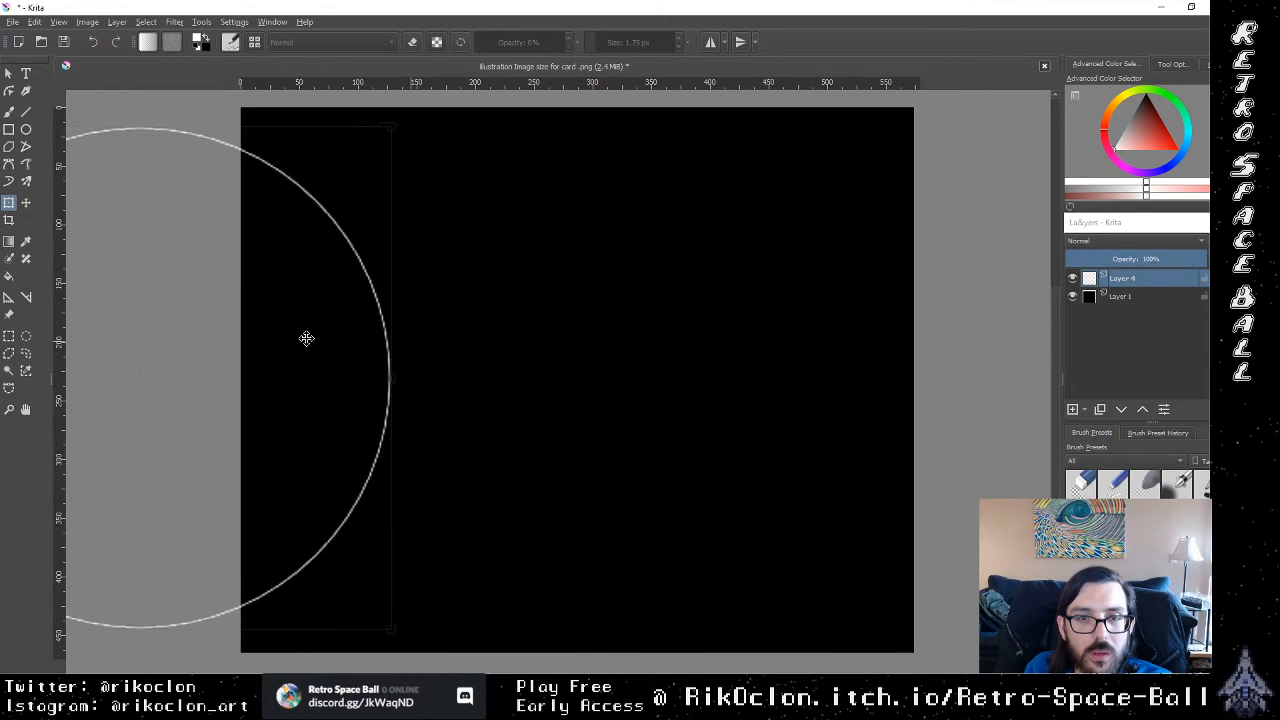
pyautogui.moveTo(390, 627); pyautogui.dragTo(417, 670)
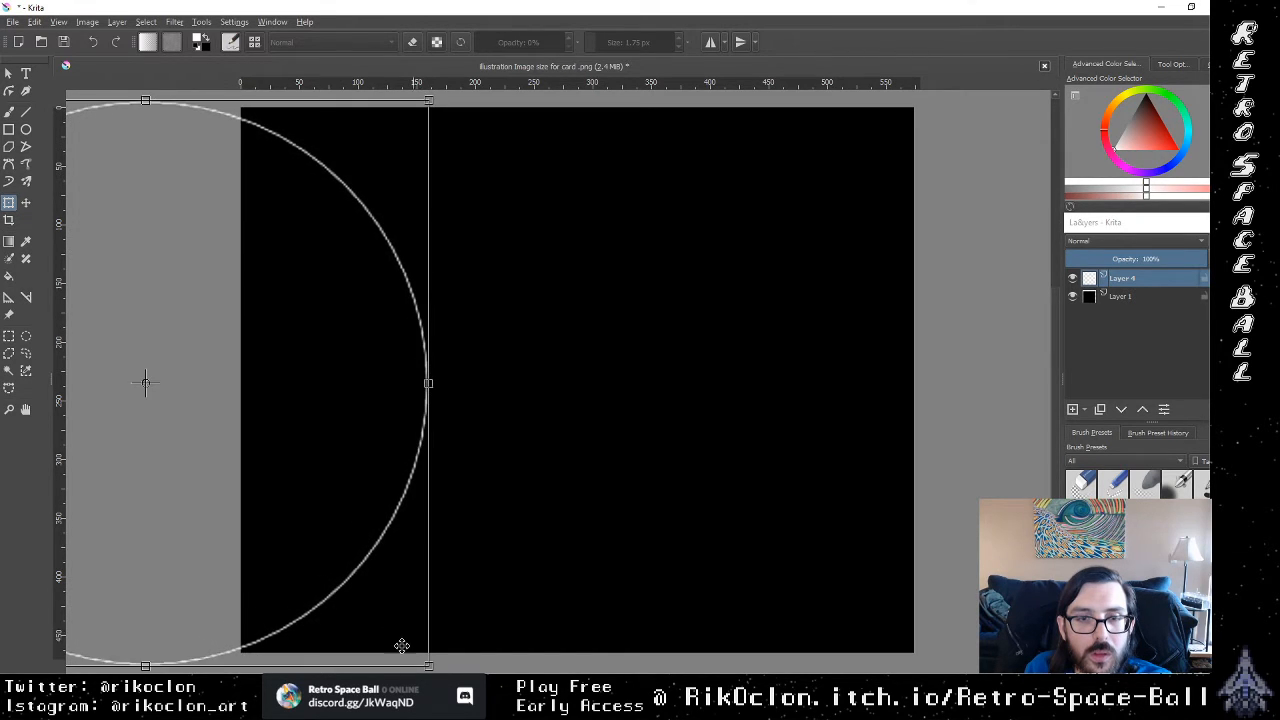
pyautogui.moveTo(376, 589); pyautogui.dragTo(399, 569)
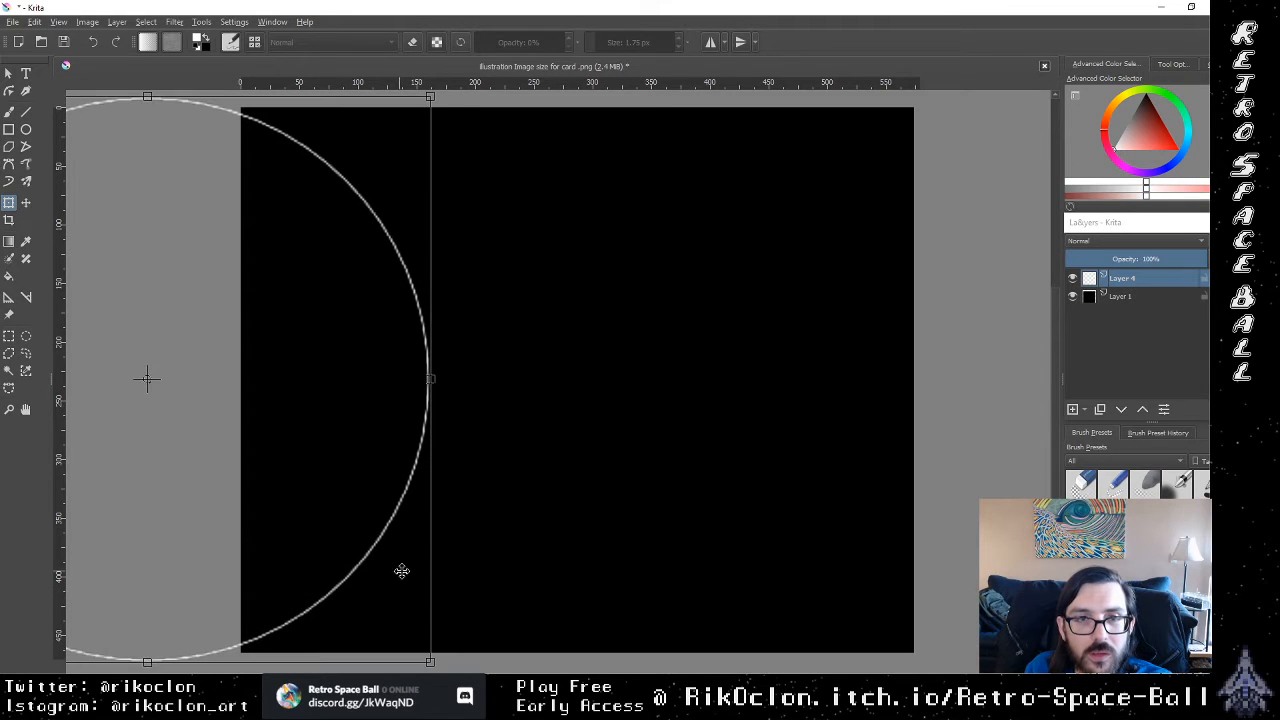
pyautogui.press('Return')
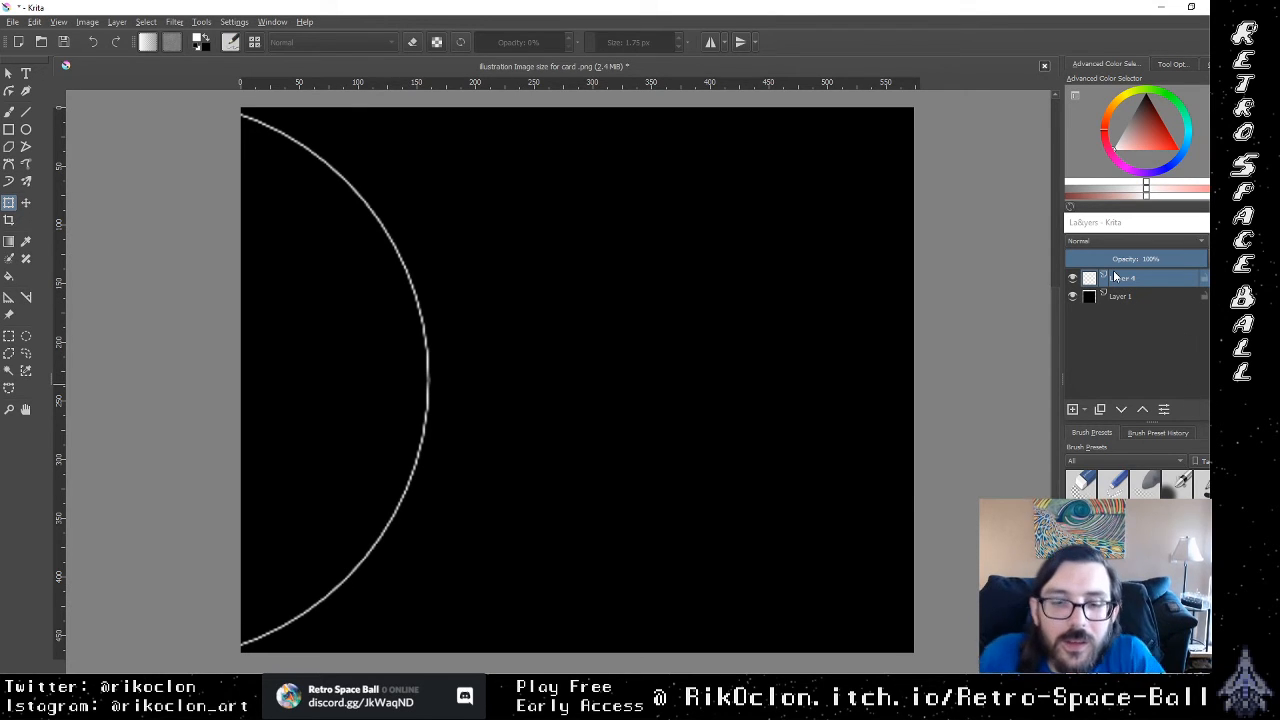
# Step: Add a new paint layer and brush two wavy lines from the arc's lower and upper ends, converging toward the canvas's right edge
pyautogui.moveTo(1115, 277)
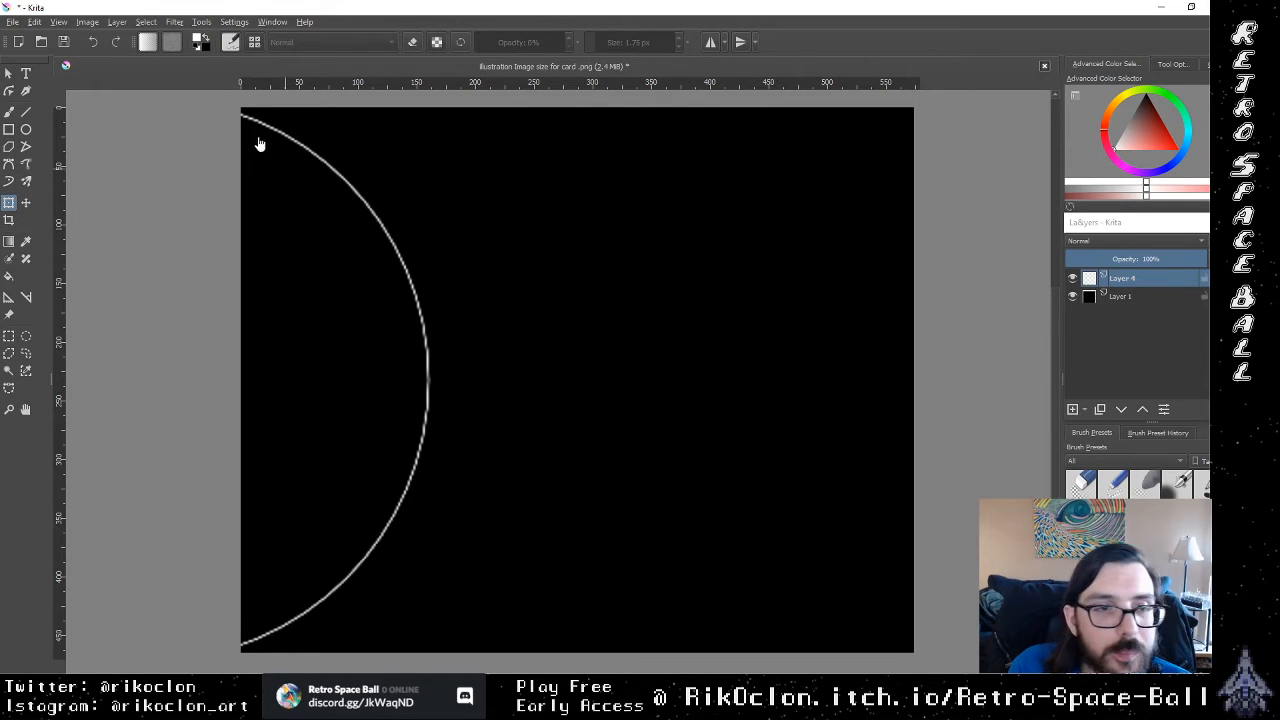
pyautogui.press('b')
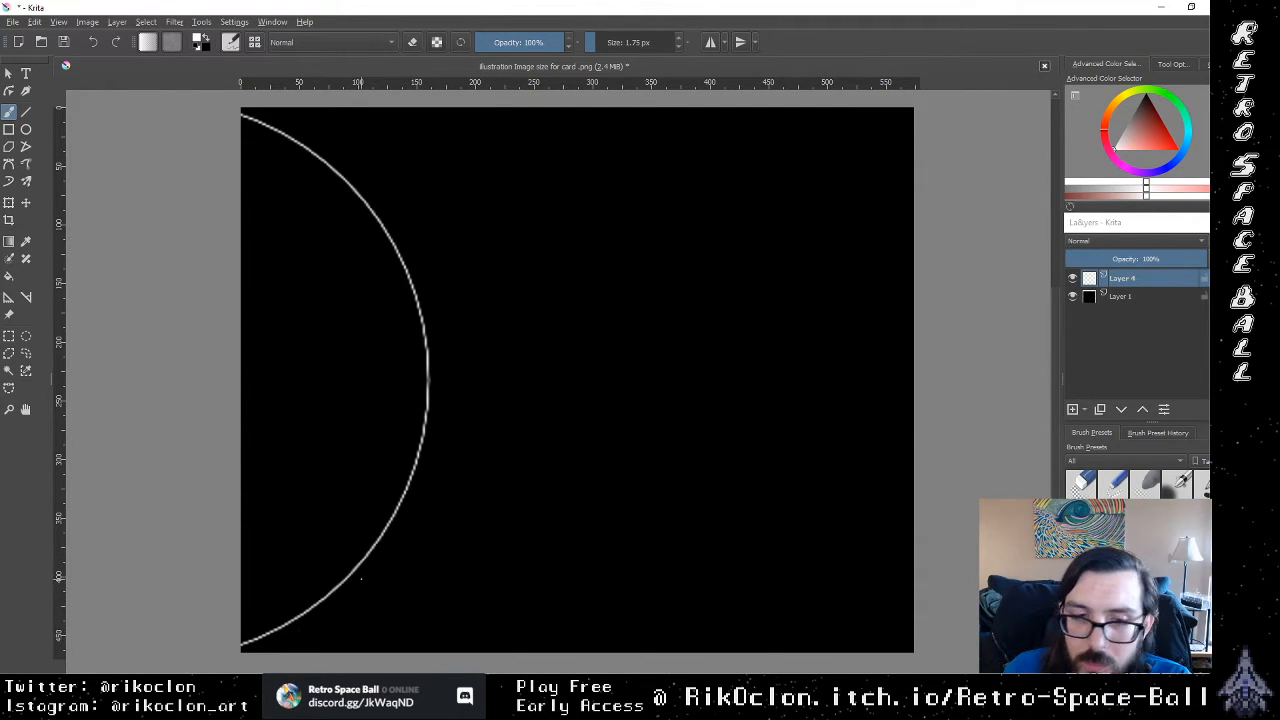
pyautogui.click(1073, 409)
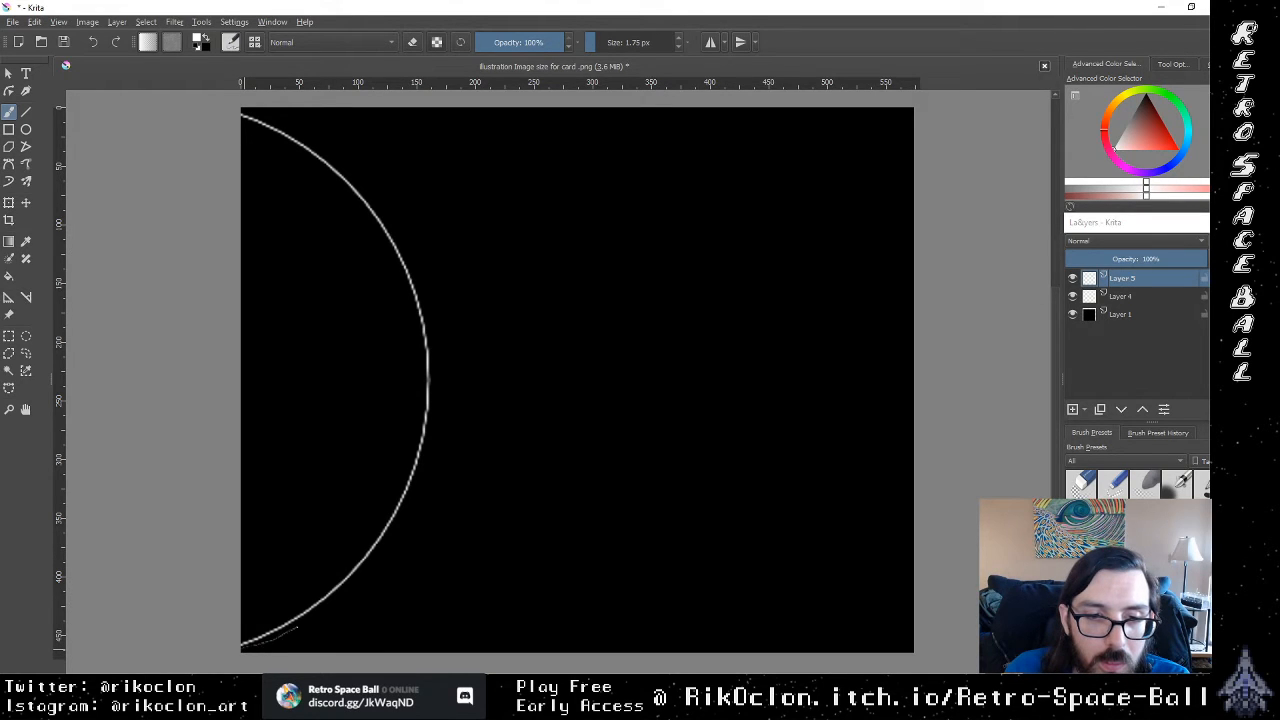
pyautogui.moveTo(296, 627); pyautogui.dragTo(318, 617)
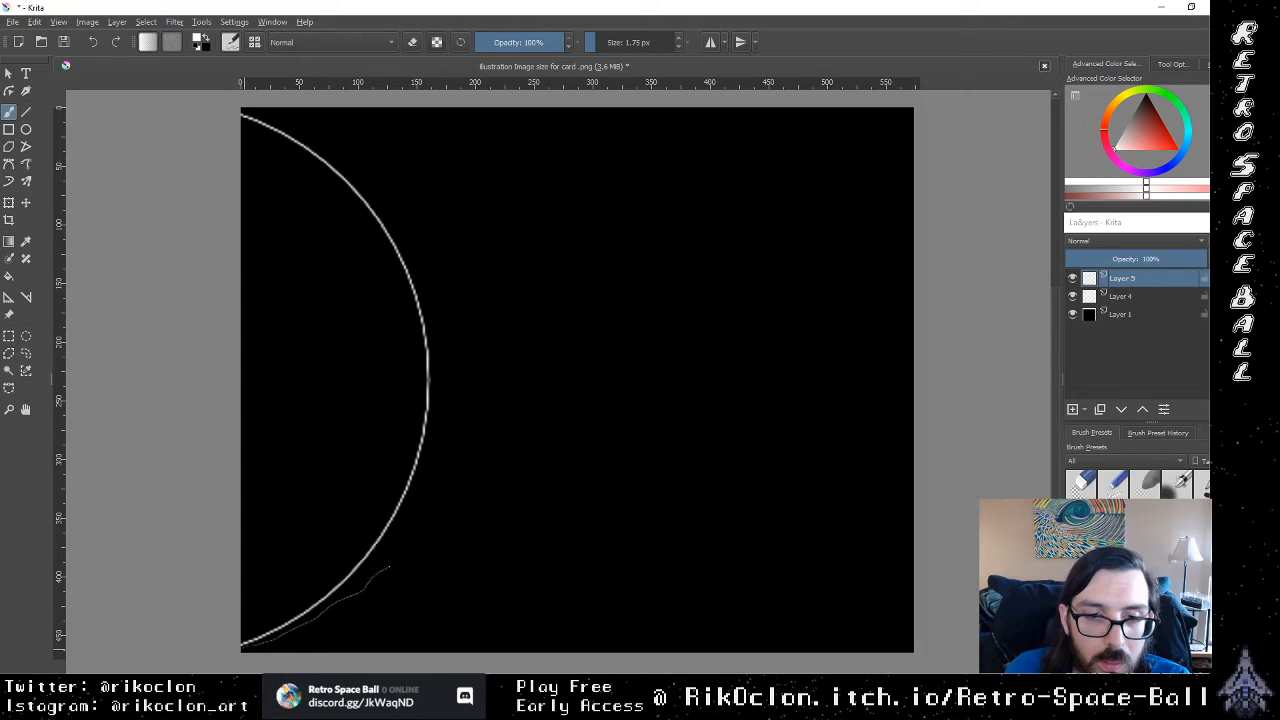
pyautogui.moveTo(389, 566)
pyautogui.mouseDown()
pyautogui.moveTo(496, 457)
pyautogui.moveTo(575, 433)
pyautogui.moveTo(904, 404)
pyautogui.mouseUp()
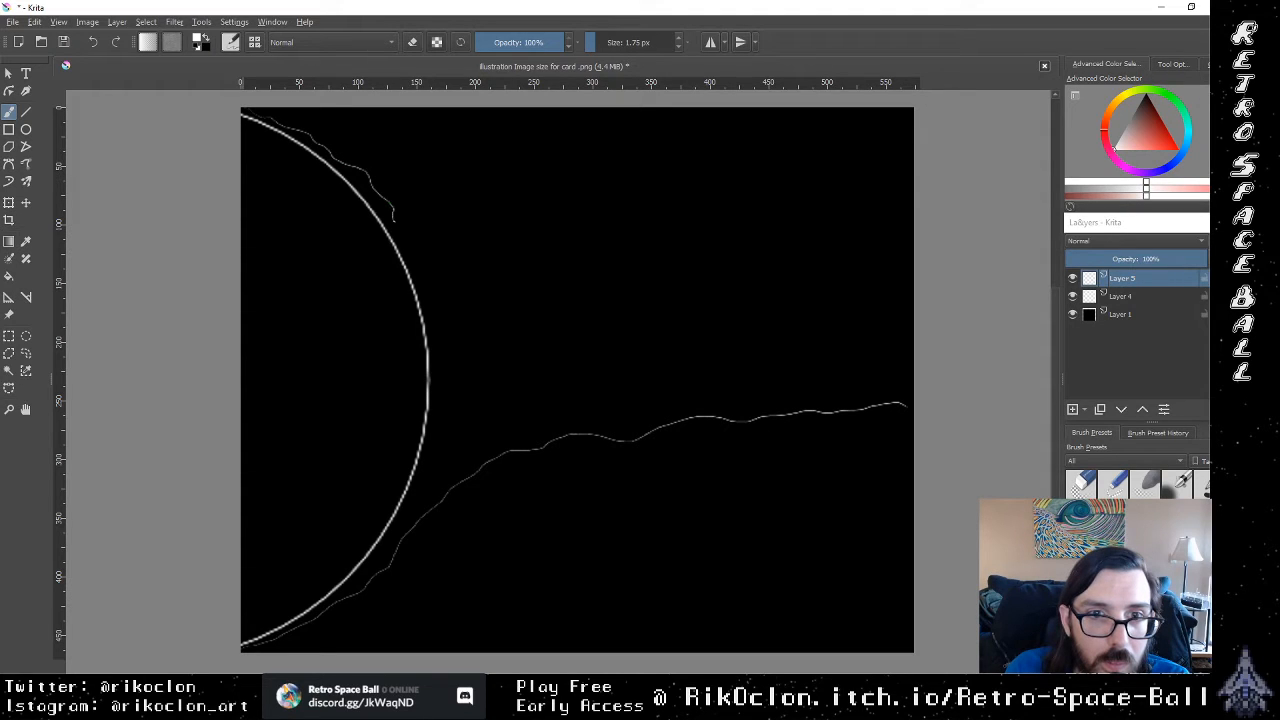
pyautogui.moveTo(404, 242)
pyautogui.mouseDown()
pyautogui.moveTo(437, 286)
pyautogui.moveTo(536, 339)
pyautogui.moveTo(672, 354)
pyautogui.moveTo(984, 346)
pyautogui.mouseUp()
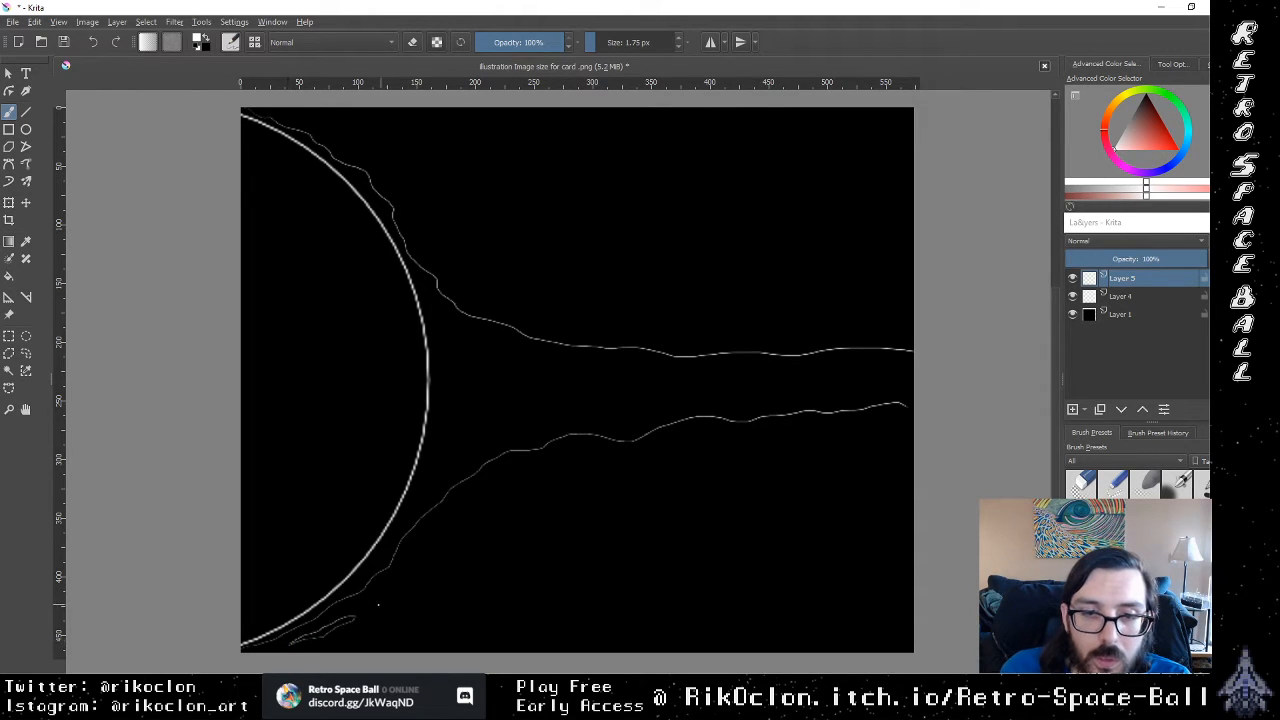
# Step: Sketch small closed blobs outside both wavy lines and enclose them with a second pair of wavy outlines reaching the right edge
pyautogui.moveTo(398, 596)
pyautogui.mouseDown()
pyautogui.moveTo(456, 568)
pyautogui.moveTo(438, 568)
pyautogui.mouseUp()
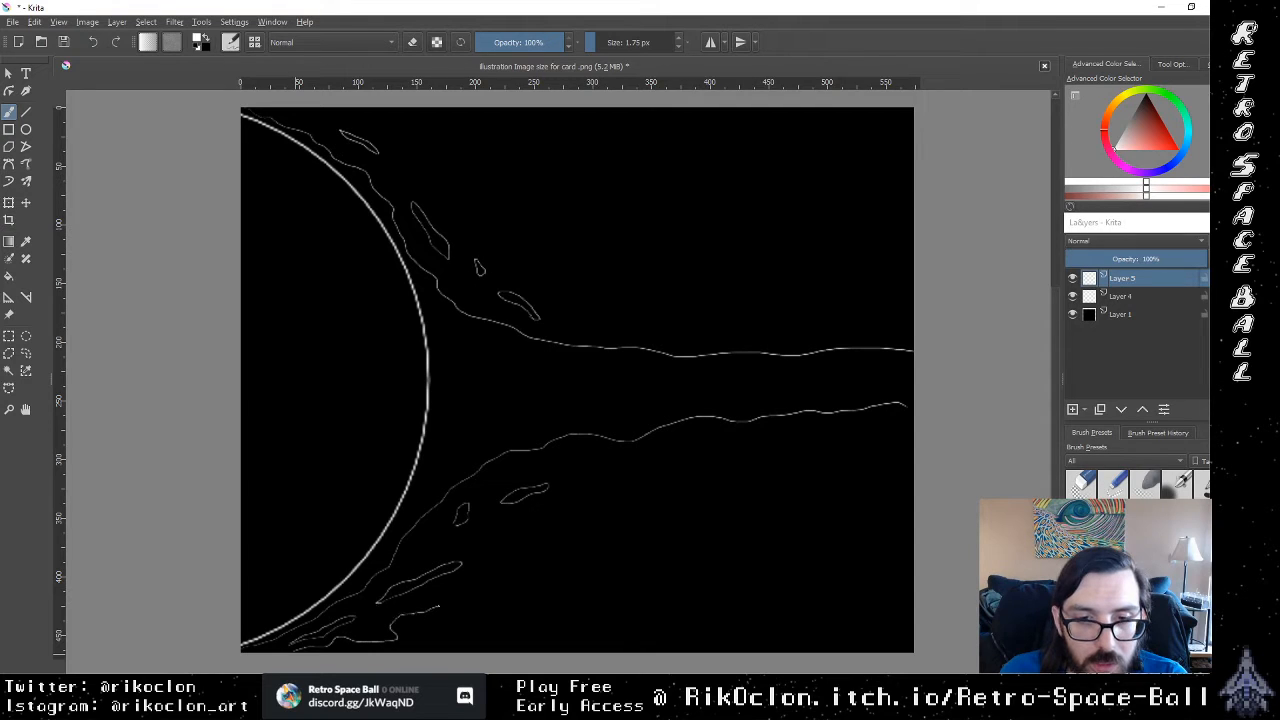
pyautogui.moveTo(478, 578)
pyautogui.mouseDown()
pyautogui.moveTo(512, 576)
pyautogui.moveTo(511, 523)
pyautogui.moveTo(563, 509)
pyautogui.moveTo(580, 490)
pyautogui.moveTo(563, 478)
pyautogui.moveTo(572, 460)
pyautogui.moveTo(913, 428)
pyautogui.mouseUp()
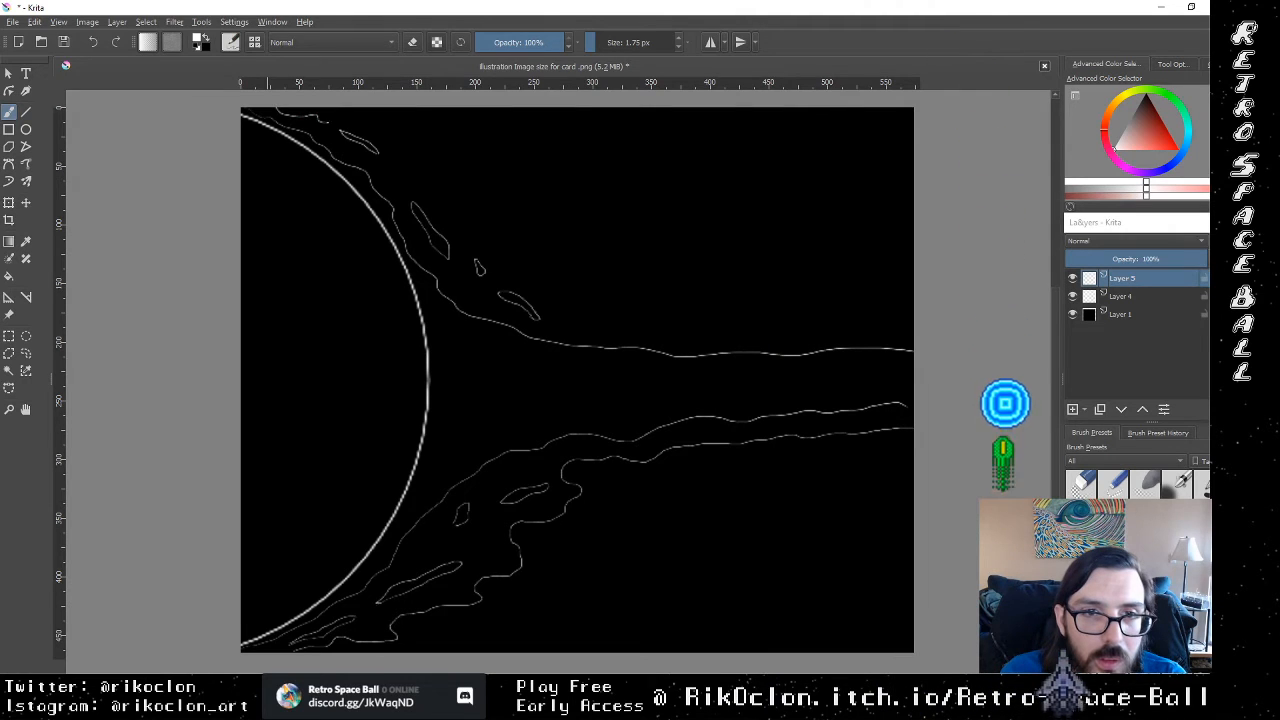
pyautogui.moveTo(328, 122)
pyautogui.mouseDown()
pyautogui.moveTo(384, 136)
pyautogui.moveTo(386, 168)
pyautogui.moveTo(443, 203)
pyautogui.moveTo(462, 249)
pyautogui.moveTo(518, 276)
pyautogui.moveTo(558, 322)
pyautogui.moveTo(611, 321)
pyautogui.mouseUp()
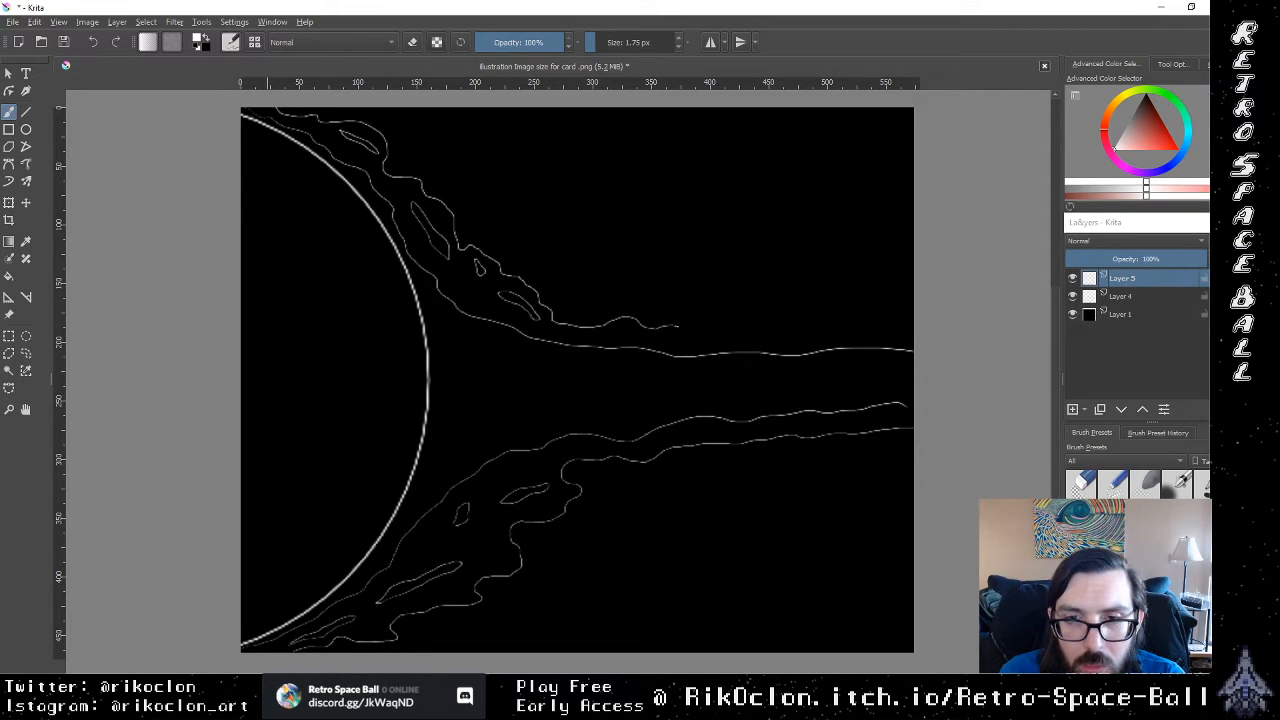
pyautogui.moveTo(698, 330); pyautogui.dragTo(910, 337)
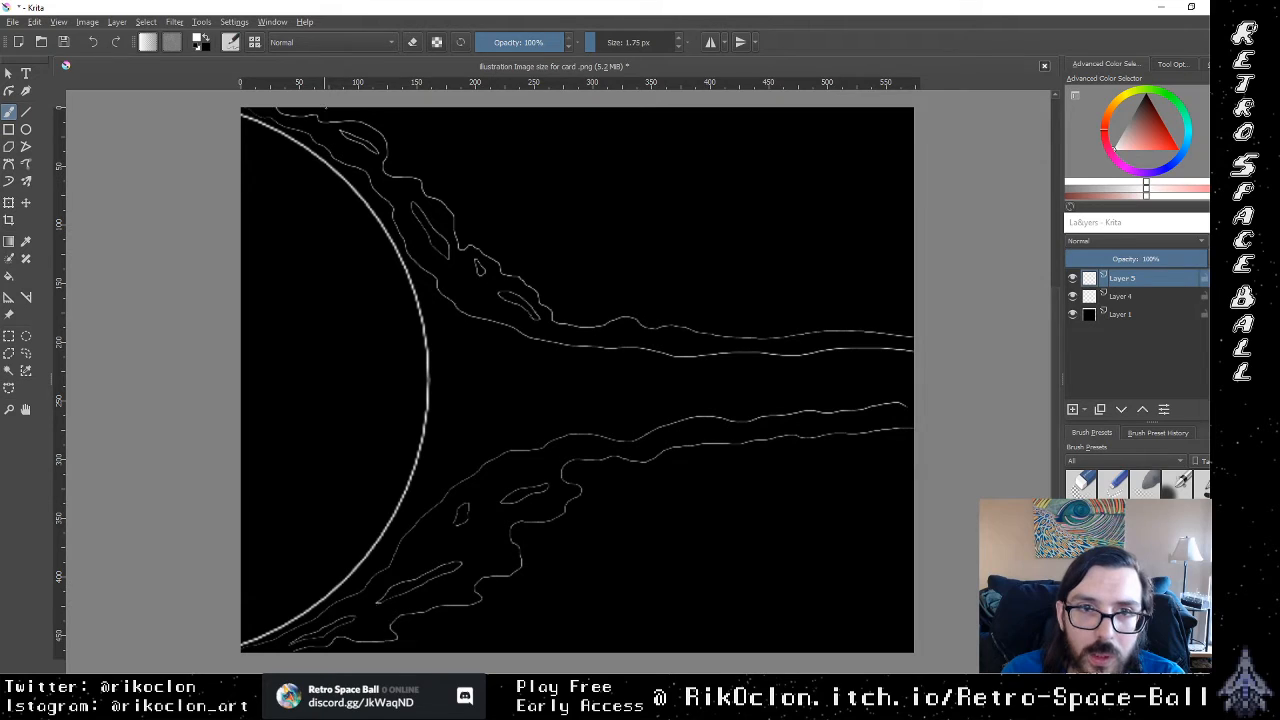
# Step: Brush a third pair of jagged wavy outlines outside the stream to the canvas's right edge, adding small closed blobs in the gaps
pyautogui.moveTo(352, 110)
pyautogui.mouseDown()
pyautogui.moveTo(385, 112)
pyautogui.moveTo(437, 150)
pyautogui.mouseUp()
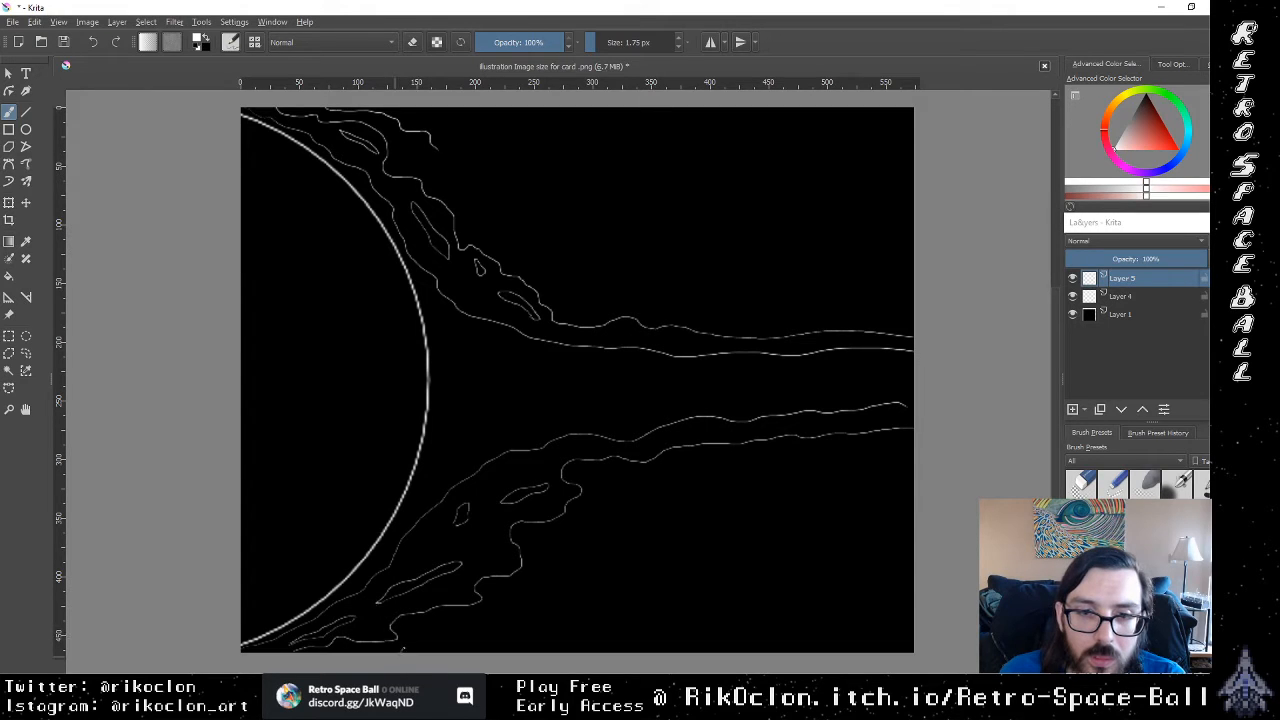
pyautogui.moveTo(473, 632)
pyautogui.mouseDown()
pyautogui.moveTo(521, 613)
pyautogui.moveTo(544, 588)
pyautogui.mouseUp()
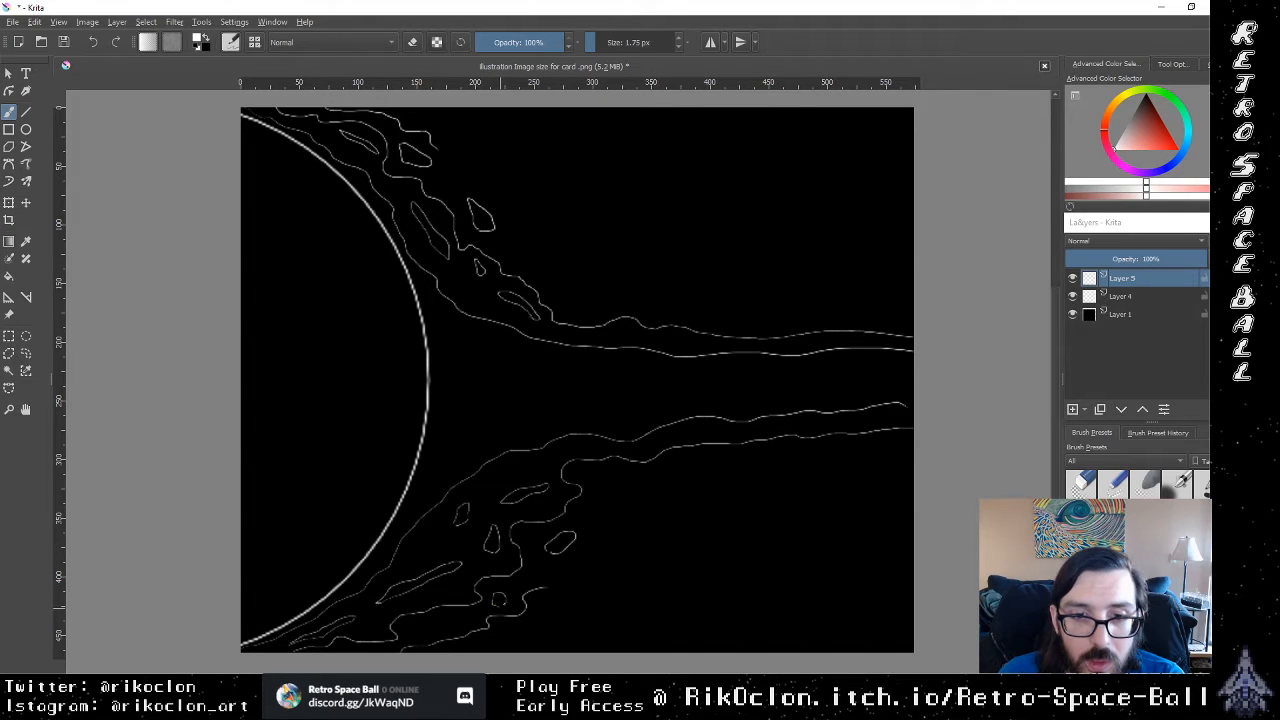
pyautogui.moveTo(441, 633)
pyautogui.mouseDown()
pyautogui.moveTo(423, 634)
pyautogui.moveTo(430, 626)
pyautogui.mouseUp()
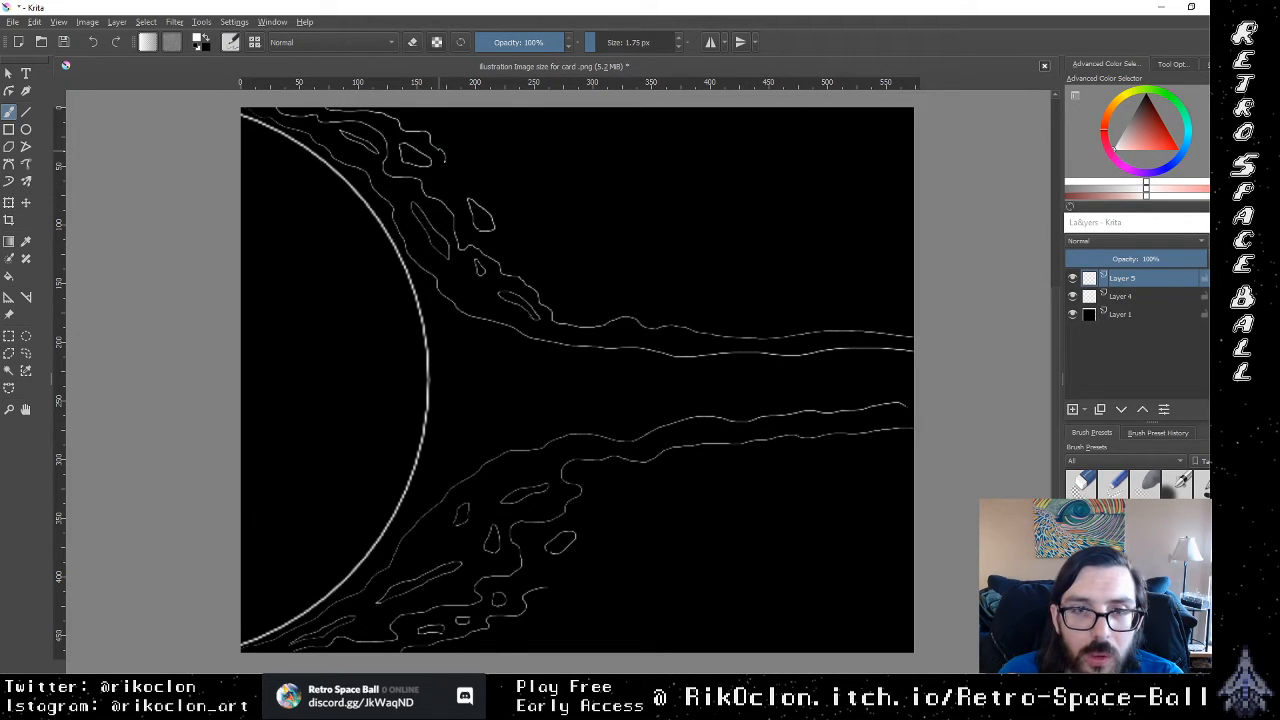
pyautogui.moveTo(457, 172)
pyautogui.mouseDown()
pyautogui.moveTo(522, 222)
pyautogui.moveTo(511, 237)
pyautogui.moveTo(555, 256)
pyautogui.mouseUp()
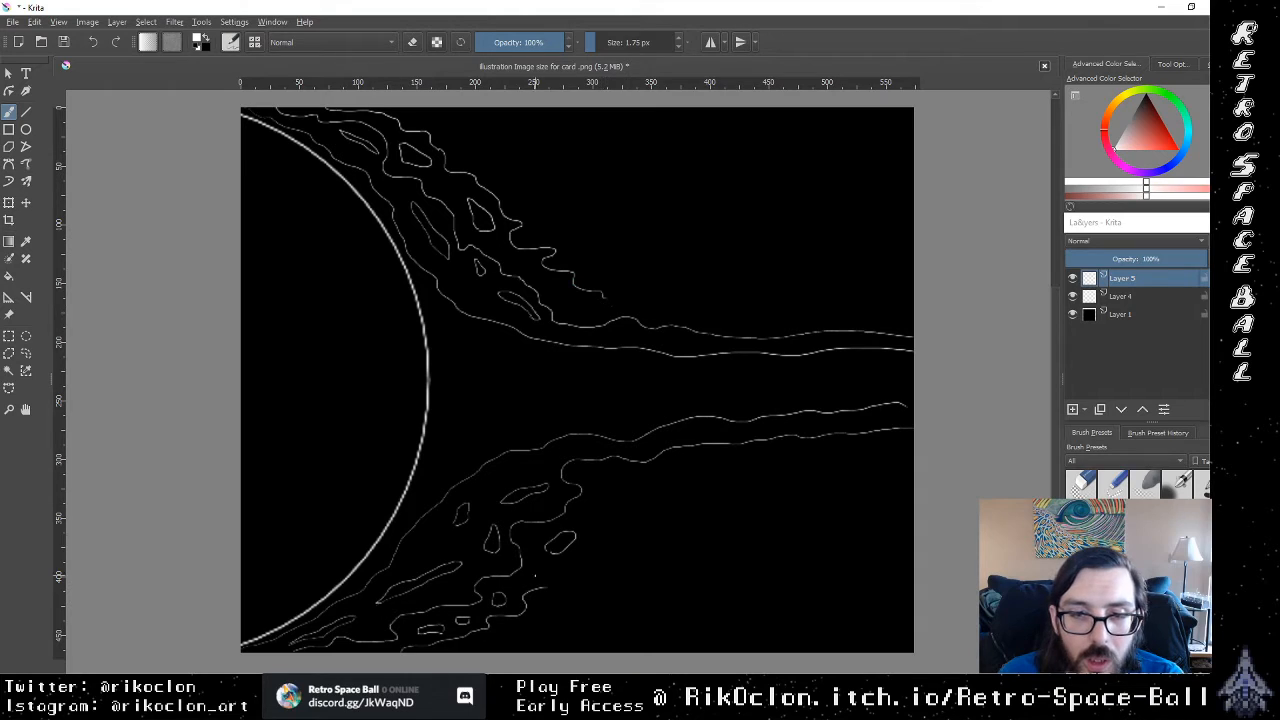
pyautogui.moveTo(546, 589); pyautogui.dragTo(608, 568)
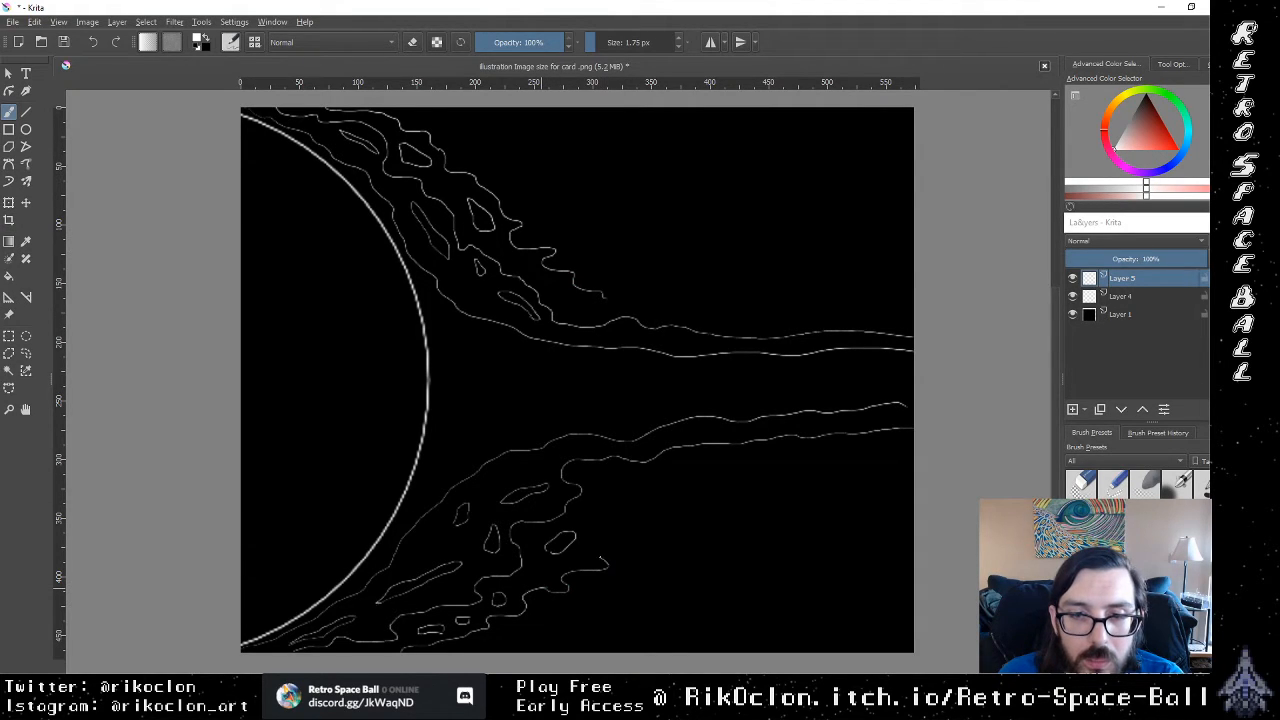
pyautogui.moveTo(590, 525); pyautogui.dragTo(599, 558)
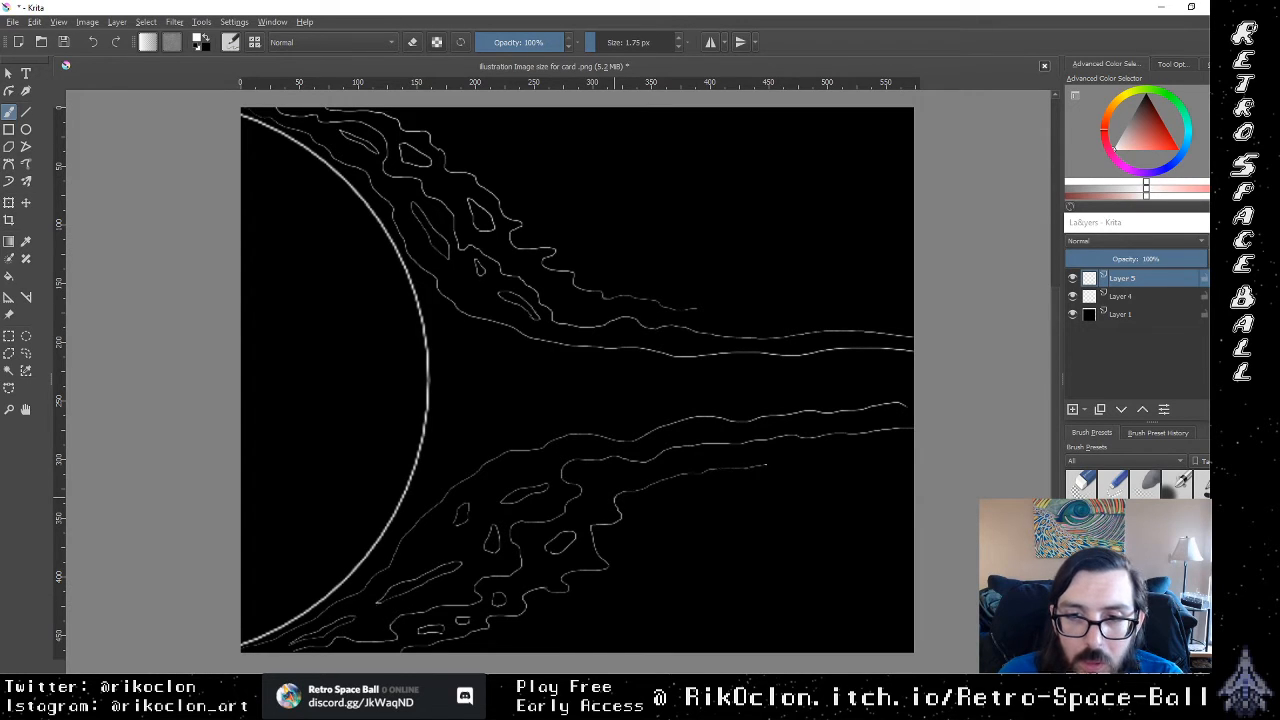
pyautogui.moveTo(768, 464); pyautogui.dragTo(912, 448)
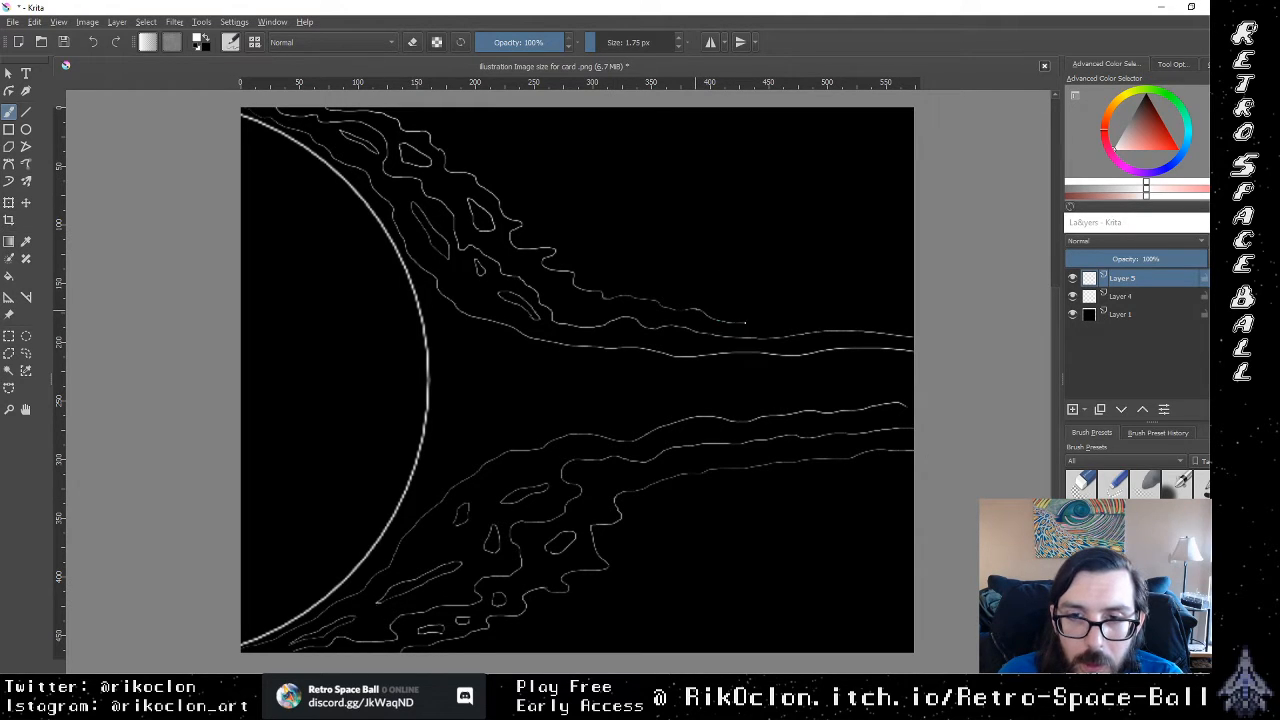
pyautogui.moveTo(773, 321); pyautogui.dragTo(802, 316)
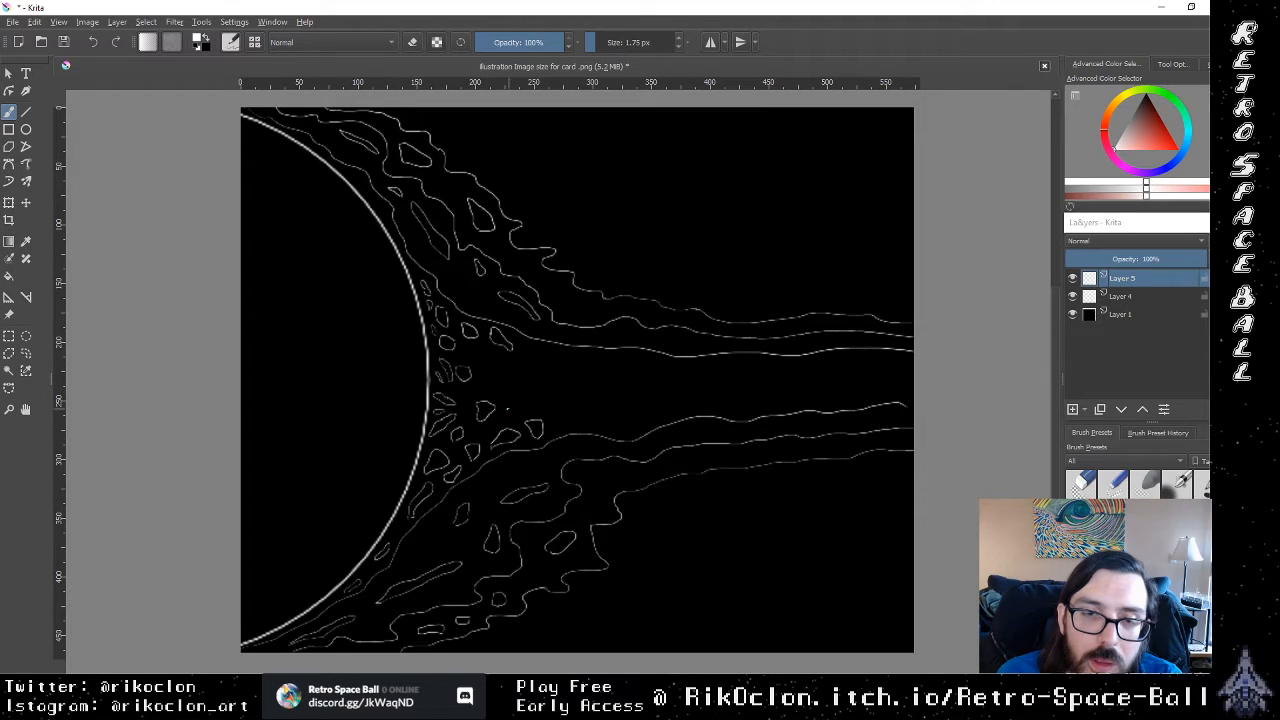
# Step: Add a small blob near the sun and brush long thin closed wisps through the stream's centre, between the innermost wavy lines
pyautogui.moveTo(508, 409); pyautogui.dragTo(516, 417)
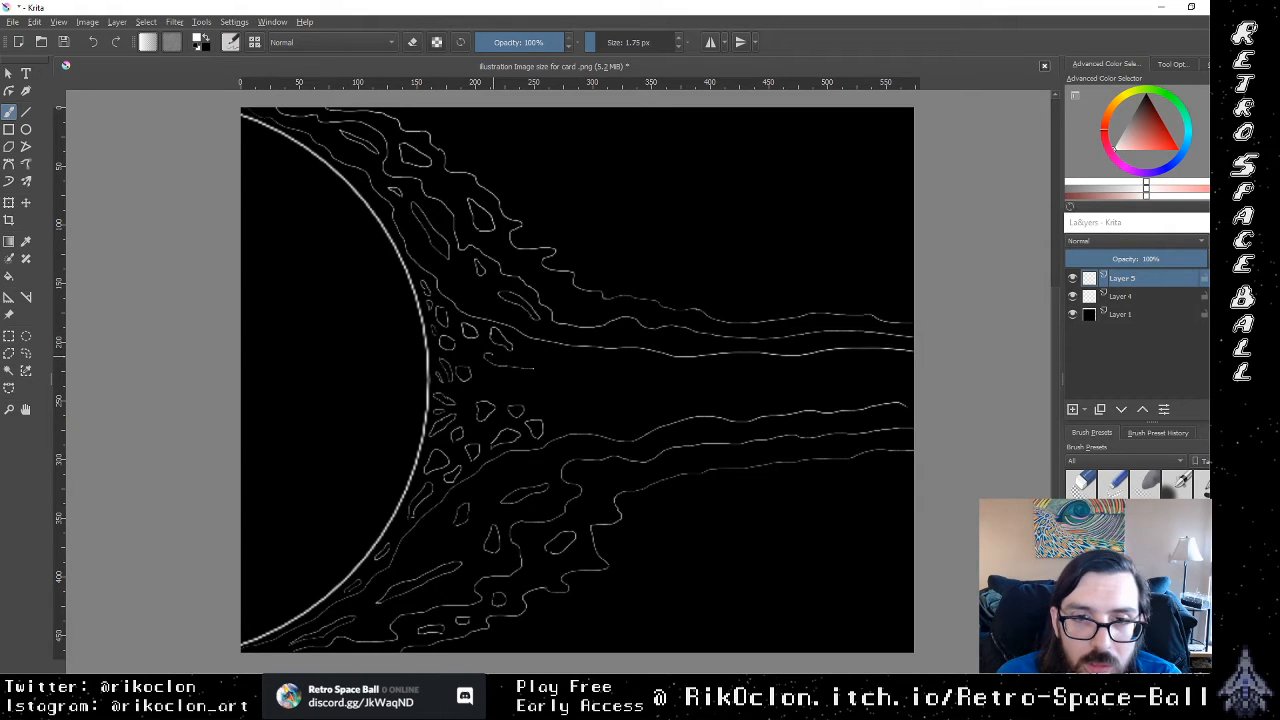
pyautogui.moveTo(533, 368)
pyautogui.mouseDown()
pyautogui.moveTo(602, 373)
pyautogui.moveTo(520, 357)
pyautogui.mouseUp()
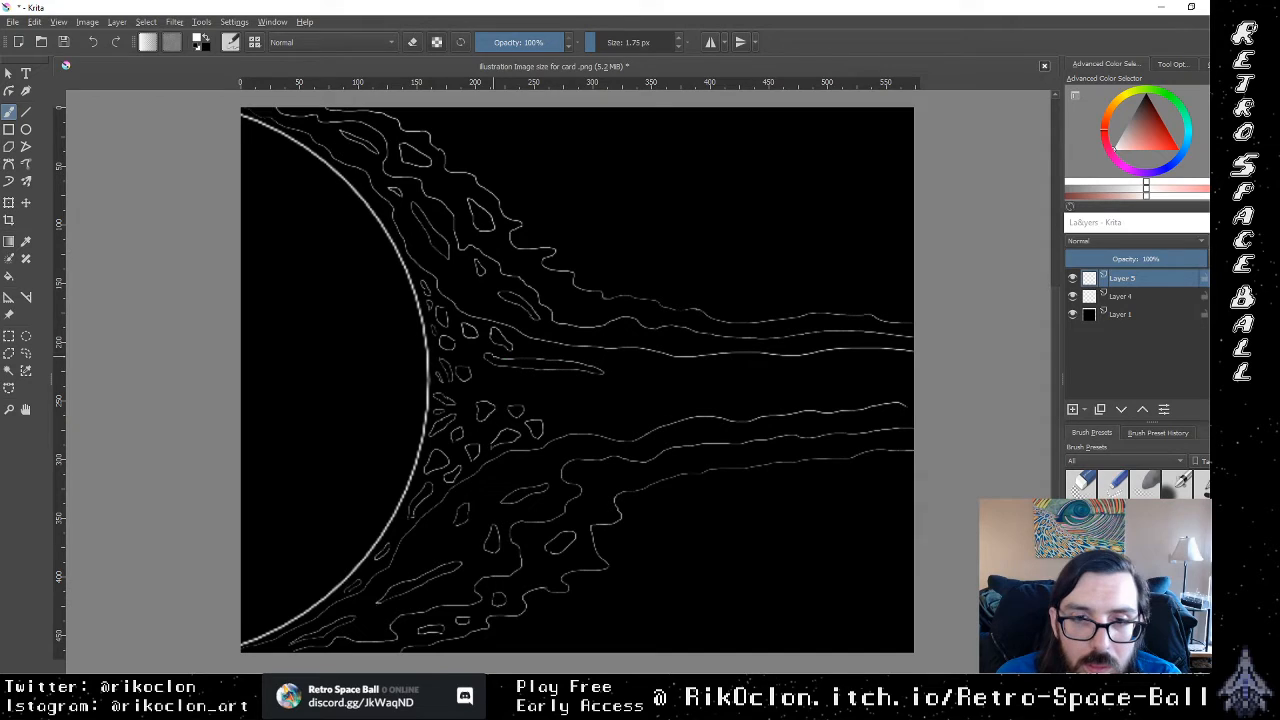
pyautogui.moveTo(572, 424); pyautogui.dragTo(552, 430)
pyautogui.moveTo(646, 417); pyautogui.dragTo(551, 426)
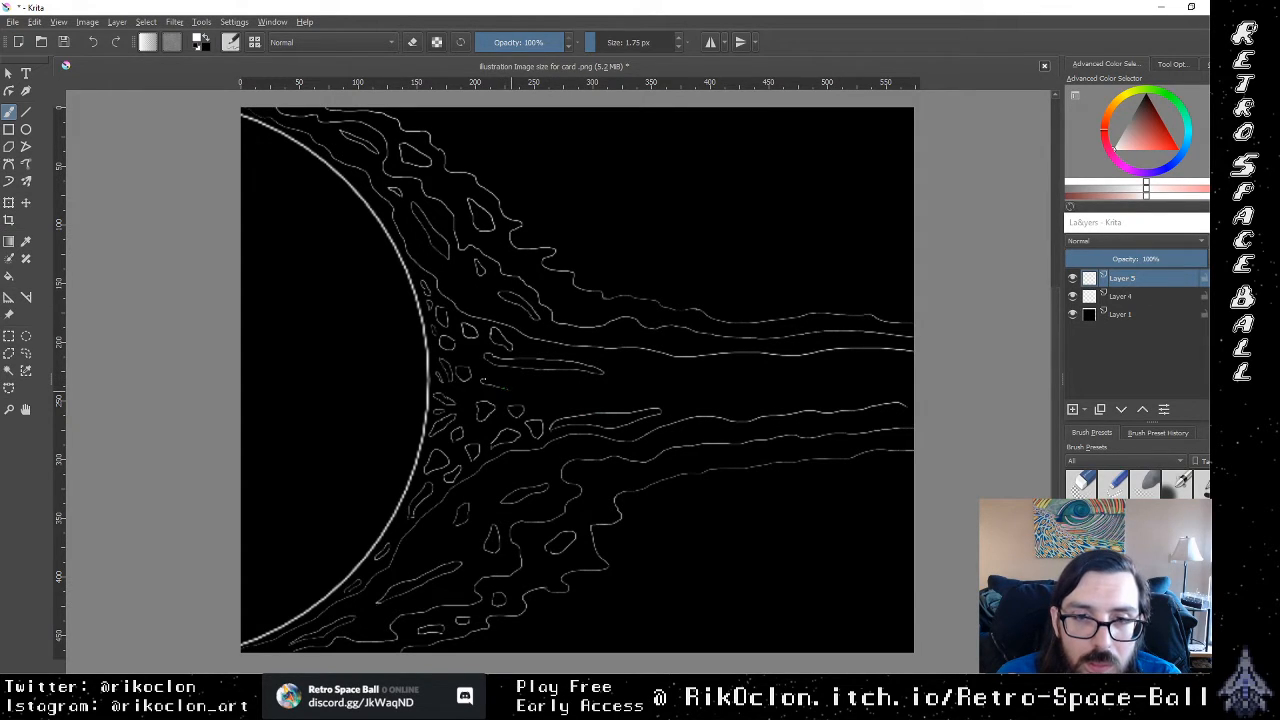
pyautogui.moveTo(492, 381)
pyautogui.mouseDown()
pyautogui.moveTo(566, 381)
pyautogui.moveTo(560, 393)
pyautogui.moveTo(486, 384)
pyautogui.mouseUp()
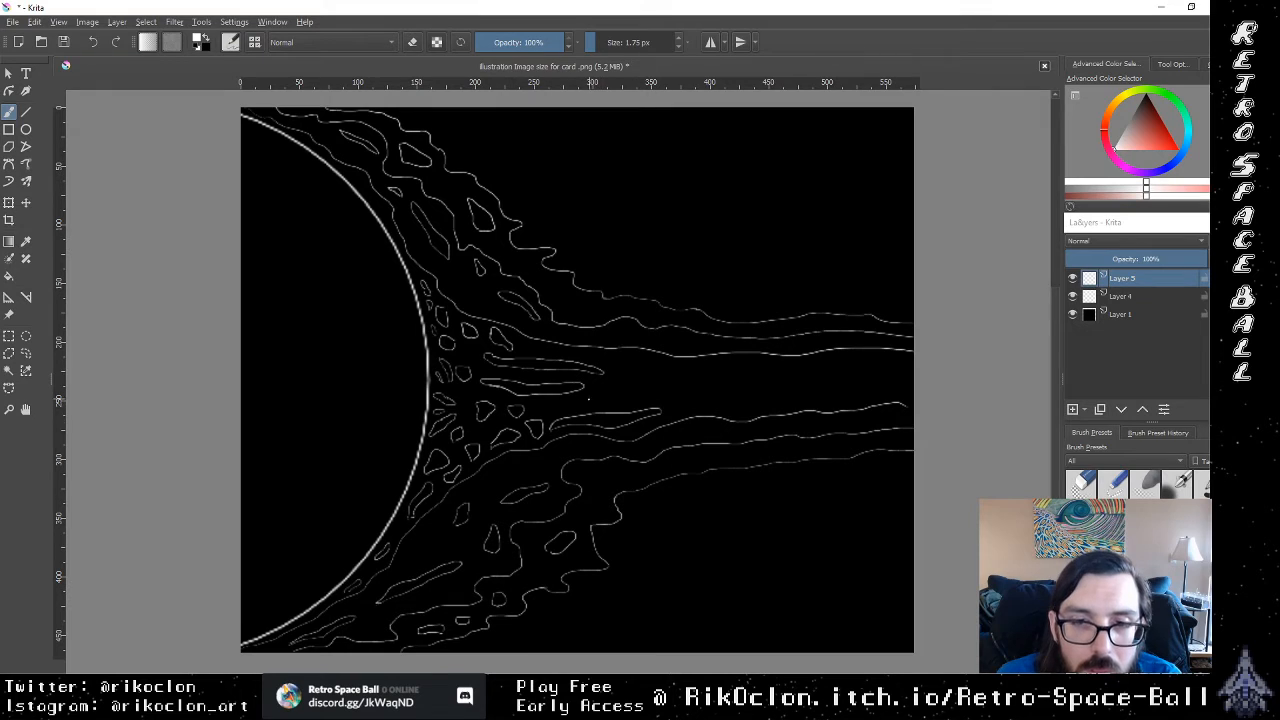
pyautogui.moveTo(596, 390); pyautogui.dragTo(656, 387)
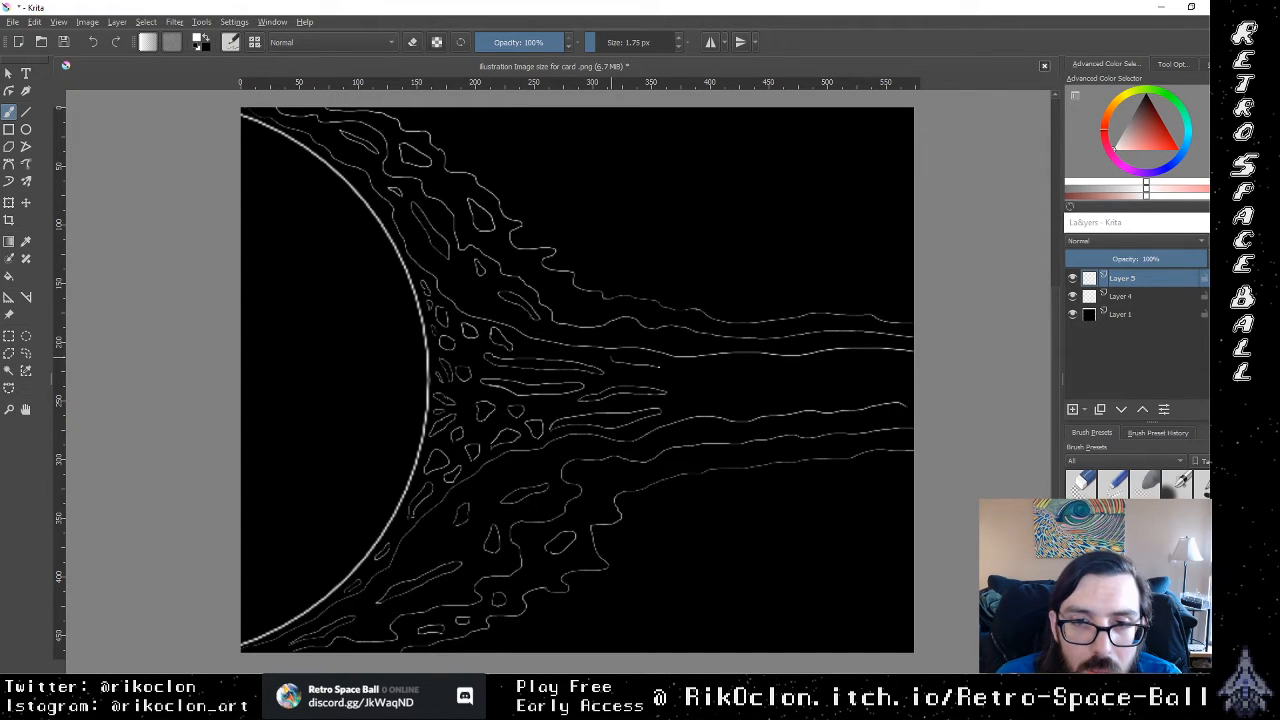
pyautogui.moveTo(659, 367)
pyautogui.mouseDown()
pyautogui.moveTo(758, 369)
pyautogui.moveTo(650, 372)
pyautogui.mouseUp()
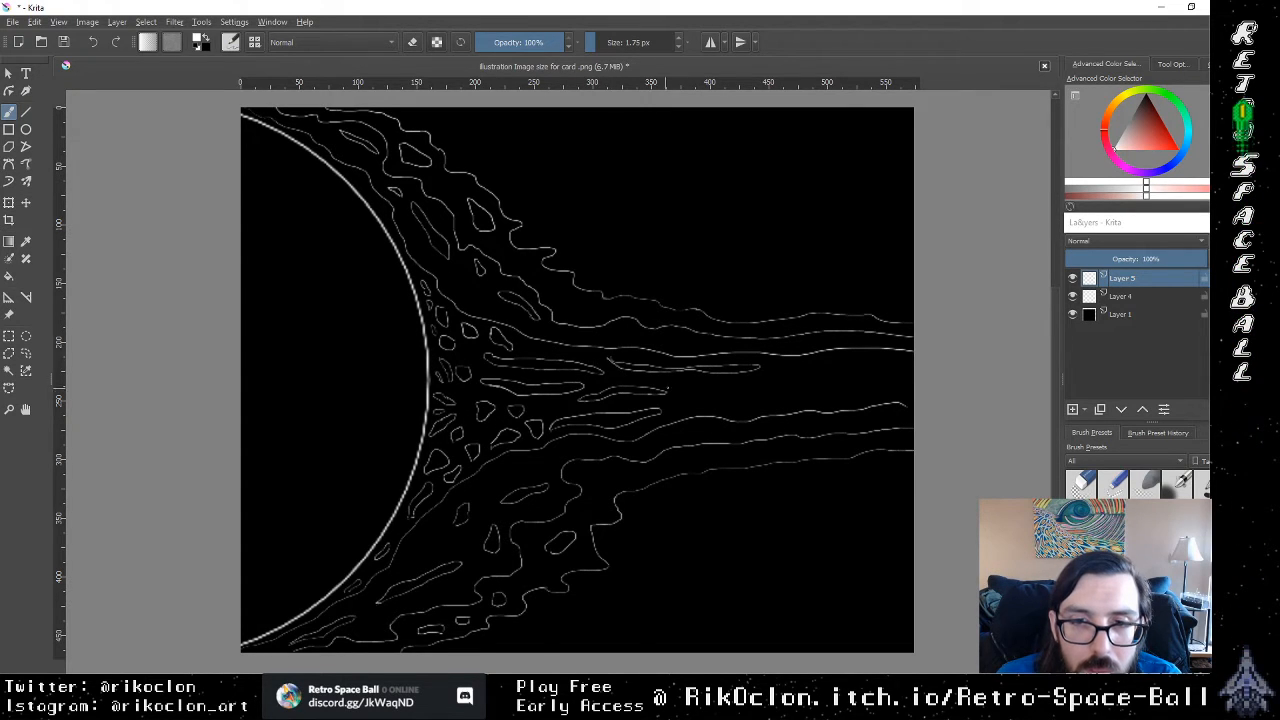
# Step: Continue the thin wavy wisps inside the central stream out to the canvas's right edge
pyautogui.moveTo(674, 407)
pyautogui.mouseDown()
pyautogui.moveTo(804, 392)
pyautogui.moveTo(680, 410)
pyautogui.moveTo(684, 385)
pyautogui.moveTo(842, 372)
pyautogui.mouseUp()
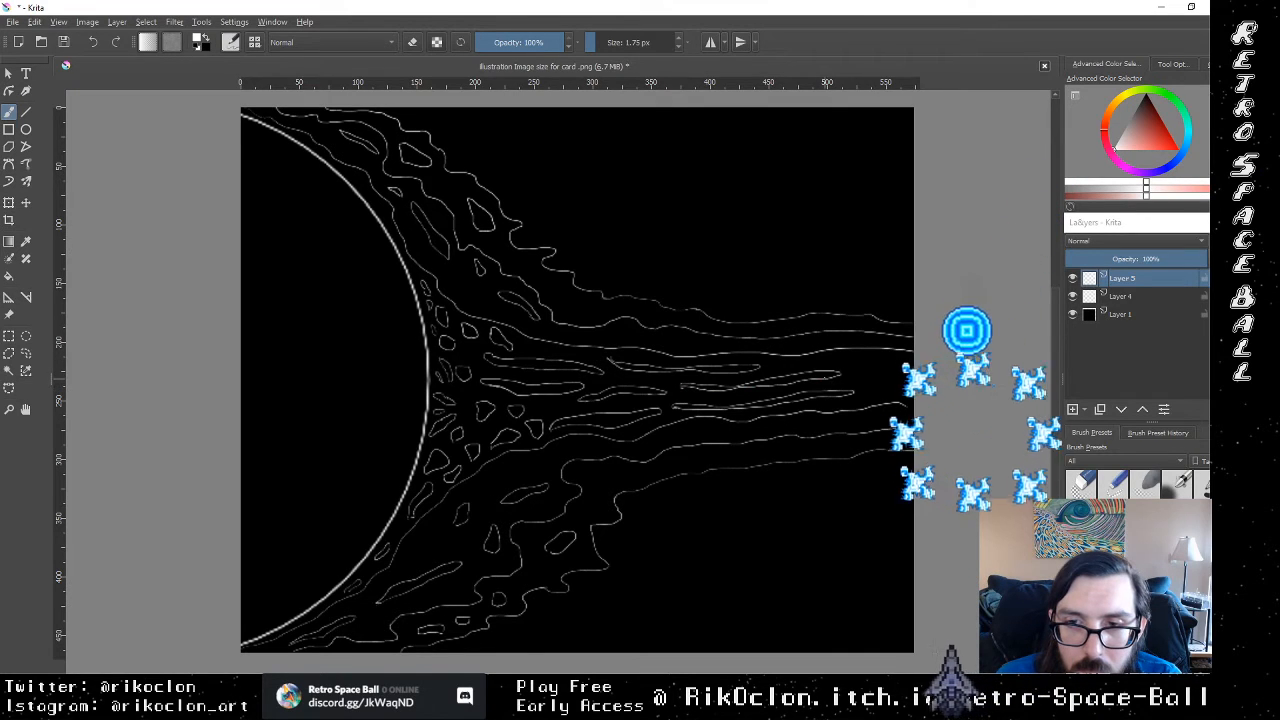
pyautogui.moveTo(845, 376); pyautogui.dragTo(858, 373)
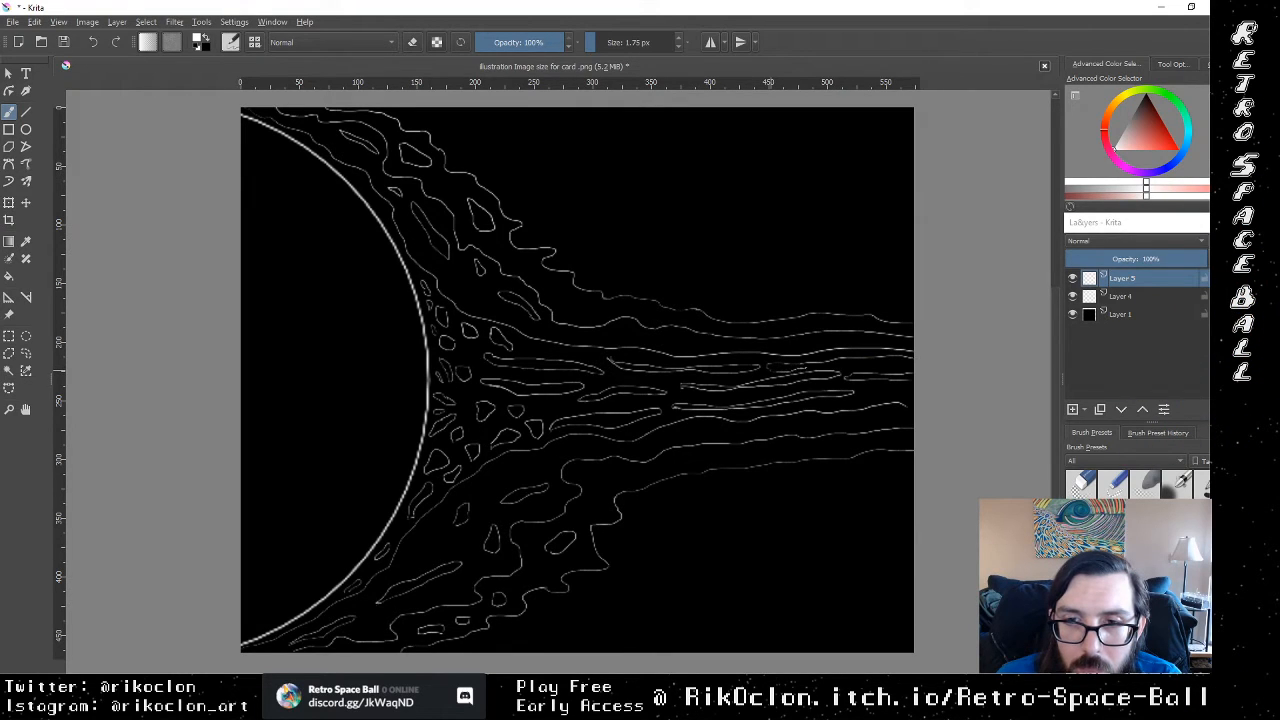
pyautogui.moveTo(853, 364); pyautogui.dragTo(913, 363)
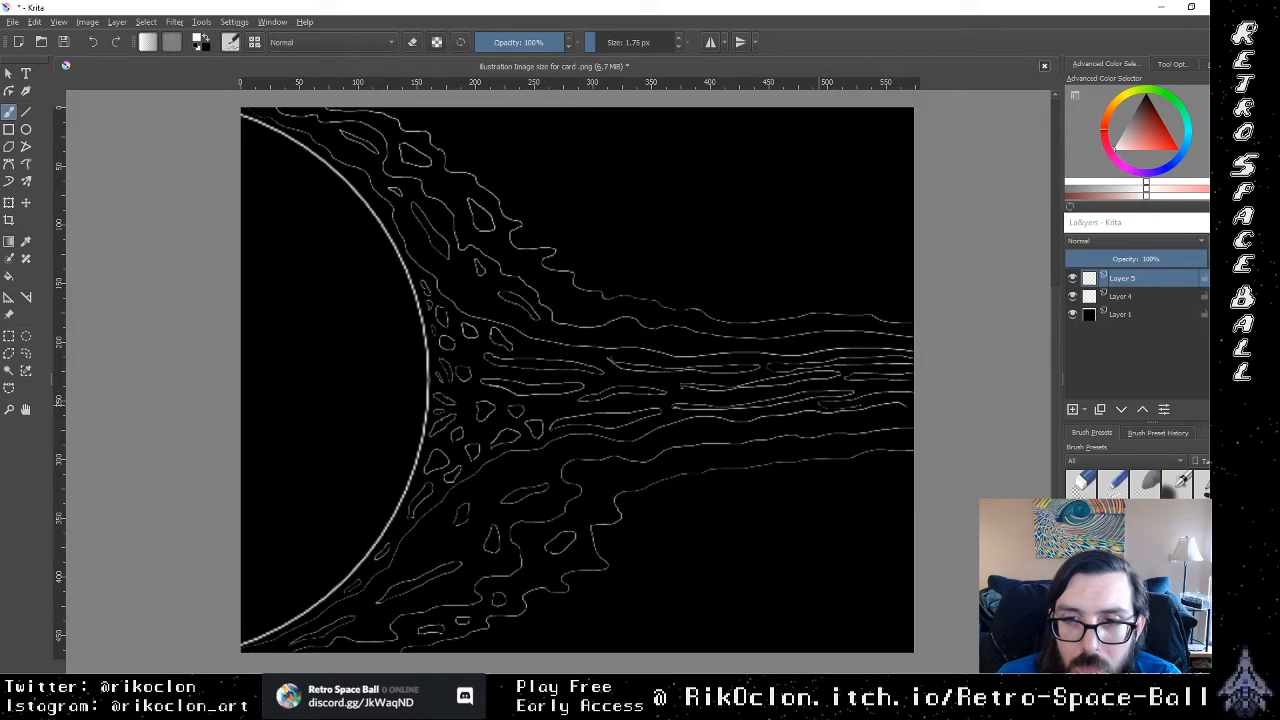
pyautogui.moveTo(879, 401); pyautogui.dragTo(913, 391)
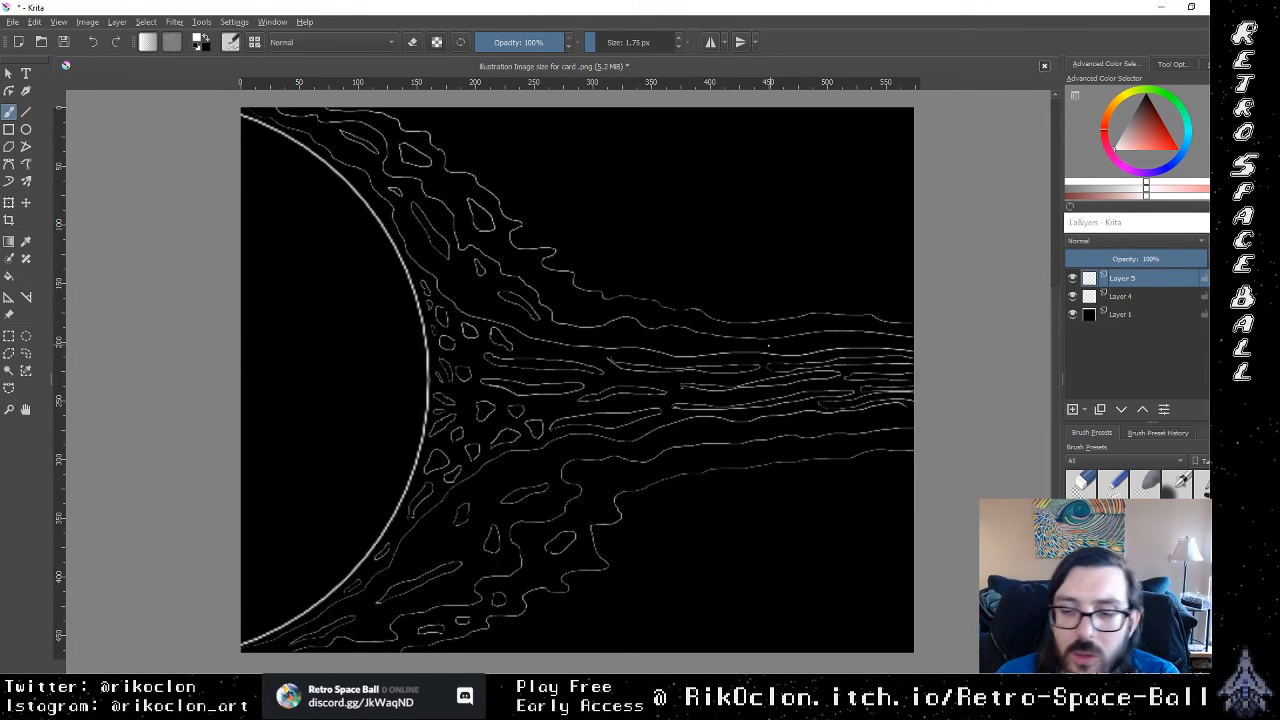
# Step: Examine the stream's line work up close and as a whole composition
pyautogui.hotkey('ctrl', '+')
pyautogui.hotkey('ctrl', '+')
pyautogui.hotkey('ctrl', '+')
pyautogui.hotkey('ctrl', '-')
pyautogui.hotkey('ctrl', '-')
pyautogui.hotkey('ctrl', '-')
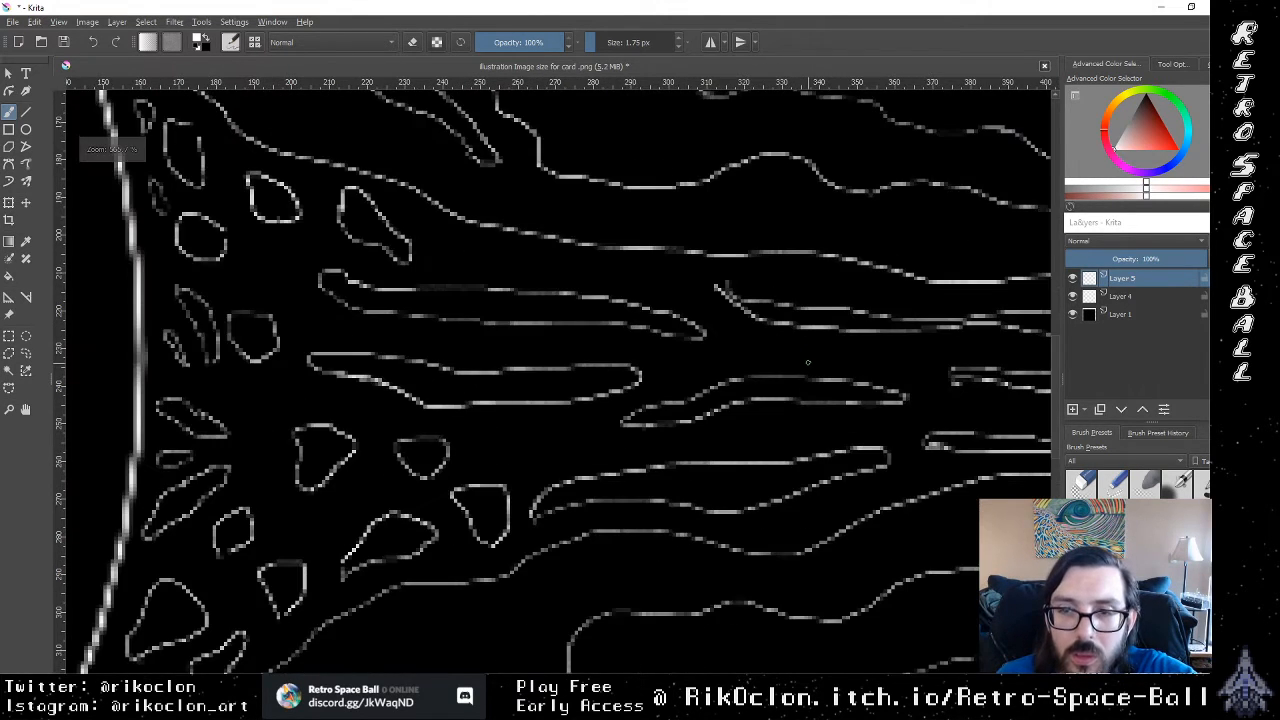
pyautogui.hotkey('ctrl', '+')
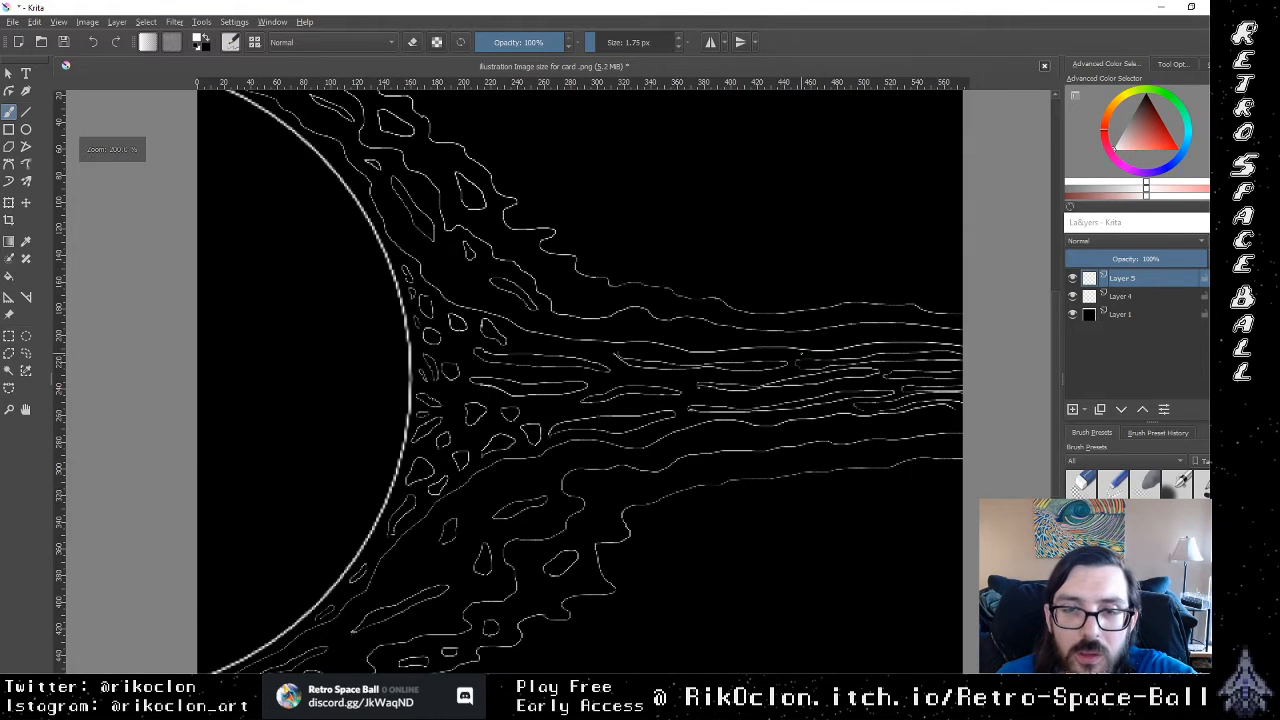
pyautogui.hotkey('ctrl', '-')
pyautogui.hotkey('ctrl', '+')
pyautogui.hotkey('ctrl', '-')
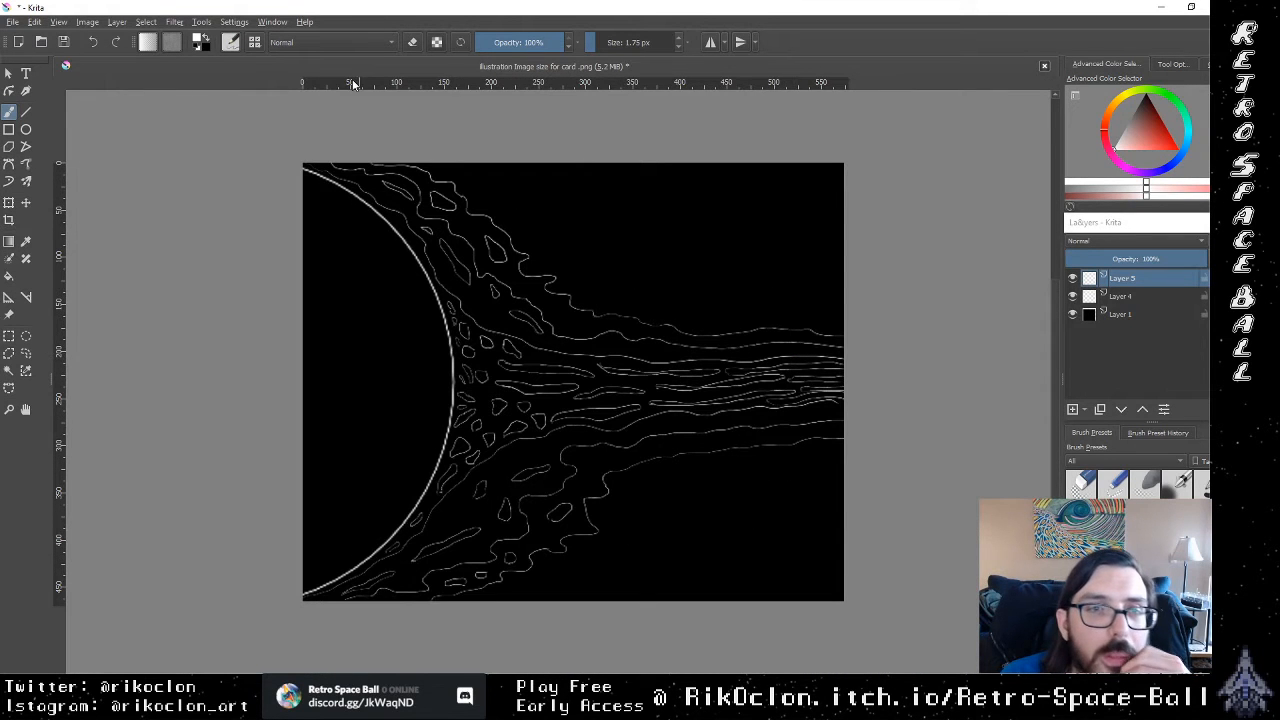
# Step: Check the image's dimensions and resolution in the image properties
pyautogui.click(285, 42)
pyautogui.click(198, 27)
pyautogui.click(149, 23)
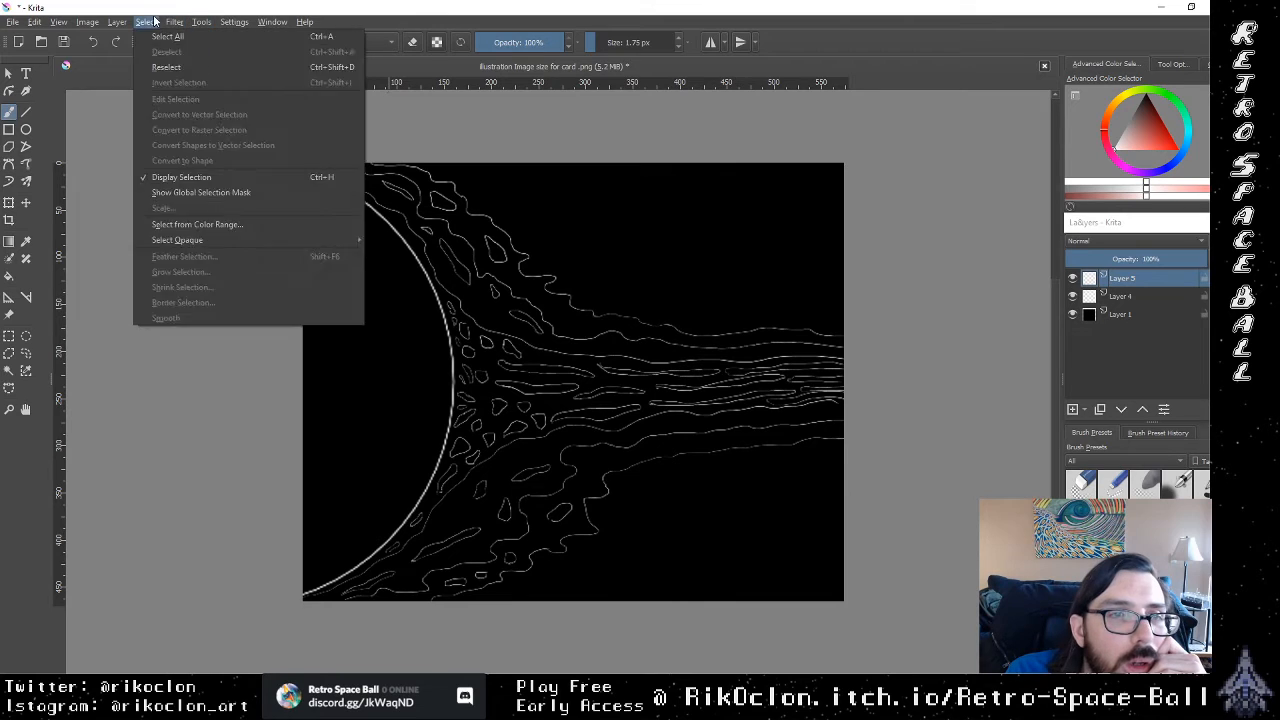
pyautogui.moveTo(90, 22)
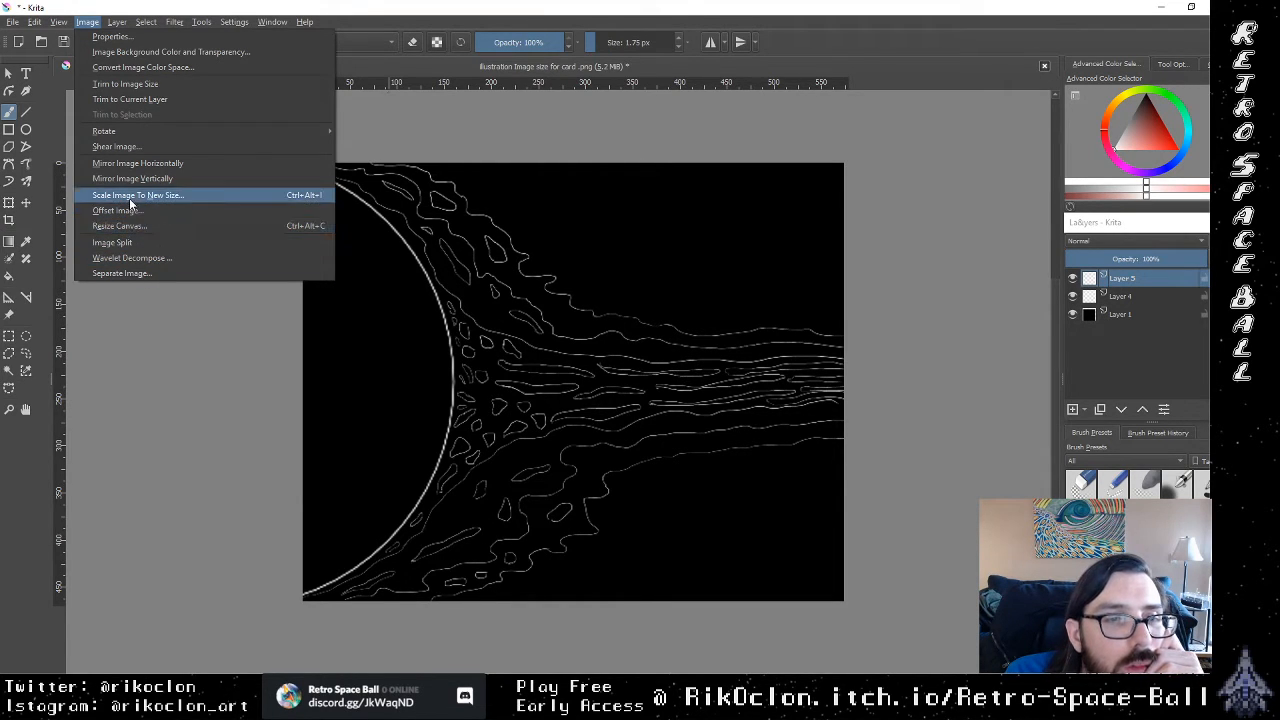
pyautogui.click(110, 40)
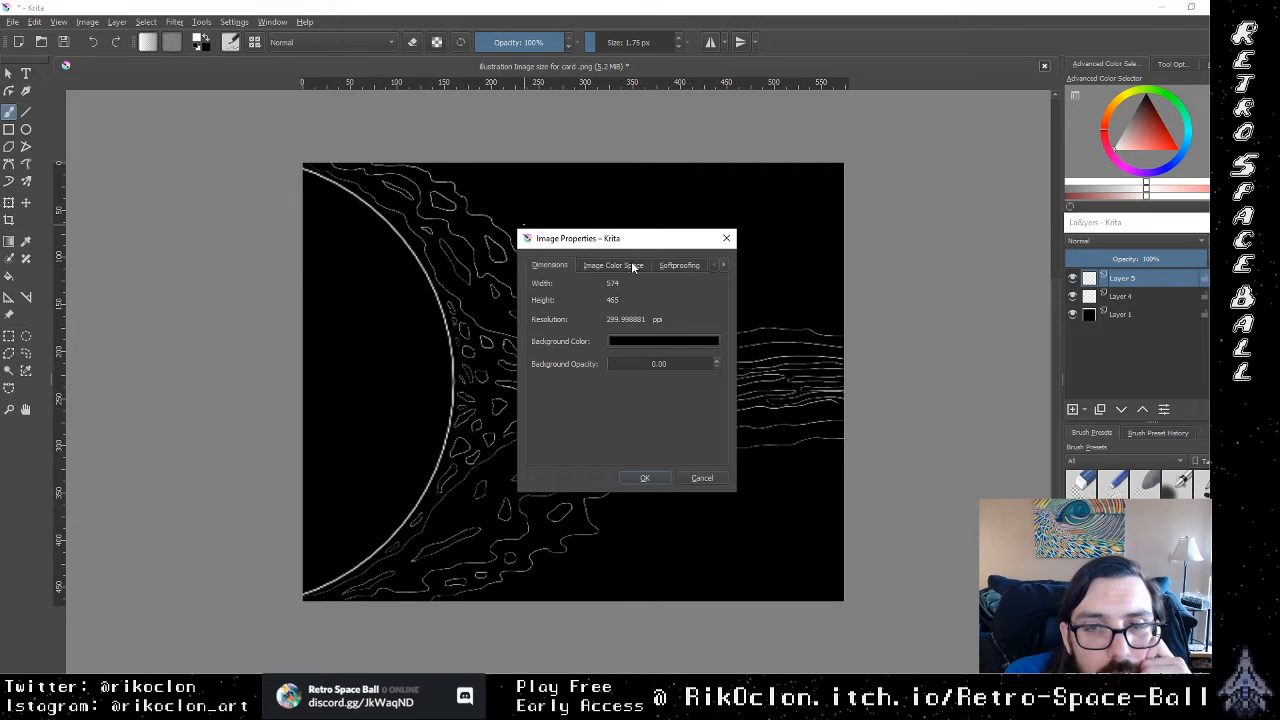
pyautogui.click(654, 477)
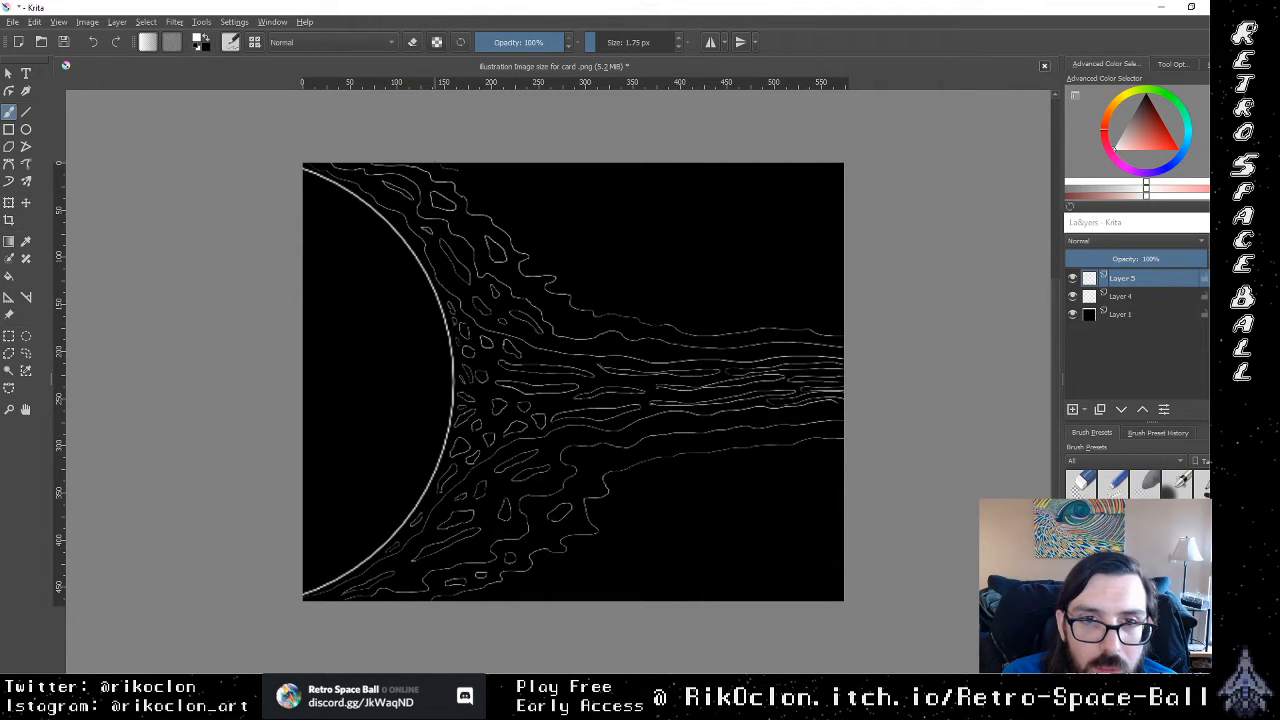
# Step: Brush long finger-like streamers from the upper outer outline toward the canvas's right edge, with forked wavy ends
pyautogui.moveTo(543, 179)
pyautogui.mouseDown()
pyautogui.moveTo(664, 186)
pyautogui.moveTo(494, 188)
pyautogui.moveTo(480, 235)
pyautogui.moveTo(580, 222)
pyautogui.mouseUp()
pyautogui.moveTo(655, 217)
pyautogui.mouseDown()
pyautogui.moveTo(533, 242)
pyautogui.moveTo(575, 268)
pyautogui.moveTo(692, 262)
pyautogui.moveTo(583, 276)
pyautogui.moveTo(575, 288)
pyautogui.moveTo(591, 306)
pyautogui.moveTo(573, 285)
pyautogui.moveTo(597, 303)
pyautogui.moveTo(653, 307)
pyautogui.moveTo(785, 299)
pyautogui.moveTo(697, 314)
pyautogui.moveTo(693, 327)
pyautogui.moveTo(844, 307)
pyautogui.mouseUp()
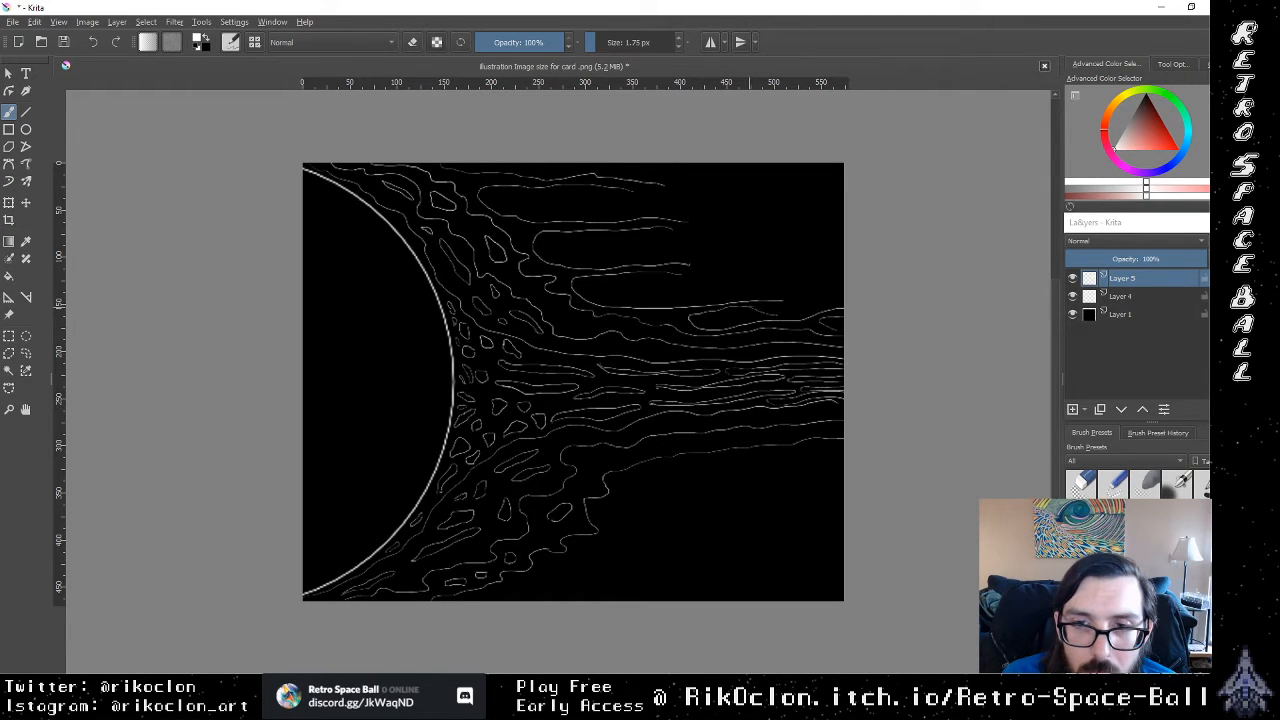
pyautogui.moveTo(783, 299); pyautogui.dragTo(815, 291)
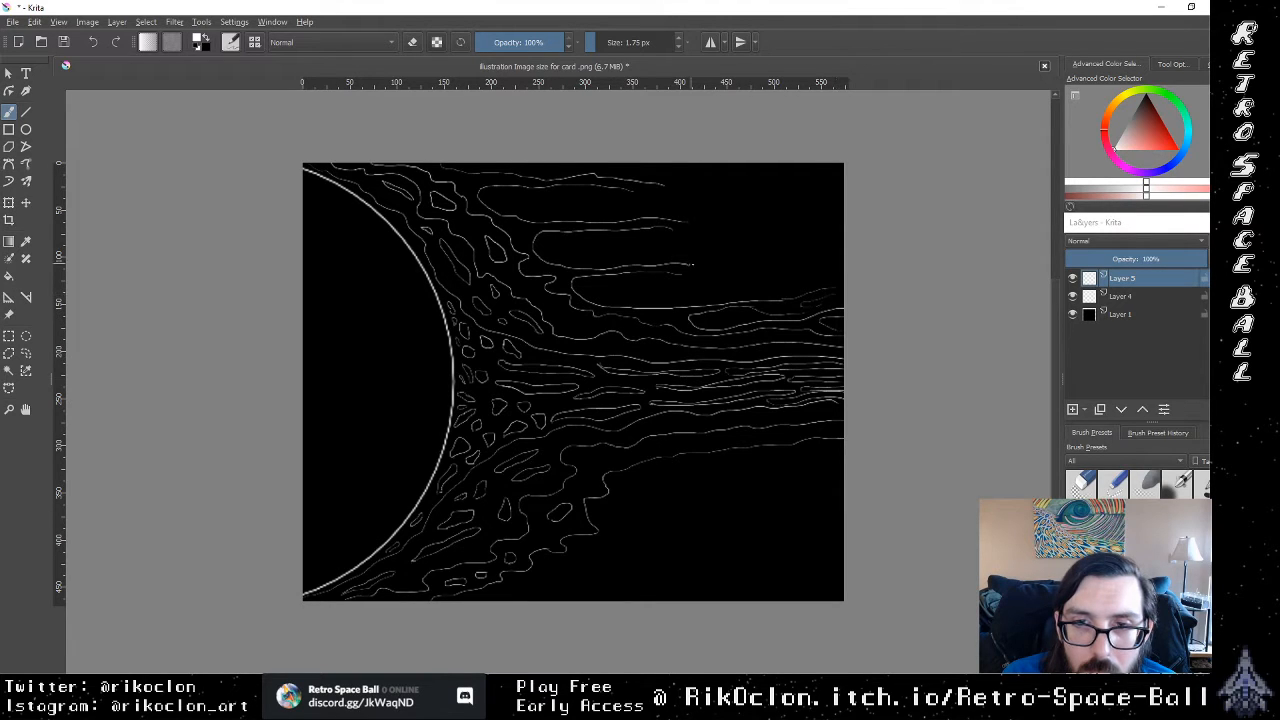
pyautogui.moveTo(684, 276); pyautogui.dragTo(778, 275)
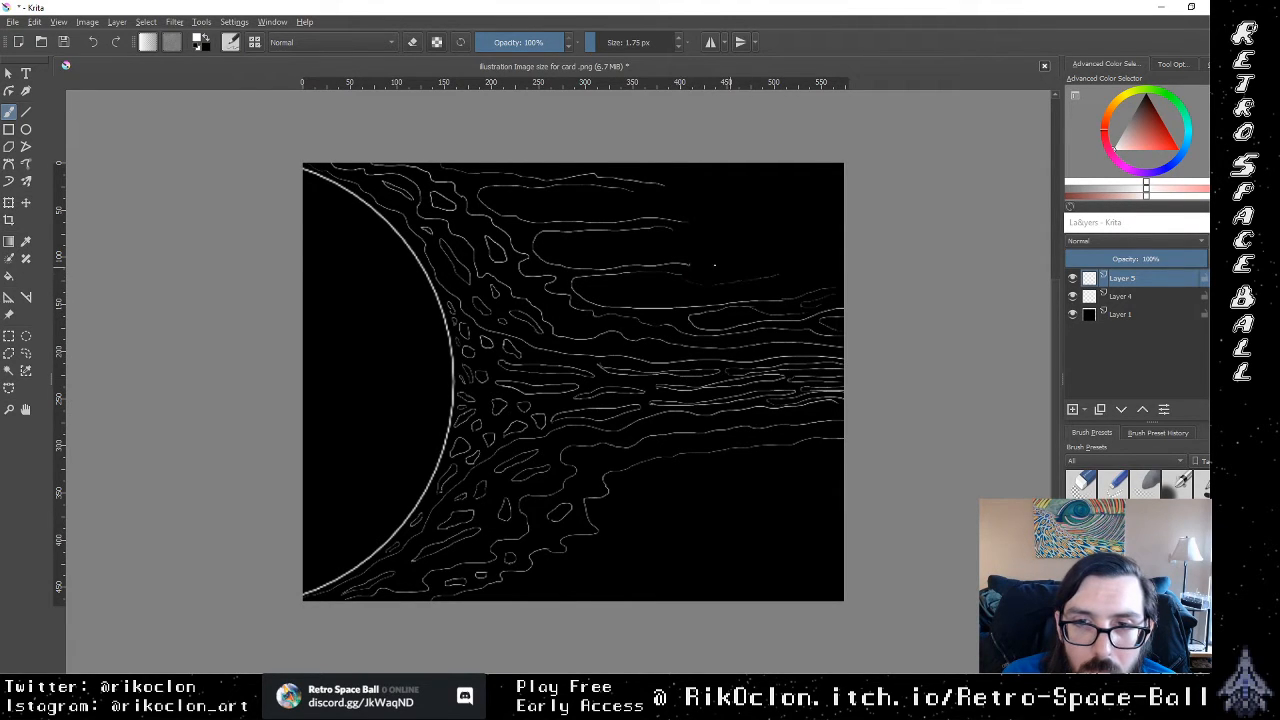
pyautogui.moveTo(700, 262)
pyautogui.mouseDown()
pyautogui.moveTo(774, 240)
pyautogui.moveTo(720, 270)
pyautogui.moveTo(804, 264)
pyautogui.mouseUp()
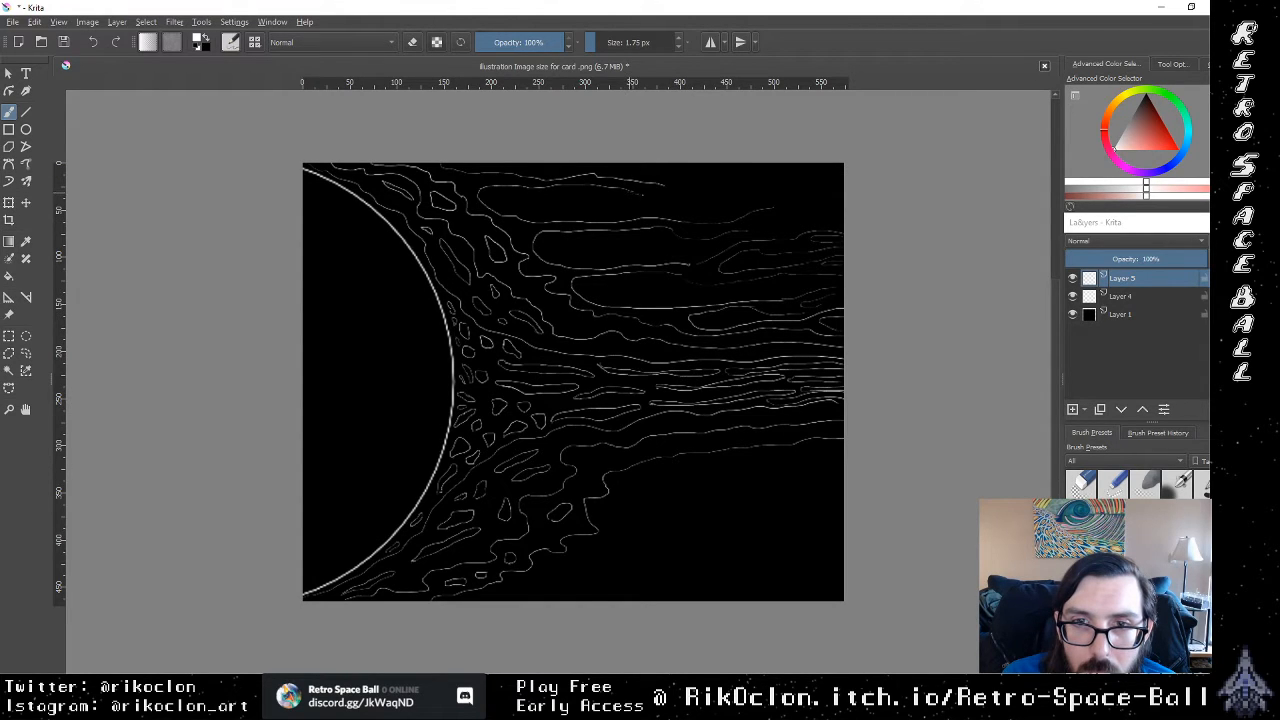
# Step: Extend the uppermost streamer with wavy strands and brush more wavy lines along the canvas's top edge to its right corner
pyautogui.moveTo(686, 197); pyautogui.dragTo(718, 204)
pyautogui.moveTo(700, 186); pyautogui.dragTo(798, 177)
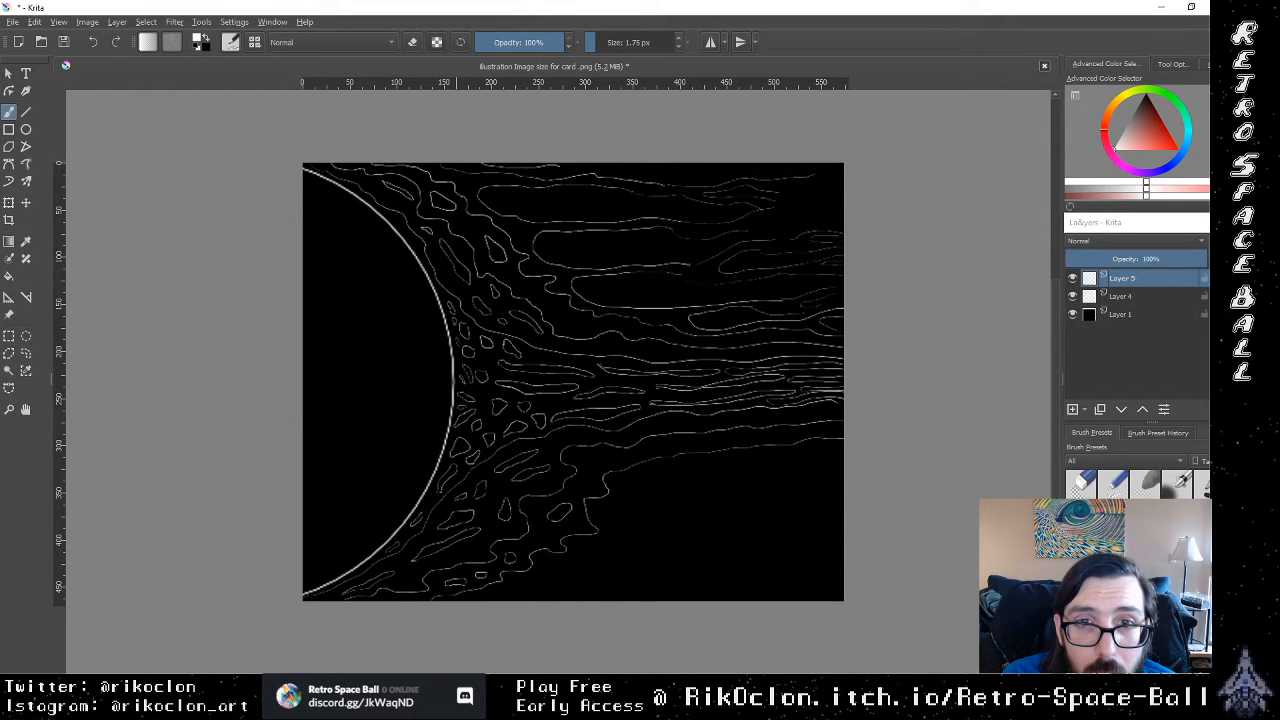
pyautogui.moveTo(560, 166); pyautogui.dragTo(660, 169)
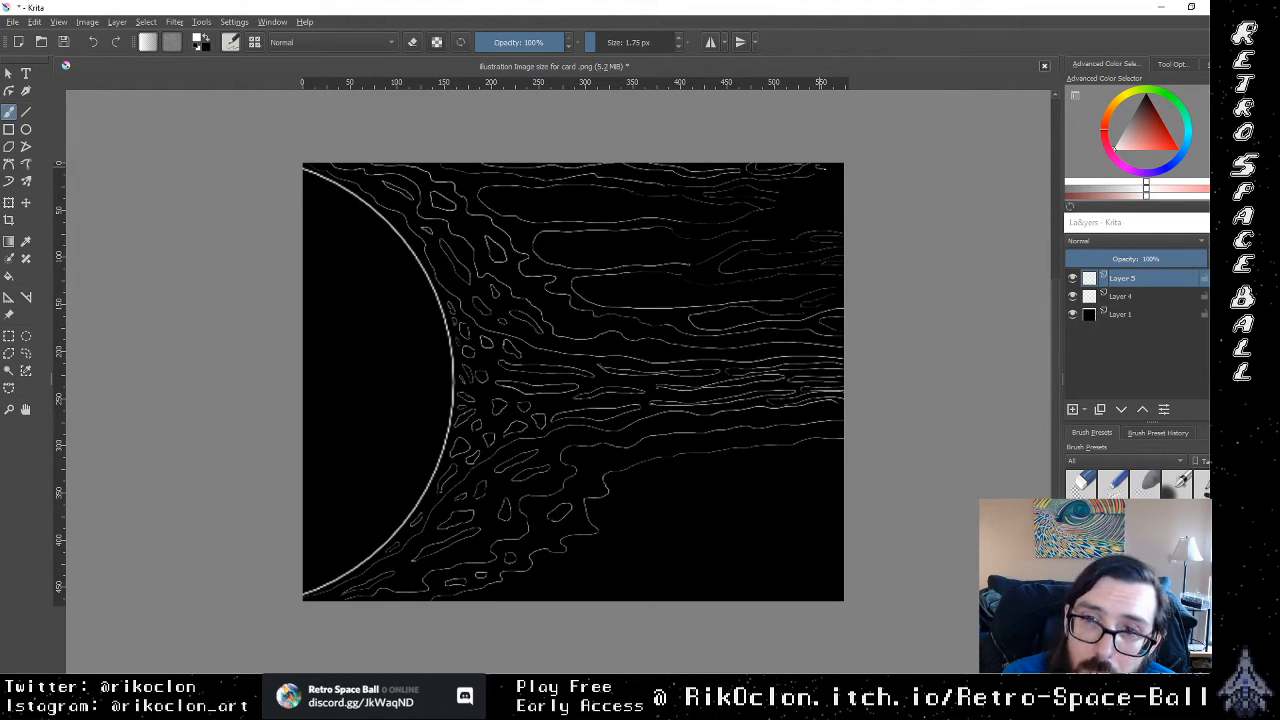
pyautogui.moveTo(824, 168); pyautogui.dragTo(838, 178)
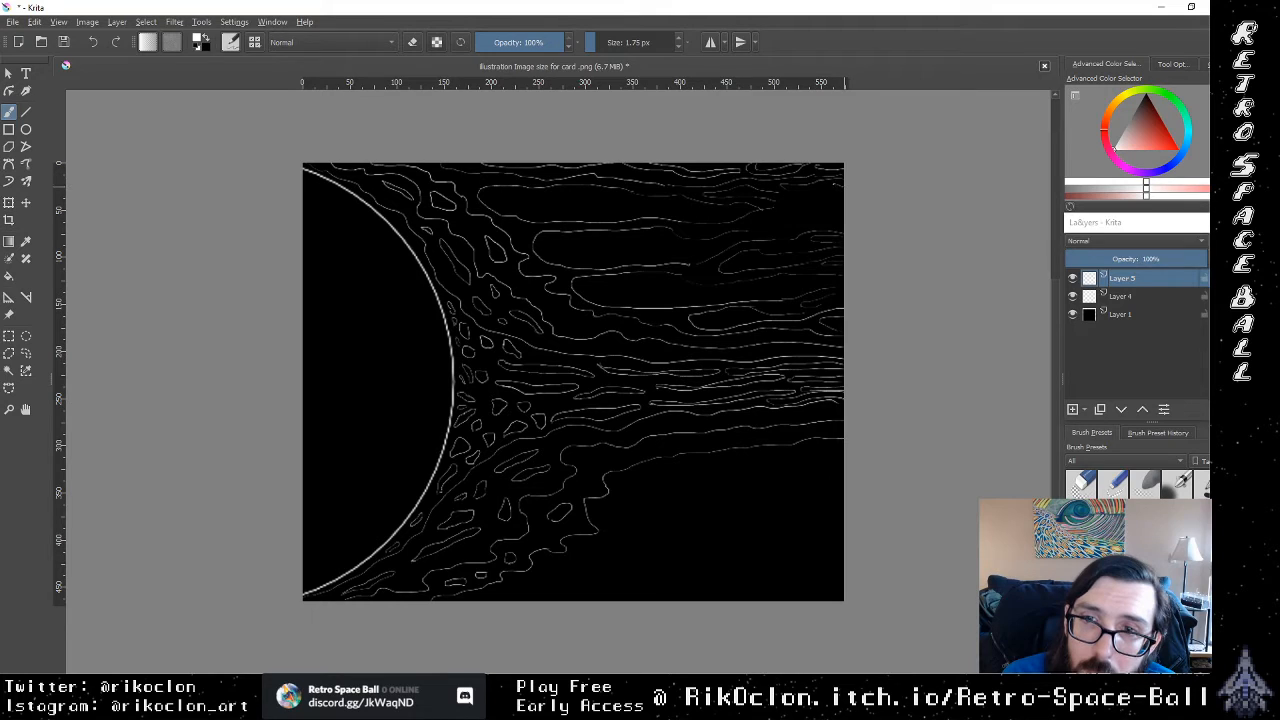
# Step: Brush wavy strands at the upper streamers' outer ends and fill the streamers' interiors with thin elongated loops and short flow lines
pyautogui.moveTo(816, 195); pyautogui.dragTo(830, 192)
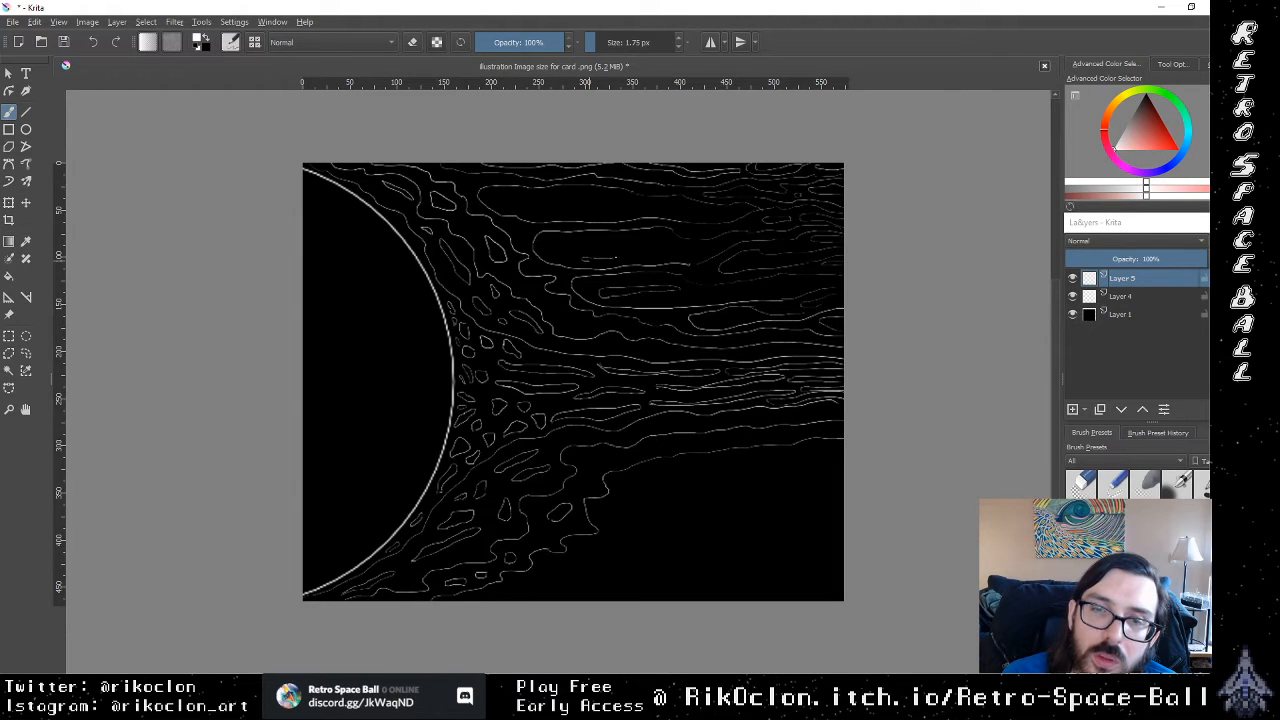
pyautogui.moveTo(596, 262); pyautogui.dragTo(616, 261)
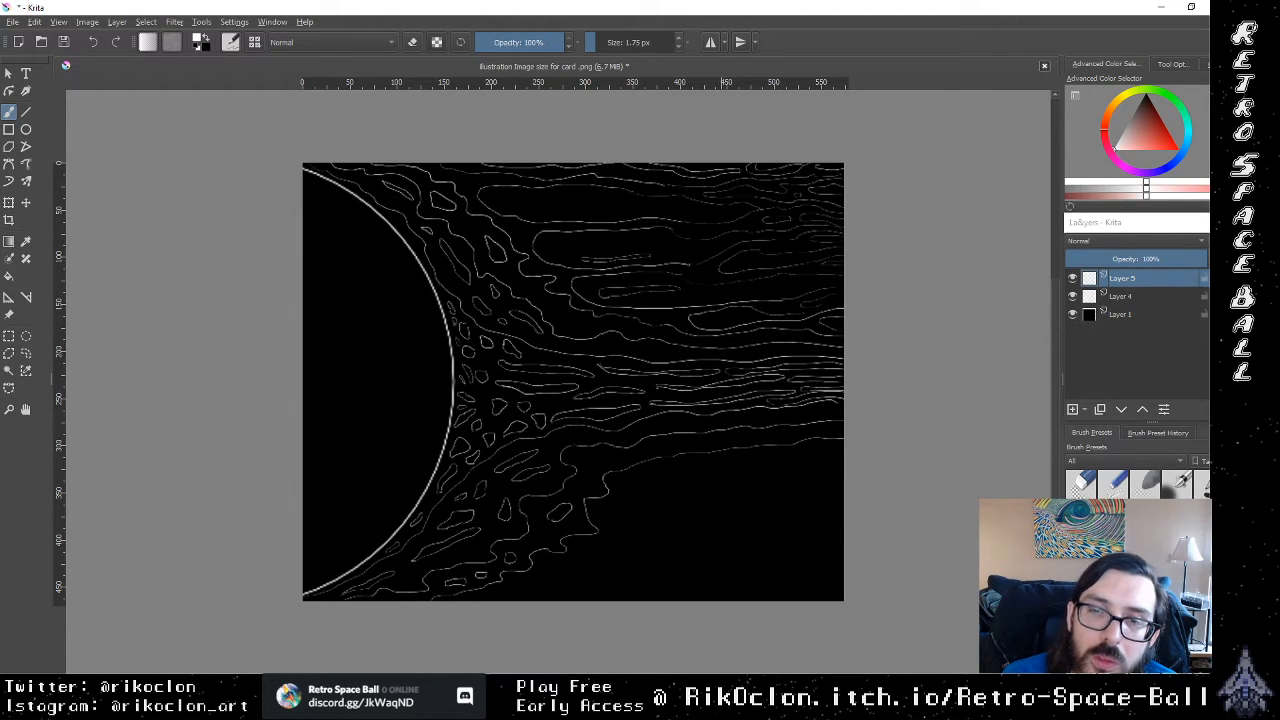
pyautogui.moveTo(690, 296); pyautogui.dragTo(728, 296)
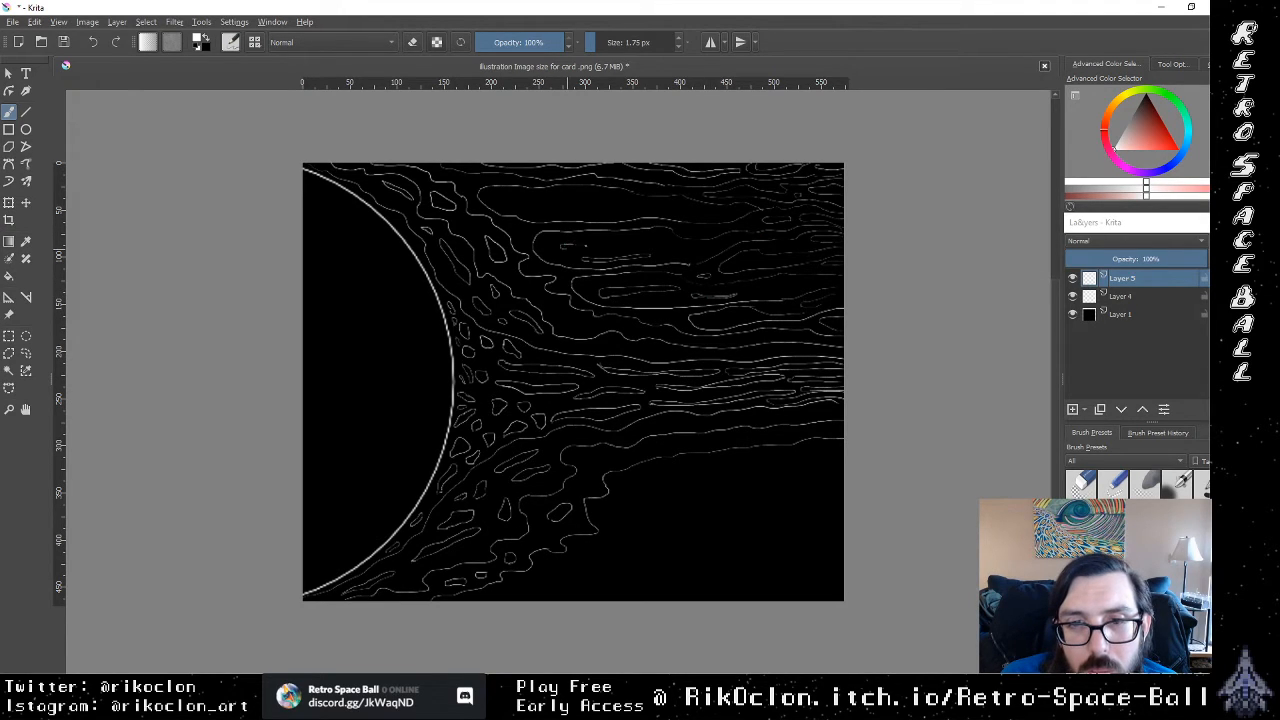
pyautogui.moveTo(616, 248)
pyautogui.mouseDown()
pyautogui.moveTo(646, 248)
pyautogui.moveTo(604, 250)
pyautogui.moveTo(654, 239)
pyautogui.mouseUp()
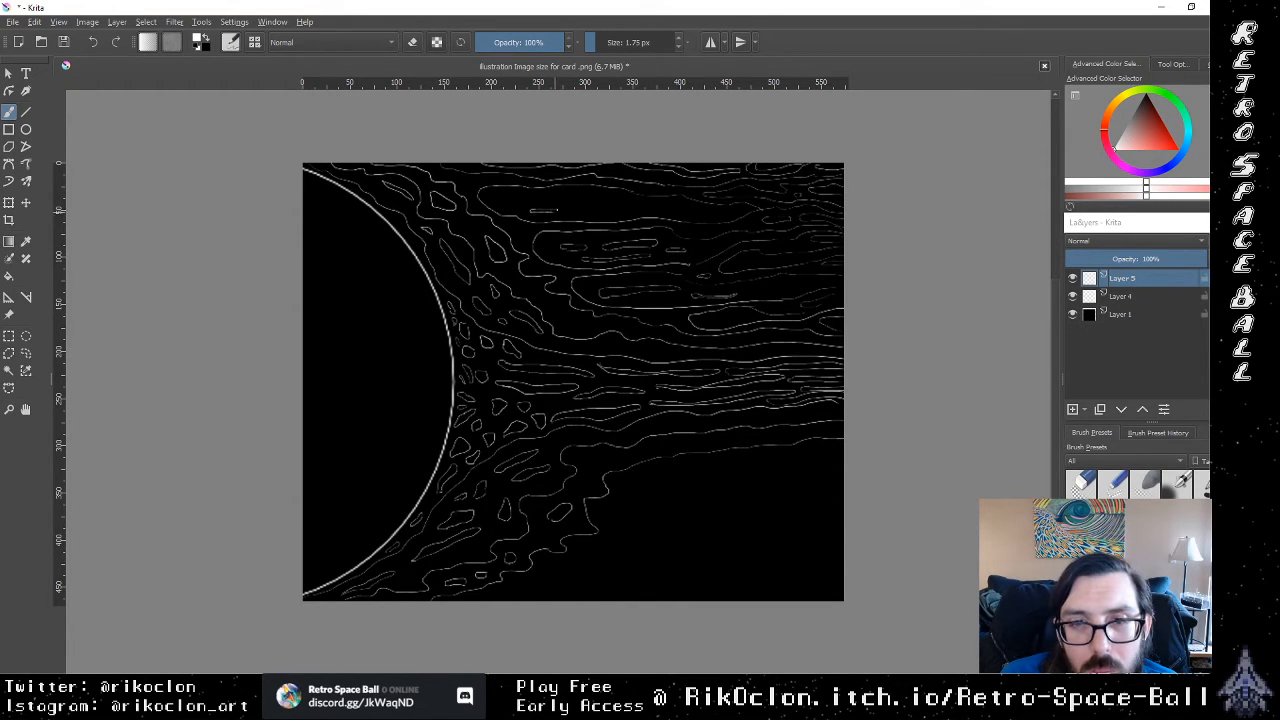
pyautogui.moveTo(506, 198); pyautogui.dragTo(578, 196)
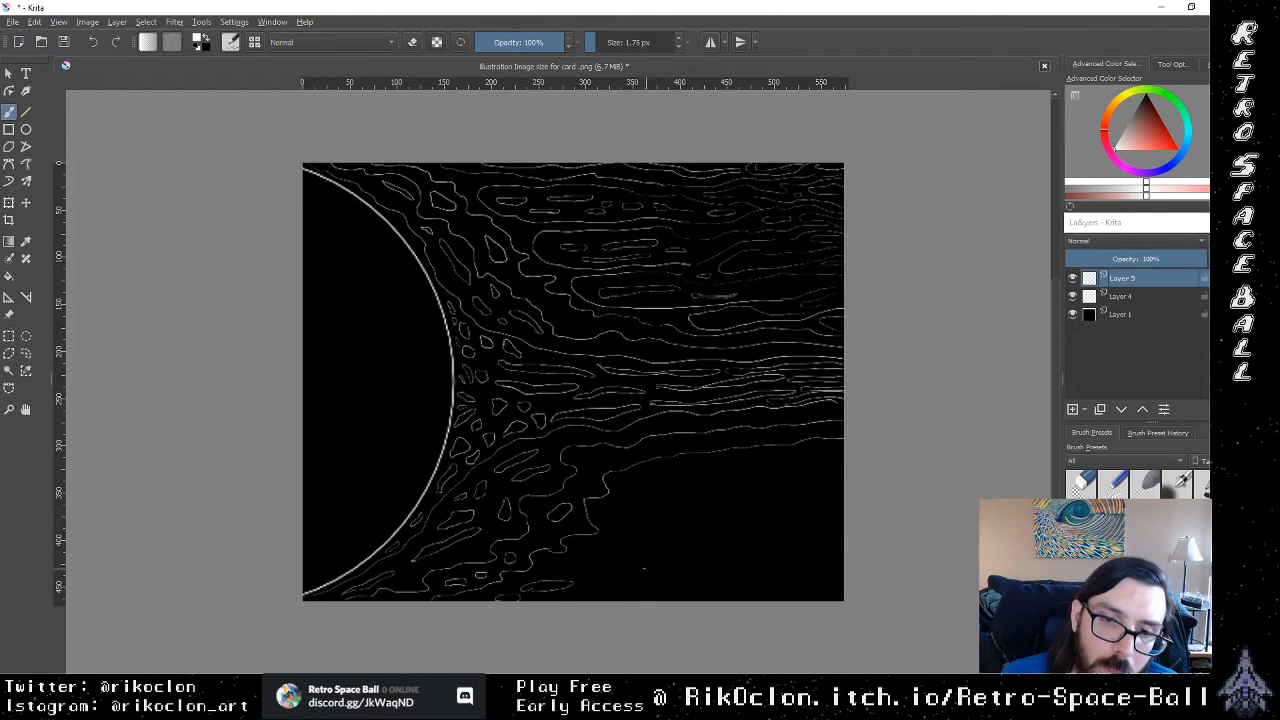
# Step: Fill the empty area below the stream with elongated wavy loops and flow lines reaching the canvas's right and bottom edges
pyautogui.moveTo(582, 558)
pyautogui.mouseDown()
pyautogui.moveTo(688, 553)
pyautogui.moveTo(678, 561)
pyautogui.moveTo(616, 518)
pyautogui.moveTo(744, 505)
pyautogui.moveTo(664, 533)
pyautogui.mouseUp()
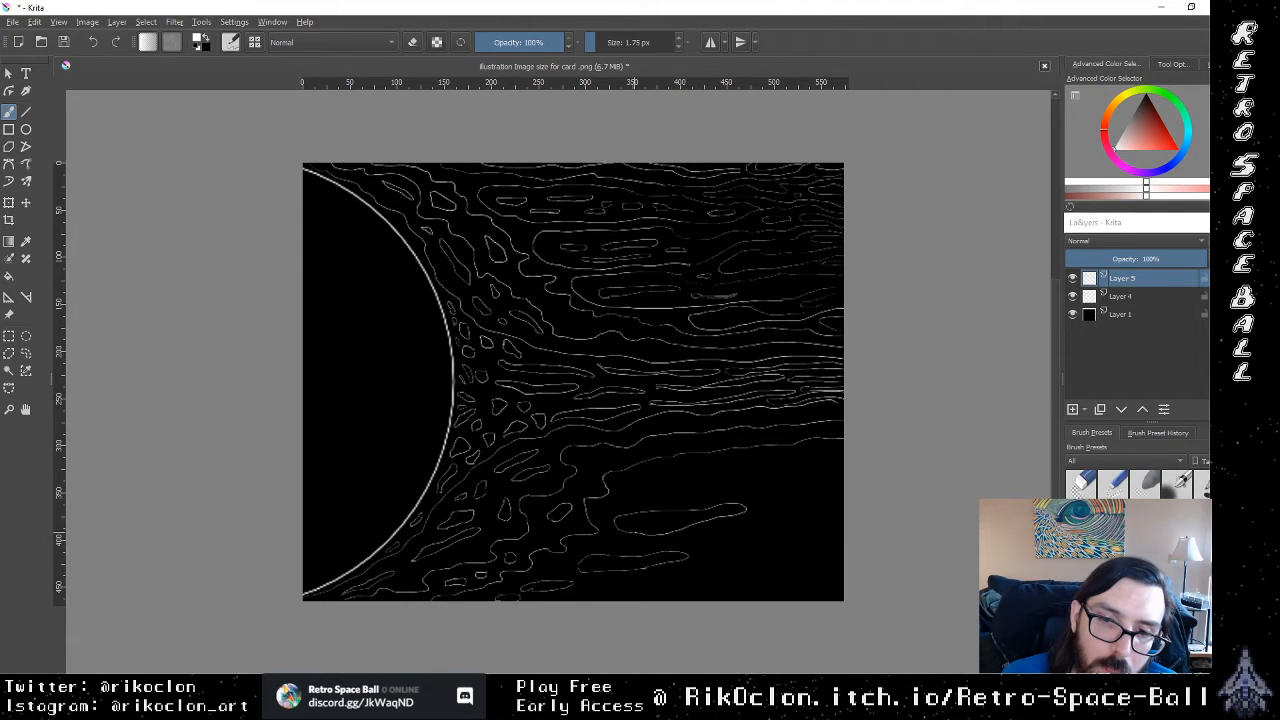
pyautogui.moveTo(634, 488)
pyautogui.mouseDown()
pyautogui.moveTo(654, 474)
pyautogui.moveTo(726, 474)
pyautogui.moveTo(648, 495)
pyautogui.mouseUp()
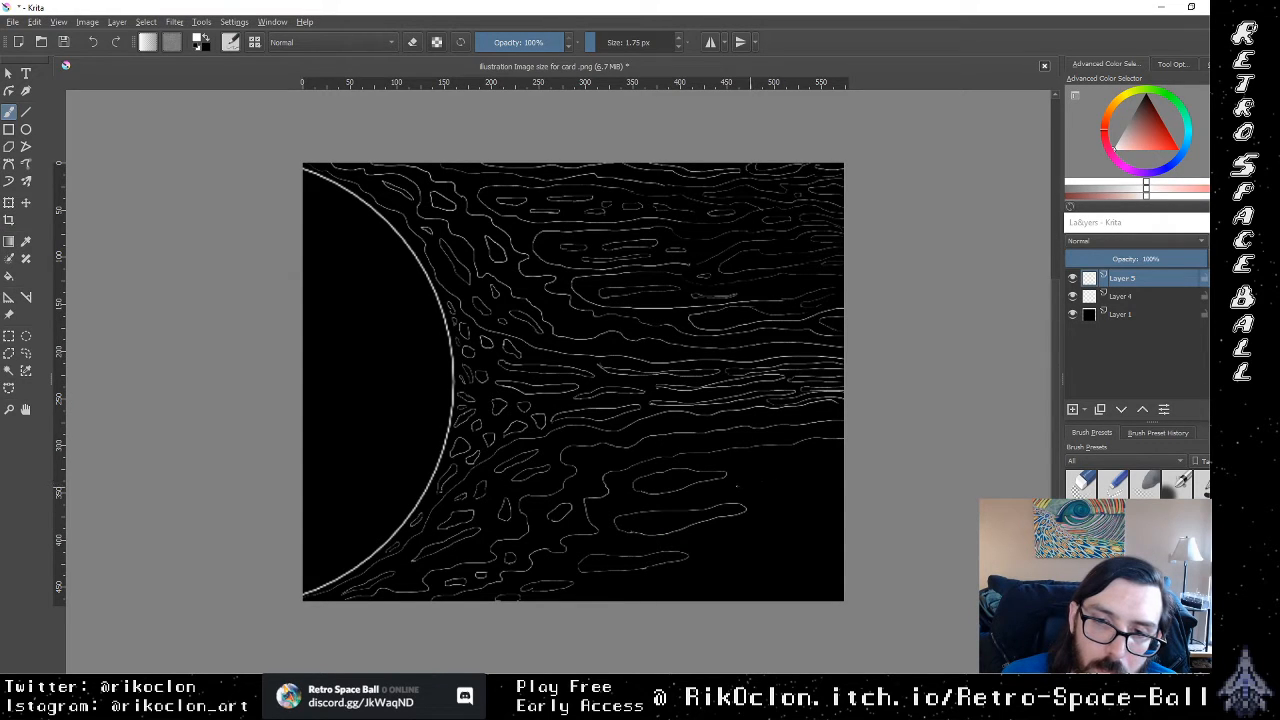
pyautogui.moveTo(736, 484)
pyautogui.mouseDown()
pyautogui.moveTo(816, 474)
pyautogui.moveTo(810, 508)
pyautogui.moveTo(696, 543)
pyautogui.moveTo(783, 540)
pyautogui.moveTo(778, 525)
pyautogui.moveTo(822, 518)
pyautogui.mouseUp()
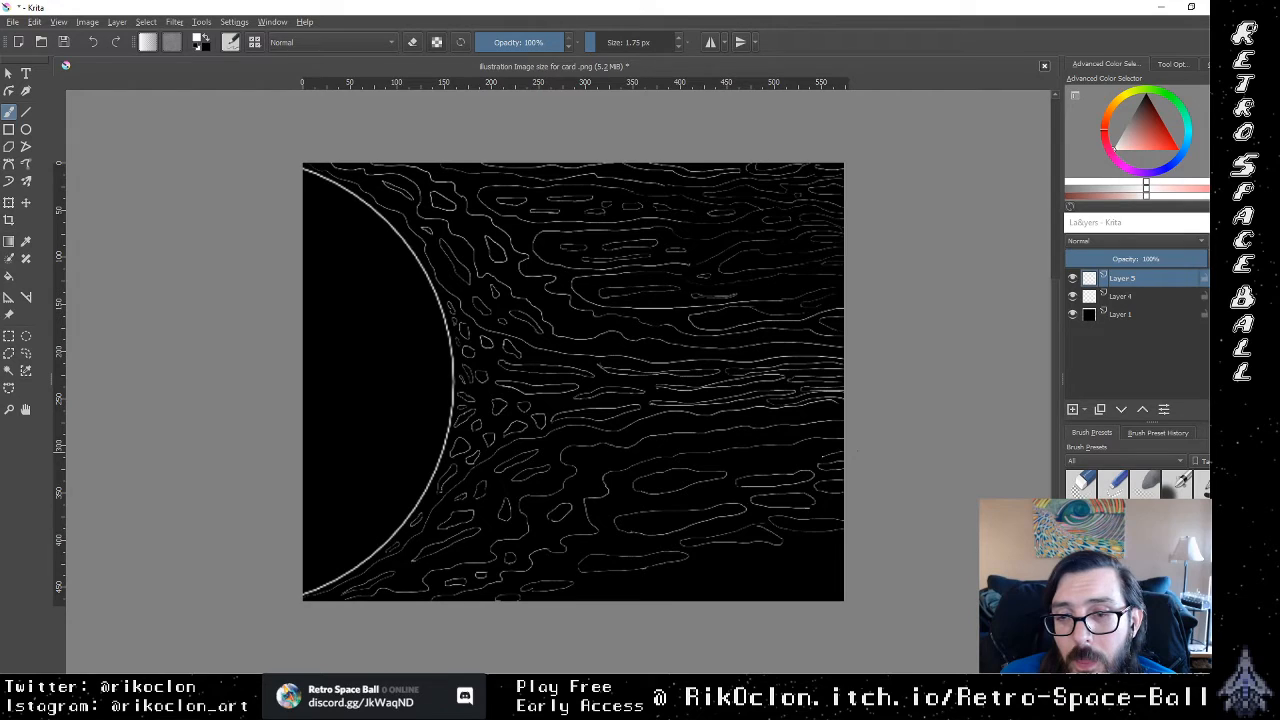
pyautogui.moveTo(796, 463)
pyautogui.mouseDown()
pyautogui.moveTo(730, 461)
pyautogui.moveTo(778, 452)
pyautogui.mouseUp()
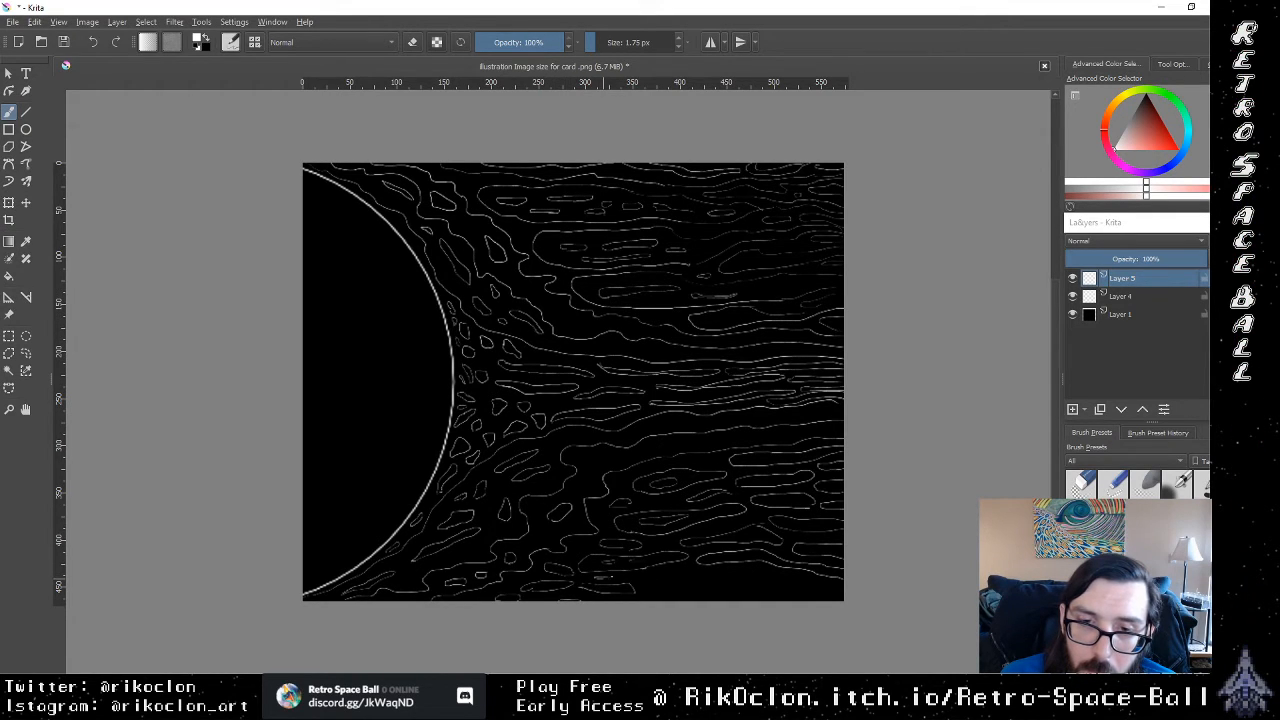
pyautogui.moveTo(656, 584)
pyautogui.mouseDown()
pyautogui.moveTo(636, 578)
pyautogui.moveTo(704, 581)
pyautogui.moveTo(656, 588)
pyautogui.mouseUp()
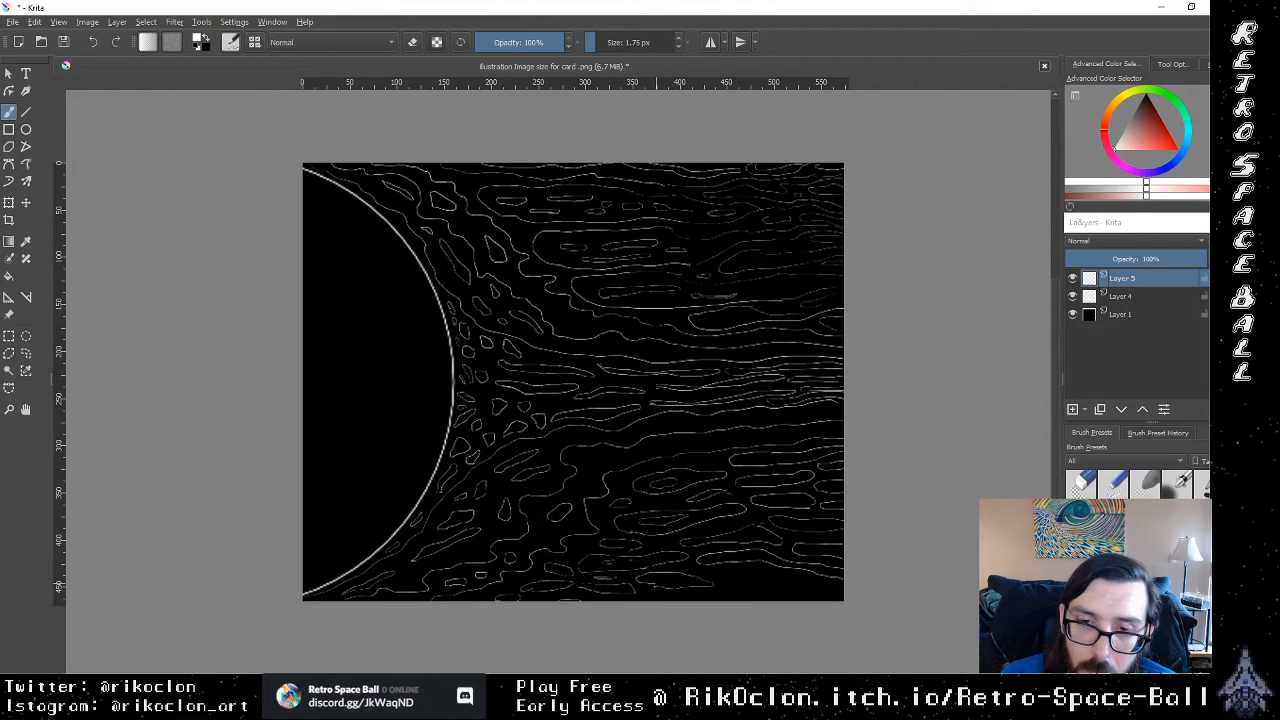
pyautogui.moveTo(735, 583)
pyautogui.mouseDown()
pyautogui.moveTo(717, 576)
pyautogui.moveTo(773, 586)
pyautogui.moveTo(711, 595)
pyautogui.moveTo(826, 589)
pyautogui.moveTo(790, 599)
pyautogui.mouseUp()
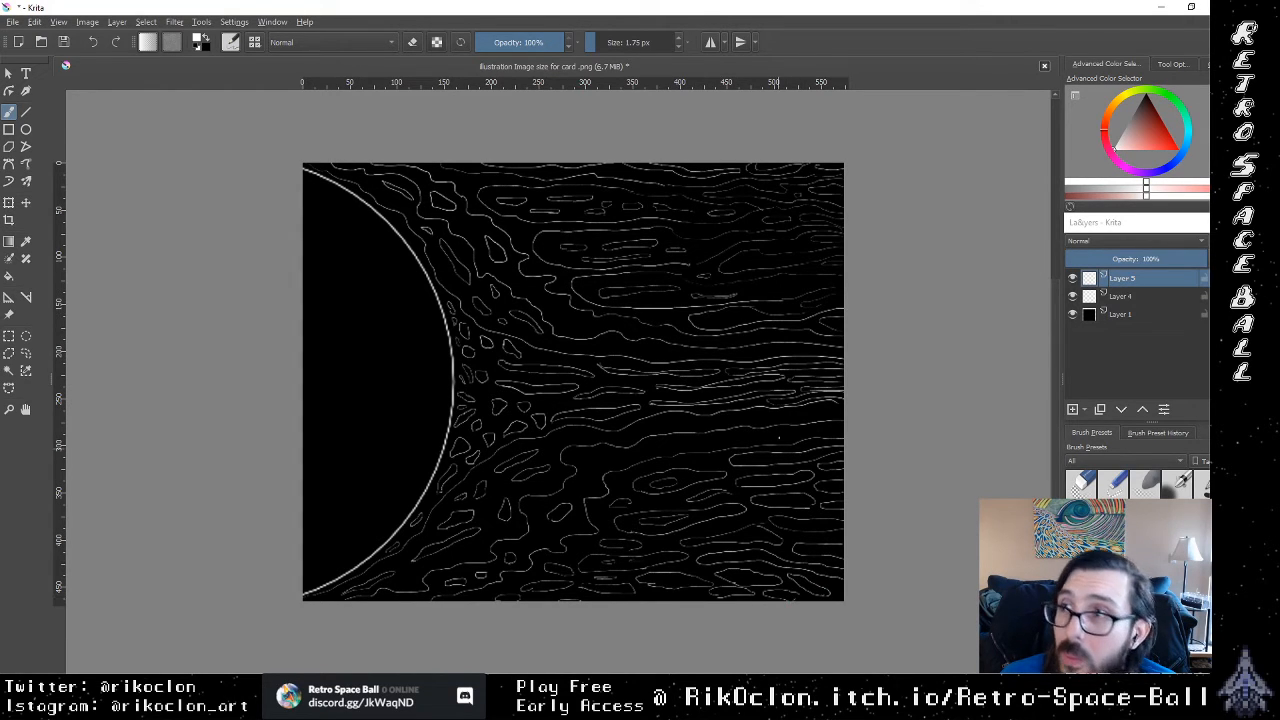
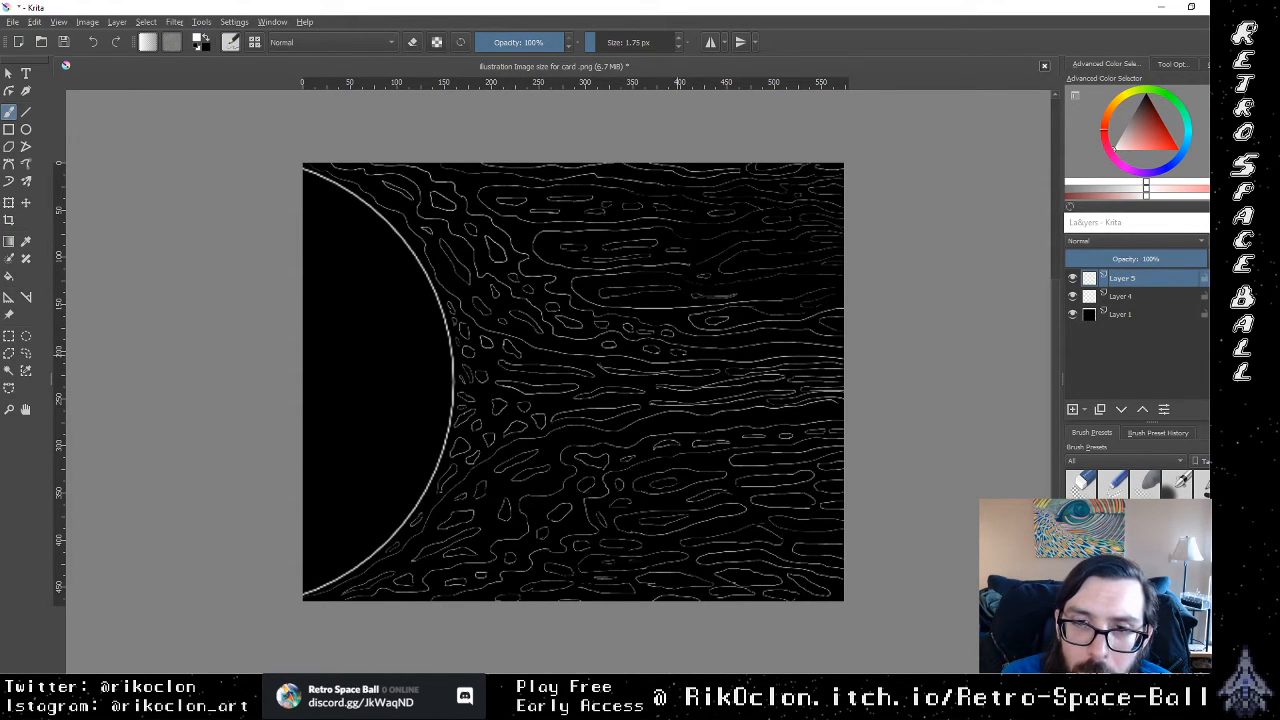
# Step: Enlarge the canvas view and brush small elongated loops inside the open gaps of the upper streamers
pyautogui.moveTo(754, 357); pyautogui.dragTo(753, 351)
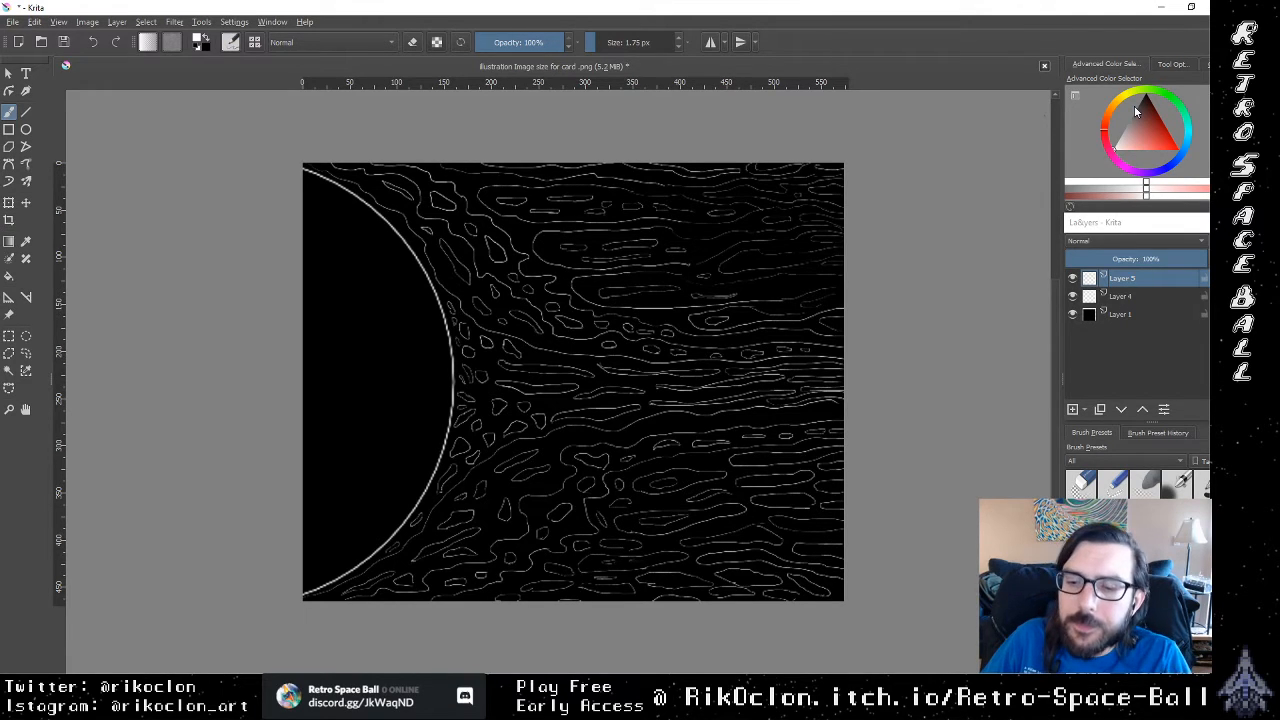
pyautogui.hotkey('ctrl', '+')
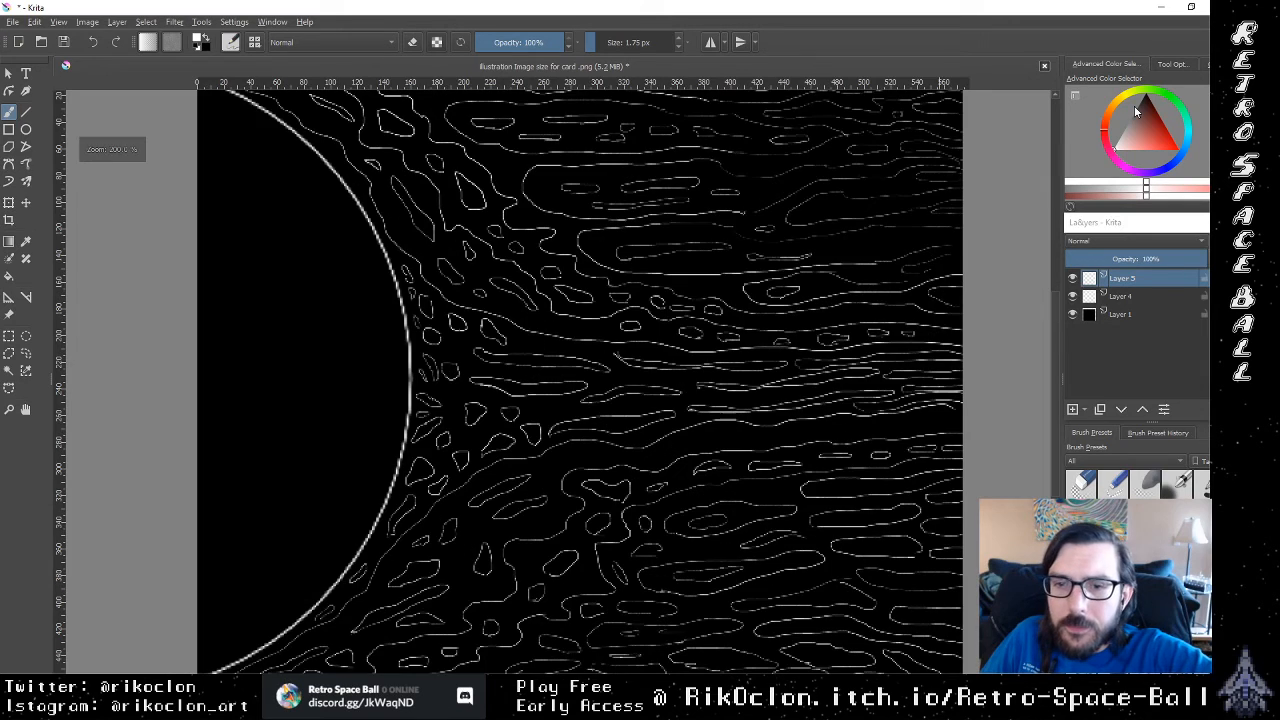
pyautogui.hotkey('ctrl', '-')
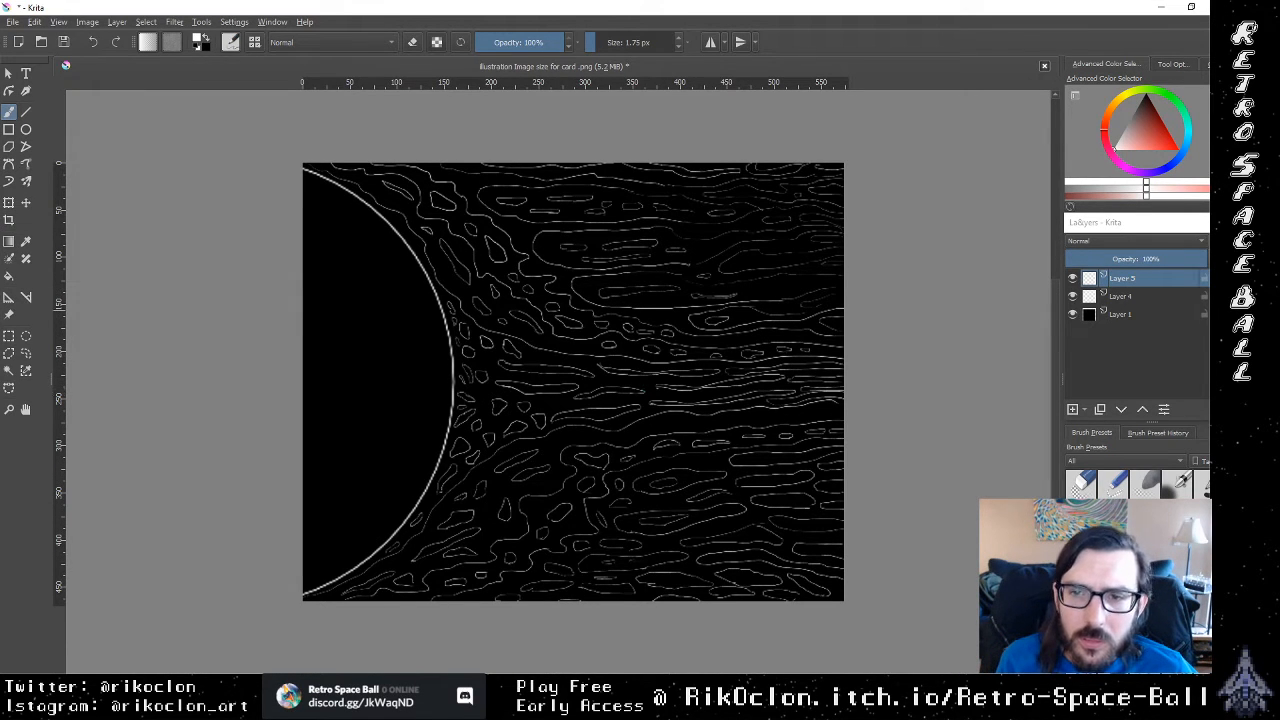
pyautogui.rightClick(804, 336)
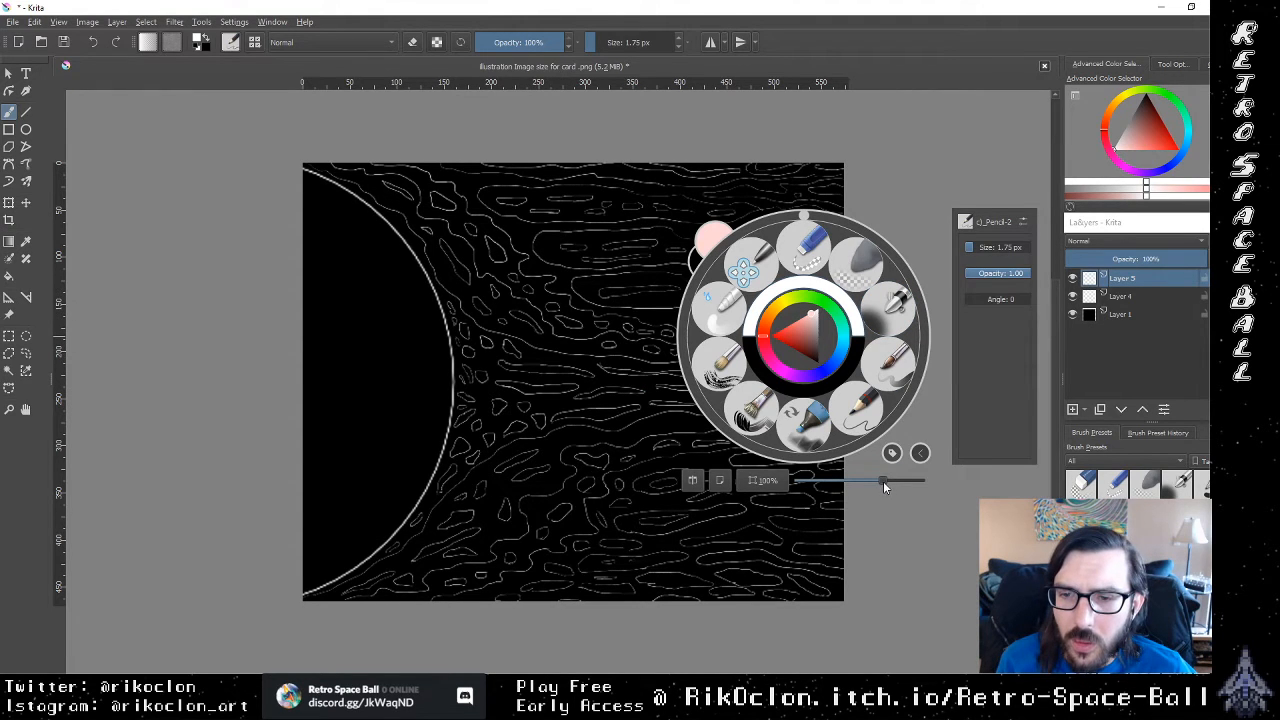
pyautogui.moveTo(883, 482); pyautogui.dragTo(912, 489)
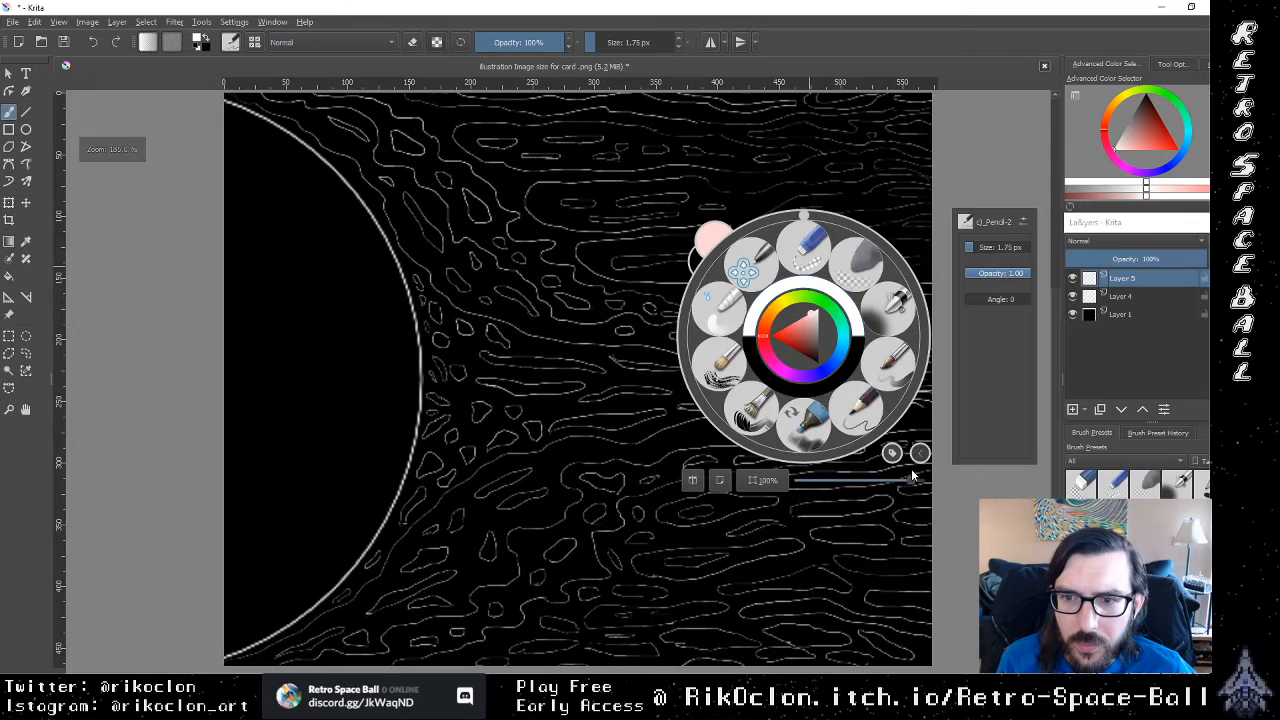
pyautogui.click(937, 400)
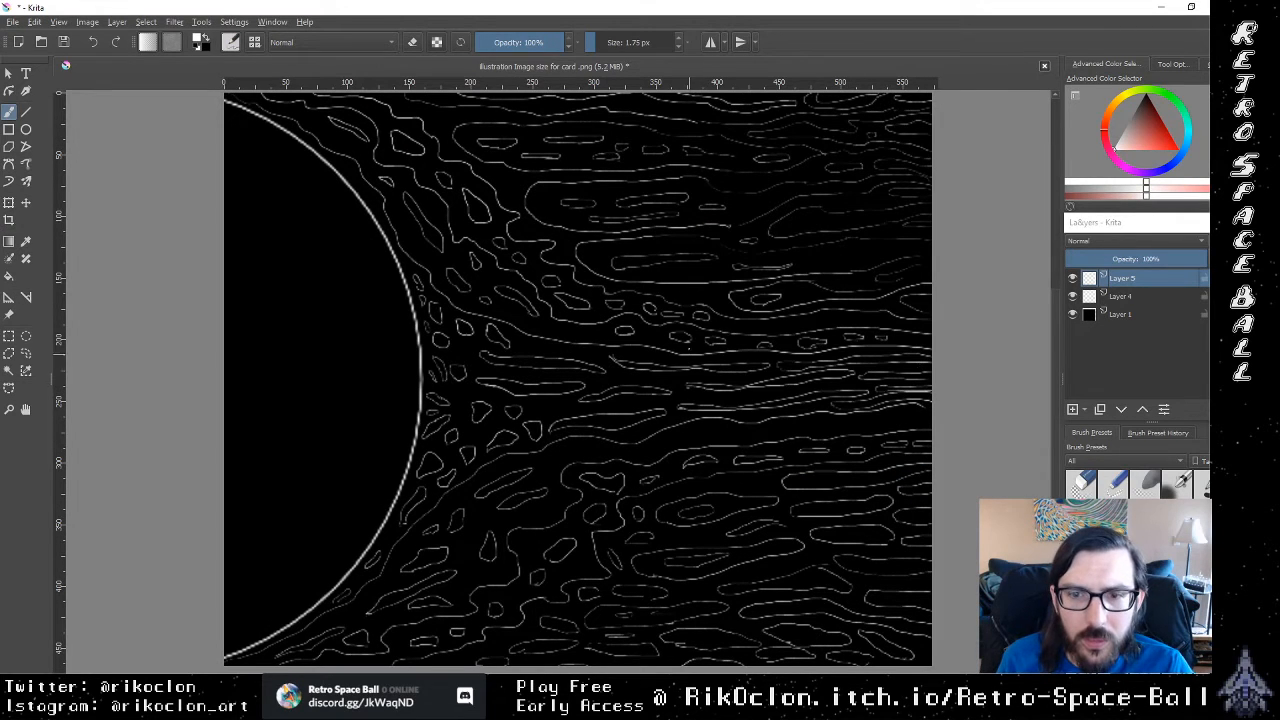
pyautogui.moveTo(709, 322); pyautogui.dragTo(697, 333)
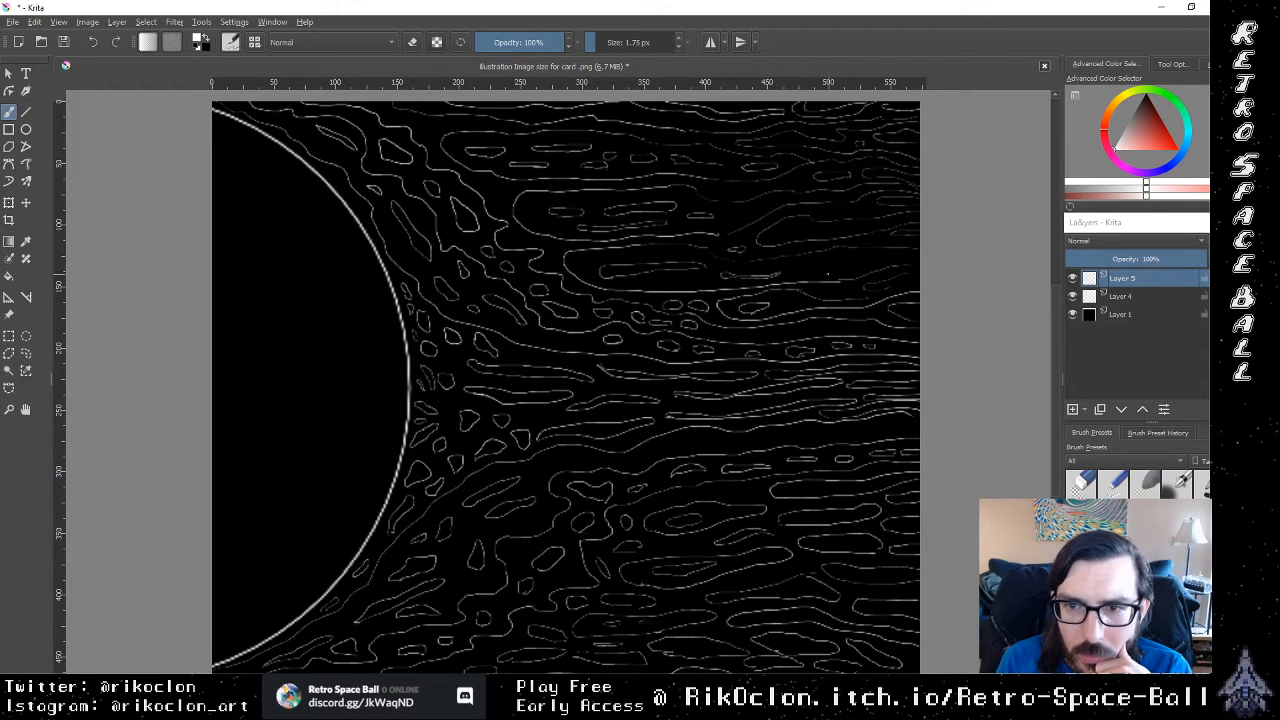
pyautogui.moveTo(806, 264)
pyautogui.mouseDown()
pyautogui.moveTo(837, 261)
pyautogui.moveTo(819, 276)
pyautogui.mouseUp()
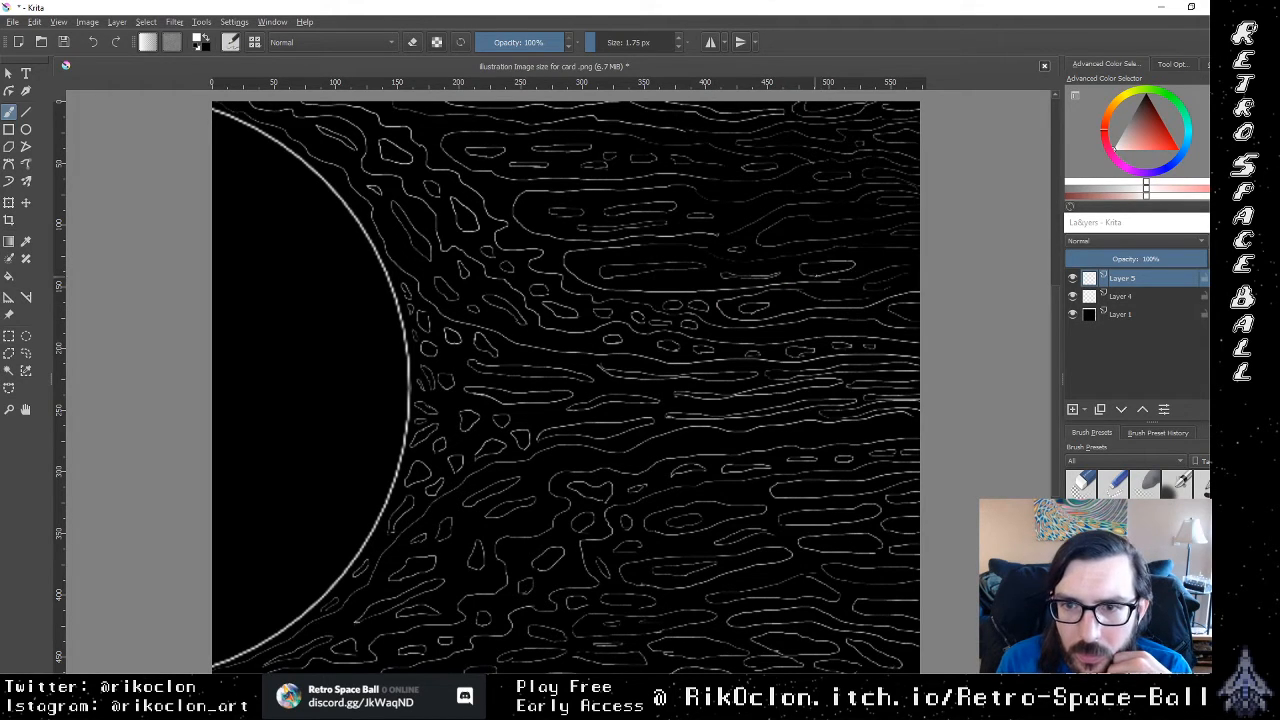
pyautogui.moveTo(794, 231); pyautogui.dragTo(797, 232)
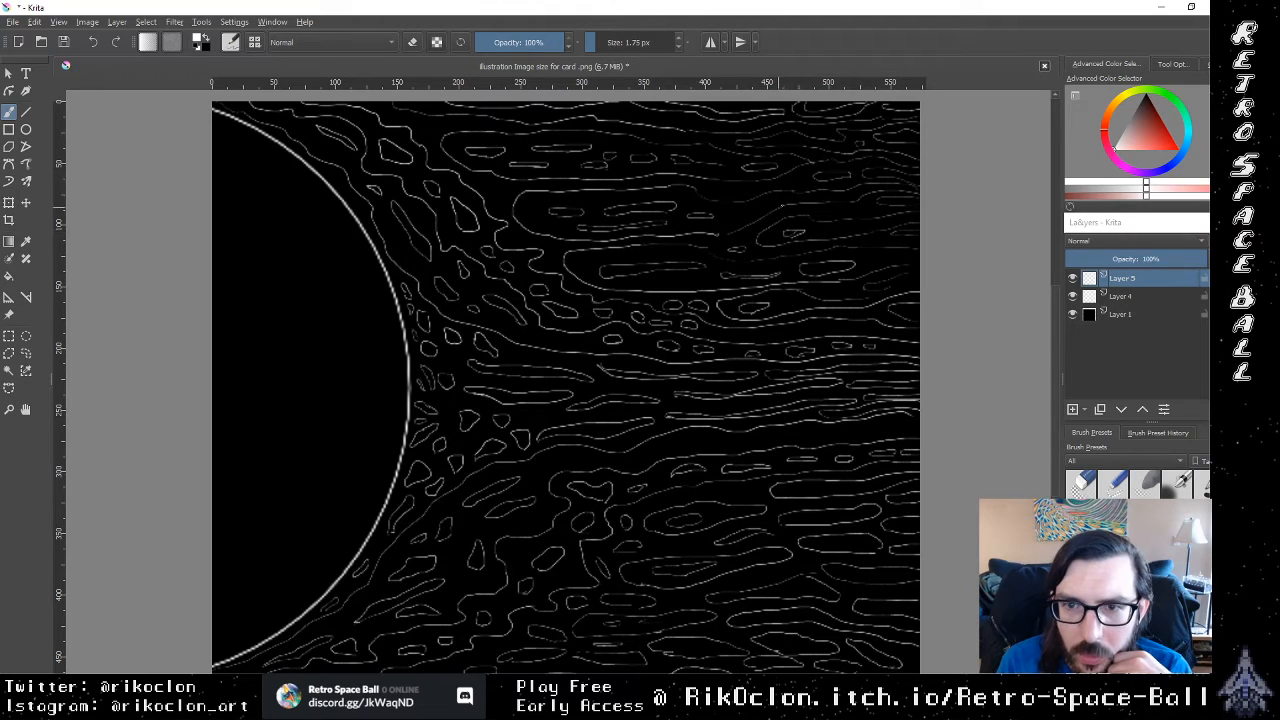
pyautogui.hotkey('ctrl', 'z')
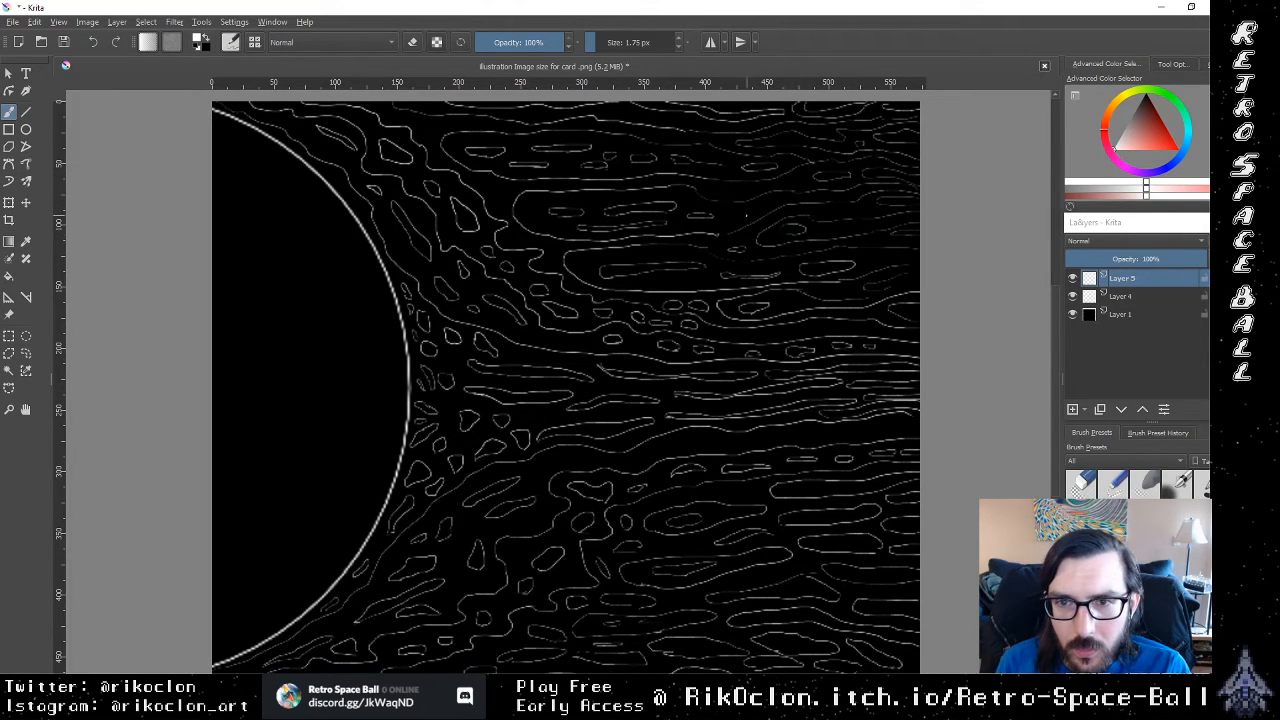
# Step: Brush a short flow line in the narrow band just below the central stream, undoing the stray stroke
pyautogui.moveTo(687, 443)
pyautogui.mouseDown()
pyautogui.moveTo(669, 435)
pyautogui.moveTo(688, 443)
pyautogui.mouseUp()
pyautogui.moveTo(793, 436); pyautogui.dragTo(790, 441)
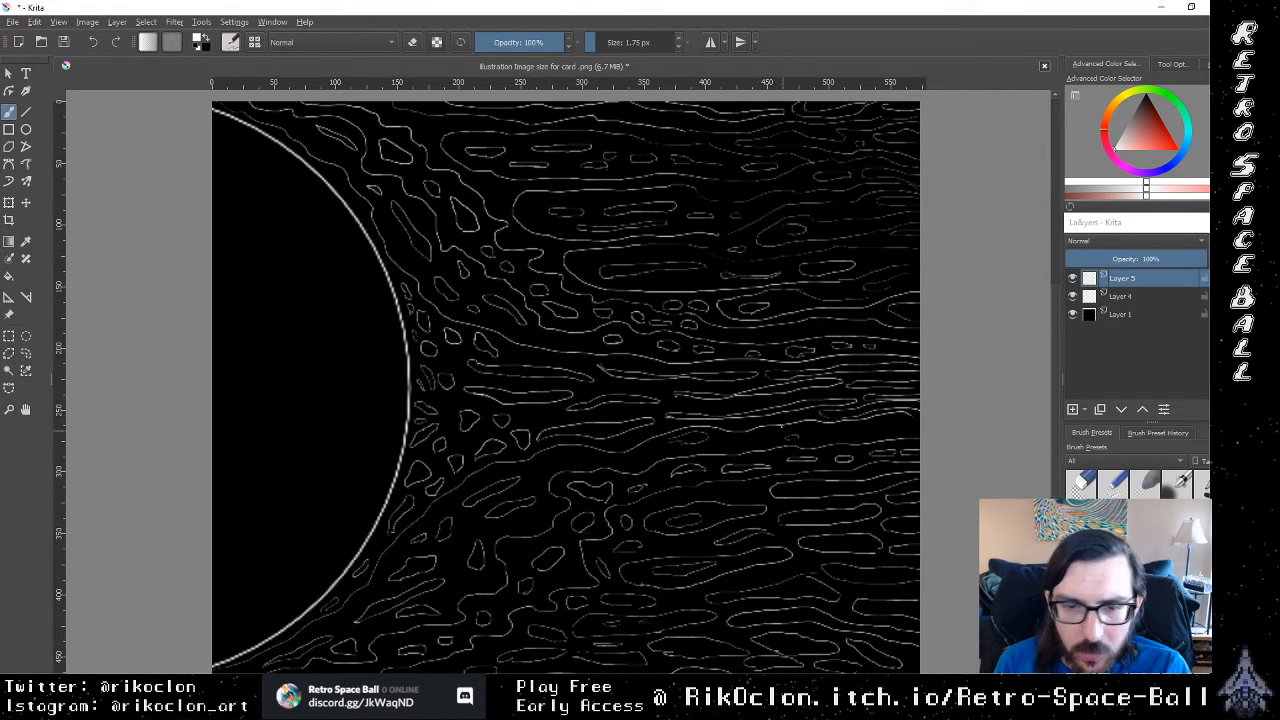
pyautogui.hotkey('ctrl', 'z')
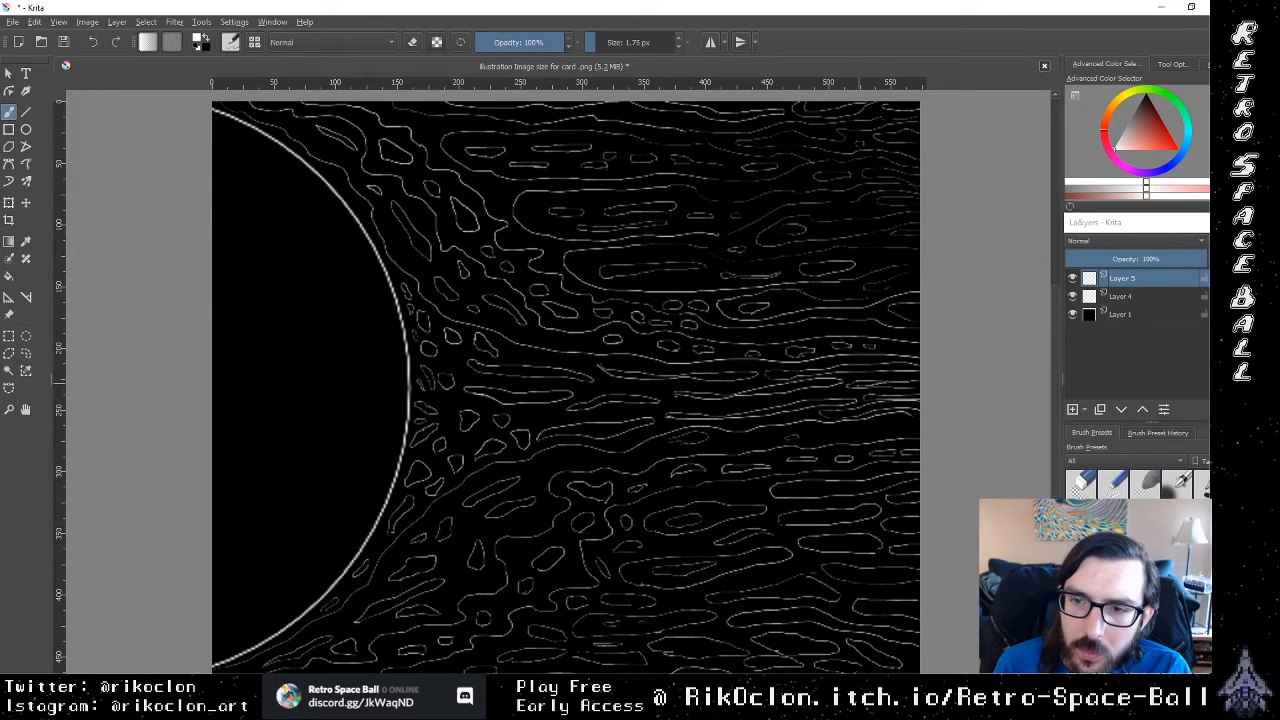
# Step: Fill the central stream's outer strands with dense white hatching, from the middle of the stream to the canvas's right edge
pyautogui.moveTo(855, 385)
pyautogui.mouseDown()
pyautogui.moveTo(914, 384)
pyautogui.moveTo(680, 397)
pyautogui.mouseUp()
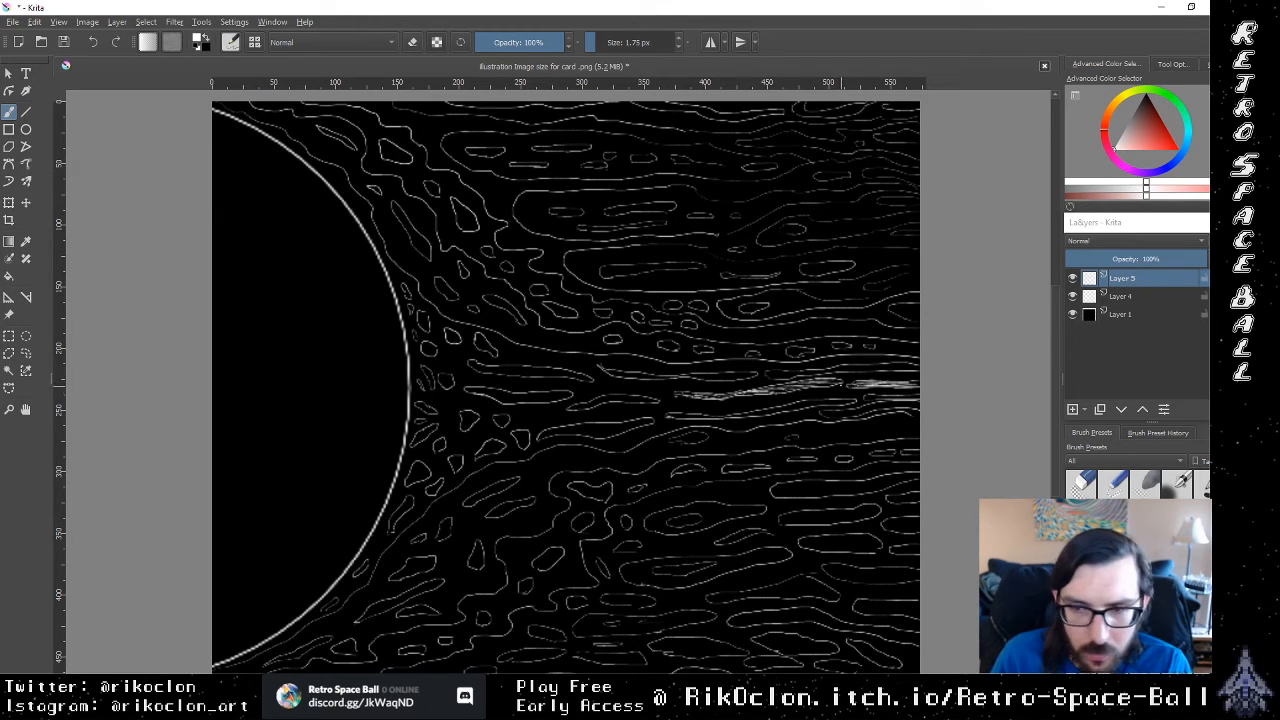
pyautogui.moveTo(817, 382)
pyautogui.mouseDown()
pyautogui.moveTo(837, 381)
pyautogui.moveTo(767, 386)
pyautogui.moveTo(792, 387)
pyautogui.mouseUp()
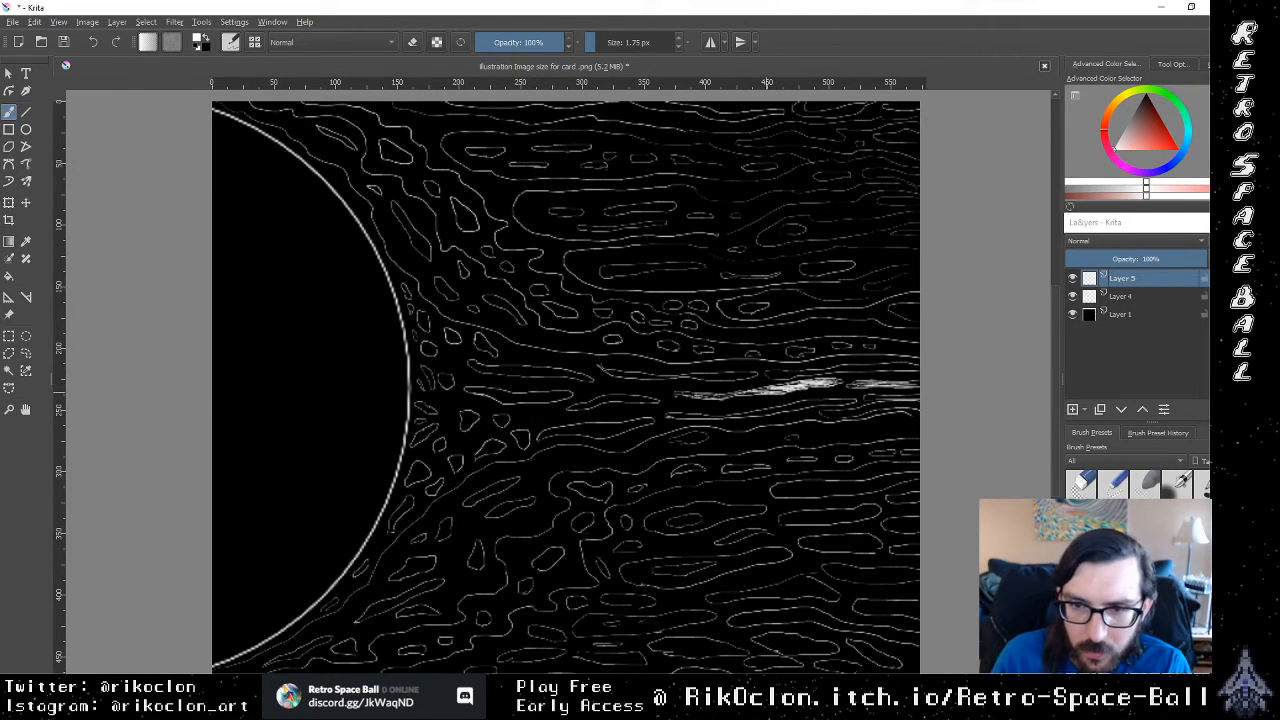
pyautogui.moveTo(764, 394)
pyautogui.mouseDown()
pyautogui.moveTo(690, 396)
pyautogui.moveTo(712, 395)
pyautogui.mouseUp()
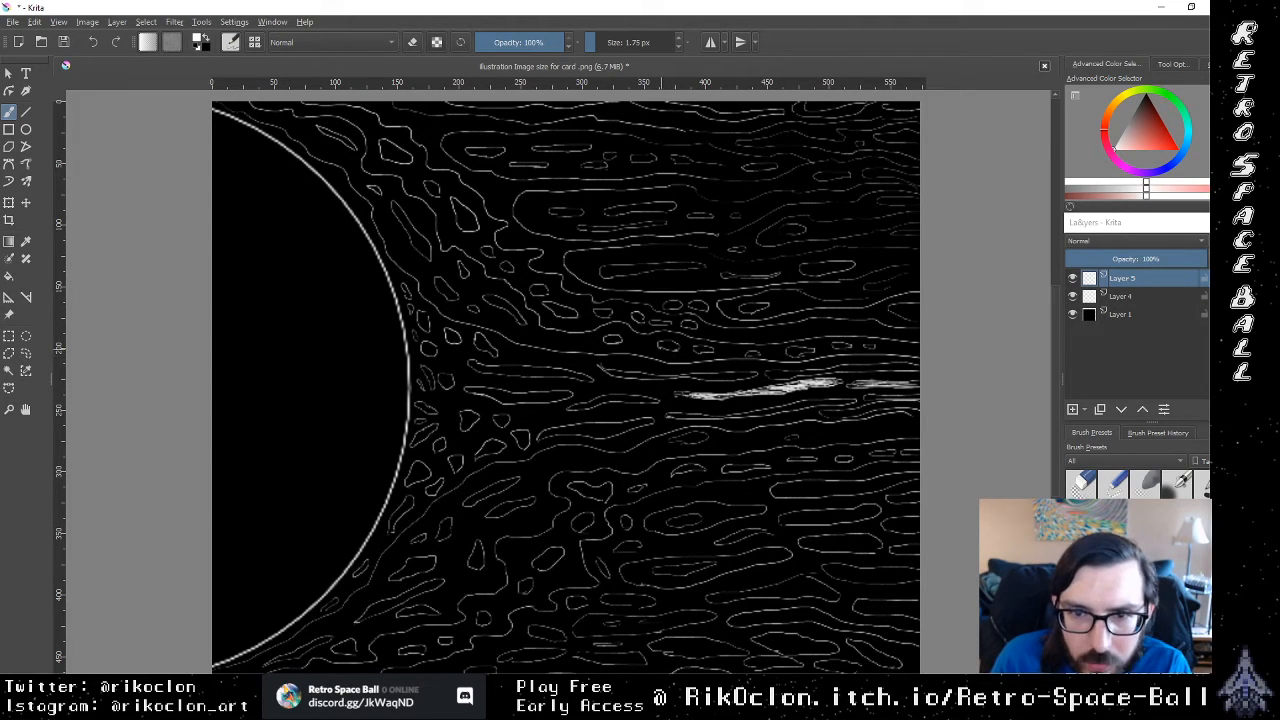
pyautogui.moveTo(608, 375)
pyautogui.mouseDown()
pyautogui.moveTo(752, 377)
pyautogui.moveTo(728, 375)
pyautogui.mouseUp()
pyautogui.moveTo(739, 374); pyautogui.dragTo(685, 377)
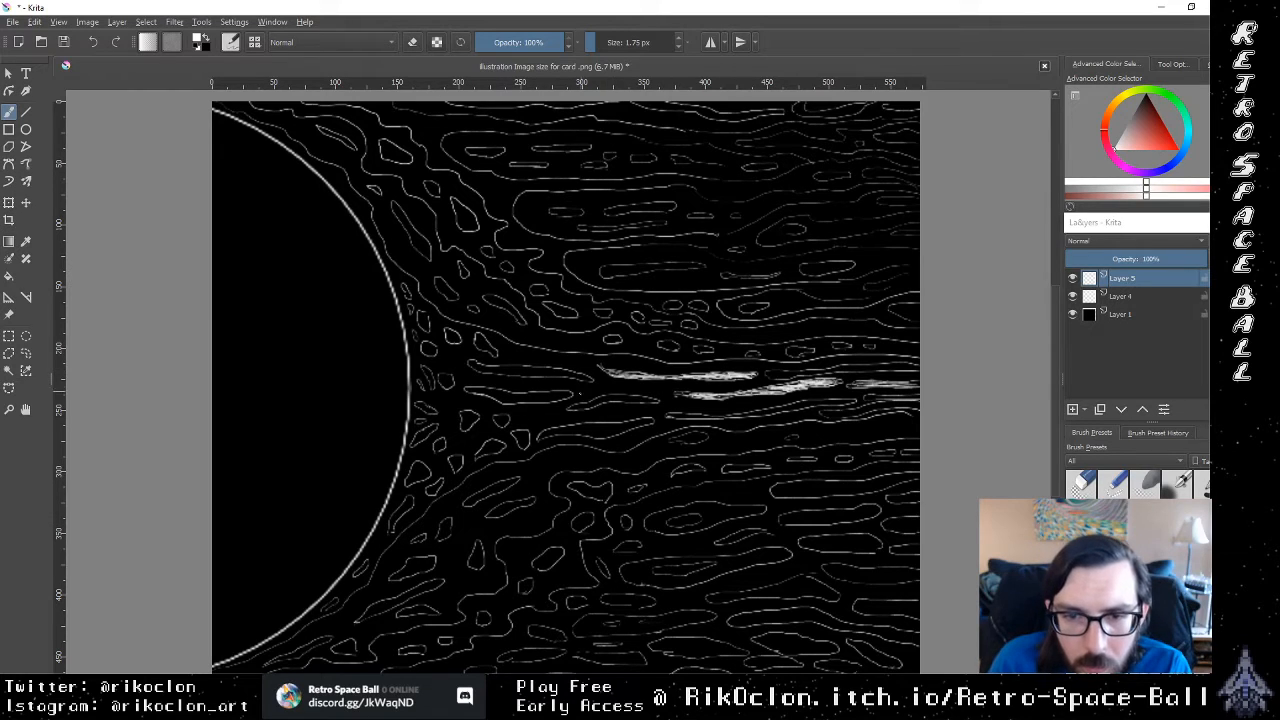
# Step: Hatch the short slanted strand just below the central stream's midline in white with overlapping strokes
pyautogui.moveTo(568, 410); pyautogui.dragTo(587, 406)
pyautogui.moveTo(571, 409); pyautogui.dragTo(597, 401)
pyautogui.moveTo(581, 405); pyautogui.dragTo(608, 400)
pyautogui.moveTo(591, 403)
pyautogui.mouseDown()
pyautogui.moveTo(658, 398)
pyautogui.moveTo(610, 400)
pyautogui.mouseUp()
pyautogui.moveTo(604, 402); pyautogui.dragTo(628, 396)
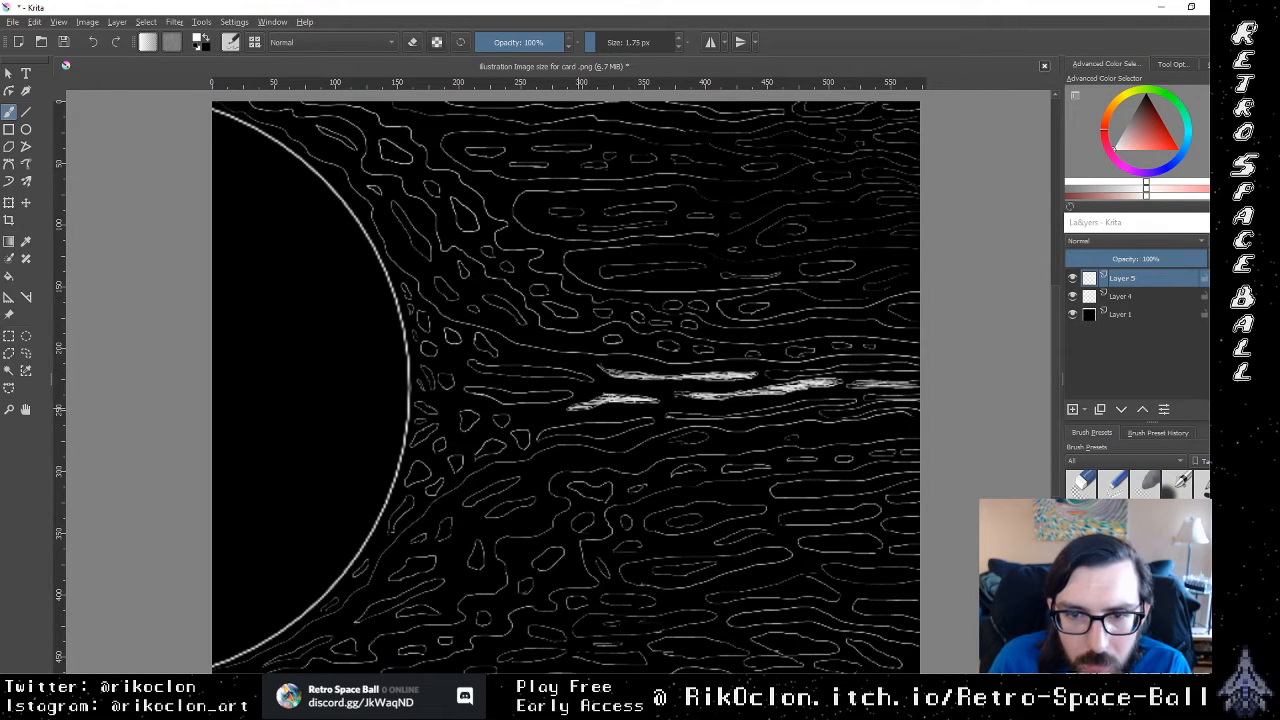
# Step: Hatch the elongated central loop nearest the sun in white and fill the small cells just below it
pyautogui.moveTo(546, 400); pyautogui.dragTo(564, 391)
pyautogui.moveTo(536, 403); pyautogui.dragTo(556, 391)
pyautogui.moveTo(528, 403); pyautogui.dragTo(552, 392)
pyautogui.moveTo(524, 402); pyautogui.dragTo(544, 390)
pyautogui.moveTo(516, 406); pyautogui.dragTo(538, 392)
pyautogui.moveTo(502, 404)
pyautogui.mouseDown()
pyautogui.moveTo(542, 388)
pyautogui.moveTo(532, 392)
pyautogui.mouseUp()
pyautogui.moveTo(506, 404)
pyautogui.mouseDown()
pyautogui.moveTo(528, 394)
pyautogui.moveTo(506, 390)
pyautogui.mouseUp()
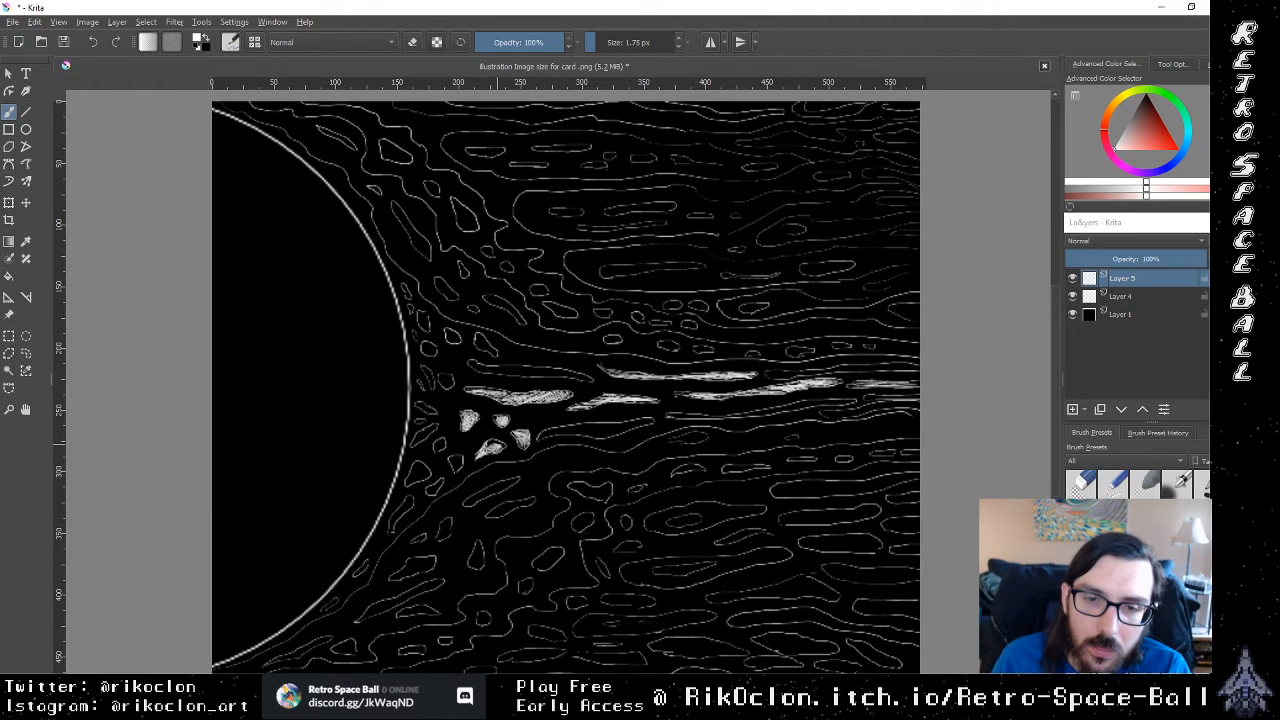
# Step: Fill the small cells along the sun's edge below the stream's base in white, joining them into tapering flame-like strands
pyautogui.moveTo(491, 444); pyautogui.dragTo(499, 445)
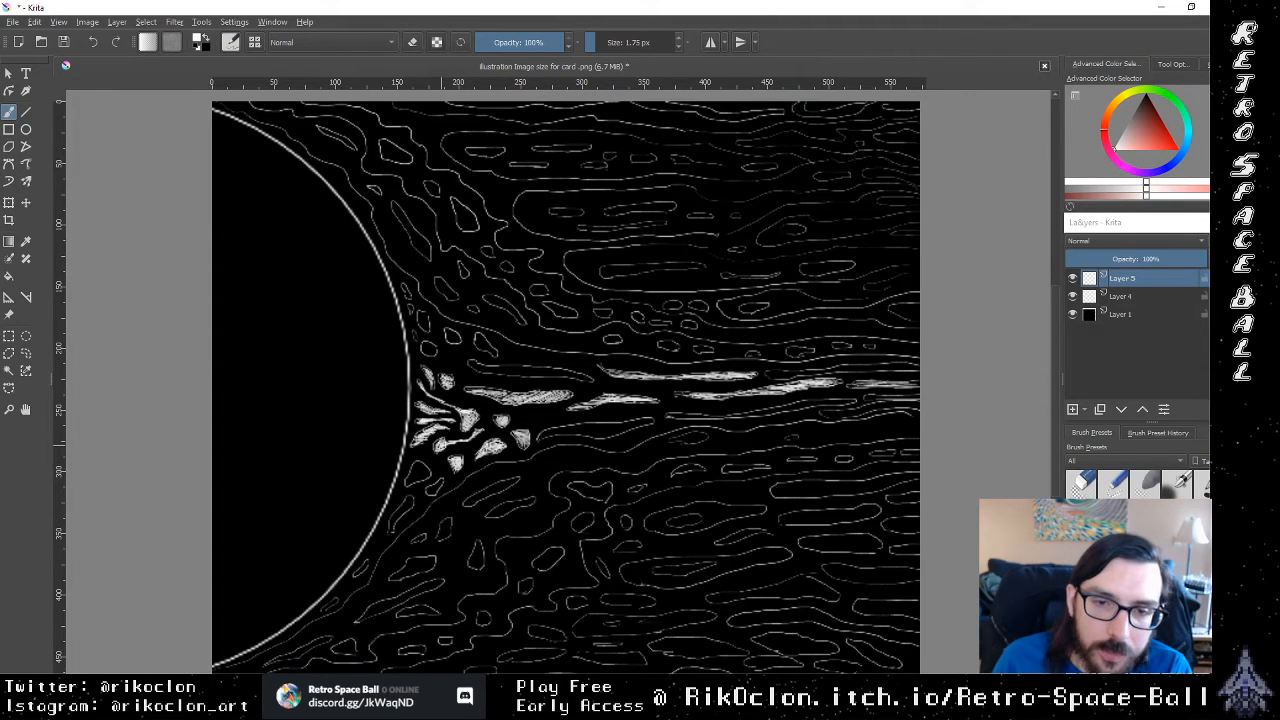
pyautogui.moveTo(441, 444)
pyautogui.mouseDown()
pyautogui.moveTo(453, 439)
pyautogui.moveTo(425, 453)
pyautogui.moveTo(439, 449)
pyautogui.mouseUp()
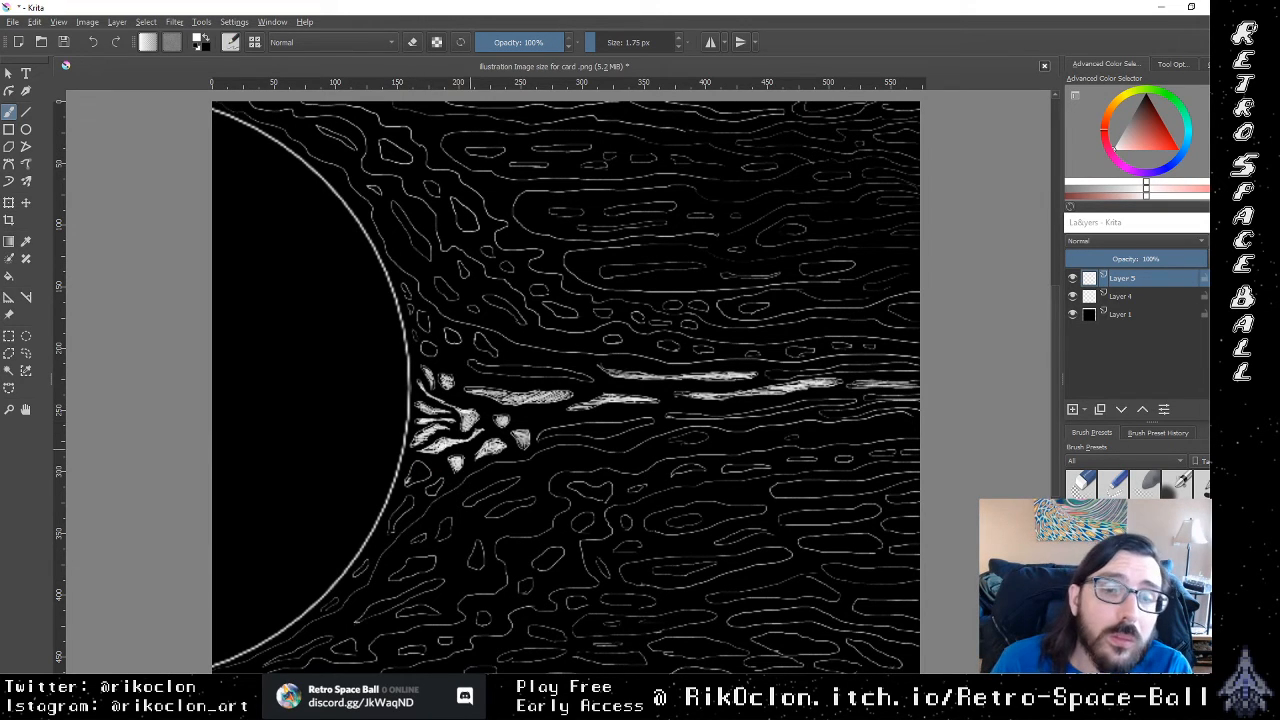
pyautogui.moveTo(408, 485)
pyautogui.mouseDown()
pyautogui.moveTo(415, 468)
pyautogui.moveTo(418, 478)
pyautogui.mouseUp()
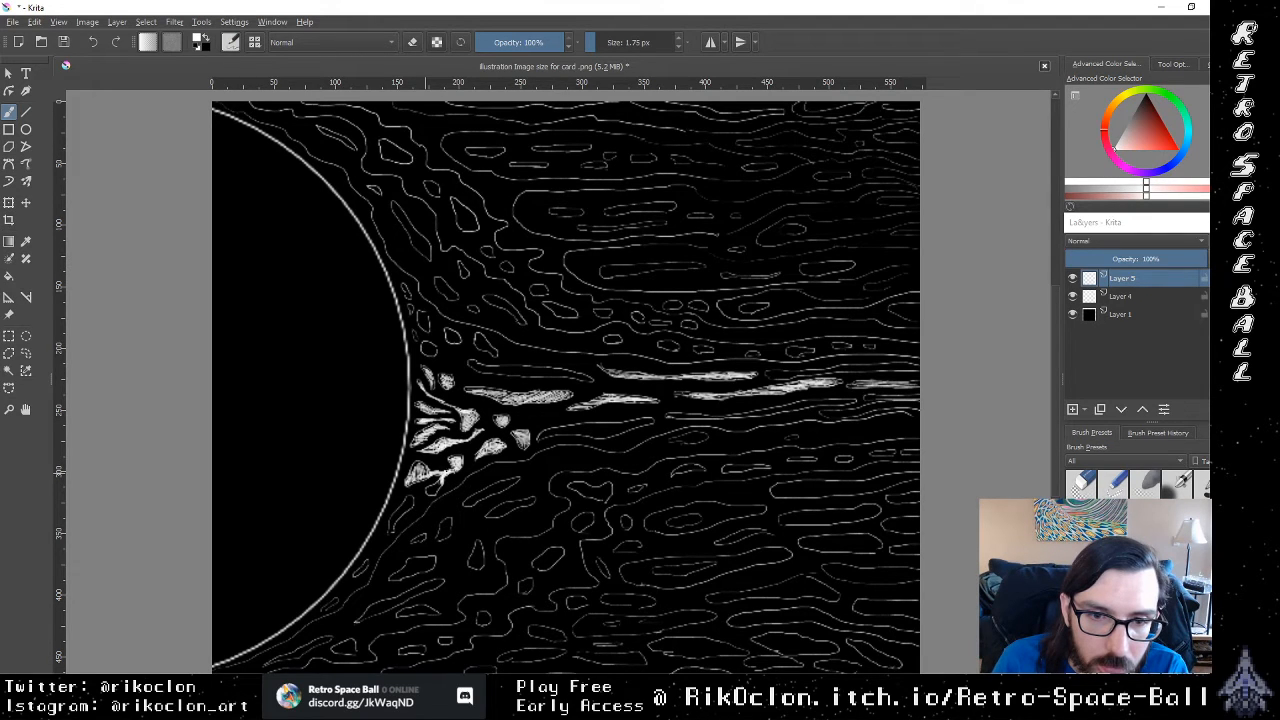
pyautogui.moveTo(453, 470)
pyautogui.mouseDown()
pyautogui.moveTo(476, 457)
pyautogui.moveTo(425, 495)
pyautogui.moveTo(428, 473)
pyautogui.moveTo(442, 471)
pyautogui.moveTo(412, 477)
pyautogui.moveTo(389, 532)
pyautogui.moveTo(394, 520)
pyautogui.mouseUp()
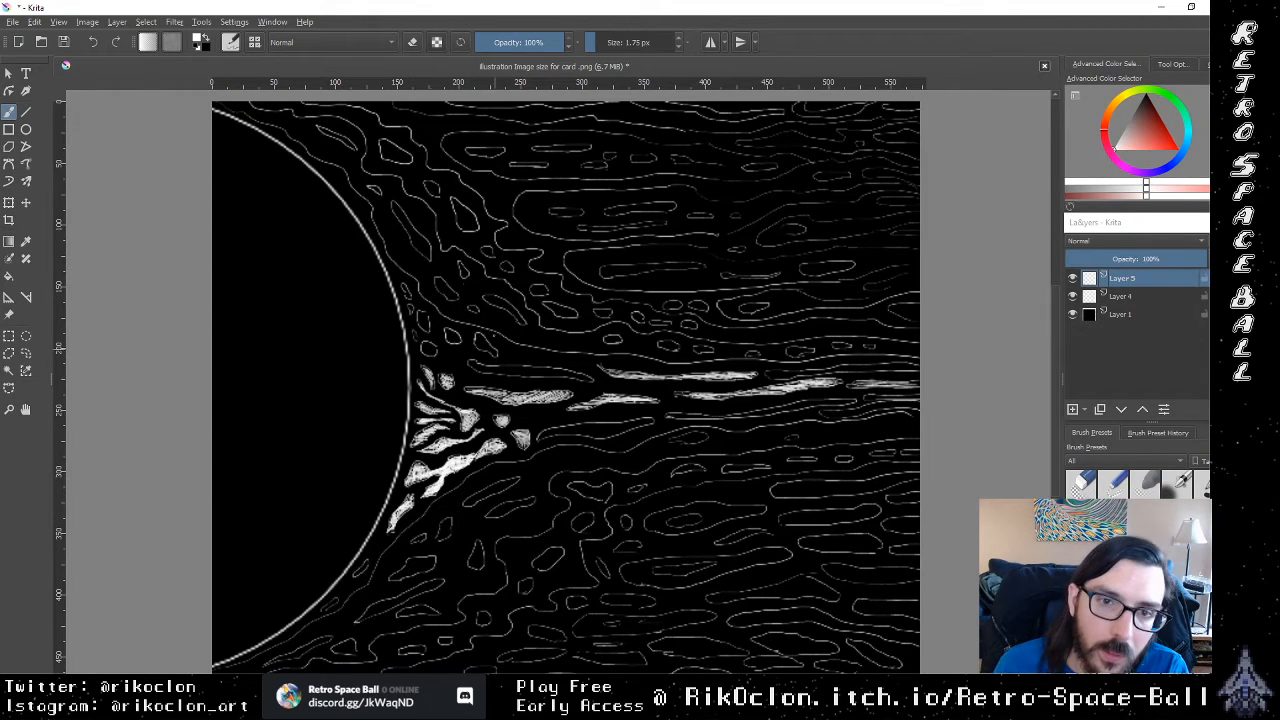
# Step: Fill the long upper loop of the central stream and the cells between it and the sun's edge in white
pyautogui.moveTo(508, 370)
pyautogui.mouseDown()
pyautogui.moveTo(521, 375)
pyautogui.moveTo(474, 365)
pyautogui.moveTo(592, 377)
pyautogui.moveTo(472, 366)
pyautogui.moveTo(482, 371)
pyautogui.moveTo(486, 345)
pyautogui.moveTo(449, 332)
pyautogui.moveTo(455, 341)
pyautogui.mouseUp()
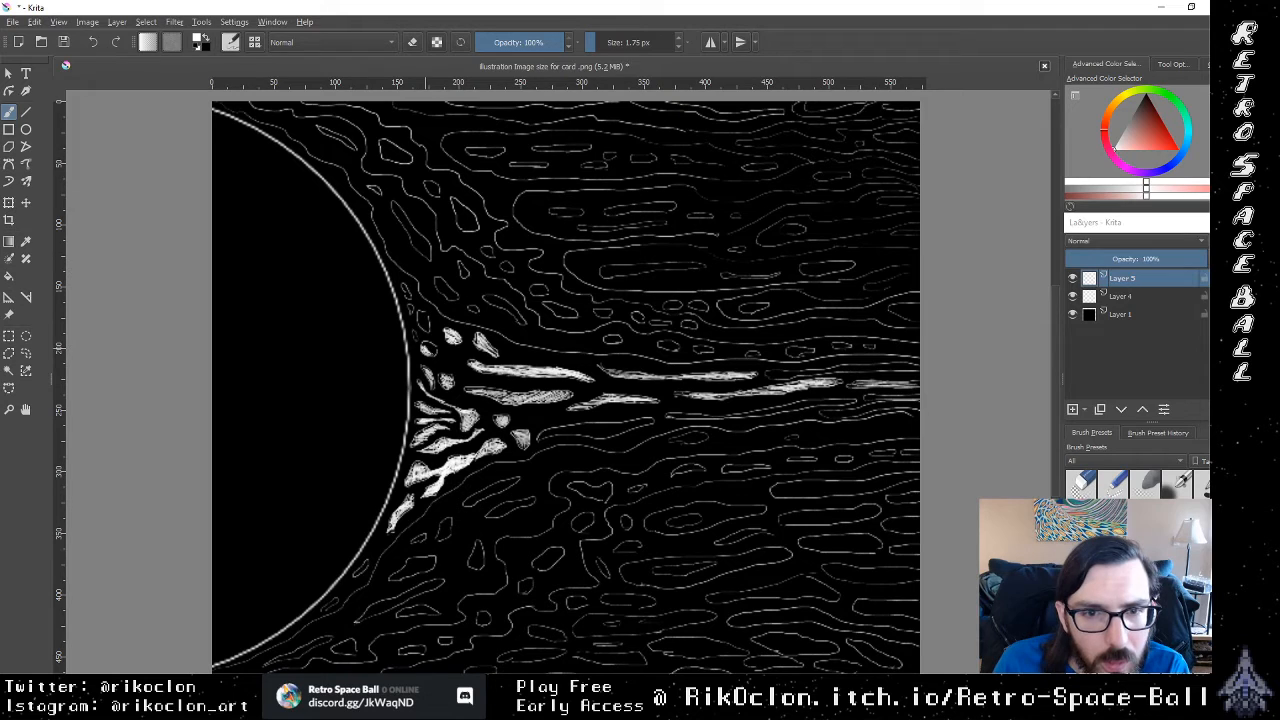
pyautogui.moveTo(428, 348)
pyautogui.mouseDown()
pyautogui.moveTo(415, 334)
pyautogui.moveTo(422, 345)
pyautogui.moveTo(422, 310)
pyautogui.mouseUp()
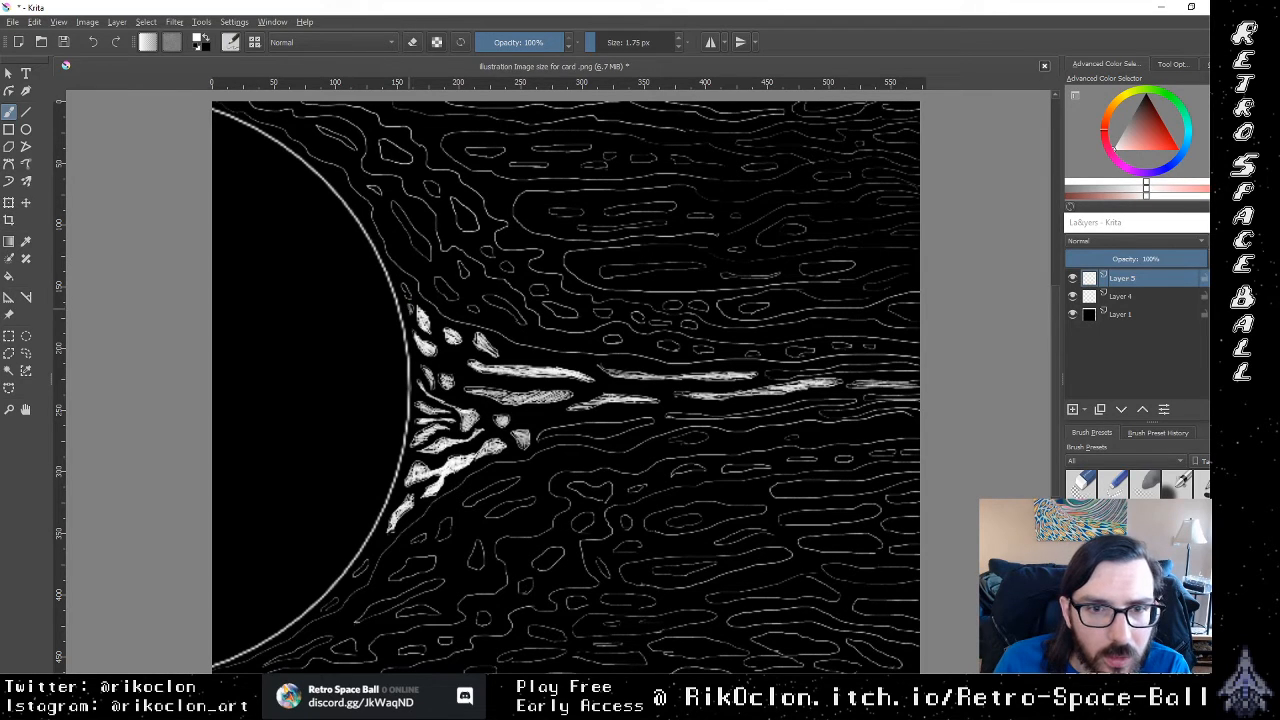
pyautogui.moveTo(411, 321); pyautogui.dragTo(396, 273)
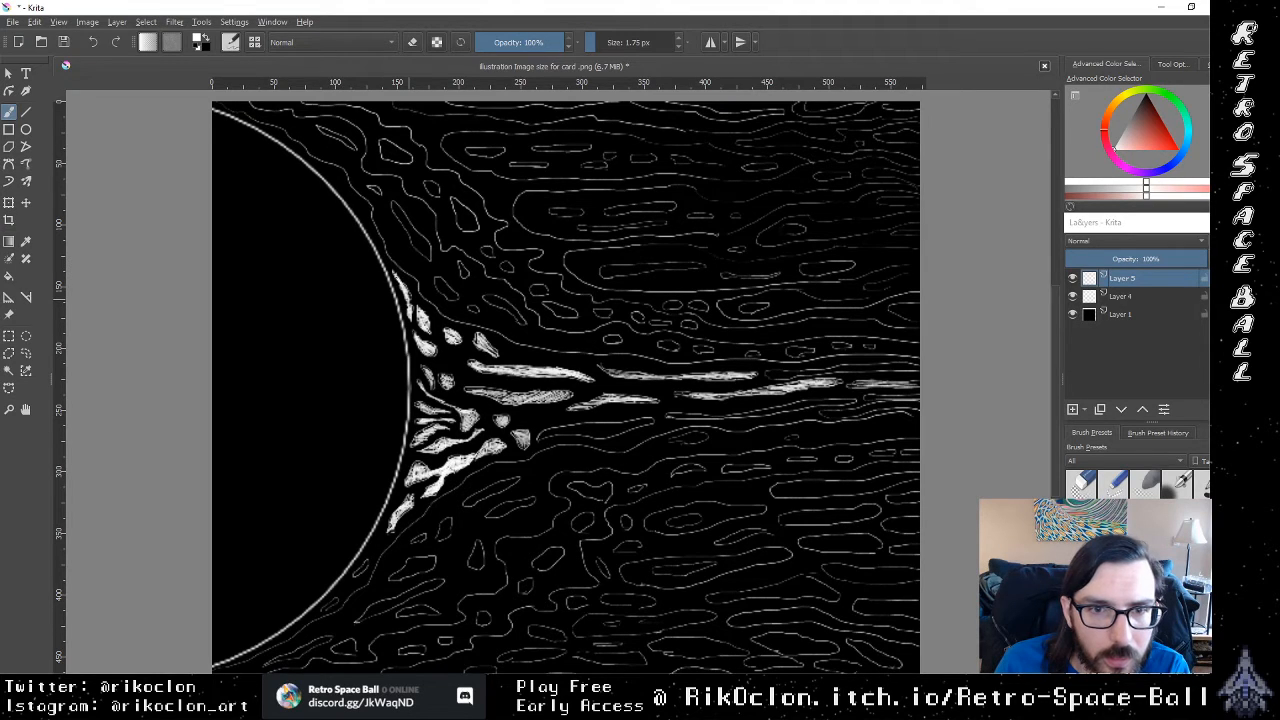
# Step: Brush a thick, uneven white glow along the outside of the sun's lower and upper rim, tapering toward the canvas's left edge
pyautogui.moveTo(389, 525)
pyautogui.mouseDown()
pyautogui.moveTo(332, 604)
pyautogui.moveTo(350, 584)
pyautogui.mouseUp()
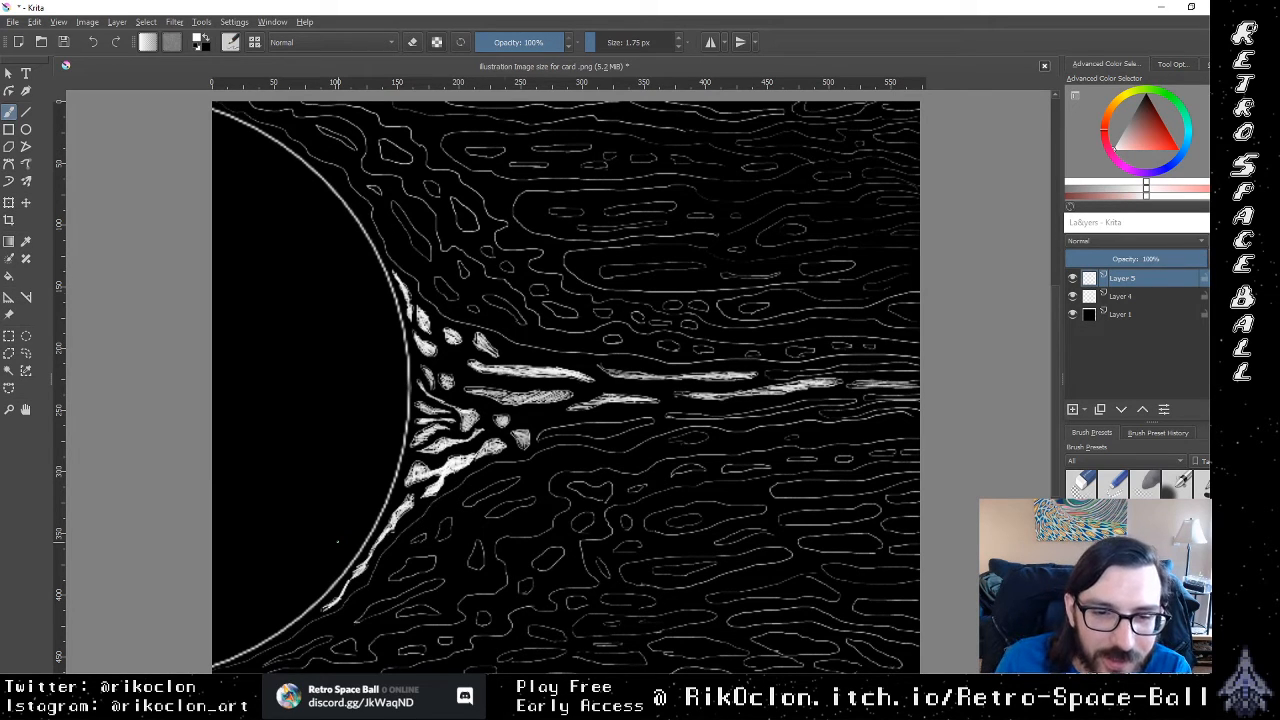
pyautogui.moveTo(286, 632); pyautogui.dragTo(347, 581)
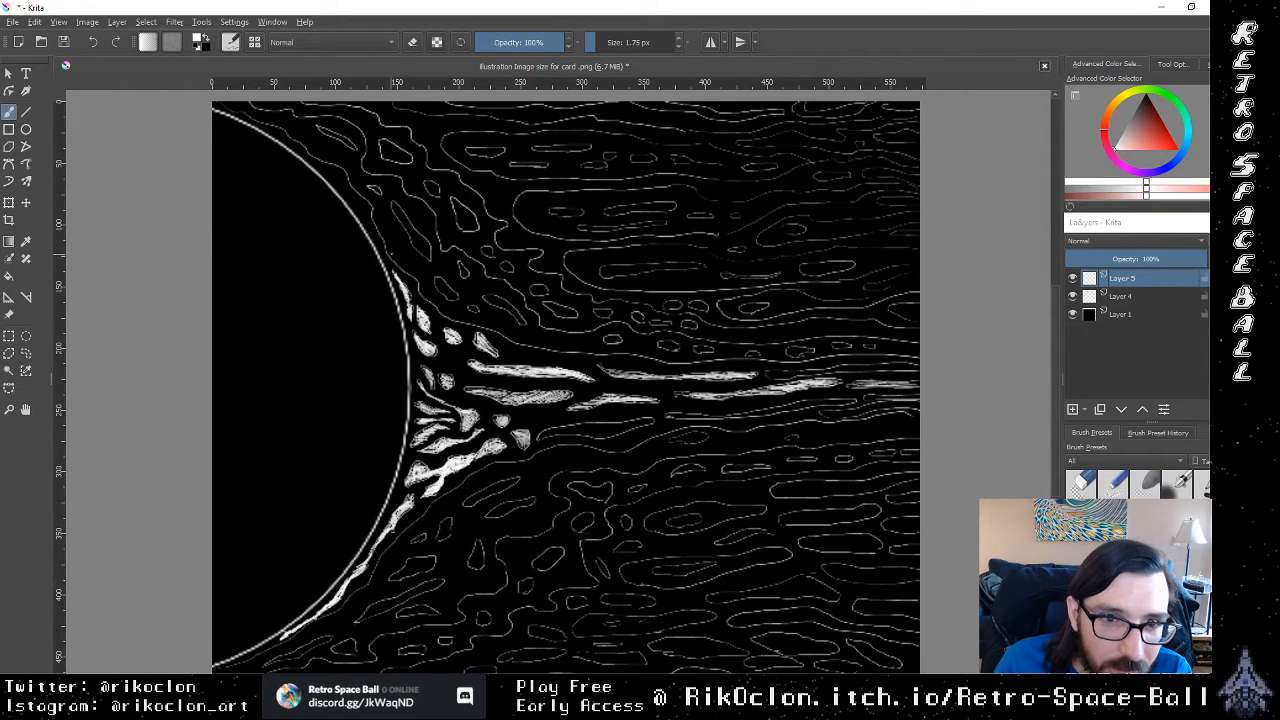
pyautogui.moveTo(390, 267)
pyautogui.mouseDown()
pyautogui.moveTo(360, 201)
pyautogui.moveTo(322, 167)
pyautogui.mouseUp()
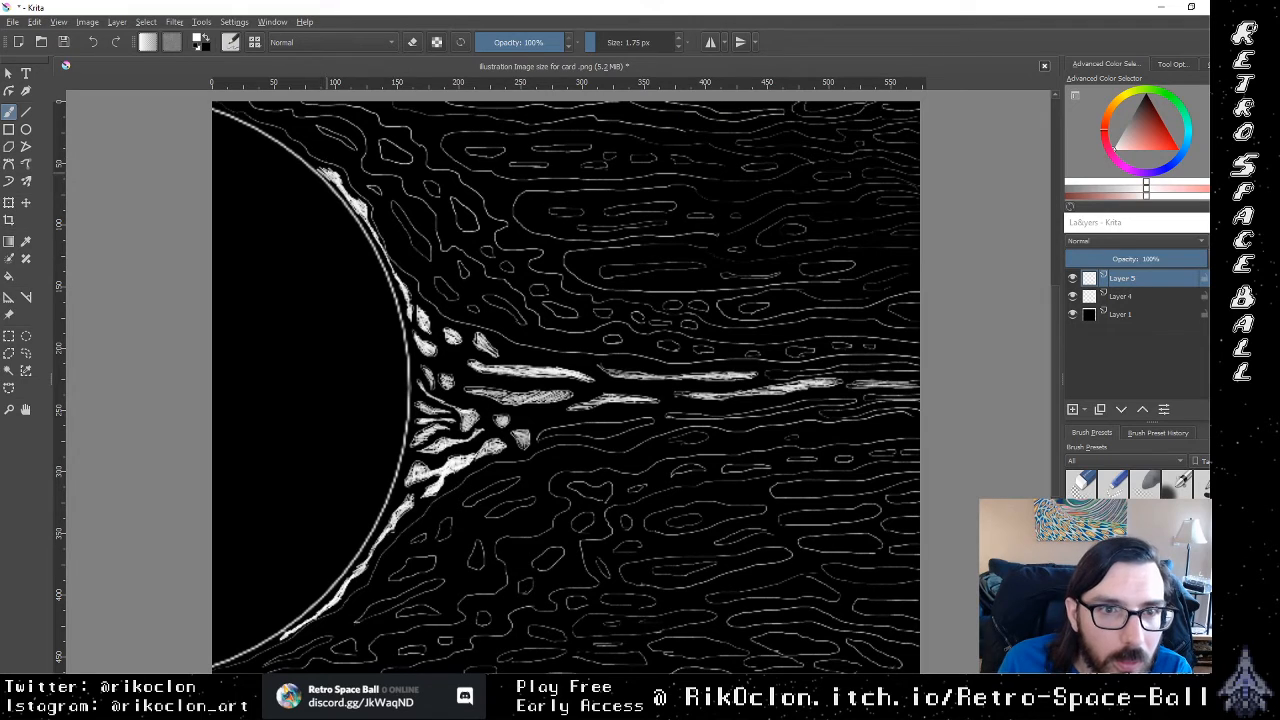
pyautogui.moveTo(328, 174); pyautogui.dragTo(251, 121)
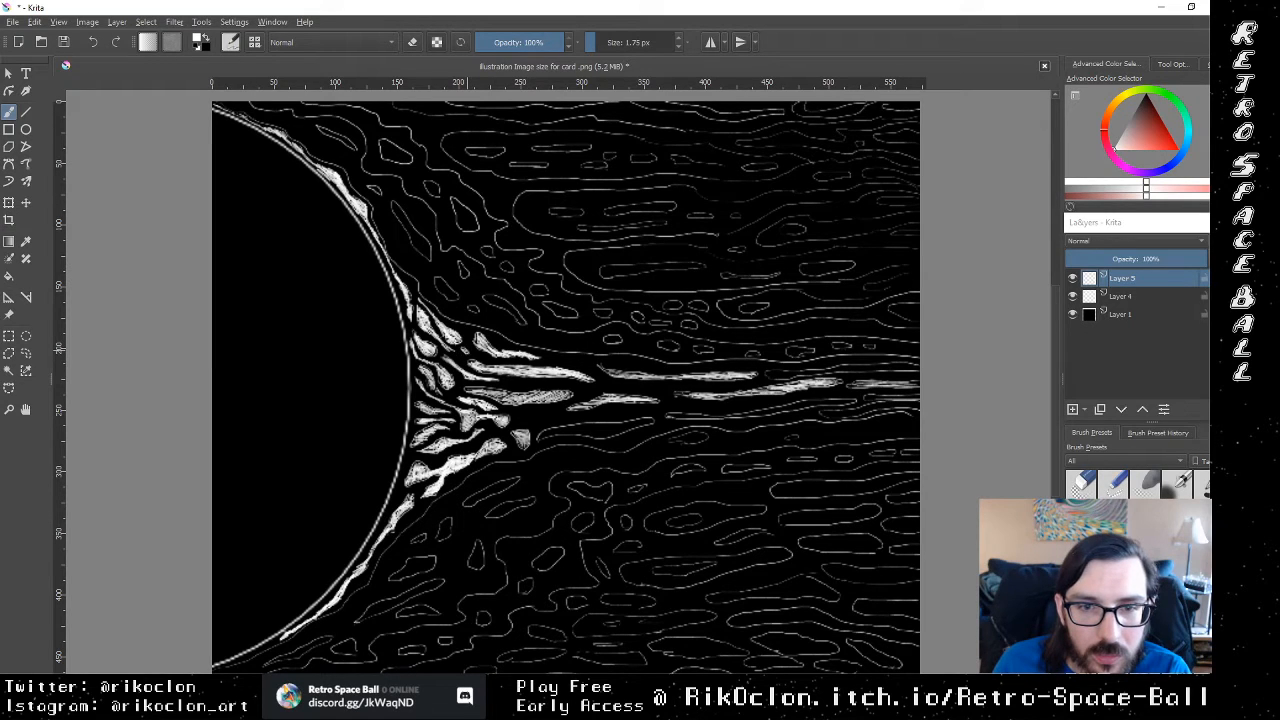
# Step: Brush a solid white strand along the stream's lower side and thicken the white fill of the central loop near the sun
pyautogui.moveTo(466, 350); pyautogui.dragTo(457, 343)
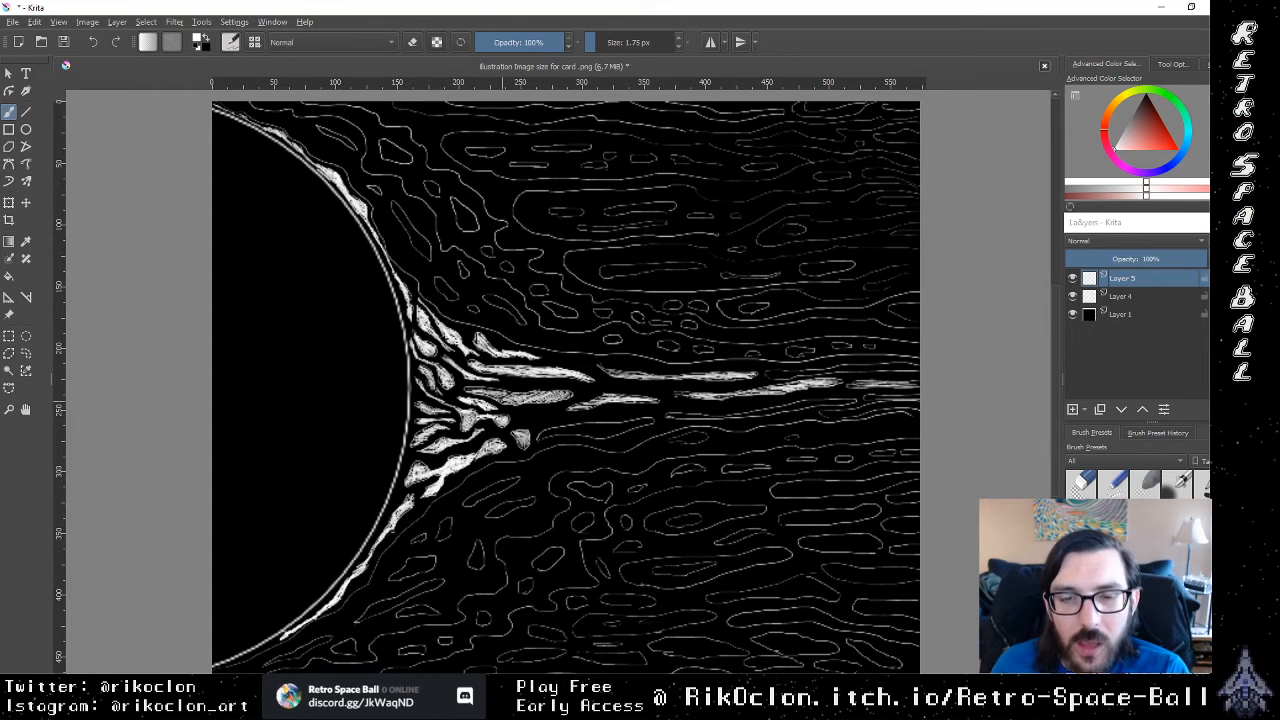
pyautogui.moveTo(522, 419); pyautogui.dragTo(522, 419)
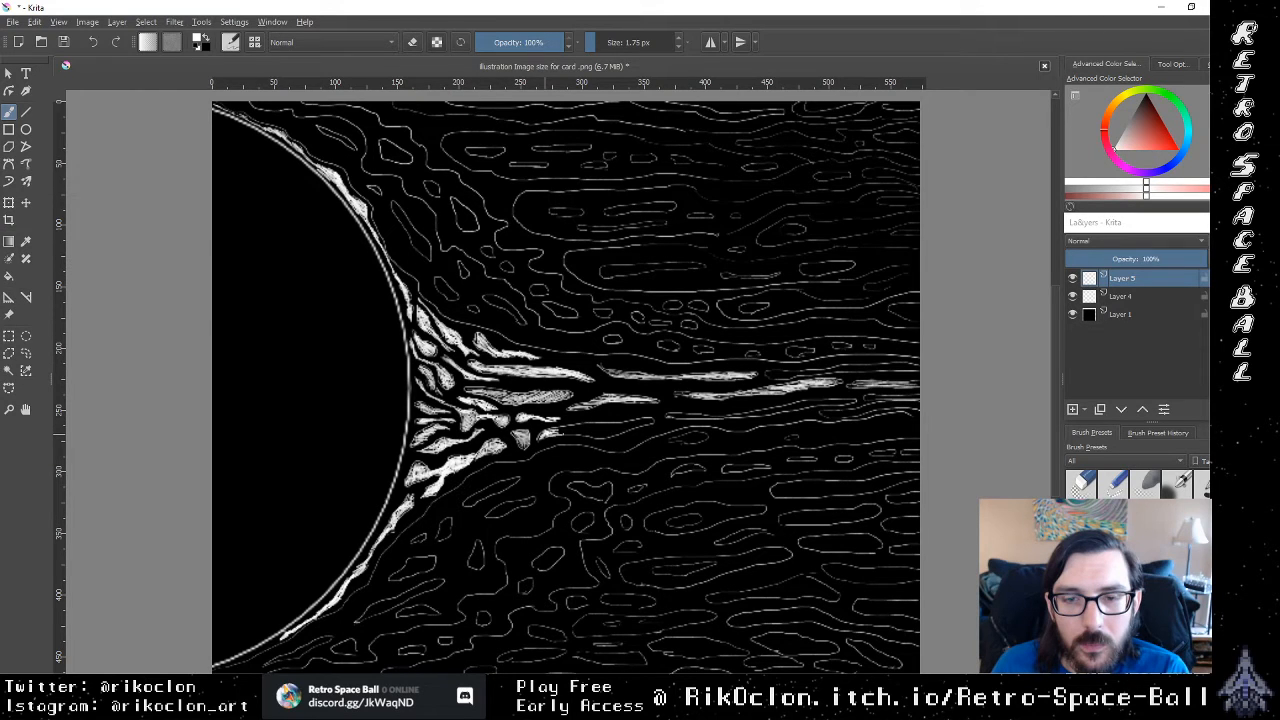
pyautogui.moveTo(554, 435); pyautogui.dragTo(576, 435)
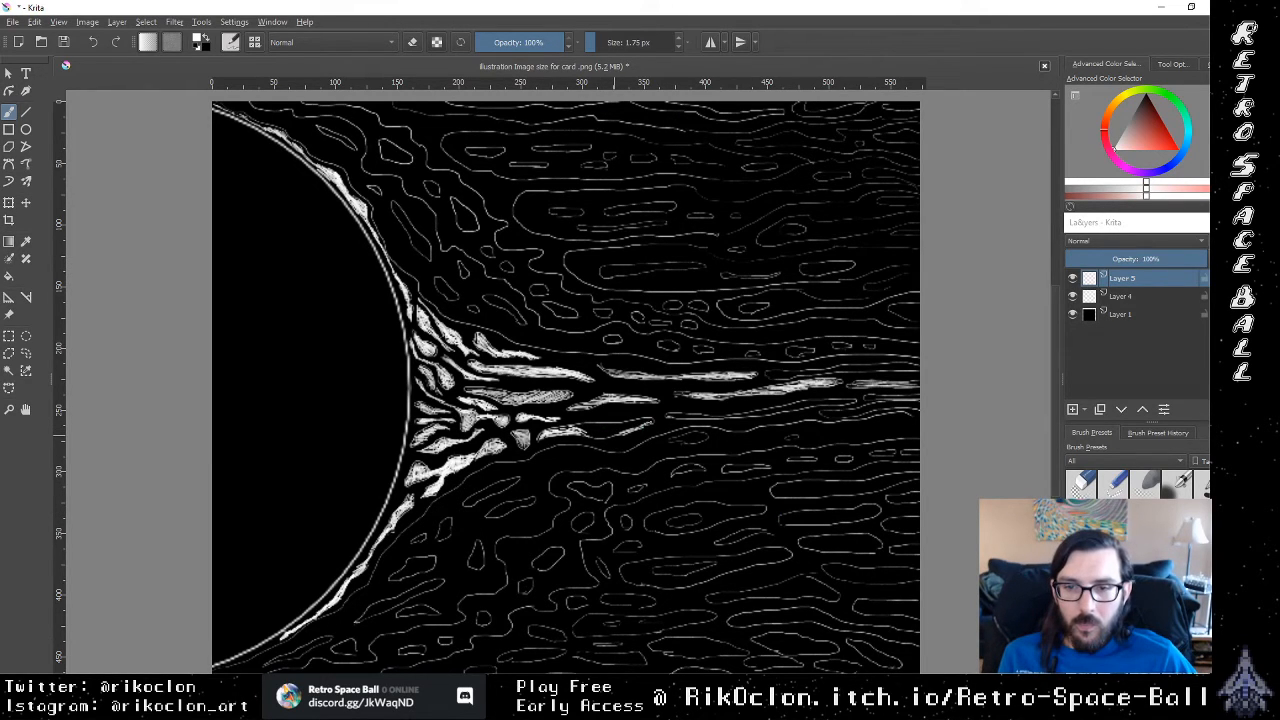
pyautogui.moveTo(648, 420)
pyautogui.mouseDown()
pyautogui.moveTo(570, 427)
pyautogui.moveTo(625, 428)
pyautogui.moveTo(586, 437)
pyautogui.moveTo(555, 428)
pyautogui.moveTo(632, 423)
pyautogui.mouseUp()
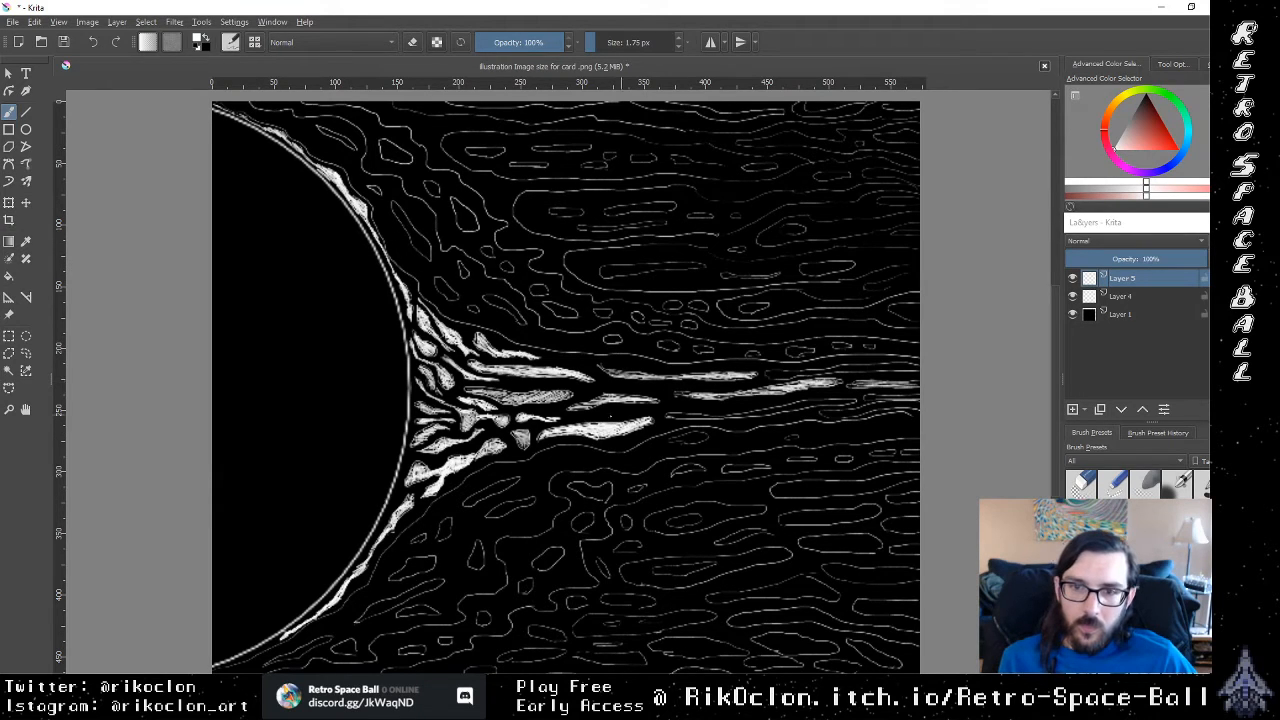
pyautogui.moveTo(530, 401)
pyautogui.mouseDown()
pyautogui.moveTo(564, 397)
pyautogui.moveTo(484, 398)
pyautogui.moveTo(520, 384)
pyautogui.mouseUp()
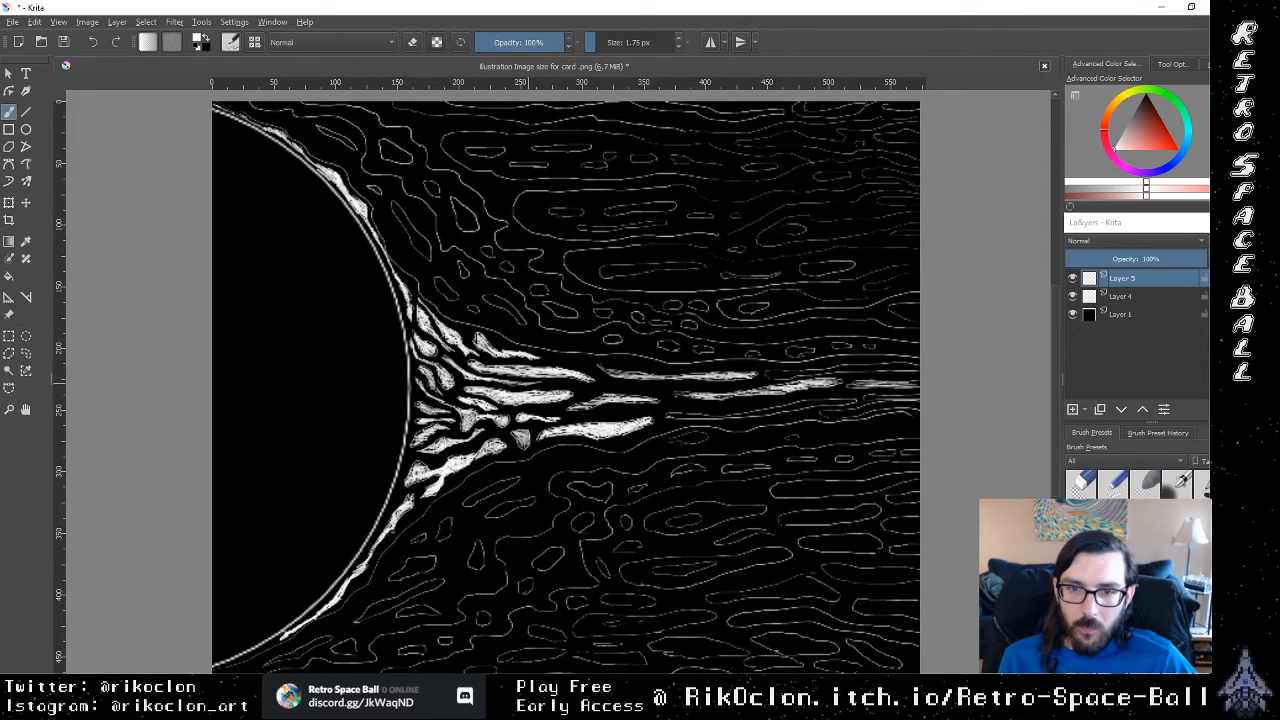
# Step: Brush a curved white strand linking the central loops near the sun to the outer strand at mid-stream
pyautogui.moveTo(528, 384); pyautogui.dragTo(652, 388)
pyautogui.moveTo(622, 385); pyautogui.dragTo(656, 391)
pyautogui.moveTo(644, 392); pyautogui.dragTo(676, 398)
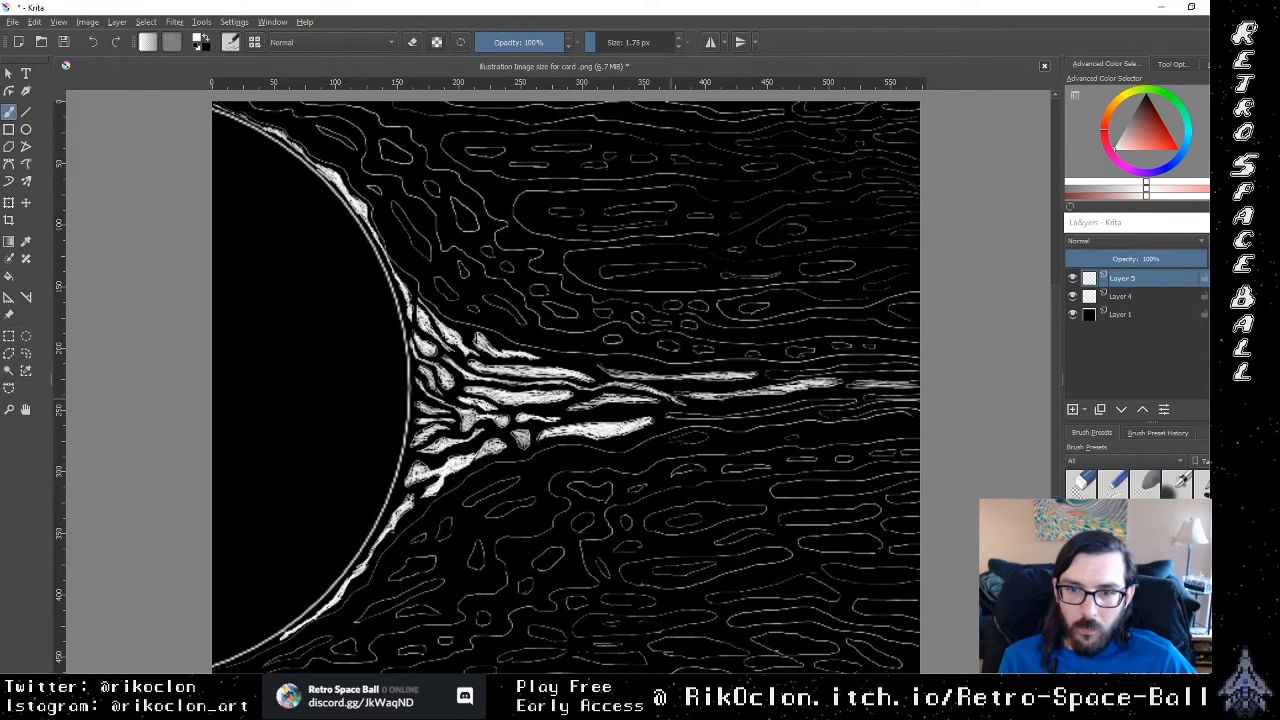
# Step: Brush solid white strands along the lower and upper sides of the outer stream, running to the canvas's right edge
pyautogui.moveTo(676, 403)
pyautogui.mouseDown()
pyautogui.moveTo(694, 405)
pyautogui.moveTo(691, 416)
pyautogui.mouseUp()
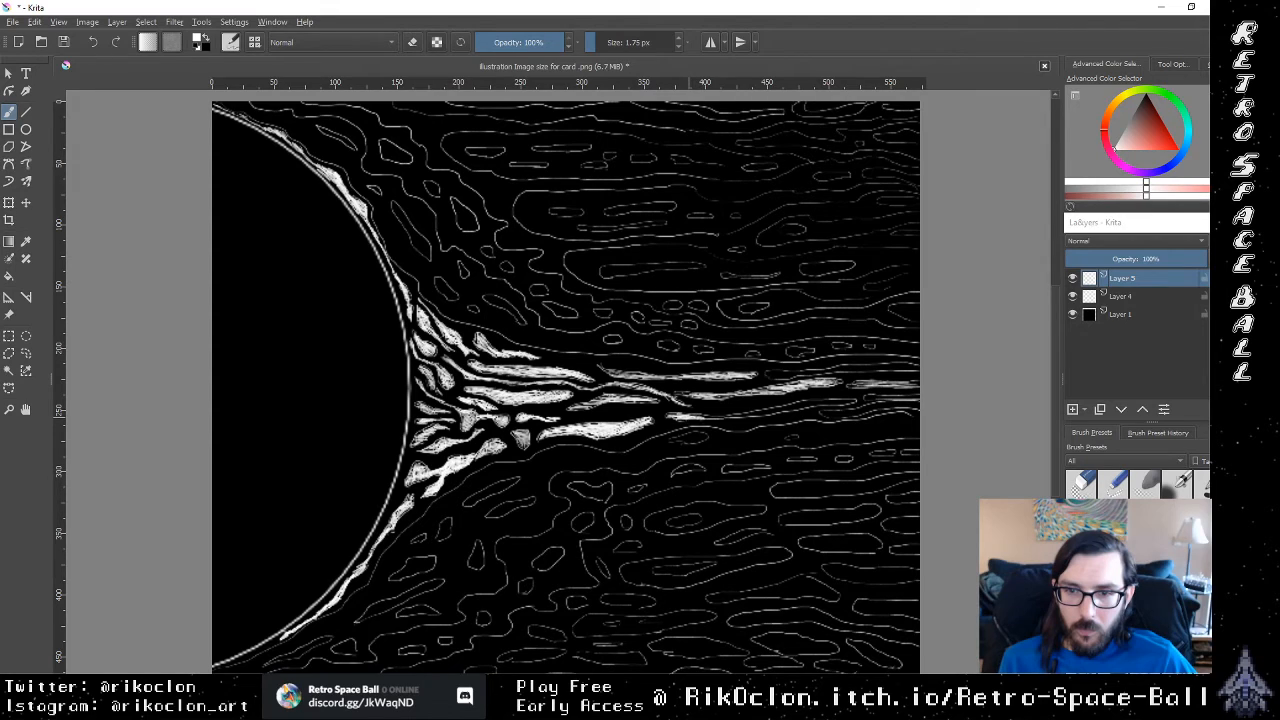
pyautogui.moveTo(701, 417)
pyautogui.mouseDown()
pyautogui.moveTo(918, 398)
pyautogui.moveTo(882, 397)
pyautogui.moveTo(840, 413)
pyautogui.moveTo(916, 406)
pyautogui.mouseUp()
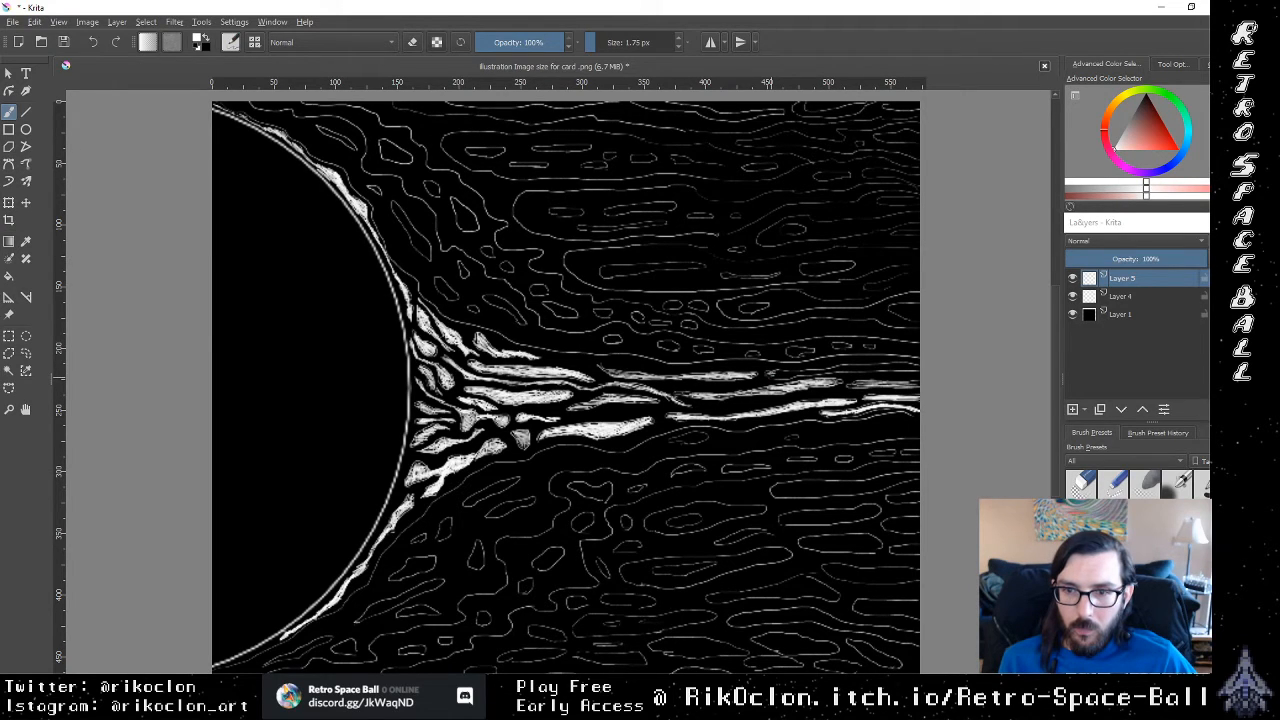
pyautogui.moveTo(768, 372)
pyautogui.mouseDown()
pyautogui.moveTo(916, 368)
pyautogui.moveTo(850, 367)
pyautogui.mouseUp()
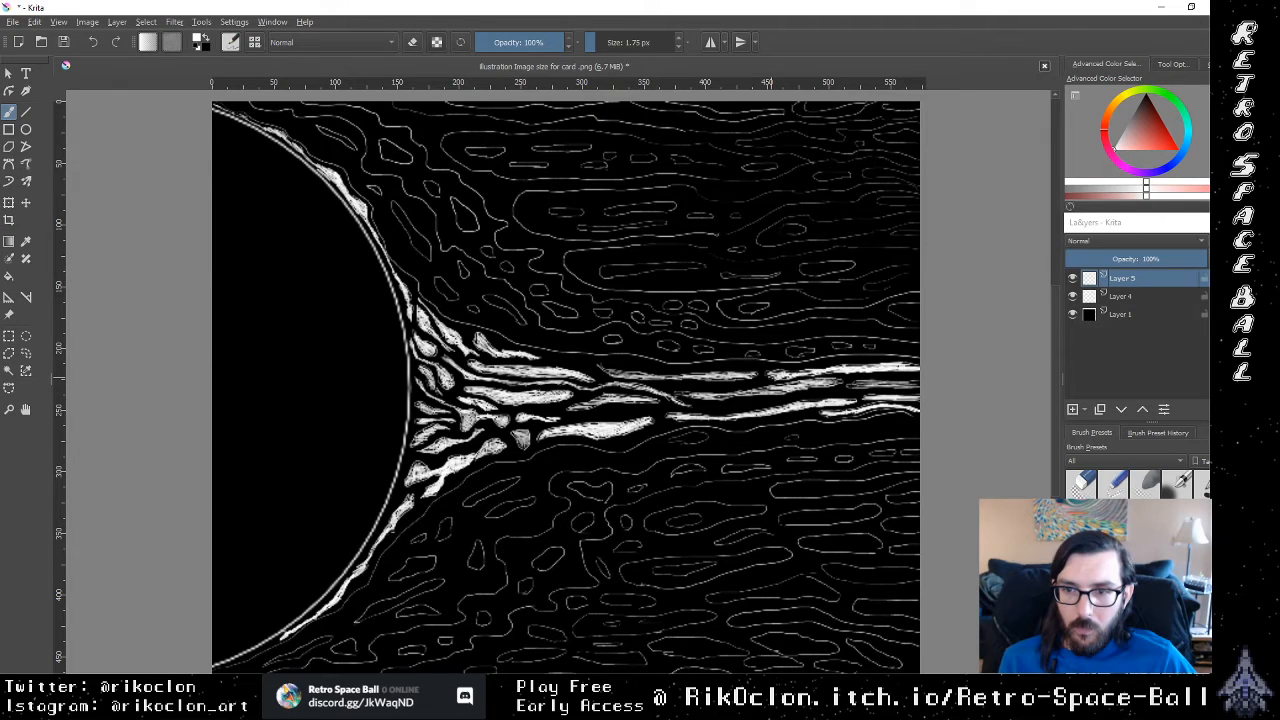
# Step: Add thin white streaks in the black gaps between the upper and lower strands of the outer stream
pyautogui.moveTo(716, 381)
pyautogui.mouseDown()
pyautogui.moveTo(733, 378)
pyautogui.moveTo(692, 376)
pyautogui.mouseUp()
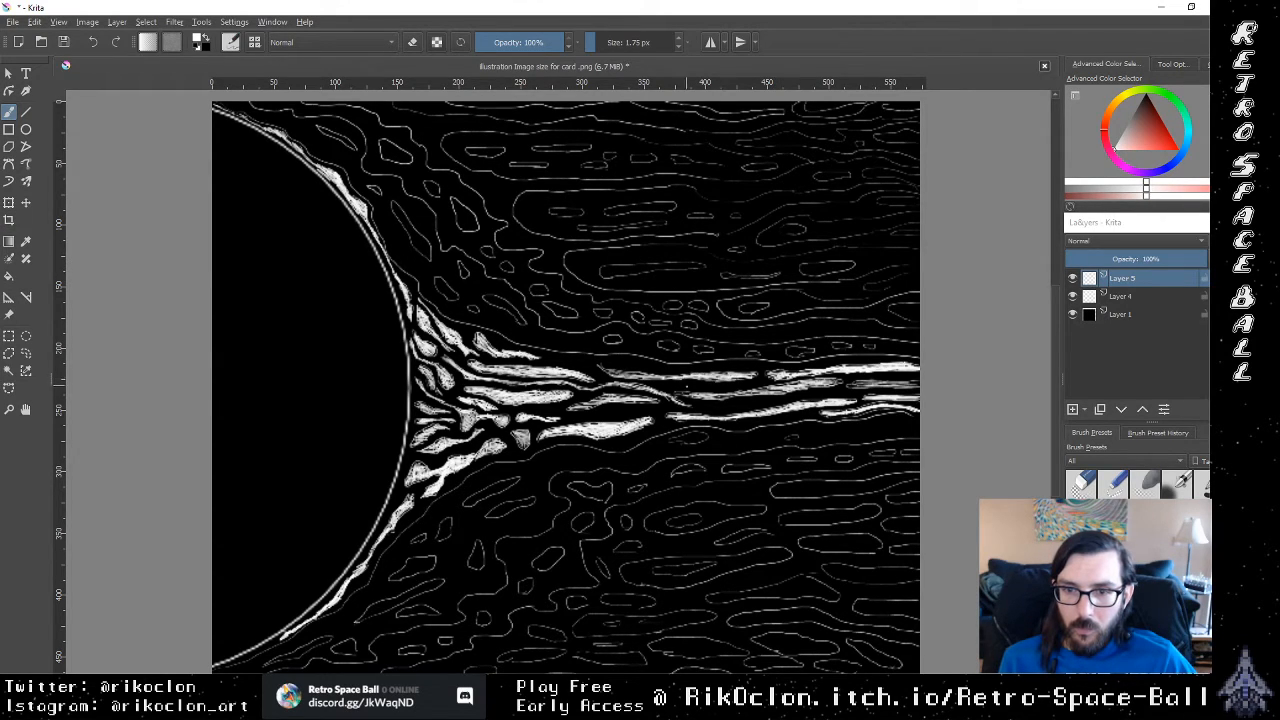
pyautogui.moveTo(655, 384); pyautogui.dragTo(678, 388)
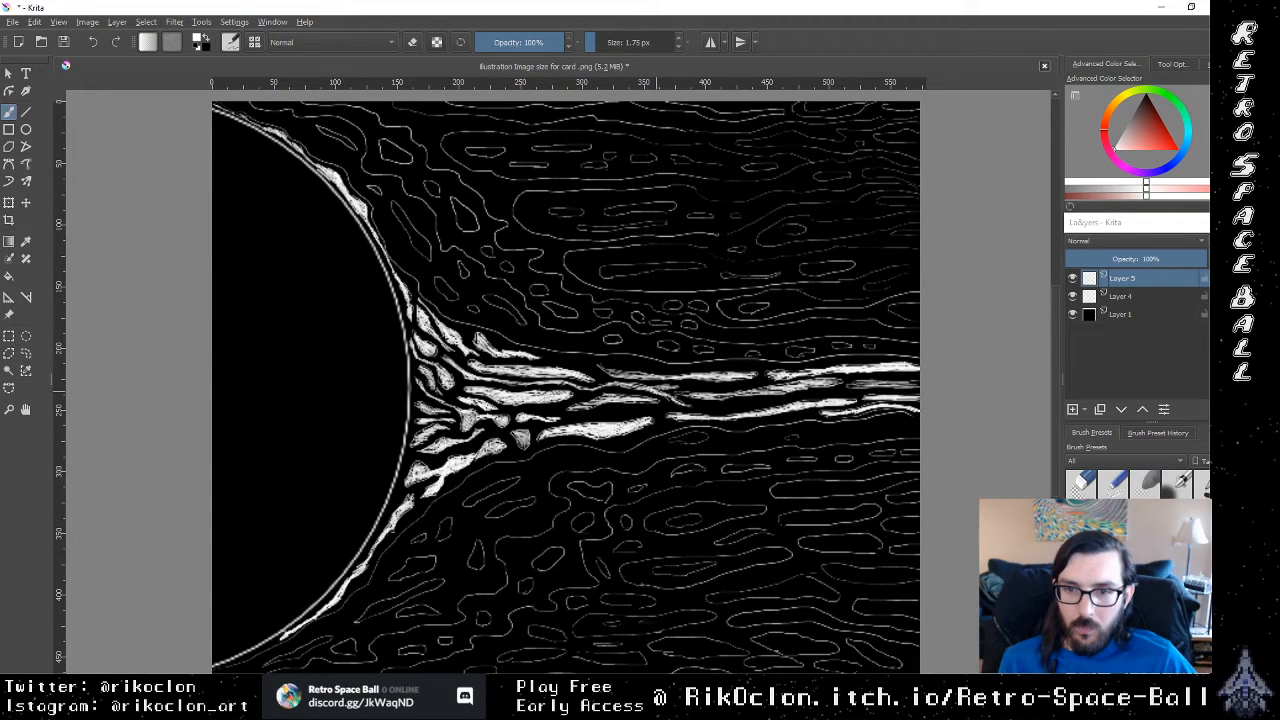
pyautogui.moveTo(664, 384); pyautogui.dragTo(692, 389)
pyautogui.moveTo(718, 389); pyautogui.dragTo(741, 387)
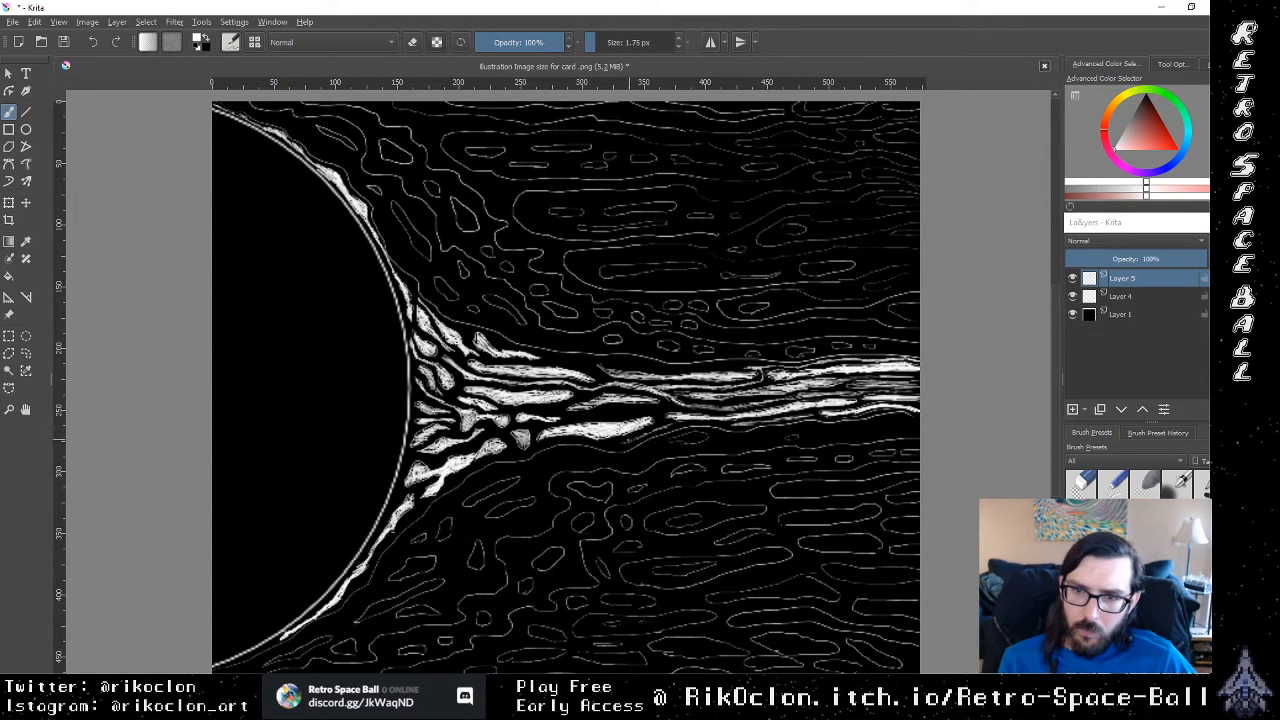
# Step: Outline the underside of the lower strand in thin white, link it to the mid-stream junction, and undo the last stroke
pyautogui.moveTo(611, 446)
pyautogui.mouseDown()
pyautogui.moveTo(686, 403)
pyautogui.moveTo(665, 402)
pyautogui.mouseUp()
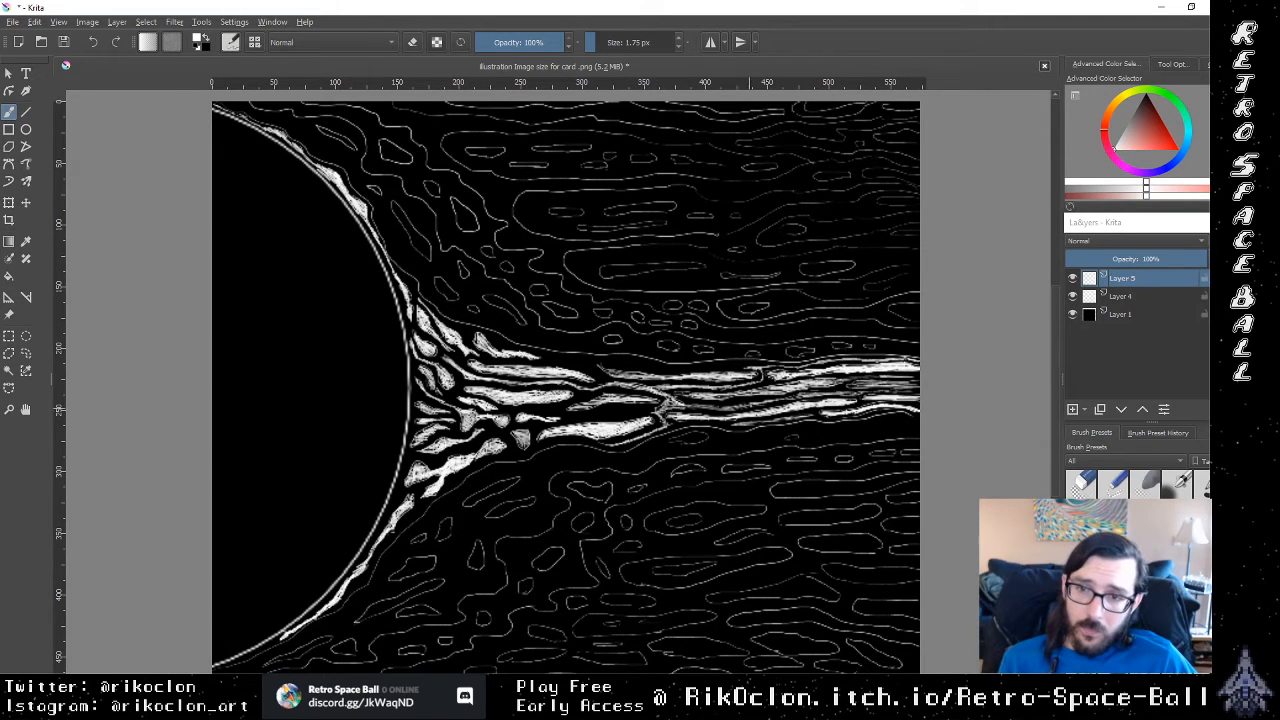
pyautogui.moveTo(678, 404)
pyautogui.mouseDown()
pyautogui.moveTo(783, 395)
pyautogui.moveTo(670, 396)
pyautogui.moveTo(662, 414)
pyautogui.moveTo(630, 412)
pyautogui.mouseUp()
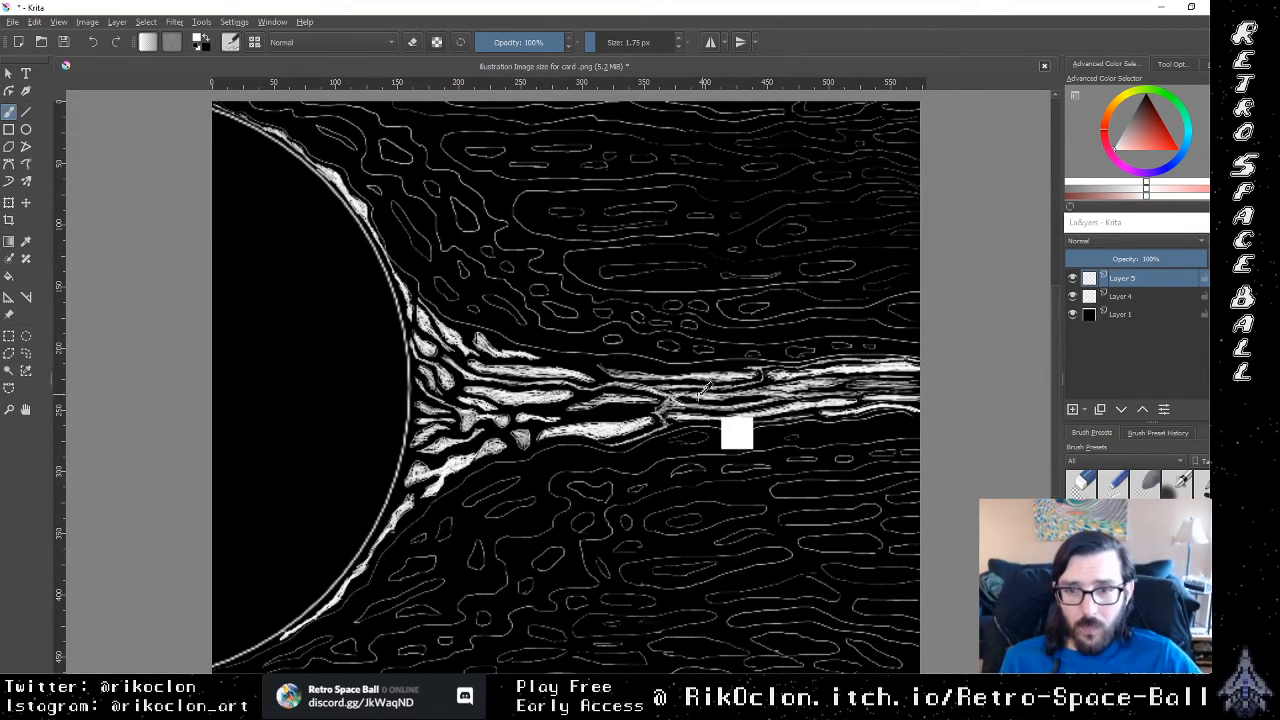
pyautogui.hotkey('ctrl', 'z')
# Step: Brush thin white contour strokes through the gaps between the central loops, from the mid-stream junction back to the upper loop's tip
pyautogui.moveTo(659, 408); pyautogui.dragTo(601, 415)
pyautogui.moveTo(621, 412); pyautogui.dragTo(599, 415)
pyautogui.moveTo(611, 413); pyautogui.dragTo(577, 418)
pyautogui.moveTo(600, 413)
pyautogui.mouseDown()
pyautogui.moveTo(582, 417)
pyautogui.moveTo(609, 418)
pyautogui.mouseUp()
pyautogui.moveTo(621, 415); pyautogui.dragTo(605, 417)
pyautogui.moveTo(635, 413); pyautogui.dragTo(564, 419)
pyautogui.moveTo(582, 415); pyautogui.dragTo(534, 412)
pyautogui.moveTo(556, 409)
pyautogui.mouseDown()
pyautogui.moveTo(534, 411)
pyautogui.moveTo(573, 402)
pyautogui.mouseUp()
pyautogui.moveTo(563, 409); pyautogui.dragTo(587, 396)
pyautogui.moveTo(574, 402); pyautogui.dragTo(604, 386)
pyautogui.moveTo(593, 391); pyautogui.dragTo(604, 370)
pyautogui.moveTo(588, 376)
pyautogui.mouseDown()
pyautogui.moveTo(600, 367)
pyautogui.moveTo(539, 359)
pyautogui.moveTo(589, 367)
pyautogui.mouseUp()
# Step: Brush a thin white line along the stream's upper edge, from the cells near the sun out to mid-stream
pyautogui.moveTo(573, 361); pyautogui.dragTo(595, 365)
pyautogui.moveTo(577, 361); pyautogui.dragTo(643, 367)
pyautogui.moveTo(609, 361); pyautogui.dragTo(641, 365)
pyautogui.moveTo(618, 360); pyautogui.dragTo(651, 367)
pyautogui.moveTo(635, 363); pyautogui.dragTo(661, 369)
pyautogui.moveTo(647, 369); pyautogui.dragTo(669, 371)
pyautogui.moveTo(653, 367); pyautogui.dragTo(676, 371)
pyautogui.moveTo(660, 367); pyautogui.dragTo(688, 371)
pyautogui.moveTo(668, 365); pyautogui.dragTo(702, 369)
pyautogui.moveTo(680, 365); pyautogui.dragTo(714, 369)
pyautogui.moveTo(700, 365); pyautogui.dragTo(726, 368)
pyautogui.moveTo(716, 364); pyautogui.dragTo(742, 367)
pyautogui.moveTo(726, 365); pyautogui.dragTo(748, 368)
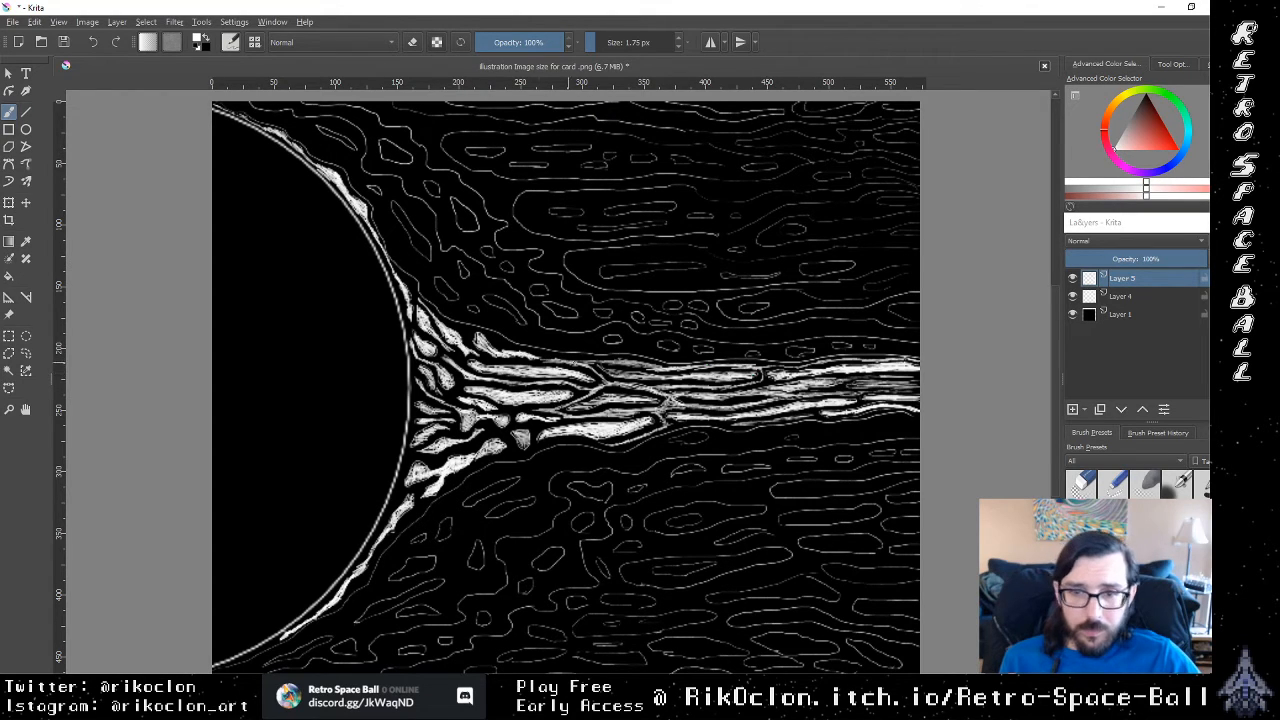
pyautogui.moveTo(537, 356)
pyautogui.mouseDown()
pyautogui.moveTo(560, 359)
pyautogui.moveTo(505, 350)
pyautogui.mouseUp()
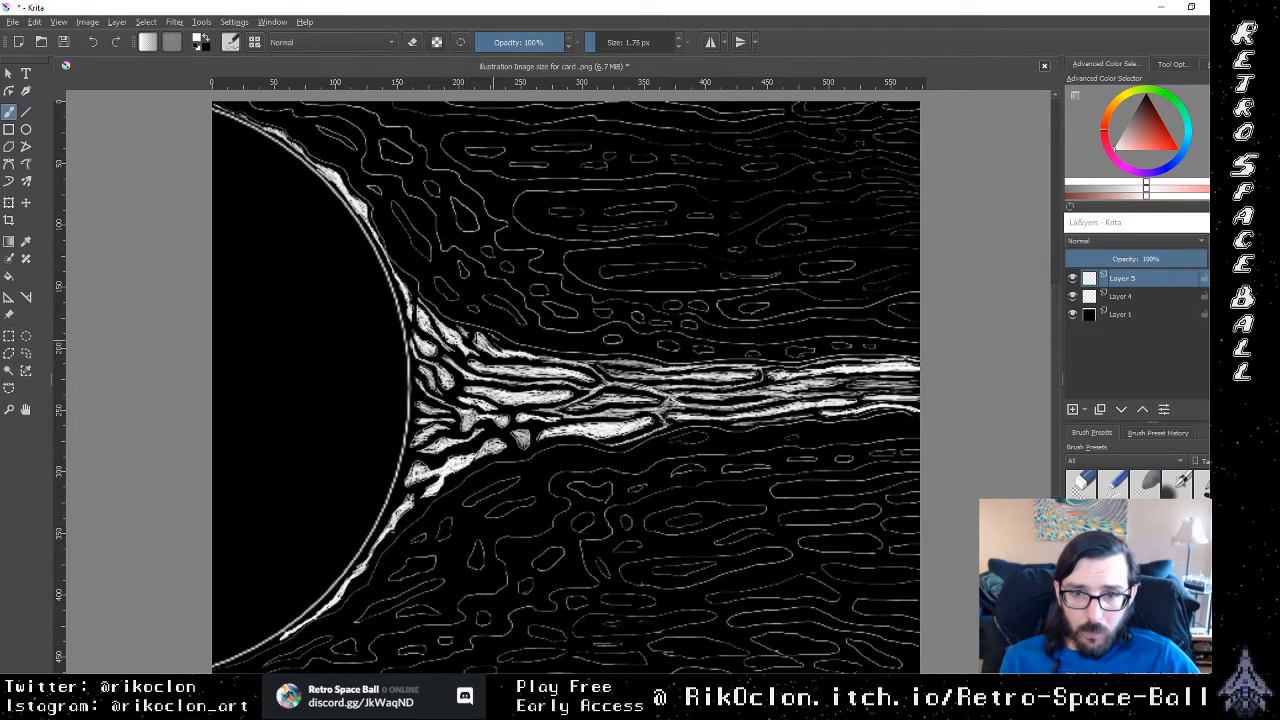
pyautogui.moveTo(489, 334); pyautogui.dragTo(501, 342)
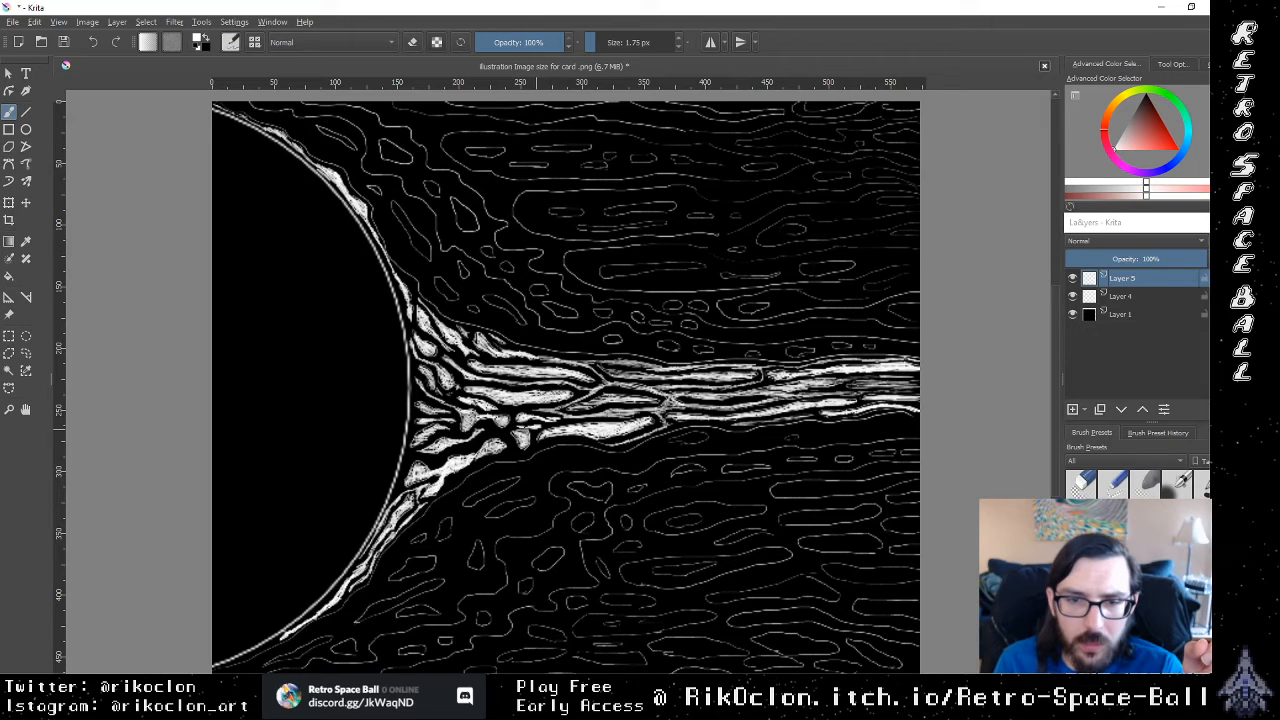
# Step: Outline the small cell on the stream's lower side and brush a white strand from it back to the sun's edge
pyautogui.moveTo(502, 432)
pyautogui.mouseDown()
pyautogui.moveTo(516, 449)
pyautogui.moveTo(499, 456)
pyautogui.moveTo(575, 439)
pyautogui.mouseUp()
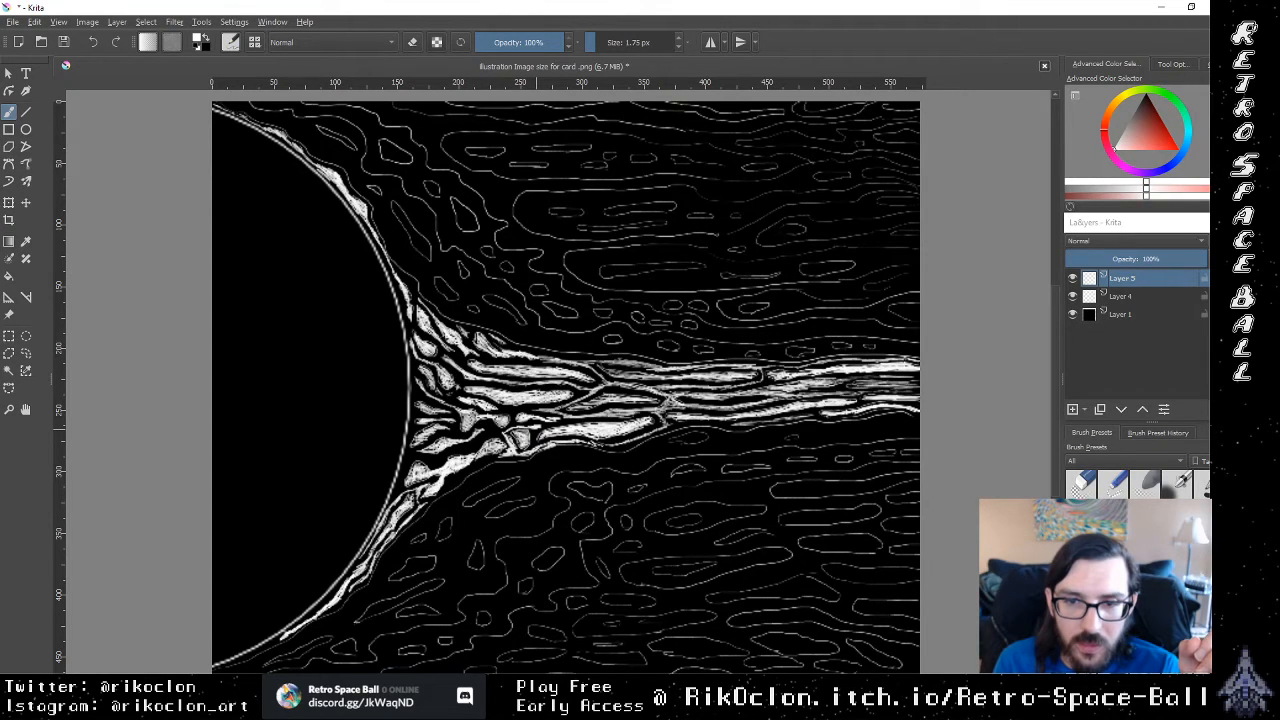
pyautogui.moveTo(579, 444)
pyautogui.mouseDown()
pyautogui.moveTo(595, 439)
pyautogui.moveTo(569, 439)
pyautogui.mouseUp()
pyautogui.moveTo(536, 443)
pyautogui.mouseDown()
pyautogui.moveTo(556, 437)
pyautogui.moveTo(532, 443)
pyautogui.mouseUp()
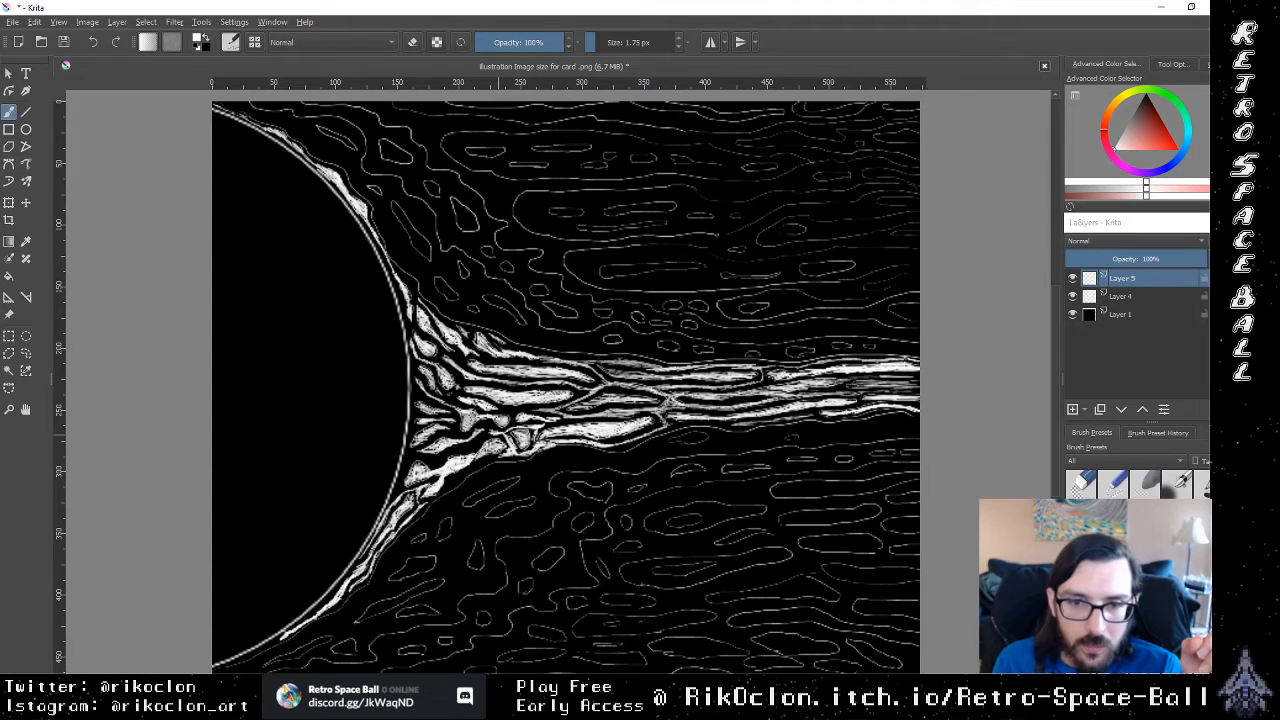
pyautogui.moveTo(498, 434); pyautogui.dragTo(425, 451)
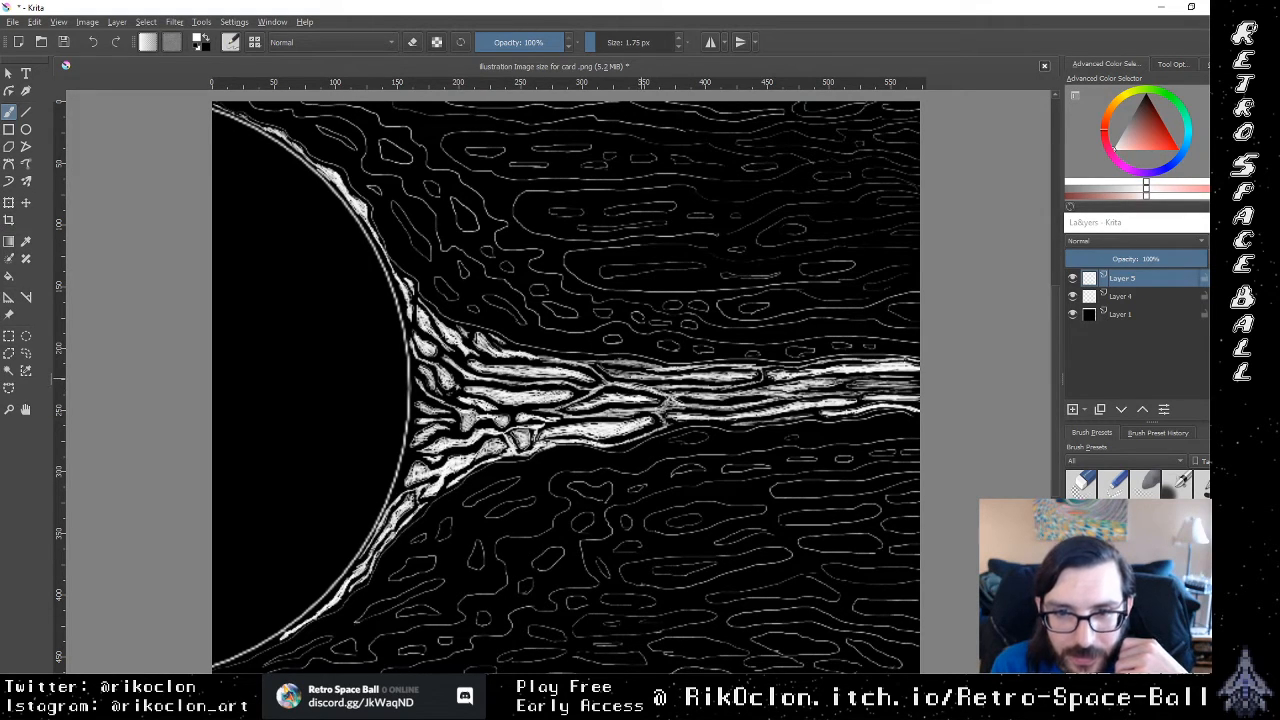
# Step: Touch up the upper central strand and fill the narrow outlined cells just below the stream in white
pyautogui.moveTo(642, 377); pyautogui.dragTo(609, 368)
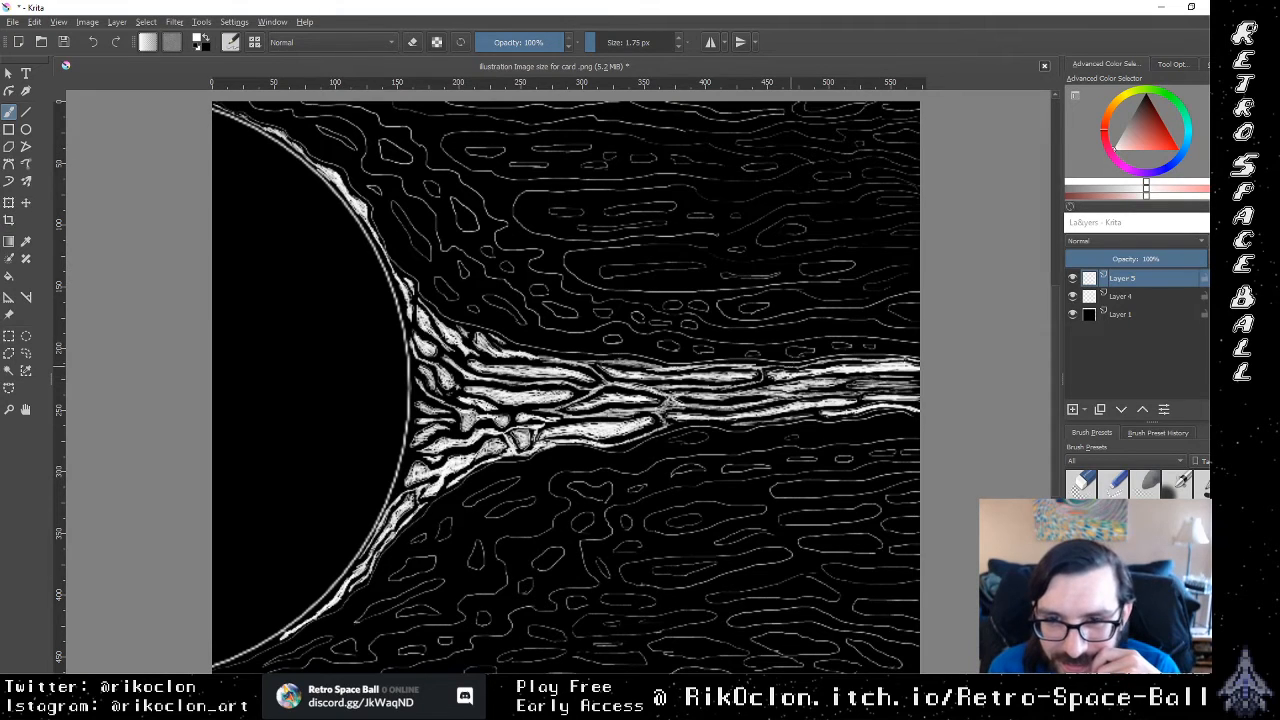
pyautogui.moveTo(688, 436); pyautogui.dragTo(692, 437)
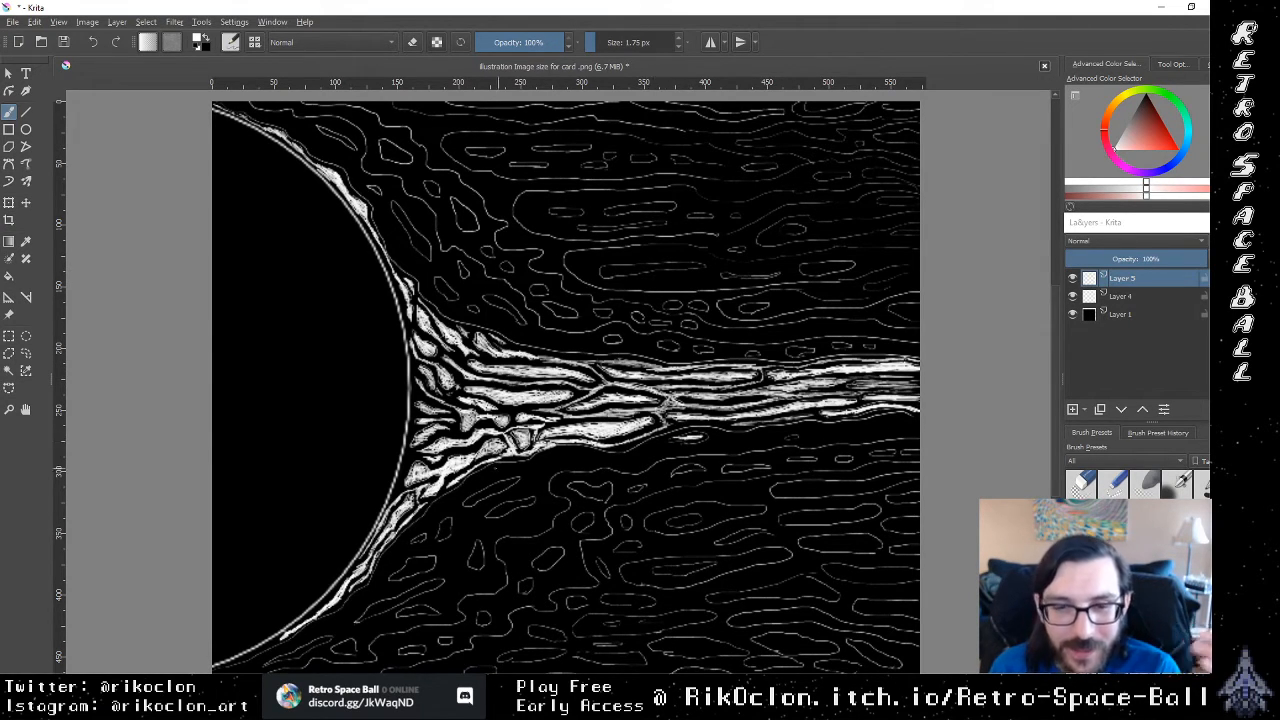
pyautogui.hotkey('ctrl', 'z')
pyautogui.moveTo(490, 494)
pyautogui.mouseDown()
pyautogui.moveTo(468, 504)
pyautogui.moveTo(518, 481)
pyautogui.moveTo(492, 486)
pyautogui.mouseUp()
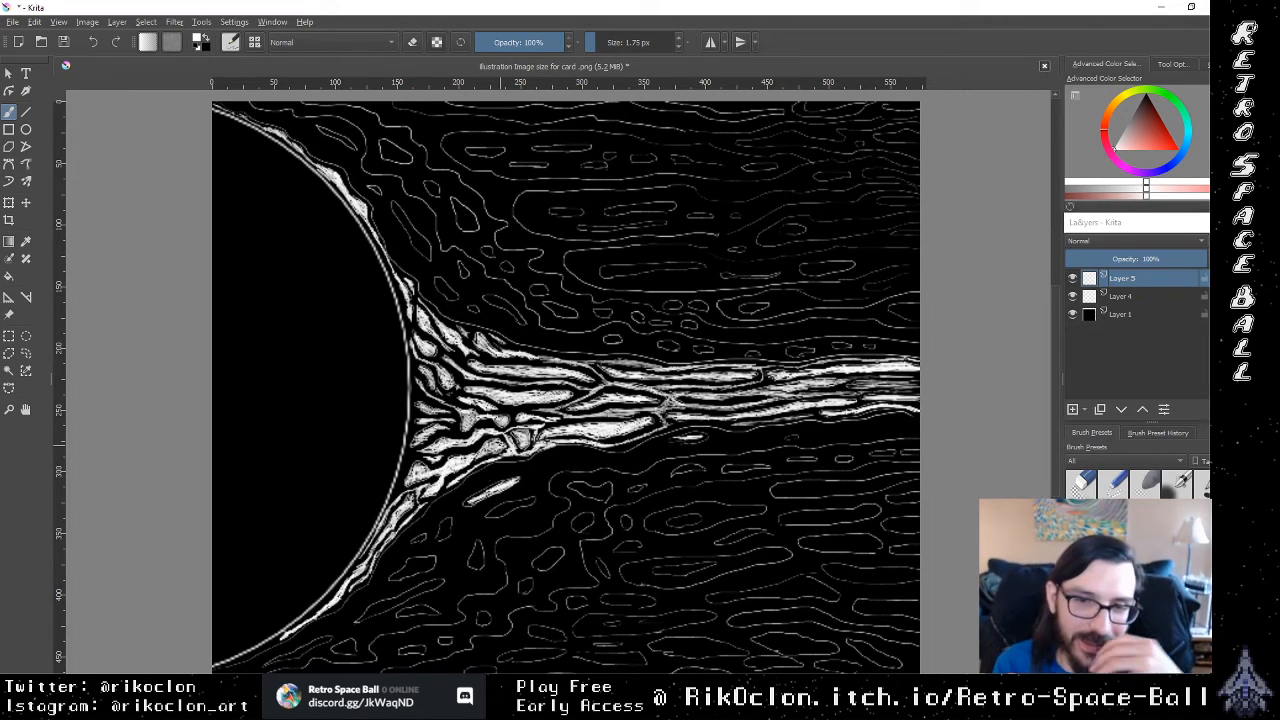
pyautogui.moveTo(530, 470)
pyautogui.mouseDown()
pyautogui.moveTo(580, 459)
pyautogui.moveTo(528, 472)
pyautogui.mouseUp()
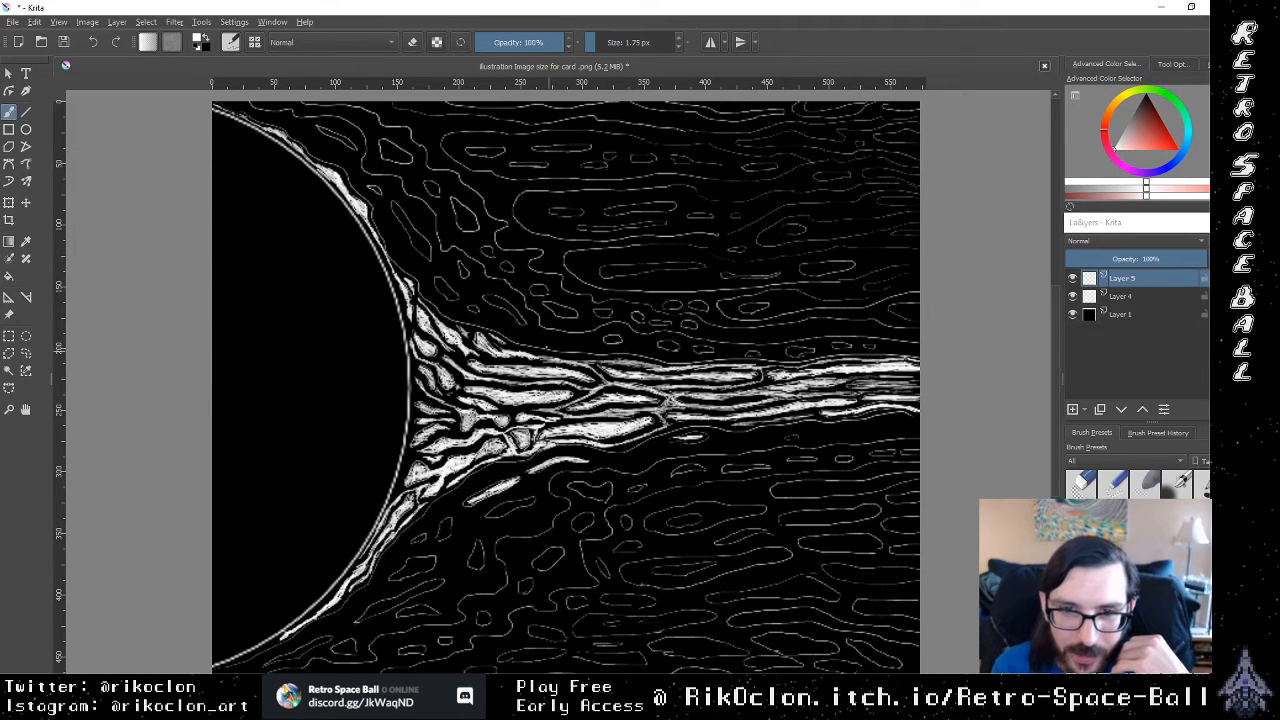
# Step: Fill the narrow cells just above the stream in white, continuing up along the outside of the sun's upper rim
pyautogui.moveTo(538, 340)
pyautogui.mouseDown()
pyautogui.moveTo(518, 336)
pyautogui.moveTo(553, 341)
pyautogui.mouseUp()
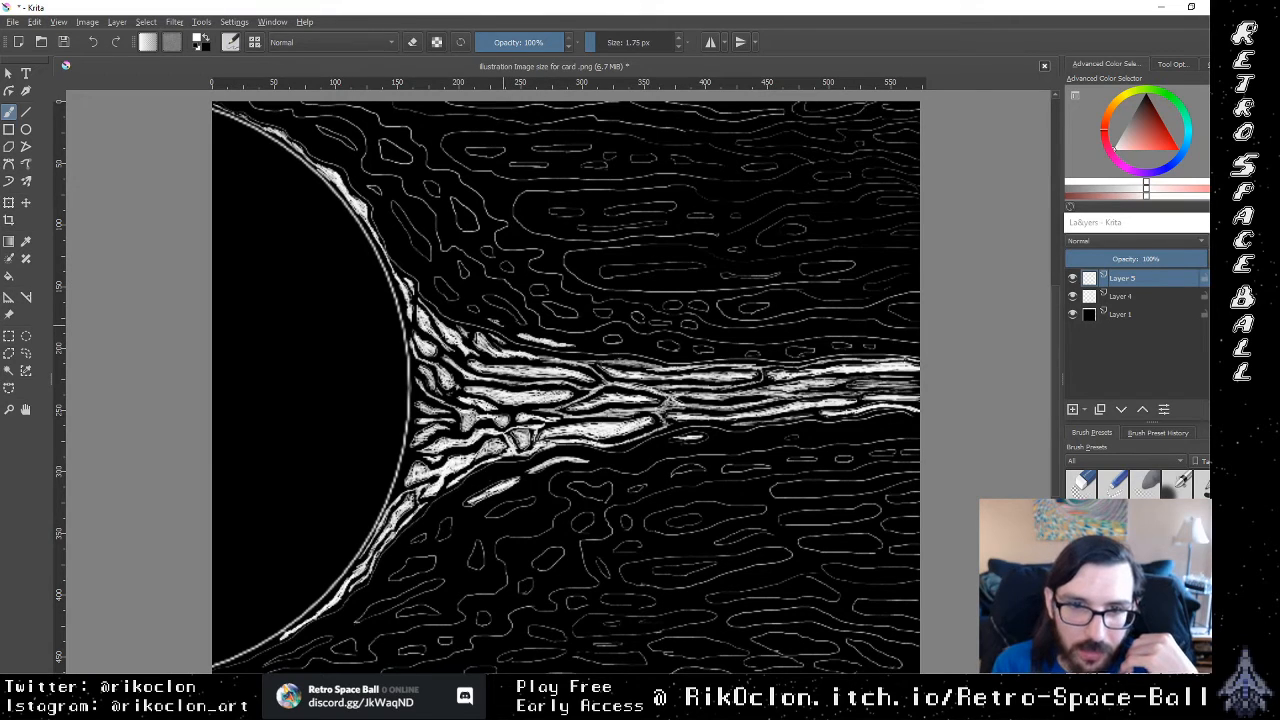
pyautogui.moveTo(496, 321); pyautogui.dragTo(447, 308)
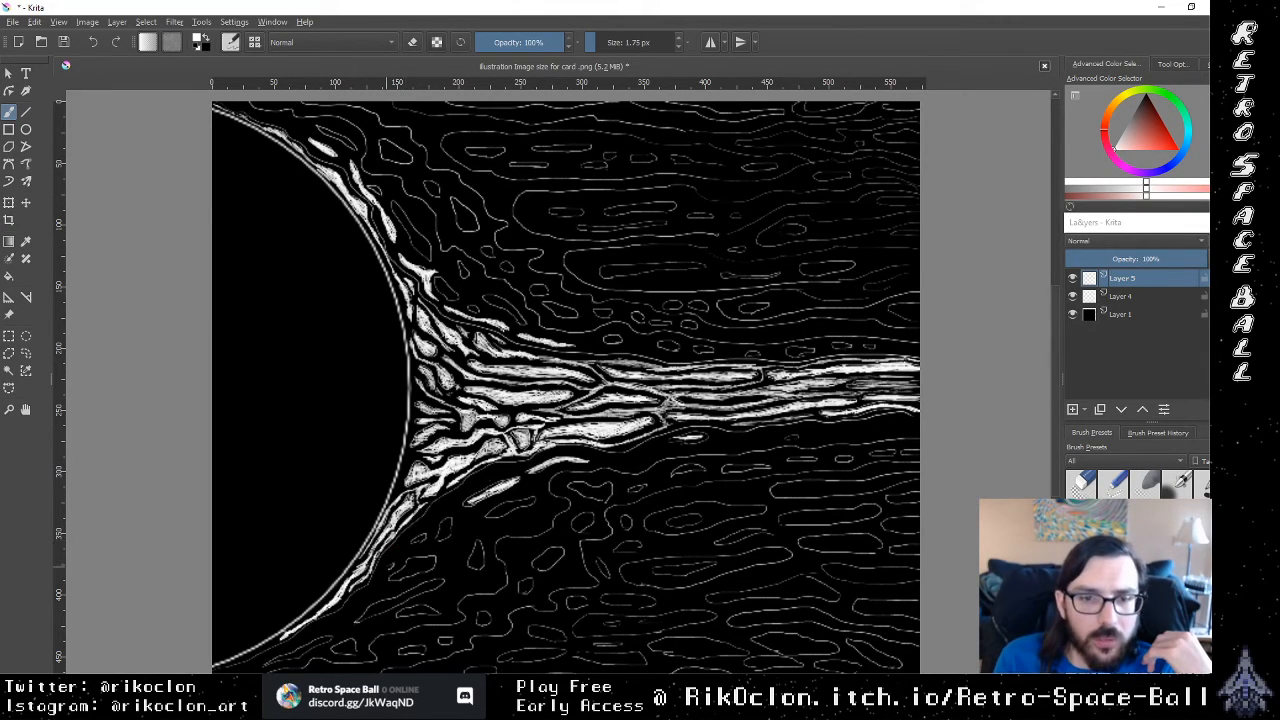
# Step: Fill the outlined cells beside the sun's lower rim and below the stream's base in white
pyautogui.moveTo(388, 567); pyautogui.dragTo(397, 550)
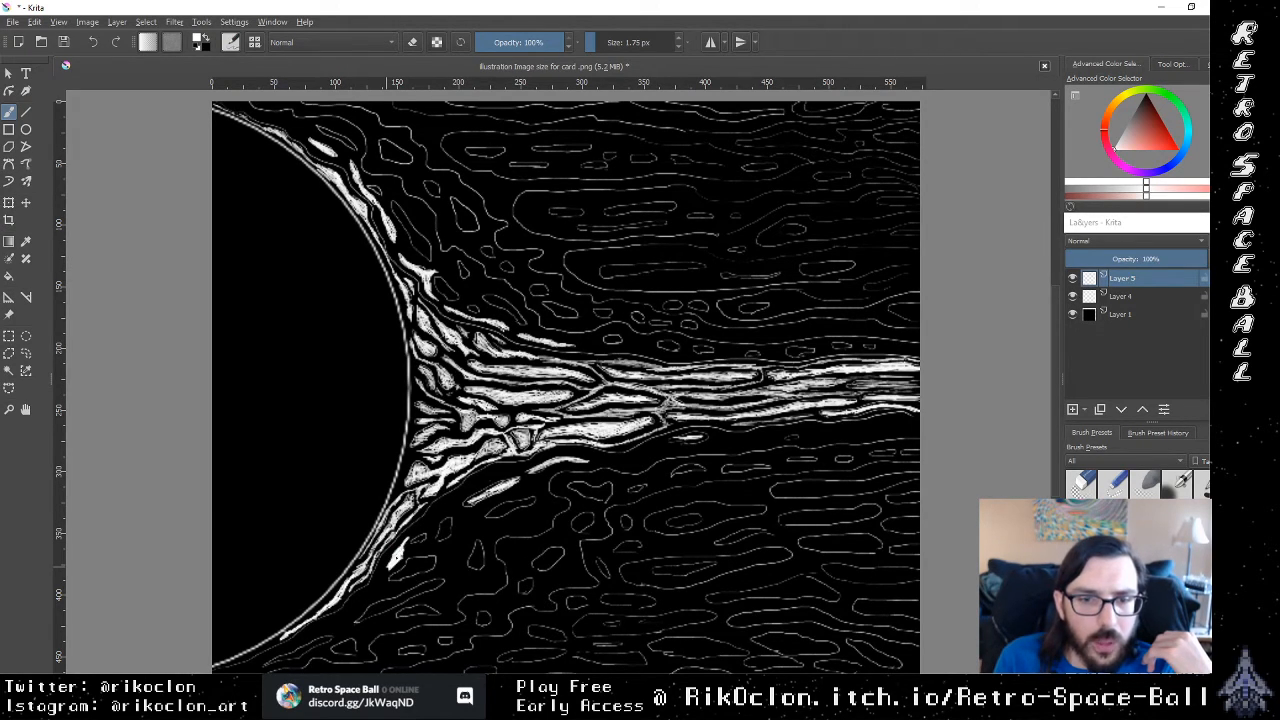
pyautogui.moveTo(435, 519)
pyautogui.mouseDown()
pyautogui.moveTo(409, 534)
pyautogui.moveTo(494, 476)
pyautogui.mouseUp()
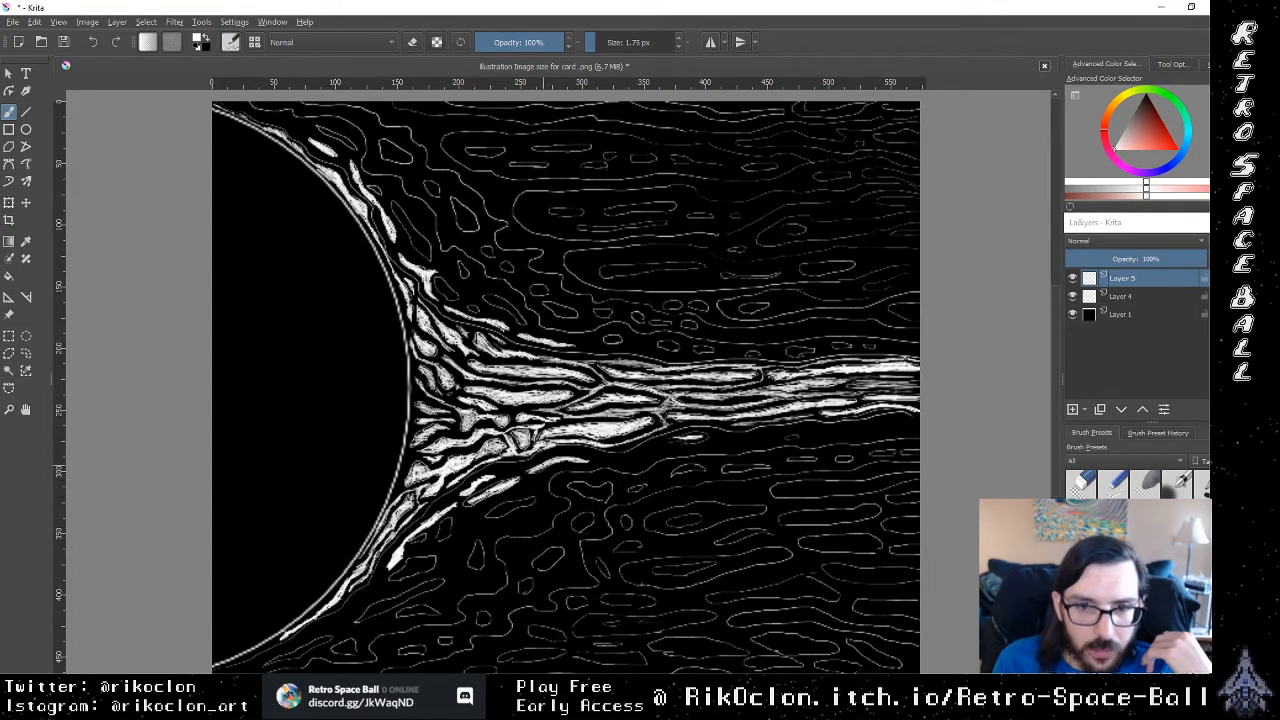
pyautogui.moveTo(503, 470); pyautogui.dragTo(515, 469)
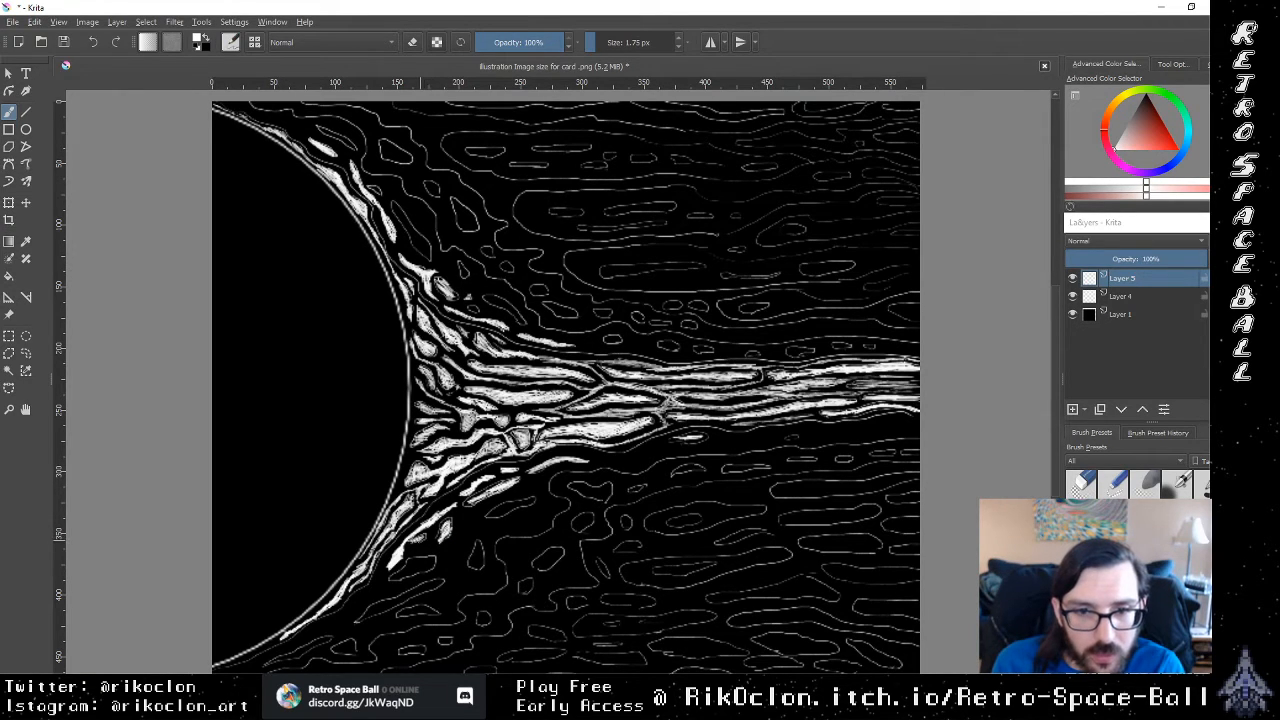
pyautogui.moveTo(395, 575)
pyautogui.mouseDown()
pyautogui.moveTo(431, 562)
pyautogui.moveTo(414, 572)
pyautogui.mouseUp()
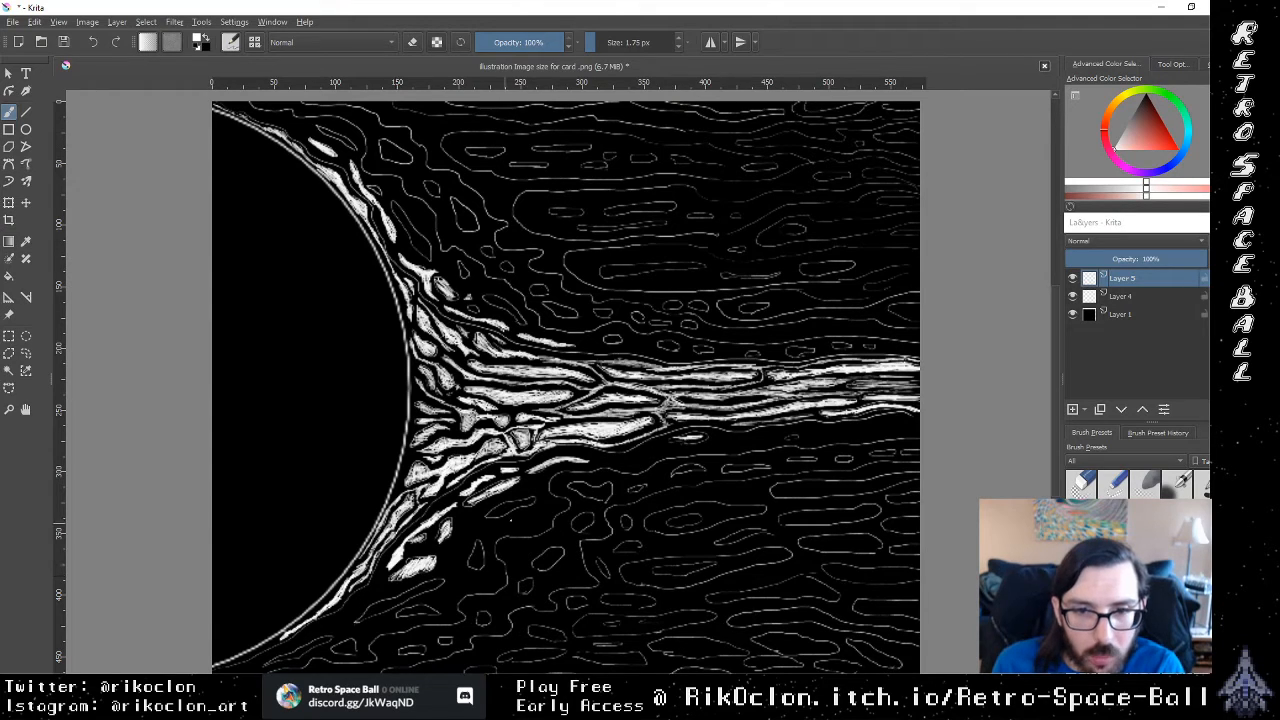
pyautogui.moveTo(508, 510)
pyautogui.mouseDown()
pyautogui.moveTo(490, 516)
pyautogui.moveTo(518, 501)
pyautogui.mouseUp()
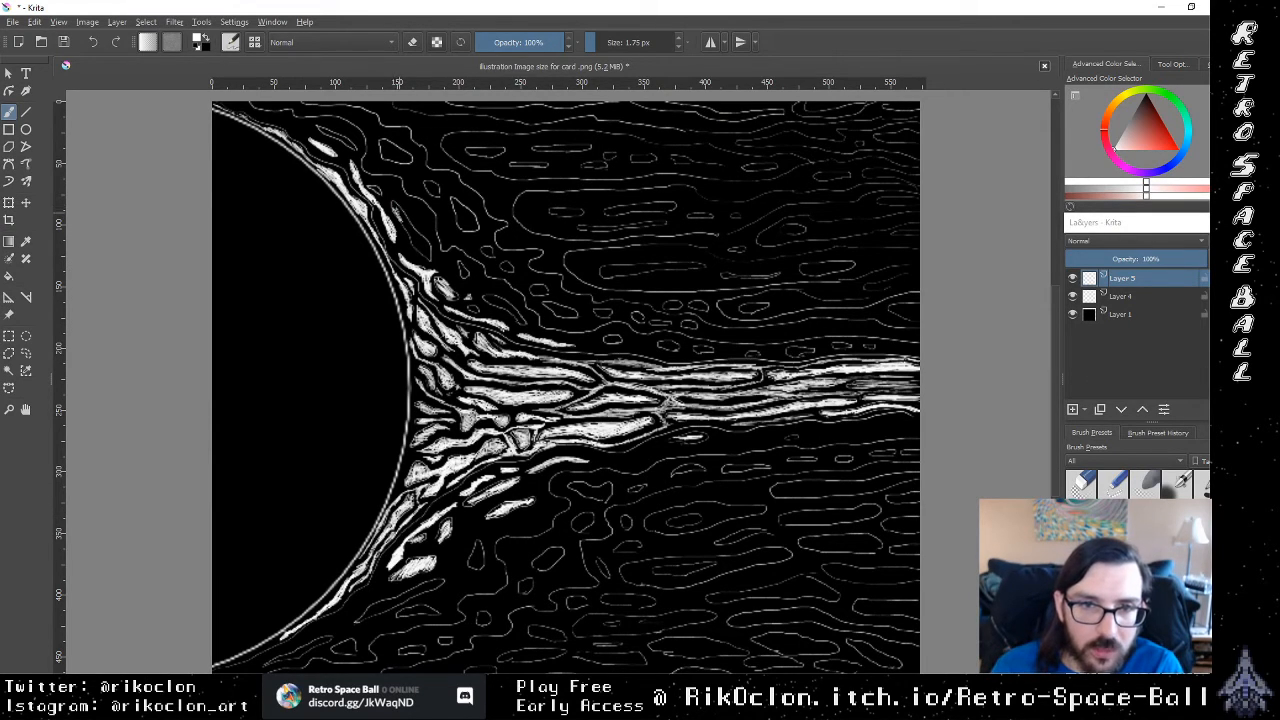
# Step: Fill the next row of outlined cells outside the sun's upper rim, down to the stream's upper side, in white
pyautogui.moveTo(397, 209)
pyautogui.mouseDown()
pyautogui.moveTo(429, 259)
pyautogui.moveTo(419, 238)
pyautogui.mouseUp()
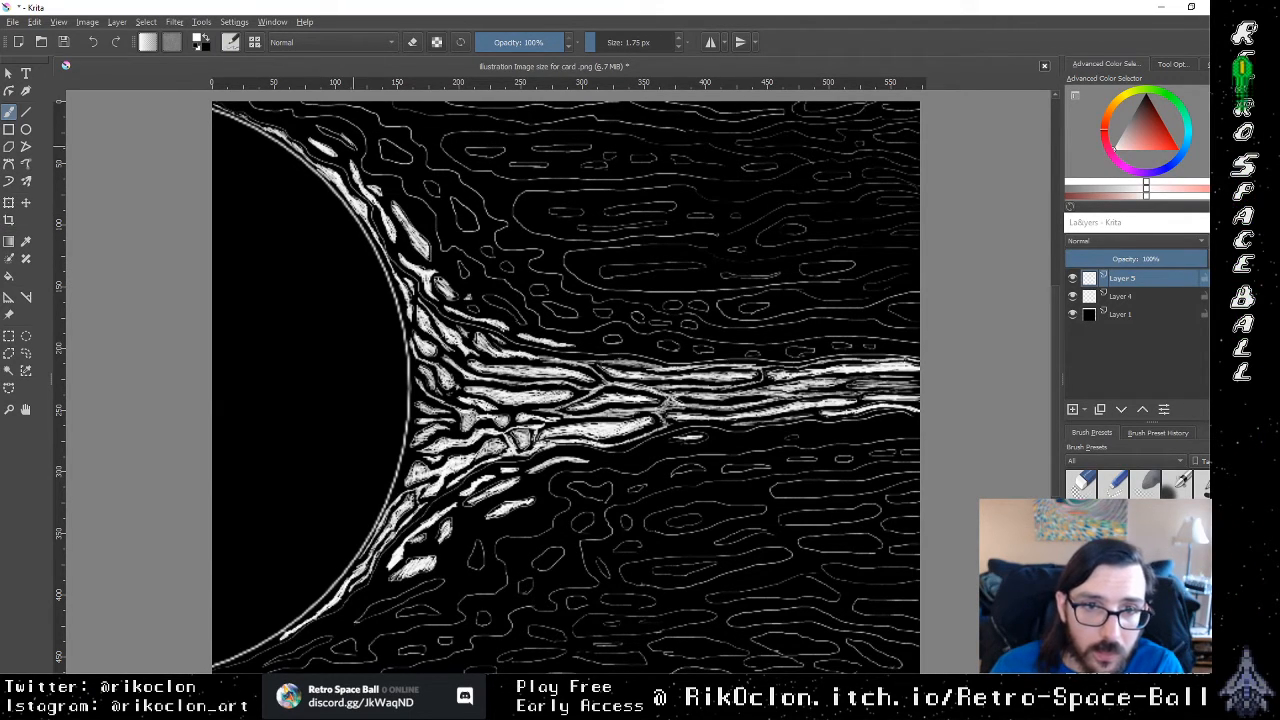
pyautogui.moveTo(320, 130); pyautogui.dragTo(338, 140)
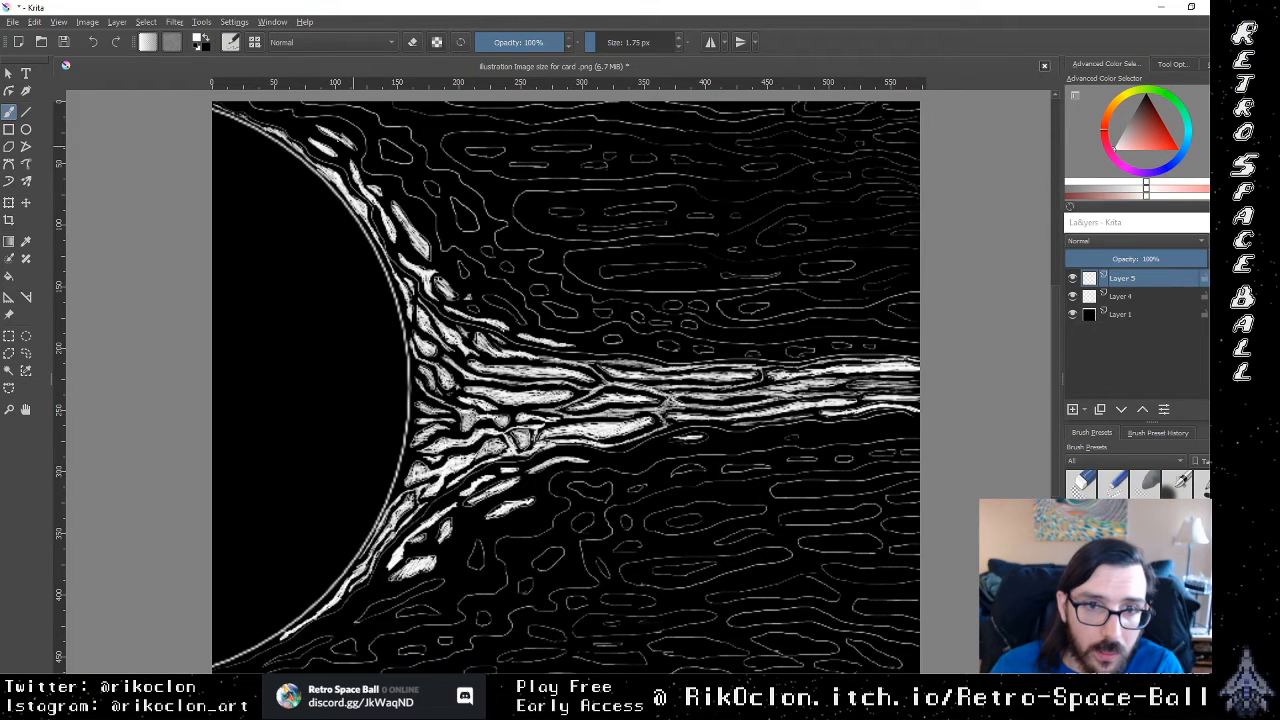
pyautogui.moveTo(461, 262); pyautogui.dragTo(465, 274)
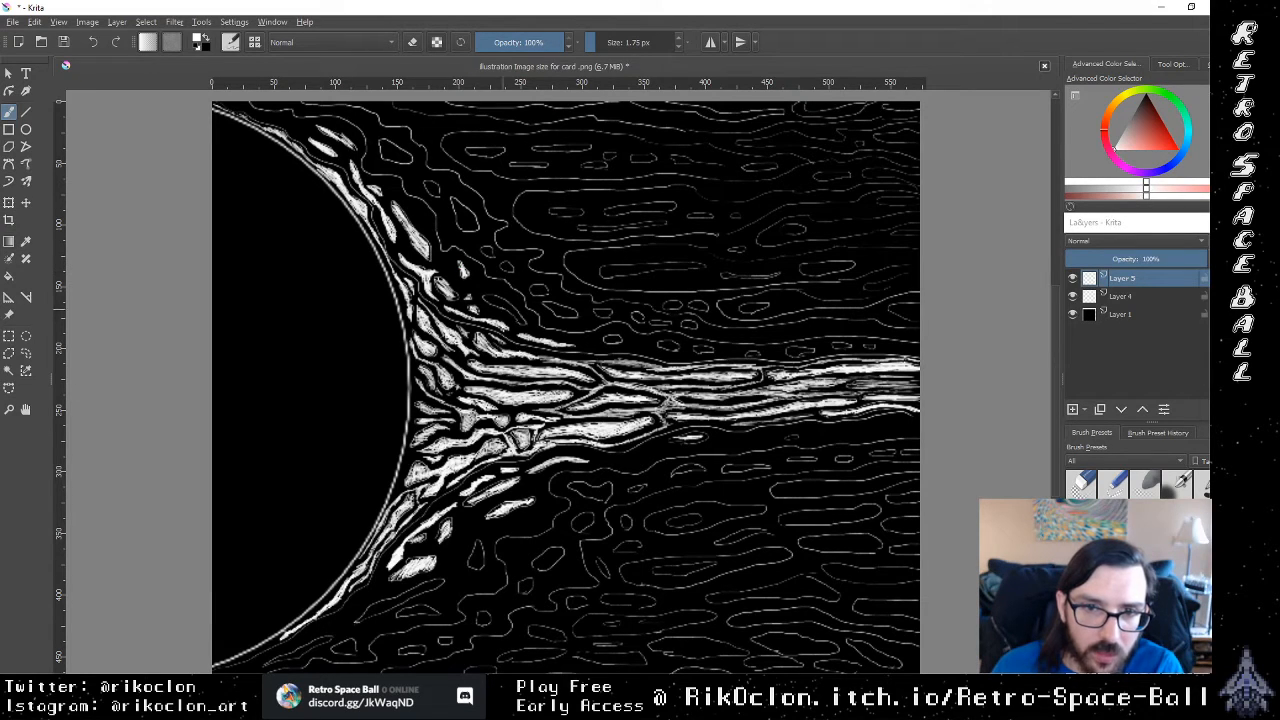
pyautogui.moveTo(486, 296); pyautogui.dragTo(522, 321)
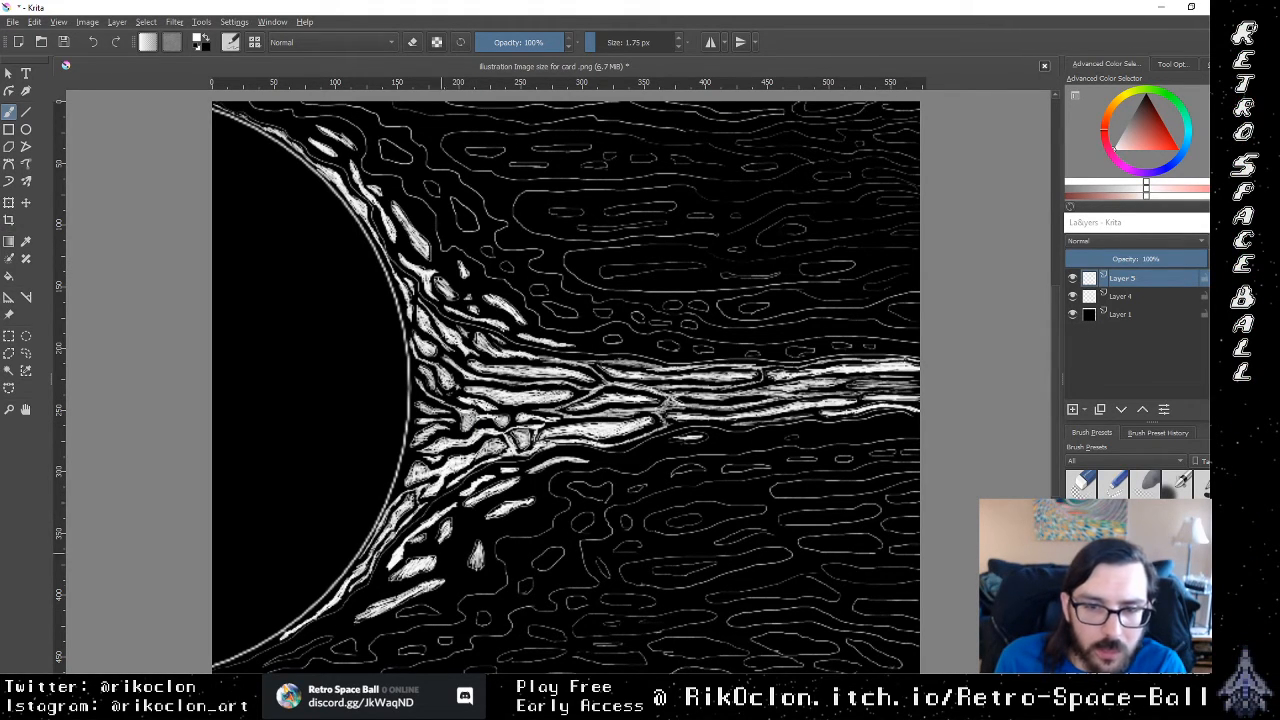
# Step: Brush white along the sun's lowest rim and fill the nearby cells along the canvas's bottom edge
pyautogui.moveTo(298, 655)
pyautogui.mouseDown()
pyautogui.moveTo(328, 639)
pyautogui.moveTo(272, 662)
pyautogui.moveTo(266, 646)
pyautogui.moveTo(236, 659)
pyautogui.mouseUp()
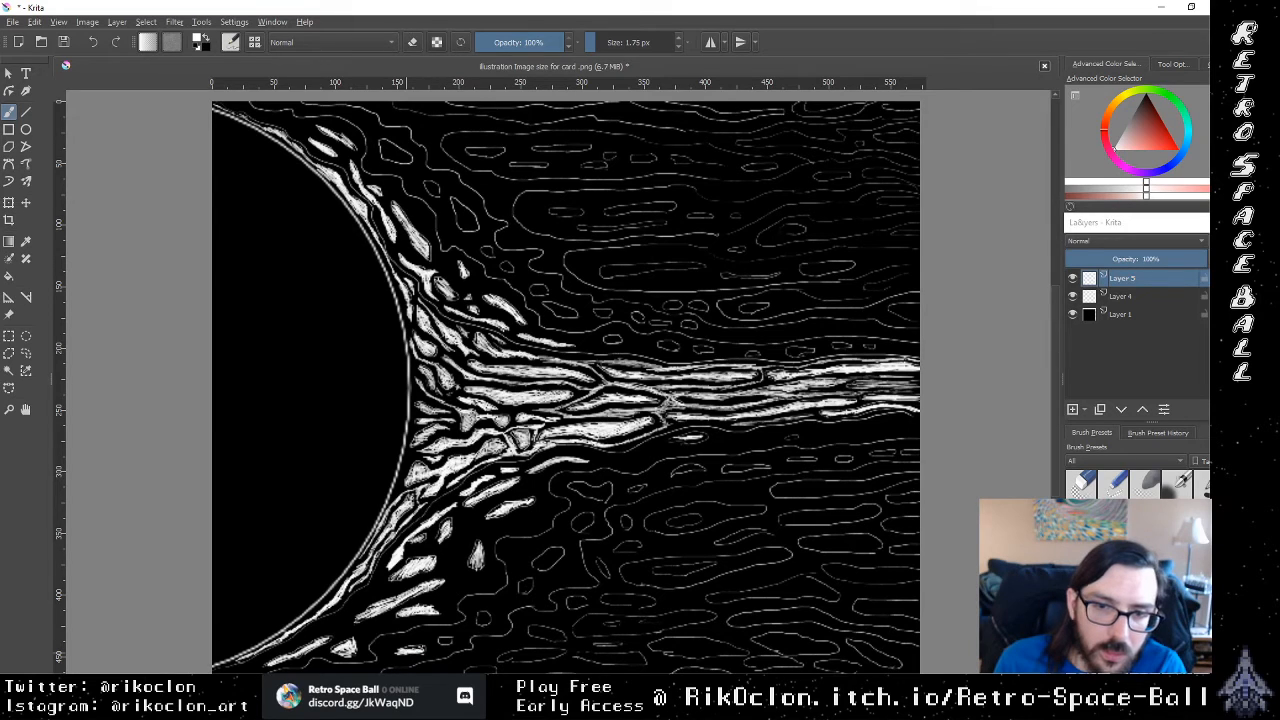
pyautogui.moveTo(411, 648)
pyautogui.mouseDown()
pyautogui.moveTo(456, 641)
pyautogui.moveTo(500, 611)
pyautogui.moveTo(482, 618)
pyautogui.mouseUp()
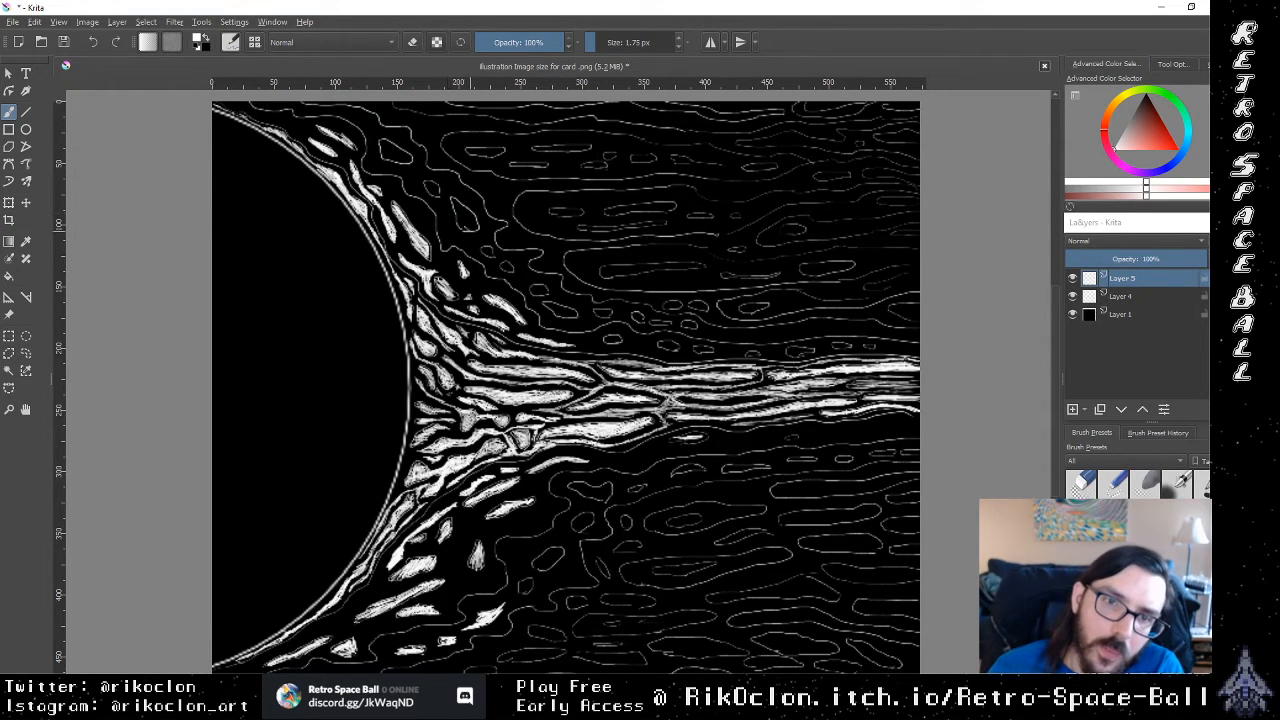
# Step: Fill the larger cells farther out from the sun's upper rim in white and add thin winding strands between them
pyautogui.moveTo(464, 228)
pyautogui.mouseDown()
pyautogui.moveTo(459, 207)
pyautogui.moveTo(478, 218)
pyautogui.moveTo(466, 231)
pyautogui.moveTo(463, 212)
pyautogui.moveTo(385, 155)
pyautogui.moveTo(402, 150)
pyautogui.moveTo(380, 136)
pyautogui.moveTo(380, 152)
pyautogui.moveTo(388, 142)
pyautogui.mouseUp()
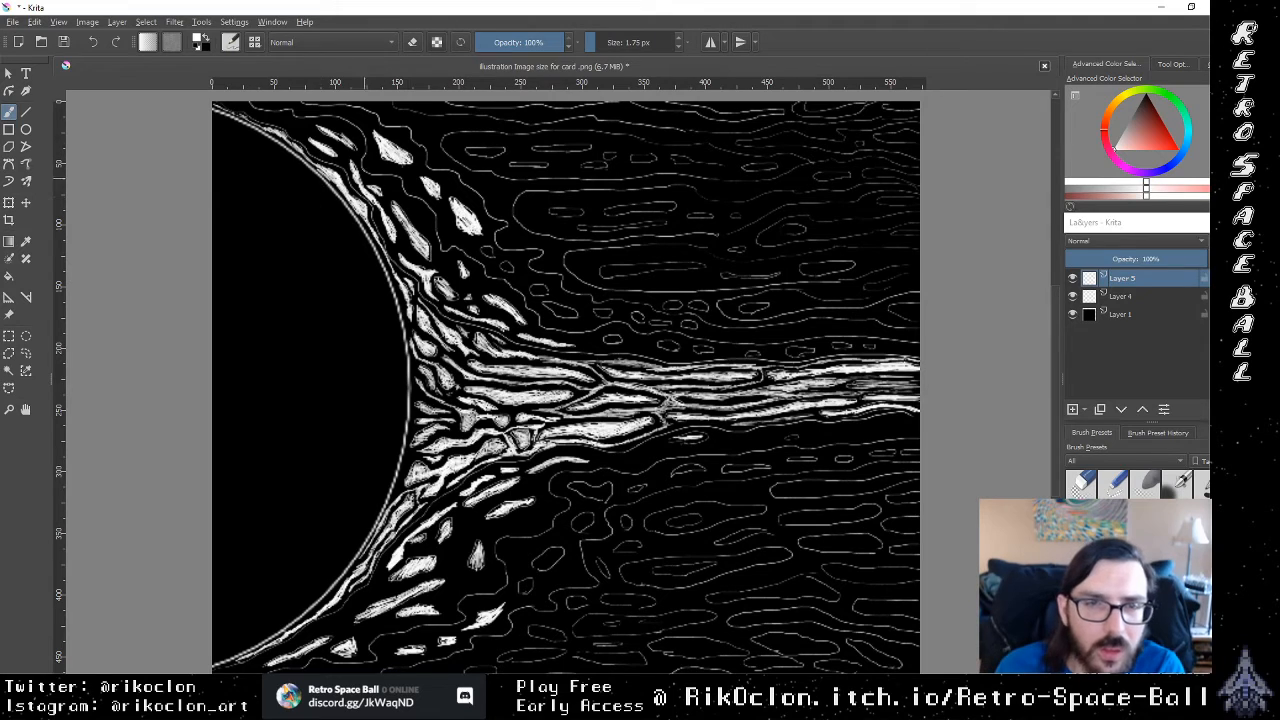
pyautogui.moveTo(371, 163); pyautogui.dragTo(372, 165)
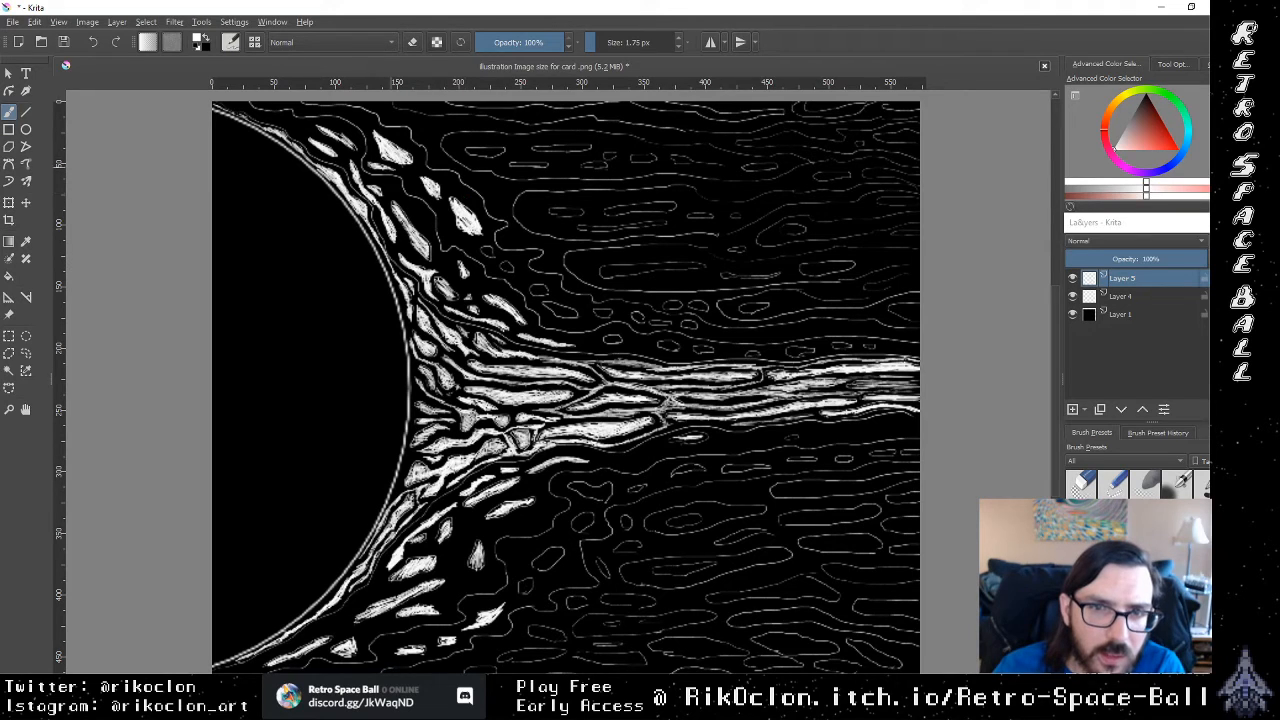
pyautogui.moveTo(415, 189); pyautogui.dragTo(414, 184)
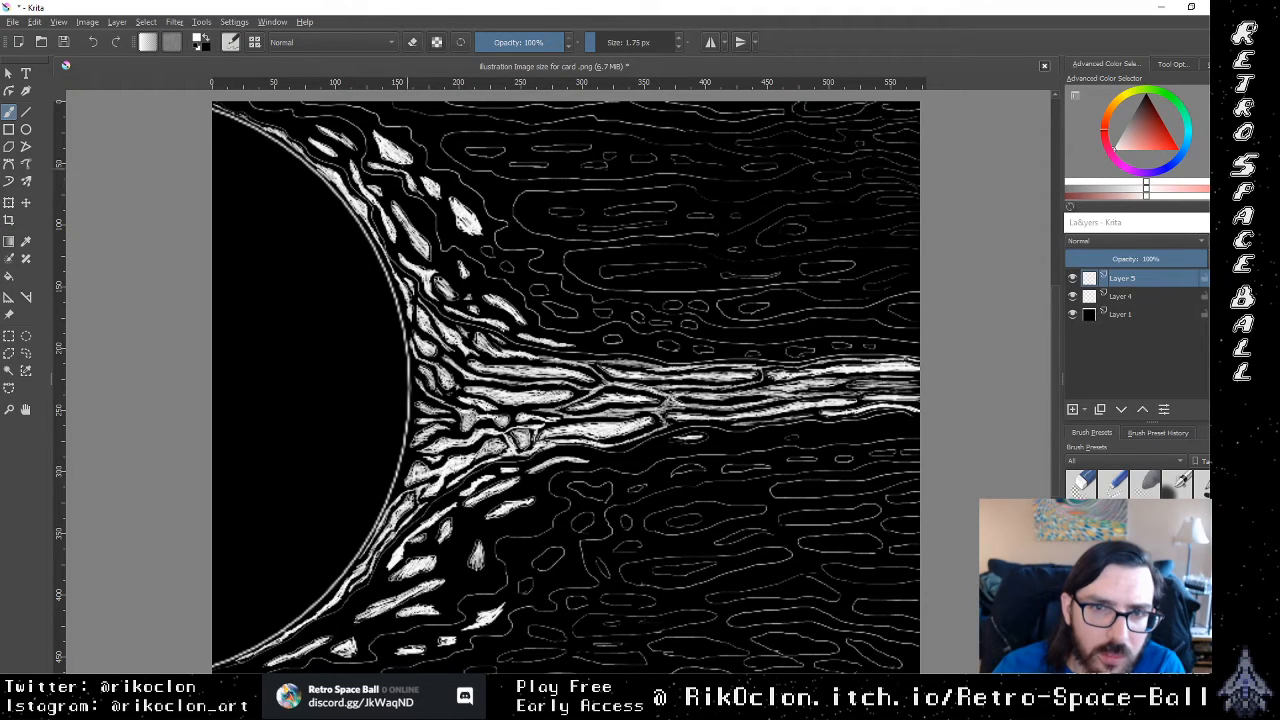
pyautogui.moveTo(397, 187); pyautogui.dragTo(389, 186)
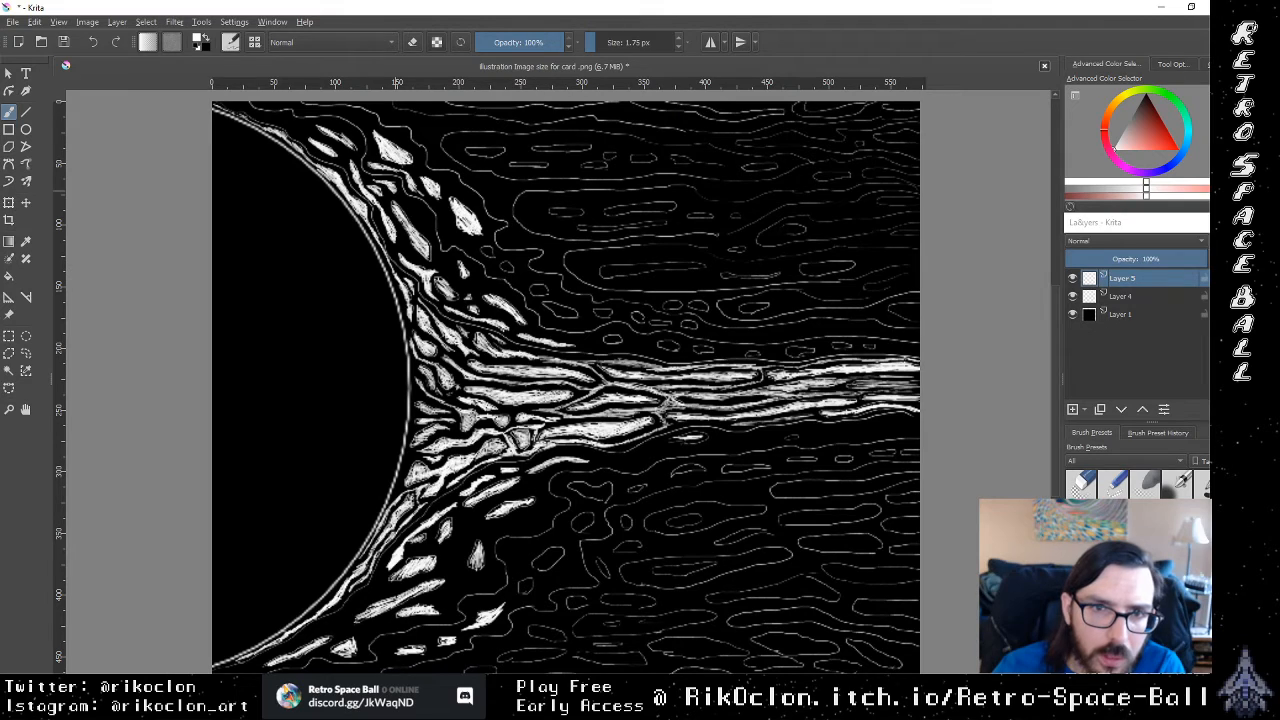
pyautogui.moveTo(380, 184); pyautogui.dragTo(367, 179)
pyautogui.moveTo(419, 213)
pyautogui.mouseDown()
pyautogui.moveTo(424, 222)
pyautogui.moveTo(414, 208)
pyautogui.mouseUp()
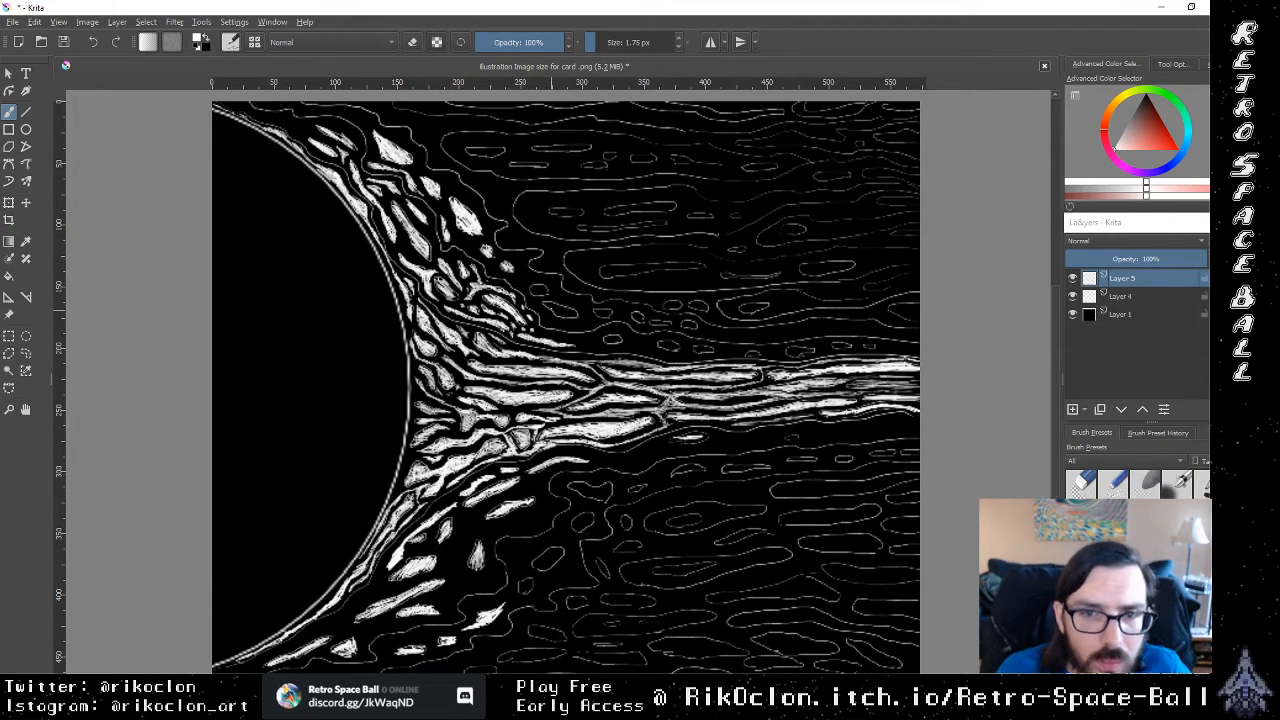
# Step: Fill the outlined cells above the stream's first half in white, following its upper edge away from the sun
pyautogui.moveTo(552, 308); pyautogui.dragTo(572, 320)
pyautogui.moveTo(568, 312)
pyautogui.mouseDown()
pyautogui.moveTo(578, 320)
pyautogui.moveTo(543, 295)
pyautogui.mouseUp()
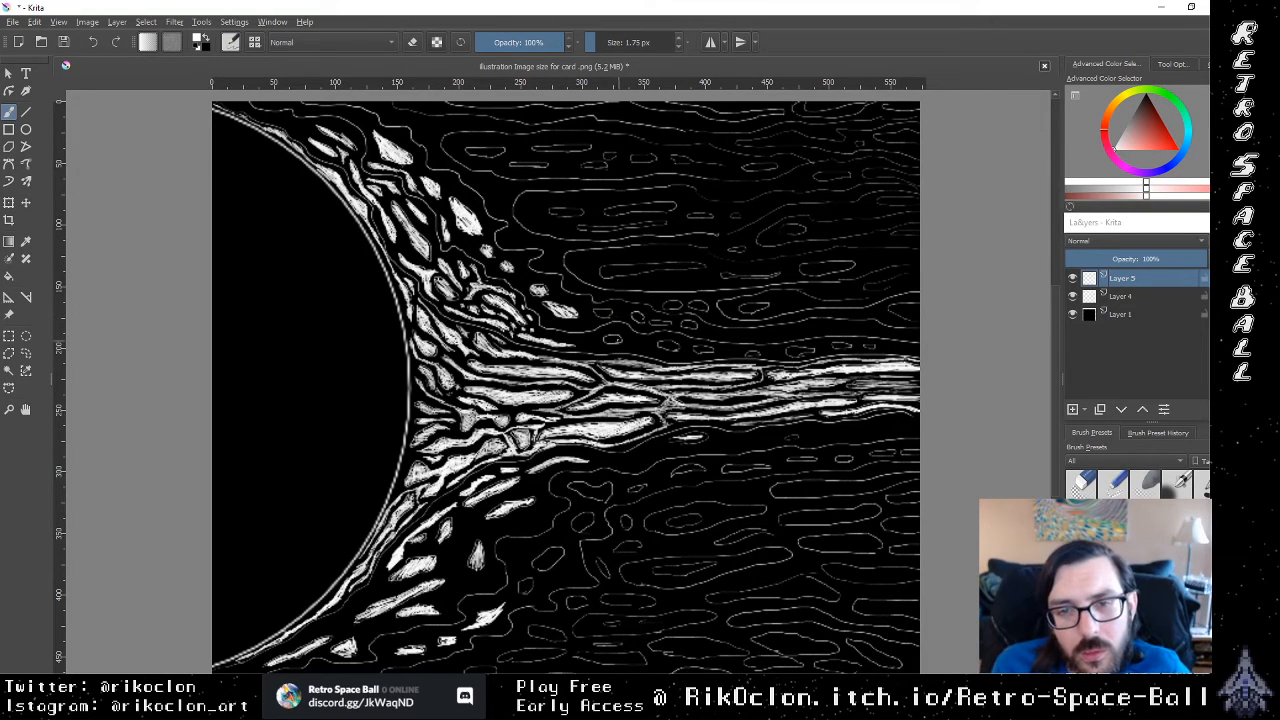
pyautogui.moveTo(616, 338)
pyautogui.mouseDown()
pyautogui.moveTo(586, 341)
pyautogui.moveTo(638, 345)
pyautogui.mouseUp()
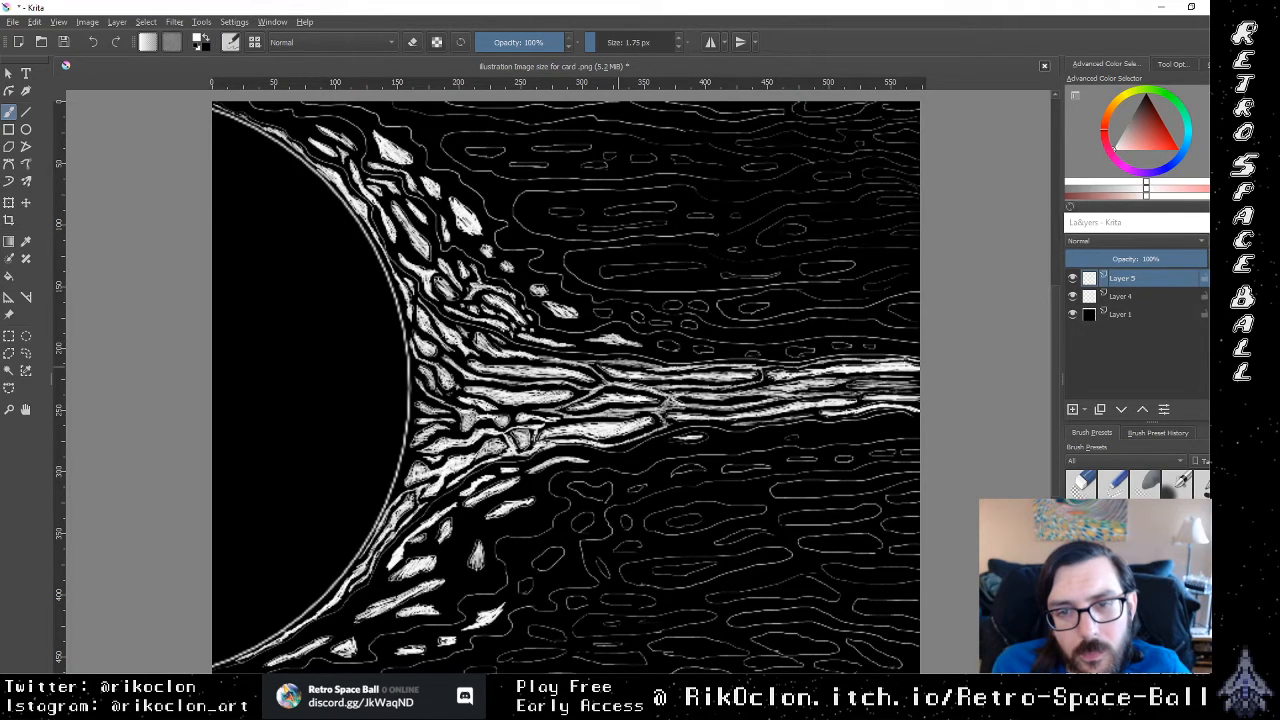
# Step: Brush a curved white strand through the cells just below mid-stream and fill the small cell above the stream
pyautogui.moveTo(613, 459); pyautogui.dragTo(621, 462)
pyautogui.moveTo(616, 460); pyautogui.dragTo(630, 461)
pyautogui.moveTo(620, 460); pyautogui.dragTo(634, 465)
pyautogui.moveTo(624, 460); pyautogui.dragTo(650, 454)
pyautogui.moveTo(637, 459); pyautogui.dragTo(668, 448)
pyautogui.moveTo(656, 451); pyautogui.dragTo(670, 447)
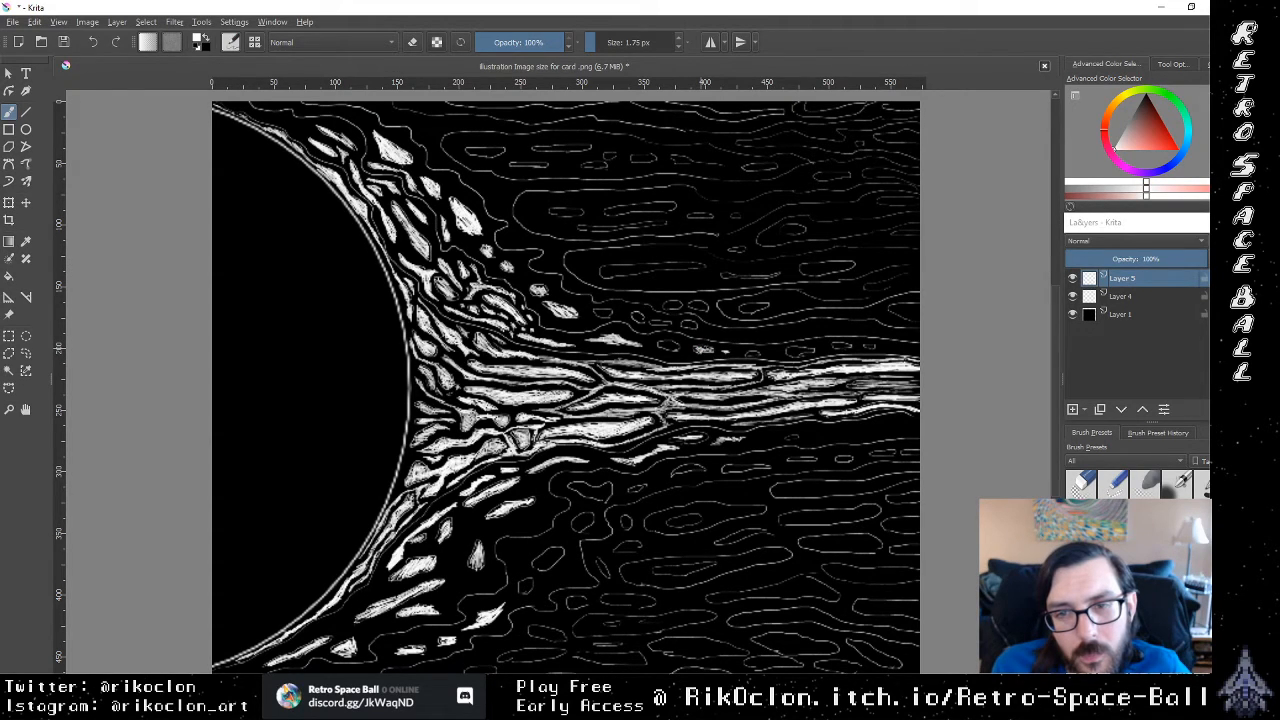
pyautogui.moveTo(695, 349); pyautogui.dragTo(707, 350)
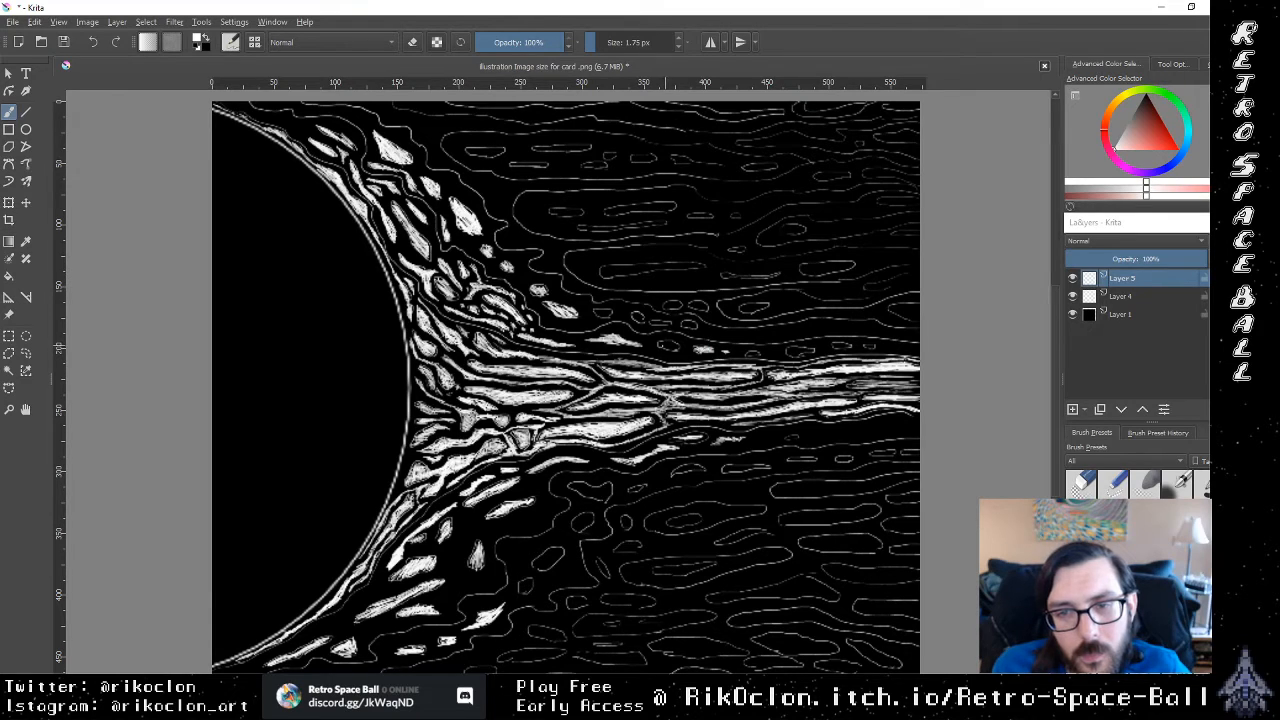
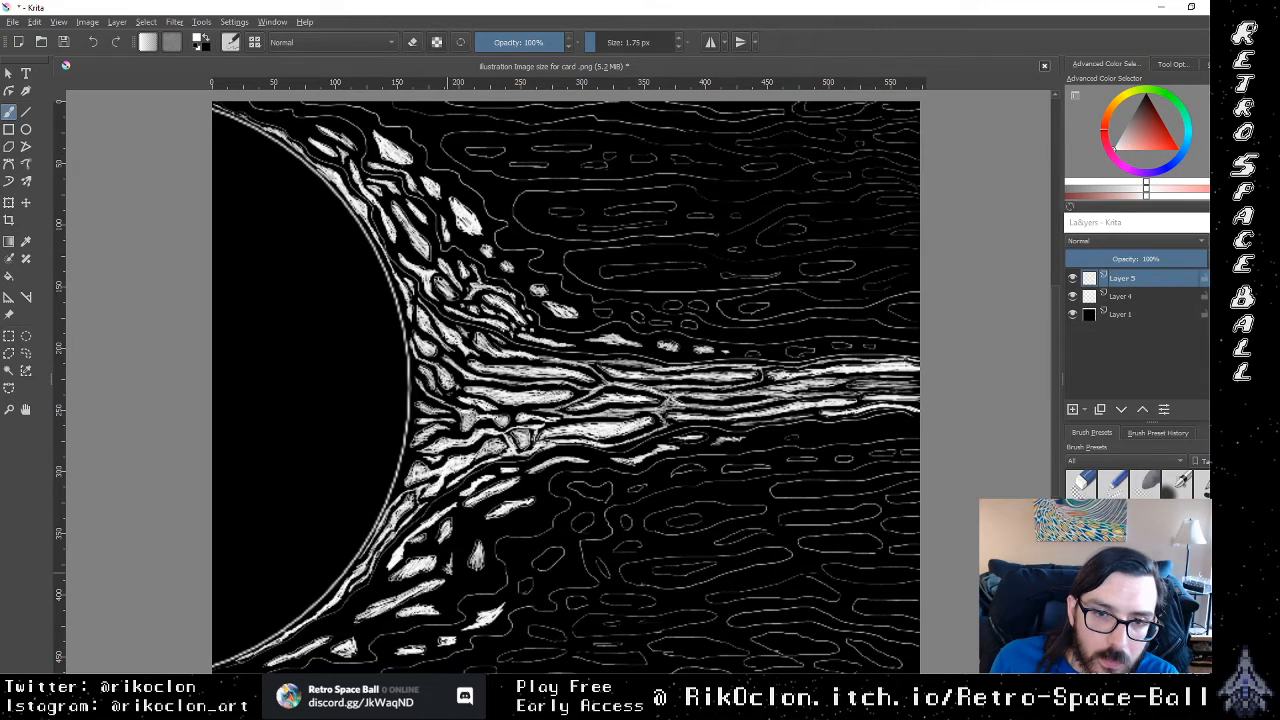
# Step: Fill the gaps between the cells off the sun's lower rim with white, joining them into a branching web
pyautogui.moveTo(459, 547); pyautogui.dragTo(453, 561)
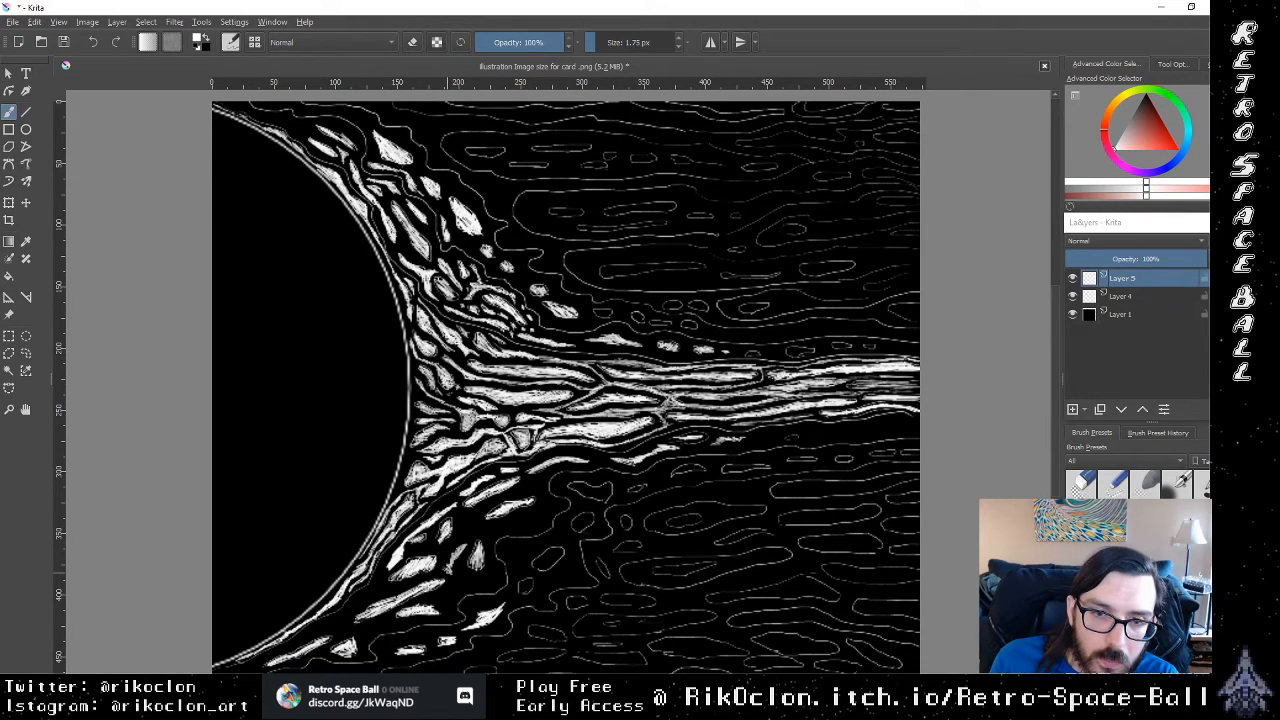
pyautogui.moveTo(466, 539); pyautogui.dragTo(458, 547)
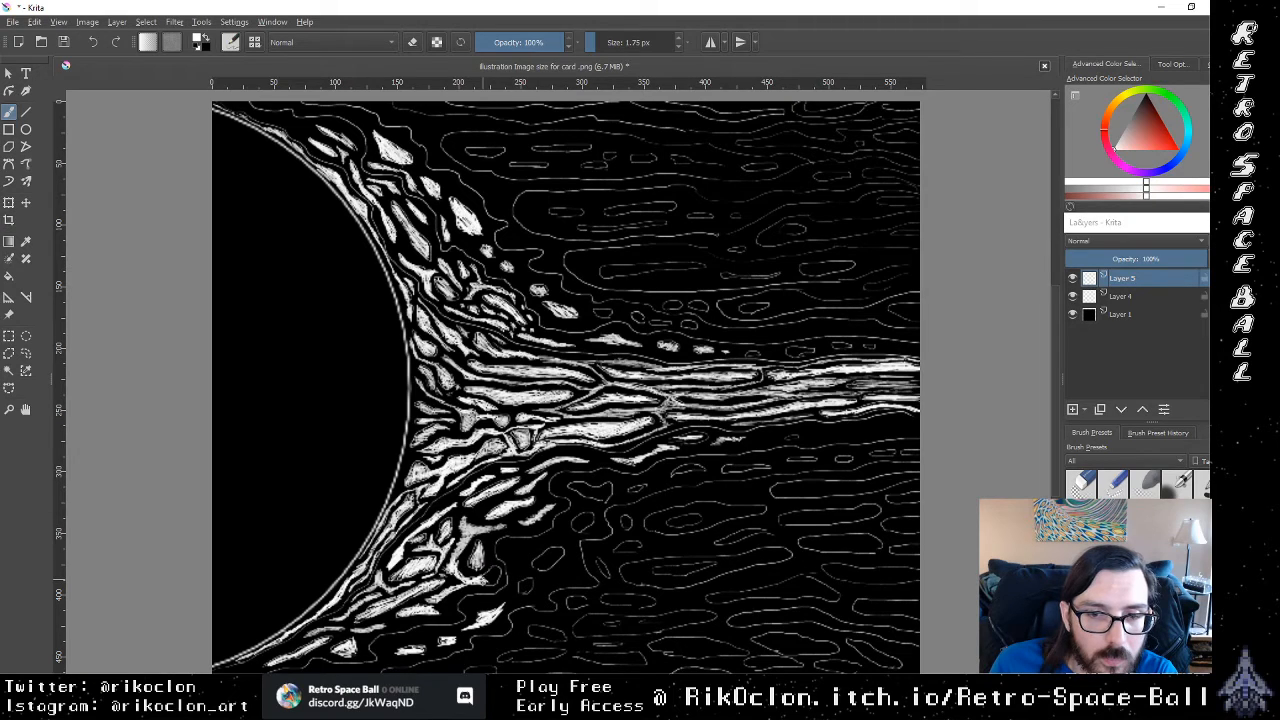
pyautogui.moveTo(488, 574)
pyautogui.mouseDown()
pyautogui.moveTo(493, 584)
pyautogui.moveTo(488, 570)
pyautogui.moveTo(491, 583)
pyautogui.moveTo(466, 587)
pyautogui.mouseUp()
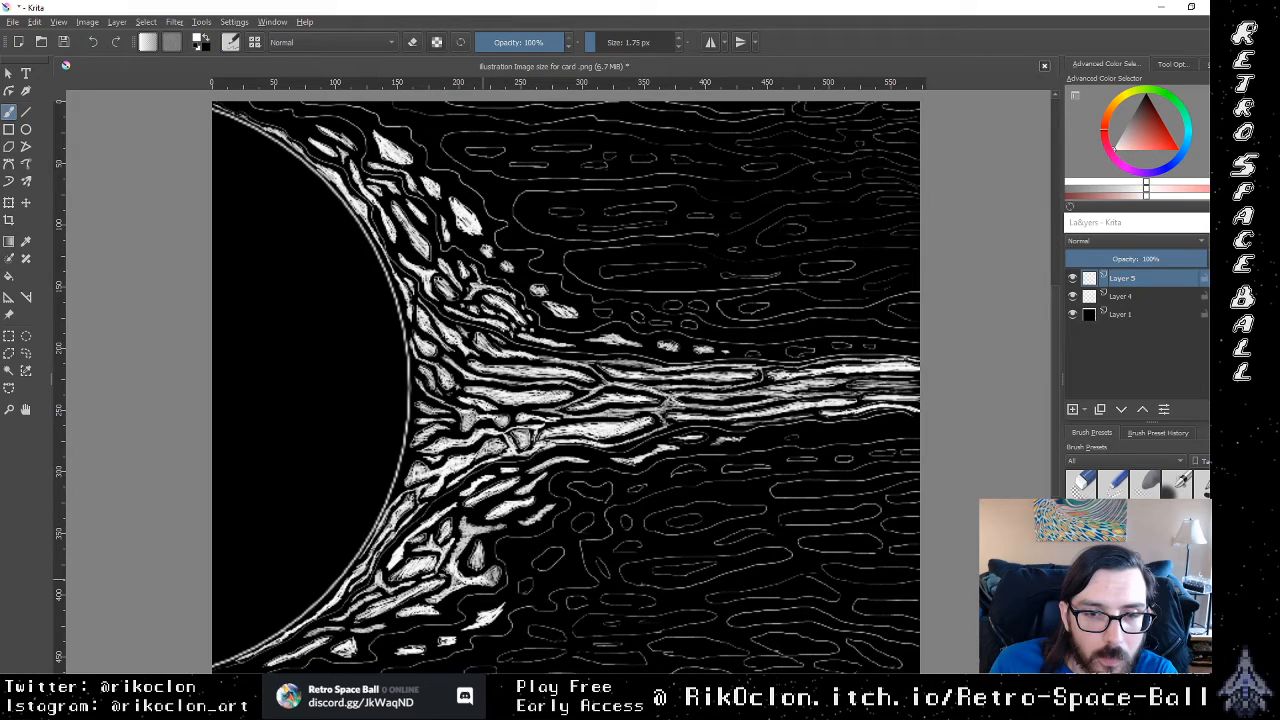
pyautogui.moveTo(460, 551)
pyautogui.mouseDown()
pyautogui.moveTo(456, 563)
pyautogui.moveTo(457, 493)
pyautogui.moveTo(433, 507)
pyautogui.mouseUp()
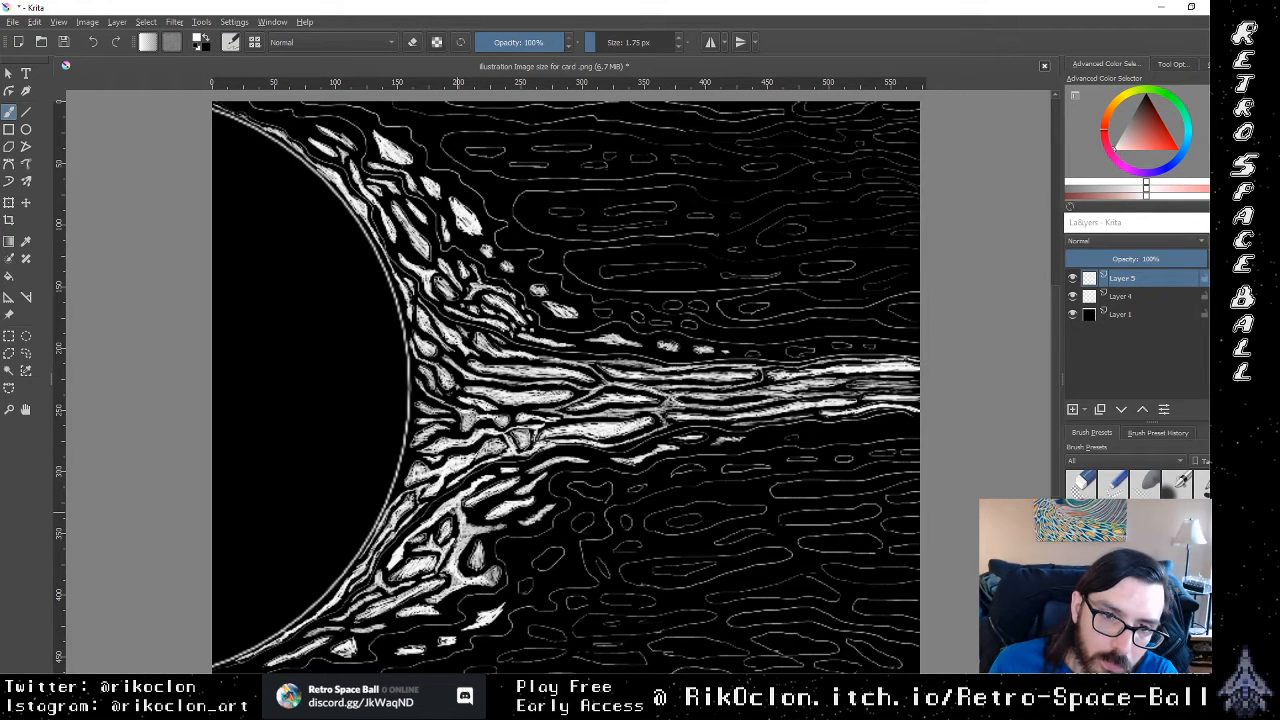
pyautogui.moveTo(455, 515)
pyautogui.mouseDown()
pyautogui.moveTo(446, 509)
pyautogui.moveTo(454, 546)
pyautogui.moveTo(409, 583)
pyautogui.moveTo(441, 579)
pyautogui.mouseUp()
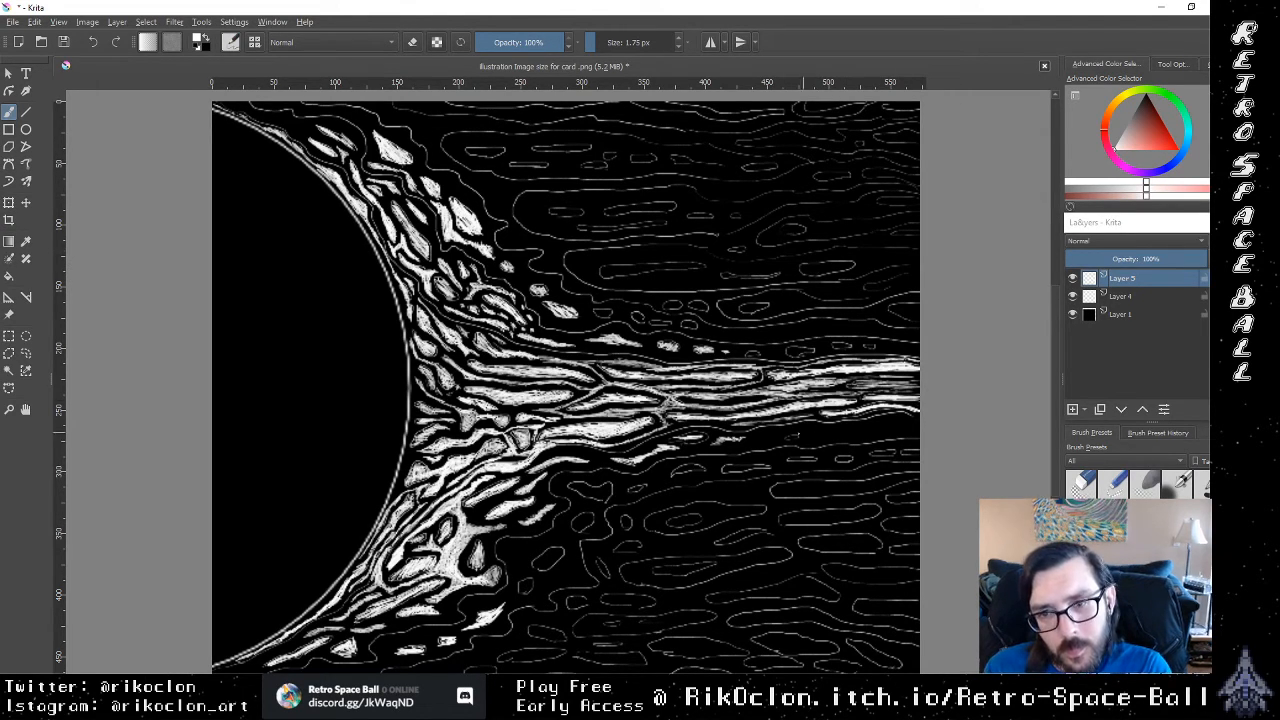
# Step: Brush broken white strands along the lower and upper edges of the stream's far half
pyautogui.moveTo(786, 438); pyautogui.dragTo(825, 430)
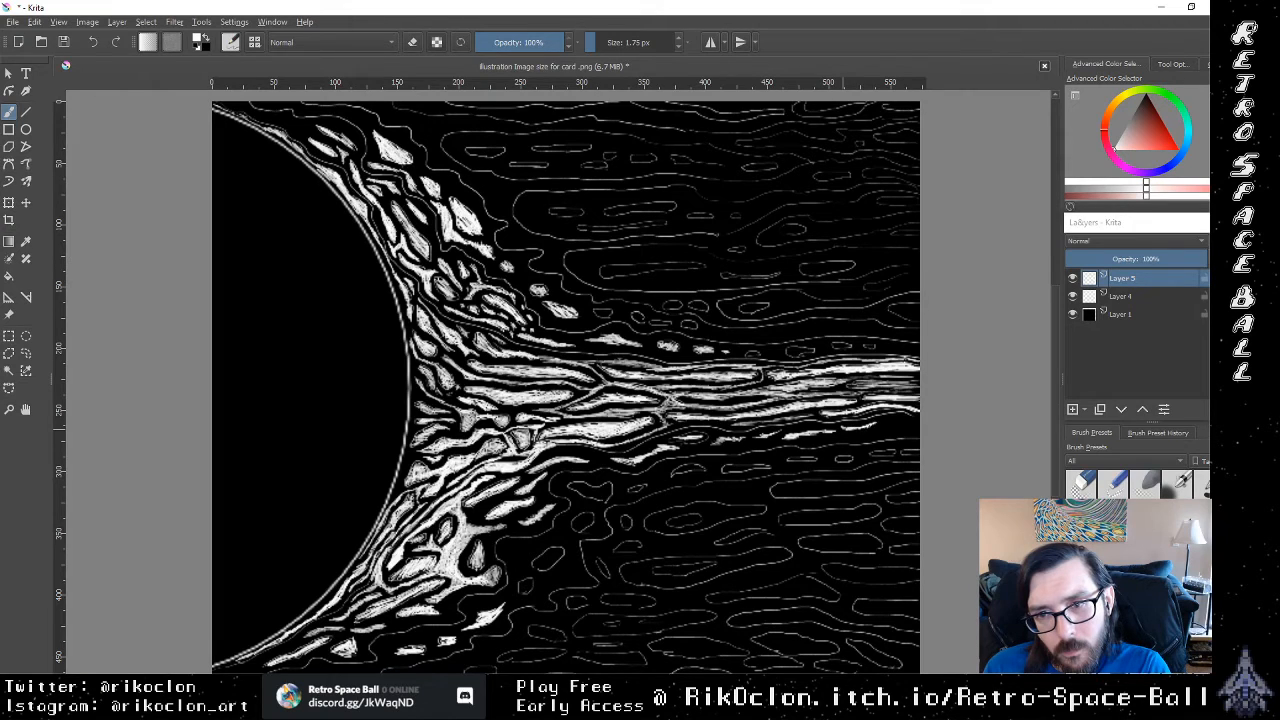
pyautogui.moveTo(738, 353); pyautogui.dragTo(906, 351)
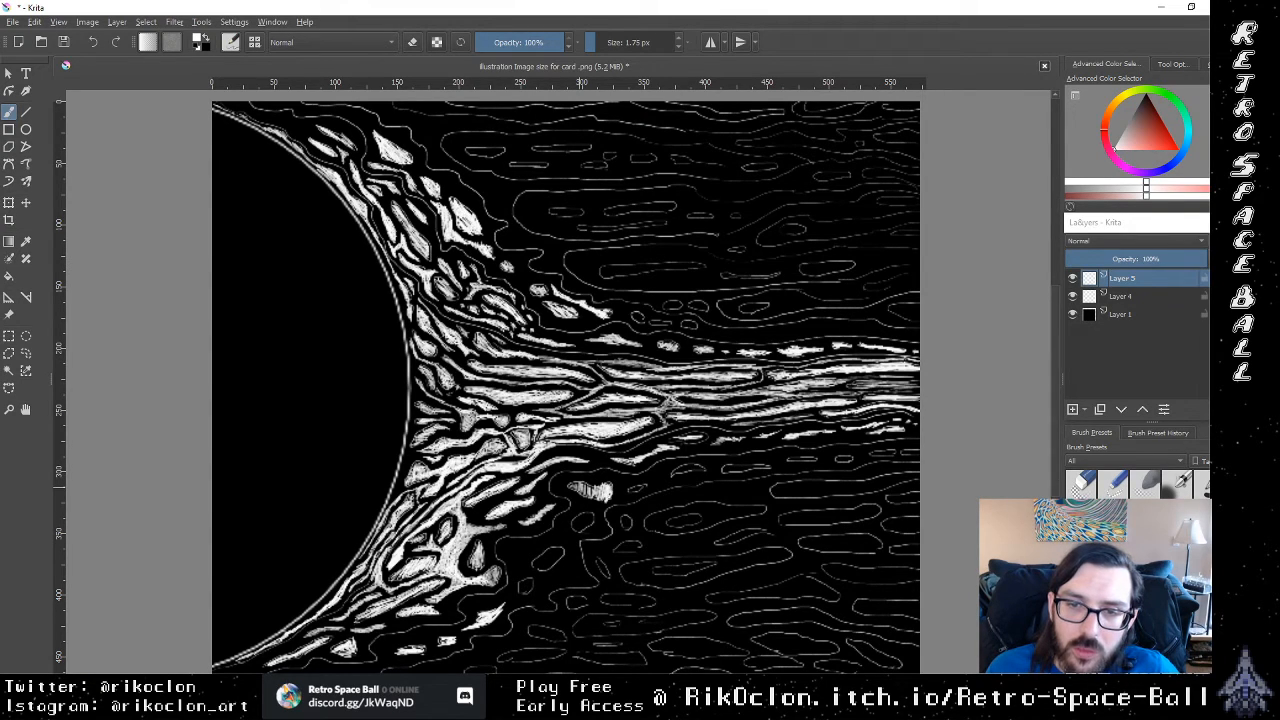
# Step: Fill the outer cells below the stream's start in white and join them into one curved, branching shape
pyautogui.moveTo(598, 489)
pyautogui.mouseDown()
pyautogui.moveTo(577, 486)
pyautogui.moveTo(599, 496)
pyautogui.moveTo(587, 490)
pyautogui.mouseUp()
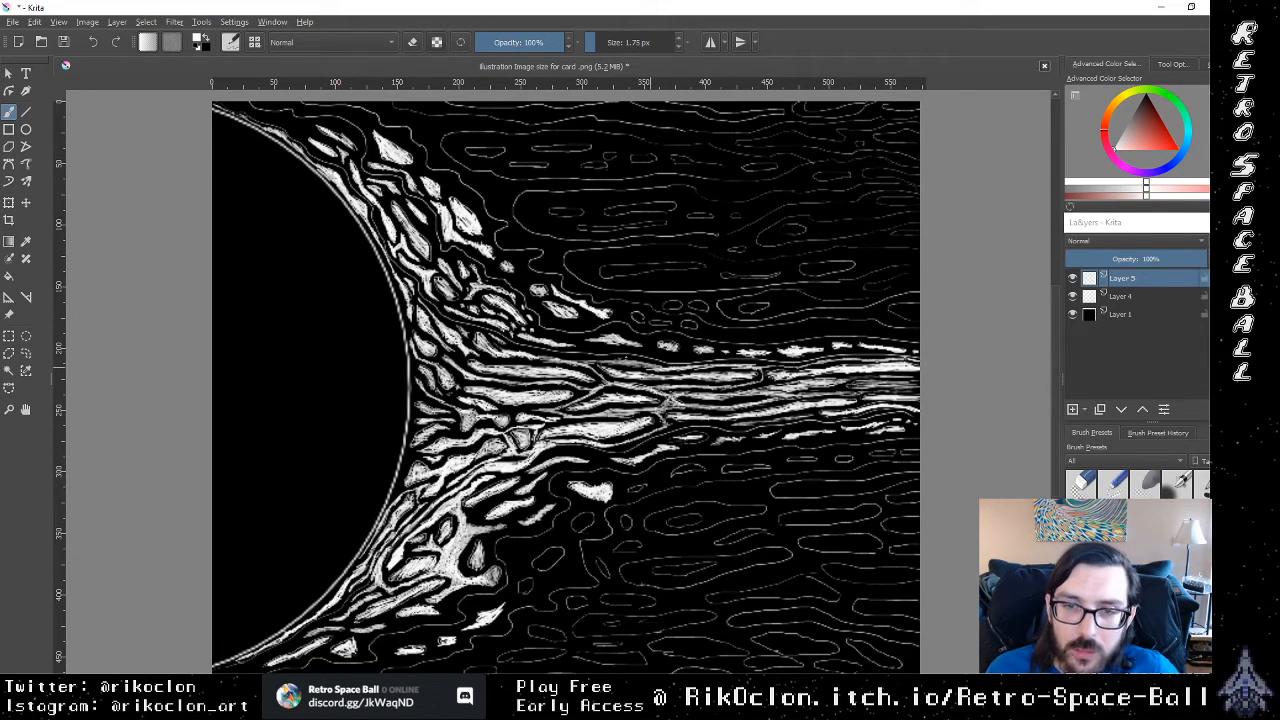
pyautogui.moveTo(550, 566)
pyautogui.mouseDown()
pyautogui.moveTo(537, 556)
pyautogui.moveTo(559, 547)
pyautogui.mouseUp()
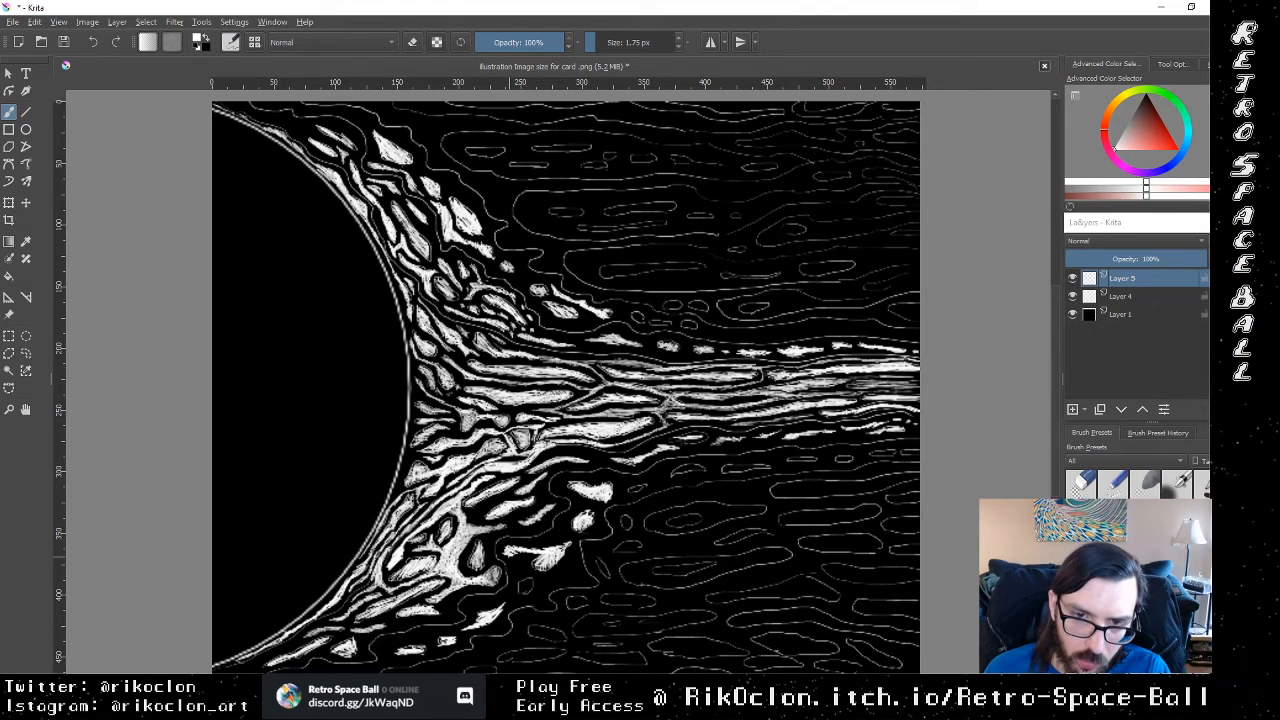
pyautogui.moveTo(579, 529); pyautogui.dragTo(570, 543)
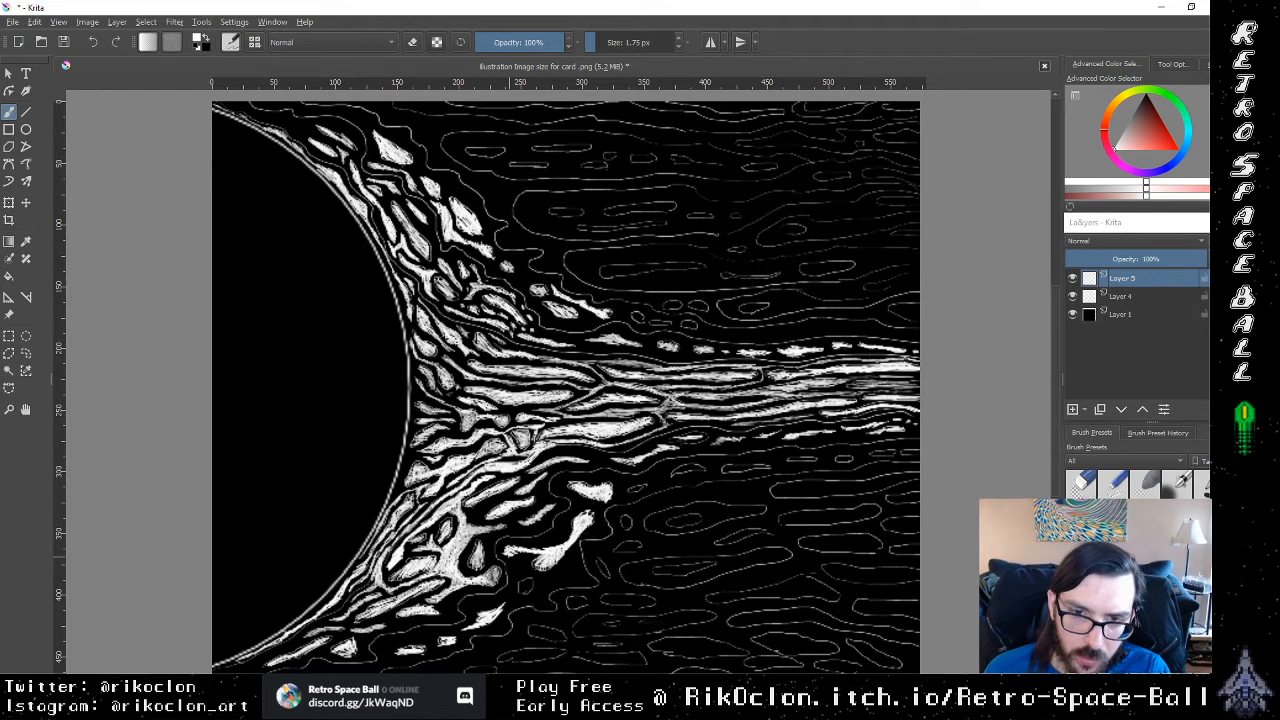
pyautogui.moveTo(549, 546); pyautogui.dragTo(521, 547)
pyautogui.moveTo(541, 544); pyautogui.dragTo(514, 547)
pyautogui.moveTo(522, 546); pyautogui.dragTo(509, 554)
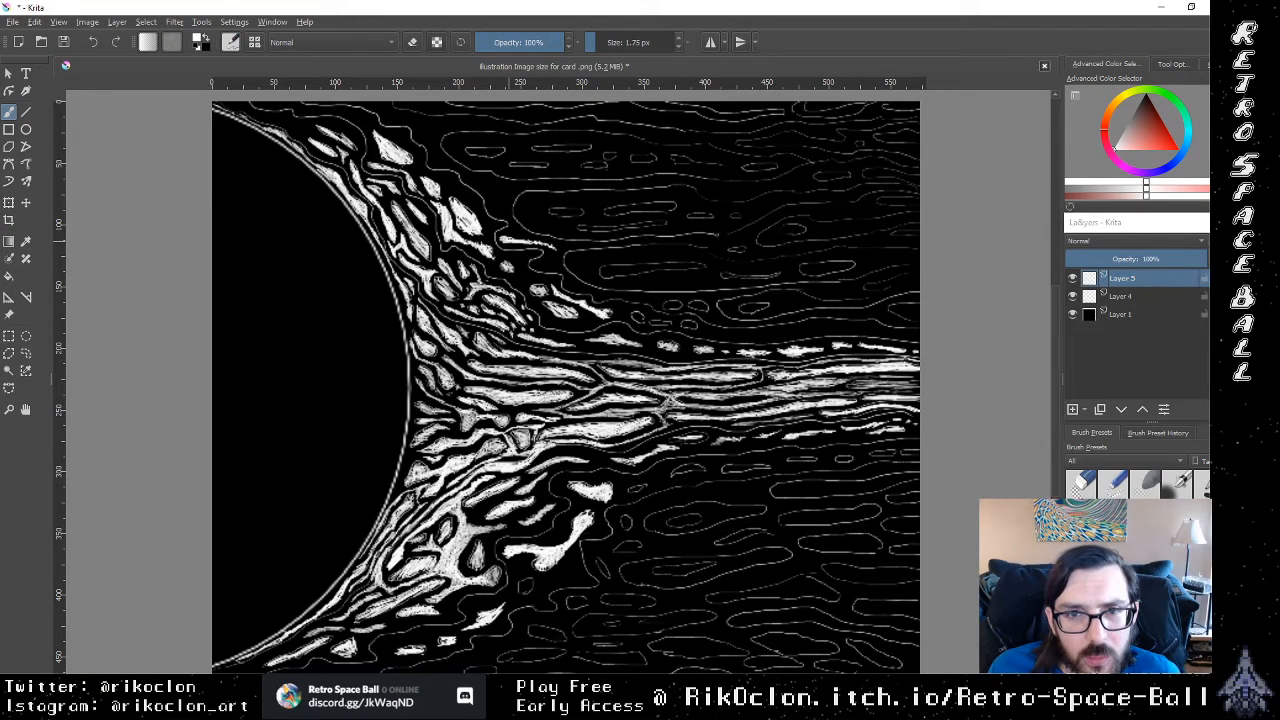
# Step: Paint a jagged, branching white strand along the outer edge of the cells off the sun's upper rim
pyautogui.moveTo(556, 247)
pyautogui.mouseDown()
pyautogui.moveTo(540, 263)
pyautogui.moveTo(557, 265)
pyautogui.mouseUp()
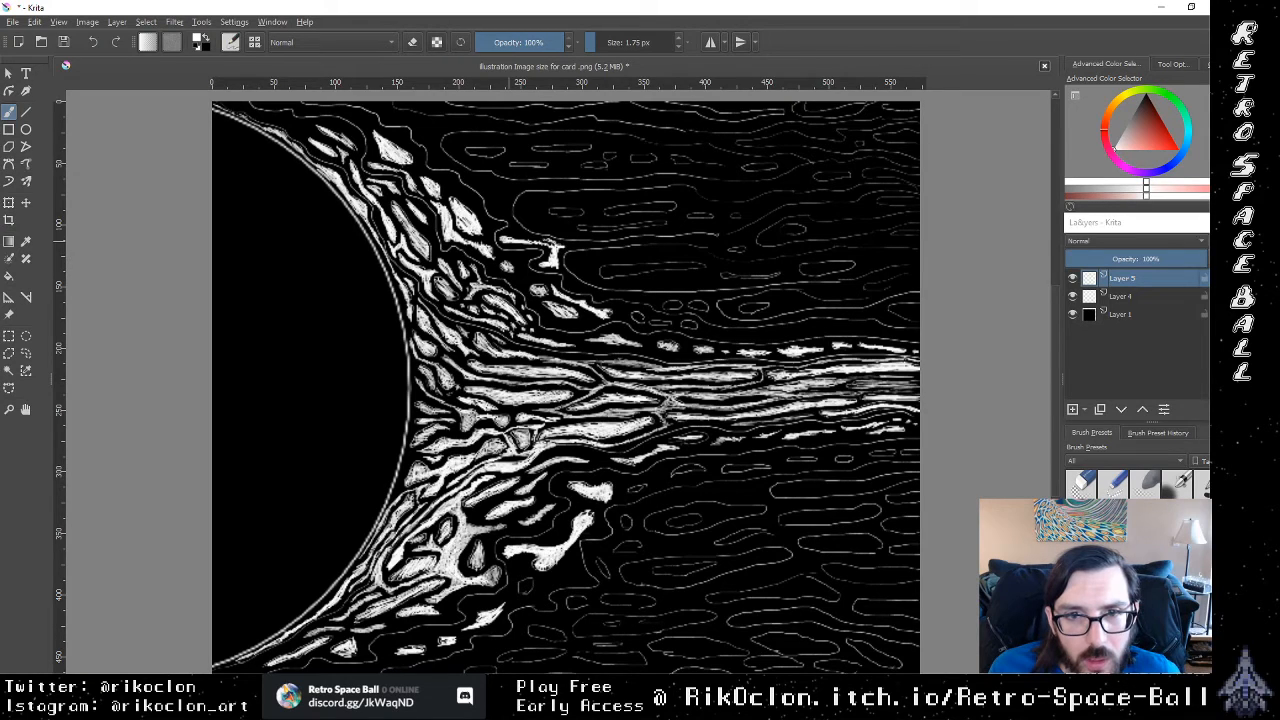
pyautogui.moveTo(522, 239); pyautogui.dragTo(522, 232)
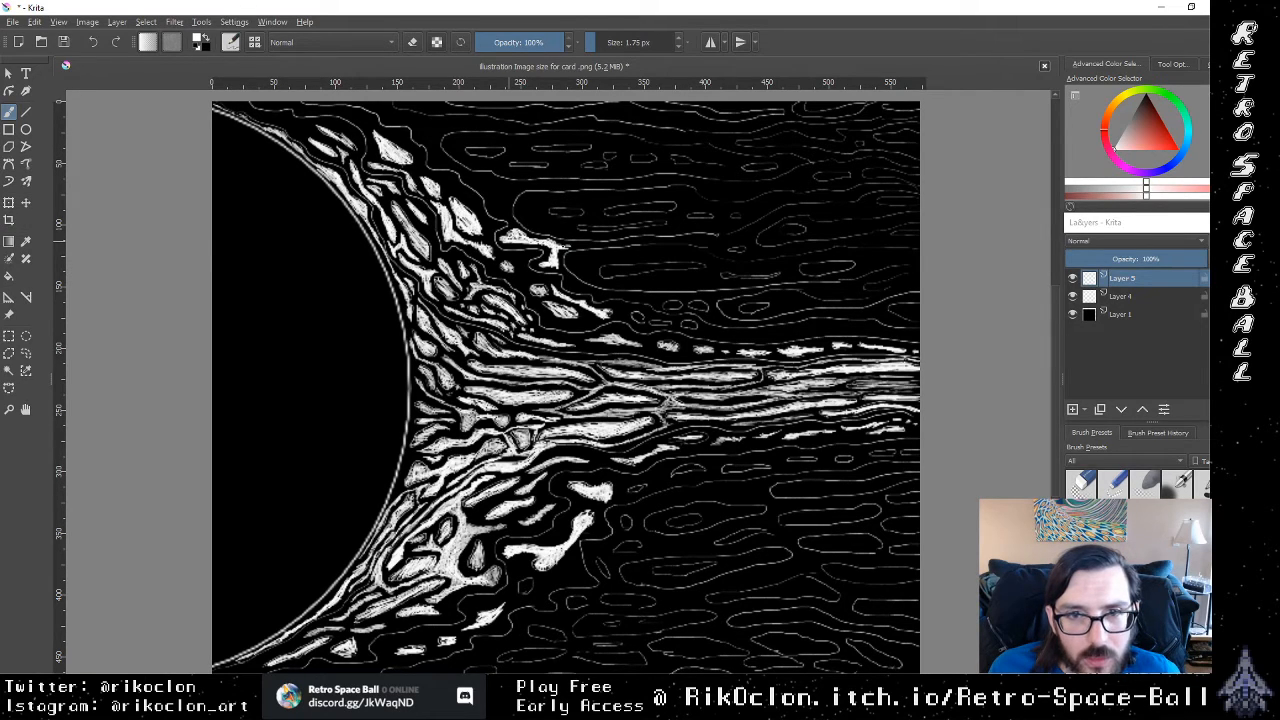
pyautogui.moveTo(566, 248); pyautogui.dragTo(592, 246)
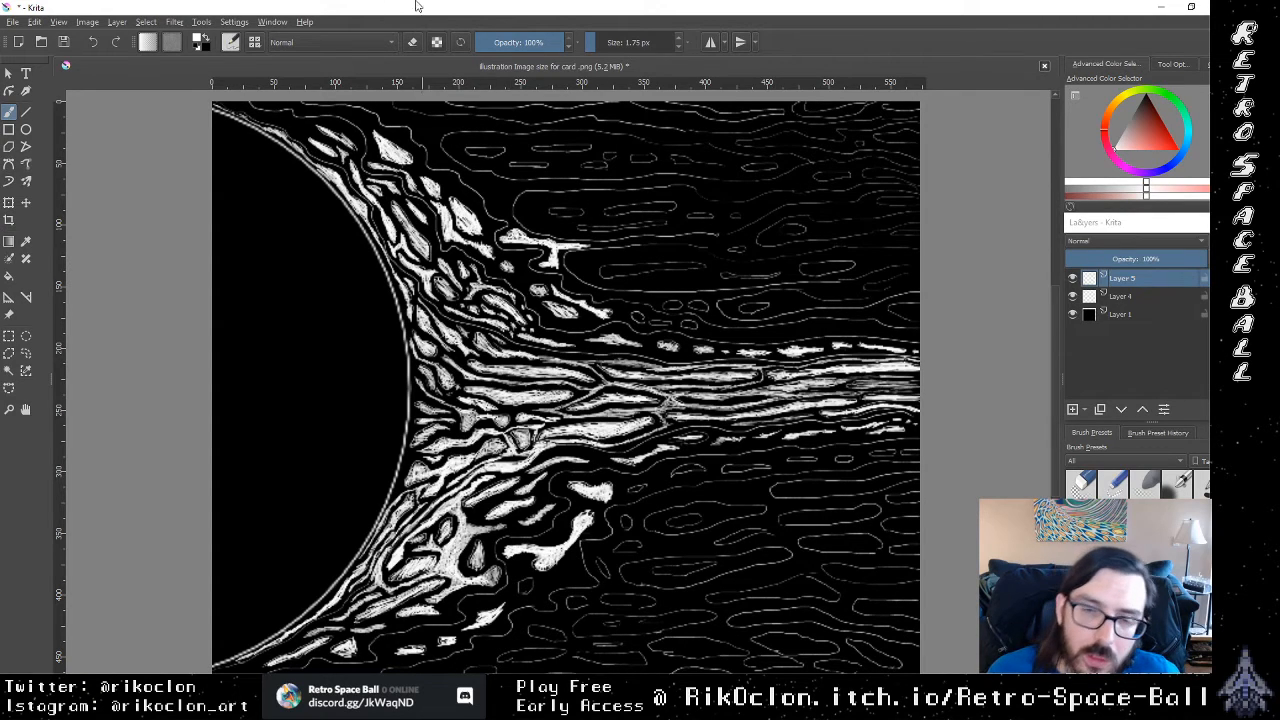
pyautogui.moveTo(503, 204); pyautogui.dragTo(506, 215)
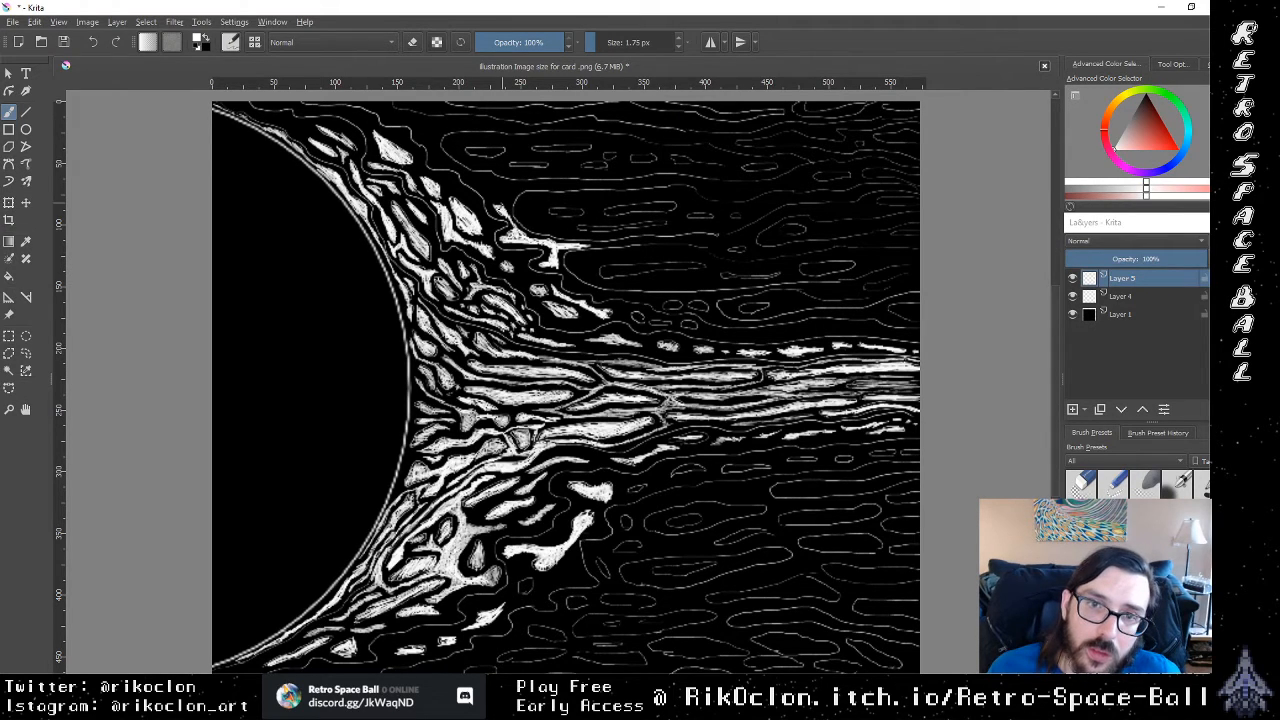
pyautogui.moveTo(496, 205)
pyautogui.mouseDown()
pyautogui.moveTo(520, 185)
pyautogui.moveTo(477, 182)
pyautogui.mouseUp()
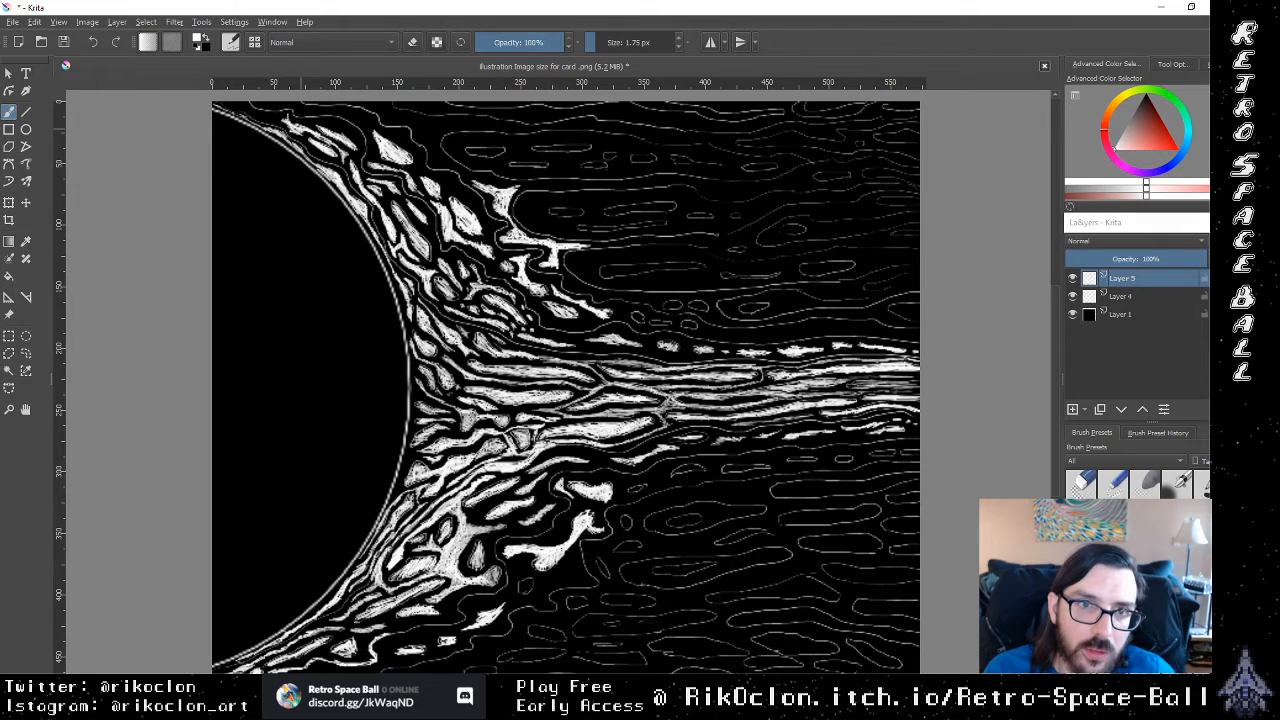
# Step: Fill the cells along the sun's topmost rim in white and add short curved strands inside the nearest background outlines
pyautogui.moveTo(277, 115)
pyautogui.mouseDown()
pyautogui.moveTo(289, 123)
pyautogui.moveTo(231, 107)
pyautogui.moveTo(241, 111)
pyautogui.mouseUp()
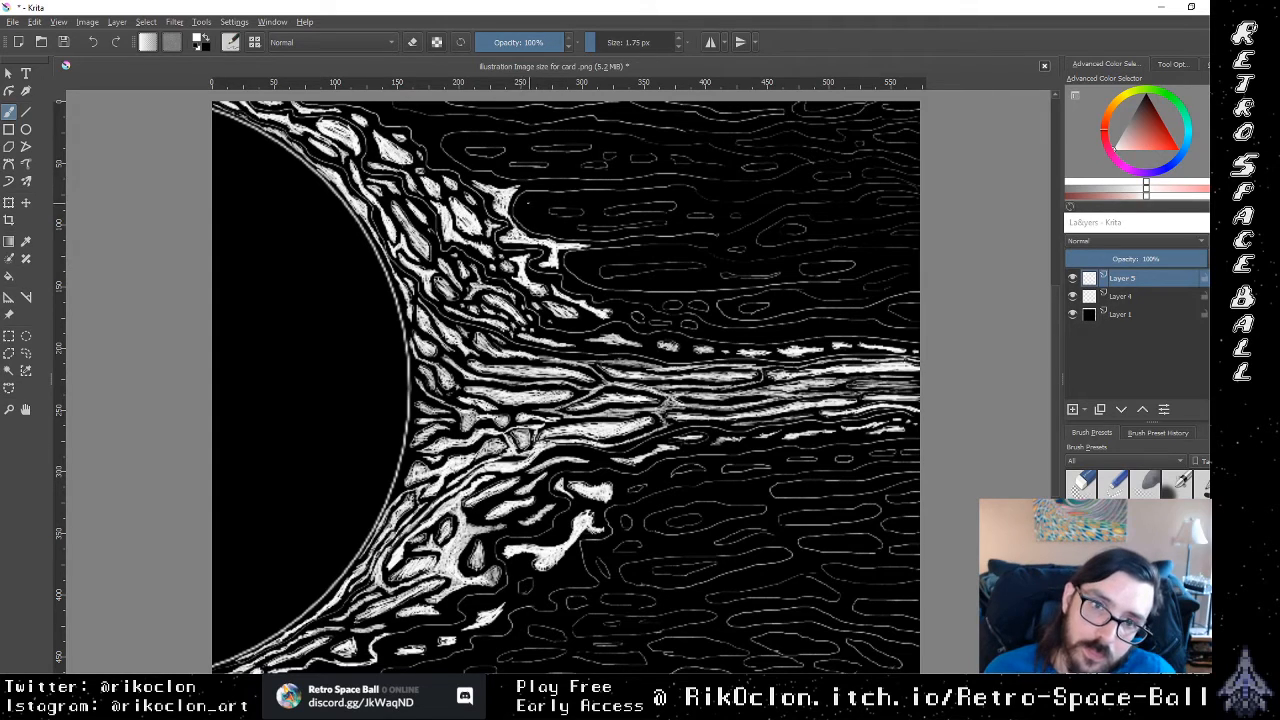
pyautogui.moveTo(527, 206)
pyautogui.mouseDown()
pyautogui.moveTo(564, 198)
pyautogui.moveTo(544, 220)
pyautogui.moveTo(576, 226)
pyautogui.mouseUp()
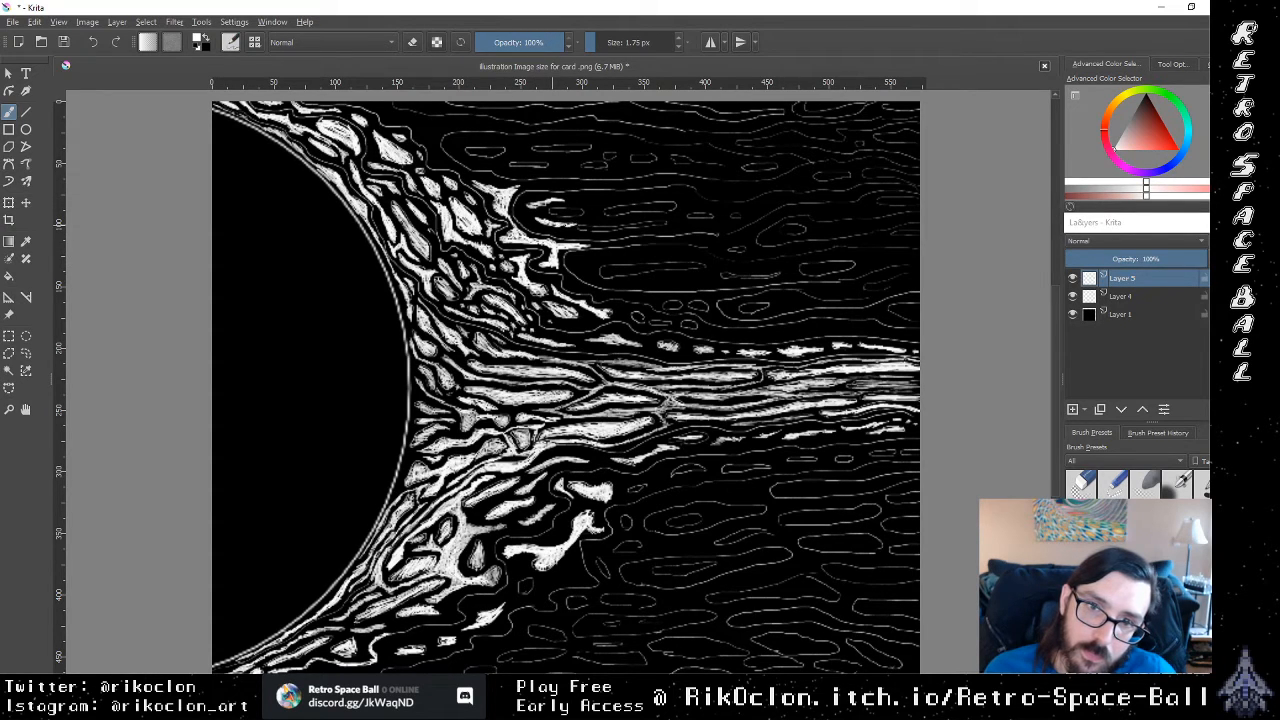
pyautogui.moveTo(480, 163); pyautogui.dragTo(492, 162)
pyautogui.moveTo(485, 164); pyautogui.dragTo(497, 163)
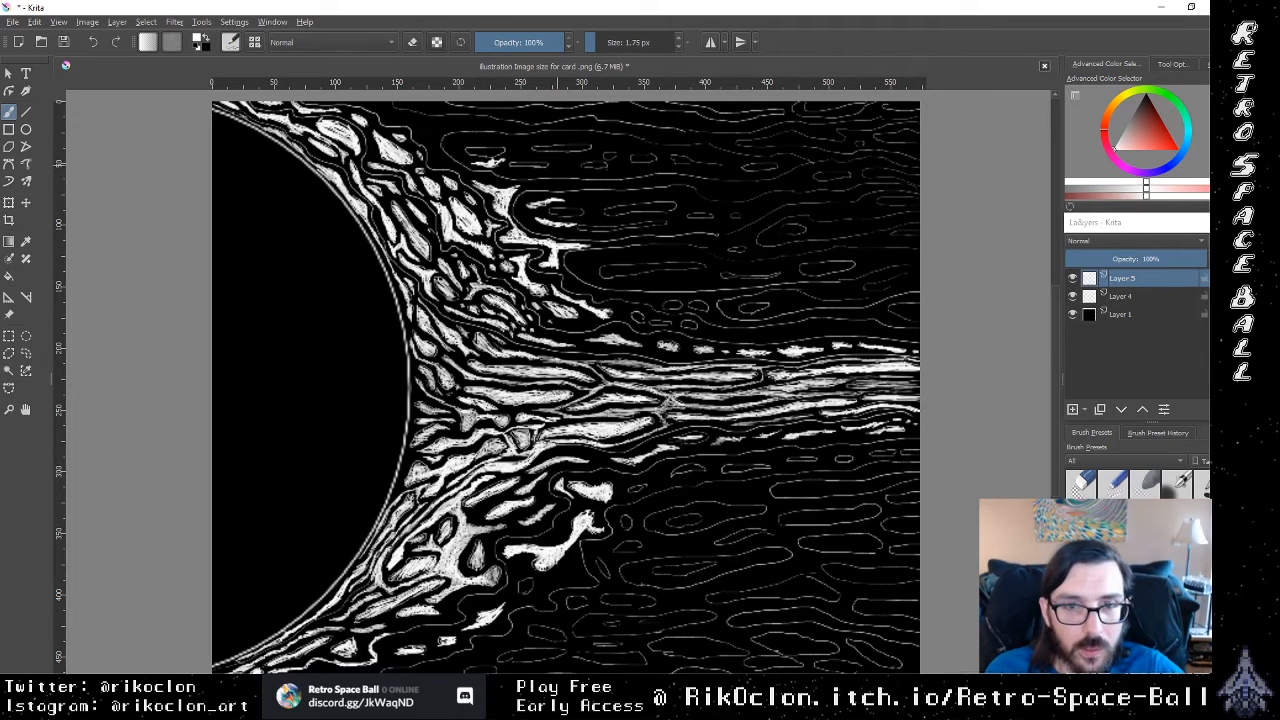
pyautogui.hotkey('ctrl', 'z')
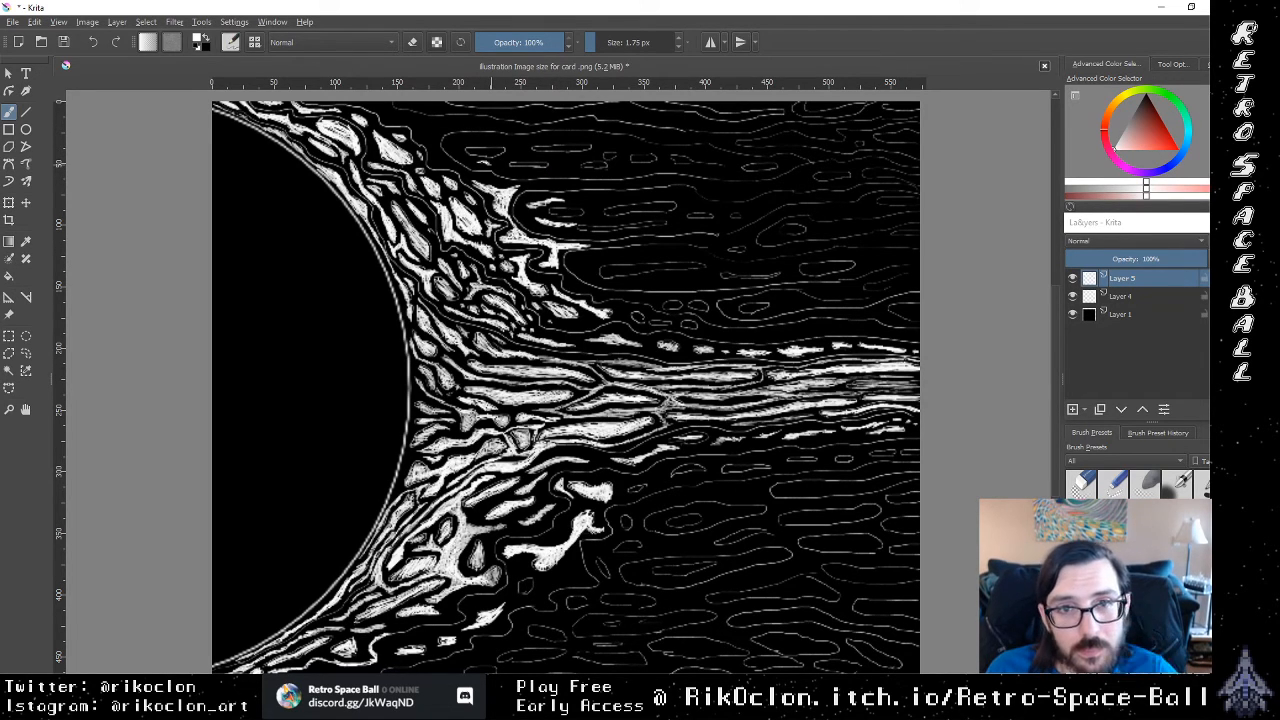
pyautogui.moveTo(478, 163); pyautogui.dragTo(497, 163)
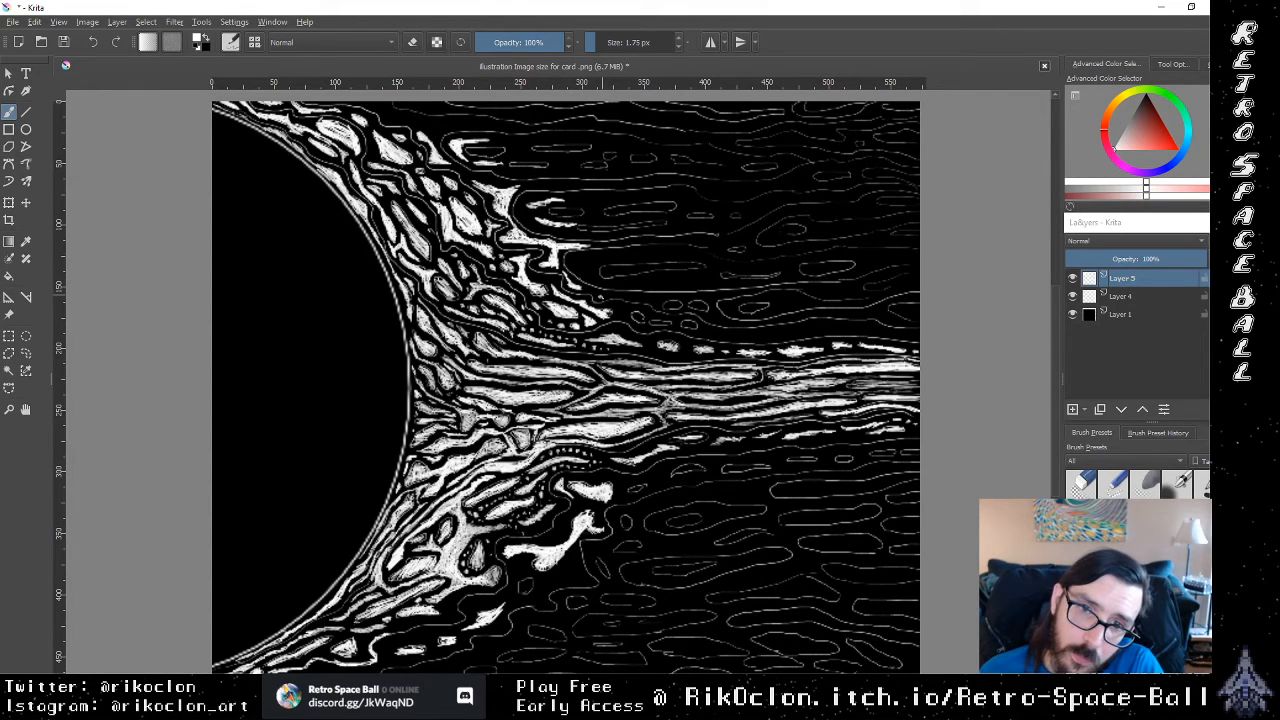
# Step: Extend a thin white strand above the stream and fill the outer cells below the sun's lower rim in white
pyautogui.moveTo(602, 295); pyautogui.dragTo(604, 298)
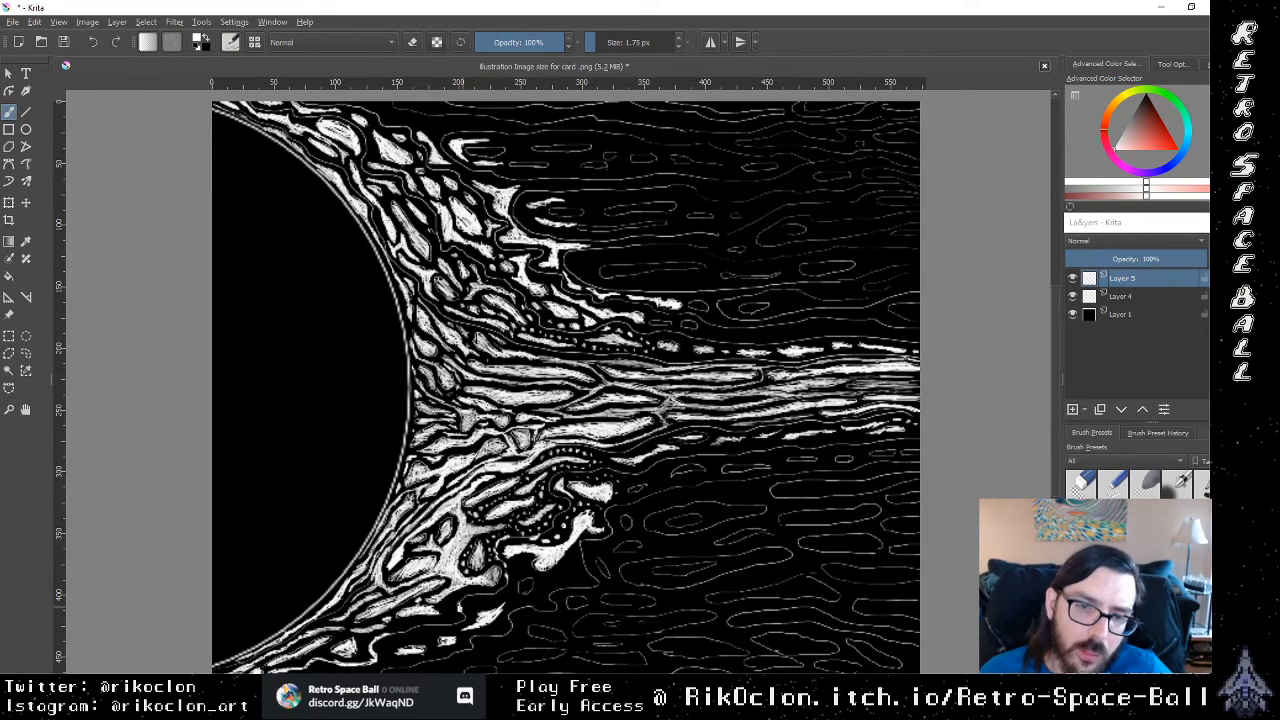
pyautogui.moveTo(486, 598); pyautogui.dragTo(491, 597)
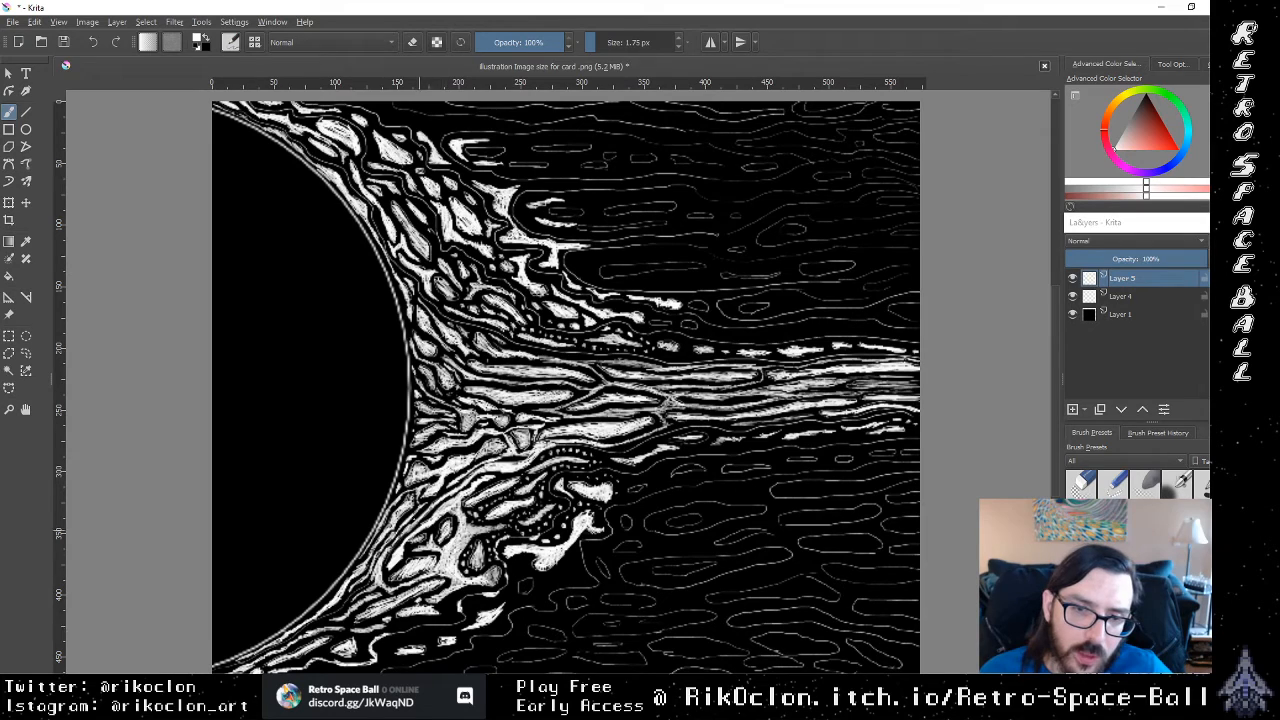
pyautogui.moveTo(436, 627); pyautogui.dragTo(441, 629)
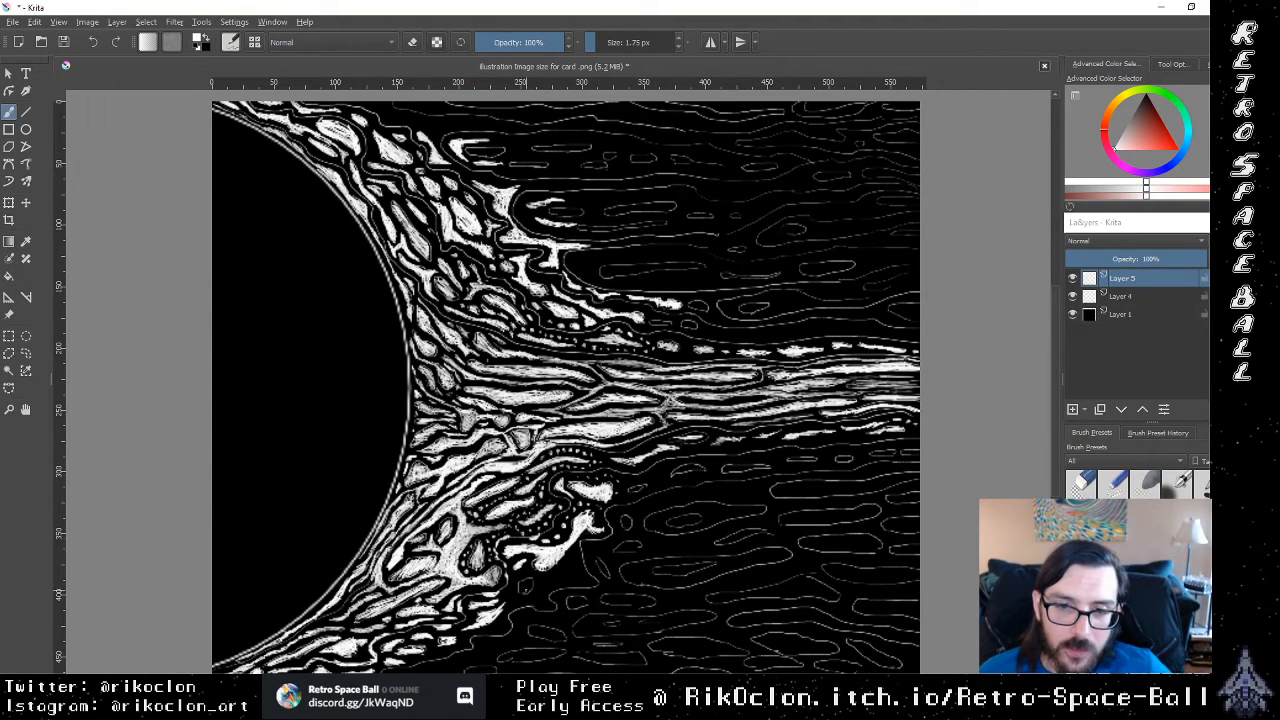
pyautogui.moveTo(523, 583)
pyautogui.mouseDown()
pyautogui.moveTo(517, 603)
pyautogui.moveTo(498, 602)
pyautogui.mouseUp()
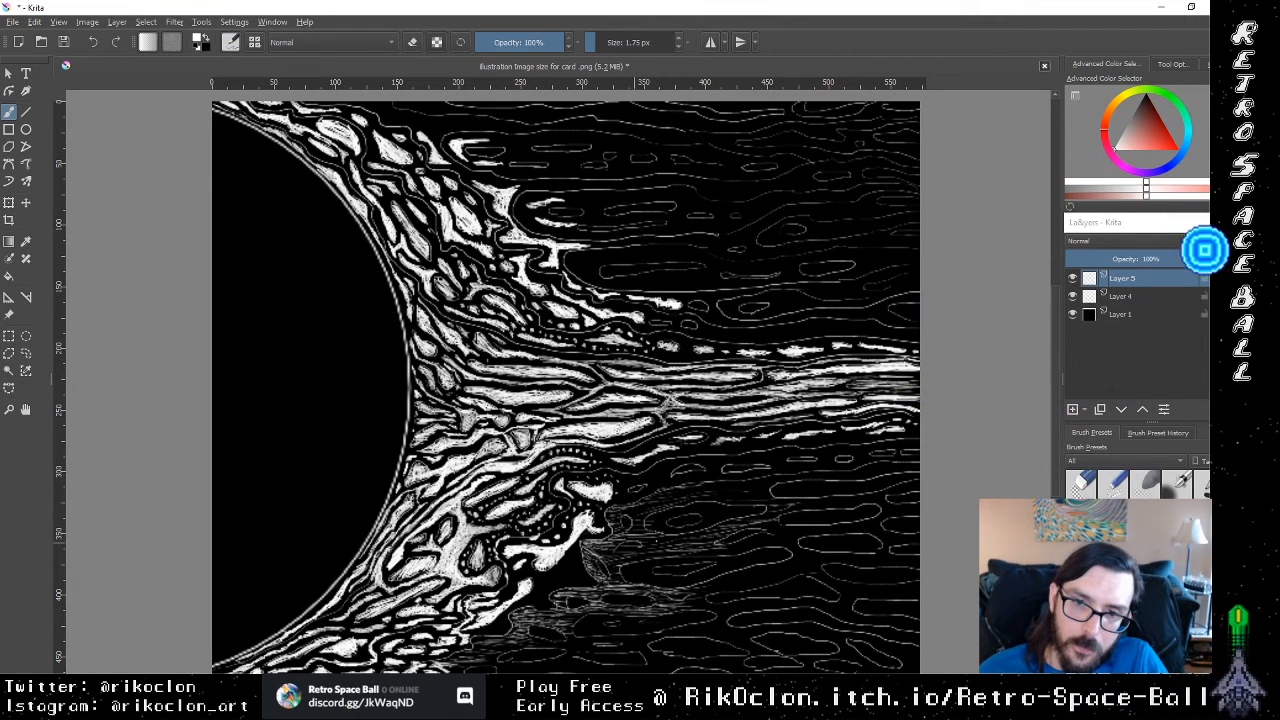
# Step: Hatch fine white lines between the background outlines below the stream, working outward from the outer lower cells
pyautogui.moveTo(632, 516); pyautogui.dragTo(688, 500)
pyautogui.moveTo(644, 507); pyautogui.dragTo(693, 495)
pyautogui.moveTo(668, 497)
pyautogui.mouseDown()
pyautogui.moveTo(742, 488)
pyautogui.moveTo(755, 506)
pyautogui.moveTo(781, 500)
pyautogui.mouseUp()
pyautogui.moveTo(772, 505)
pyautogui.mouseDown()
pyautogui.moveTo(797, 503)
pyautogui.moveTo(760, 498)
pyautogui.moveTo(796, 477)
pyautogui.mouseUp()
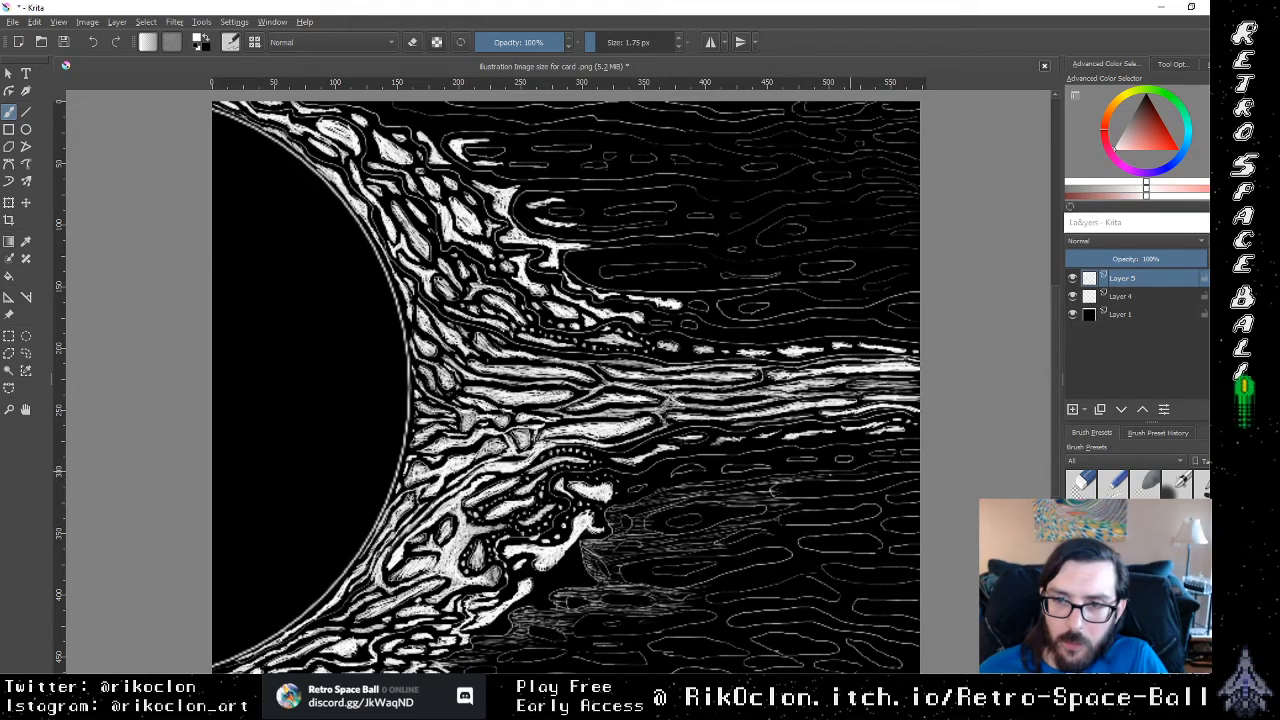
pyautogui.moveTo(880, 462); pyautogui.dragTo(901, 459)
pyautogui.moveTo(882, 470); pyautogui.dragTo(905, 467)
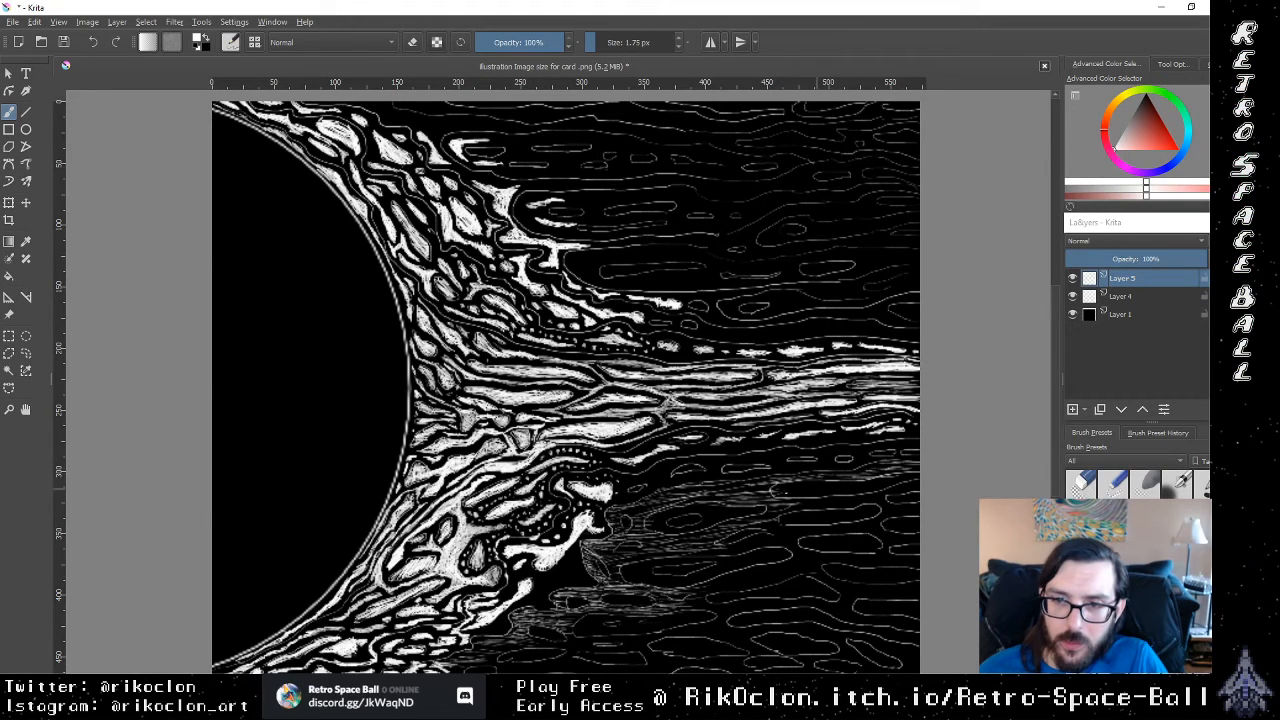
# Step: Continue the fine hatching as a long band beneath the stream out to the canvas's right edge
pyautogui.moveTo(684, 495); pyautogui.dragTo(724, 493)
pyautogui.moveTo(680, 490); pyautogui.dragTo(875, 469)
pyautogui.moveTo(835, 477); pyautogui.dragTo(887, 469)
pyautogui.moveTo(873, 468); pyautogui.dragTo(914, 467)
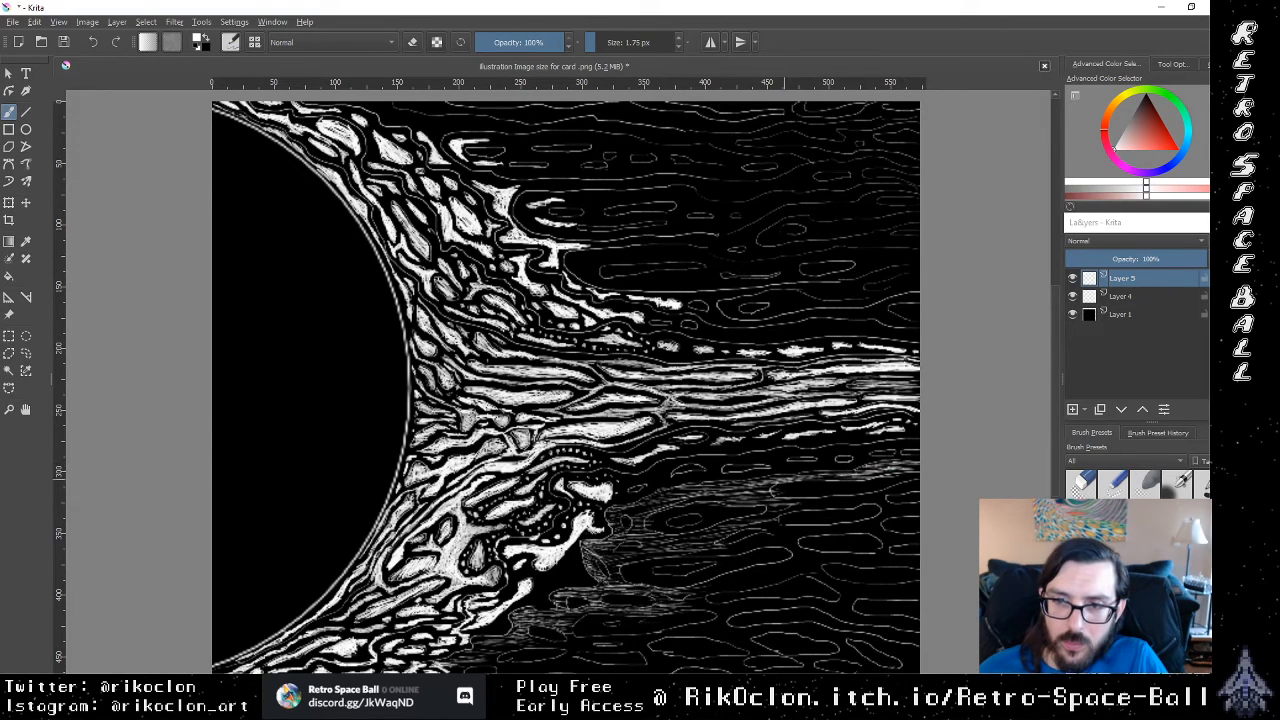
pyautogui.moveTo(788, 485); pyautogui.dragTo(848, 480)
pyautogui.moveTo(801, 477); pyautogui.dragTo(860, 473)
pyautogui.moveTo(634, 516); pyautogui.dragTo(656, 508)
pyautogui.moveTo(636, 506); pyautogui.dragTo(648, 502)
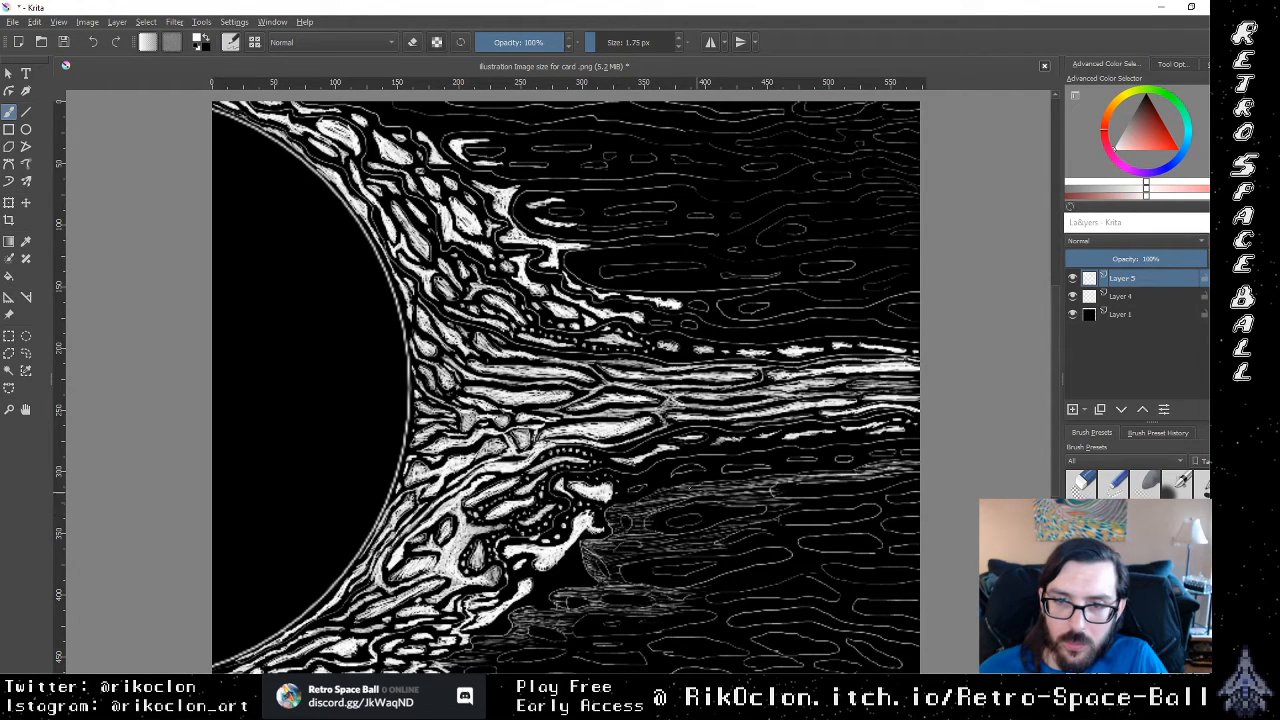
# Step: Hatch a second band of fine white lines lower down, rising from the outer lower cells to meet the first band
pyautogui.moveTo(613, 561); pyautogui.dragTo(663, 545)
pyautogui.moveTo(625, 561); pyautogui.dragTo(703, 539)
pyautogui.moveTo(645, 559); pyautogui.dragTo(755, 543)
pyautogui.moveTo(713, 549); pyautogui.dragTo(796, 532)
pyautogui.moveTo(750, 546)
pyautogui.mouseDown()
pyautogui.moveTo(802, 530)
pyautogui.moveTo(784, 516)
pyautogui.moveTo(814, 502)
pyautogui.moveTo(920, 482)
pyautogui.moveTo(888, 475)
pyautogui.mouseUp()
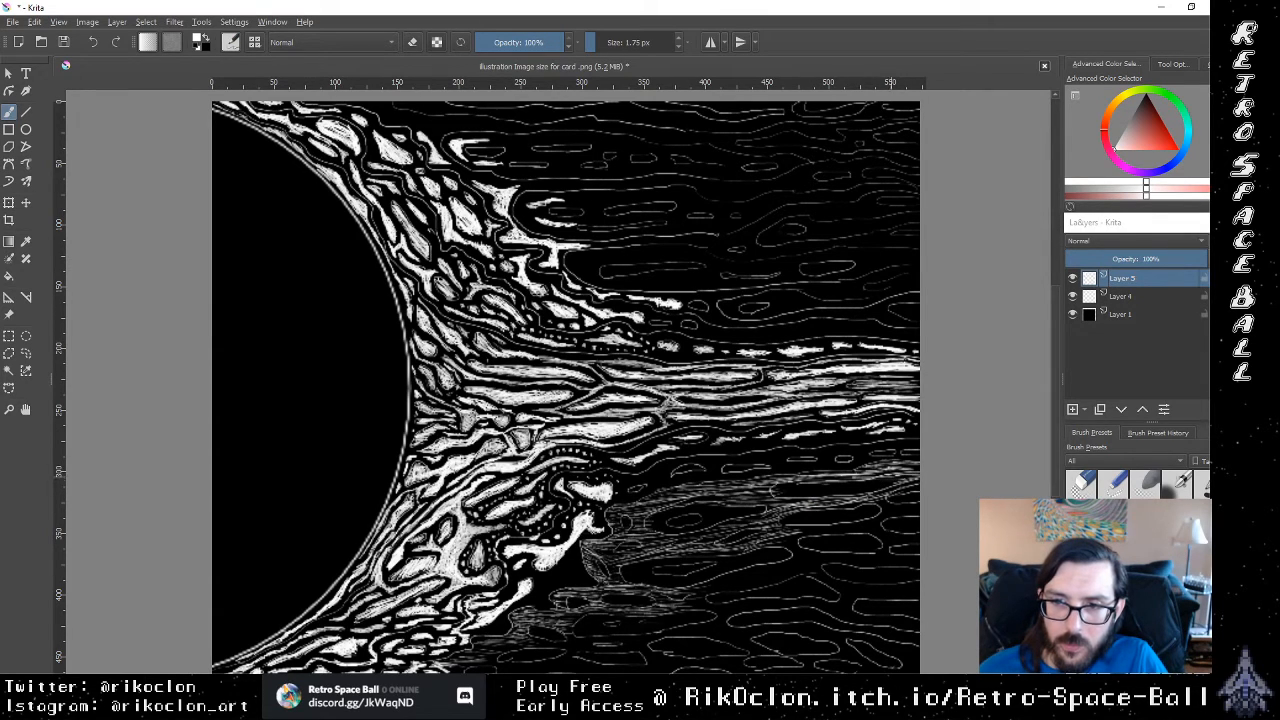
# Step: Thicken the upper hatched band and hatch between the outlines beneath it near the canvas's right edge
pyautogui.moveTo(788, 482); pyautogui.dragTo(848, 478)
pyautogui.moveTo(754, 488); pyautogui.dragTo(910, 470)
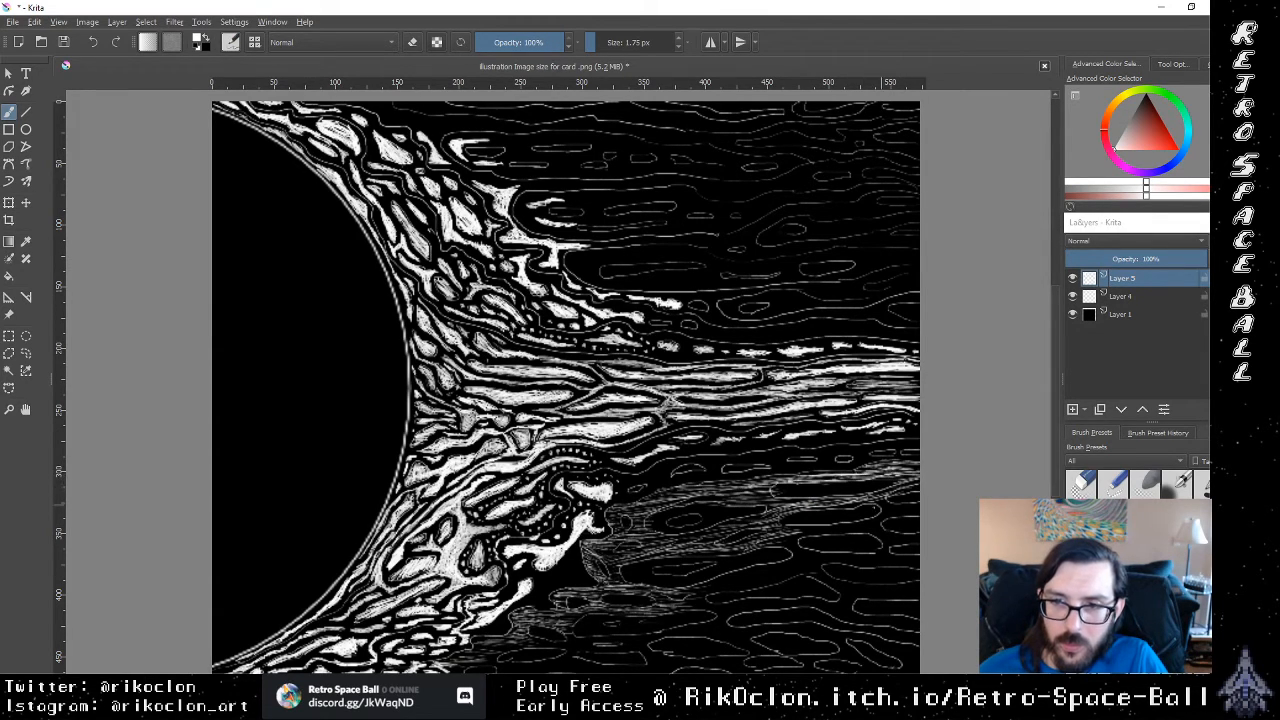
pyautogui.moveTo(872, 508); pyautogui.dragTo(918, 508)
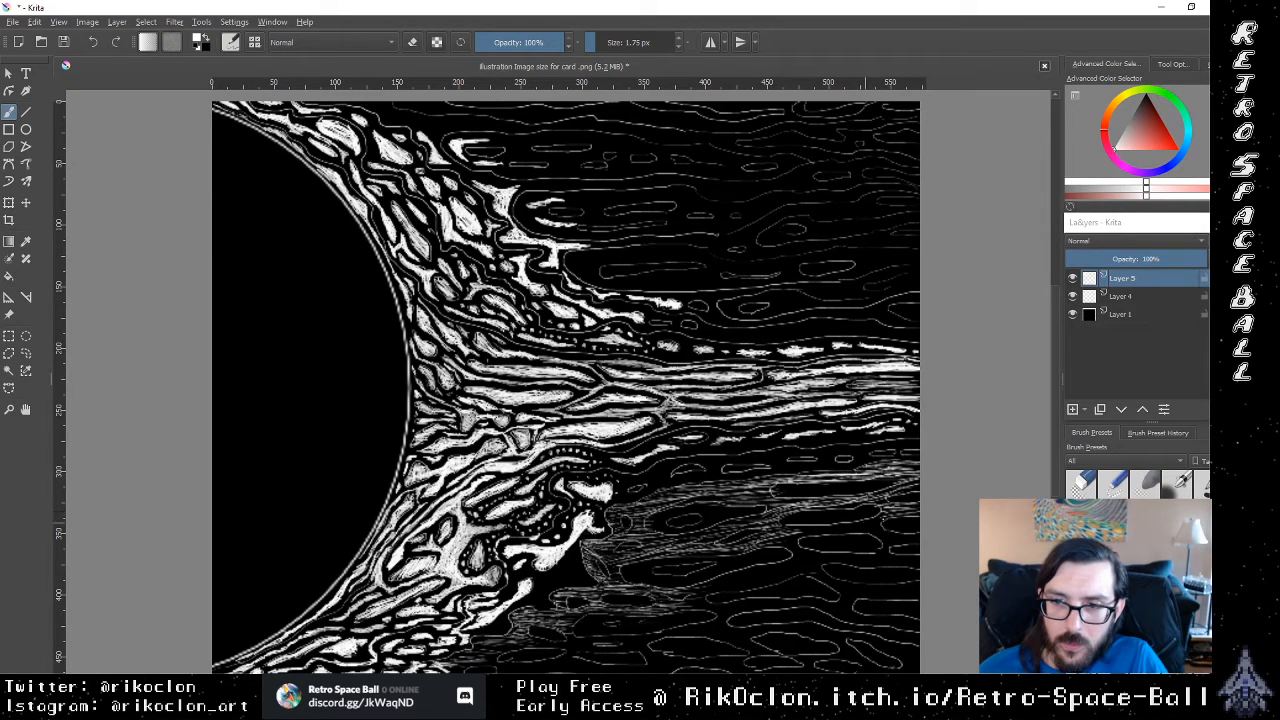
pyautogui.moveTo(828, 527); pyautogui.dragTo(888, 519)
pyautogui.moveTo(788, 534)
pyautogui.mouseDown()
pyautogui.moveTo(902, 513)
pyautogui.moveTo(900, 524)
pyautogui.mouseUp()
pyautogui.moveTo(876, 534); pyautogui.dragTo(919, 538)
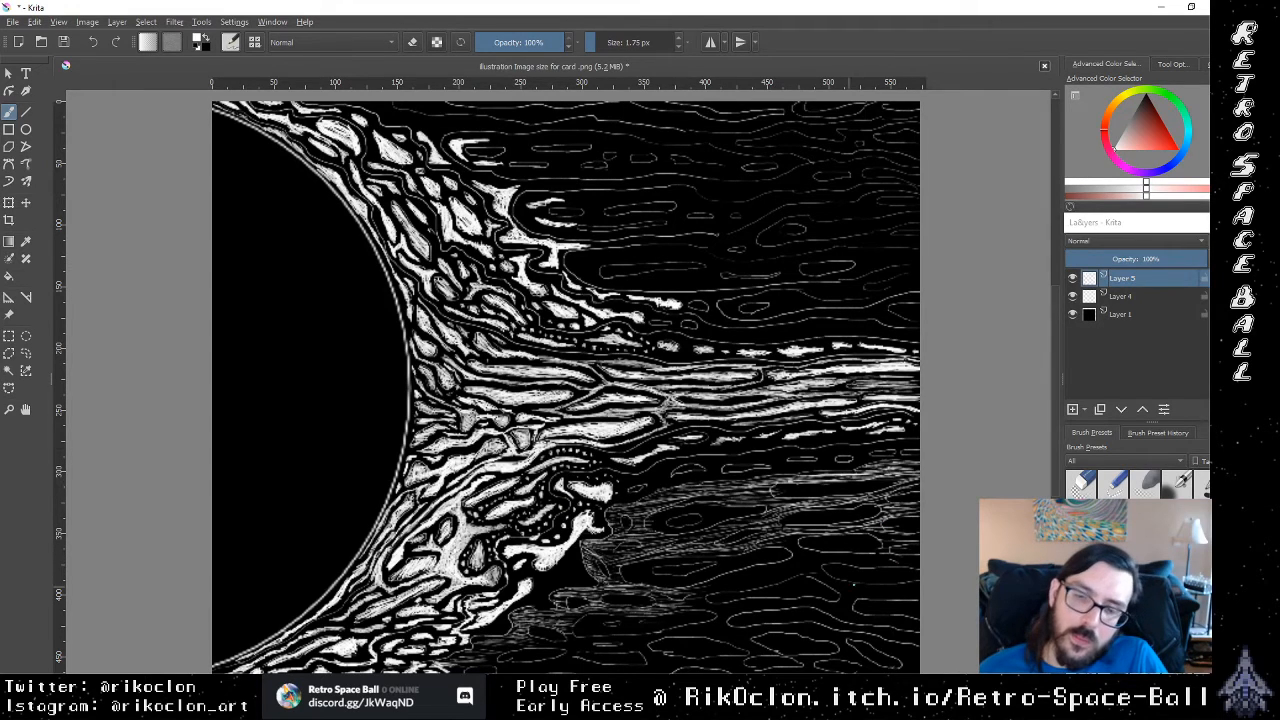
# Step: Hatch around the background outlines below the second band with fine white lines, from mid-canvas to the right edge
pyautogui.moveTo(872, 567); pyautogui.dragTo(902, 564)
pyautogui.moveTo(848, 559); pyautogui.dragTo(919, 566)
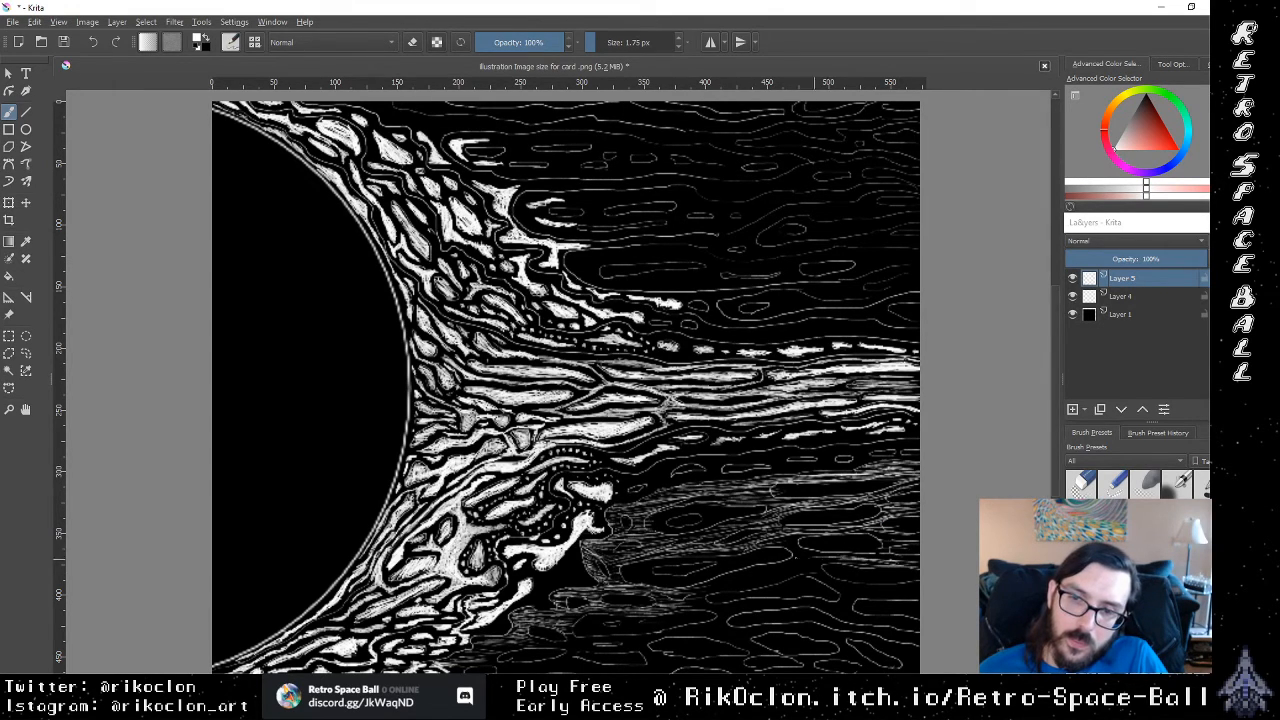
pyautogui.moveTo(785, 559)
pyautogui.mouseDown()
pyautogui.moveTo(819, 555)
pyautogui.moveTo(803, 539)
pyautogui.moveTo(796, 550)
pyautogui.mouseUp()
pyautogui.moveTo(768, 560)
pyautogui.mouseDown()
pyautogui.moveTo(798, 558)
pyautogui.moveTo(781, 571)
pyautogui.mouseUp()
pyautogui.moveTo(742, 579)
pyautogui.mouseDown()
pyautogui.moveTo(770, 577)
pyautogui.moveTo(740, 583)
pyautogui.mouseUp()
pyautogui.moveTo(691, 589); pyautogui.dragTo(799, 575)
pyautogui.moveTo(735, 587); pyautogui.dragTo(794, 583)
pyautogui.moveTo(753, 573); pyautogui.dragTo(798, 571)
pyautogui.moveTo(775, 565)
pyautogui.mouseDown()
pyautogui.moveTo(813, 561)
pyautogui.moveTo(800, 556)
pyautogui.mouseUp()
# Step: Carry the lowest hatching to the canvas's right edge and link it upward to the bands above with fine lines
pyautogui.moveTo(783, 573)
pyautogui.mouseDown()
pyautogui.moveTo(827, 556)
pyautogui.moveTo(867, 584)
pyautogui.mouseUp()
pyautogui.moveTo(839, 587); pyautogui.dragTo(919, 595)
pyautogui.moveTo(869, 593)
pyautogui.mouseDown()
pyautogui.moveTo(919, 599)
pyautogui.moveTo(907, 591)
pyautogui.mouseUp()
pyautogui.moveTo(883, 587); pyautogui.dragTo(905, 593)
pyautogui.moveTo(845, 593); pyautogui.dragTo(873, 594)
pyautogui.moveTo(835, 589); pyautogui.dragTo(919, 562)
pyautogui.moveTo(891, 551)
pyautogui.mouseDown()
pyautogui.moveTo(917, 558)
pyautogui.moveTo(919, 537)
pyautogui.moveTo(888, 533)
pyautogui.mouseUp()
pyautogui.moveTo(865, 530); pyautogui.dragTo(904, 514)
pyautogui.moveTo(885, 518)
pyautogui.mouseDown()
pyautogui.moveTo(916, 504)
pyautogui.moveTo(892, 492)
pyautogui.mouseUp()
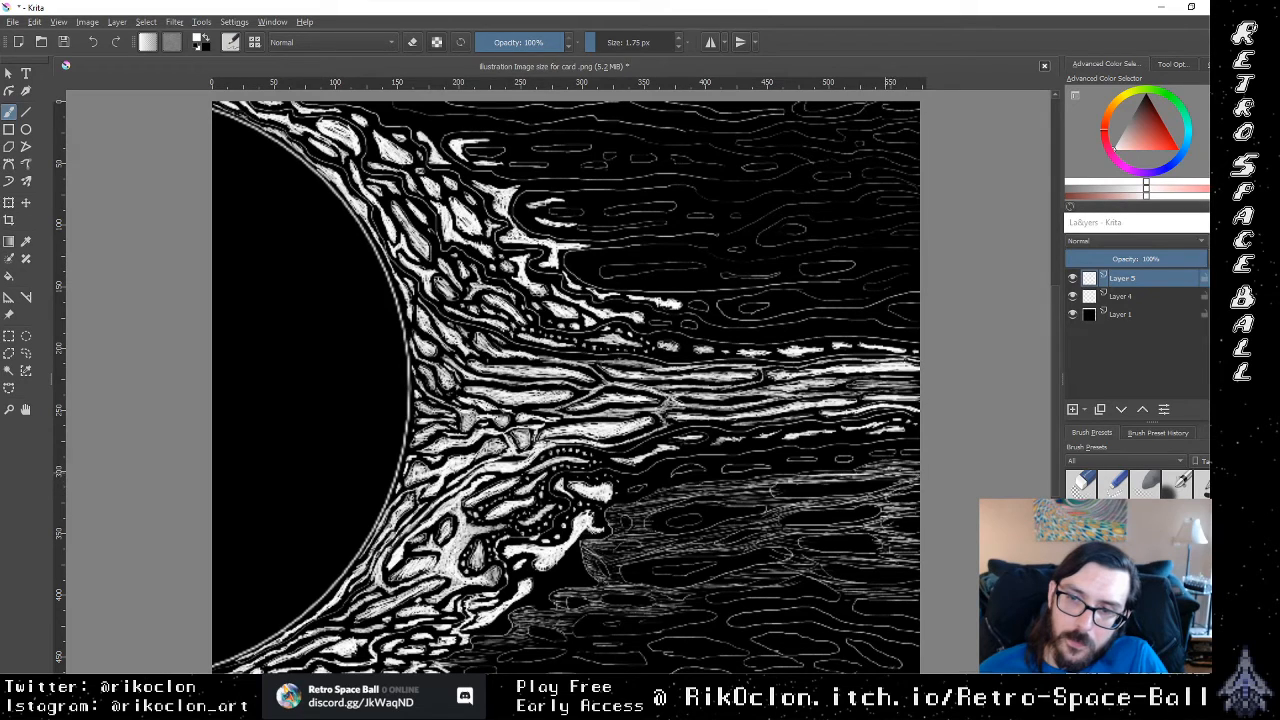
# Step: Add fine white hatching around the background outlines beneath the central stream, from the upper hatched band down to mid-height of the hatched area
pyautogui.moveTo(740, 490); pyautogui.dragTo(758, 486)
pyautogui.moveTo(736, 496); pyautogui.dragTo(772, 498)
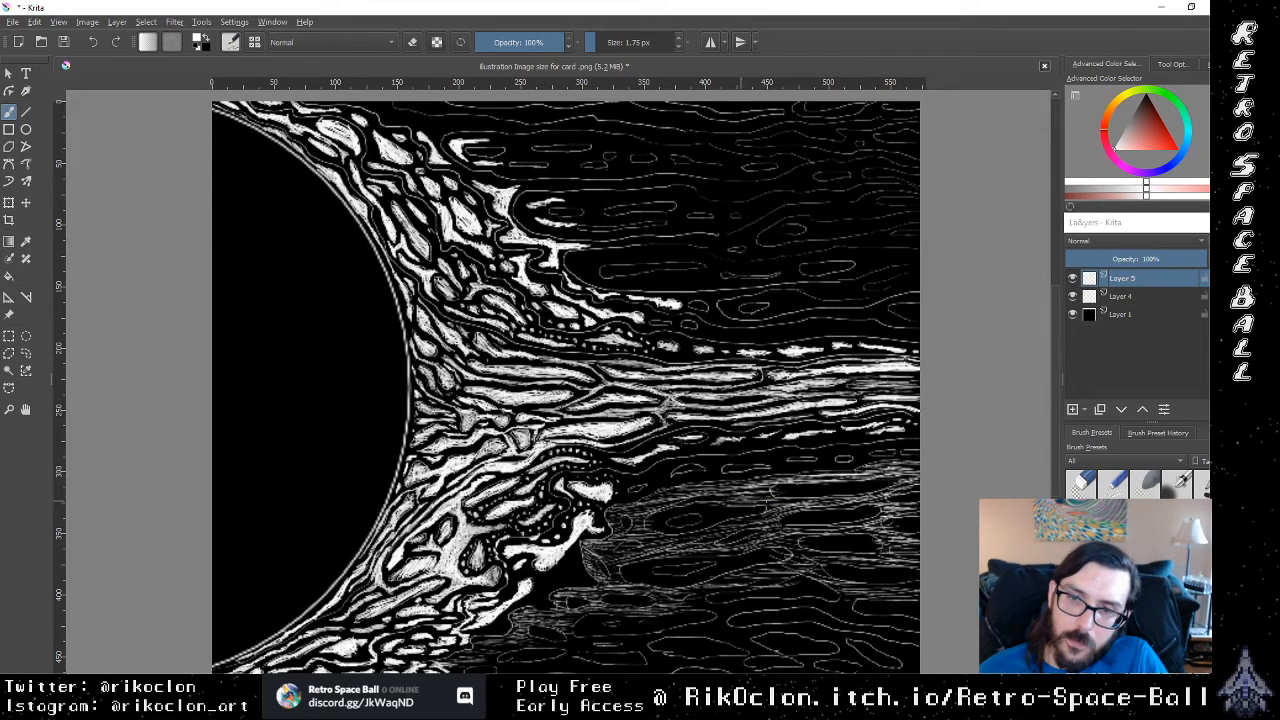
pyautogui.moveTo(651, 496); pyautogui.dragTo(676, 491)
pyautogui.moveTo(653, 496); pyautogui.dragTo(691, 491)
pyautogui.moveTo(653, 545); pyautogui.dragTo(732, 537)
pyautogui.moveTo(697, 543)
pyautogui.mouseDown()
pyautogui.moveTo(754, 523)
pyautogui.moveTo(799, 539)
pyautogui.mouseUp()
pyautogui.moveTo(781, 543); pyautogui.dragTo(813, 549)
pyautogui.moveTo(799, 561)
pyautogui.mouseDown()
pyautogui.moveTo(819, 553)
pyautogui.moveTo(817, 565)
pyautogui.mouseUp()
pyautogui.moveTo(769, 580); pyautogui.dragTo(799, 578)
# Step: Hatch fine white lines through the lower background, from mid-canvas to the canvas's right edge
pyautogui.moveTo(715, 595)
pyautogui.mouseDown()
pyautogui.moveTo(743, 593)
pyautogui.moveTo(721, 588)
pyautogui.mouseUp()
pyautogui.moveTo(713, 583); pyautogui.dragTo(745, 579)
pyautogui.moveTo(729, 579); pyautogui.dragTo(745, 575)
pyautogui.moveTo(694, 608); pyautogui.dragTo(750, 606)
pyautogui.moveTo(740, 616); pyautogui.dragTo(775, 601)
pyautogui.moveTo(733, 603); pyautogui.dragTo(783, 599)
pyautogui.moveTo(773, 603); pyautogui.dragTo(836, 599)
pyautogui.moveTo(804, 604); pyautogui.dragTo(856, 605)
pyautogui.moveTo(828, 616); pyautogui.dragTo(878, 613)
pyautogui.moveTo(856, 622); pyautogui.dragTo(920, 618)
pyautogui.moveTo(892, 628); pyautogui.dragTo(920, 622)
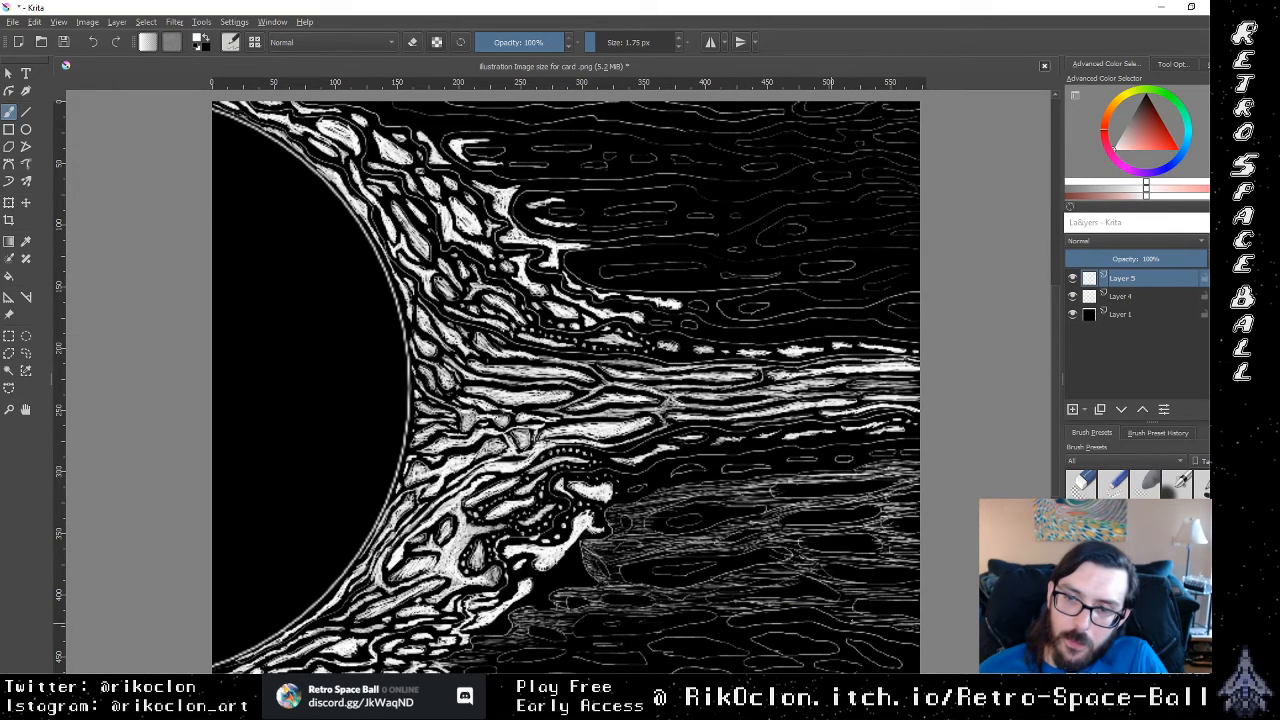
# Step: Fill the gaps between the lower outlines near the canvas's right edge with fine hatching, working upward toward the middle band
pyautogui.moveTo(822, 612); pyautogui.dragTo(868, 596)
pyautogui.moveTo(842, 598); pyautogui.dragTo(888, 588)
pyautogui.moveTo(862, 588); pyautogui.dragTo(920, 584)
pyautogui.moveTo(834, 586); pyautogui.dragTo(864, 576)
pyautogui.moveTo(810, 586)
pyautogui.mouseDown()
pyautogui.moveTo(832, 578)
pyautogui.moveTo(816, 565)
pyautogui.moveTo(863, 557)
pyautogui.mouseUp()
pyautogui.moveTo(820, 558); pyautogui.dragTo(873, 551)
pyautogui.moveTo(845, 555); pyautogui.dragTo(887, 551)
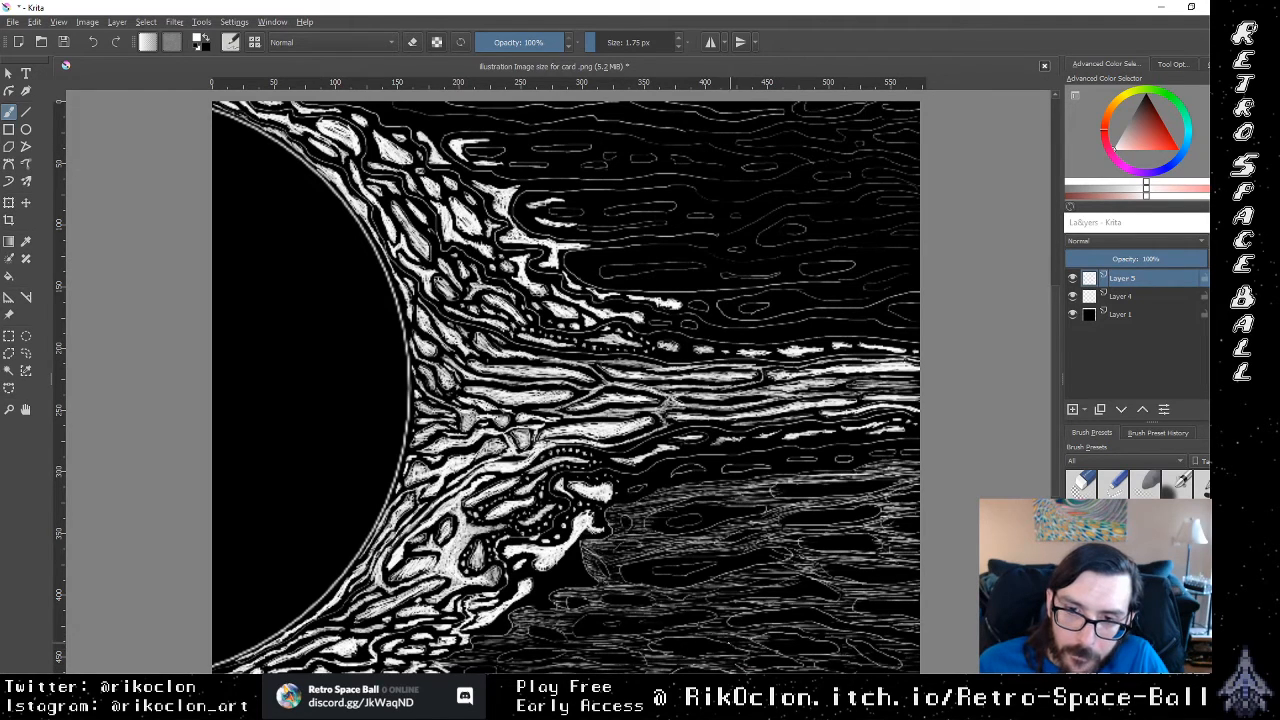
# Step: Hatch the remaining dark gaps at mid-canvas below the stream, from the lowest outlines up to the upper hatched band
pyautogui.moveTo(710, 635)
pyautogui.mouseDown()
pyautogui.moveTo(699, 622)
pyautogui.moveTo(577, 647)
pyautogui.moveTo(579, 616)
pyautogui.moveTo(755, 610)
pyautogui.moveTo(750, 590)
pyautogui.mouseUp()
pyautogui.moveTo(744, 588); pyautogui.dragTo(792, 571)
pyautogui.moveTo(746, 572); pyautogui.dragTo(778, 568)
pyautogui.moveTo(656, 574); pyautogui.dragTo(720, 566)
pyautogui.moveTo(668, 522); pyautogui.dragTo(693, 519)
pyautogui.moveTo(669, 521); pyautogui.dragTo(701, 515)
pyautogui.moveTo(677, 522); pyautogui.dragTo(699, 516)
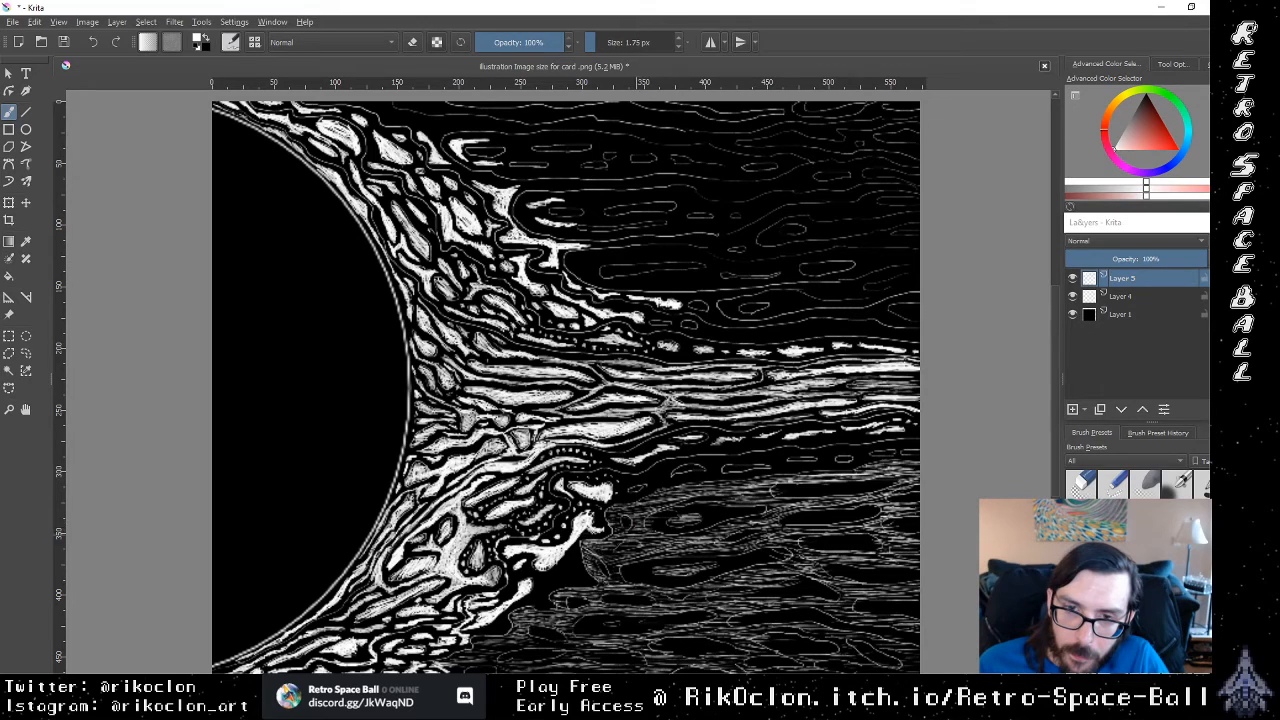
# Step: Fill the small cells along the corona's outer lower edge, beside the hatching, with solid white and undo the last stroke
pyautogui.moveTo(600, 551); pyautogui.dragTo(640, 553)
pyautogui.moveTo(617, 559)
pyautogui.mouseDown()
pyautogui.moveTo(677, 541)
pyautogui.moveTo(572, 576)
pyautogui.mouseUp()
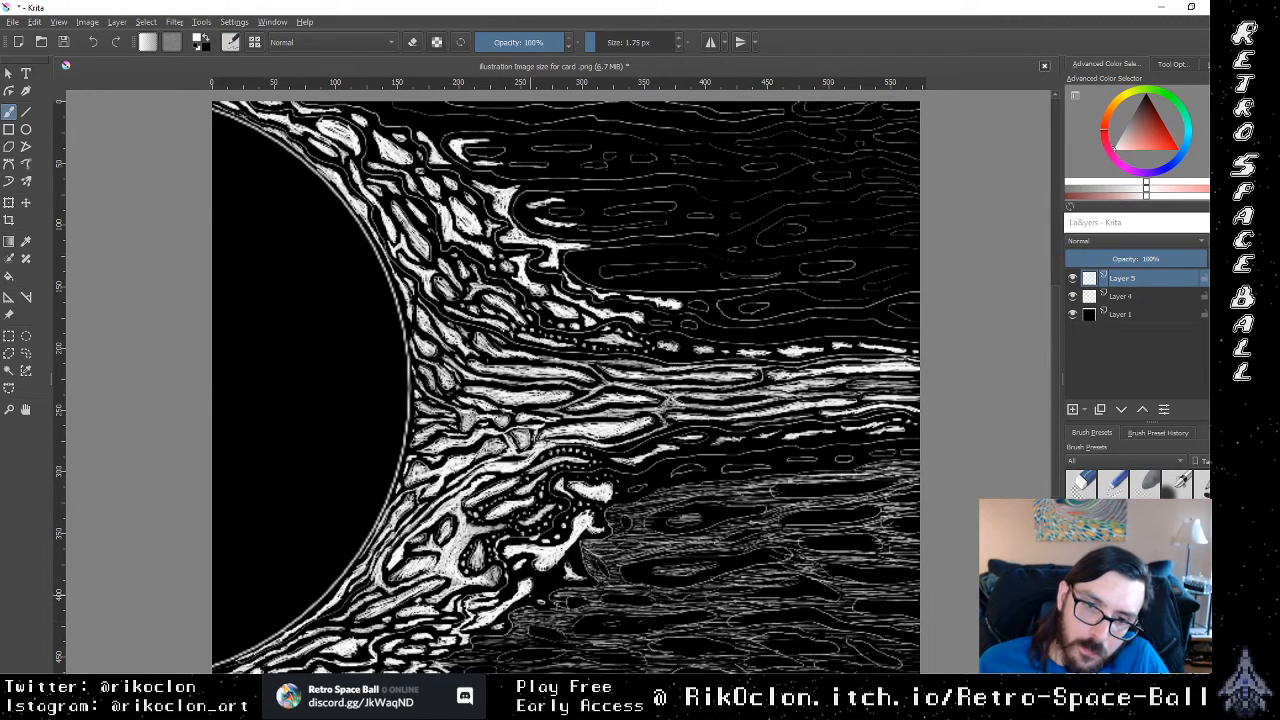
pyautogui.moveTo(530, 595)
pyautogui.mouseDown()
pyautogui.moveTo(521, 602)
pyautogui.moveTo(555, 577)
pyautogui.mouseUp()
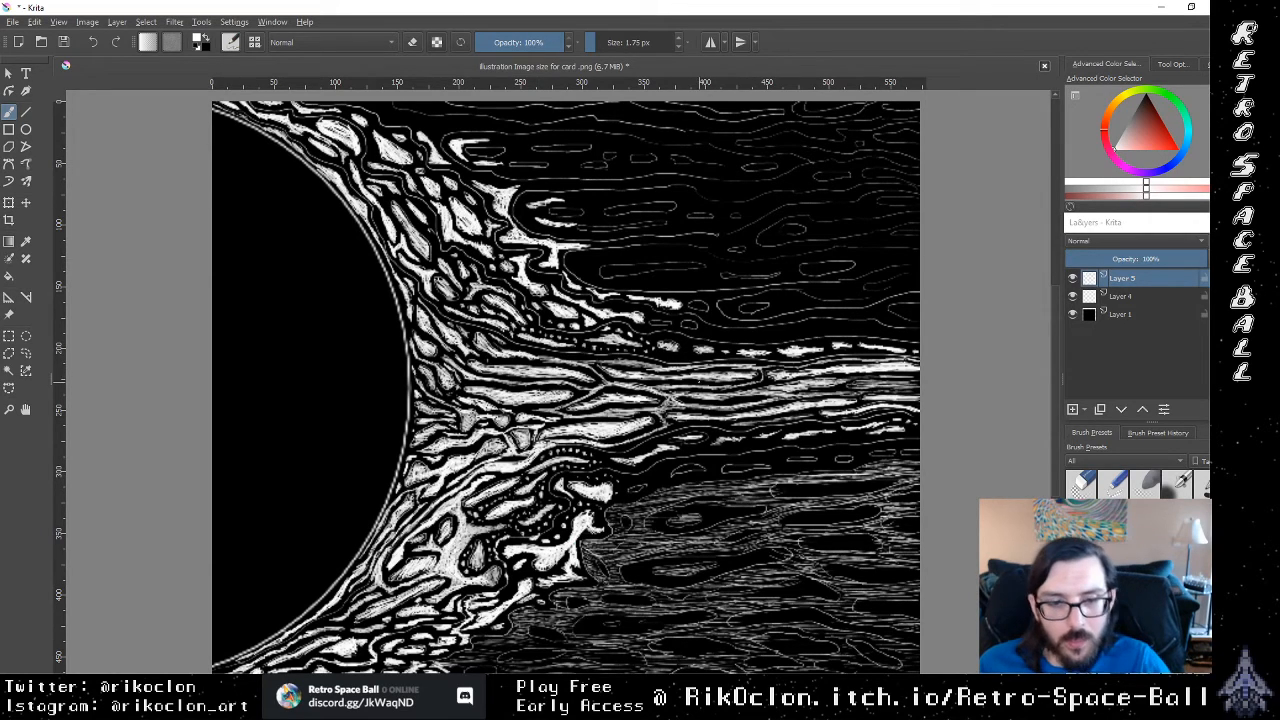
pyautogui.hotkey('ctrl', 'z')
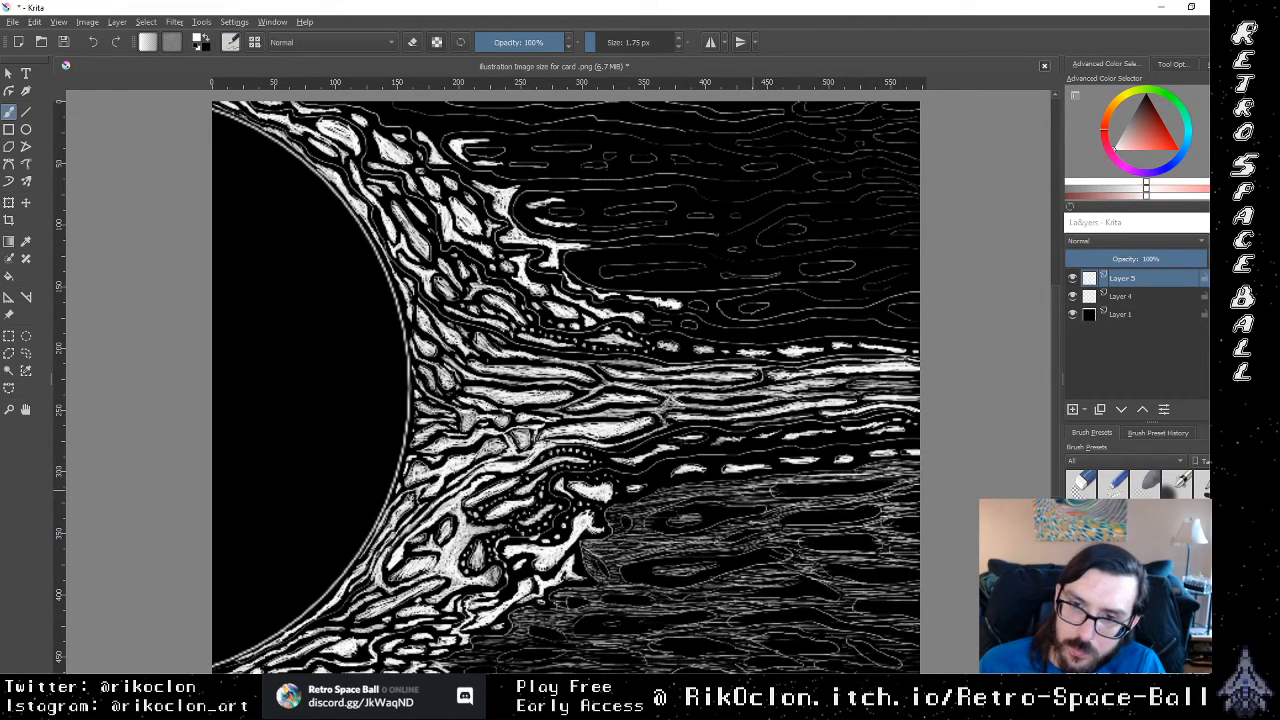
# Step: Fill scattered small cells in the hatched bands below the stream with white, from the dashed row down to the lower corona
pyautogui.moveTo(740, 487); pyautogui.dragTo(818, 479)
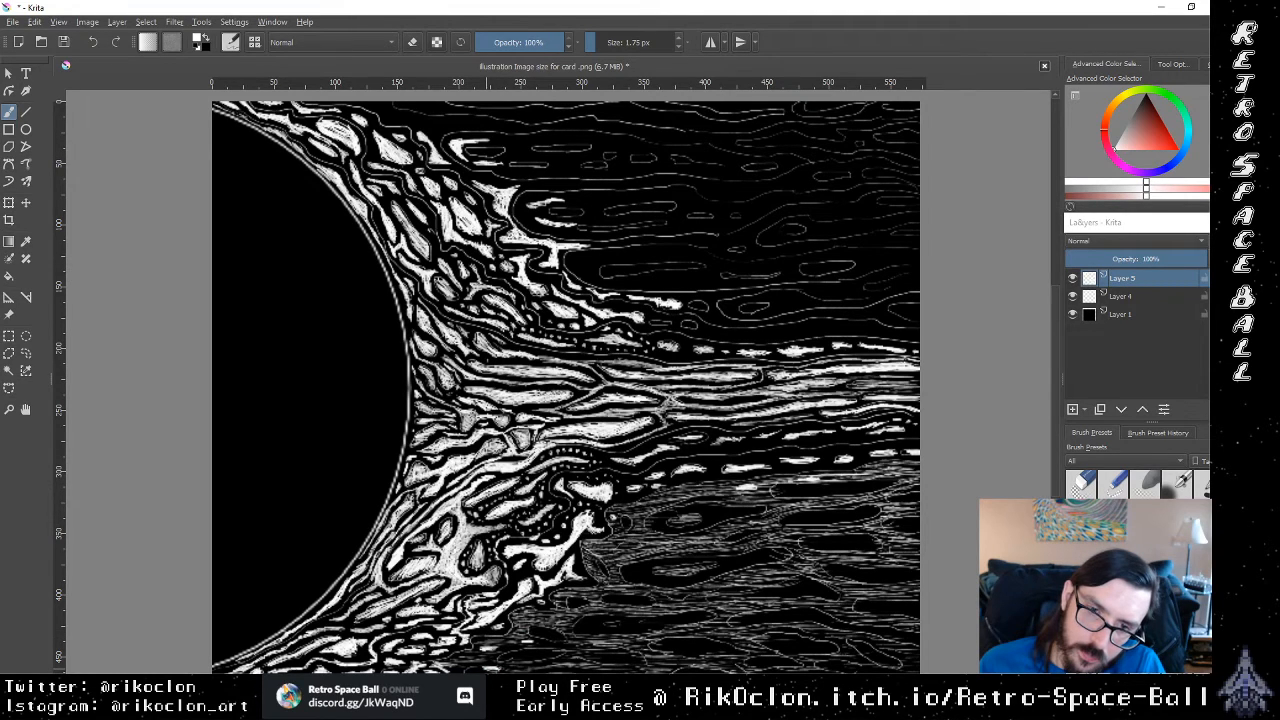
pyautogui.moveTo(591, 550)
pyautogui.mouseDown()
pyautogui.moveTo(666, 534)
pyautogui.moveTo(648, 512)
pyautogui.moveTo(696, 550)
pyautogui.mouseUp()
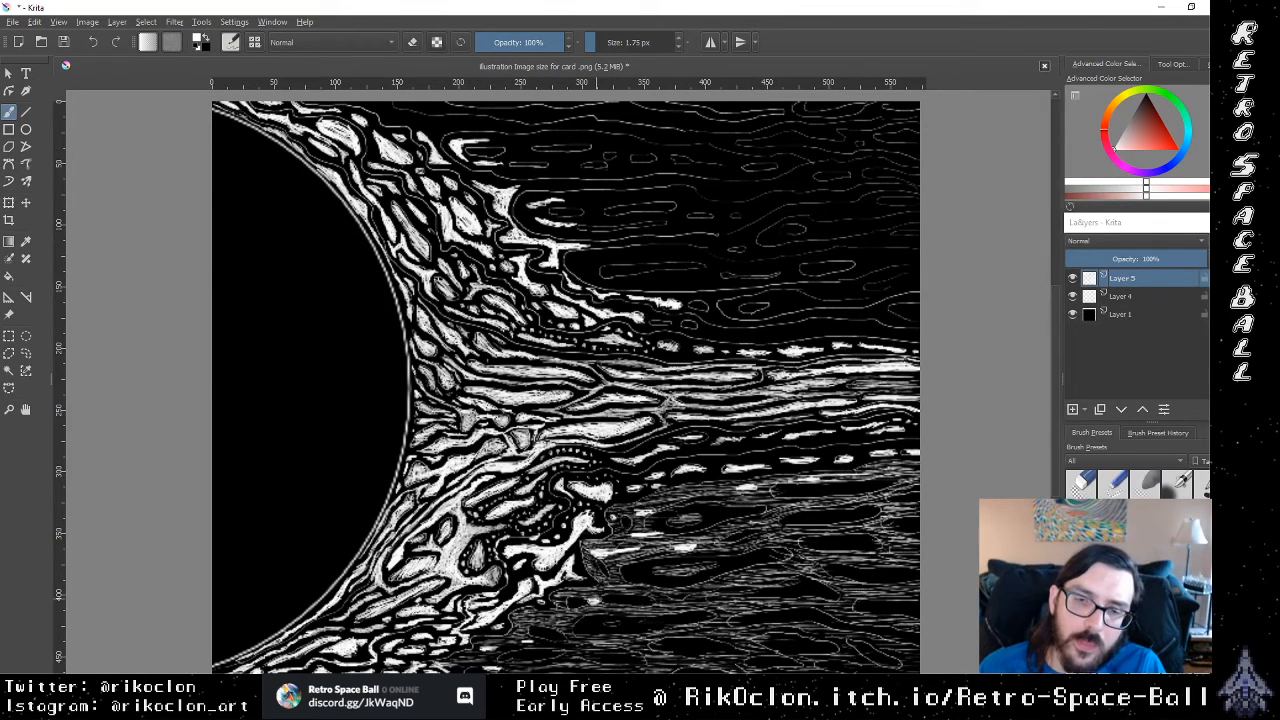
pyautogui.moveTo(602, 600); pyautogui.dragTo(648, 594)
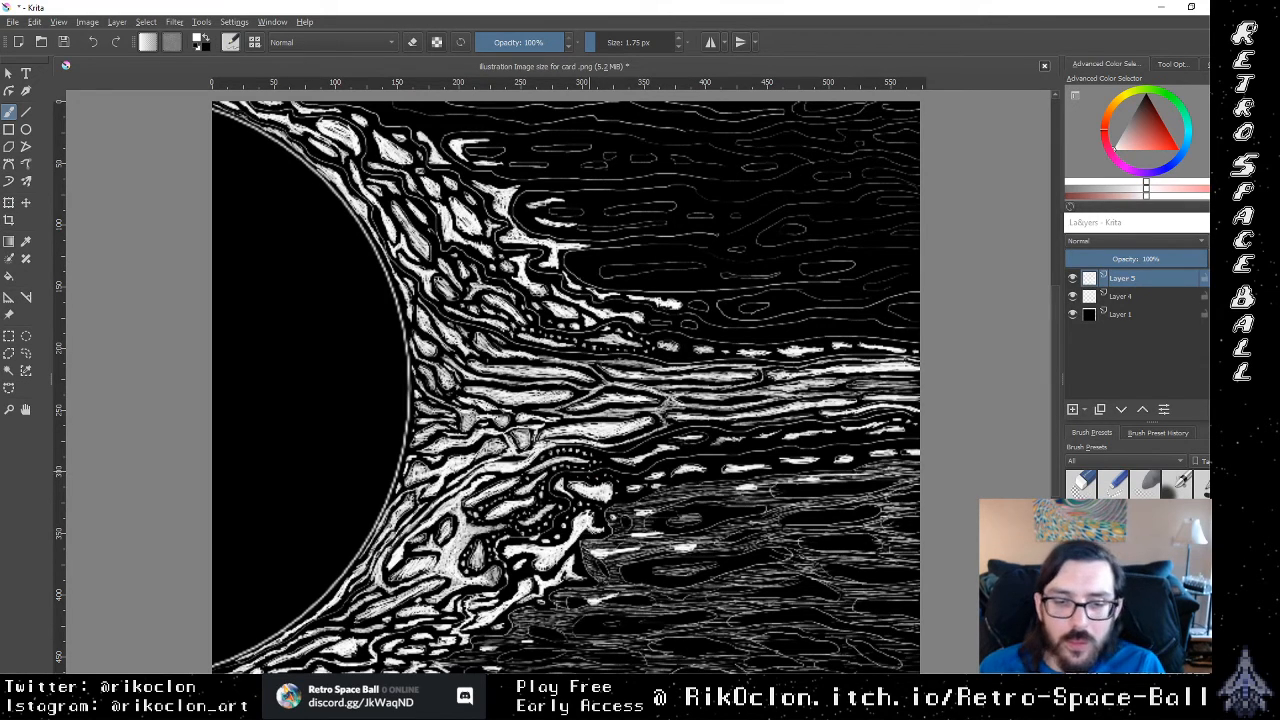
# Step: Touch up the upper hatched band with the brush's eraser mode, then paint elongated white streaks along it below the dashed row
pyautogui.press('e')
pyautogui.moveTo(657, 500); pyautogui.dragTo(732, 492)
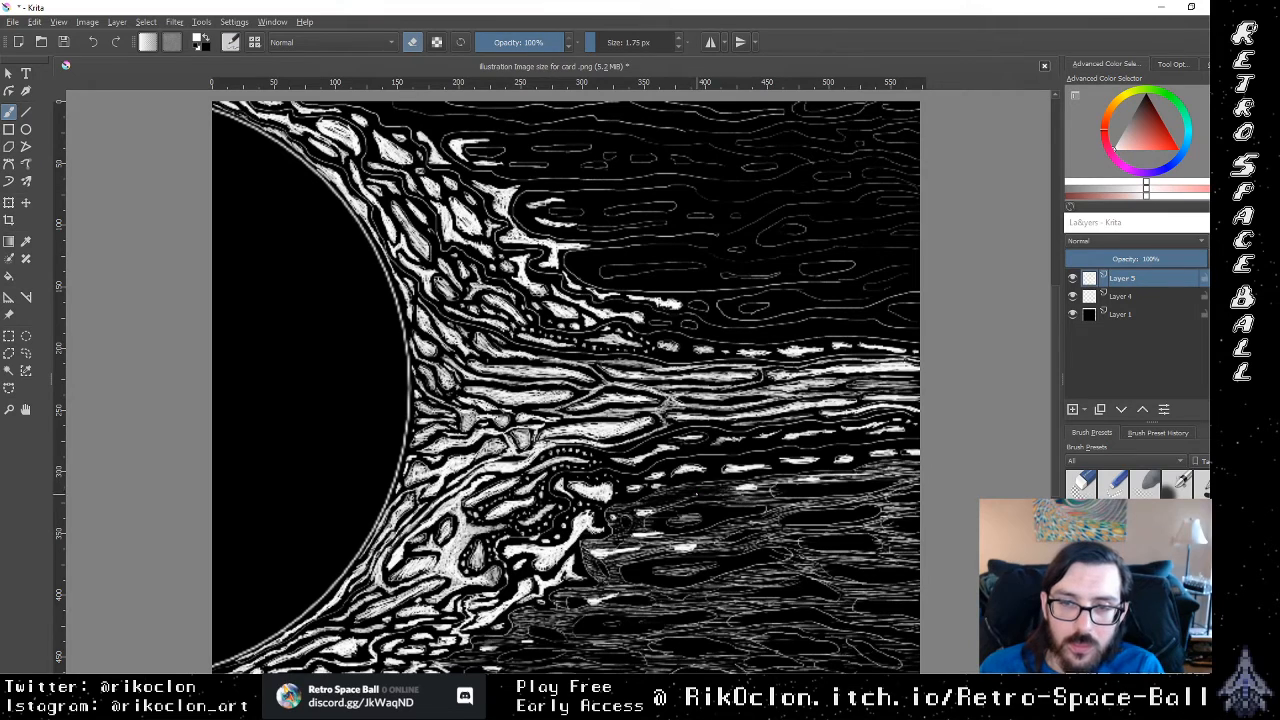
pyautogui.press('e')
pyautogui.moveTo(674, 495)
pyautogui.mouseDown()
pyautogui.moveTo(800, 473)
pyautogui.moveTo(768, 477)
pyautogui.moveTo(780, 476)
pyautogui.mouseUp()
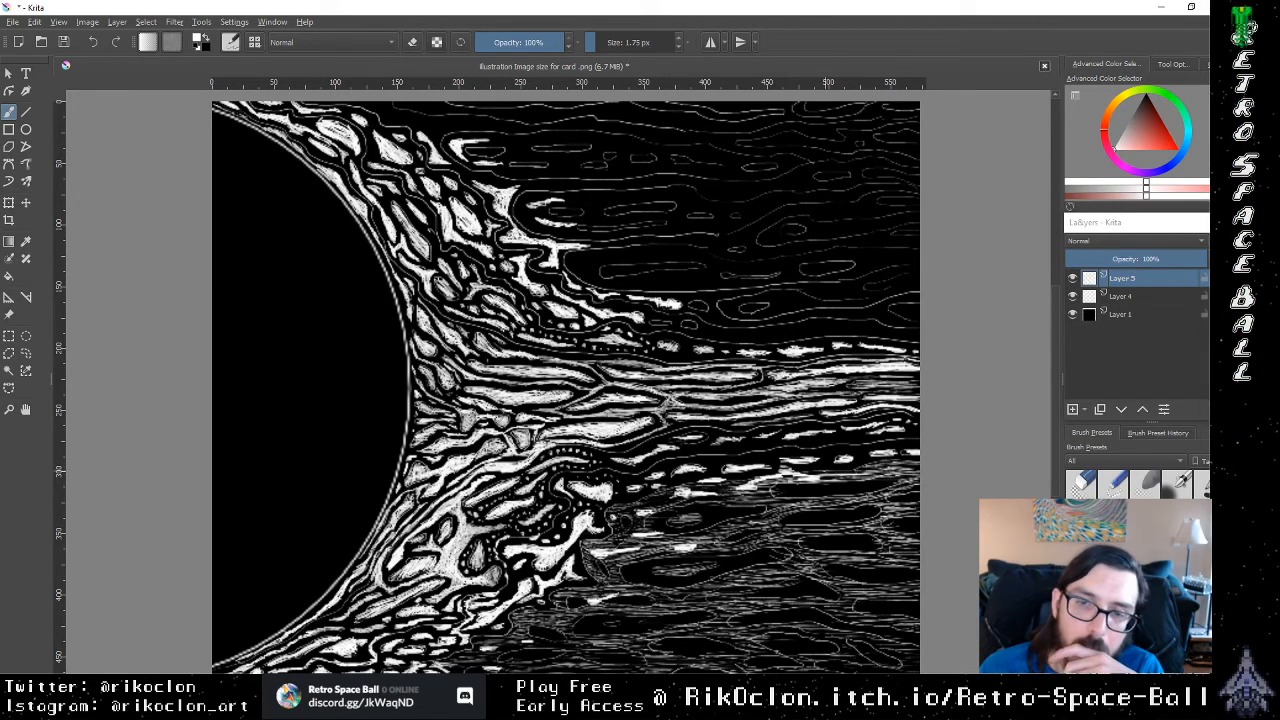
pyautogui.moveTo(814, 479)
pyautogui.mouseDown()
pyautogui.moveTo(866, 478)
pyautogui.moveTo(846, 508)
pyautogui.moveTo(793, 503)
pyautogui.moveTo(734, 521)
pyautogui.moveTo(757, 517)
pyautogui.moveTo(752, 504)
pyautogui.mouseUp()
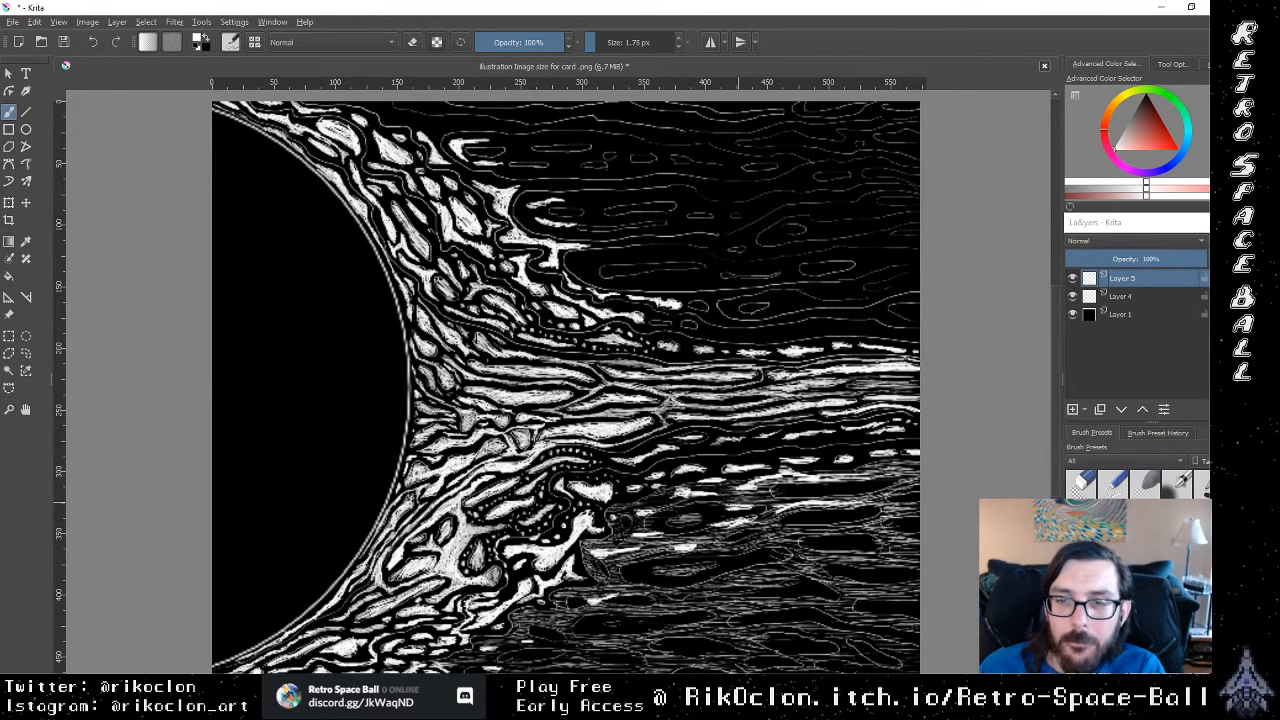
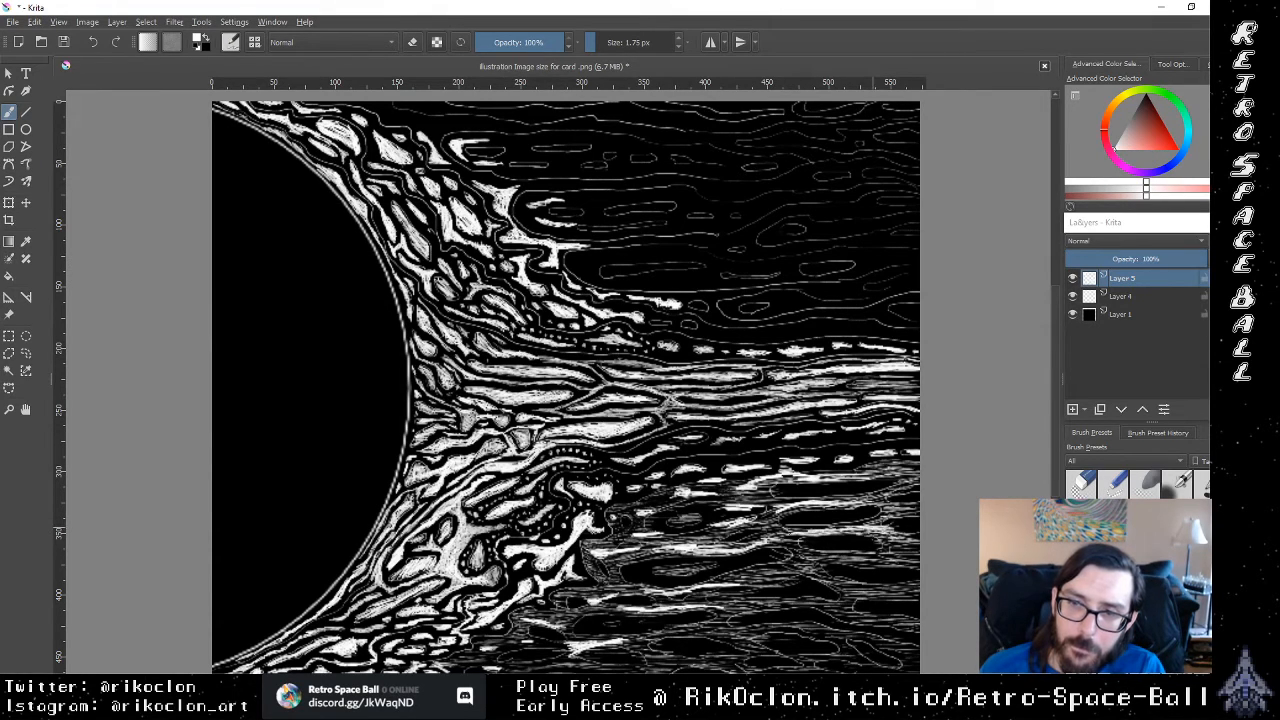
# Step: Add elongated white streaks through the upper hatched band below the dashed row, out to the canvas's right edge
pyautogui.moveTo(716, 527)
pyautogui.mouseDown()
pyautogui.moveTo(669, 530)
pyautogui.moveTo(704, 530)
pyautogui.mouseUp()
pyautogui.moveTo(798, 509); pyautogui.dragTo(768, 513)
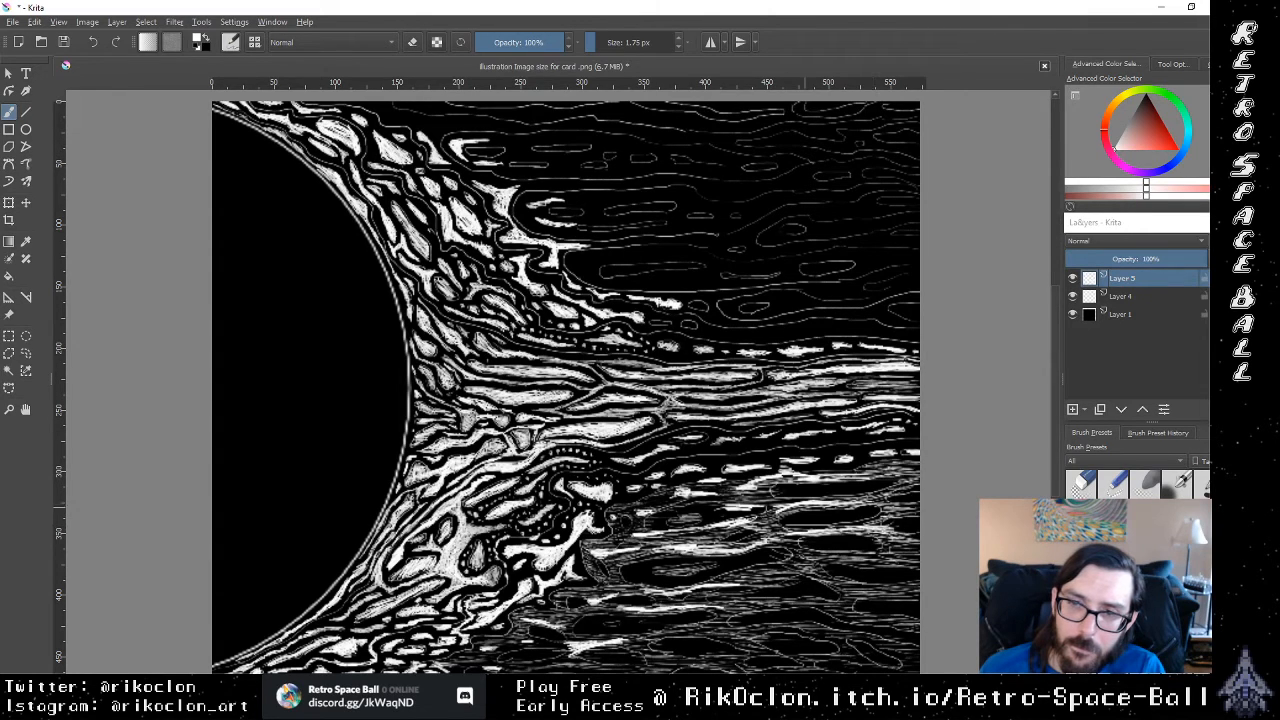
pyautogui.moveTo(912, 503)
pyautogui.mouseDown()
pyautogui.moveTo(878, 510)
pyautogui.moveTo(890, 516)
pyautogui.moveTo(870, 500)
pyautogui.mouseUp()
pyautogui.moveTo(916, 481)
pyautogui.mouseDown()
pyautogui.moveTo(886, 493)
pyautogui.moveTo(892, 476)
pyautogui.mouseUp()
pyautogui.moveTo(916, 475)
pyautogui.mouseDown()
pyautogui.moveTo(812, 485)
pyautogui.moveTo(743, 459)
pyautogui.mouseUp()
pyautogui.moveTo(771, 455); pyautogui.dragTo(754, 466)
pyautogui.moveTo(754, 457); pyautogui.dragTo(676, 458)
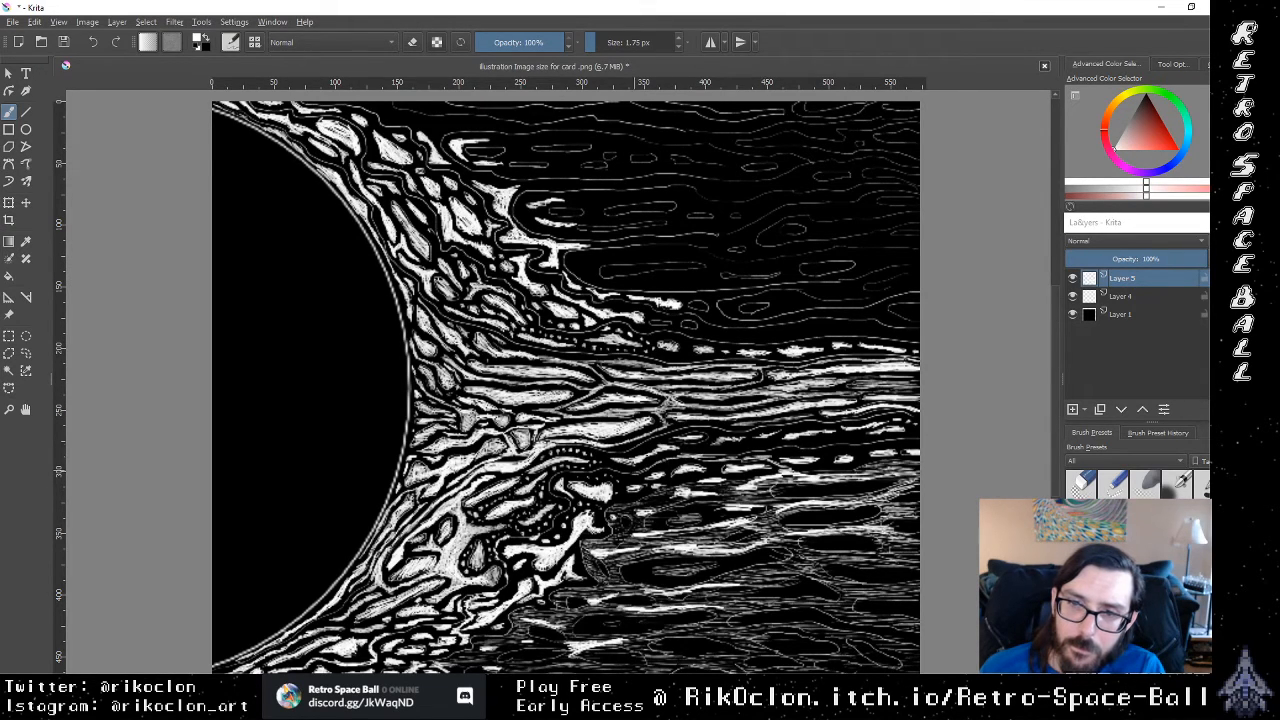
# Step: Touch up the dashed row below the stream with short white strokes, ending at the canvas's right edge
pyautogui.moveTo(759, 448)
pyautogui.mouseDown()
pyautogui.moveTo(727, 457)
pyautogui.moveTo(753, 449)
pyautogui.mouseUp()
pyautogui.moveTo(781, 445)
pyautogui.mouseDown()
pyautogui.moveTo(755, 449)
pyautogui.moveTo(787, 449)
pyautogui.mouseUp()
pyautogui.moveTo(818, 445)
pyautogui.mouseDown()
pyautogui.moveTo(801, 447)
pyautogui.moveTo(813, 449)
pyautogui.mouseUp()
pyautogui.moveTo(838, 447)
pyautogui.mouseDown()
pyautogui.moveTo(806, 450)
pyautogui.moveTo(821, 449)
pyautogui.mouseUp()
pyautogui.moveTo(855, 443); pyautogui.dragTo(836, 448)
pyautogui.moveTo(918, 442); pyautogui.dragTo(841, 442)
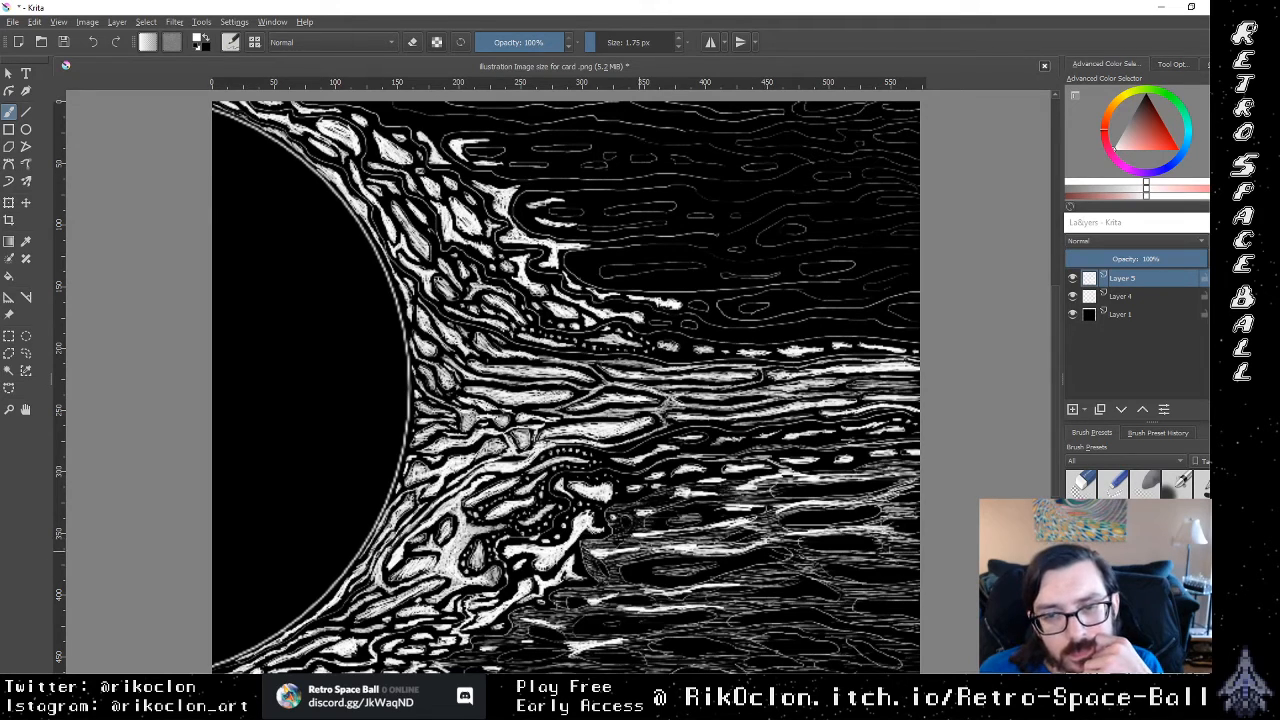
# Step: Paint slanted white streaks from the corona's outer lower edge and through the upper hatched band toward the dashed row
pyautogui.moveTo(668, 545)
pyautogui.mouseDown()
pyautogui.moveTo(766, 523)
pyautogui.moveTo(782, 510)
pyautogui.moveTo(712, 498)
pyautogui.moveTo(758, 492)
pyautogui.mouseUp()
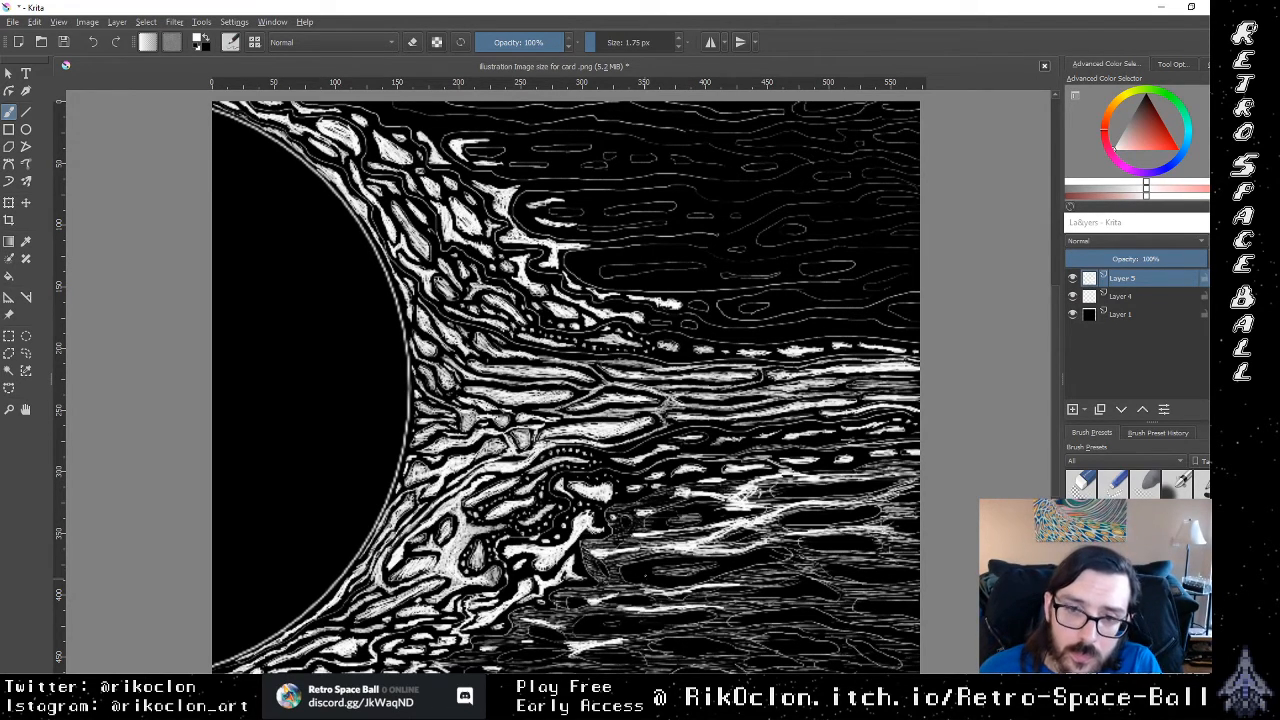
pyautogui.moveTo(665, 554); pyautogui.dragTo(605, 548)
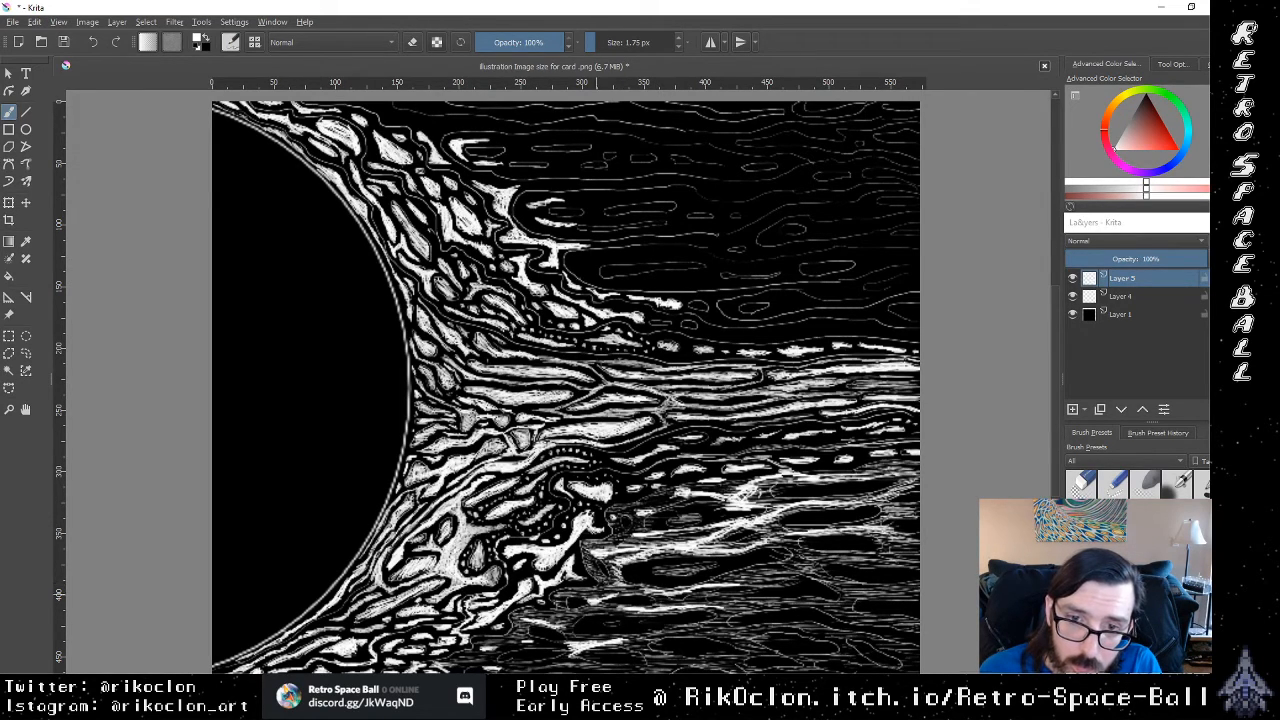
pyautogui.moveTo(598, 597)
pyautogui.mouseDown()
pyautogui.moveTo(556, 596)
pyautogui.moveTo(577, 611)
pyautogui.moveTo(512, 619)
pyautogui.moveTo(524, 626)
pyautogui.moveTo(476, 638)
pyautogui.moveTo(448, 670)
pyautogui.mouseUp()
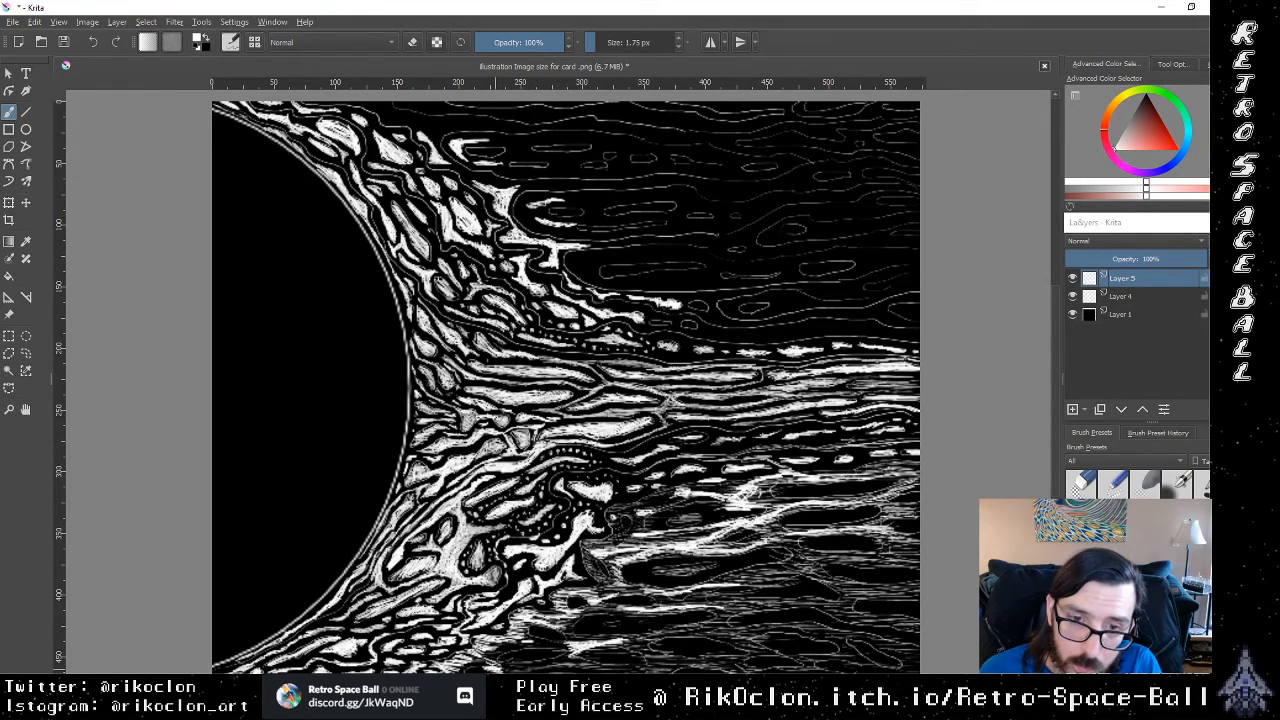
# Step: Brush rising white streaks across the hatched bands, from the lower corona up to the upper band at the canvas's right side
pyautogui.moveTo(478, 658)
pyautogui.mouseDown()
pyautogui.moveTo(574, 643)
pyautogui.moveTo(556, 637)
pyautogui.moveTo(520, 659)
pyautogui.moveTo(598, 658)
pyautogui.moveTo(574, 622)
pyautogui.moveTo(644, 590)
pyautogui.mouseUp()
pyautogui.moveTo(616, 592); pyautogui.dragTo(718, 562)
pyautogui.moveTo(698, 570); pyautogui.dragTo(770, 552)
pyautogui.moveTo(752, 556); pyautogui.dragTo(848, 542)
pyautogui.moveTo(820, 547)
pyautogui.mouseDown()
pyautogui.moveTo(862, 538)
pyautogui.moveTo(820, 514)
pyautogui.mouseUp()
pyautogui.moveTo(792, 520); pyautogui.dragTo(824, 514)
pyautogui.moveTo(788, 520)
pyautogui.mouseDown()
pyautogui.moveTo(866, 516)
pyautogui.moveTo(842, 488)
pyautogui.mouseUp()
pyautogui.moveTo(788, 494)
pyautogui.mouseDown()
pyautogui.moveTo(822, 488)
pyautogui.moveTo(802, 488)
pyautogui.mouseUp()
pyautogui.moveTo(782, 492); pyautogui.dragTo(888, 484)
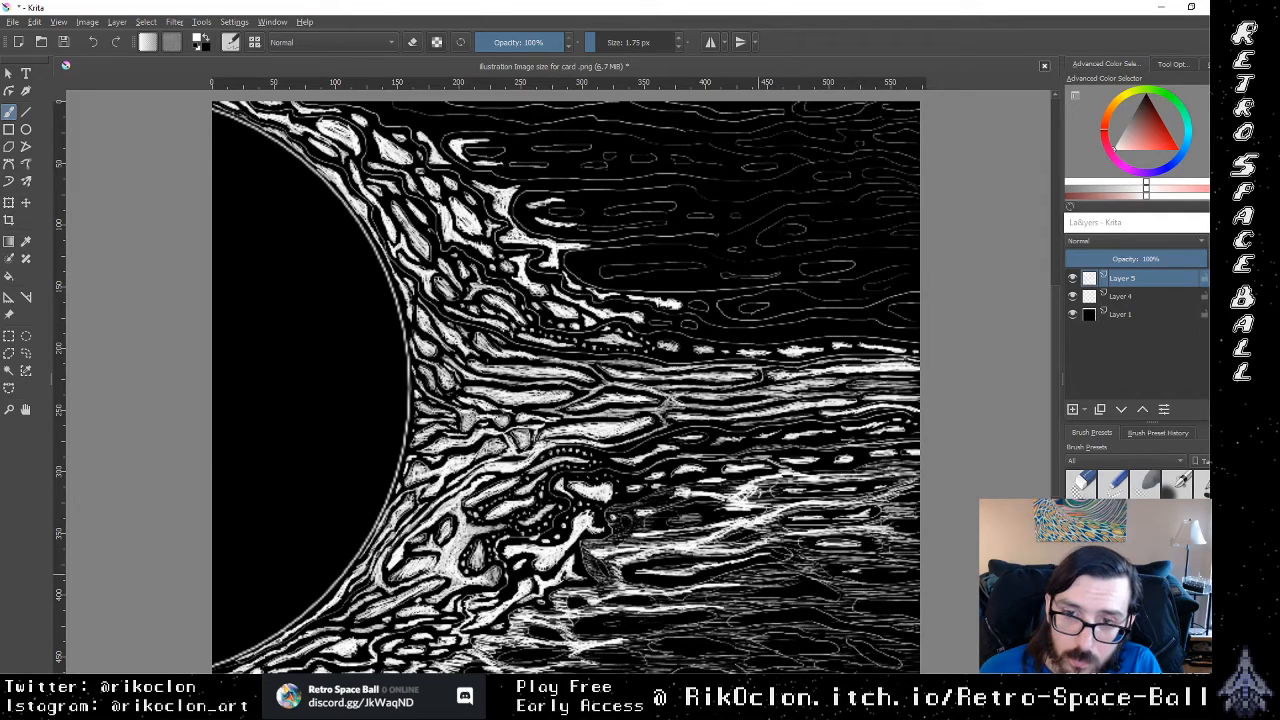
pyautogui.moveTo(732, 582); pyautogui.dragTo(766, 576)
pyautogui.moveTo(722, 584)
pyautogui.mouseDown()
pyautogui.moveTo(776, 578)
pyautogui.moveTo(788, 544)
pyautogui.mouseUp()
pyautogui.moveTo(746, 554); pyautogui.dragTo(800, 548)
pyautogui.moveTo(700, 558); pyautogui.dragTo(742, 552)
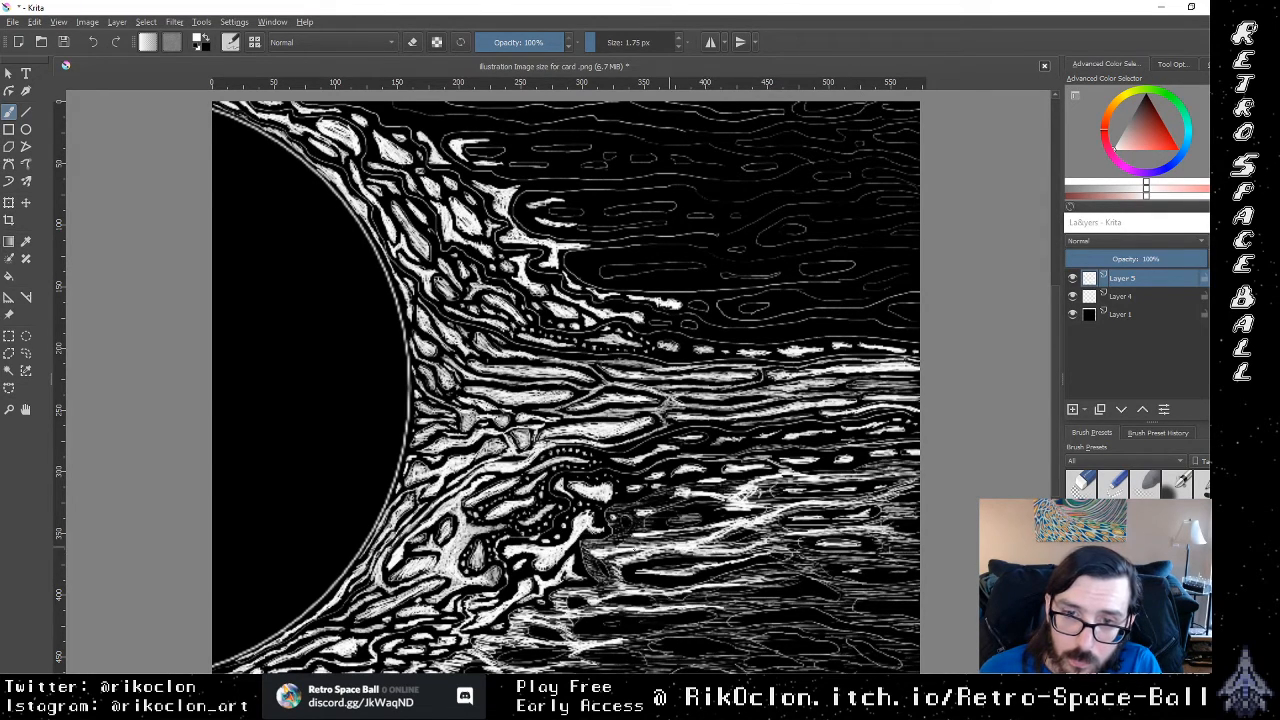
# Step: Cover the dark gap between the corona's lower tip and the dashed row with dense white strokes trailing outward
pyautogui.moveTo(600, 549); pyautogui.dragTo(626, 545)
pyautogui.moveTo(599, 549)
pyautogui.mouseDown()
pyautogui.moveTo(626, 535)
pyautogui.moveTo(636, 508)
pyautogui.mouseUp()
pyautogui.moveTo(632, 510); pyautogui.dragTo(666, 498)
pyautogui.moveTo(642, 504); pyautogui.dragTo(674, 492)
pyautogui.moveTo(648, 502)
pyautogui.mouseDown()
pyautogui.moveTo(680, 492)
pyautogui.moveTo(656, 497)
pyautogui.mouseUp()
pyautogui.moveTo(625, 513); pyautogui.dragTo(732, 480)
pyautogui.moveTo(722, 488); pyautogui.dragTo(740, 482)
pyautogui.moveTo(697, 488); pyautogui.dragTo(715, 483)
pyautogui.moveTo(681, 491); pyautogui.dragTo(699, 481)
pyautogui.moveTo(679, 491)
pyautogui.mouseDown()
pyautogui.moveTo(699, 481)
pyautogui.moveTo(677, 498)
pyautogui.mouseUp()
pyautogui.moveTo(653, 511); pyautogui.dragTo(663, 502)
pyautogui.moveTo(643, 523)
pyautogui.mouseDown()
pyautogui.moveTo(656, 509)
pyautogui.moveTo(654, 526)
pyautogui.mouseUp()
pyautogui.moveTo(635, 532)
pyautogui.mouseDown()
pyautogui.moveTo(652, 522)
pyautogui.moveTo(640, 524)
pyautogui.mouseUp()
pyautogui.moveTo(618, 534); pyautogui.dragTo(640, 526)
pyautogui.moveTo(612, 538); pyautogui.dragTo(644, 516)
pyautogui.moveTo(630, 524); pyautogui.dragTo(660, 504)
pyautogui.moveTo(636, 524); pyautogui.dragTo(658, 500)
pyautogui.moveTo(632, 520)
pyautogui.mouseDown()
pyautogui.moveTo(654, 502)
pyautogui.moveTo(638, 510)
pyautogui.mouseUp()
pyautogui.moveTo(608, 520); pyautogui.dragTo(630, 506)
pyautogui.moveTo(606, 522); pyautogui.dragTo(622, 504)
pyautogui.moveTo(602, 512); pyautogui.dragTo(636, 504)
pyautogui.moveTo(612, 510); pyautogui.dragTo(660, 504)
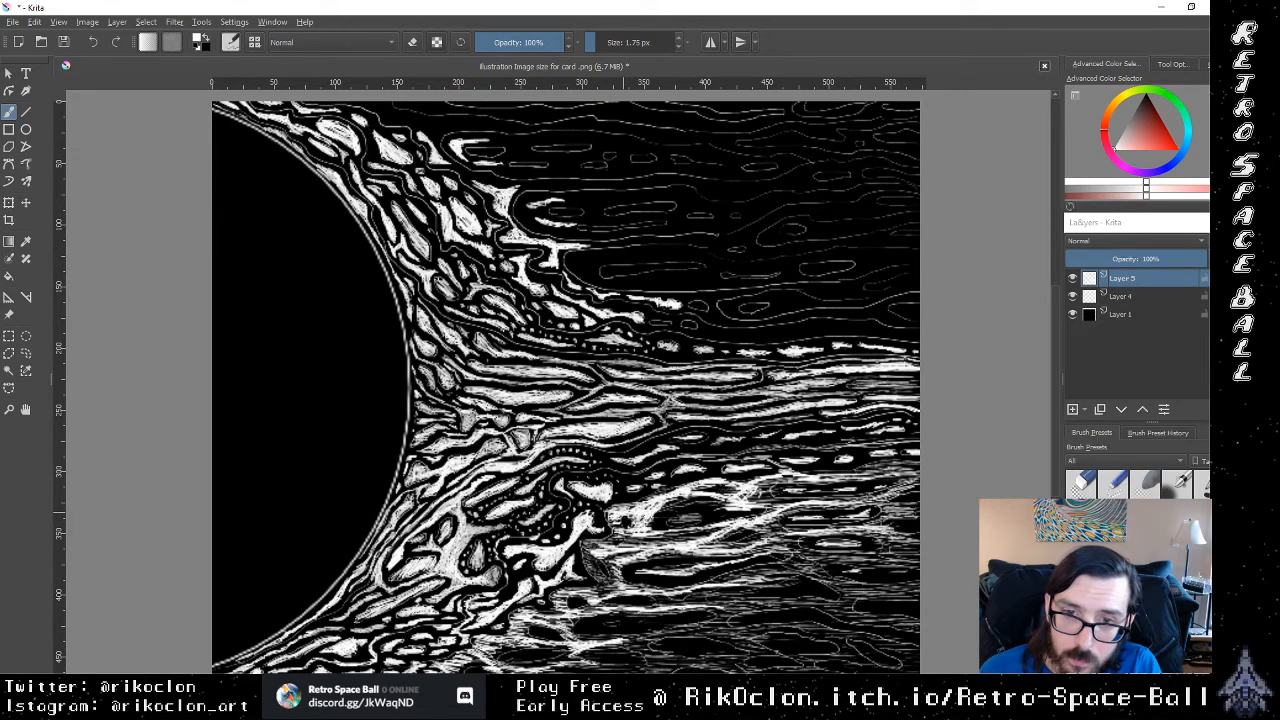
# Step: Thicken the broad white streak flowing outward from the corona's lower tip through the upper hatched band
pyautogui.moveTo(608, 542); pyautogui.dragTo(620, 530)
pyautogui.moveTo(610, 545); pyautogui.dragTo(620, 533)
pyautogui.moveTo(598, 543); pyautogui.dragTo(628, 533)
pyautogui.moveTo(603, 547); pyautogui.dragTo(636, 537)
pyautogui.moveTo(612, 547); pyautogui.dragTo(640, 536)
pyautogui.moveTo(626, 548); pyautogui.dragTo(654, 537)
pyautogui.moveTo(642, 550); pyautogui.dragTo(664, 534)
pyautogui.moveTo(656, 546); pyautogui.dragTo(690, 530)
pyautogui.moveTo(676, 542); pyautogui.dragTo(706, 528)
pyautogui.moveTo(698, 540)
pyautogui.mouseDown()
pyautogui.moveTo(724, 525)
pyautogui.moveTo(712, 530)
pyautogui.mouseUp()
pyautogui.moveTo(680, 544); pyautogui.dragTo(716, 528)
pyautogui.moveTo(652, 542); pyautogui.dragTo(702, 528)
pyautogui.moveTo(636, 548)
pyautogui.mouseDown()
pyautogui.moveTo(662, 536)
pyautogui.moveTo(648, 538)
pyautogui.mouseUp()
pyautogui.moveTo(660, 548)
pyautogui.mouseDown()
pyautogui.moveTo(684, 530)
pyautogui.moveTo(735, 529)
pyautogui.mouseUp()
pyautogui.moveTo(650, 548); pyautogui.dragTo(678, 540)
# Step: Whiten the pointed hatched patch beside the corona's lower tip and extend white streaks through the bands just below it
pyautogui.moveTo(585, 543); pyautogui.dragTo(593, 559)
pyautogui.moveTo(581, 546); pyautogui.dragTo(598, 578)
pyautogui.moveTo(585, 562); pyautogui.dragTo(602, 586)
pyautogui.moveTo(587, 565); pyautogui.dragTo(606, 588)
pyautogui.moveTo(598, 571); pyautogui.dragTo(614, 588)
pyautogui.moveTo(588, 556)
pyautogui.mouseDown()
pyautogui.moveTo(608, 584)
pyautogui.moveTo(595, 569)
pyautogui.mouseUp()
pyautogui.moveTo(596, 573); pyautogui.dragTo(619, 585)
pyautogui.moveTo(610, 555); pyautogui.dragTo(615, 575)
pyautogui.moveTo(605, 555); pyautogui.dragTo(611, 577)
pyautogui.moveTo(598, 562)
pyautogui.mouseDown()
pyautogui.moveTo(616, 585)
pyautogui.moveTo(645, 550)
pyautogui.mouseUp()
pyautogui.moveTo(627, 553)
pyautogui.mouseDown()
pyautogui.moveTo(646, 548)
pyautogui.moveTo(601, 541)
pyautogui.mouseUp()
pyautogui.moveTo(587, 551)
pyautogui.mouseDown()
pyautogui.moveTo(607, 545)
pyautogui.moveTo(590, 561)
pyautogui.mouseUp()
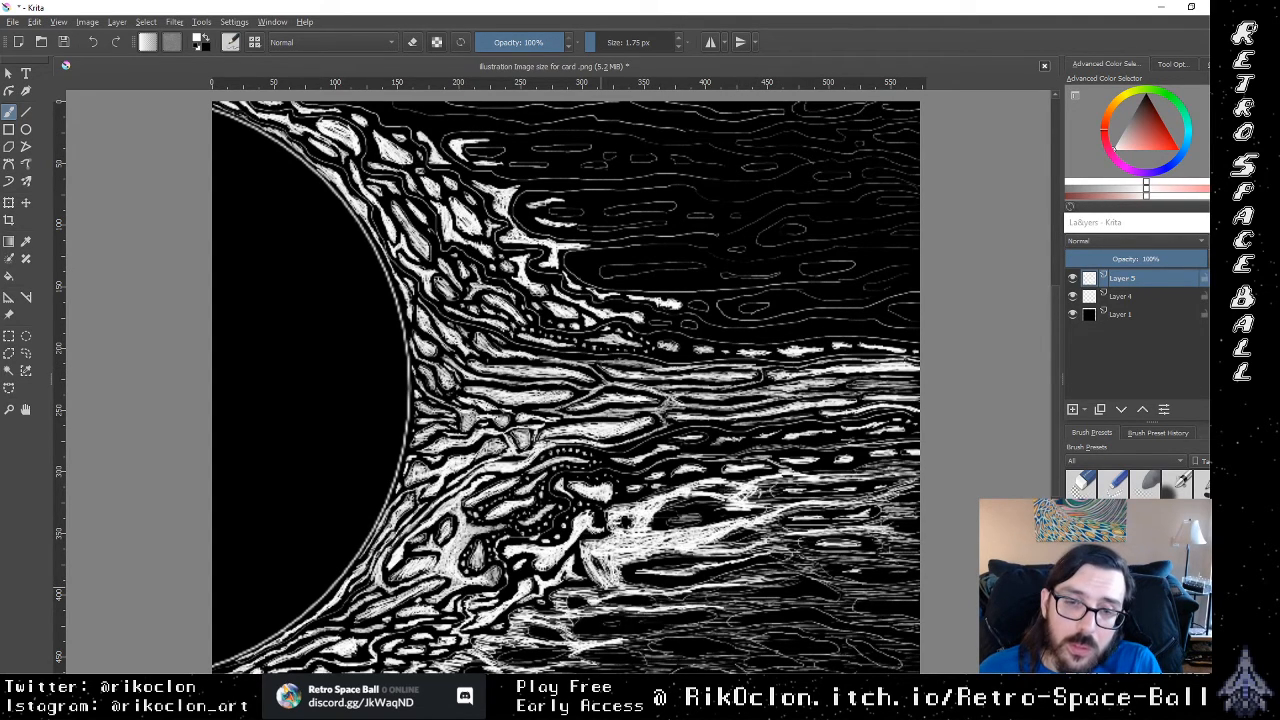
pyautogui.moveTo(615, 585)
pyautogui.mouseDown()
pyautogui.moveTo(559, 620)
pyautogui.moveTo(525, 611)
pyautogui.moveTo(692, 616)
pyautogui.mouseUp()
pyautogui.moveTo(614, 624)
pyautogui.mouseDown()
pyautogui.moveTo(662, 624)
pyautogui.moveTo(594, 623)
pyautogui.moveTo(676, 621)
pyautogui.moveTo(626, 567)
pyautogui.moveTo(686, 572)
pyautogui.moveTo(626, 561)
pyautogui.mouseUp()
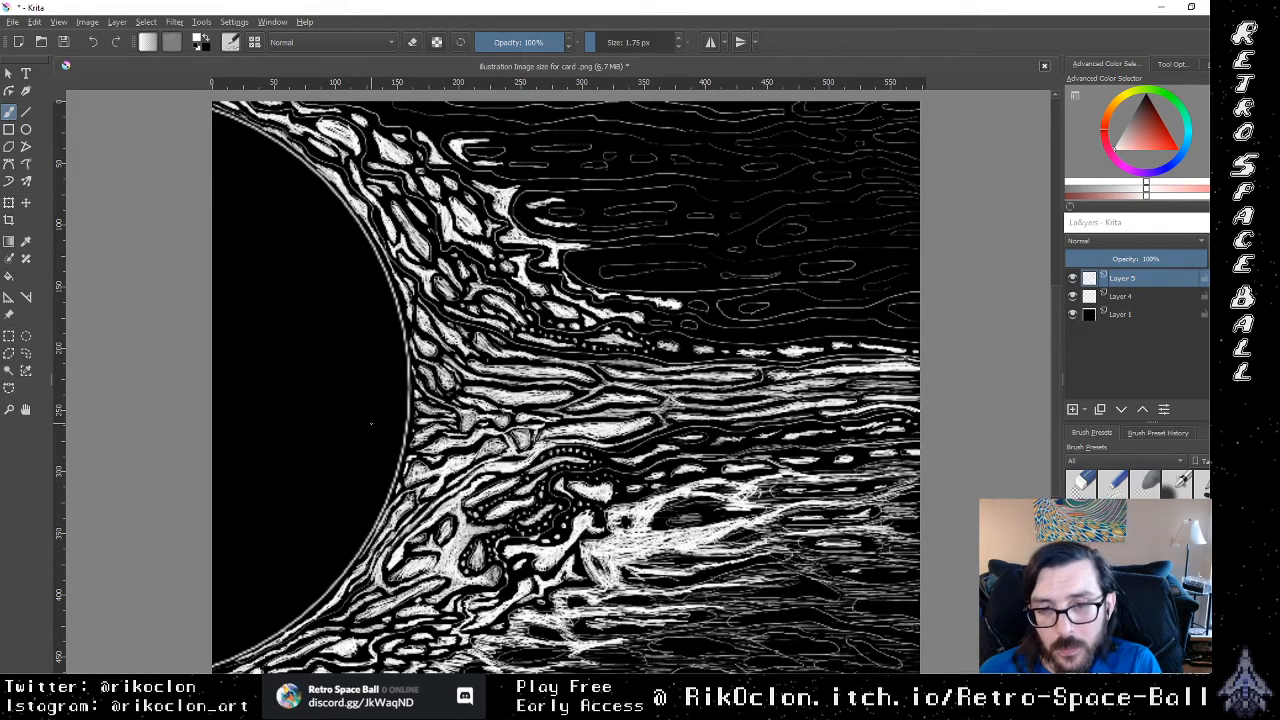
# Step: Try the 50 px eraser on the white streaks below the dashed row, undo the stroke and return to the brush
pyautogui.press('e')
pyautogui.moveTo(608, 504)
pyautogui.mouseDown()
pyautogui.moveTo(668, 578)
pyautogui.moveTo(680, 540)
pyautogui.moveTo(750, 490)
pyautogui.mouseUp()
pyautogui.hotkey('ctrl', 'z')
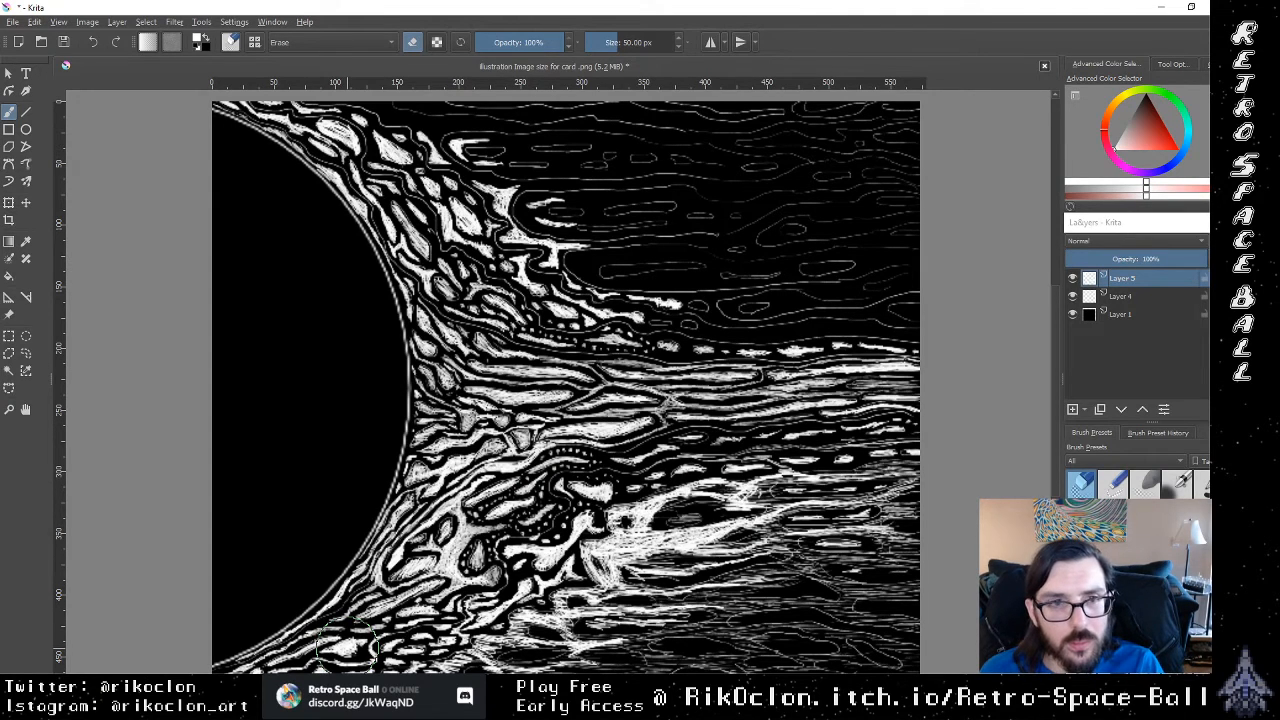
pyautogui.press('e')
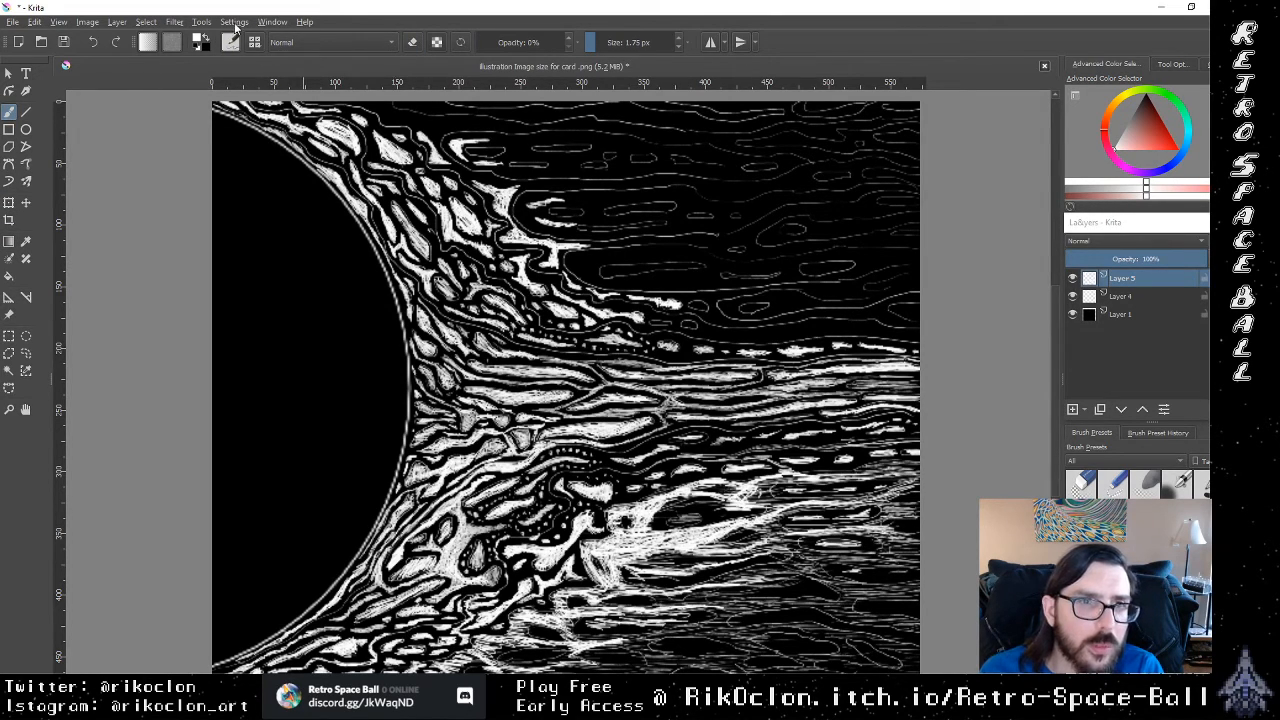
# Step: Set the eraser's size to 1.17 px and erase a short mark in the broad white streak below the dashed row
pyautogui.press('e')
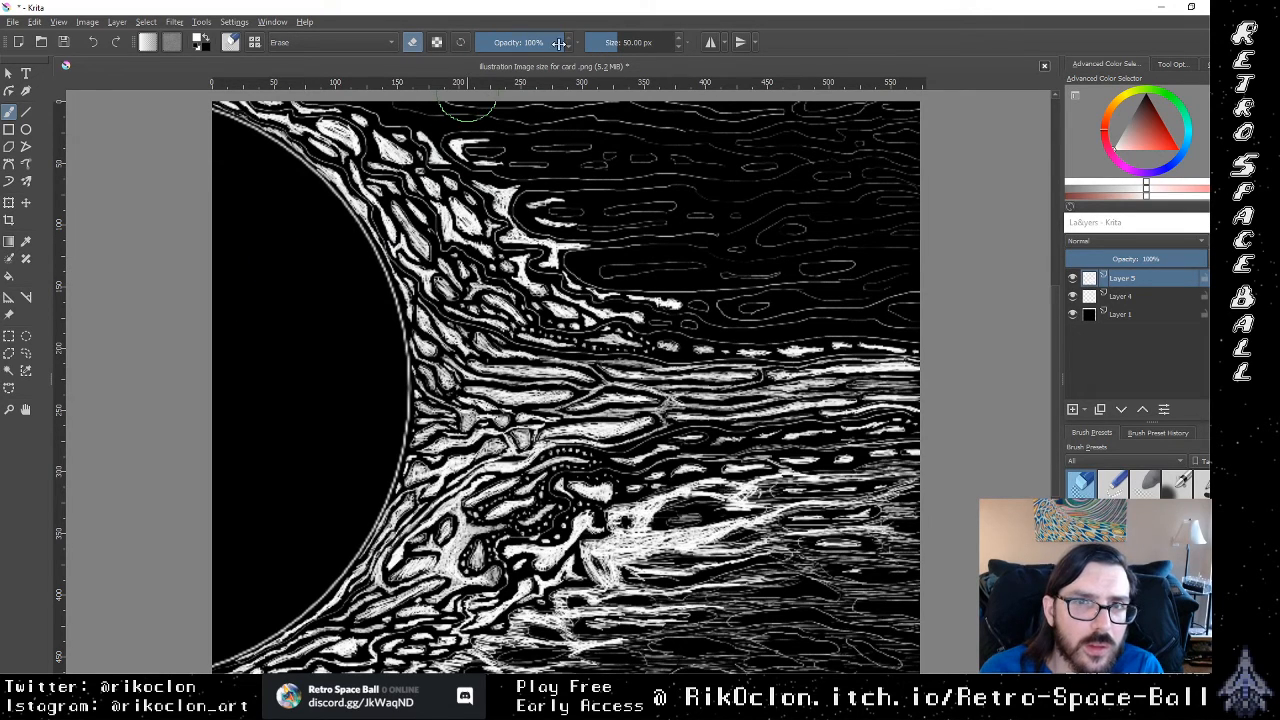
pyautogui.moveTo(540, 43); pyautogui.dragTo(592, 58)
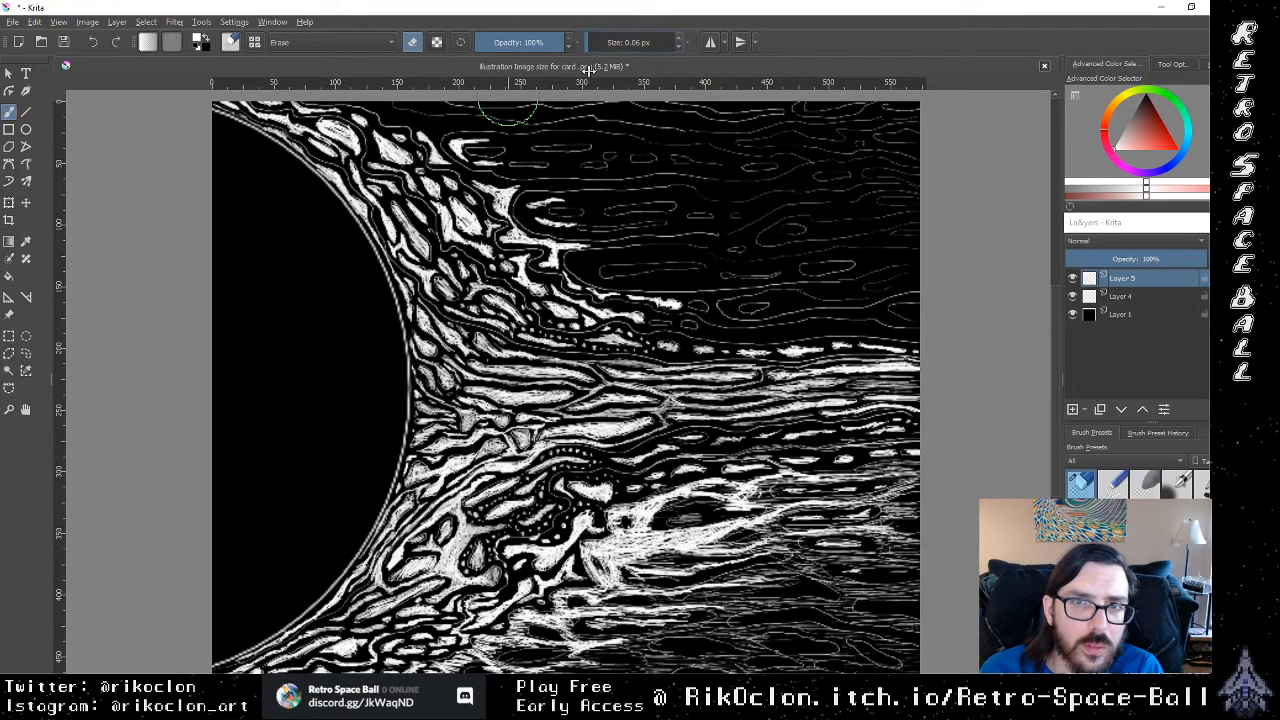
pyautogui.click(590, 46)
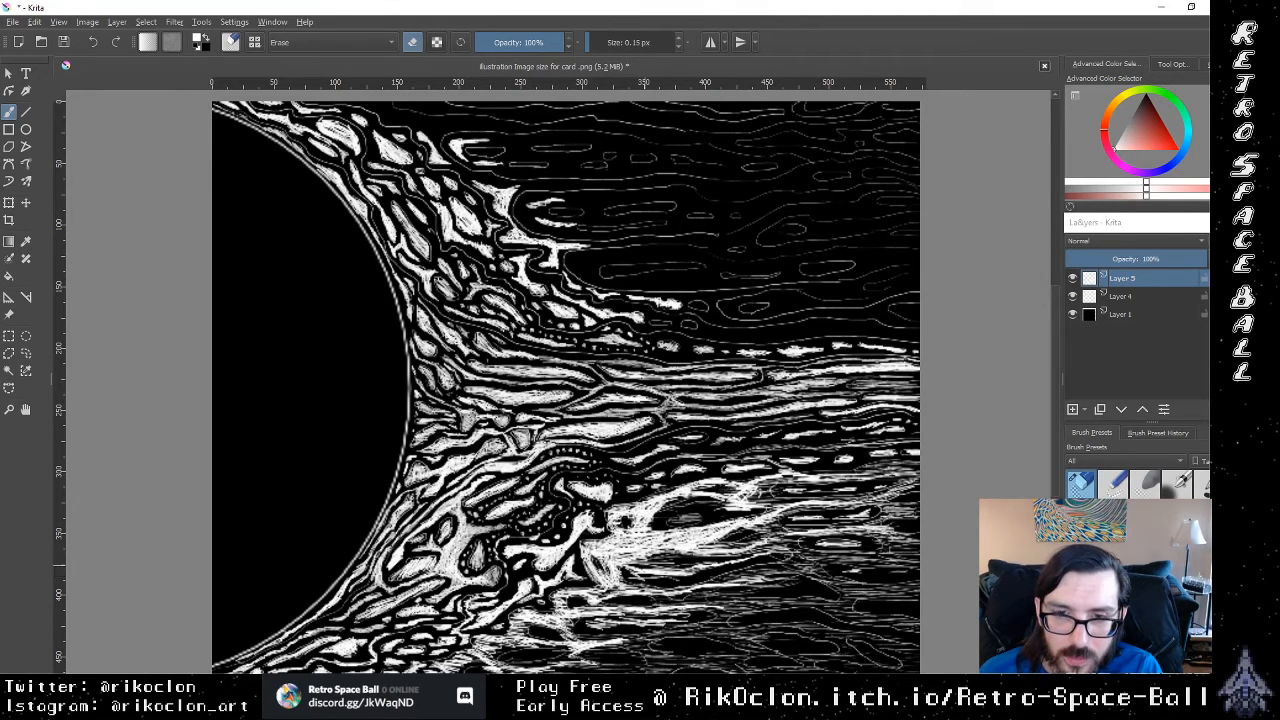
pyautogui.click(592, 43)
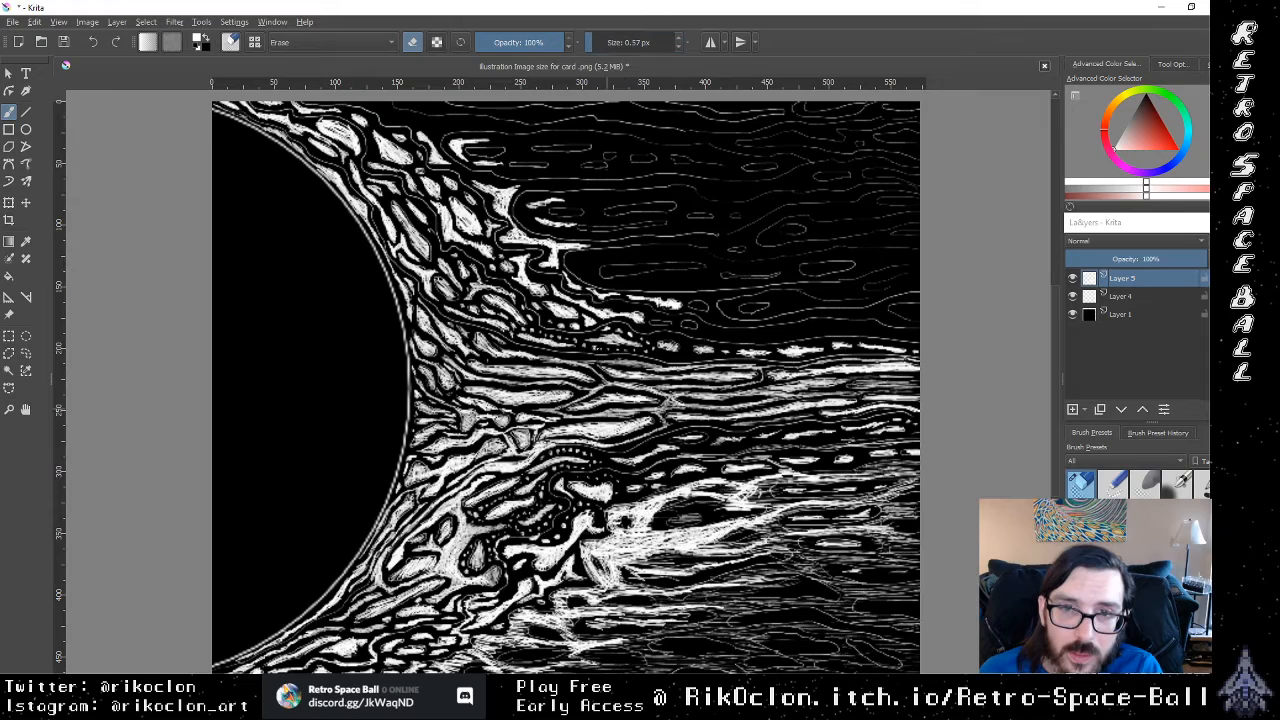
pyautogui.click(593, 42)
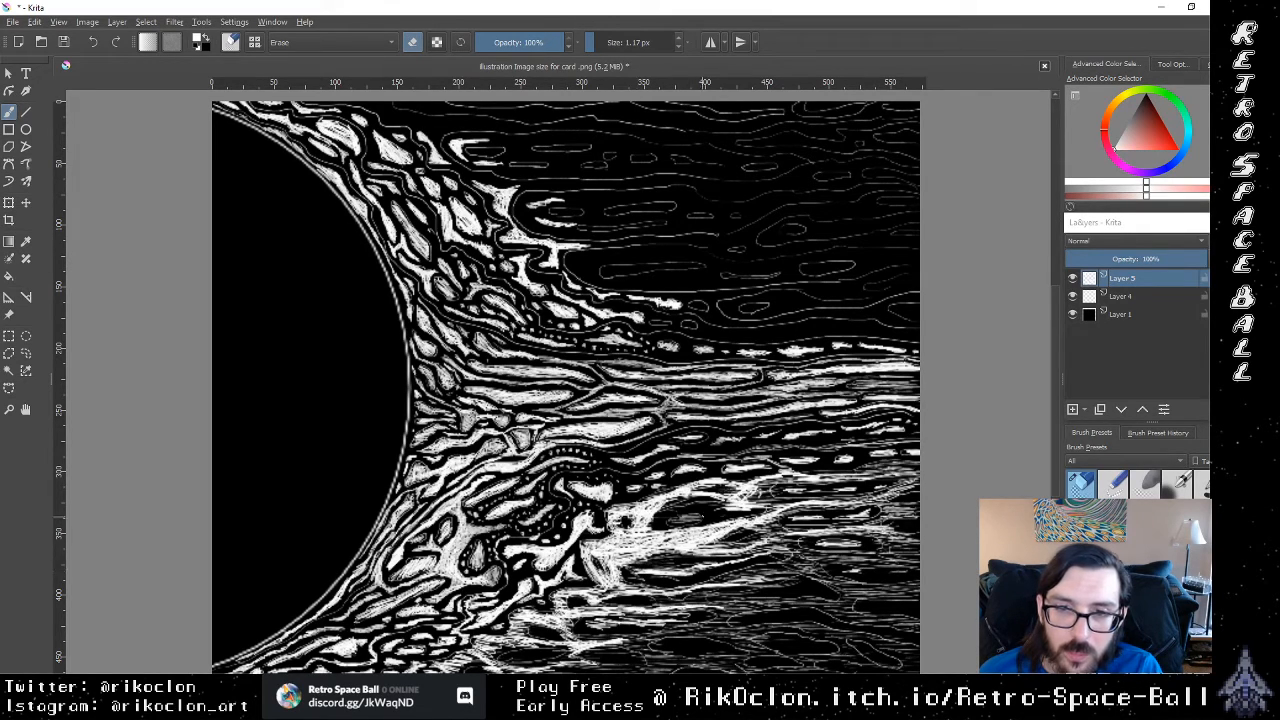
pyautogui.moveTo(684, 530); pyautogui.dragTo(663, 530)
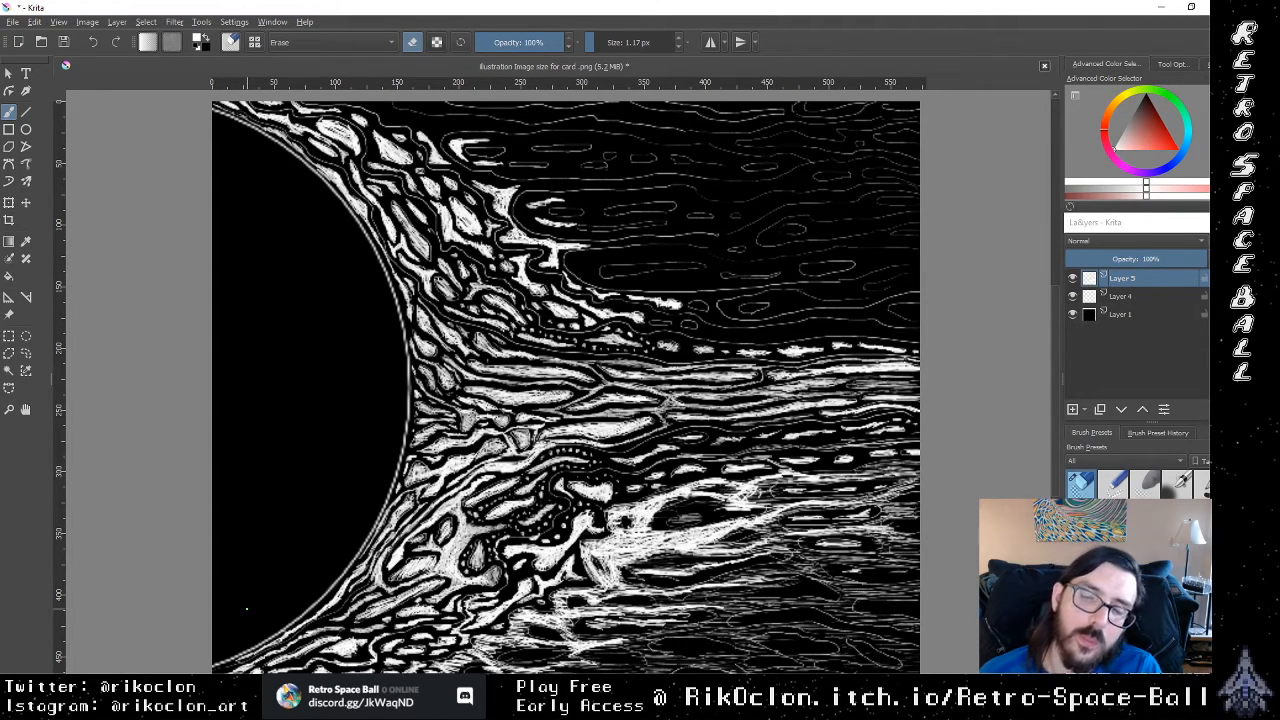
# Step: Switch back to the 1.75 px brush and set its opacity to 100%
pyautogui.press('e')
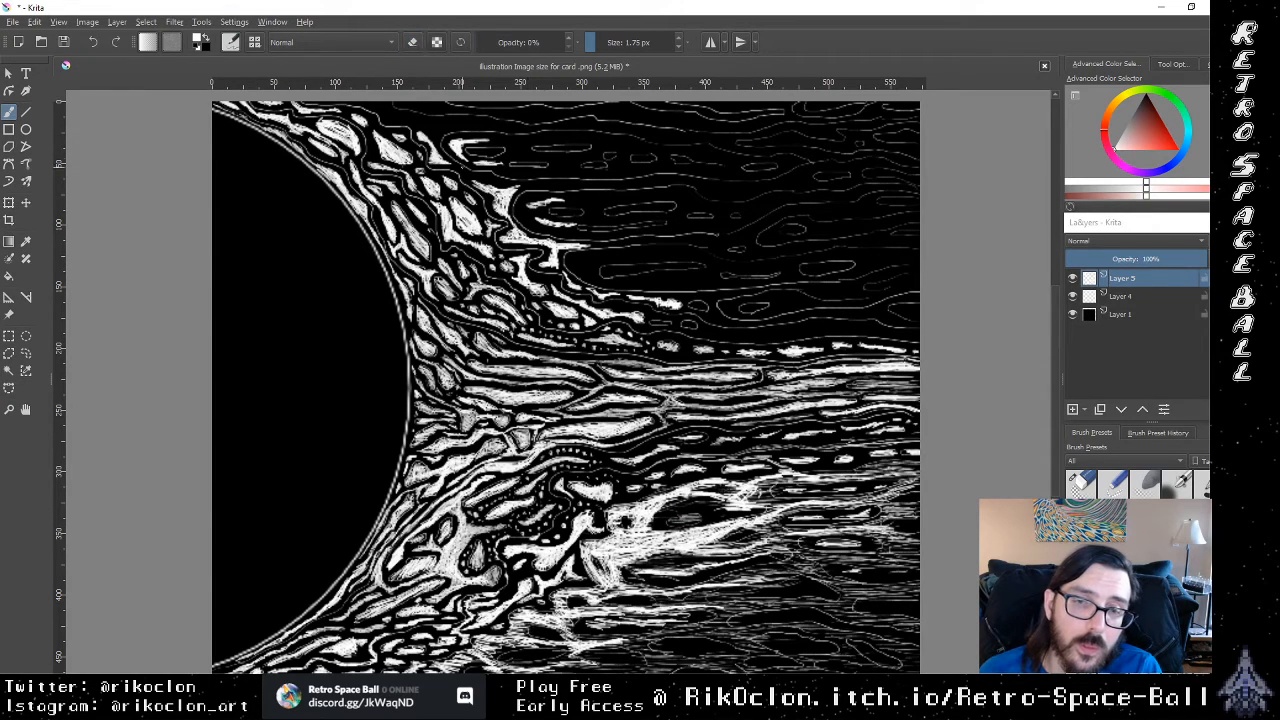
pyautogui.press('e')
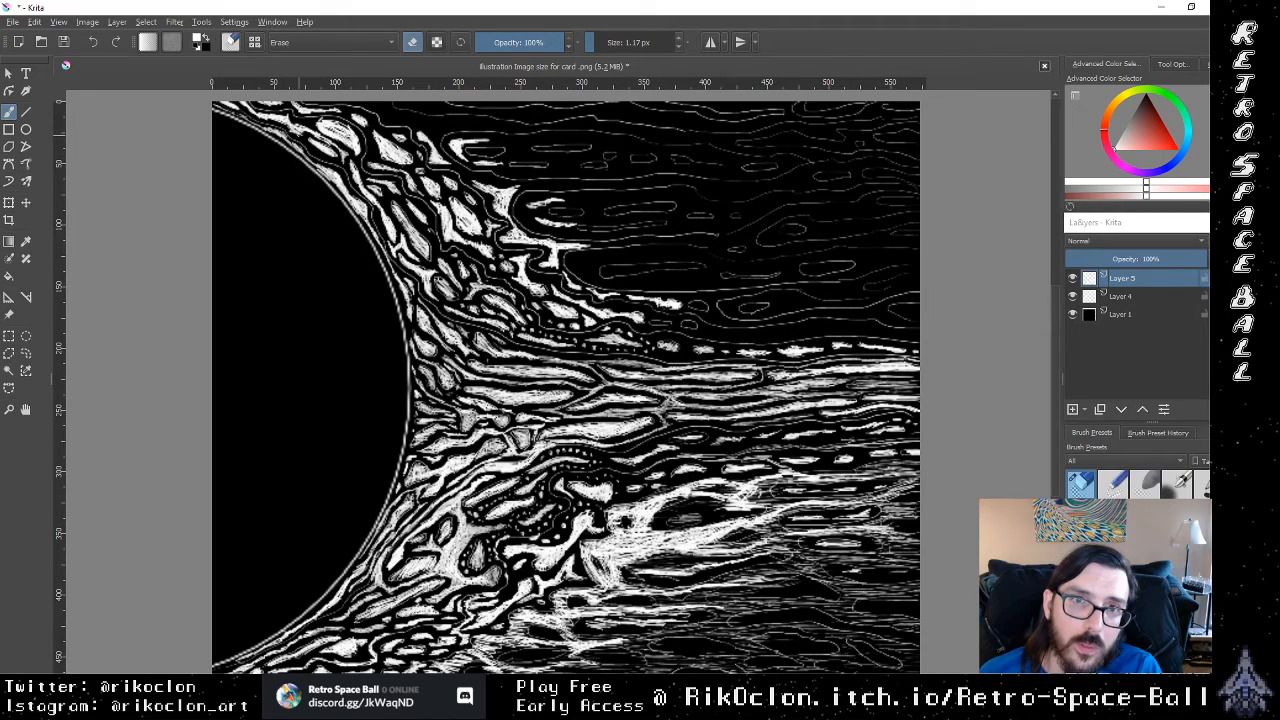
pyautogui.rightClick(485, 265)
pyautogui.click(722, 562)
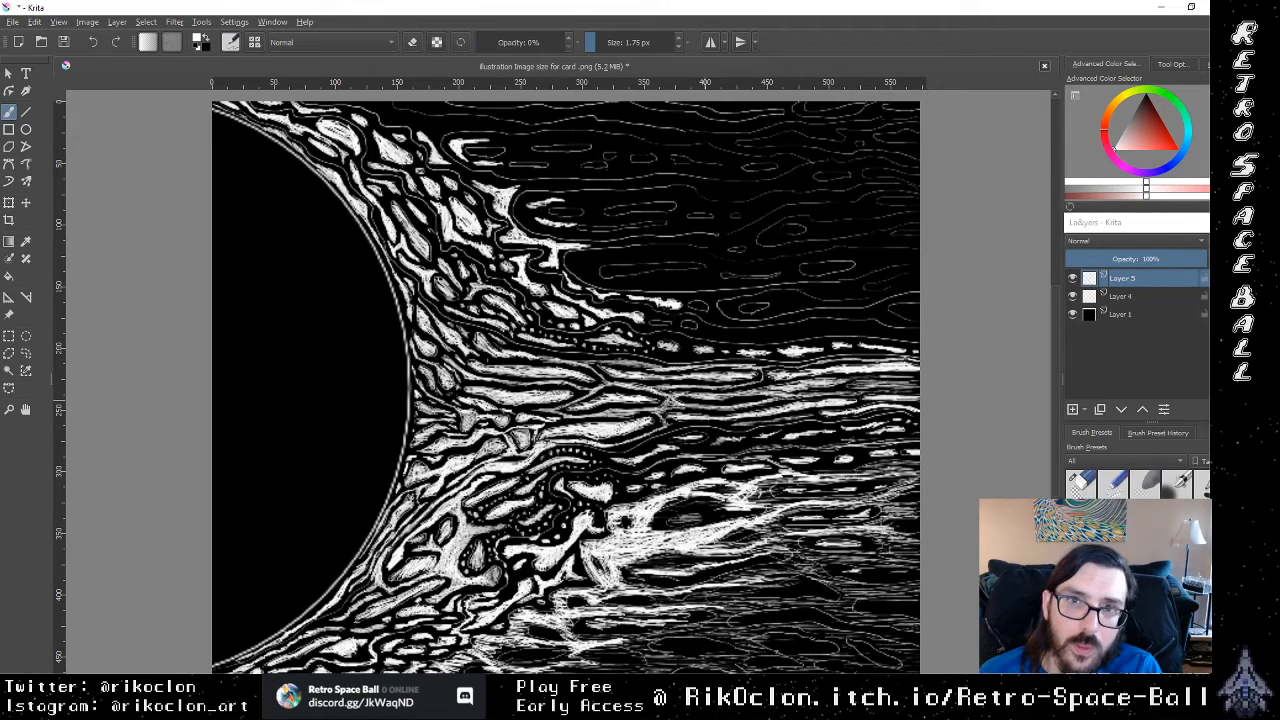
pyautogui.moveTo(506, 45); pyautogui.dragTo(608, 56)
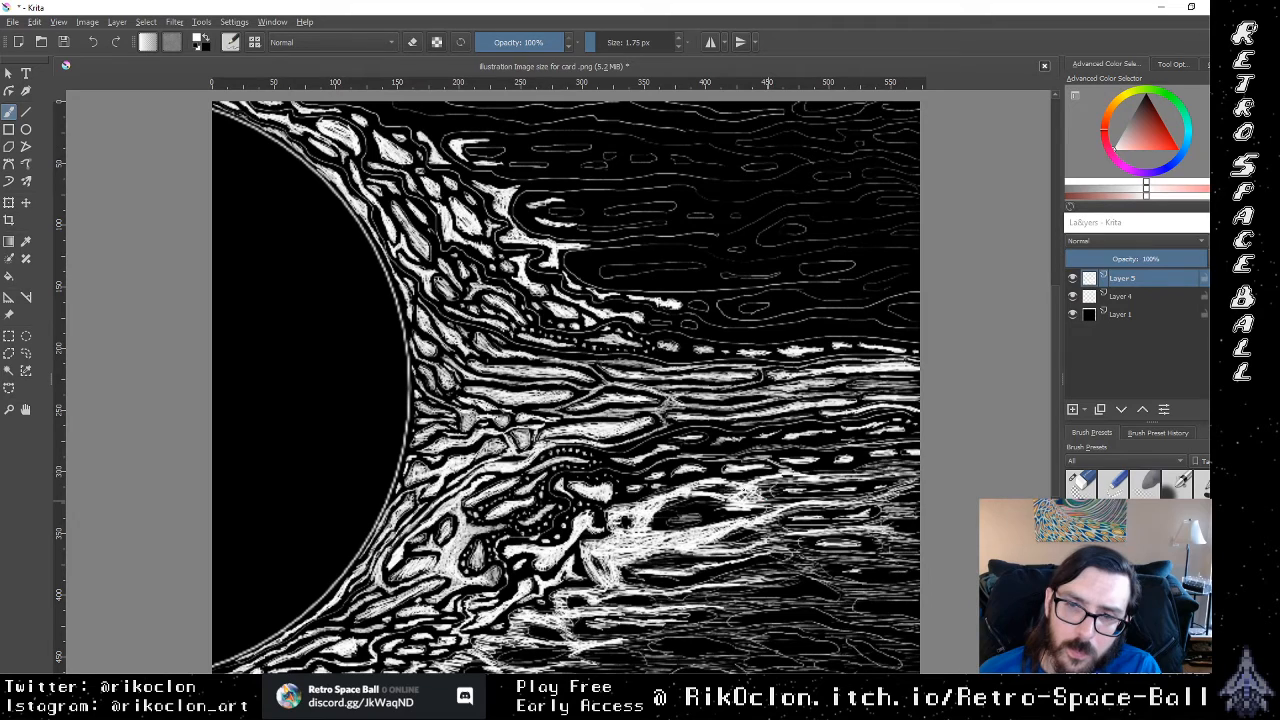
# Step: Thicken the white streaks where they fan out in the upper hatched band, just below the dashed row
pyautogui.moveTo(742, 494)
pyautogui.mouseDown()
pyautogui.moveTo(797, 477)
pyautogui.moveTo(773, 490)
pyautogui.moveTo(783, 497)
pyautogui.mouseUp()
pyautogui.moveTo(757, 505); pyautogui.dragTo(777, 501)
pyautogui.moveTo(739, 503); pyautogui.dragTo(765, 495)
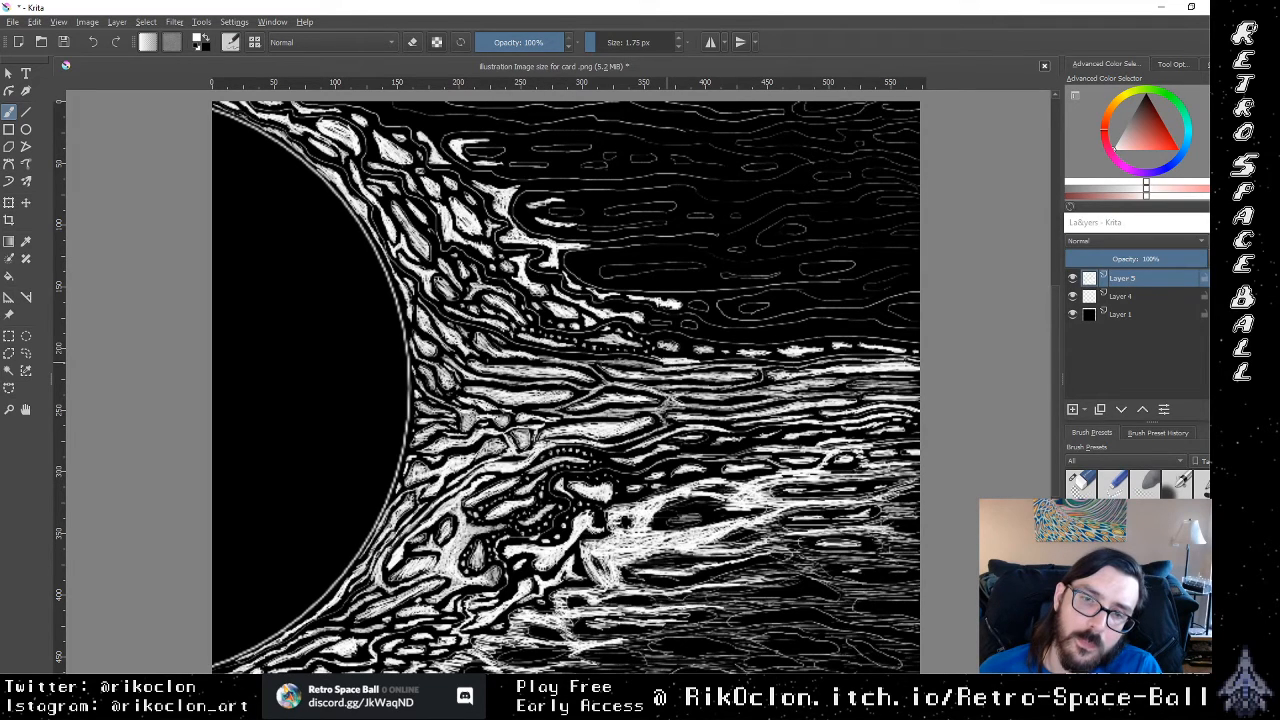
# Step: Add short white streaks along the stream's upper edge, around and just above the row of white dashes
pyautogui.moveTo(666, 359); pyautogui.dragTo(646, 356)
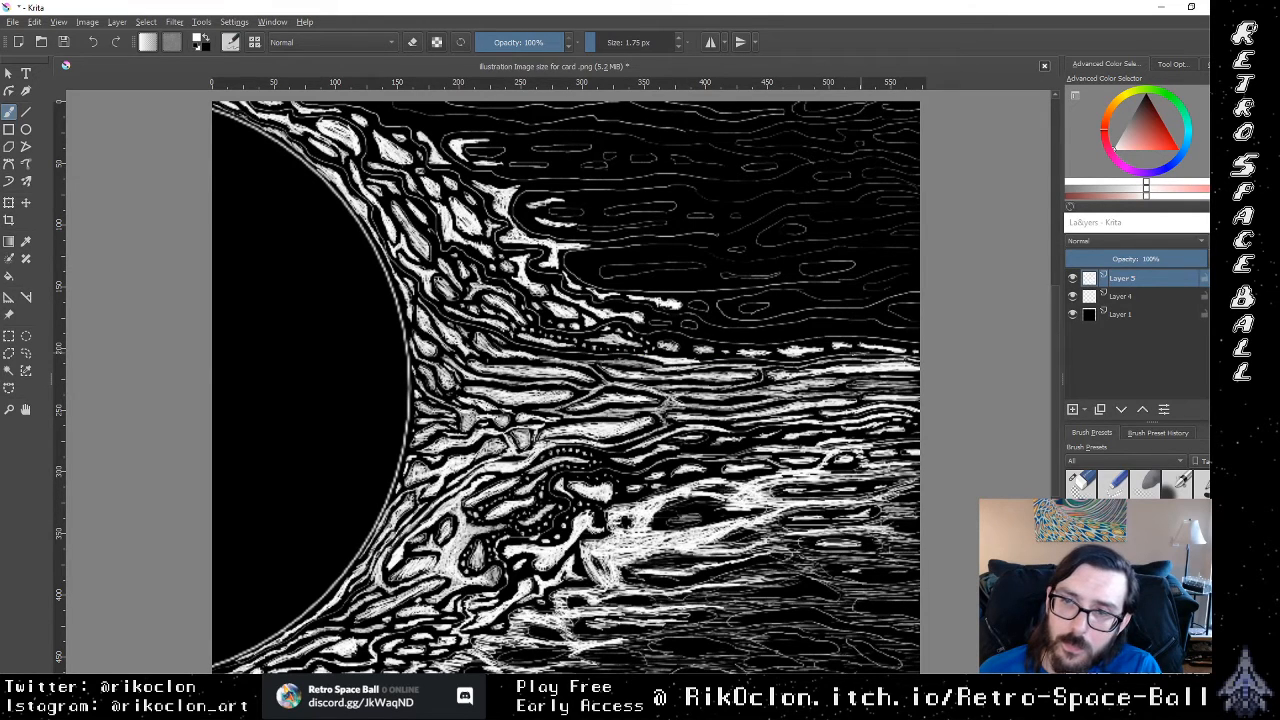
pyautogui.moveTo(865, 356)
pyautogui.mouseDown()
pyautogui.moveTo(883, 354)
pyautogui.moveTo(861, 350)
pyautogui.mouseUp()
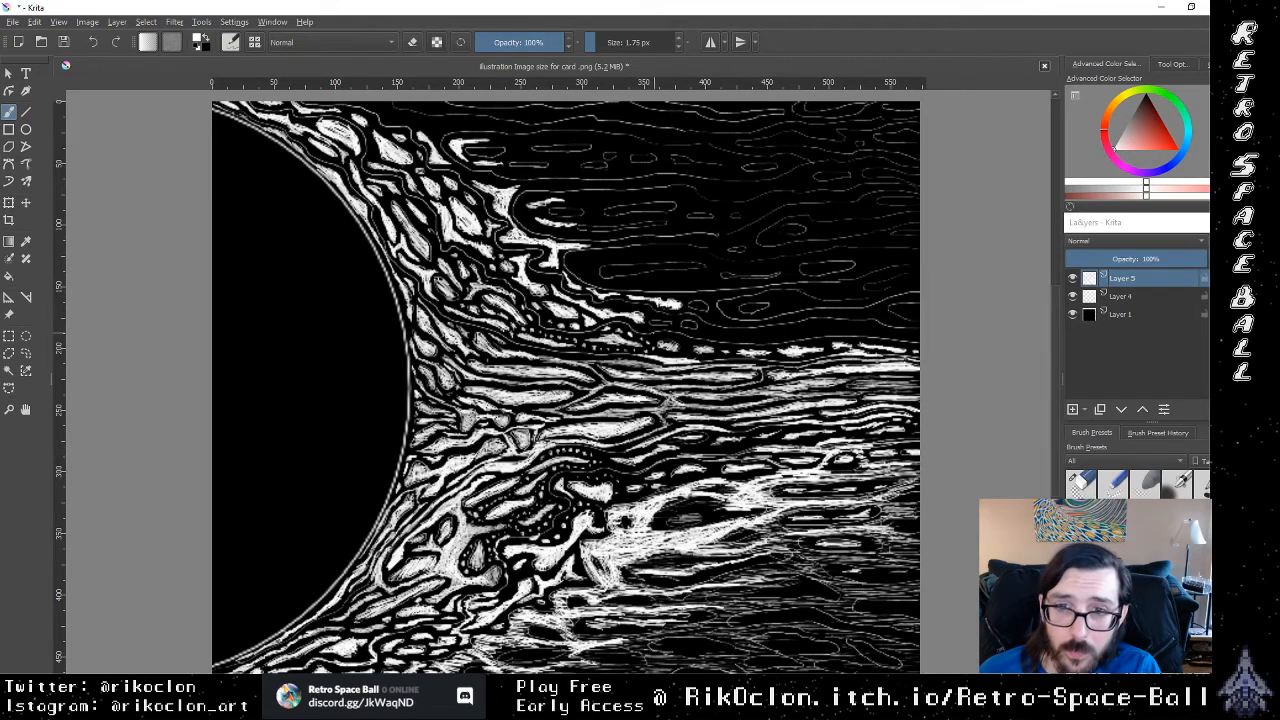
pyautogui.moveTo(657, 334); pyautogui.dragTo(684, 337)
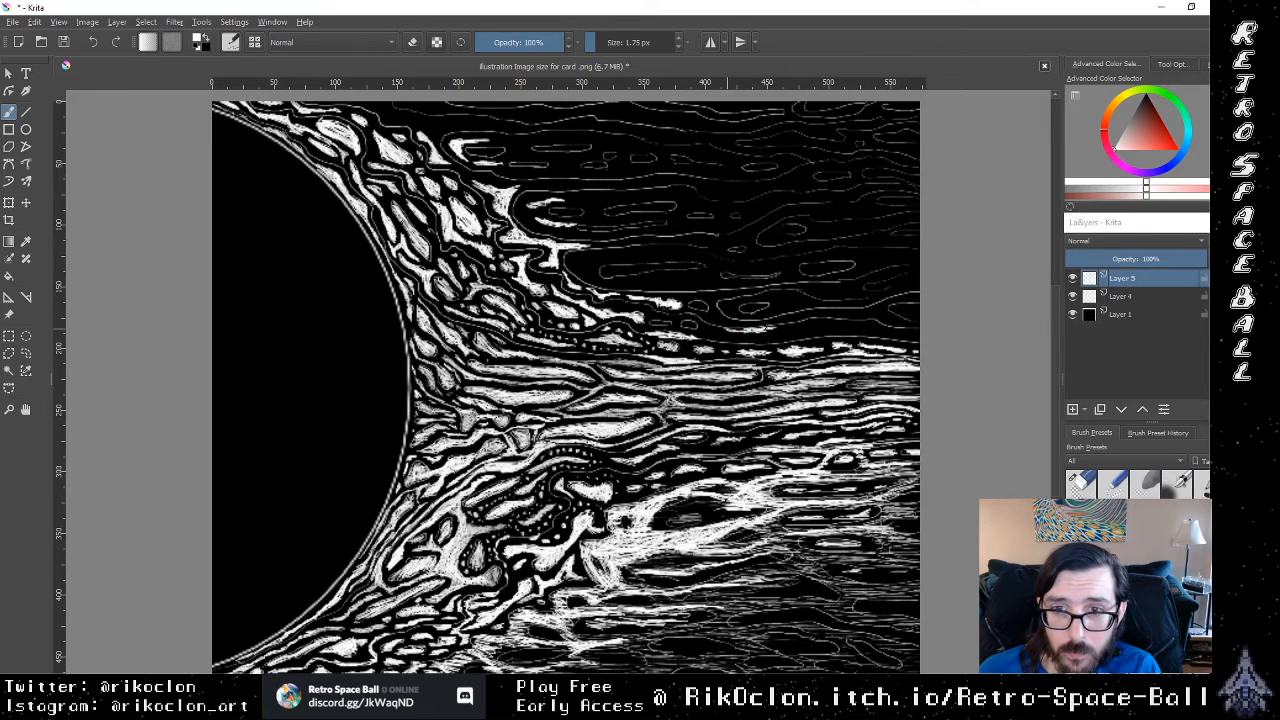
pyautogui.moveTo(728, 329); pyautogui.dragTo(768, 330)
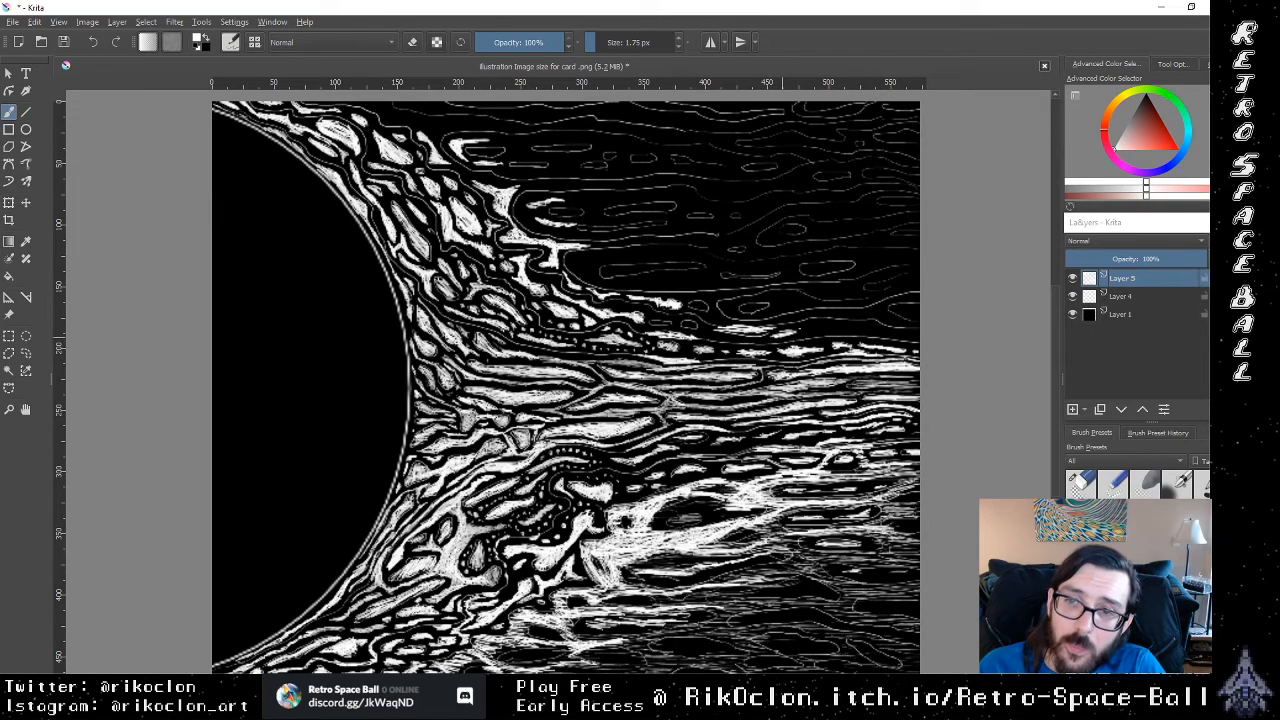
pyautogui.moveTo(782, 337); pyautogui.dragTo(838, 326)
# Step: Paint long white streaks in the dark area above the stream, trailing from the upper corona's lowest spikes
pyautogui.moveTo(733, 322)
pyautogui.mouseDown()
pyautogui.moveTo(680, 293)
pyautogui.moveTo(732, 291)
pyautogui.moveTo(712, 299)
pyautogui.mouseUp()
pyautogui.moveTo(792, 288); pyautogui.dragTo(750, 294)
pyautogui.moveTo(668, 276)
pyautogui.mouseDown()
pyautogui.moveTo(600, 286)
pyautogui.moveTo(580, 260)
pyautogui.mouseUp()
pyautogui.moveTo(638, 255)
pyautogui.mouseDown()
pyautogui.moveTo(586, 258)
pyautogui.moveTo(682, 254)
pyautogui.moveTo(620, 286)
pyautogui.mouseUp()
pyautogui.moveTo(696, 278)
pyautogui.mouseDown()
pyautogui.moveTo(630, 282)
pyautogui.moveTo(696, 278)
pyautogui.moveTo(676, 280)
pyautogui.mouseUp()
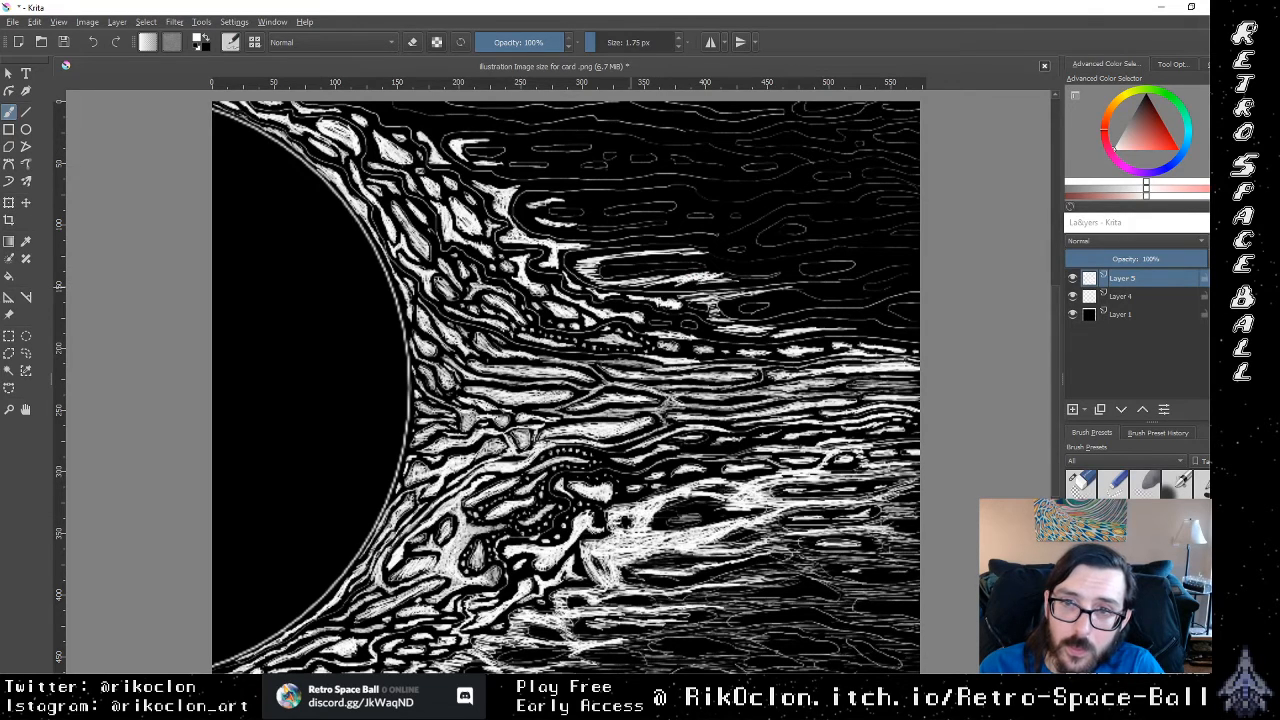
# Step: Extend the white streaks above the stream toward the canvas's right edge, hatching along the wavy outlines
pyautogui.moveTo(756, 280)
pyautogui.mouseDown()
pyautogui.moveTo(714, 280)
pyautogui.moveTo(774, 280)
pyautogui.mouseUp()
pyautogui.moveTo(798, 278)
pyautogui.mouseDown()
pyautogui.moveTo(728, 304)
pyautogui.moveTo(740, 316)
pyautogui.mouseUp()
pyautogui.moveTo(756, 311)
pyautogui.mouseDown()
pyautogui.moveTo(744, 318)
pyautogui.moveTo(758, 316)
pyautogui.mouseUp()
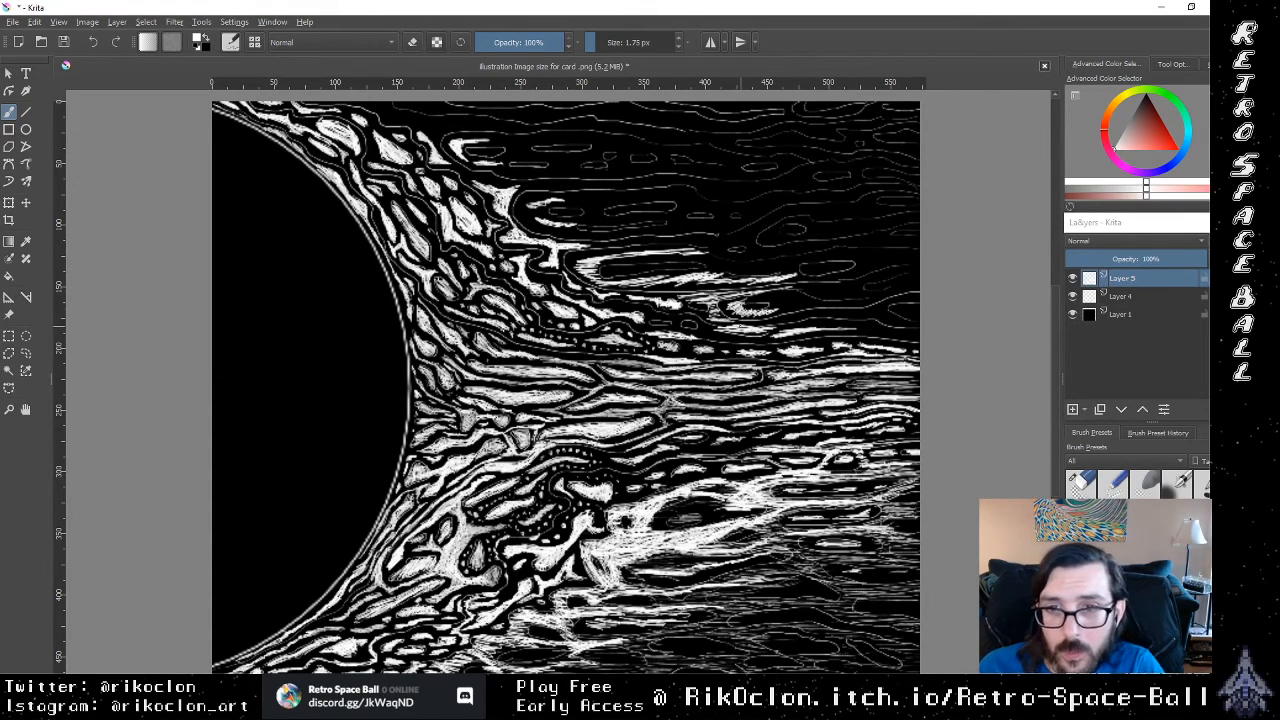
pyautogui.moveTo(784, 309)
pyautogui.mouseDown()
pyautogui.moveTo(752, 318)
pyautogui.moveTo(826, 322)
pyautogui.mouseUp()
pyautogui.moveTo(852, 317); pyautogui.dragTo(838, 323)
pyautogui.moveTo(858, 317); pyautogui.dragTo(842, 323)
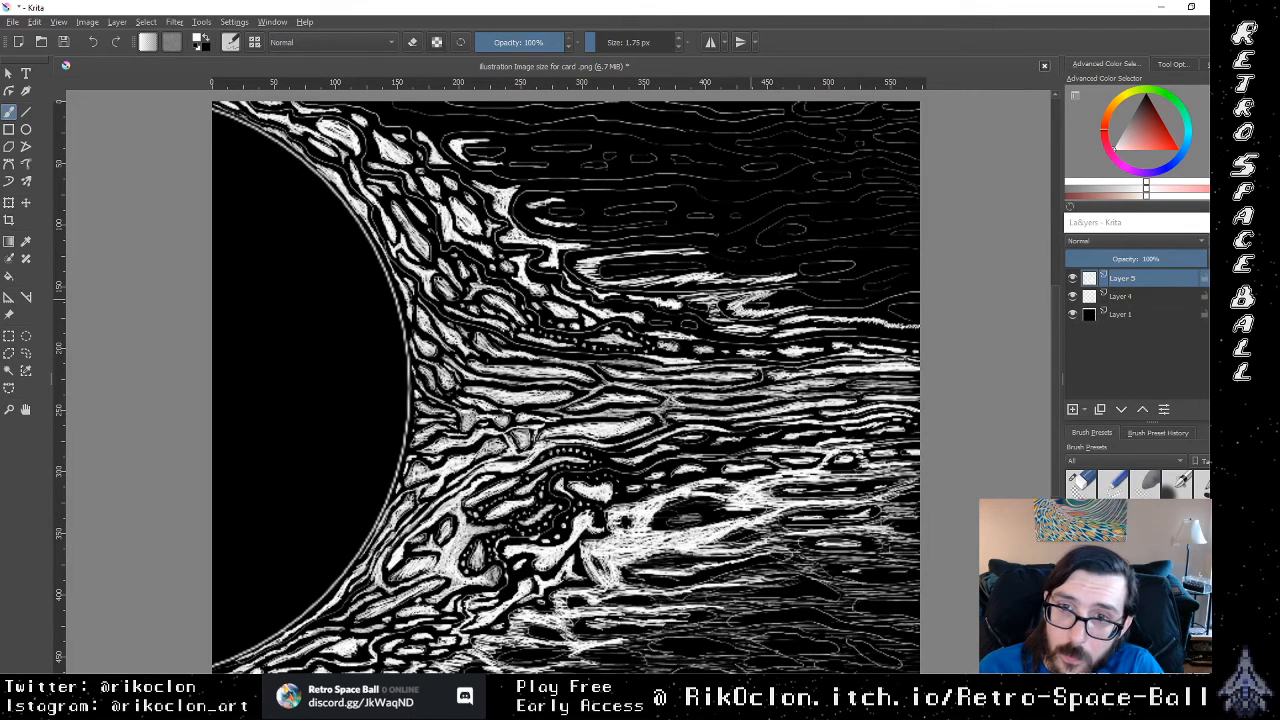
pyautogui.moveTo(777, 293); pyautogui.dragTo(852, 299)
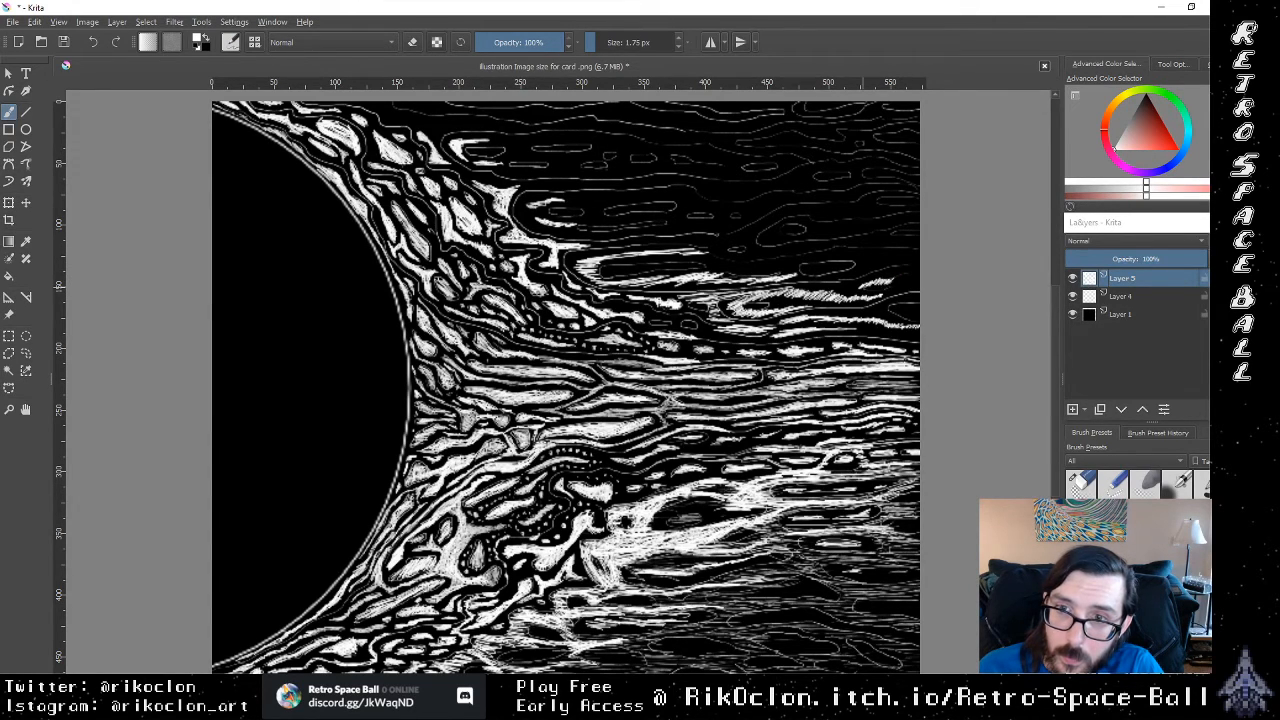
# Step: Outline the small oval above the new streaks in white and add short white dashes along nearby outlines
pyautogui.moveTo(892, 284); pyautogui.dragTo(904, 278)
pyautogui.moveTo(804, 265); pyautogui.dragTo(800, 272)
pyautogui.moveTo(819, 279); pyautogui.dragTo(827, 273)
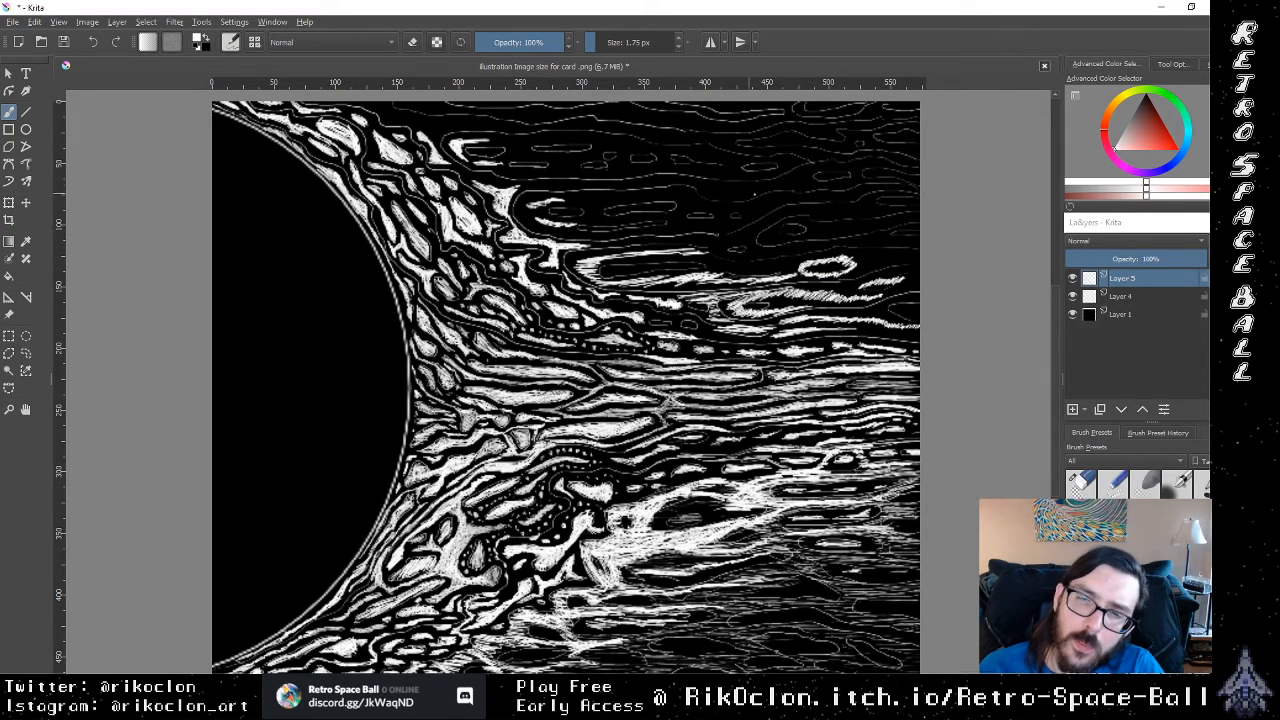
pyautogui.moveTo(727, 255); pyautogui.dragTo(752, 245)
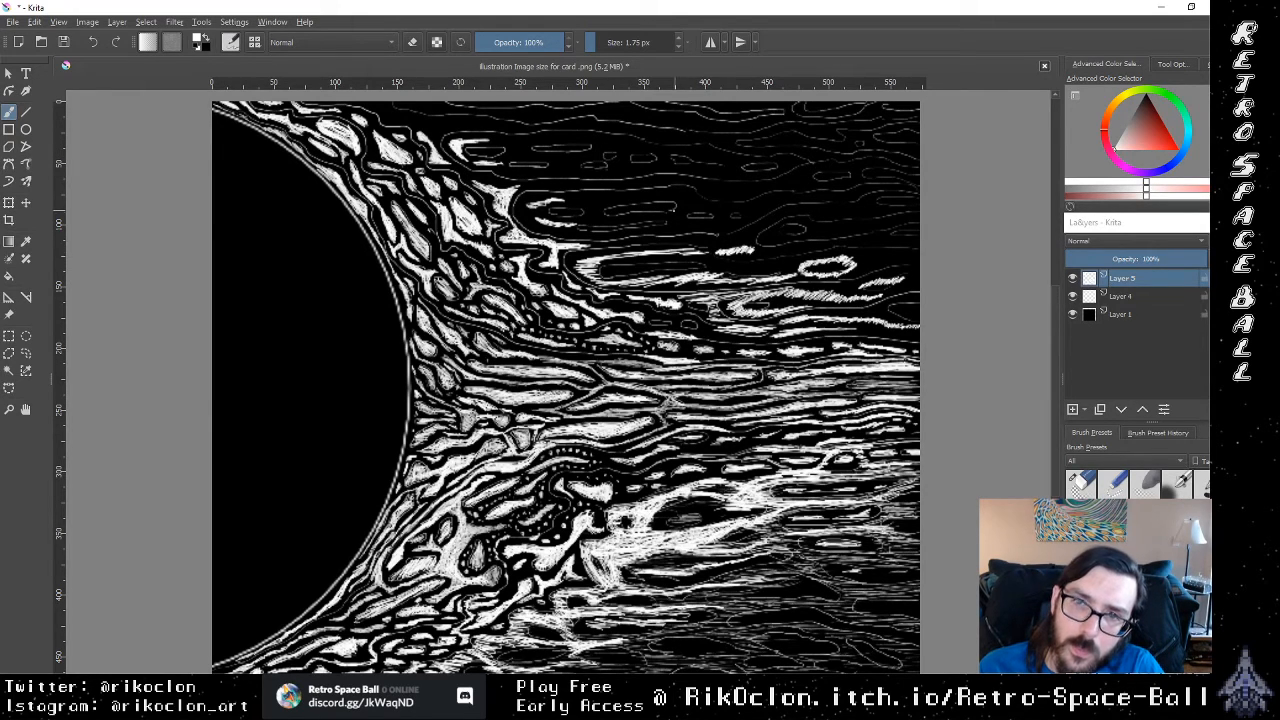
pyautogui.moveTo(689, 216); pyautogui.dragTo(716, 214)
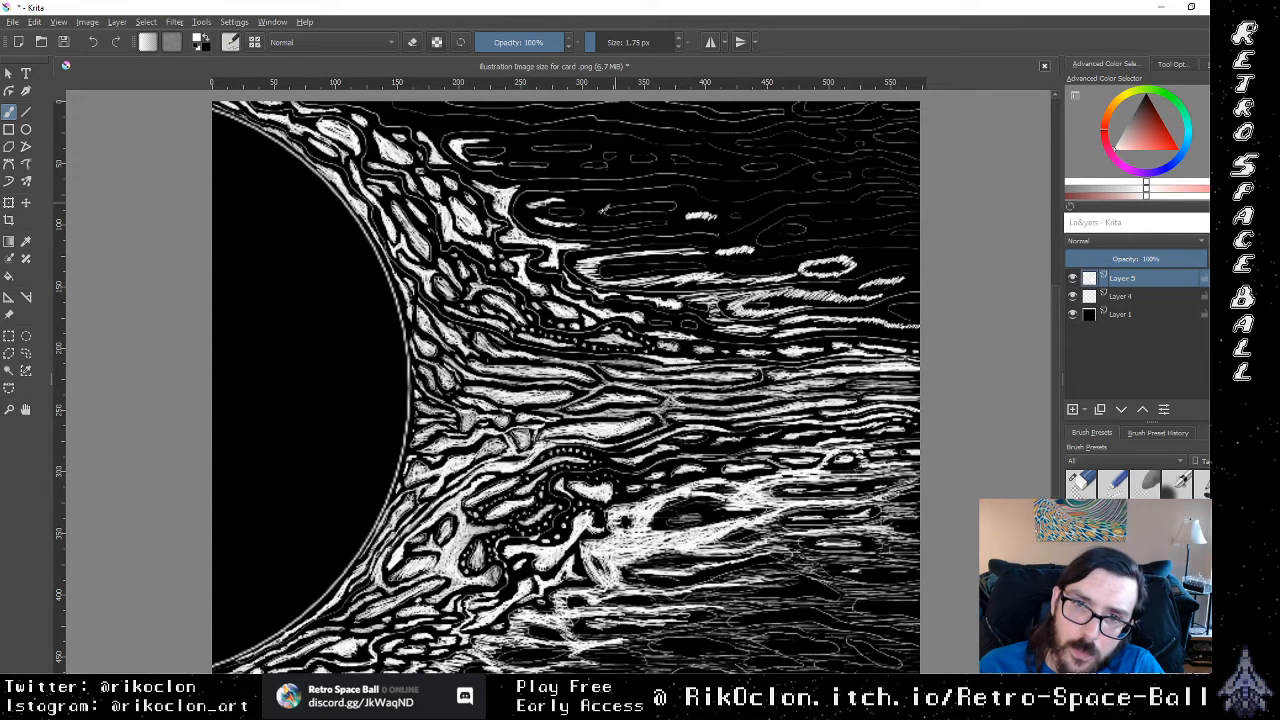
# Step: Hatch a short white streak beyond the upper corona and outline the curved shape above the small white oval
pyautogui.moveTo(606, 210); pyautogui.dragTo(672, 207)
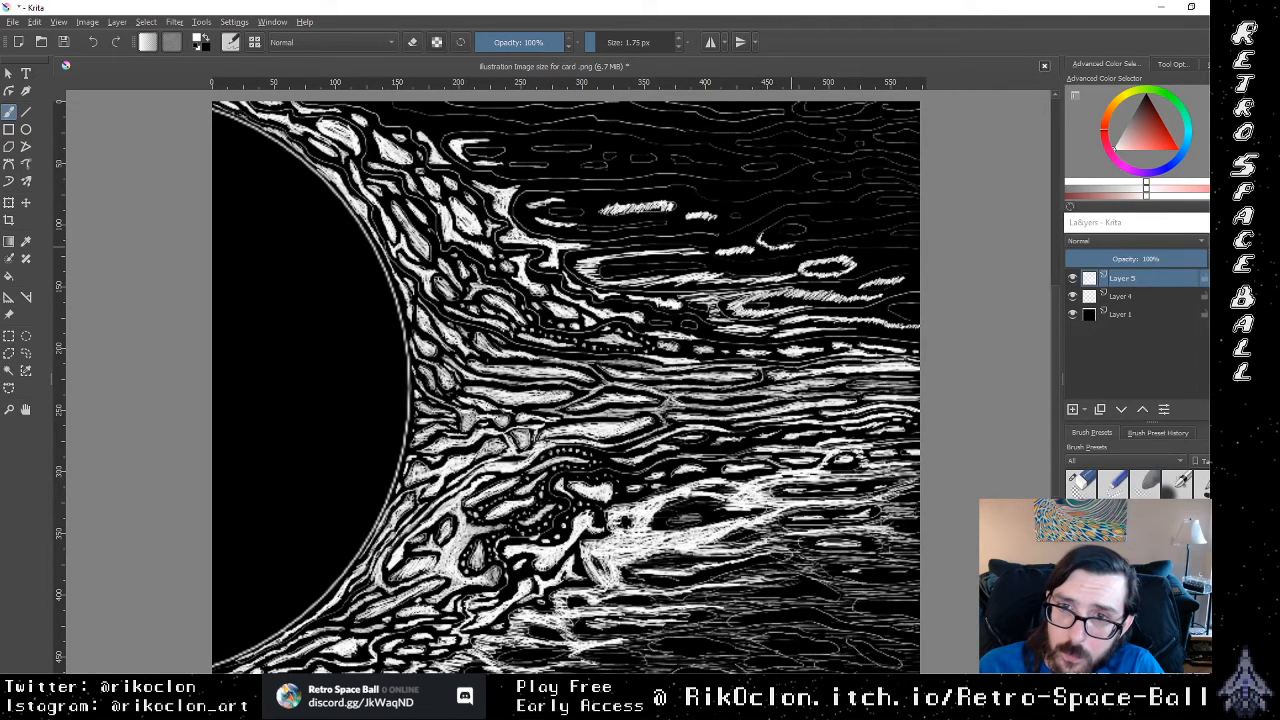
pyautogui.moveTo(759, 239); pyautogui.dragTo(790, 215)
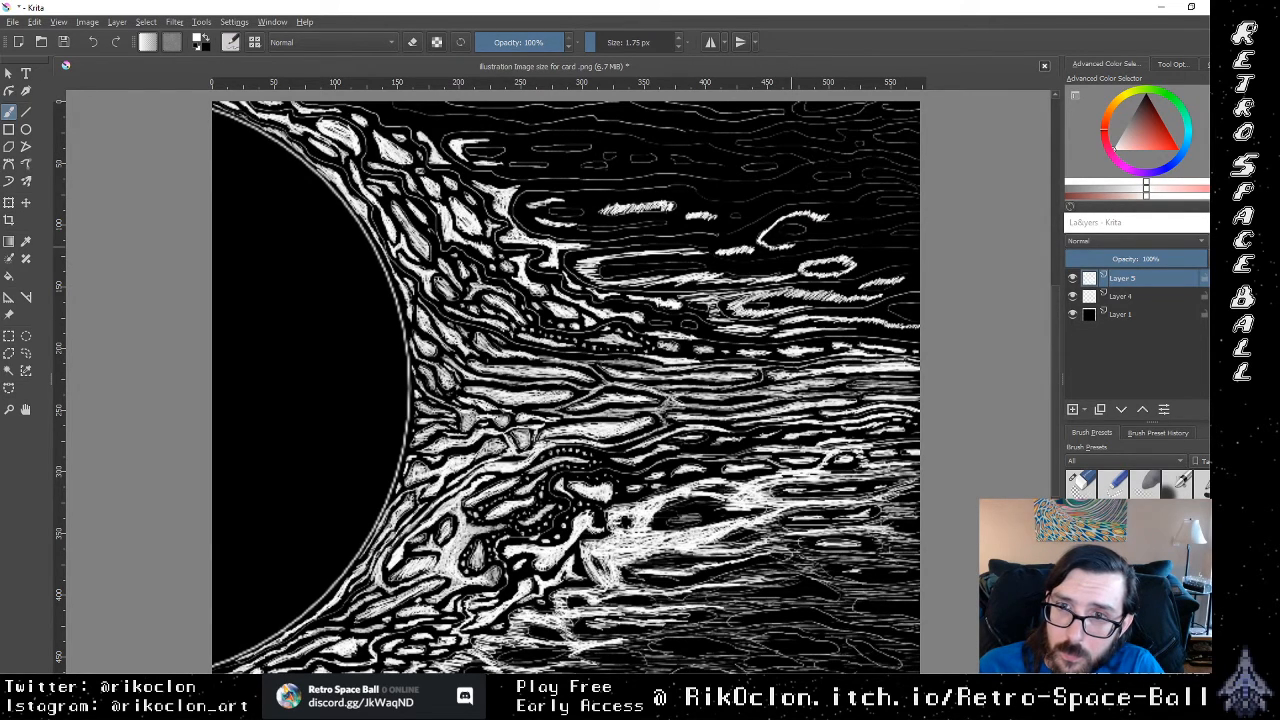
pyautogui.moveTo(830, 216); pyautogui.dragTo(849, 212)
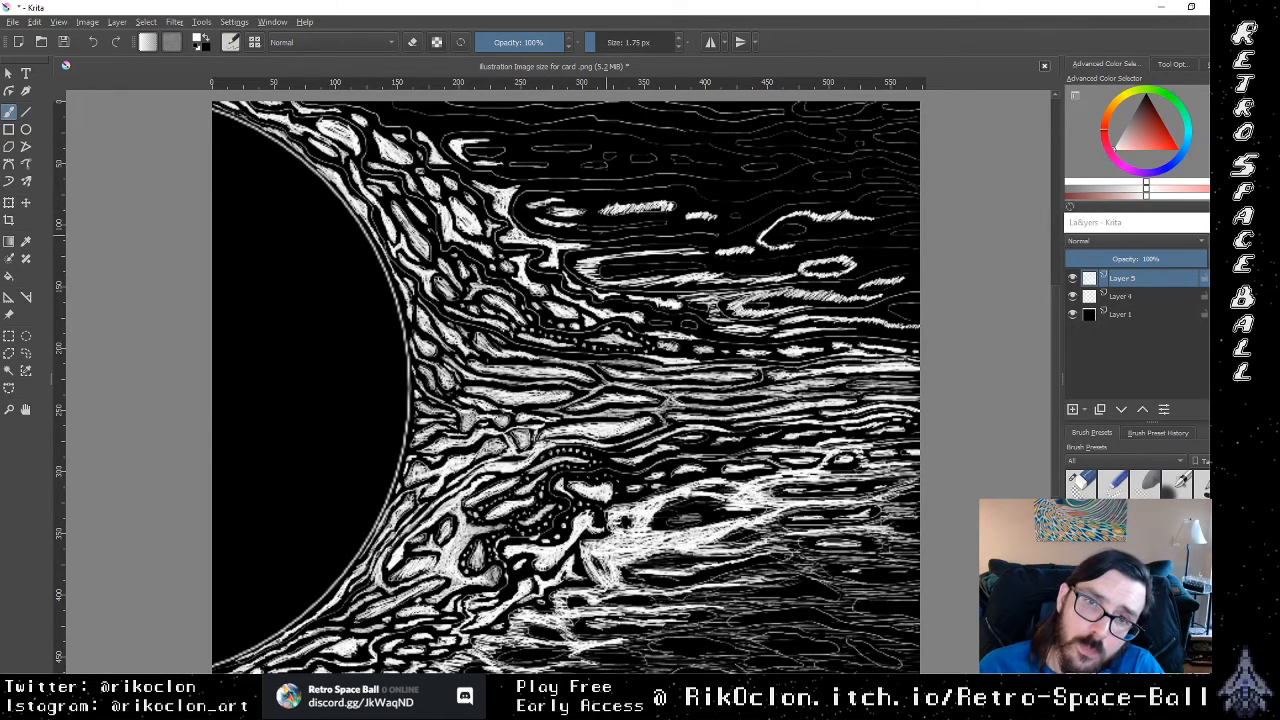
# Step: Outline the large rounded spike beside the upper corona in thick white, with streaks trailing outward from it
pyautogui.moveTo(585, 231); pyautogui.dragTo(652, 224)
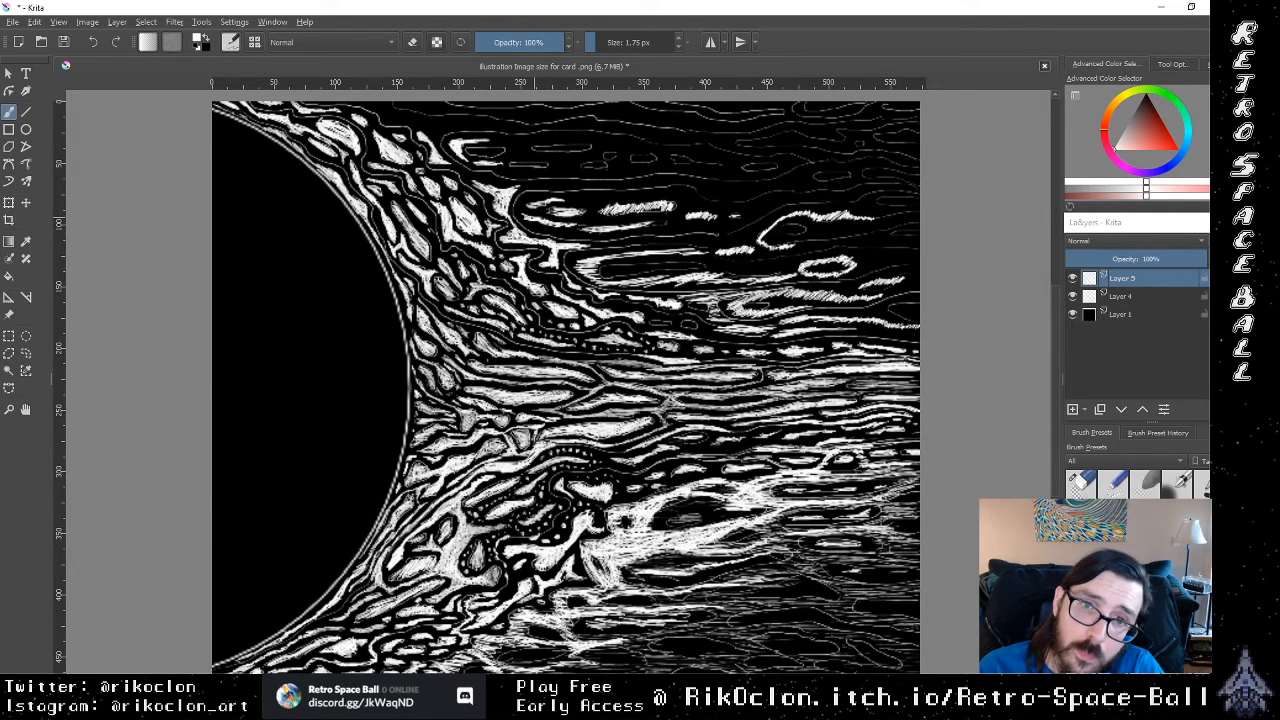
pyautogui.moveTo(526, 217)
pyautogui.mouseDown()
pyautogui.moveTo(546, 200)
pyautogui.moveTo(600, 198)
pyautogui.mouseUp()
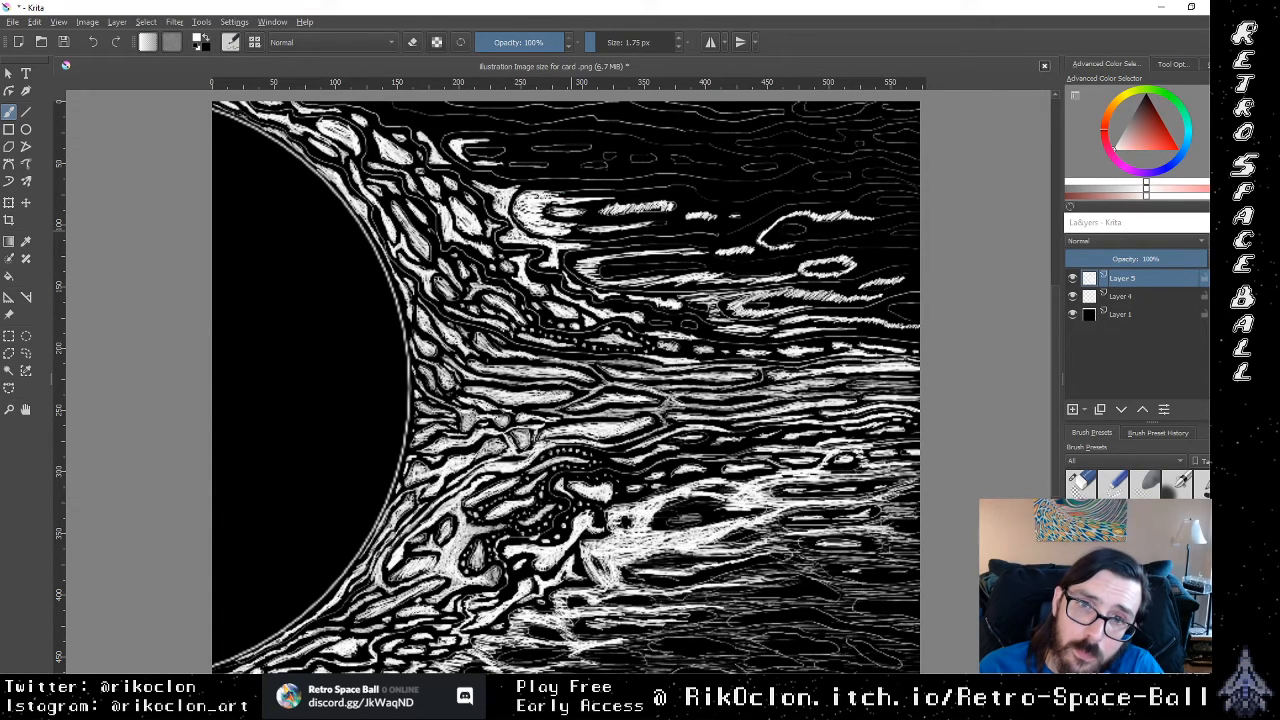
pyautogui.moveTo(553, 197); pyautogui.dragTo(657, 187)
pyautogui.moveTo(574, 198); pyautogui.dragTo(611, 192)
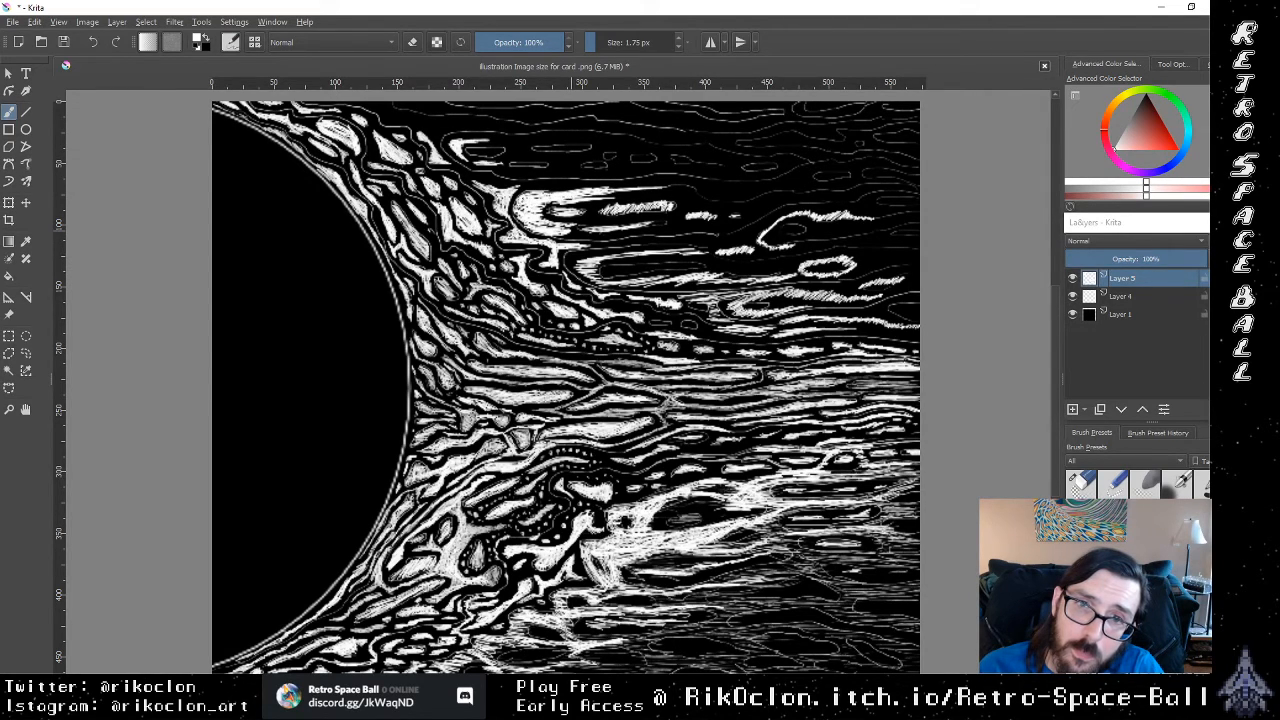
# Step: Outline the small ovals above the large rounded spike in white and hatch short dashes along the line below them
pyautogui.moveTo(508, 164); pyautogui.dragTo(547, 164)
pyautogui.moveTo(468, 150); pyautogui.dragTo(585, 148)
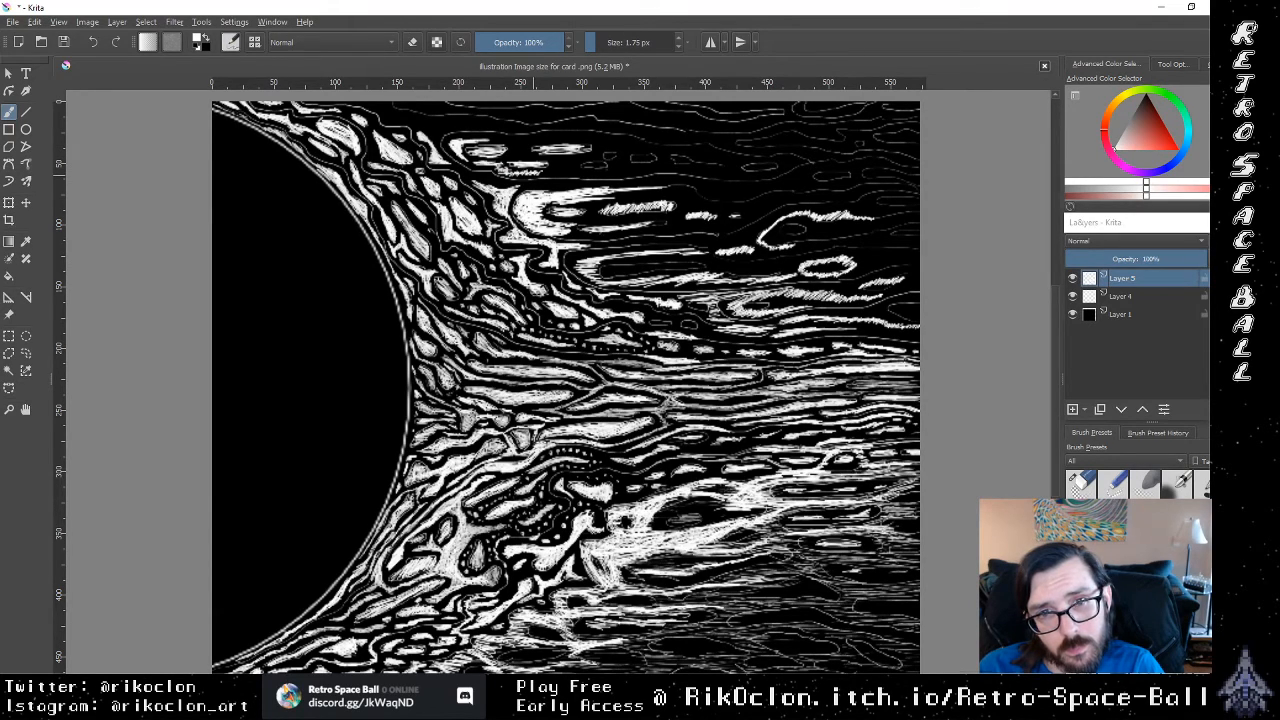
pyautogui.moveTo(552, 170); pyautogui.dragTo(578, 166)
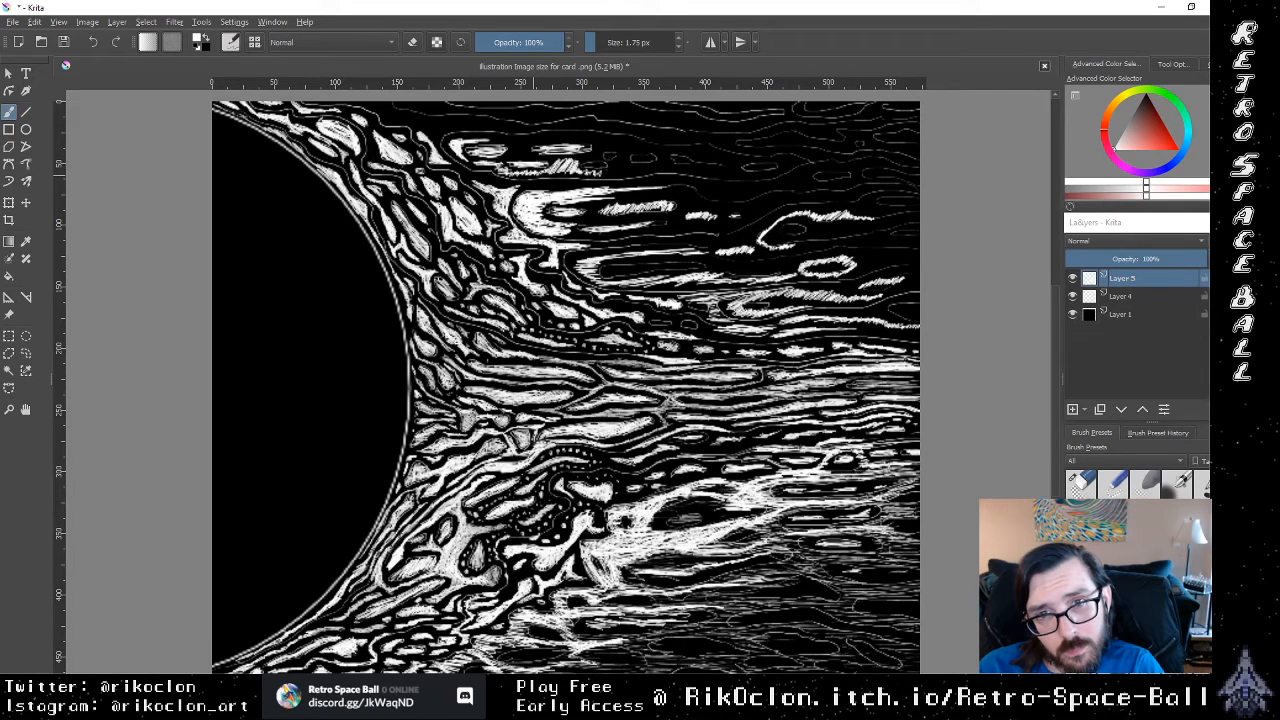
pyautogui.moveTo(610, 170); pyautogui.dragTo(634, 166)
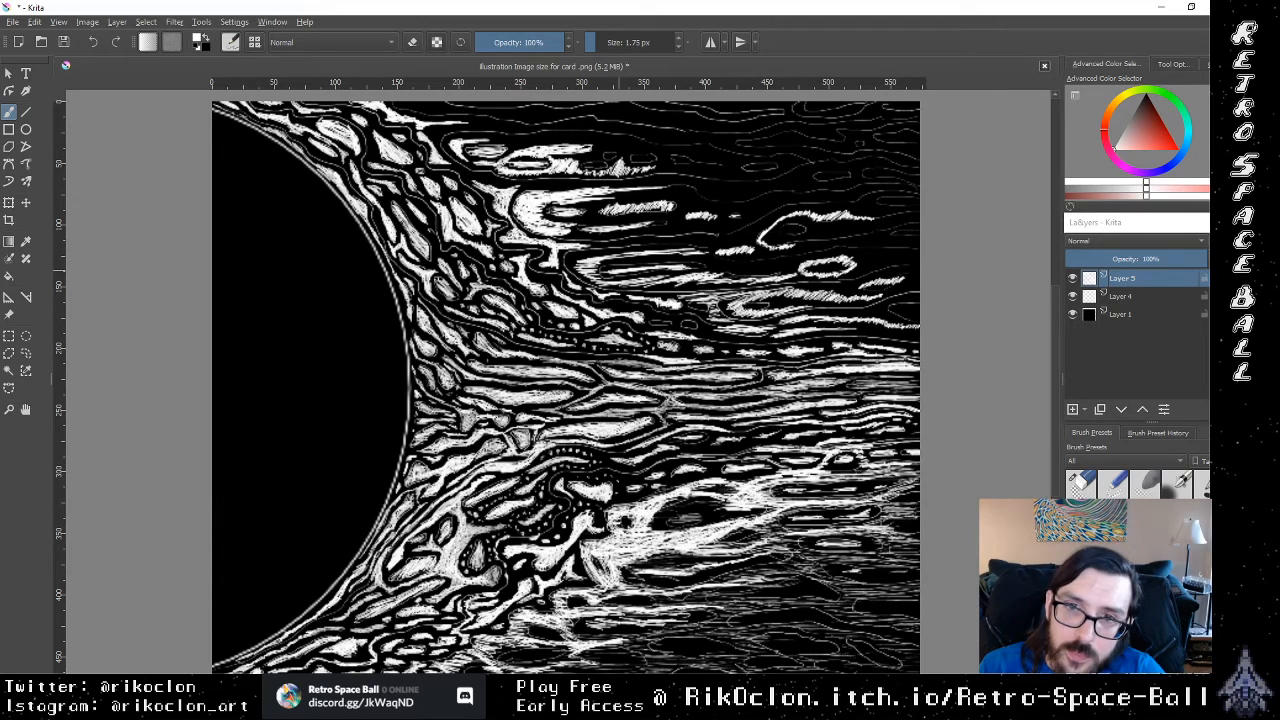
# Step: Fill in the long outlined streaks beside the upper corona and hatch broadly around the small ovals above them
pyautogui.moveTo(630, 256); pyautogui.dragTo(714, 256)
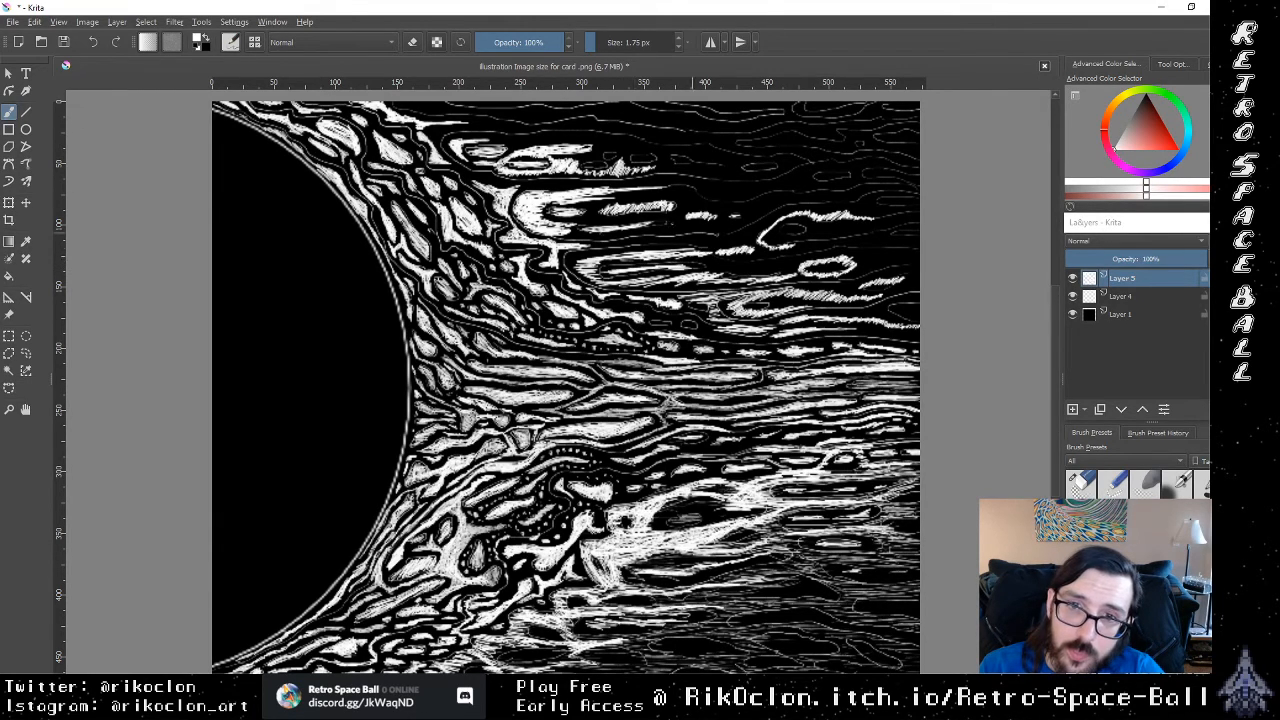
pyautogui.moveTo(661, 210); pyautogui.dragTo(630, 211)
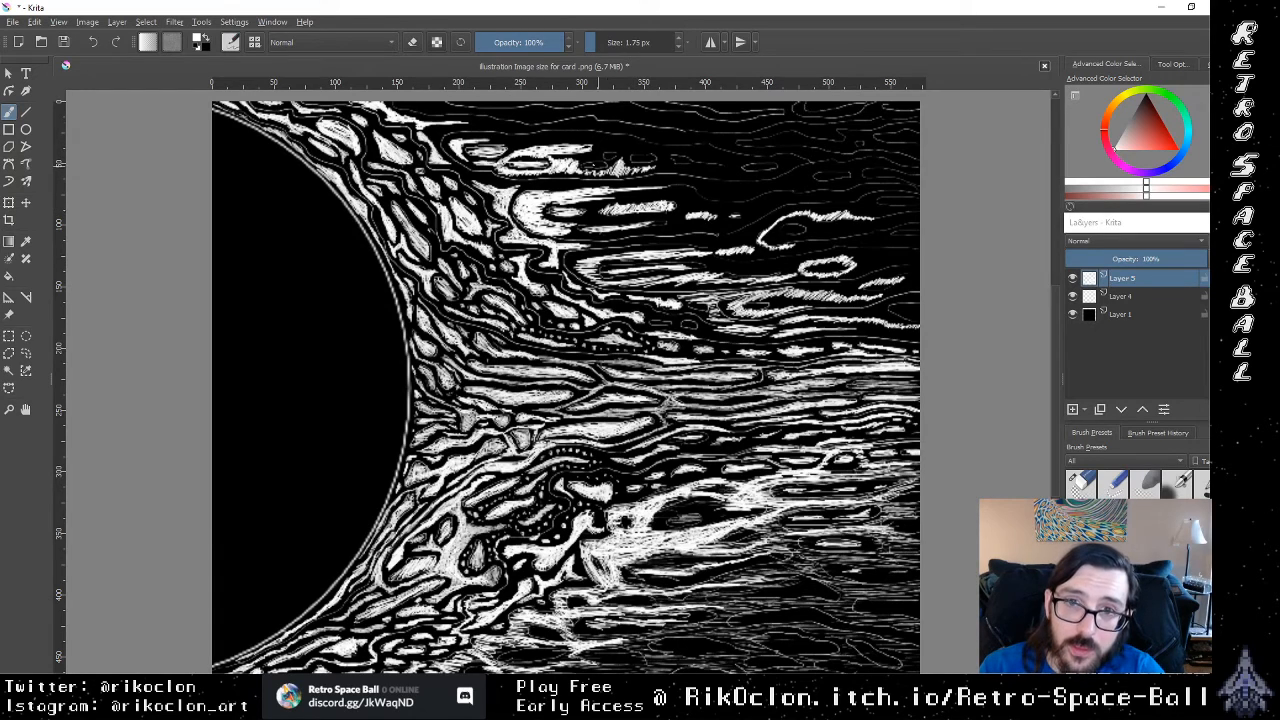
pyautogui.moveTo(598, 166)
pyautogui.mouseDown()
pyautogui.moveTo(613, 167)
pyautogui.moveTo(574, 158)
pyautogui.moveTo(622, 149)
pyautogui.moveTo(482, 138)
pyautogui.moveTo(572, 134)
pyautogui.mouseUp()
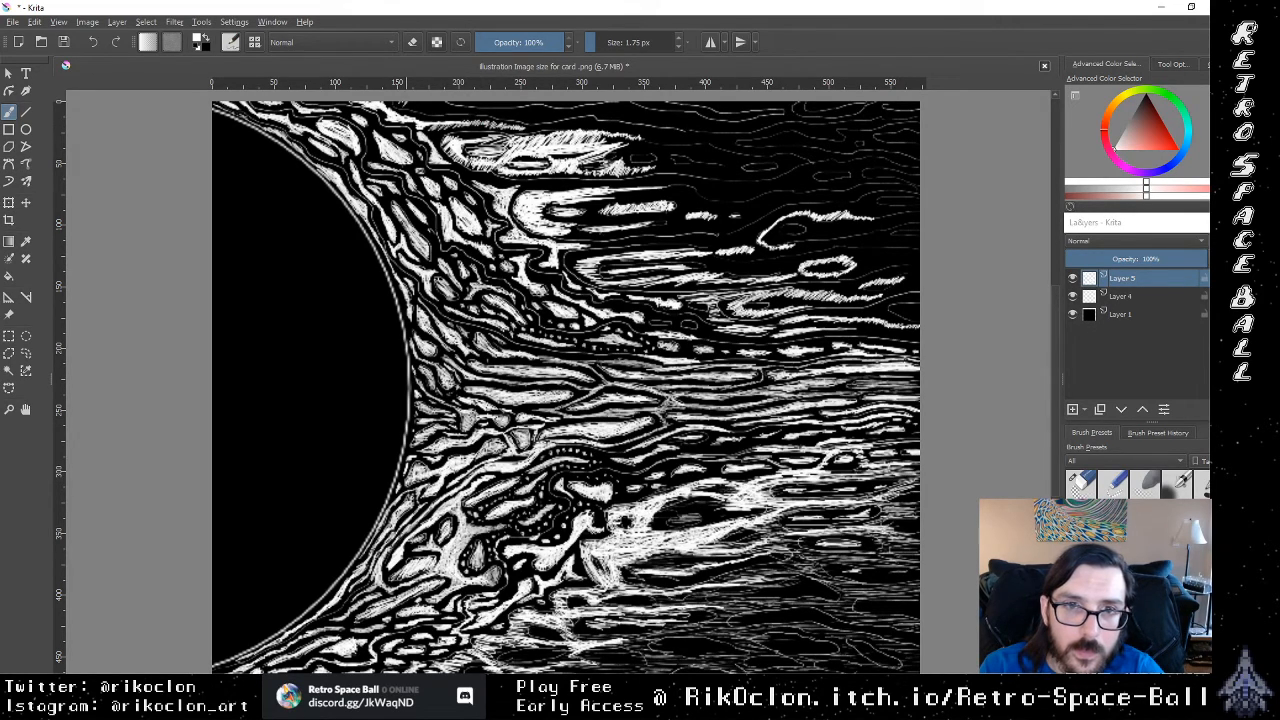
# Step: Hatch white streaks along the canvas's top edge and add short dashes around the tip of the large rounded spike
pyautogui.moveTo(420, 104); pyautogui.dragTo(551, 115)
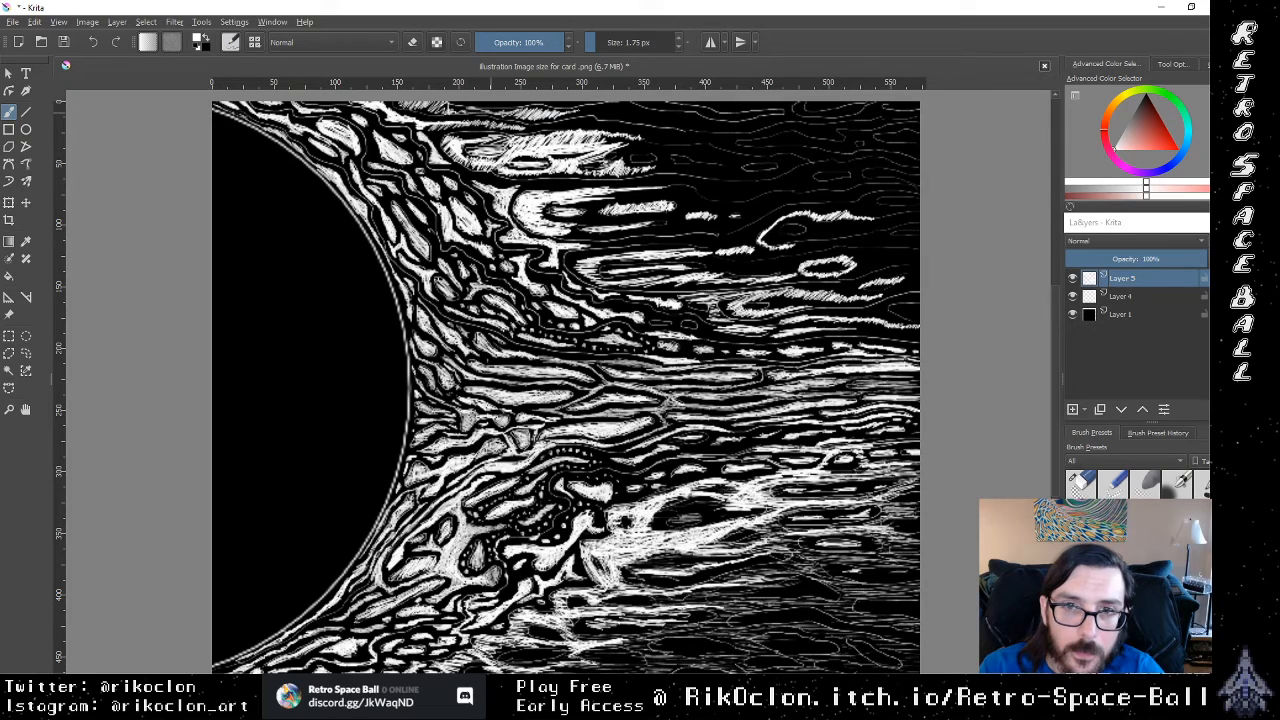
pyautogui.moveTo(579, 114); pyautogui.dragTo(647, 117)
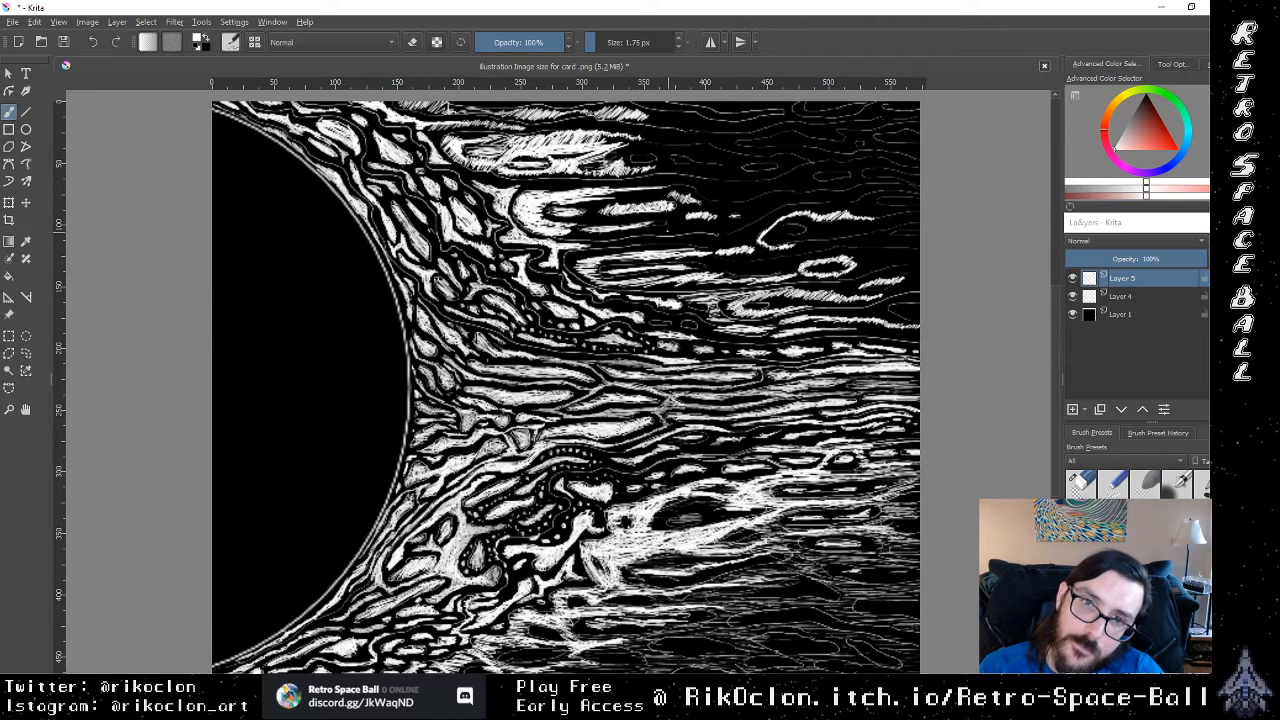
pyautogui.moveTo(674, 229); pyautogui.dragTo(678, 224)
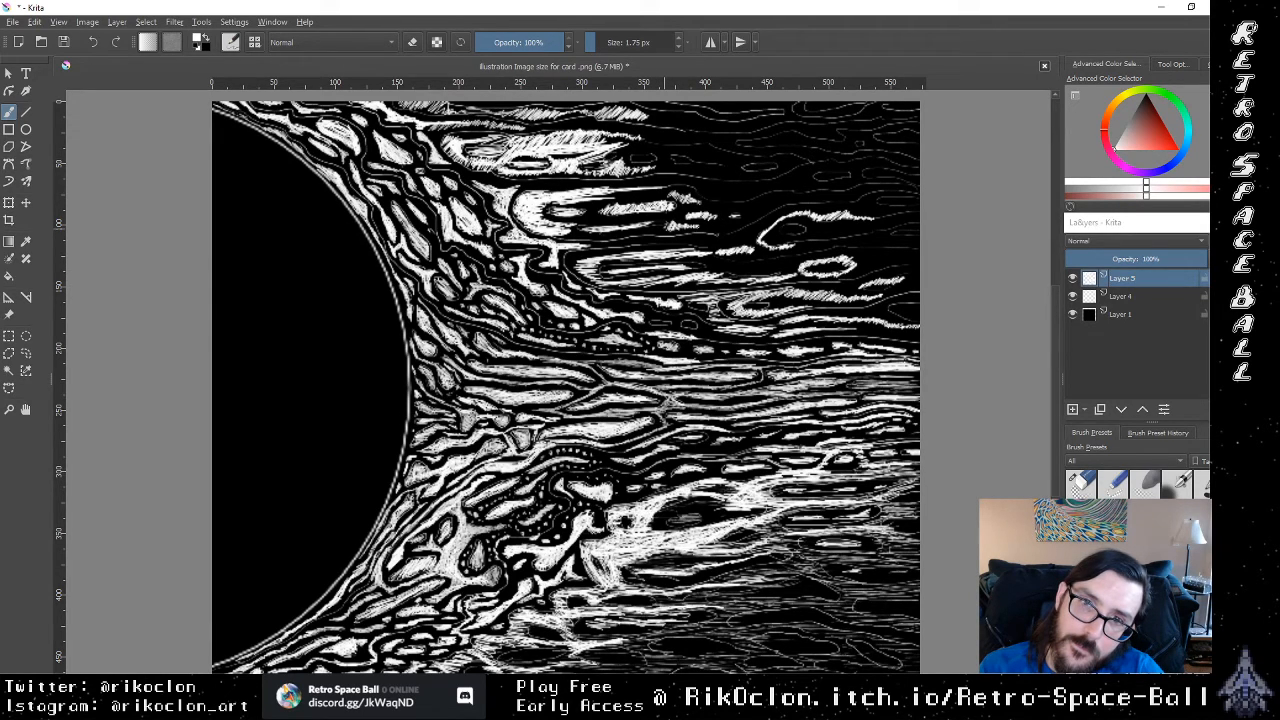
pyautogui.moveTo(666, 243); pyautogui.dragTo(718, 240)
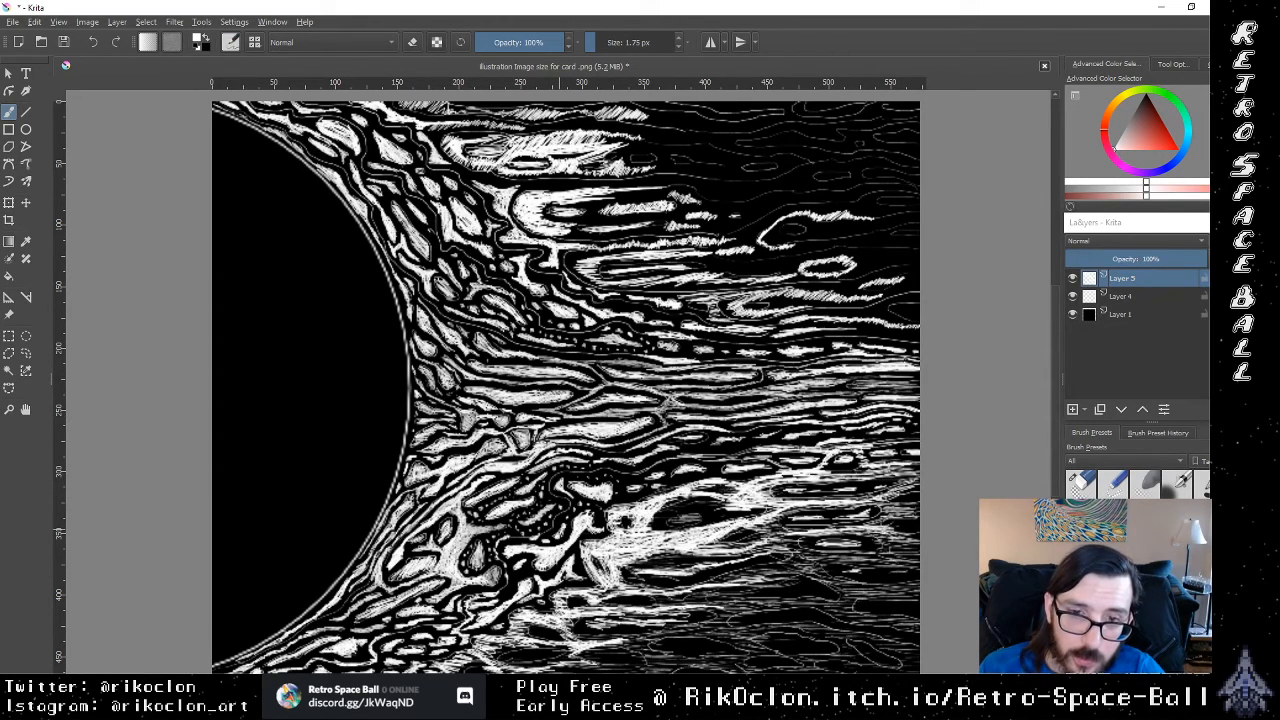
# Step: Paint solid white lines over the dotted rows in the lower corona and along the stream's lower edge
pyautogui.moveTo(561, 530); pyautogui.dragTo(580, 507)
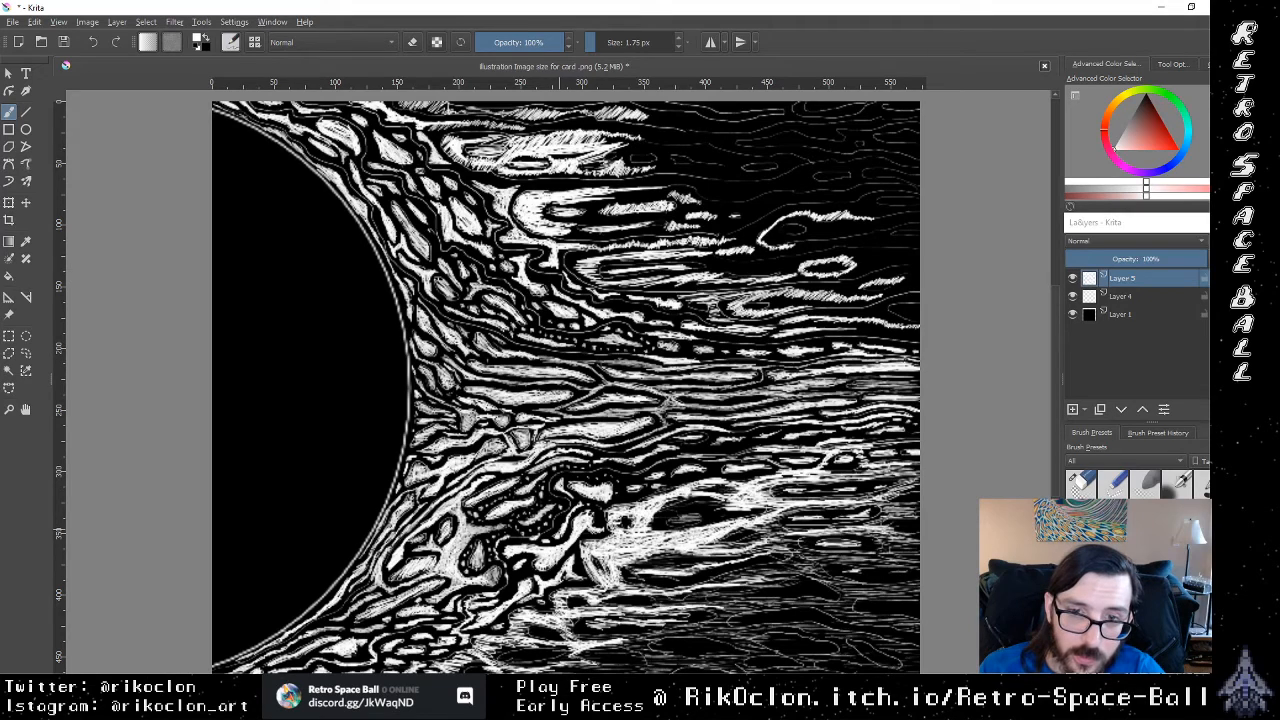
pyautogui.moveTo(519, 536)
pyautogui.mouseDown()
pyautogui.moveTo(562, 507)
pyautogui.moveTo(535, 508)
pyautogui.mouseUp()
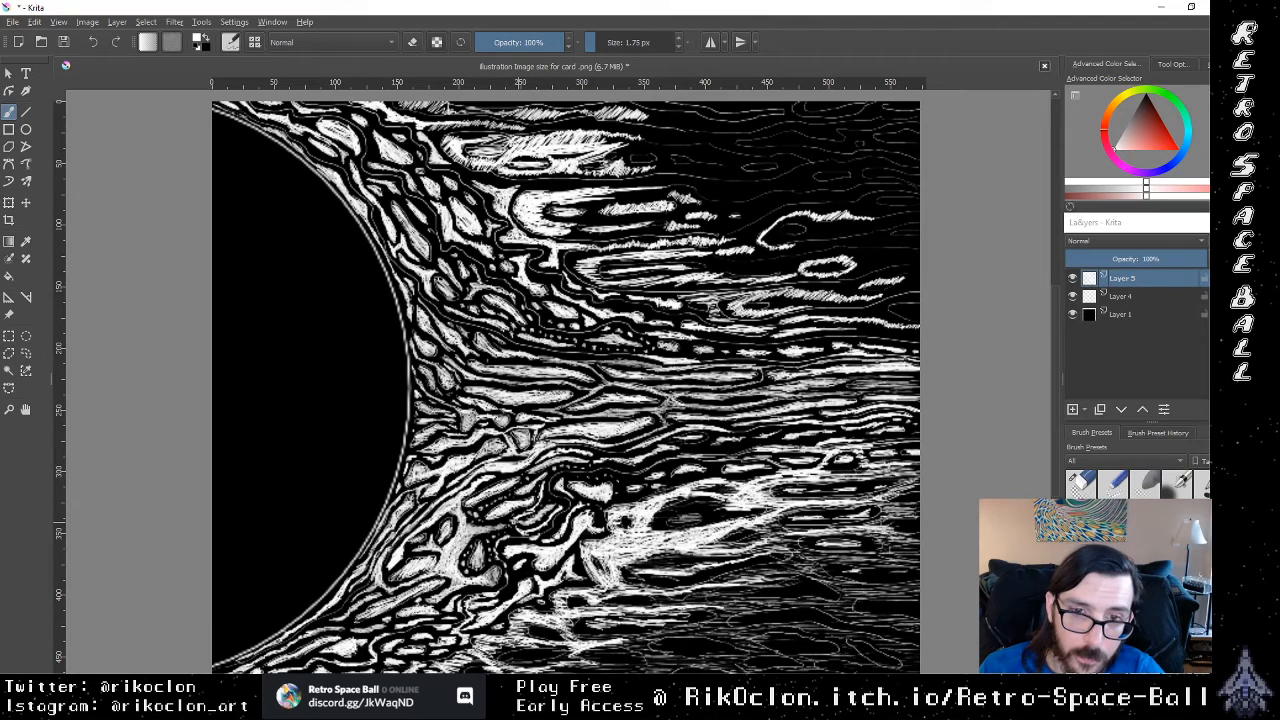
pyautogui.moveTo(482, 543); pyautogui.dragTo(500, 533)
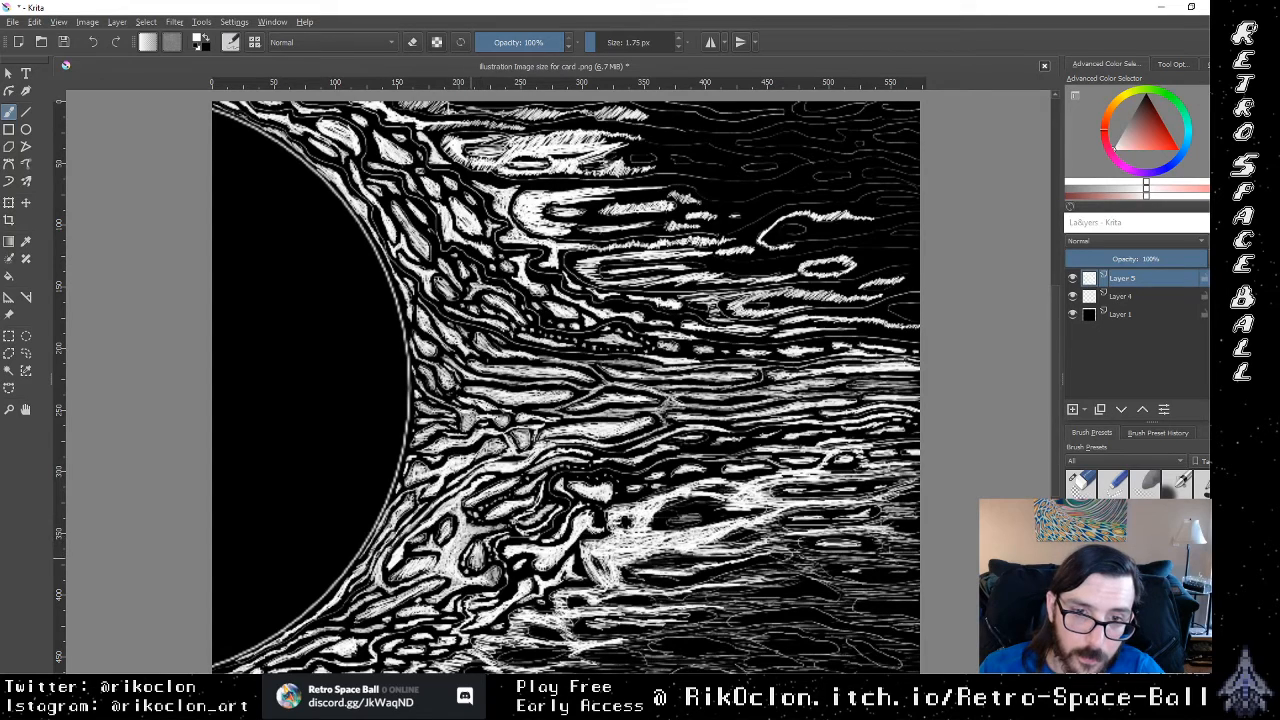
pyautogui.moveTo(477, 517); pyautogui.dragTo(498, 501)
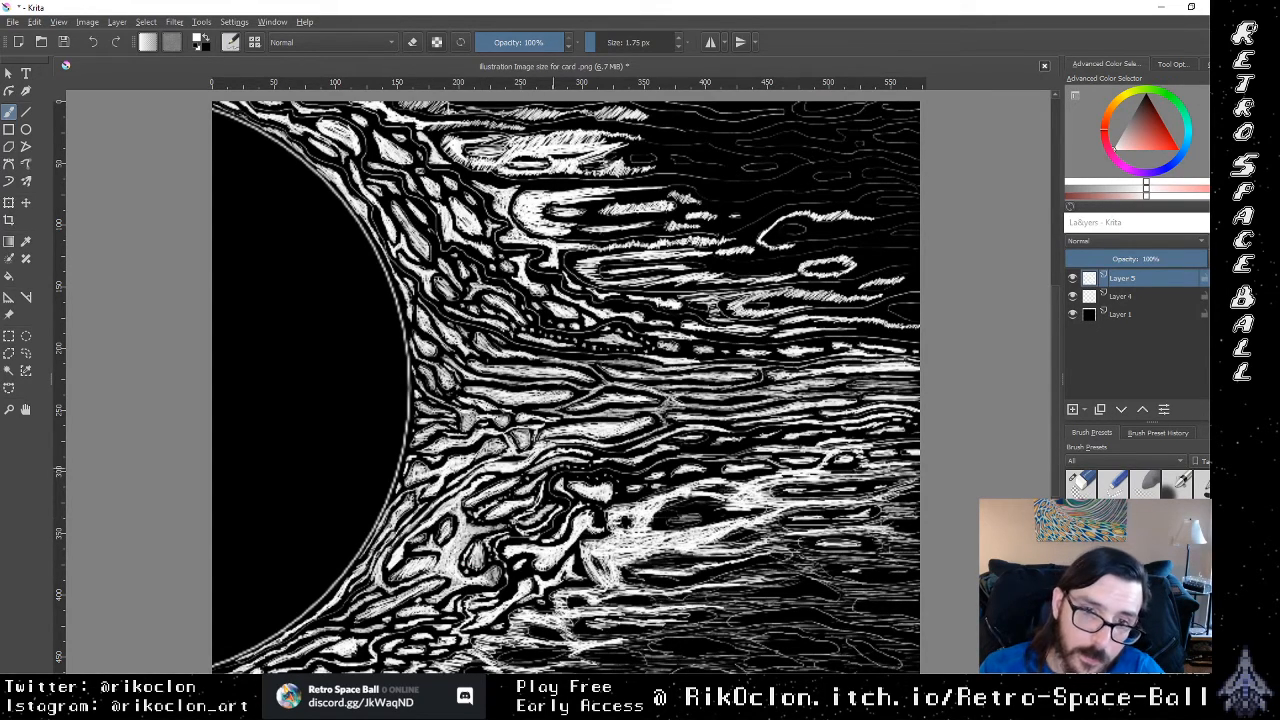
pyautogui.moveTo(553, 470); pyautogui.dragTo(609, 475)
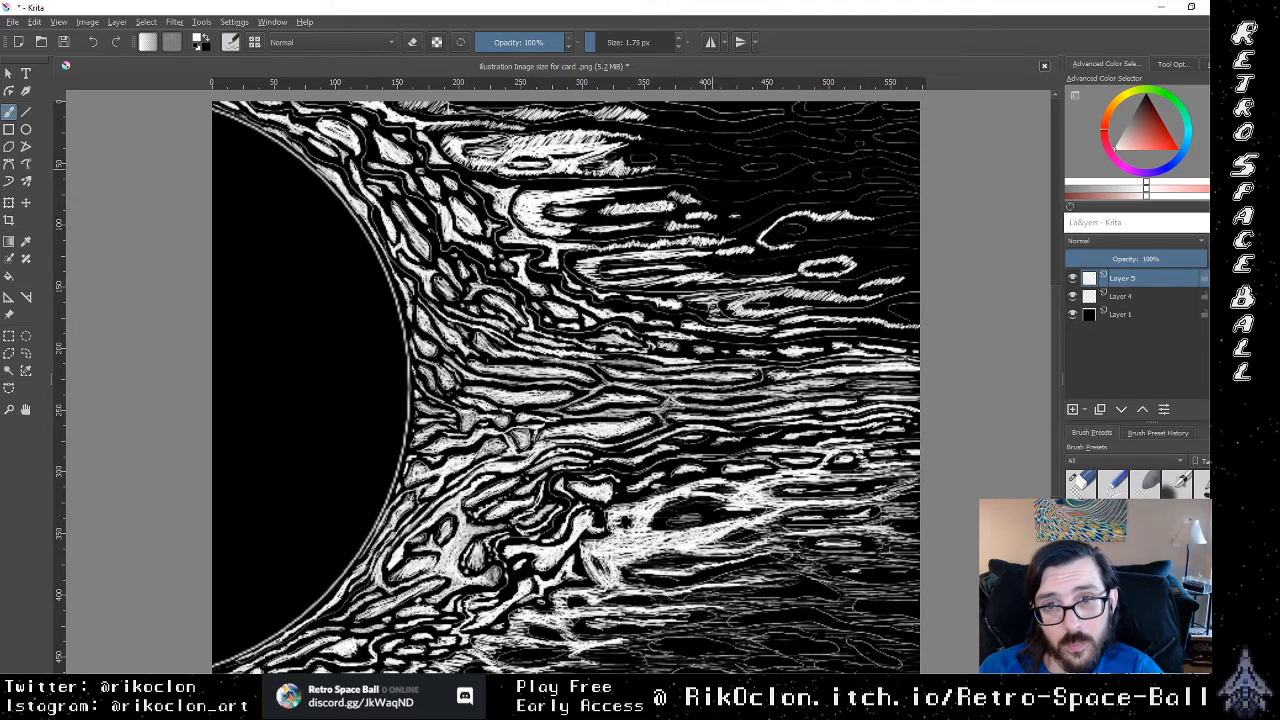
# Step: Hatch thin horizontal white lines across the dark background between the uppermost streaks and the canvas's upper-right area
pyautogui.moveTo(692, 170)
pyautogui.mouseDown()
pyautogui.moveTo(768, 182)
pyautogui.moveTo(717, 174)
pyautogui.moveTo(812, 165)
pyautogui.moveTo(760, 159)
pyautogui.mouseUp()
pyautogui.moveTo(716, 171)
pyautogui.mouseDown()
pyautogui.moveTo(740, 169)
pyautogui.moveTo(680, 151)
pyautogui.moveTo(601, 159)
pyautogui.moveTo(624, 148)
pyautogui.moveTo(605, 143)
pyautogui.mouseUp()
pyautogui.moveTo(624, 137)
pyautogui.mouseDown()
pyautogui.moveTo(530, 126)
pyautogui.moveTo(544, 131)
pyautogui.mouseUp()
pyautogui.moveTo(621, 125); pyautogui.dragTo(538, 124)
pyautogui.moveTo(730, 104); pyautogui.dragTo(662, 106)
pyautogui.moveTo(754, 110); pyautogui.dragTo(626, 110)
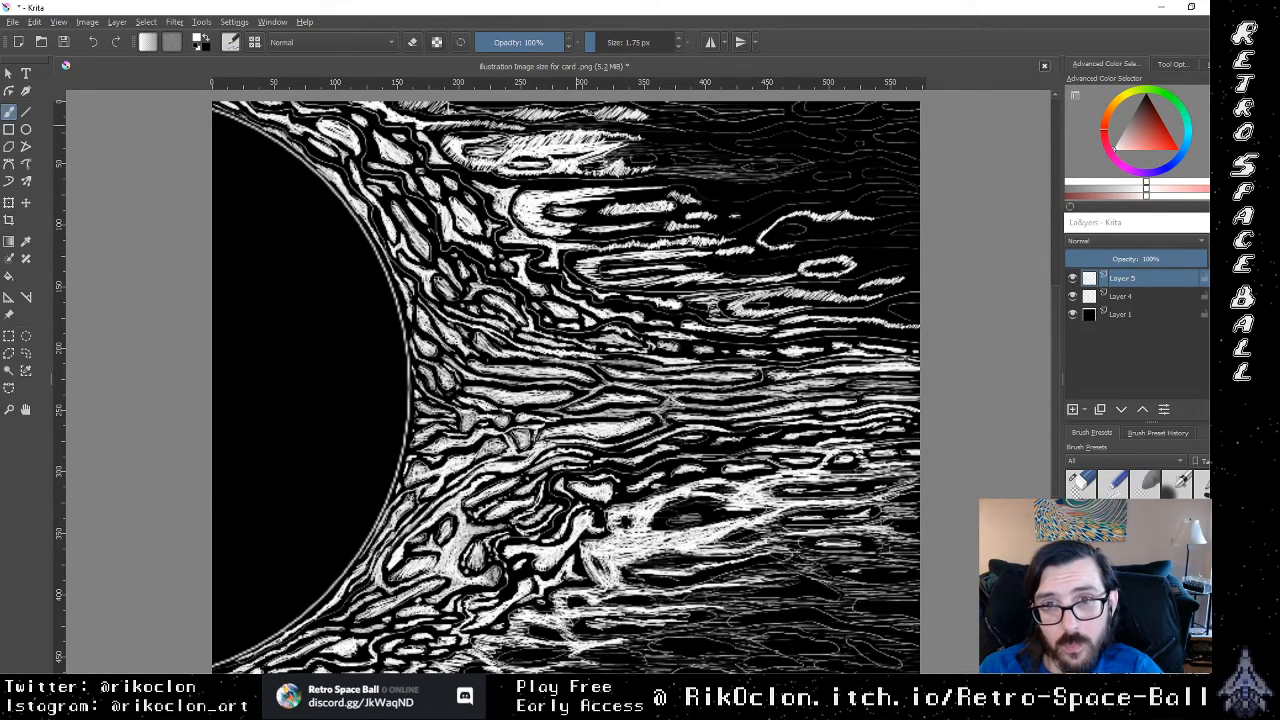
pyautogui.moveTo(776, 107); pyautogui.dragTo(712, 111)
pyautogui.moveTo(748, 124); pyautogui.dragTo(704, 124)
pyautogui.moveTo(832, 126); pyautogui.dragTo(622, 129)
pyautogui.moveTo(714, 146)
pyautogui.mouseDown()
pyautogui.moveTo(676, 148)
pyautogui.moveTo(714, 137)
pyautogui.mouseUp()
pyautogui.moveTo(846, 134); pyautogui.dragTo(800, 139)
# Step: Extend the thin white hatching back toward the corona, blending it into the ends of the uppermost streaks
pyautogui.moveTo(868, 141); pyautogui.dragTo(746, 151)
pyautogui.moveTo(888, 149); pyautogui.dragTo(856, 151)
pyautogui.moveTo(788, 153); pyautogui.dragTo(740, 155)
pyautogui.moveTo(864, 155); pyautogui.dragTo(824, 157)
pyautogui.moveTo(816, 169)
pyautogui.mouseDown()
pyautogui.moveTo(760, 171)
pyautogui.moveTo(792, 177)
pyautogui.moveTo(730, 203)
pyautogui.mouseUp()
pyautogui.moveTo(744, 212); pyautogui.dragTo(632, 193)
pyautogui.moveTo(670, 189); pyautogui.dragTo(534, 181)
pyautogui.moveTo(612, 176); pyautogui.dragTo(548, 192)
pyautogui.moveTo(656, 188); pyautogui.dragTo(596, 179)
pyautogui.moveTo(674, 181); pyautogui.dragTo(622, 183)
pyautogui.moveTo(702, 160); pyautogui.dragTo(662, 166)
pyautogui.moveTo(676, 154); pyautogui.dragTo(634, 159)
pyautogui.moveTo(684, 142); pyautogui.dragTo(620, 147)
pyautogui.moveTo(712, 127); pyautogui.dragTo(628, 135)
pyautogui.moveTo(708, 127); pyautogui.dragTo(620, 129)
pyautogui.moveTo(784, 127); pyautogui.dragTo(620, 149)
pyautogui.moveTo(724, 155)
pyautogui.mouseDown()
pyautogui.moveTo(644, 163)
pyautogui.moveTo(736, 155)
pyautogui.mouseUp()
pyautogui.moveTo(672, 175); pyautogui.dragTo(644, 187)
# Step: Hatch thin white lines through the large rounded spike and the gaps between the streaks just below it
pyautogui.moveTo(588, 207); pyautogui.dragTo(570, 209)
pyautogui.moveTo(660, 199)
pyautogui.mouseDown()
pyautogui.moveTo(548, 206)
pyautogui.moveTo(664, 189)
pyautogui.mouseUp()
pyautogui.moveTo(648, 213); pyautogui.dragTo(622, 215)
pyautogui.moveTo(586, 217); pyautogui.dragTo(562, 219)
pyautogui.moveTo(650, 228); pyautogui.dragTo(590, 235)
pyautogui.moveTo(642, 230); pyautogui.dragTo(566, 236)
pyautogui.moveTo(574, 237); pyautogui.dragTo(528, 239)
pyautogui.moveTo(632, 219); pyautogui.dragTo(552, 223)
pyautogui.moveTo(696, 207); pyautogui.dragTo(576, 225)
pyautogui.moveTo(692, 229)
pyautogui.mouseDown()
pyautogui.moveTo(568, 233)
pyautogui.moveTo(594, 243)
pyautogui.mouseUp()
pyautogui.moveTo(690, 237)
pyautogui.mouseDown()
pyautogui.moveTo(541, 258)
pyautogui.moveTo(562, 261)
pyautogui.mouseUp()
pyautogui.moveTo(600, 251); pyautogui.dragTo(566, 259)
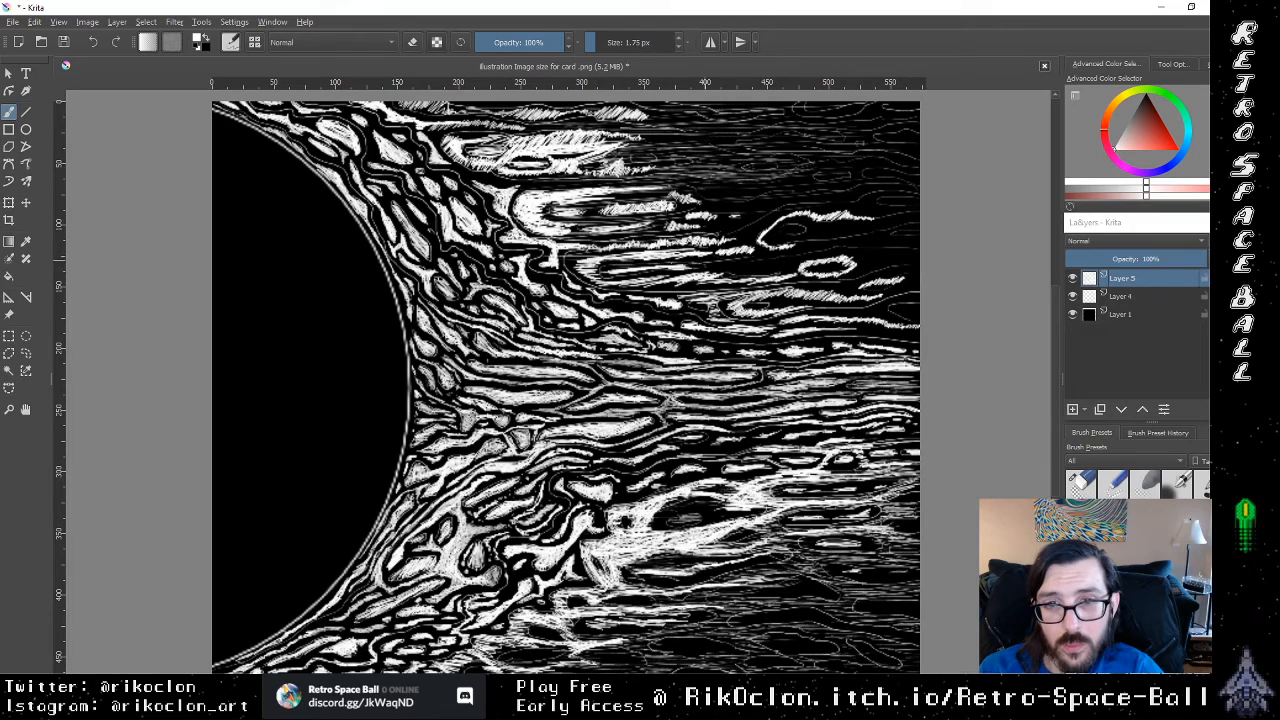
# Step: Hatch thin white lines around the curved white outline and across the dark background just above it
pyautogui.moveTo(900, 227)
pyautogui.mouseDown()
pyautogui.moveTo(808, 231)
pyautogui.moveTo(816, 245)
pyautogui.mouseUp()
pyautogui.moveTo(876, 233); pyautogui.dragTo(712, 233)
pyautogui.moveTo(818, 221); pyautogui.dragTo(688, 224)
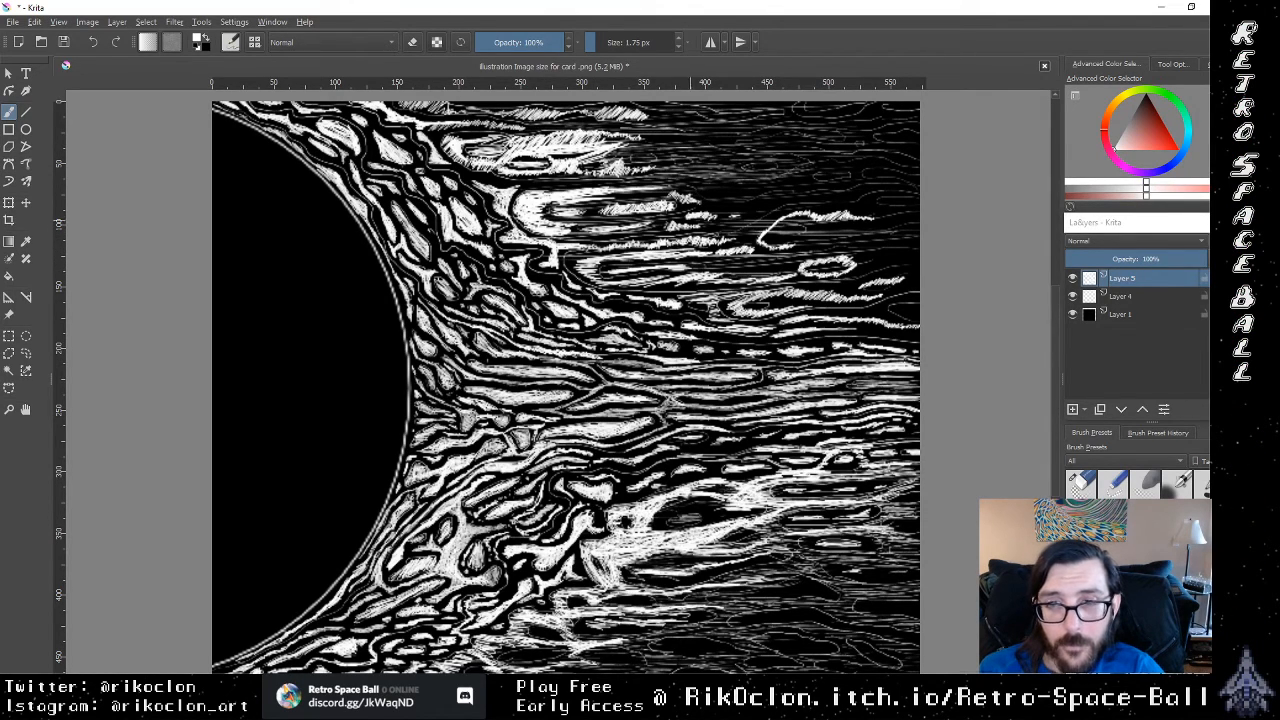
pyautogui.moveTo(868, 203)
pyautogui.mouseDown()
pyautogui.moveTo(716, 218)
pyautogui.moveTo(716, 201)
pyautogui.mouseUp()
pyautogui.moveTo(832, 180)
pyautogui.mouseDown()
pyautogui.moveTo(696, 182)
pyautogui.moveTo(832, 176)
pyautogui.mouseUp()
pyautogui.moveTo(860, 169)
pyautogui.mouseDown()
pyautogui.moveTo(696, 170)
pyautogui.moveTo(750, 174)
pyautogui.moveTo(676, 204)
pyautogui.mouseUp()
pyautogui.moveTo(676, 188); pyautogui.dragTo(854, 194)
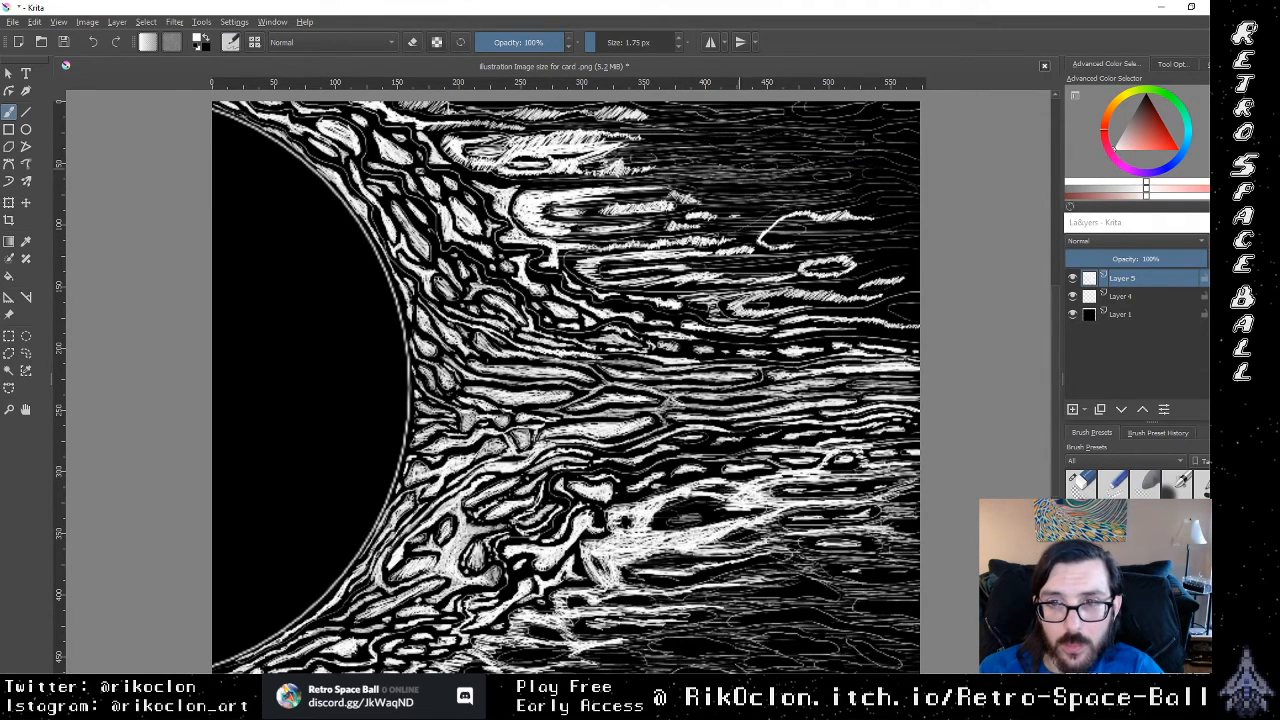
# Step: Extend the thin white hatching to the canvas's right edge, from above the curved outline down past the small oval
pyautogui.moveTo(752, 183); pyautogui.dragTo(894, 176)
pyautogui.moveTo(744, 214); pyautogui.dragTo(900, 206)
pyautogui.moveTo(784, 235); pyautogui.dragTo(904, 233)
pyautogui.moveTo(826, 262); pyautogui.dragTo(886, 262)
pyautogui.moveTo(804, 270); pyautogui.dragTo(918, 277)
pyautogui.moveTo(840, 297); pyautogui.dragTo(918, 306)
pyautogui.moveTo(802, 312); pyautogui.dragTo(918, 300)
pyautogui.moveTo(804, 306); pyautogui.dragTo(911, 297)
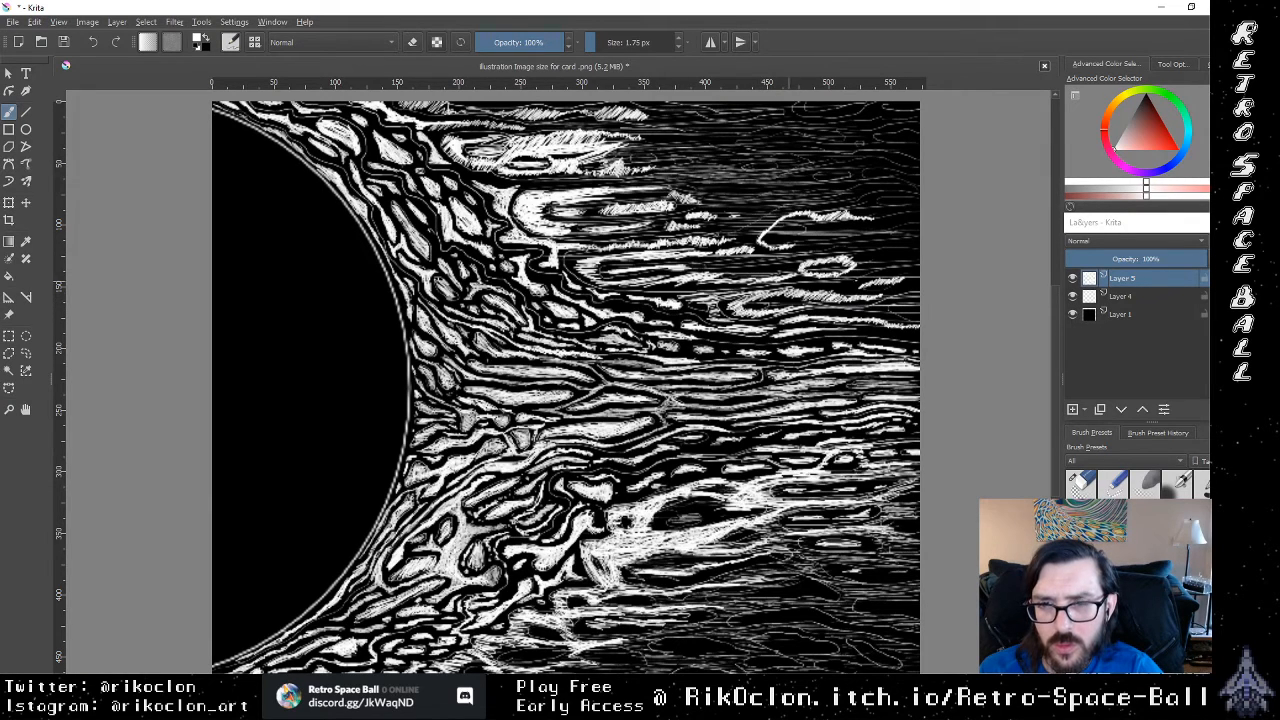
pyautogui.moveTo(801, 281); pyautogui.dragTo(887, 281)
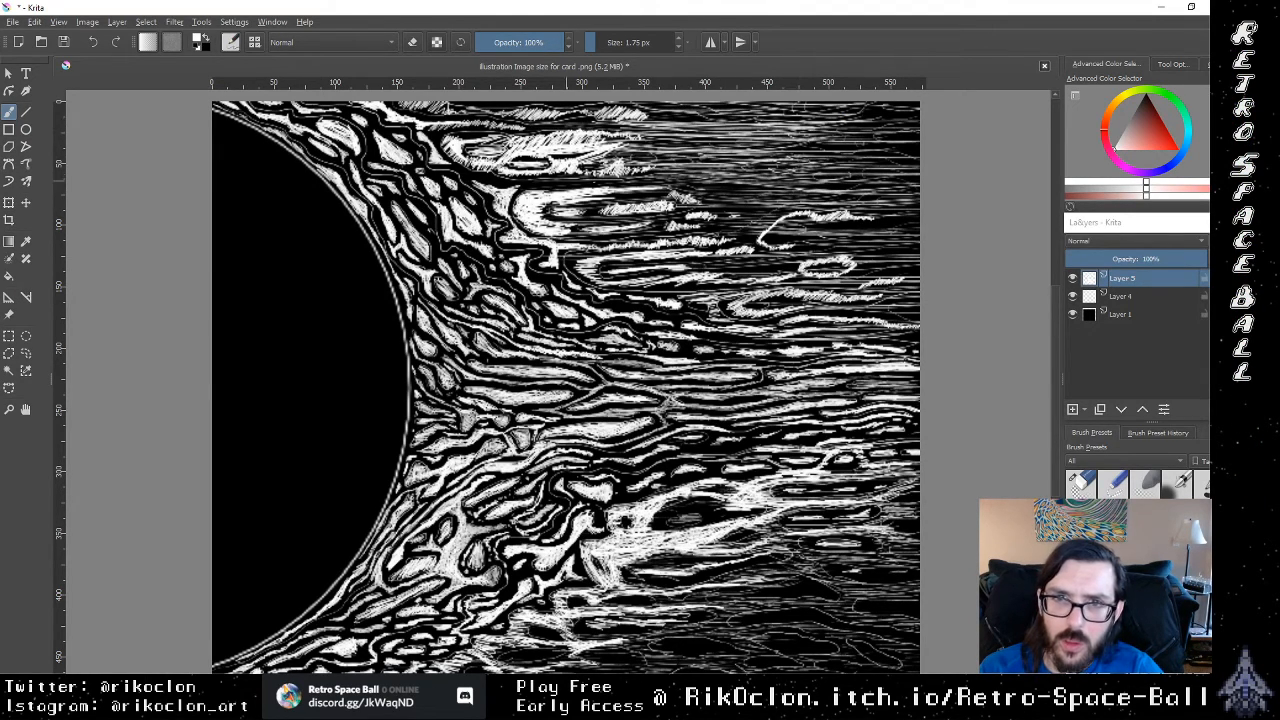
# Step: Draw long white lines trailing from the large rounded spike through the dark gap above it into the background hatching
pyautogui.moveTo(512, 190)
pyautogui.mouseDown()
pyautogui.moveTo(652, 177)
pyautogui.moveTo(618, 178)
pyautogui.mouseUp()
pyautogui.moveTo(517, 187); pyautogui.dragTo(679, 179)
pyautogui.moveTo(533, 187); pyautogui.dragTo(703, 167)
pyautogui.moveTo(657, 171); pyautogui.dragTo(772, 166)
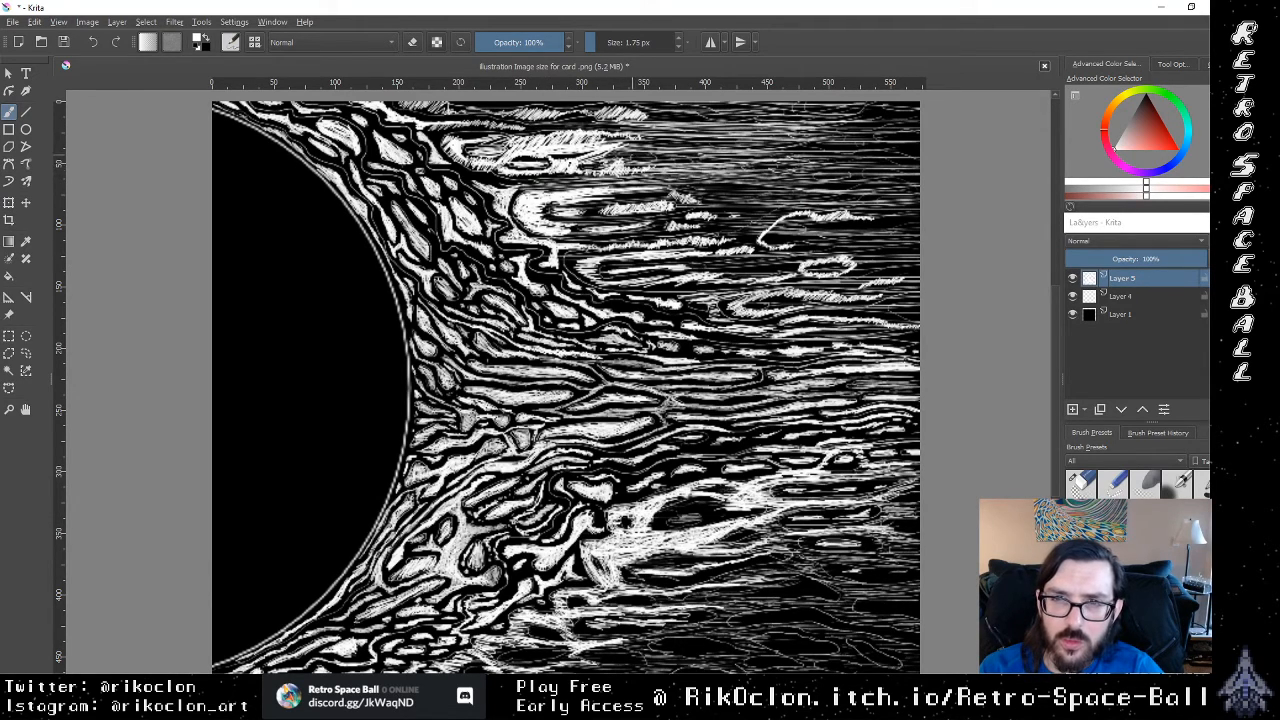
pyautogui.moveTo(604, 182)
pyautogui.mouseDown()
pyautogui.moveTo(784, 165)
pyautogui.moveTo(740, 170)
pyautogui.mouseUp()
pyautogui.moveTo(648, 164)
pyautogui.mouseDown()
pyautogui.moveTo(784, 153)
pyautogui.moveTo(714, 160)
pyautogui.mouseUp()
pyautogui.moveTo(650, 176); pyautogui.dragTo(736, 162)
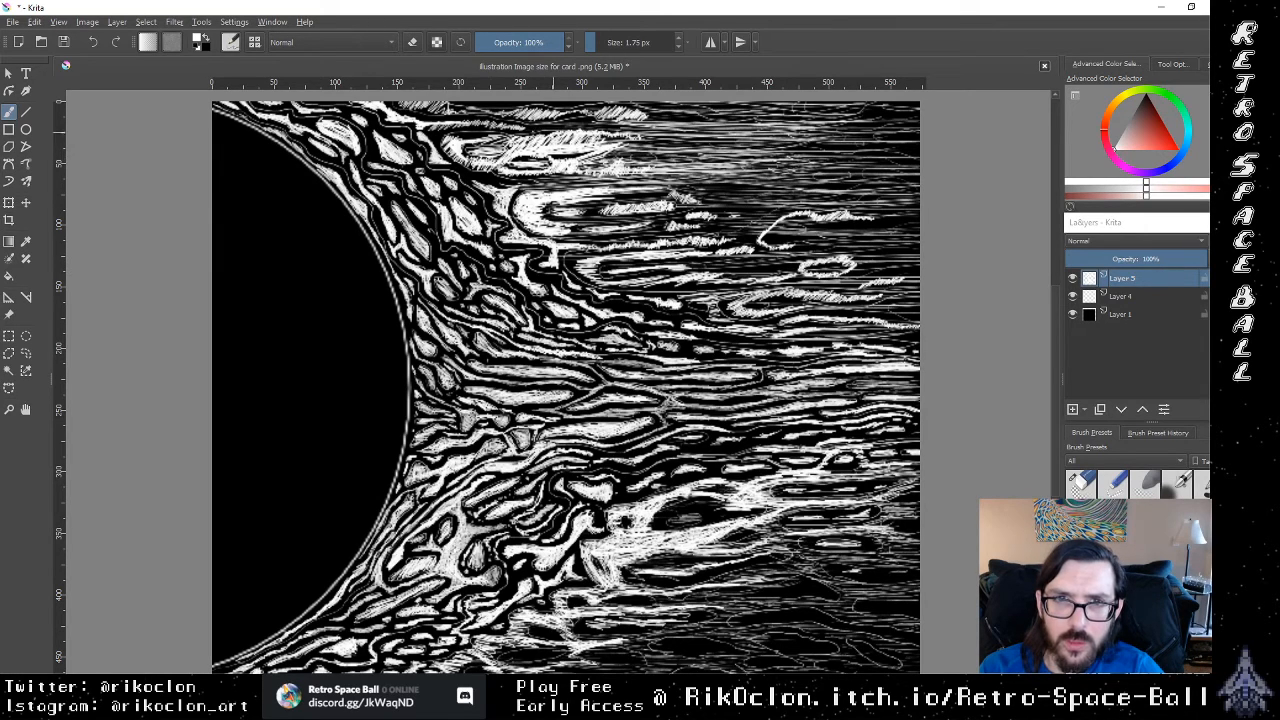
# Step: Add long white lines around the uppermost ovals and along the canvas's top edge, trailing into the background hatching
pyautogui.moveTo(594, 162)
pyautogui.mouseDown()
pyautogui.moveTo(746, 154)
pyautogui.moveTo(704, 152)
pyautogui.mouseUp()
pyautogui.moveTo(622, 146); pyautogui.dragTo(780, 140)
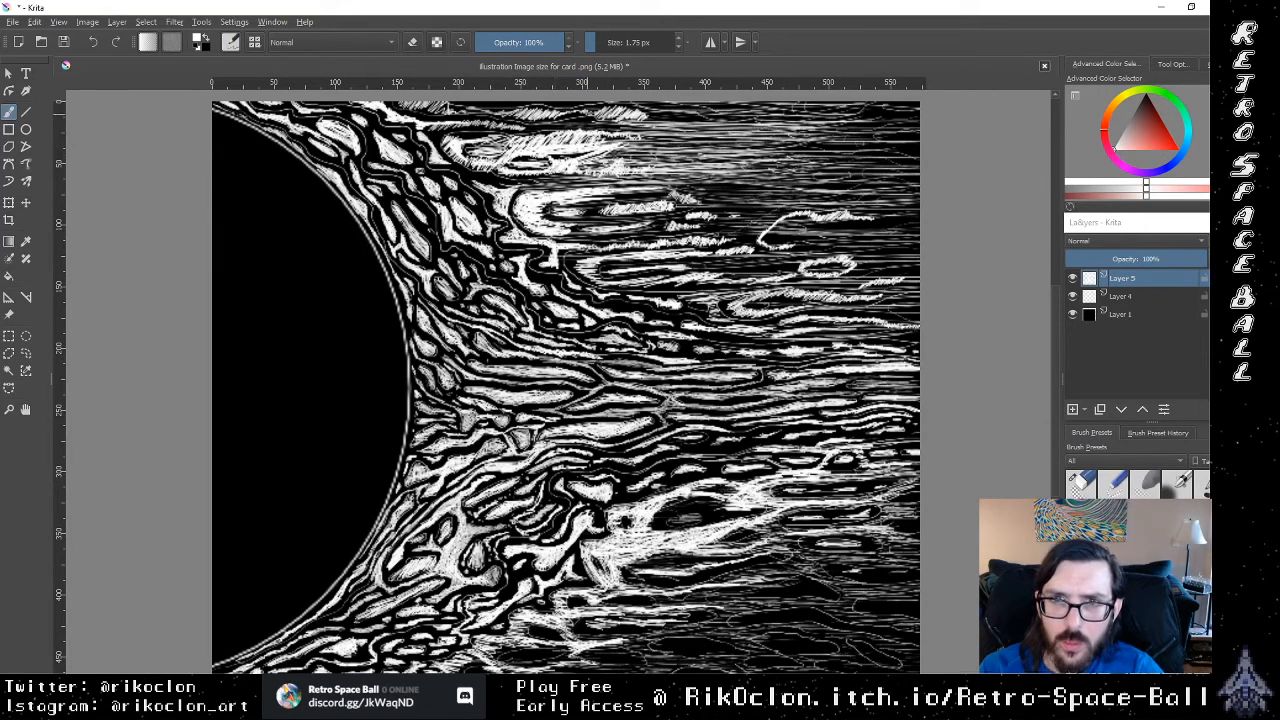
pyautogui.moveTo(566, 114); pyautogui.dragTo(744, 108)
pyautogui.moveTo(488, 122)
pyautogui.mouseDown()
pyautogui.moveTo(680, 112)
pyautogui.moveTo(610, 130)
pyautogui.mouseUp()
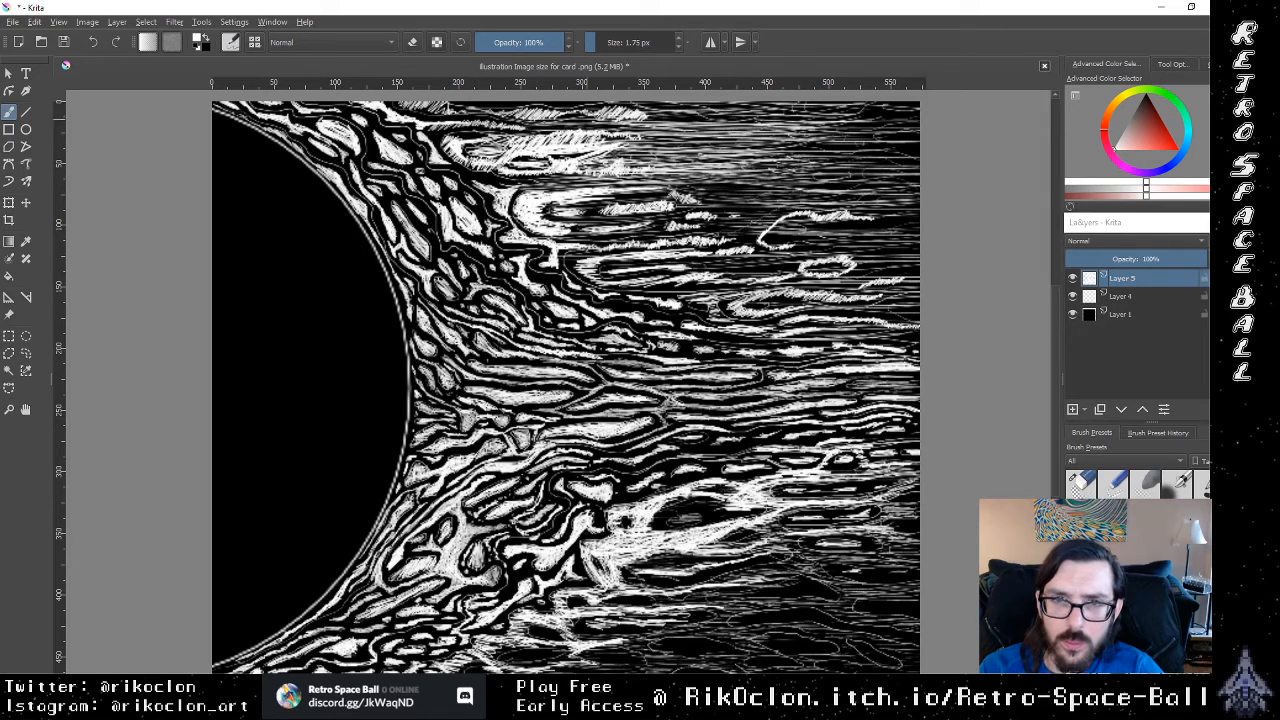
pyautogui.moveTo(524, 130); pyautogui.dragTo(618, 123)
pyautogui.moveTo(492, 110); pyautogui.dragTo(580, 105)
pyautogui.moveTo(478, 103); pyautogui.dragTo(604, 107)
pyautogui.moveTo(544, 131); pyautogui.dragTo(708, 127)
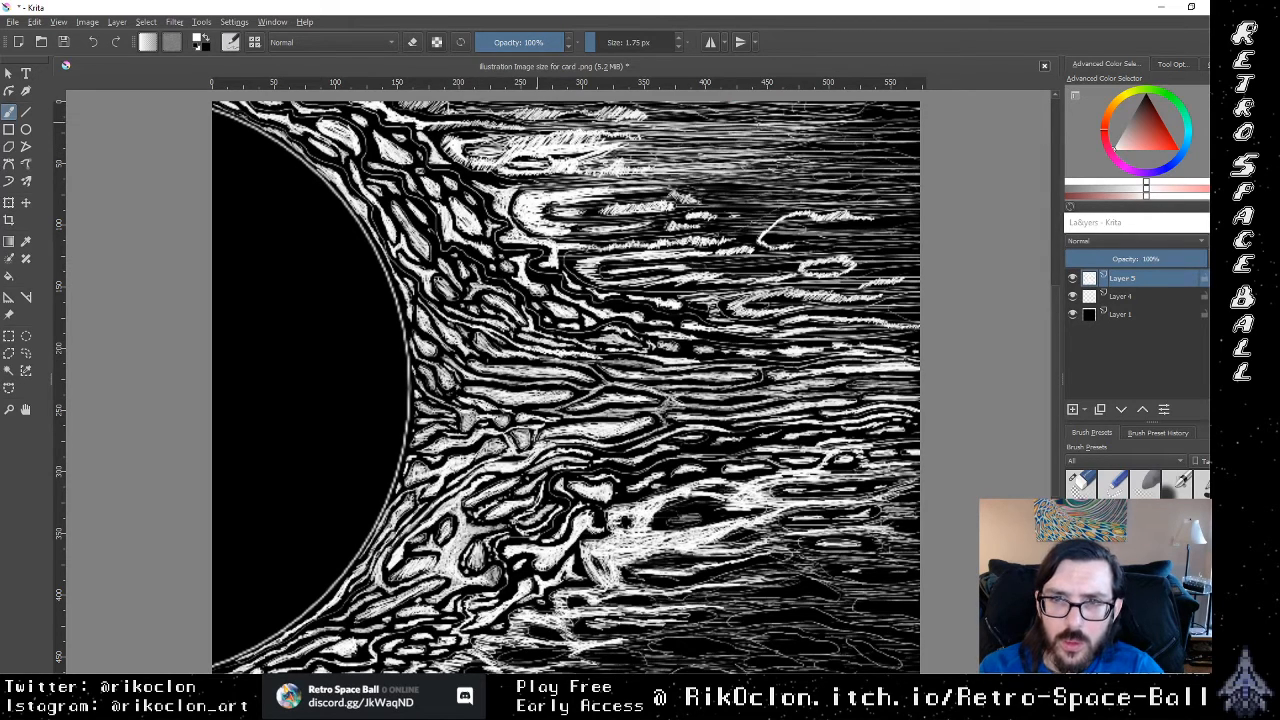
# Step: Densify the white hatching from the large spike's tip past the curved outline and the small oval
pyautogui.moveTo(640, 151)
pyautogui.mouseDown()
pyautogui.moveTo(820, 146)
pyautogui.moveTo(824, 165)
pyautogui.mouseUp()
pyautogui.moveTo(620, 180); pyautogui.dragTo(816, 176)
pyautogui.moveTo(672, 207); pyautogui.dragTo(860, 201)
pyautogui.moveTo(708, 217); pyautogui.dragTo(794, 213)
pyautogui.moveTo(674, 232); pyautogui.dragTo(856, 220)
pyautogui.moveTo(670, 250); pyautogui.dragTo(850, 241)
pyautogui.moveTo(694, 268); pyautogui.dragTo(878, 257)
pyautogui.moveTo(668, 267); pyautogui.dragTo(788, 262)
pyautogui.moveTo(712, 246); pyautogui.dragTo(852, 237)
pyautogui.moveTo(684, 248); pyautogui.dragTo(842, 237)
pyautogui.moveTo(686, 239)
pyautogui.mouseDown()
pyautogui.moveTo(852, 227)
pyautogui.moveTo(810, 236)
pyautogui.mouseUp()
# Step: Layer more white lines out to the canvas's right edge, working upward from the level of the curved outline
pyautogui.moveTo(724, 243); pyautogui.dragTo(894, 240)
pyautogui.moveTo(784, 248); pyautogui.dragTo(918, 234)
pyautogui.moveTo(848, 214); pyautogui.dragTo(918, 210)
pyautogui.moveTo(800, 230); pyautogui.dragTo(918, 225)
pyautogui.moveTo(842, 224); pyautogui.dragTo(918, 221)
pyautogui.moveTo(818, 217); pyautogui.dragTo(870, 206)
pyautogui.moveTo(798, 239); pyautogui.dragTo(918, 233)
pyautogui.moveTo(864, 209); pyautogui.dragTo(918, 204)
pyautogui.moveTo(804, 207); pyautogui.dragTo(918, 199)
pyautogui.moveTo(800, 191); pyautogui.dragTo(918, 181)
pyautogui.moveTo(802, 179); pyautogui.dragTo(918, 161)
pyautogui.moveTo(808, 162); pyautogui.dragTo(918, 155)
# Step: Densify the white hatching in the canvas's upper-right corner, up to just below the top edge
pyautogui.moveTo(766, 157); pyautogui.dragTo(918, 153)
pyautogui.moveTo(808, 151)
pyautogui.mouseDown()
pyautogui.moveTo(918, 146)
pyautogui.moveTo(888, 141)
pyautogui.mouseUp()
pyautogui.moveTo(798, 149); pyautogui.dragTo(888, 148)
pyautogui.moveTo(808, 174); pyautogui.dragTo(918, 163)
pyautogui.moveTo(804, 150)
pyautogui.mouseDown()
pyautogui.moveTo(918, 146)
pyautogui.moveTo(918, 125)
pyautogui.mouseUp()
pyautogui.moveTo(814, 141); pyautogui.dragTo(918, 143)
pyautogui.moveTo(792, 139); pyautogui.dragTo(916, 129)
pyautogui.moveTo(802, 130); pyautogui.dragTo(900, 129)
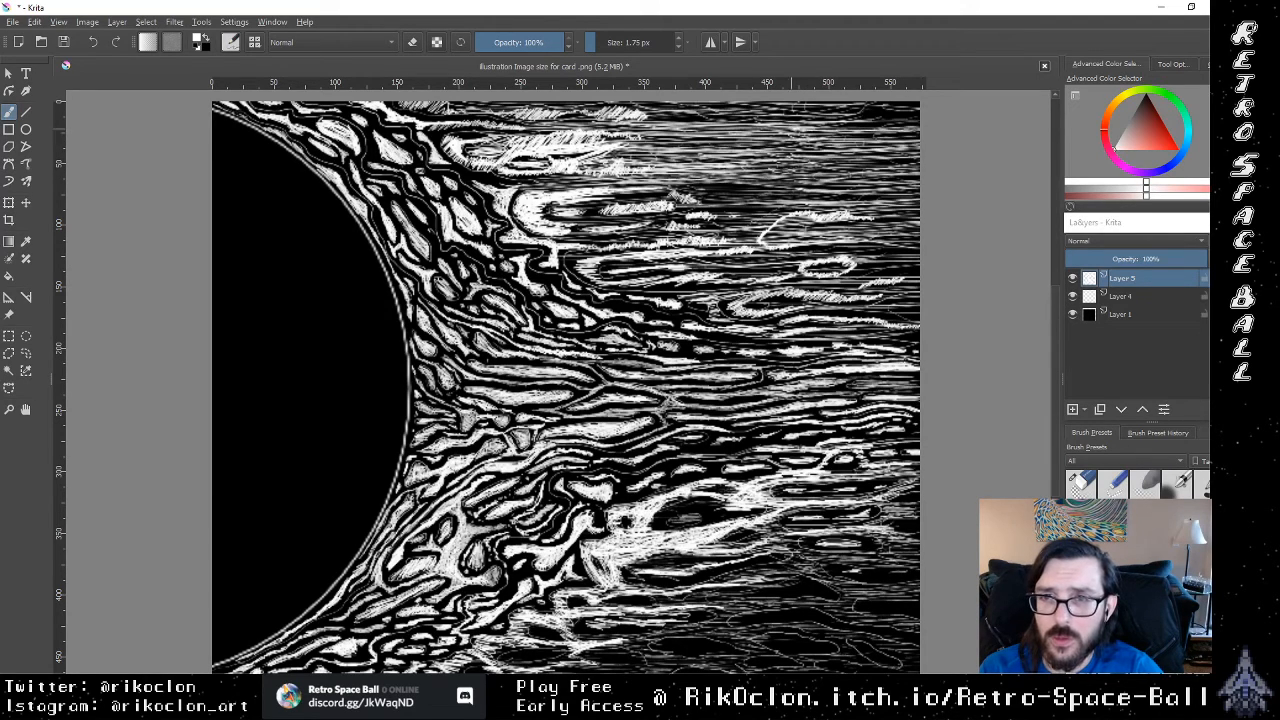
pyautogui.moveTo(804, 117); pyautogui.dragTo(904, 110)
pyautogui.moveTo(770, 121); pyautogui.dragTo(918, 122)
pyautogui.moveTo(800, 140); pyautogui.dragTo(898, 119)
# Step: Add long white lines around the curved outline and the small oval, running to the canvas's right edge
pyautogui.moveTo(768, 210); pyautogui.dragTo(910, 210)
pyautogui.moveTo(796, 247); pyautogui.dragTo(886, 243)
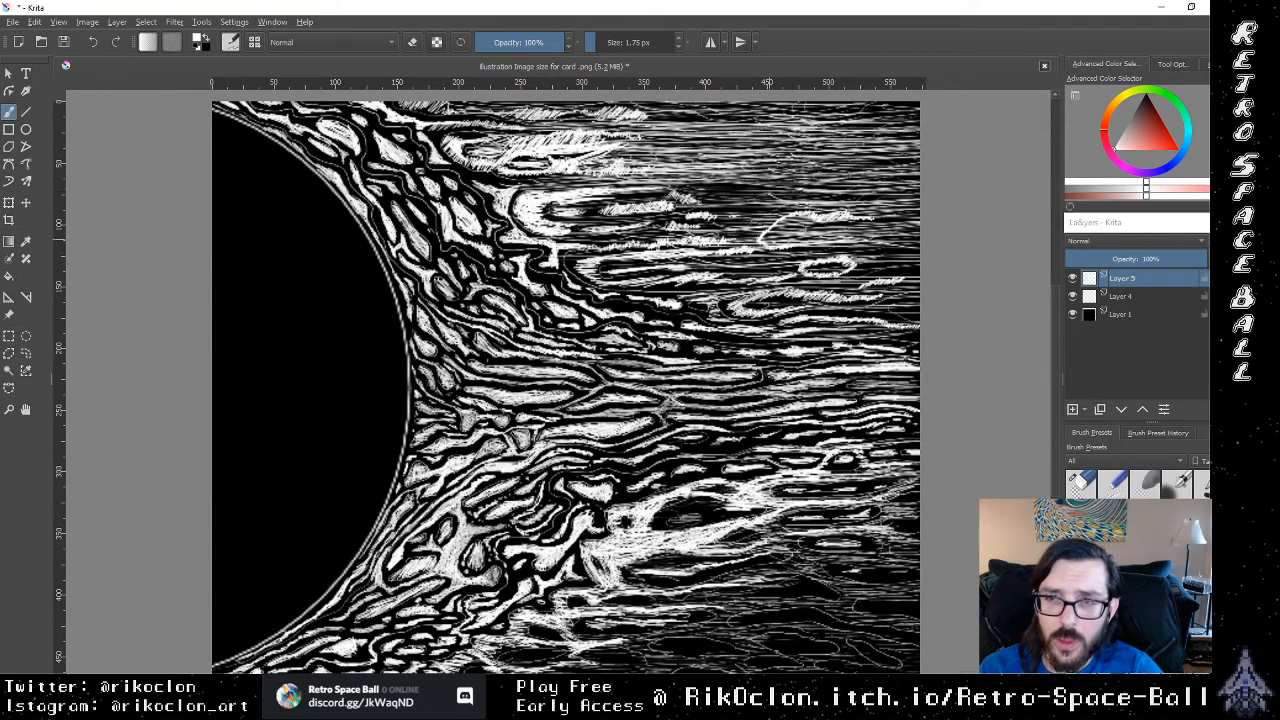
pyautogui.moveTo(852, 285); pyautogui.dragTo(918, 283)
pyautogui.moveTo(794, 282); pyautogui.dragTo(918, 279)
pyautogui.moveTo(772, 251); pyautogui.dragTo(918, 258)
pyautogui.moveTo(722, 274); pyautogui.dragTo(918, 256)
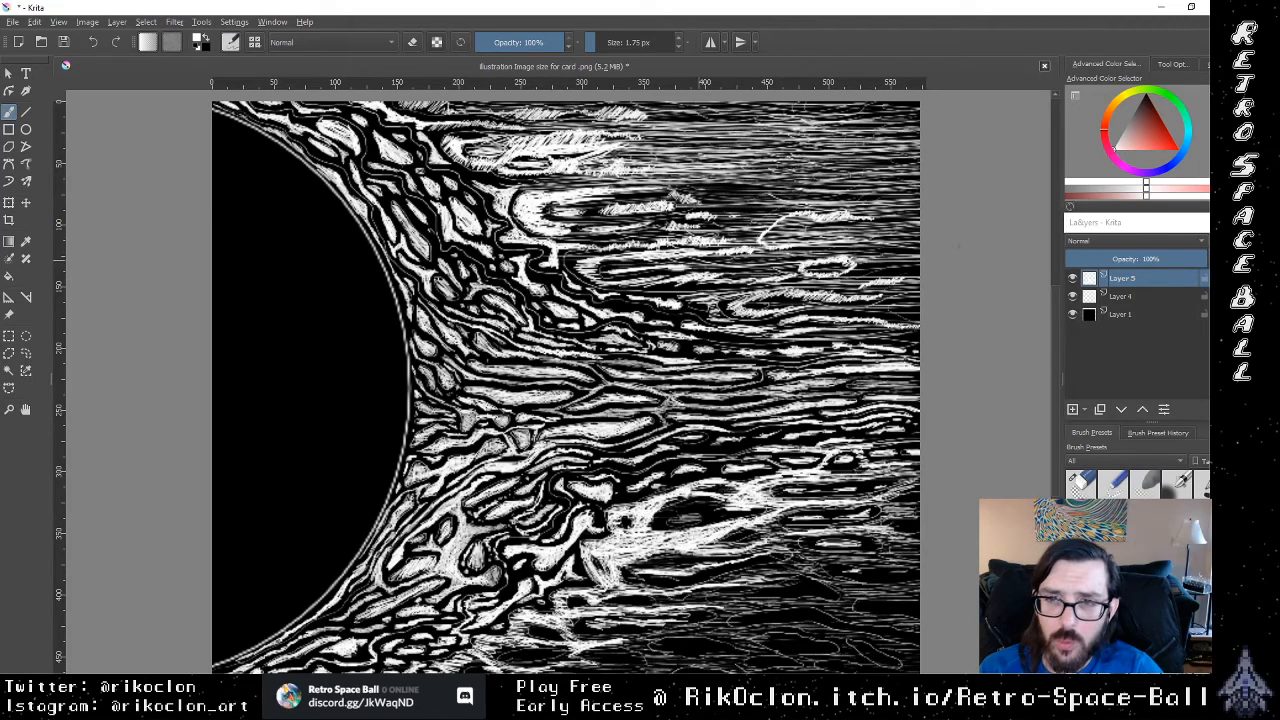
# Step: Add long white lines just below the small oval, extending them to the canvas's right edge
pyautogui.moveTo(788, 260); pyautogui.dragTo(918, 262)
pyautogui.moveTo(768, 290); pyautogui.dragTo(918, 286)
pyautogui.moveTo(774, 302); pyautogui.dragTo(914, 298)
pyautogui.moveTo(826, 292); pyautogui.dragTo(914, 284)
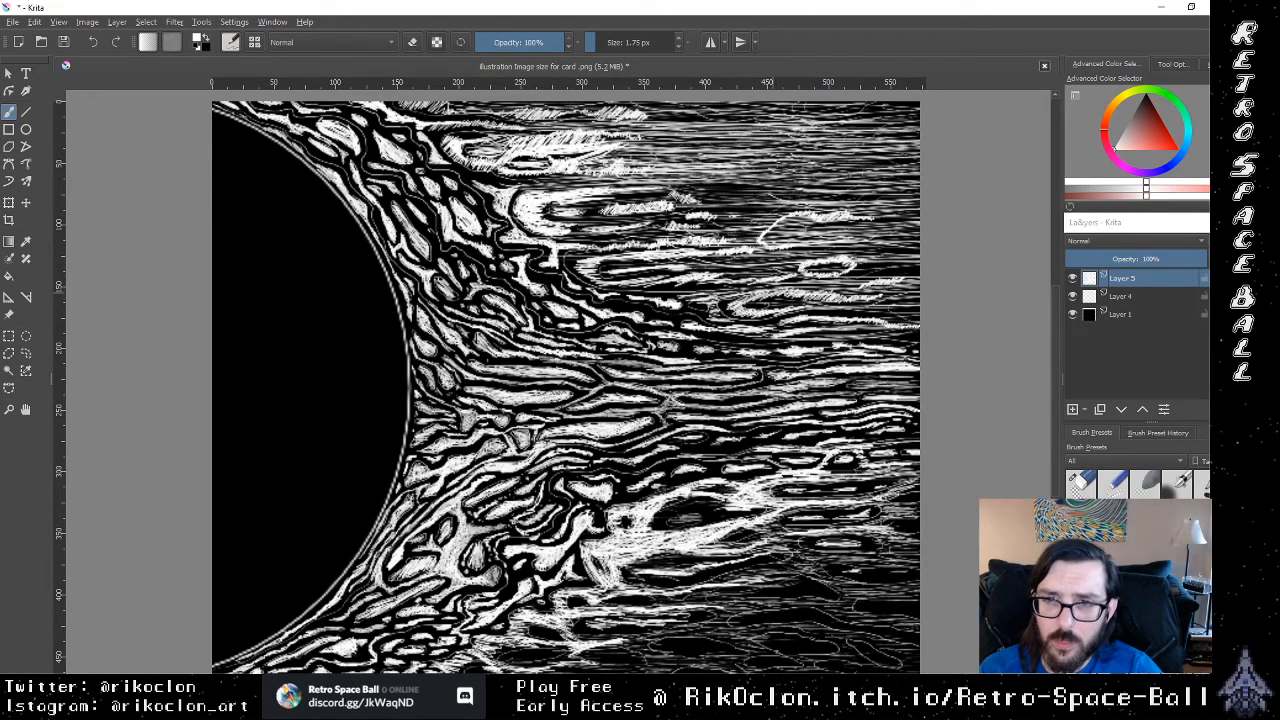
pyautogui.moveTo(820, 265)
pyautogui.mouseDown()
pyautogui.moveTo(918, 264)
pyautogui.moveTo(918, 275)
pyautogui.moveTo(918, 264)
pyautogui.mouseUp()
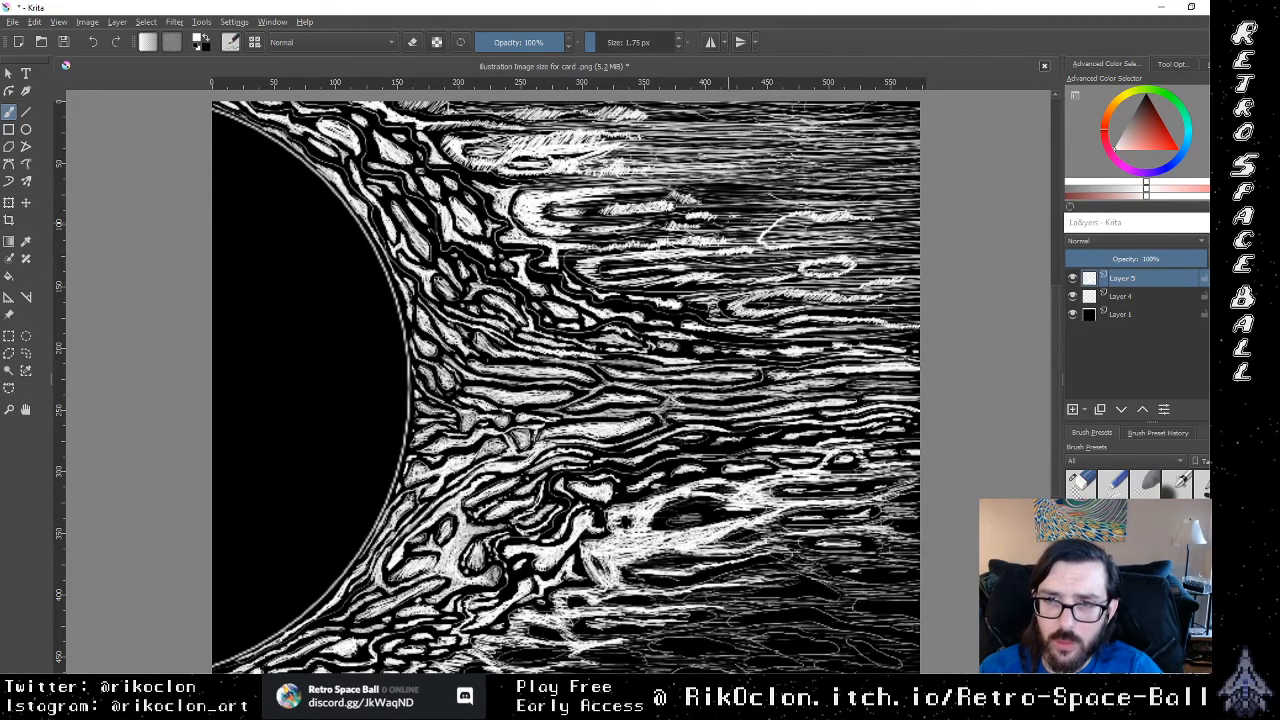
# Step: Densify the white hatching across the dark area from the large upper spike toward the curved outline
pyautogui.moveTo(746, 224); pyautogui.dragTo(880, 222)
pyautogui.moveTo(748, 196); pyautogui.dragTo(872, 200)
pyautogui.moveTo(680, 194)
pyautogui.mouseDown()
pyautogui.moveTo(804, 192)
pyautogui.moveTo(750, 204)
pyautogui.mouseUp()
pyautogui.moveTo(636, 228); pyautogui.dragTo(730, 224)
pyautogui.moveTo(566, 239)
pyautogui.mouseDown()
pyautogui.moveTo(728, 236)
pyautogui.moveTo(744, 220)
pyautogui.mouseUp()
pyautogui.moveTo(546, 220); pyautogui.dragTo(732, 220)
pyautogui.moveTo(578, 213); pyautogui.dragTo(742, 202)
pyautogui.moveTo(590, 202)
pyautogui.mouseDown()
pyautogui.moveTo(756, 195)
pyautogui.moveTo(672, 198)
pyautogui.mouseUp()
pyautogui.moveTo(608, 201); pyautogui.dragTo(770, 197)
pyautogui.moveTo(638, 196); pyautogui.dragTo(808, 184)
pyautogui.moveTo(686, 190); pyautogui.dragTo(804, 188)
pyautogui.moveTo(646, 196); pyautogui.dragTo(780, 192)
pyautogui.moveTo(622, 222); pyautogui.dragTo(782, 216)
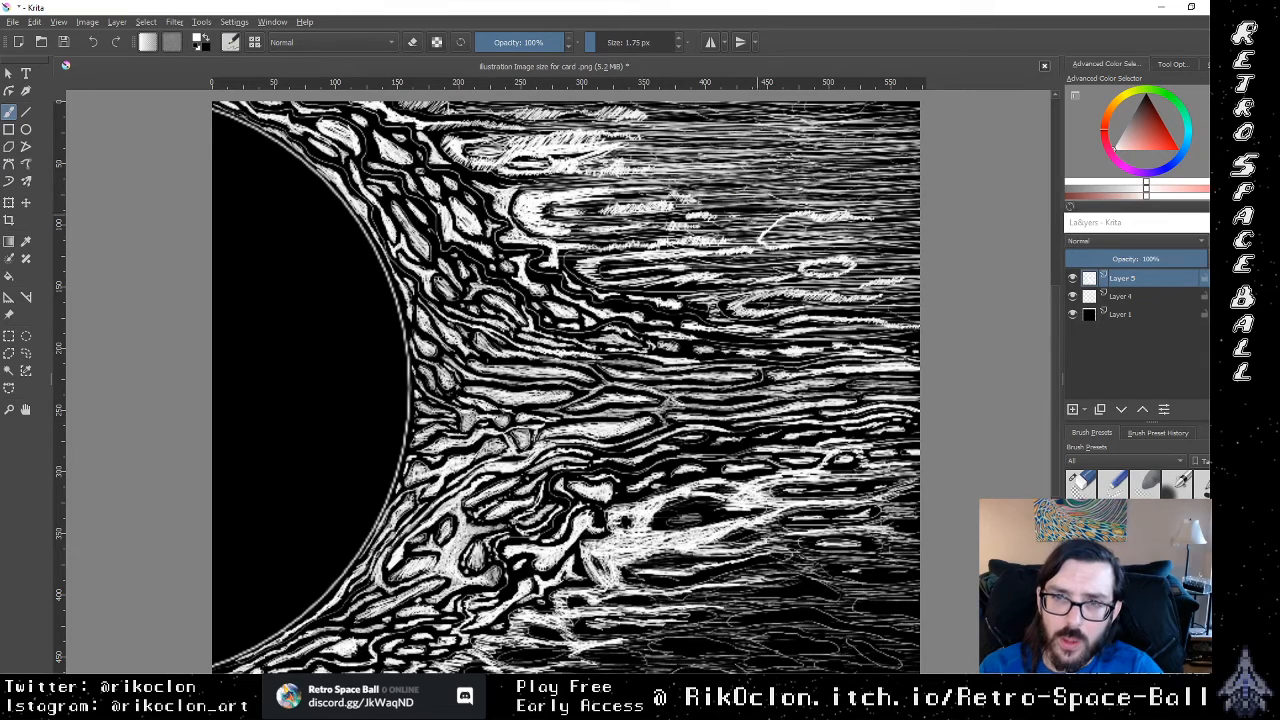
pyautogui.moveTo(674, 230); pyautogui.dragTo(792, 226)
pyautogui.moveTo(716, 219); pyautogui.dragTo(822, 226)
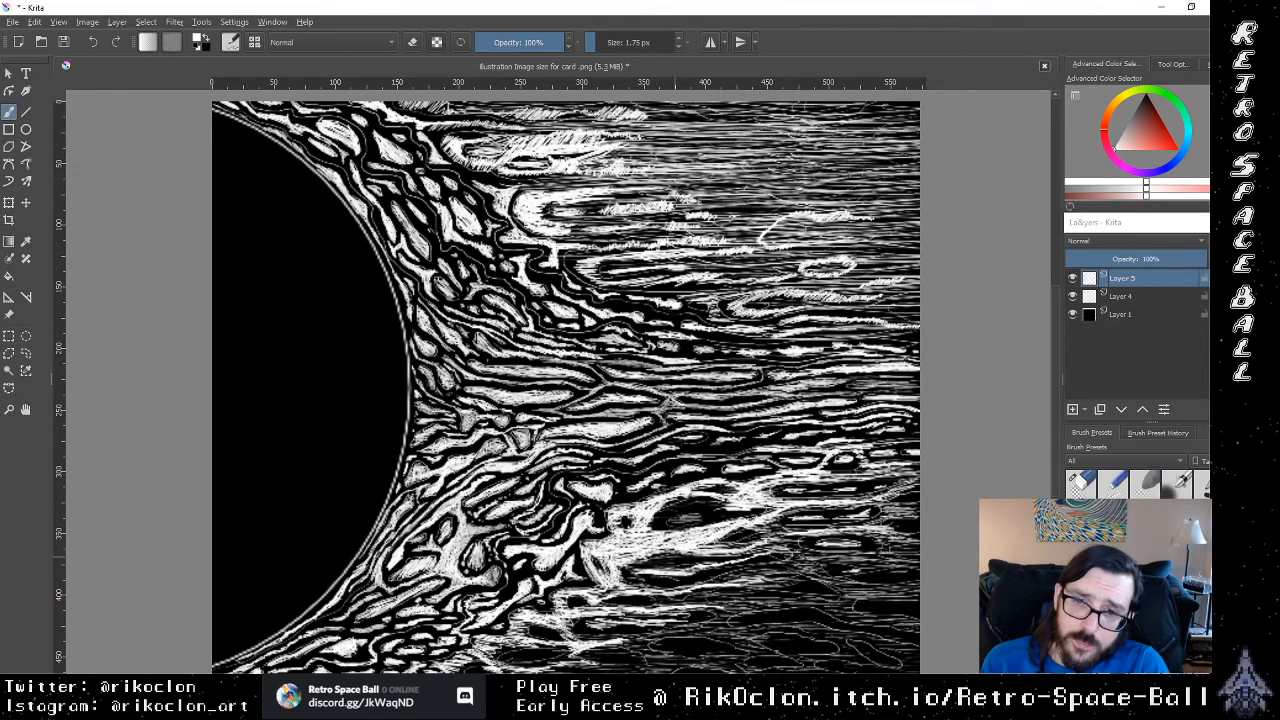
# Step: Hatch white lines to the canvas's right edge, just below the ring at the end of the lower bright streak
pyautogui.moveTo(728, 531); pyautogui.dragTo(880, 538)
pyautogui.moveTo(816, 532)
pyautogui.mouseDown()
pyautogui.moveTo(908, 533)
pyautogui.moveTo(906, 516)
pyautogui.mouseUp()
pyautogui.moveTo(812, 512); pyautogui.dragTo(920, 516)
pyautogui.moveTo(792, 525); pyautogui.dragTo(920, 523)
pyautogui.moveTo(800, 495); pyautogui.dragTo(930, 484)
pyautogui.moveTo(794, 487); pyautogui.dragTo(937, 484)
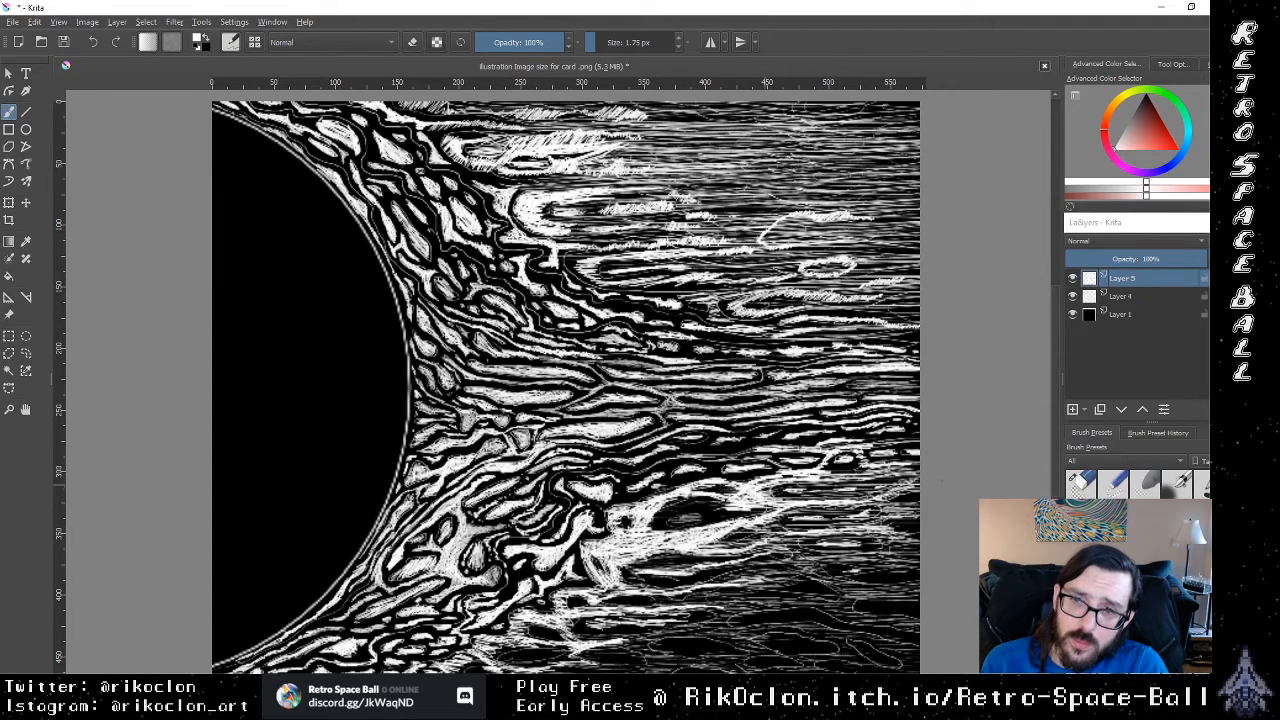
pyautogui.moveTo(780, 487); pyautogui.dragTo(920, 485)
pyautogui.moveTo(820, 478); pyautogui.dragTo(902, 475)
pyautogui.moveTo(786, 484); pyautogui.dragTo(920, 489)
pyautogui.moveTo(820, 508); pyautogui.dragTo(920, 506)
pyautogui.moveTo(768, 519)
pyautogui.mouseDown()
pyautogui.moveTo(904, 518)
pyautogui.moveTo(920, 530)
pyautogui.mouseUp()
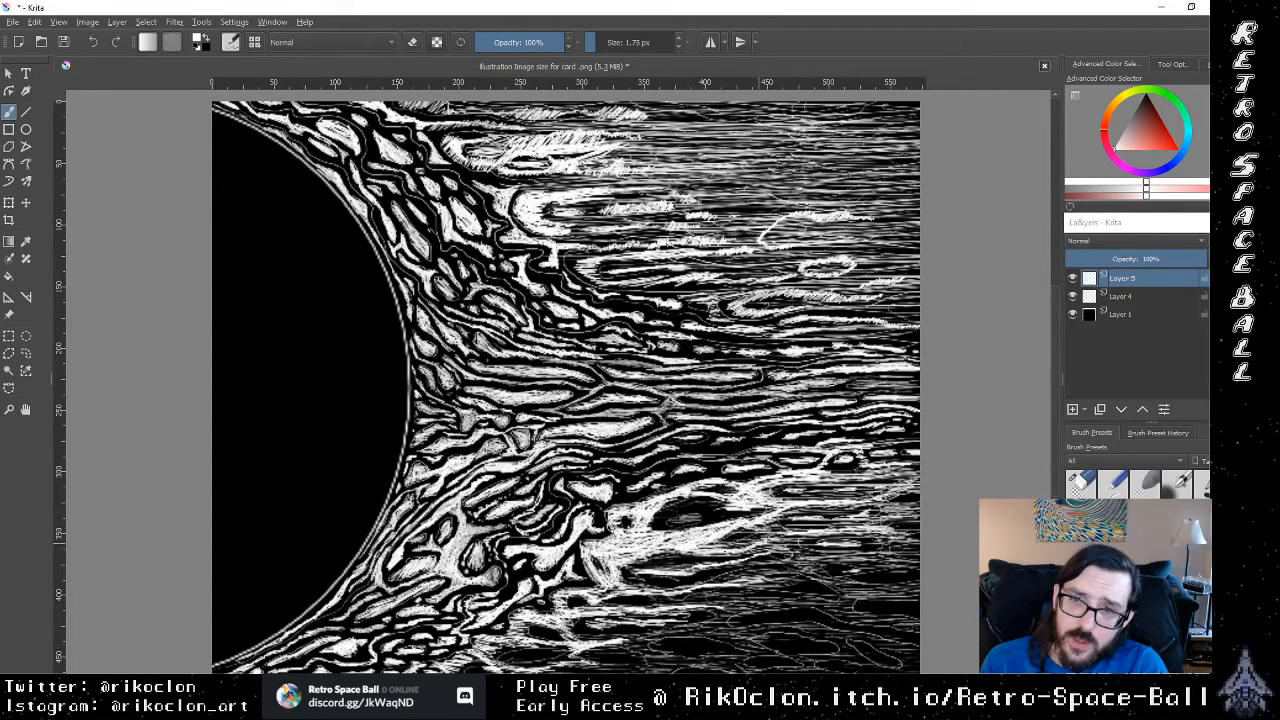
# Step: Fill the dark lower-right area of the canvas with long white lines reaching its right edge
pyautogui.moveTo(768, 546); pyautogui.dragTo(920, 546)
pyautogui.moveTo(788, 559); pyautogui.dragTo(920, 558)
pyautogui.moveTo(728, 577); pyautogui.dragTo(912, 575)
pyautogui.moveTo(770, 579); pyautogui.dragTo(920, 579)
pyautogui.moveTo(720, 591); pyautogui.dragTo(920, 592)
pyautogui.moveTo(696, 608); pyautogui.dragTo(910, 606)
pyautogui.moveTo(676, 619); pyautogui.dragTo(908, 628)
pyautogui.moveTo(692, 618); pyautogui.dragTo(892, 625)
pyautogui.moveTo(742, 606); pyautogui.dragTo(912, 608)
pyautogui.moveTo(780, 611); pyautogui.dragTo(920, 612)
pyautogui.moveTo(742, 618)
pyautogui.mouseDown()
pyautogui.moveTo(908, 618)
pyautogui.moveTo(920, 605)
pyautogui.mouseUp()
pyautogui.moveTo(732, 595)
pyautogui.mouseDown()
pyautogui.moveTo(894, 598)
pyautogui.moveTo(862, 597)
pyautogui.mouseUp()
pyautogui.moveTo(692, 574); pyautogui.dragTo(920, 579)
pyautogui.moveTo(756, 546); pyautogui.dragTo(918, 550)
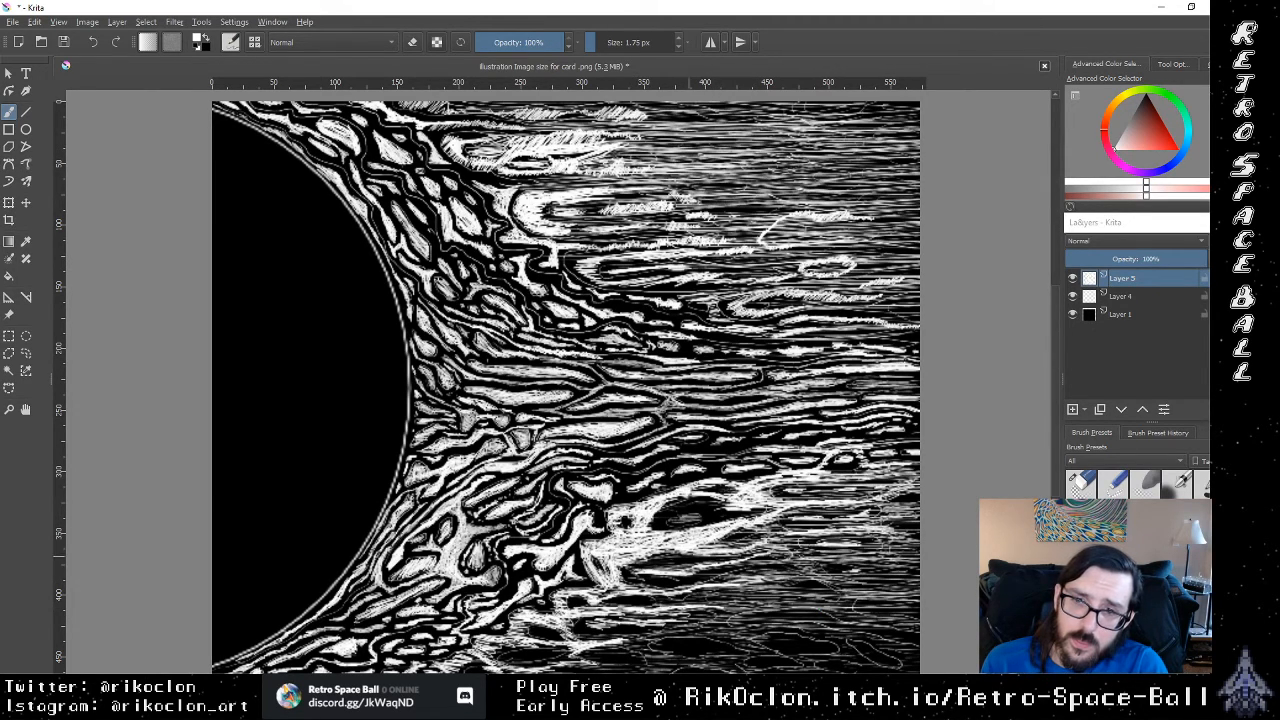
# Step: Hatch white lines along the underside of the lower bright streak, working up to its dark hollow
pyautogui.moveTo(736, 533); pyautogui.dragTo(866, 537)
pyautogui.moveTo(684, 560)
pyautogui.mouseDown()
pyautogui.moveTo(856, 559)
pyautogui.moveTo(832, 570)
pyautogui.mouseUp()
pyautogui.moveTo(680, 557); pyautogui.dragTo(816, 559)
pyautogui.moveTo(716, 541); pyautogui.dragTo(824, 542)
pyautogui.moveTo(656, 527); pyautogui.dragTo(808, 526)
pyautogui.moveTo(694, 517); pyautogui.dragTo(808, 514)
pyautogui.moveTo(652, 520); pyautogui.dragTo(796, 520)
# Step: Layer white lines over the lower streak's dark hollow and along its upper edge toward the small ring
pyautogui.moveTo(672, 510)
pyautogui.mouseDown()
pyautogui.moveTo(784, 508)
pyautogui.moveTo(724, 504)
pyautogui.moveTo(824, 492)
pyautogui.mouseUp()
pyautogui.moveTo(704, 492); pyautogui.dragTo(820, 491)
pyautogui.moveTo(662, 480); pyautogui.dragTo(772, 475)
pyautogui.moveTo(680, 465)
pyautogui.mouseDown()
pyautogui.moveTo(822, 464)
pyautogui.moveTo(828, 453)
pyautogui.mouseUp()
pyautogui.moveTo(728, 449); pyautogui.dragTo(844, 467)
pyautogui.moveTo(692, 475)
pyautogui.mouseDown()
pyautogui.moveTo(776, 474)
pyautogui.moveTo(748, 480)
pyautogui.mouseUp()
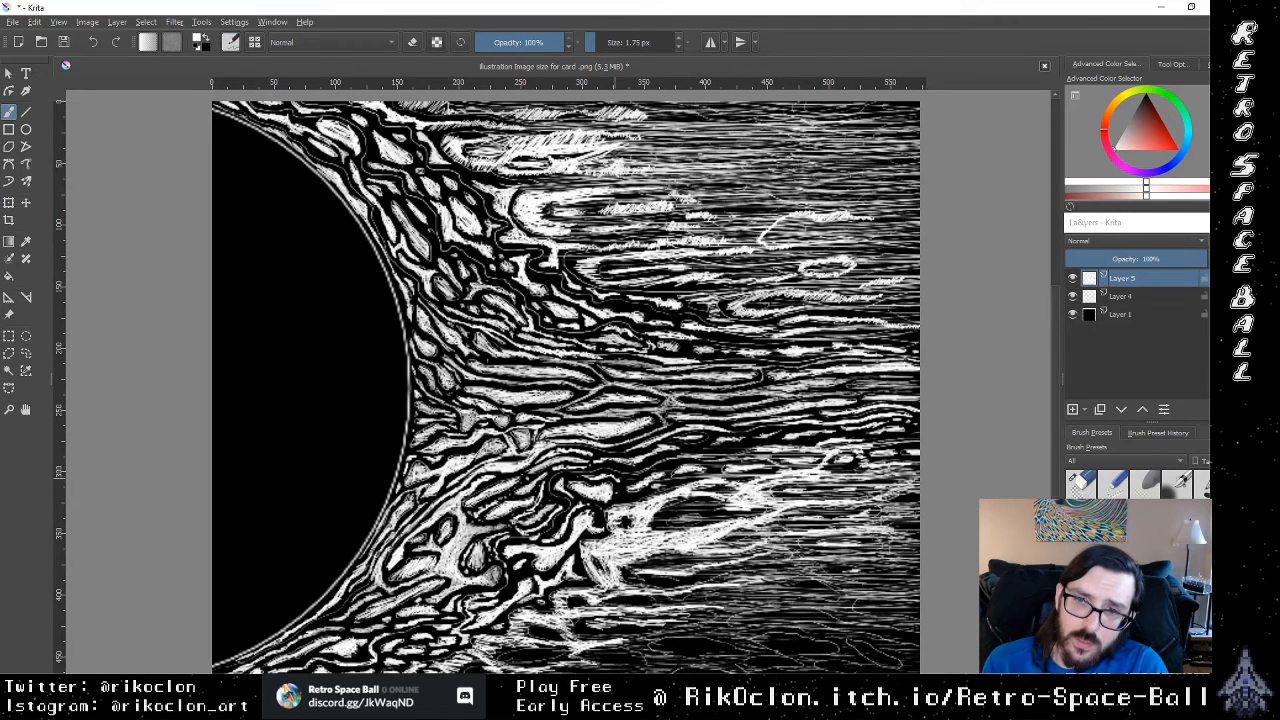
pyautogui.moveTo(654, 466); pyautogui.dragTo(828, 456)
pyautogui.moveTo(690, 455); pyautogui.dragTo(857, 442)
pyautogui.moveTo(672, 501); pyautogui.dragTo(856, 497)
pyautogui.moveTo(730, 514); pyautogui.dragTo(912, 509)
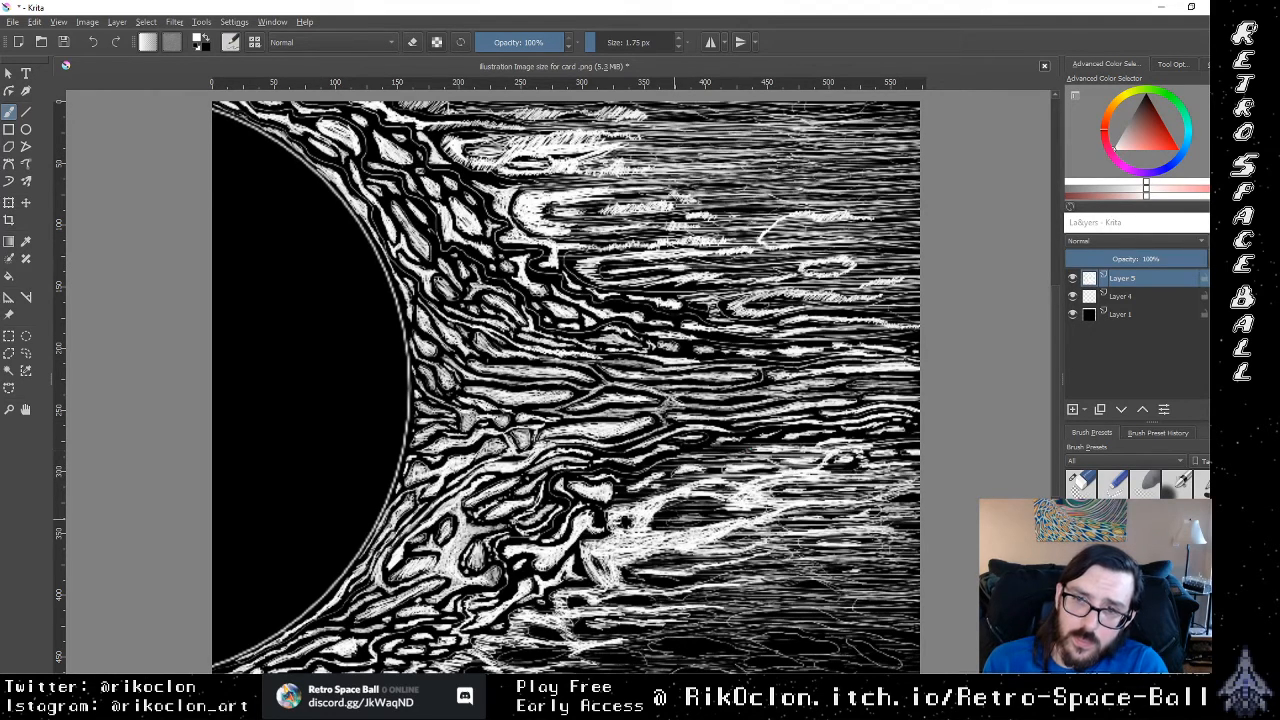
# Step: Densify the lower-right hatching with more long white lines, working downward from below the bright streak
pyautogui.moveTo(774, 525); pyautogui.dragTo(866, 525)
pyautogui.moveTo(738, 533); pyautogui.dragTo(918, 529)
pyautogui.moveTo(768, 544)
pyautogui.mouseDown()
pyautogui.moveTo(918, 542)
pyautogui.moveTo(848, 553)
pyautogui.mouseUp()
pyautogui.moveTo(780, 563)
pyautogui.mouseDown()
pyautogui.moveTo(916, 561)
pyautogui.moveTo(920, 576)
pyautogui.mouseUp()
pyautogui.moveTo(752, 587); pyautogui.dragTo(920, 581)
pyautogui.moveTo(682, 593); pyautogui.dragTo(920, 587)
pyautogui.moveTo(780, 610); pyautogui.dragTo(920, 609)
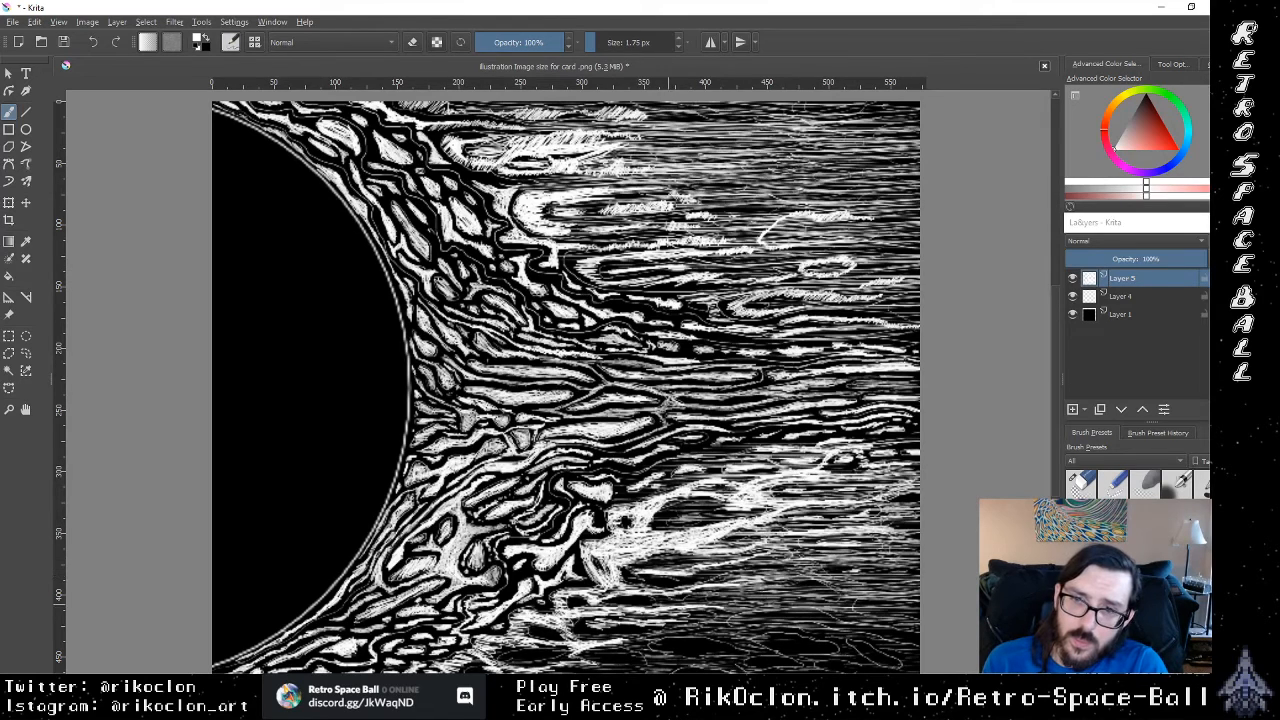
pyautogui.moveTo(688, 611)
pyautogui.mouseDown()
pyautogui.moveTo(920, 607)
pyautogui.moveTo(784, 614)
pyautogui.mouseUp()
pyautogui.moveTo(704, 637); pyautogui.dragTo(892, 630)
pyautogui.moveTo(752, 623); pyautogui.dragTo(920, 623)
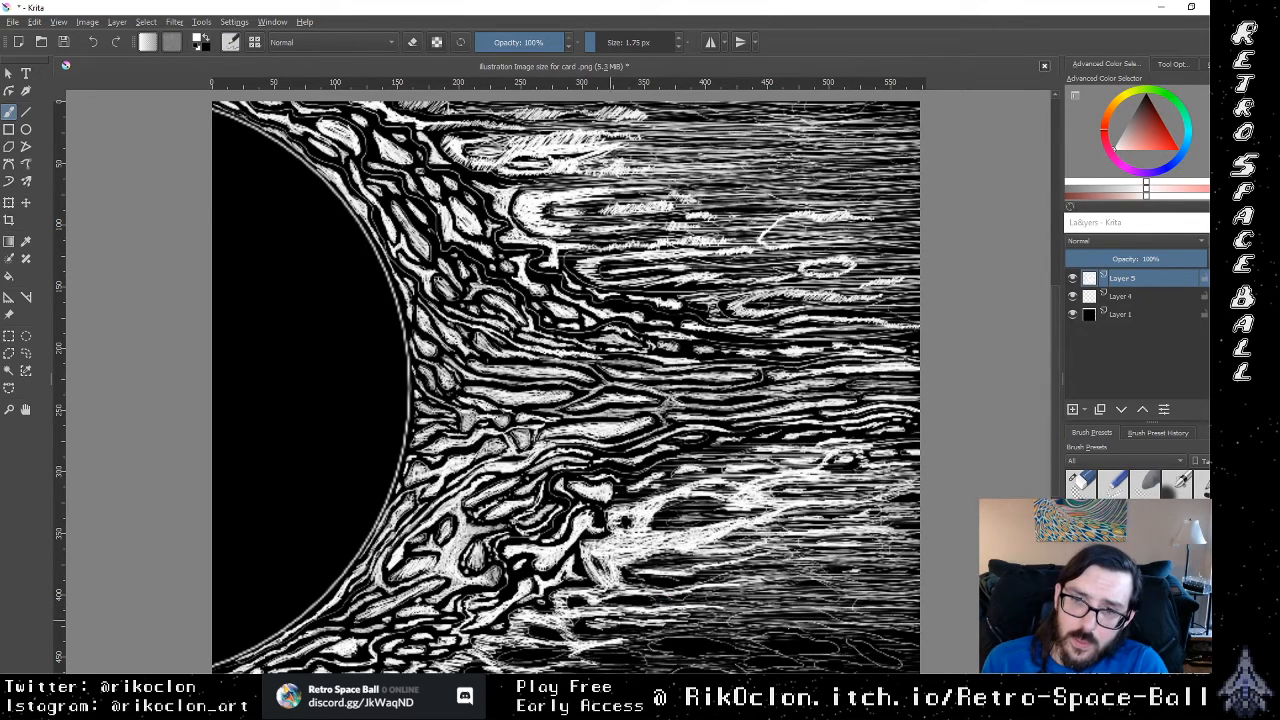
# Step: Hatch white lines along the canvas's bottom edge, from the lower-right area back toward the sun's flames
pyautogui.moveTo(736, 628); pyautogui.dragTo(880, 630)
pyautogui.moveTo(628, 650); pyautogui.dragTo(852, 652)
pyautogui.moveTo(732, 652); pyautogui.dragTo(872, 653)
pyautogui.moveTo(670, 637)
pyautogui.mouseDown()
pyautogui.moveTo(868, 643)
pyautogui.moveTo(876, 630)
pyautogui.mouseUp()
pyautogui.moveTo(628, 635)
pyautogui.mouseDown()
pyautogui.moveTo(742, 642)
pyautogui.moveTo(836, 614)
pyautogui.mouseUp()
pyautogui.moveTo(700, 649); pyautogui.dragTo(816, 651)
pyautogui.moveTo(664, 660); pyautogui.dragTo(800, 662)
pyautogui.moveTo(642, 654); pyautogui.dragTo(800, 655)
pyautogui.moveTo(644, 642); pyautogui.dragTo(810, 662)
pyautogui.moveTo(604, 670); pyautogui.dragTo(648, 668)
pyautogui.moveTo(596, 664); pyautogui.dragTo(664, 660)
pyautogui.moveTo(536, 662); pyautogui.dragTo(552, 662)
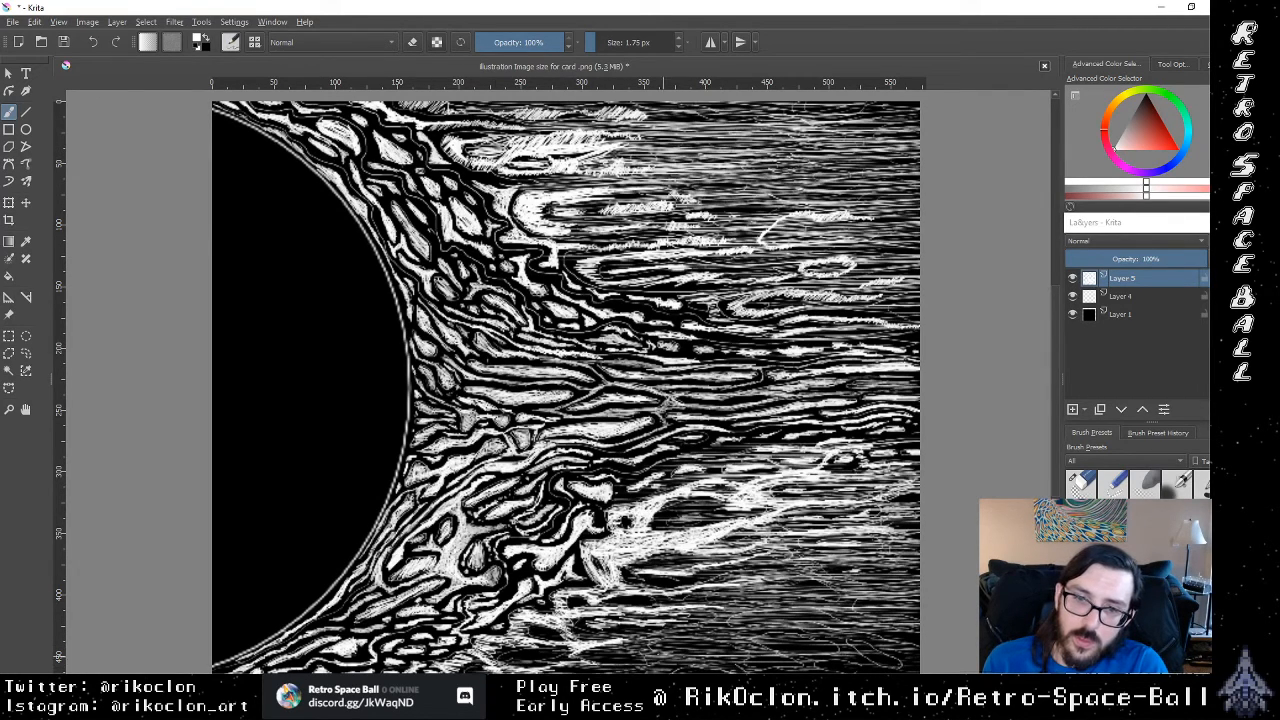
# Step: Cover the remaining dark patches in the canvas's bottom-right corner with long white lines
pyautogui.moveTo(652, 645); pyautogui.dragTo(756, 644)
pyautogui.moveTo(660, 647)
pyautogui.mouseDown()
pyautogui.moveTo(786, 652)
pyautogui.moveTo(772, 654)
pyautogui.mouseUp()
pyautogui.moveTo(828, 658); pyautogui.dragTo(884, 660)
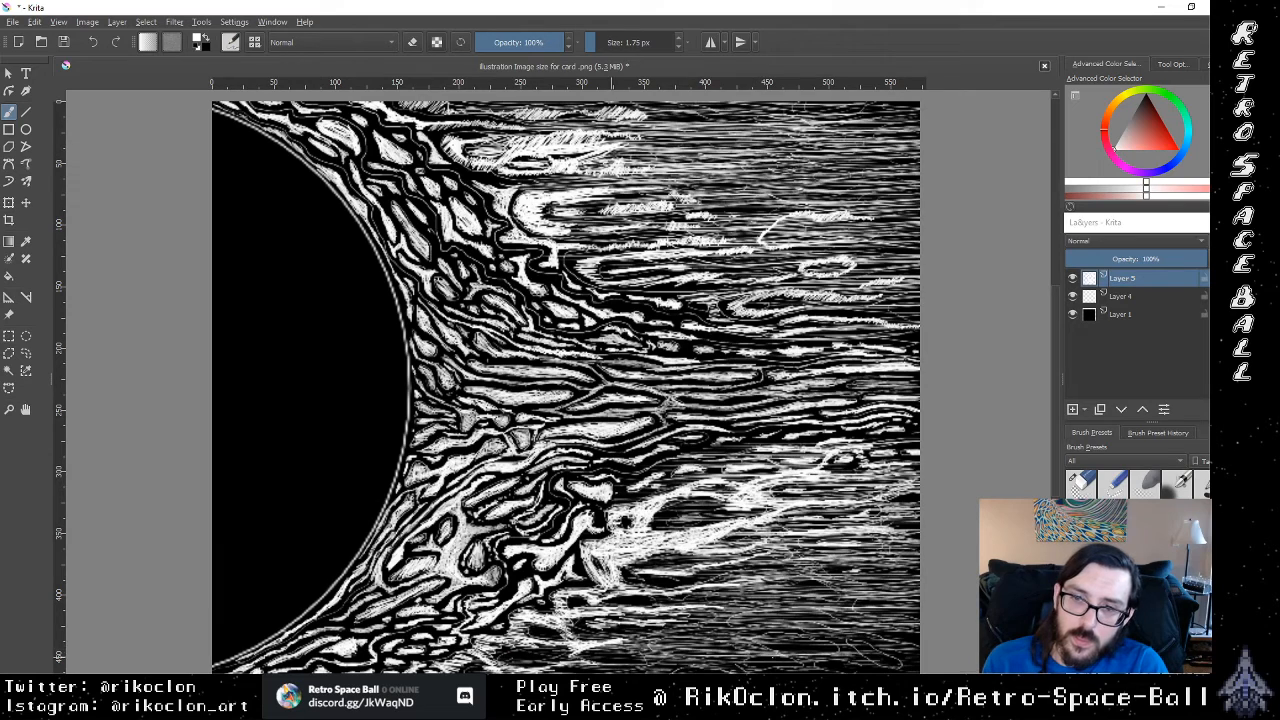
pyautogui.moveTo(704, 658); pyautogui.dragTo(876, 656)
pyautogui.moveTo(734, 659)
pyautogui.mouseDown()
pyautogui.moveTo(878, 658)
pyautogui.moveTo(840, 652)
pyautogui.mouseUp()
pyautogui.moveTo(654, 664); pyautogui.dragTo(744, 662)
pyautogui.moveTo(752, 664); pyautogui.dragTo(918, 666)
pyautogui.moveTo(720, 644); pyautogui.dragTo(918, 640)
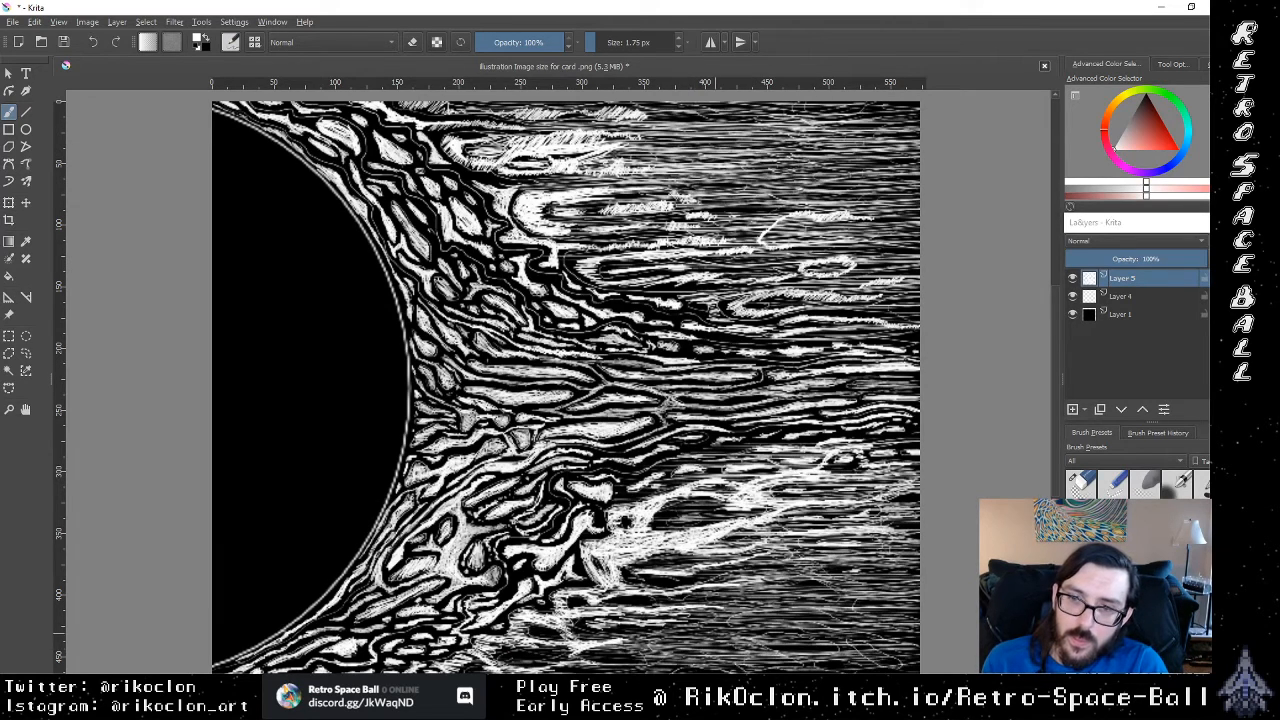
pyautogui.moveTo(776, 650); pyautogui.dragTo(918, 646)
# Step: Add a few more white strokes along the canvas's bottom edge, from the right corner to the lower flames
pyautogui.click(797, 680)
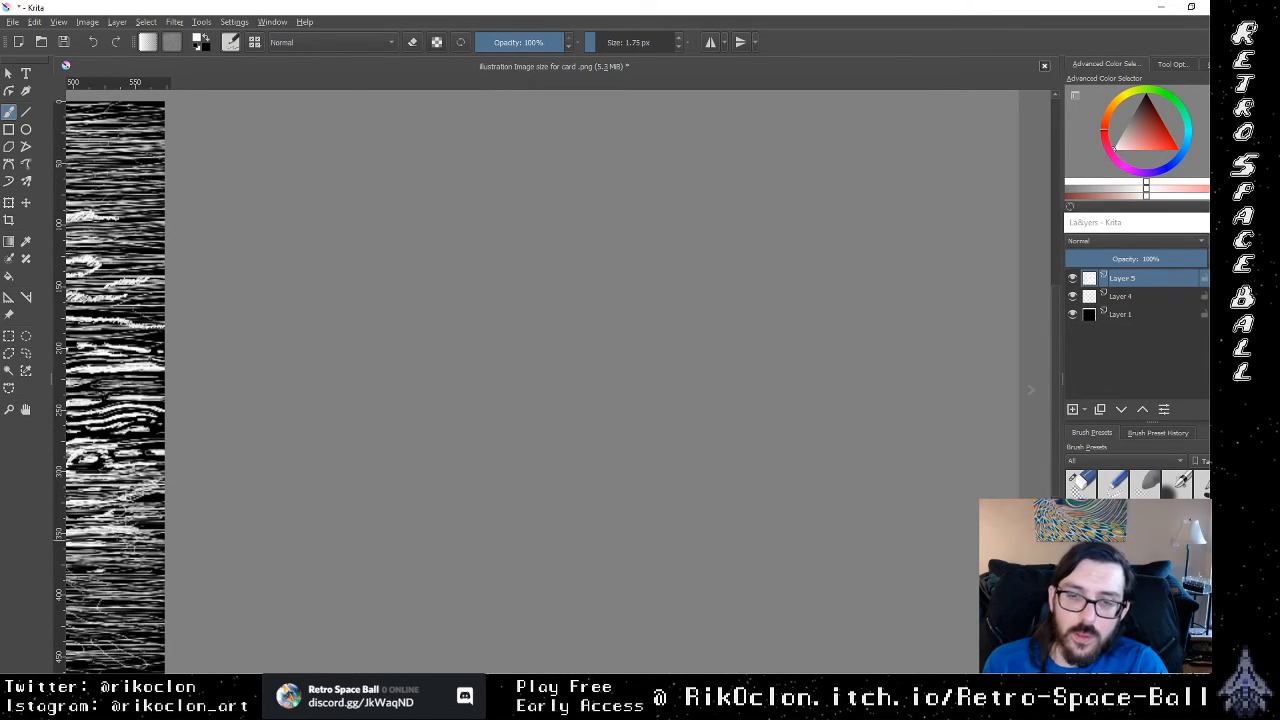
pyautogui.moveTo(797, 680); pyautogui.dragTo(488, 680)
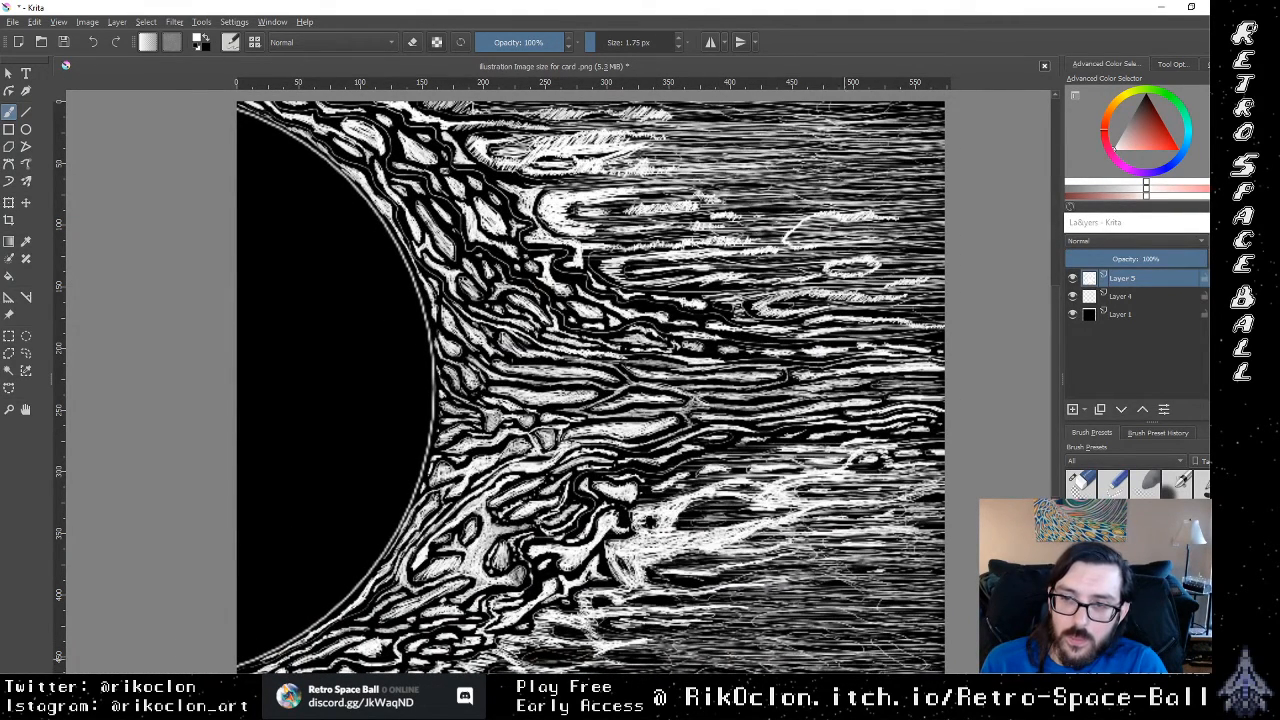
pyautogui.moveTo(870, 659); pyautogui.dragTo(940, 659)
pyautogui.moveTo(668, 654); pyautogui.dragTo(760, 654)
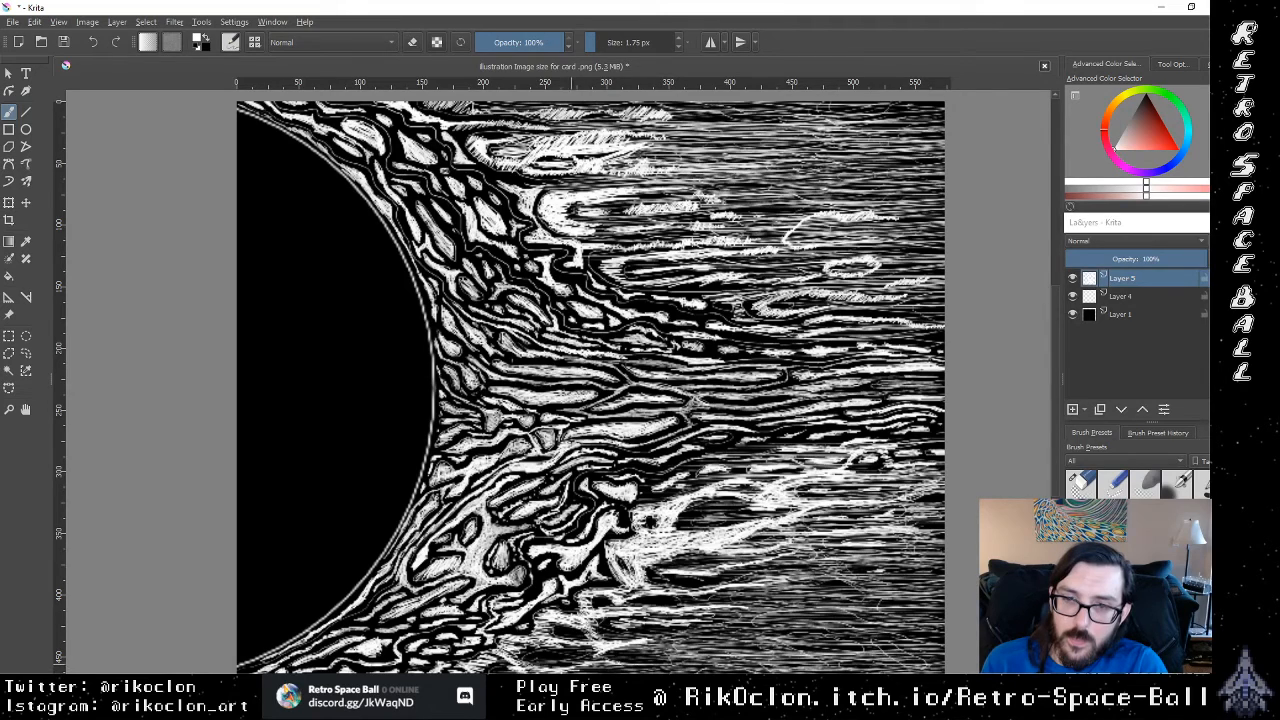
pyautogui.moveTo(578, 672); pyautogui.dragTo(646, 671)
pyautogui.moveTo(548, 661)
pyautogui.mouseDown()
pyautogui.moveTo(666, 656)
pyautogui.moveTo(520, 637)
pyautogui.mouseUp()
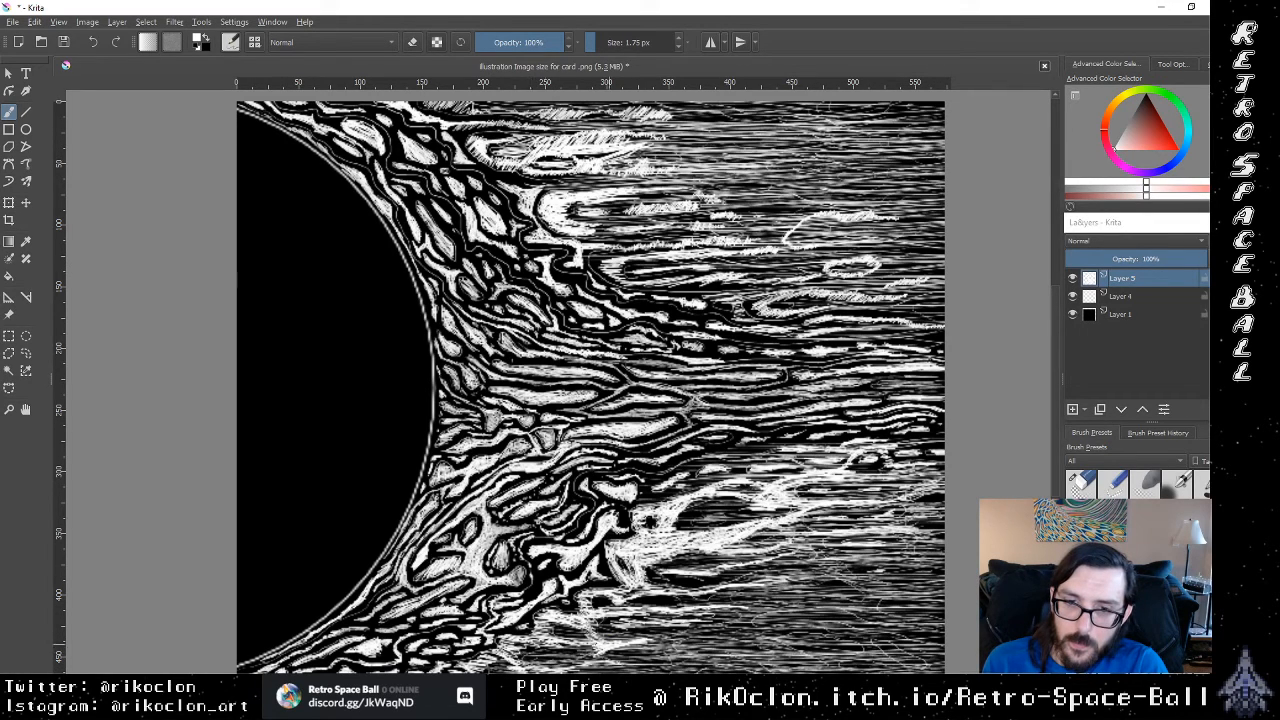
# Step: Draw white lines running back toward the lower flames, just beneath the lower bright streak
pyautogui.moveTo(680, 601)
pyautogui.mouseDown()
pyautogui.moveTo(572, 605)
pyautogui.moveTo(624, 600)
pyautogui.mouseUp()
pyautogui.moveTo(728, 594); pyautogui.dragTo(640, 604)
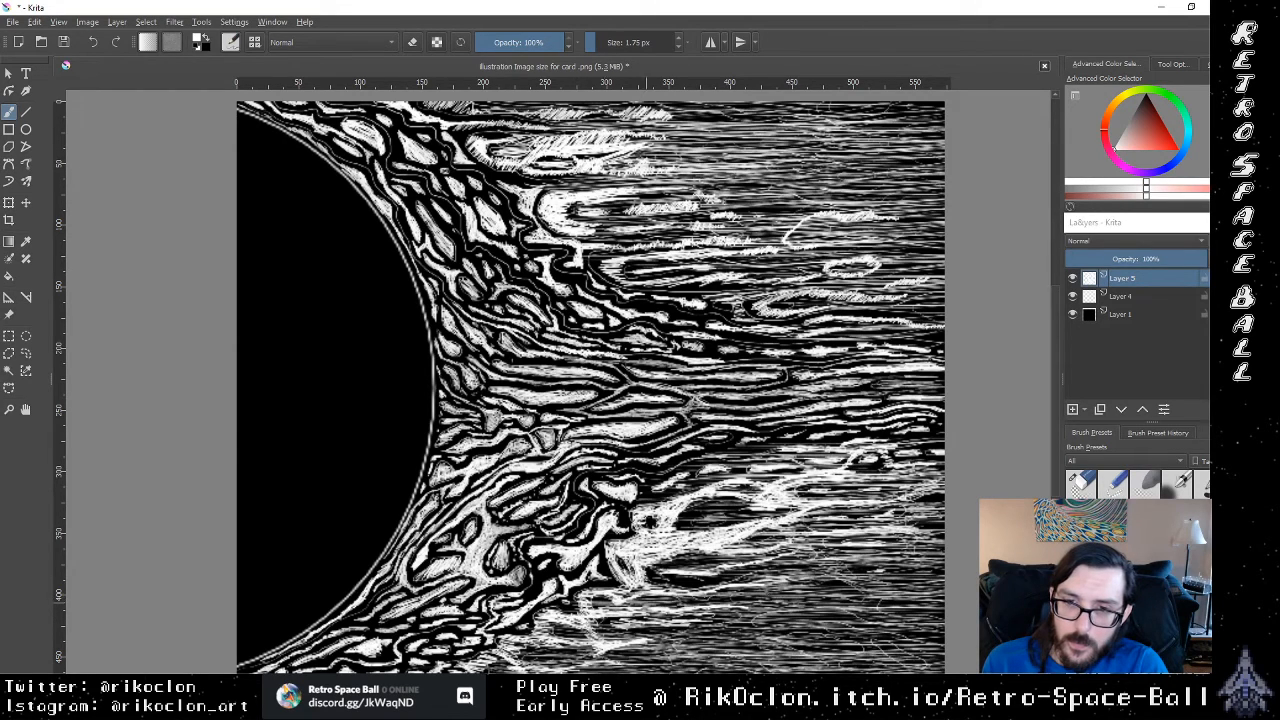
pyautogui.moveTo(778, 588)
pyautogui.mouseDown()
pyautogui.moveTo(680, 598)
pyautogui.moveTo(672, 582)
pyautogui.mouseUp()
pyautogui.moveTo(808, 571); pyautogui.dragTo(650, 578)
pyautogui.moveTo(754, 582); pyautogui.dragTo(650, 578)
pyautogui.moveTo(744, 574); pyautogui.dragTo(644, 586)
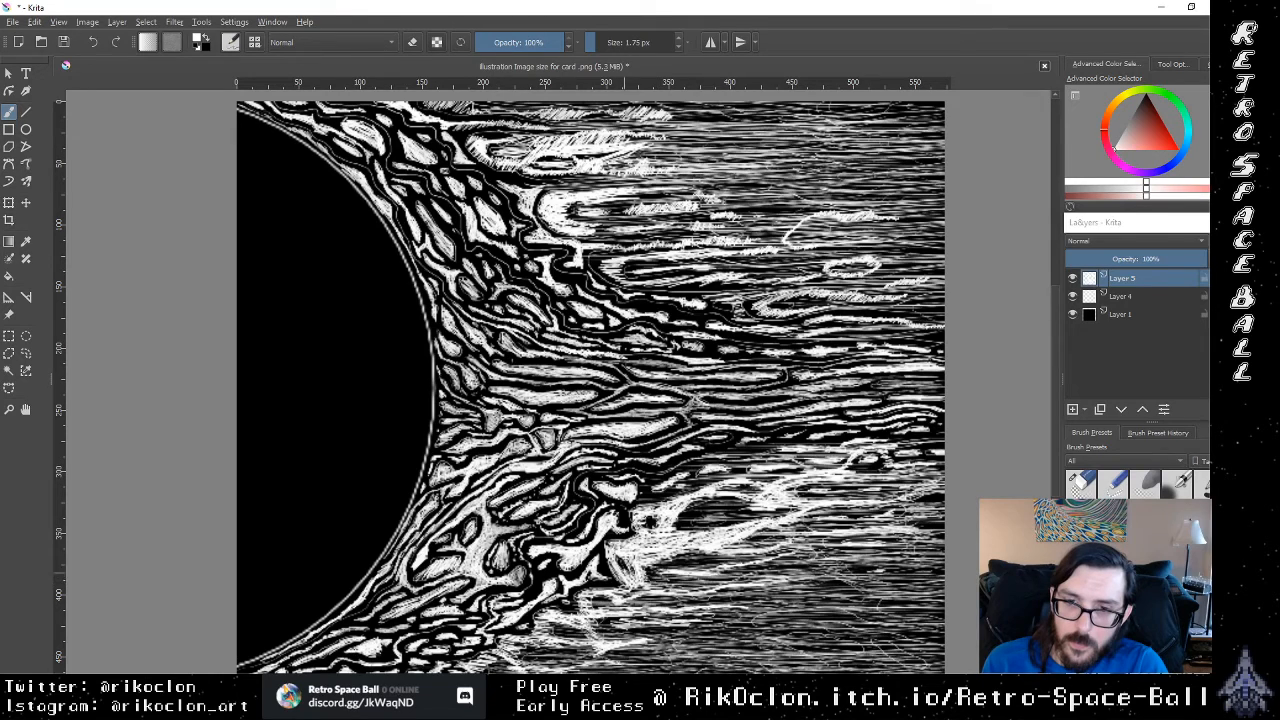
pyautogui.moveTo(712, 562)
pyautogui.mouseDown()
pyautogui.moveTo(642, 569)
pyautogui.moveTo(672, 562)
pyautogui.mouseUp()
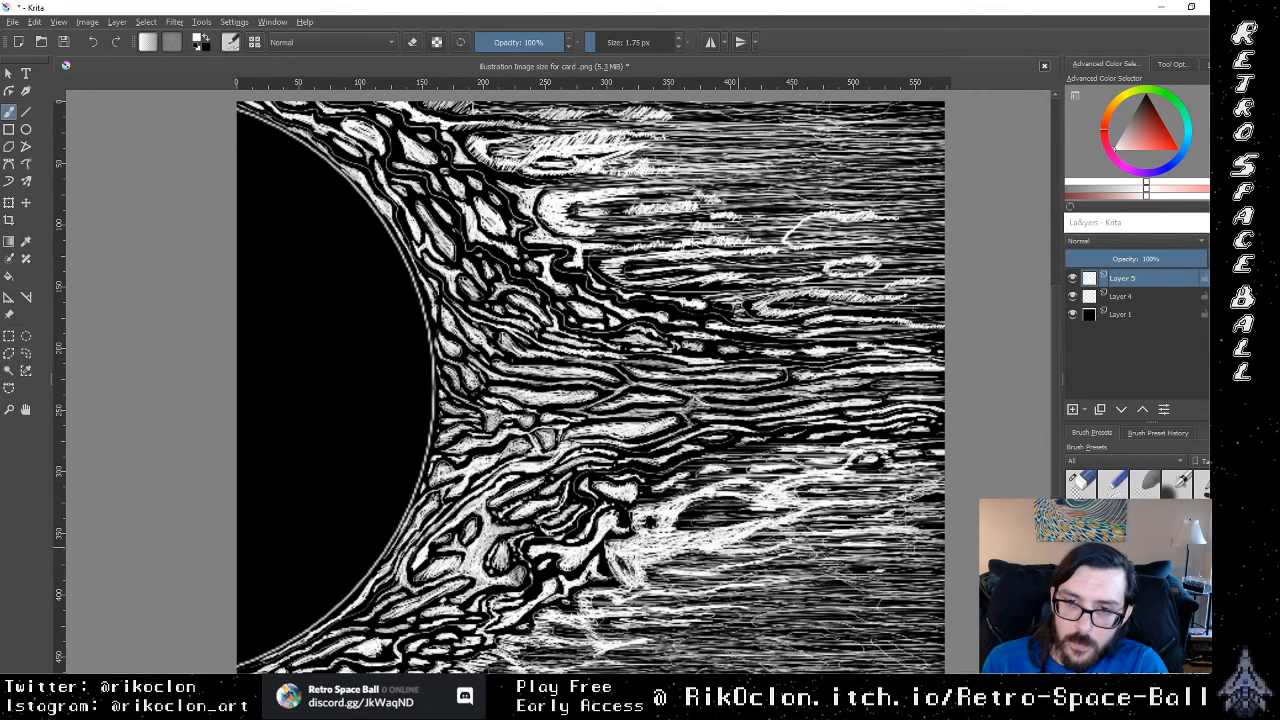
# Step: Hatch white lines inside the lower streak's dark hollow and through the small ring near the right edge
pyautogui.moveTo(740, 520); pyautogui.dragTo(680, 515)
pyautogui.moveTo(752, 510); pyautogui.dragTo(684, 508)
pyautogui.moveTo(744, 506); pyautogui.dragTo(690, 507)
pyautogui.moveTo(808, 489); pyautogui.dragTo(734, 489)
pyautogui.moveTo(874, 487); pyautogui.dragTo(798, 487)
pyautogui.moveTo(894, 465); pyautogui.dragTo(816, 468)
pyautogui.moveTo(896, 467); pyautogui.dragTo(854, 477)
pyautogui.moveTo(940, 461)
pyautogui.mouseDown()
pyautogui.moveTo(842, 463)
pyautogui.moveTo(904, 457)
pyautogui.mouseUp()
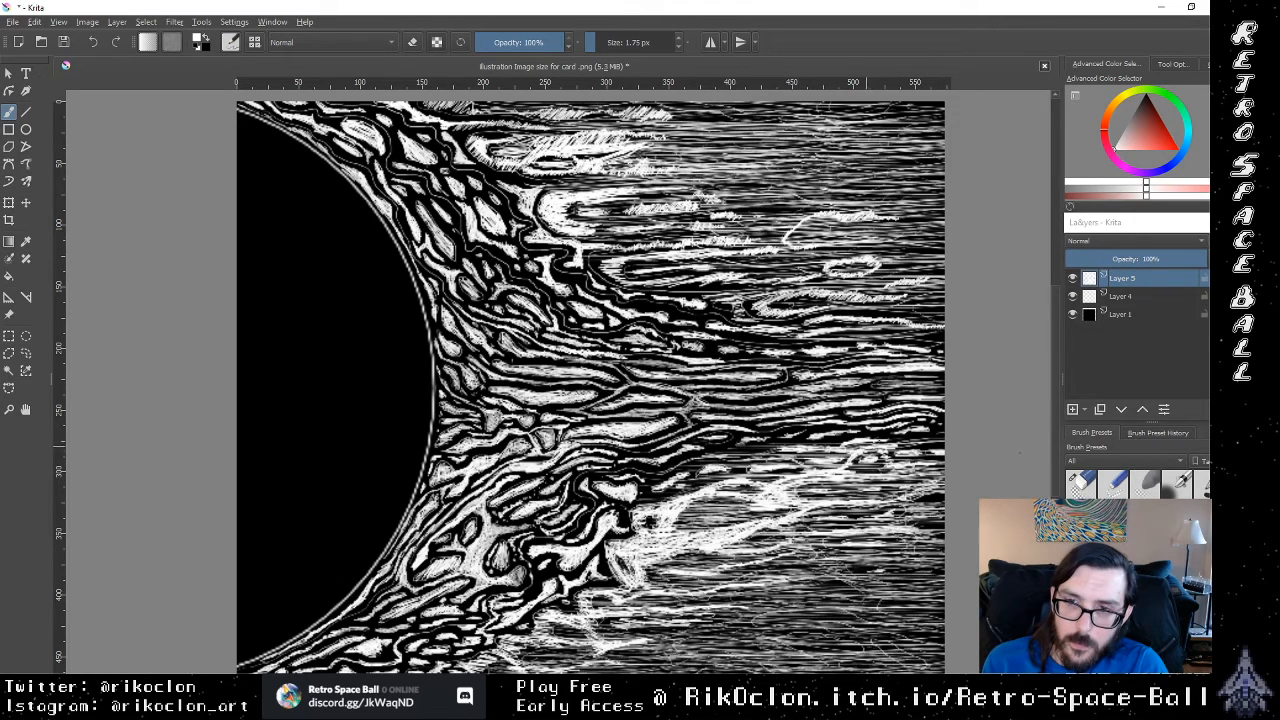
# Step: Fill the dark gaps above the lower bright streak with white lines, ending beside the hollow
pyautogui.moveTo(914, 413)
pyautogui.mouseDown()
pyautogui.moveTo(792, 416)
pyautogui.moveTo(780, 432)
pyautogui.mouseUp()
pyautogui.moveTo(872, 430); pyautogui.dragTo(750, 431)
pyautogui.moveTo(854, 440)
pyautogui.mouseDown()
pyautogui.moveTo(712, 441)
pyautogui.moveTo(792, 442)
pyautogui.mouseUp()
pyautogui.moveTo(798, 452); pyautogui.dragTo(718, 452)
pyautogui.moveTo(850, 439); pyautogui.dragTo(796, 440)
pyautogui.moveTo(840, 438); pyautogui.dragTo(720, 442)
pyautogui.moveTo(776, 453)
pyautogui.mouseDown()
pyautogui.moveTo(690, 453)
pyautogui.moveTo(704, 482)
pyautogui.moveTo(668, 524)
pyautogui.mouseUp()
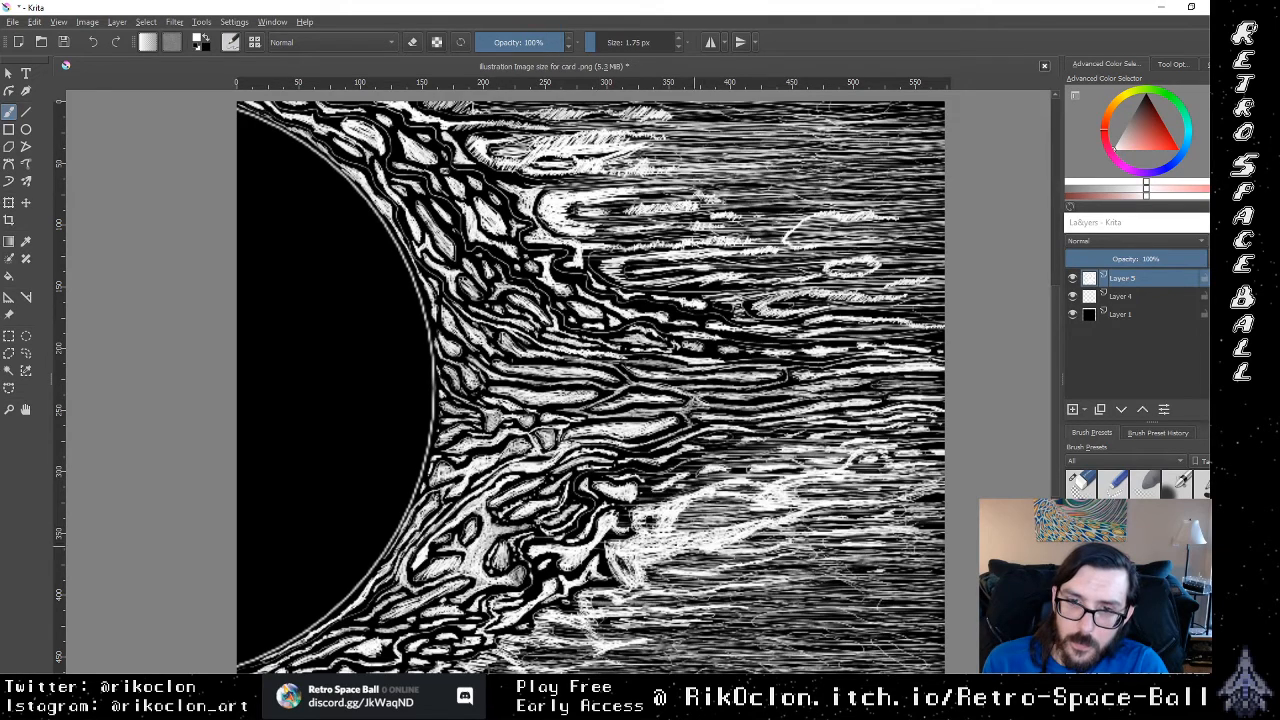
# Step: Hatch fine white lines across the dark gaps between the sun's lower flames, down to near the bottom edge
pyautogui.moveTo(535, 569)
pyautogui.mouseDown()
pyautogui.moveTo(677, 587)
pyautogui.moveTo(530, 607)
pyautogui.mouseUp()
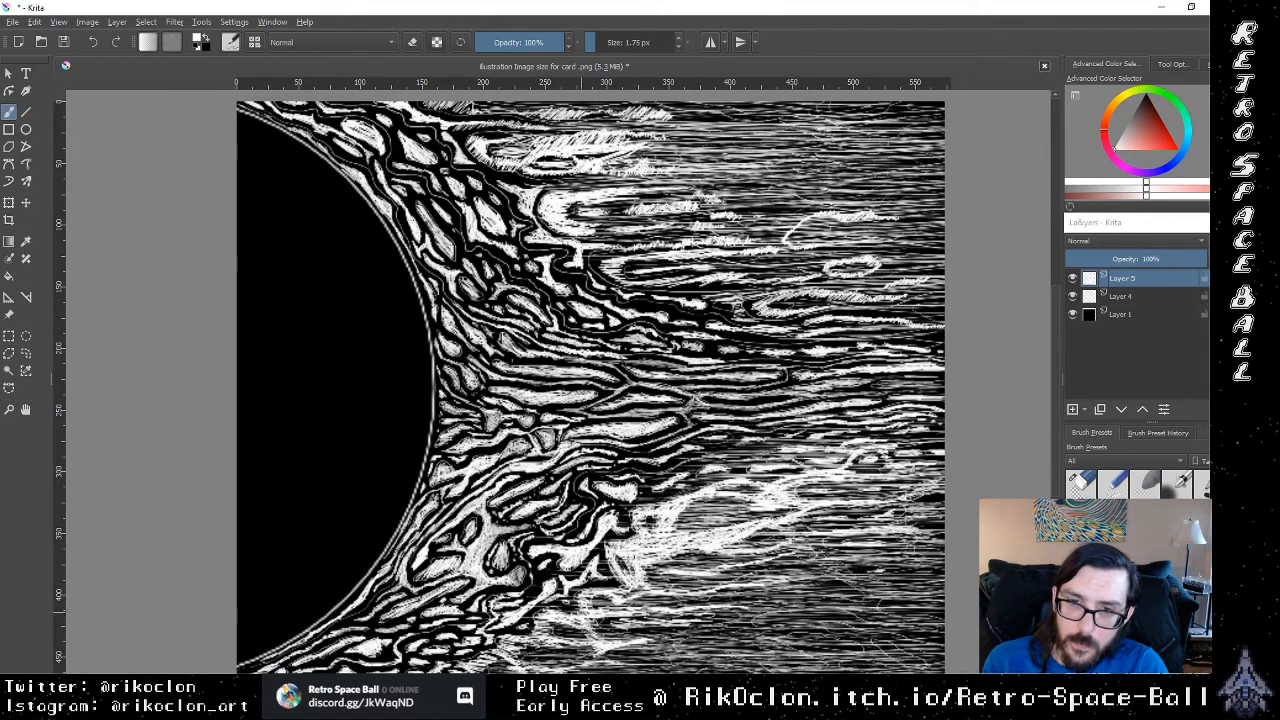
pyautogui.moveTo(609, 599); pyautogui.dragTo(508, 594)
pyautogui.moveTo(630, 584); pyautogui.dragTo(577, 589)
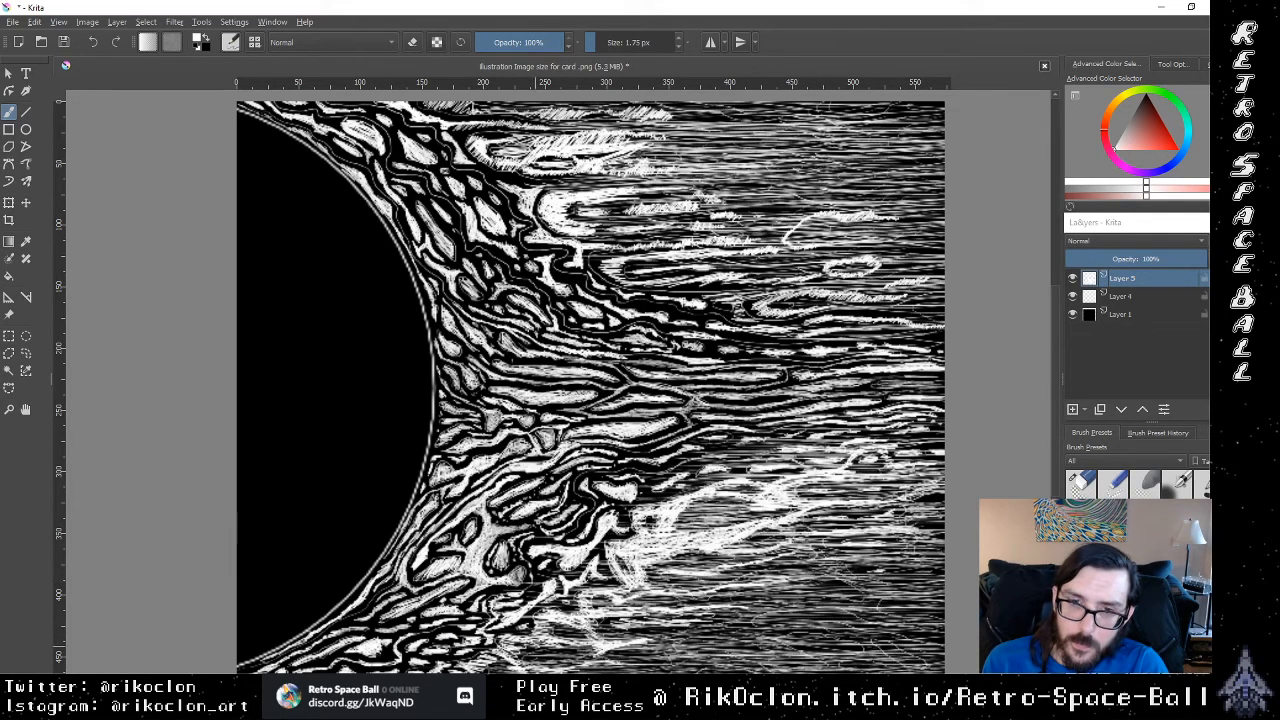
pyautogui.moveTo(480, 655); pyautogui.dragTo(404, 657)
pyautogui.moveTo(530, 656)
pyautogui.mouseDown()
pyautogui.moveTo(424, 659)
pyautogui.moveTo(424, 646)
pyautogui.mouseUp()
pyautogui.moveTo(574, 632); pyautogui.dragTo(463, 636)
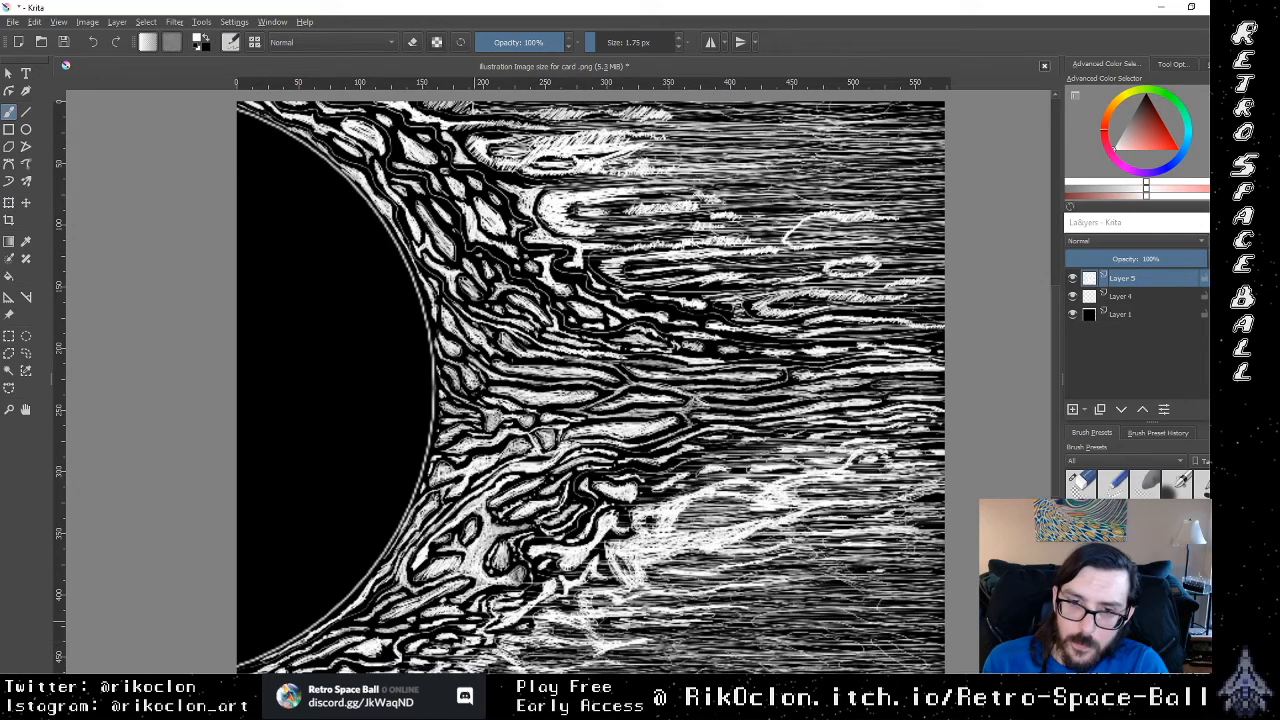
pyautogui.moveTo(596, 632); pyautogui.dragTo(490, 630)
pyautogui.moveTo(606, 606); pyautogui.dragTo(532, 608)
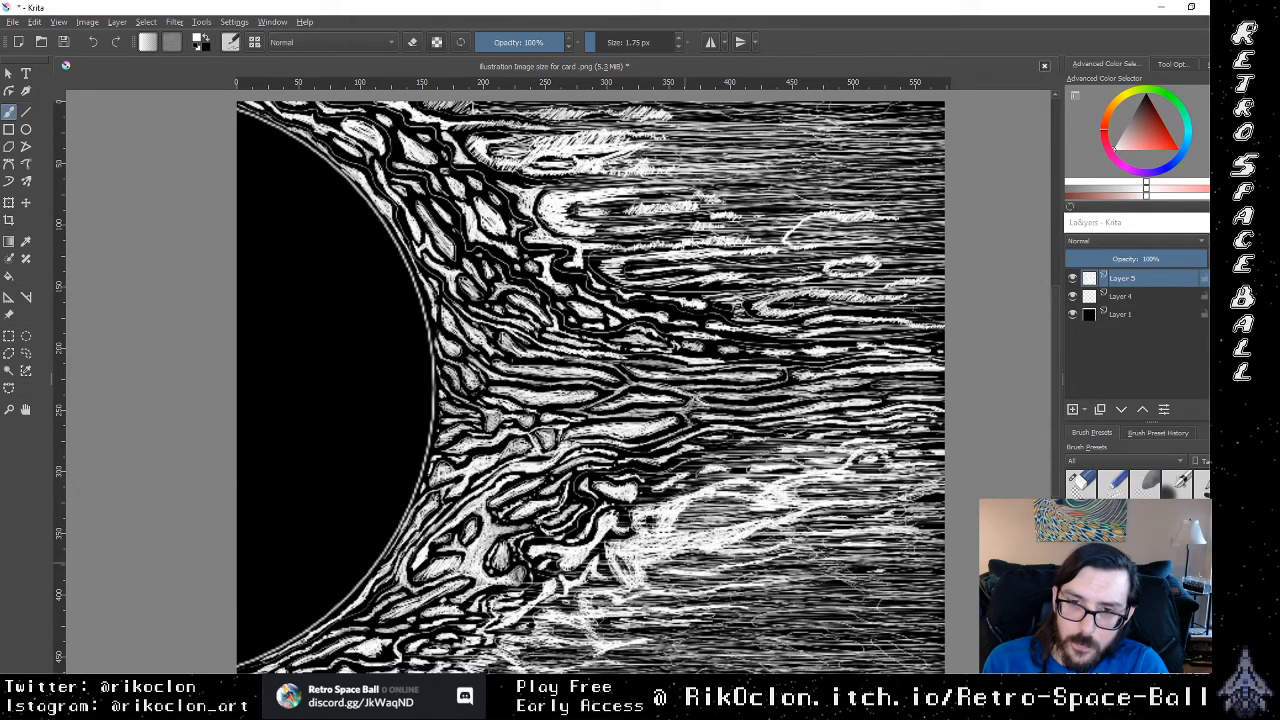
# Step: Thicken the hatching below the lower bright streak with white lines, out to the canvas's right edge
pyautogui.moveTo(772, 577); pyautogui.dragTo(644, 580)
pyautogui.moveTo(776, 610); pyautogui.dragTo(637, 622)
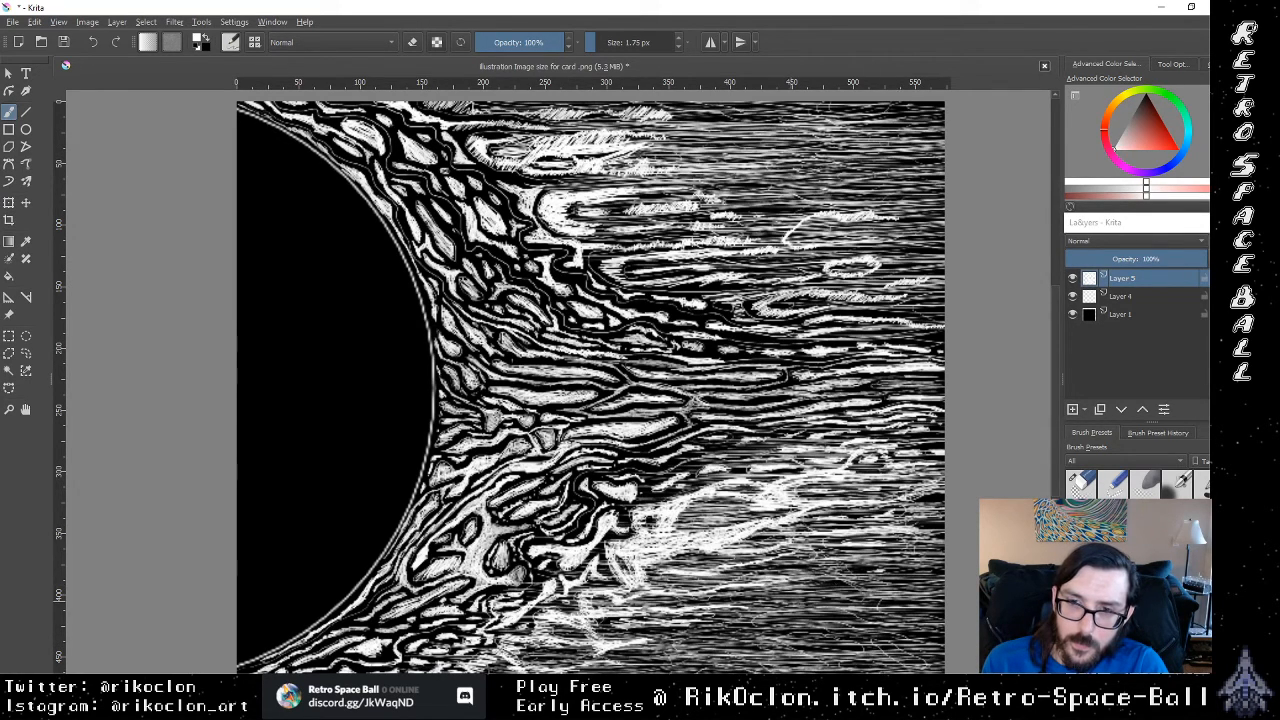
pyautogui.moveTo(944, 606); pyautogui.dragTo(928, 606)
pyautogui.moveTo(944, 622); pyautogui.dragTo(832, 621)
pyautogui.moveTo(928, 610); pyautogui.dragTo(820, 610)
pyautogui.moveTo(900, 595)
pyautogui.mouseDown()
pyautogui.moveTo(872, 595)
pyautogui.moveTo(944, 599)
pyautogui.mouseUp()
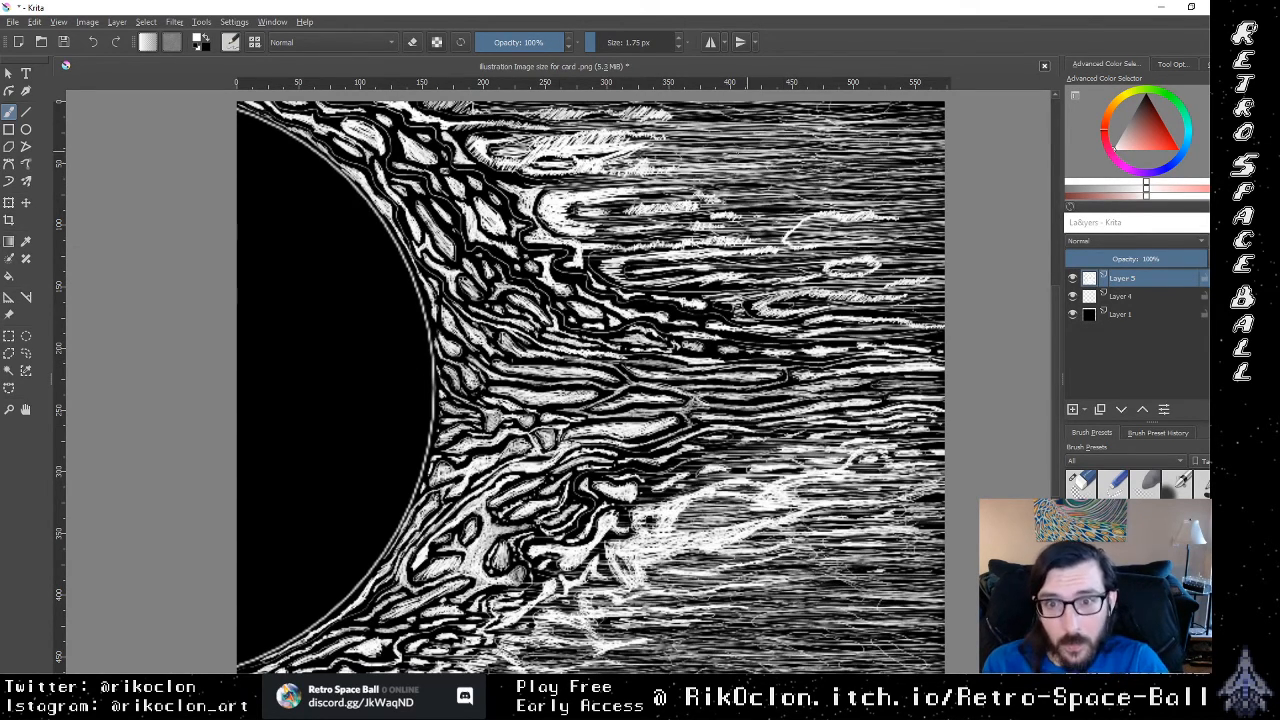
# Step: Draw long white lines along the canvas's top edge, from the right corner back toward the upper flames
pyautogui.moveTo(764, 120); pyautogui.dragTo(672, 118)
pyautogui.moveTo(860, 118); pyautogui.dragTo(676, 118)
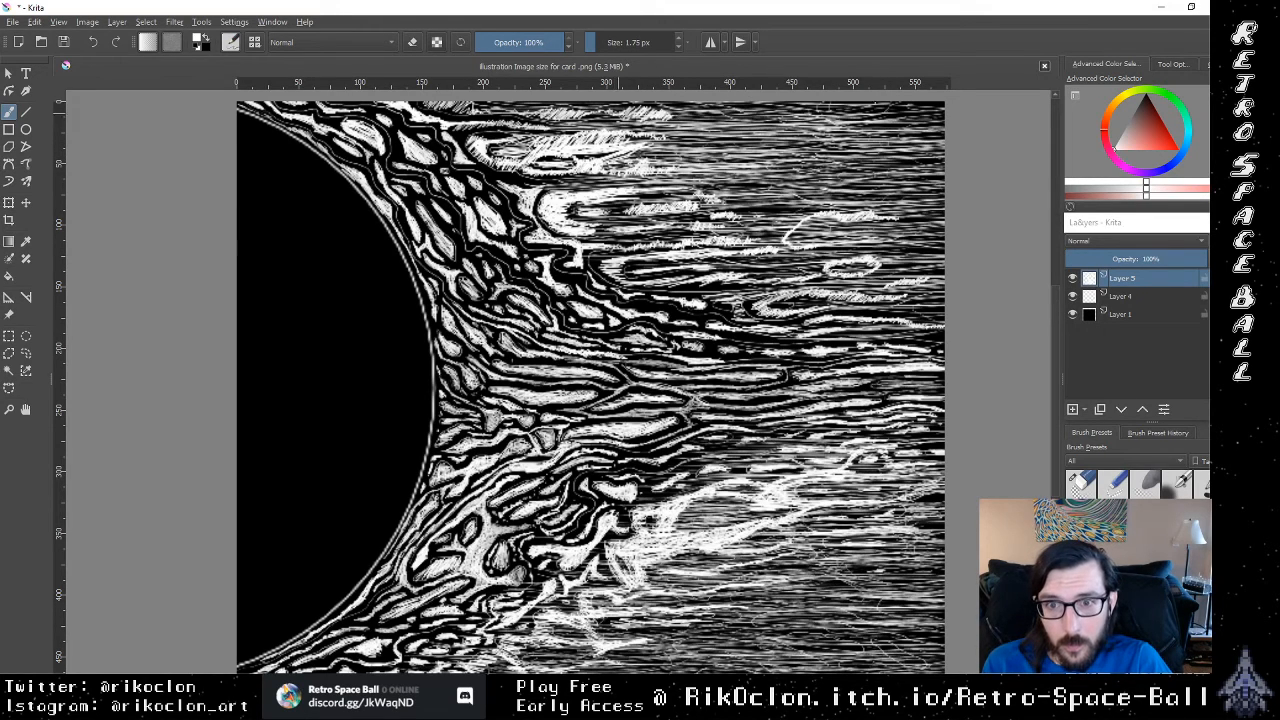
pyautogui.moveTo(800, 119); pyautogui.dragTo(646, 119)
pyautogui.moveTo(934, 108); pyautogui.dragTo(736, 105)
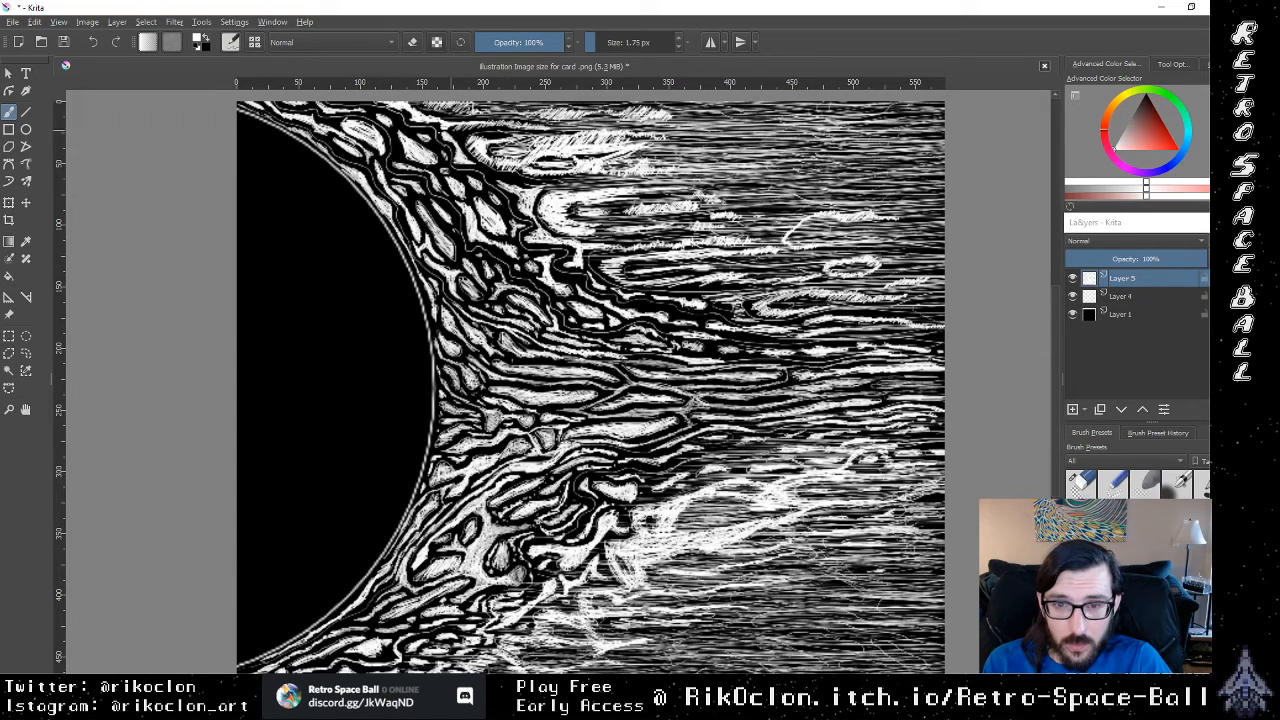
# Step: Brighten the area beyond the tip of the uppermost flame with dense white hatching fading outward
pyautogui.moveTo(628, 137); pyautogui.dragTo(786, 125)
pyautogui.moveTo(622, 159)
pyautogui.mouseDown()
pyautogui.moveTo(770, 146)
pyautogui.moveTo(710, 155)
pyautogui.moveTo(794, 157)
pyautogui.moveTo(716, 152)
pyautogui.mouseUp()
pyautogui.moveTo(632, 153); pyautogui.dragTo(762, 145)
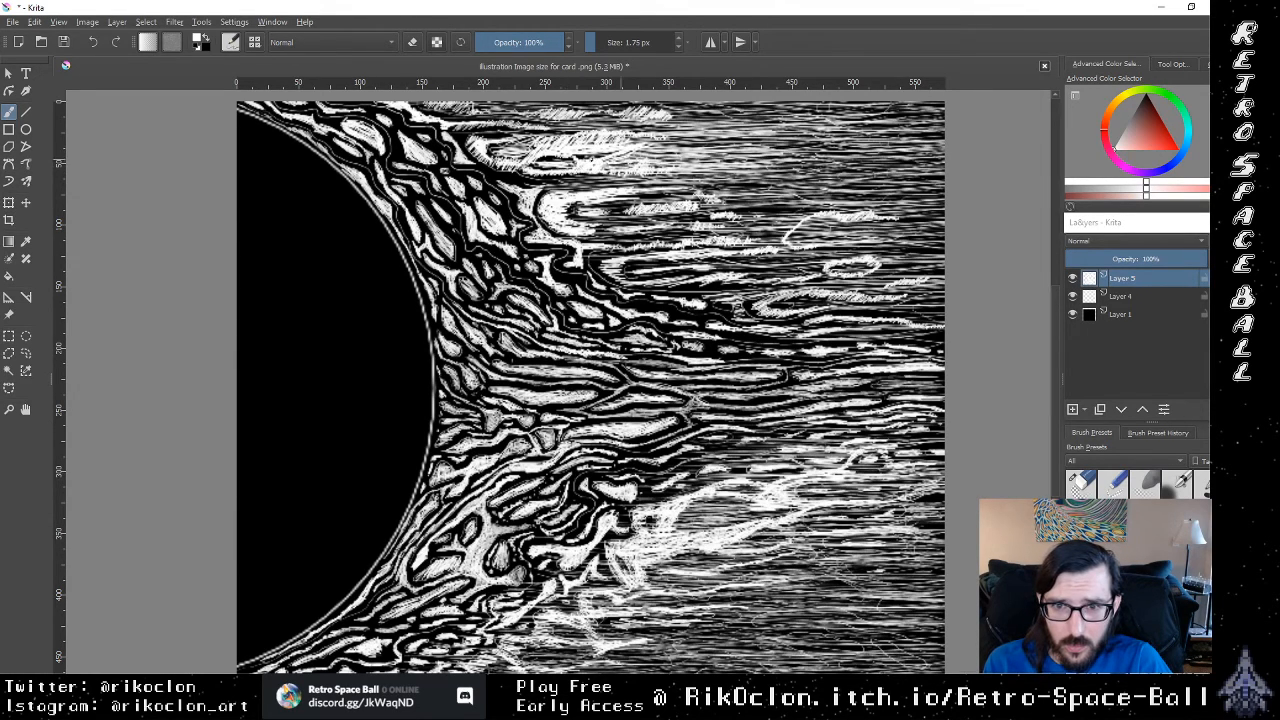
pyautogui.moveTo(660, 162)
pyautogui.mouseDown()
pyautogui.moveTo(746, 142)
pyautogui.moveTo(736, 132)
pyautogui.mouseUp()
pyautogui.moveTo(604, 140); pyautogui.dragTo(722, 128)
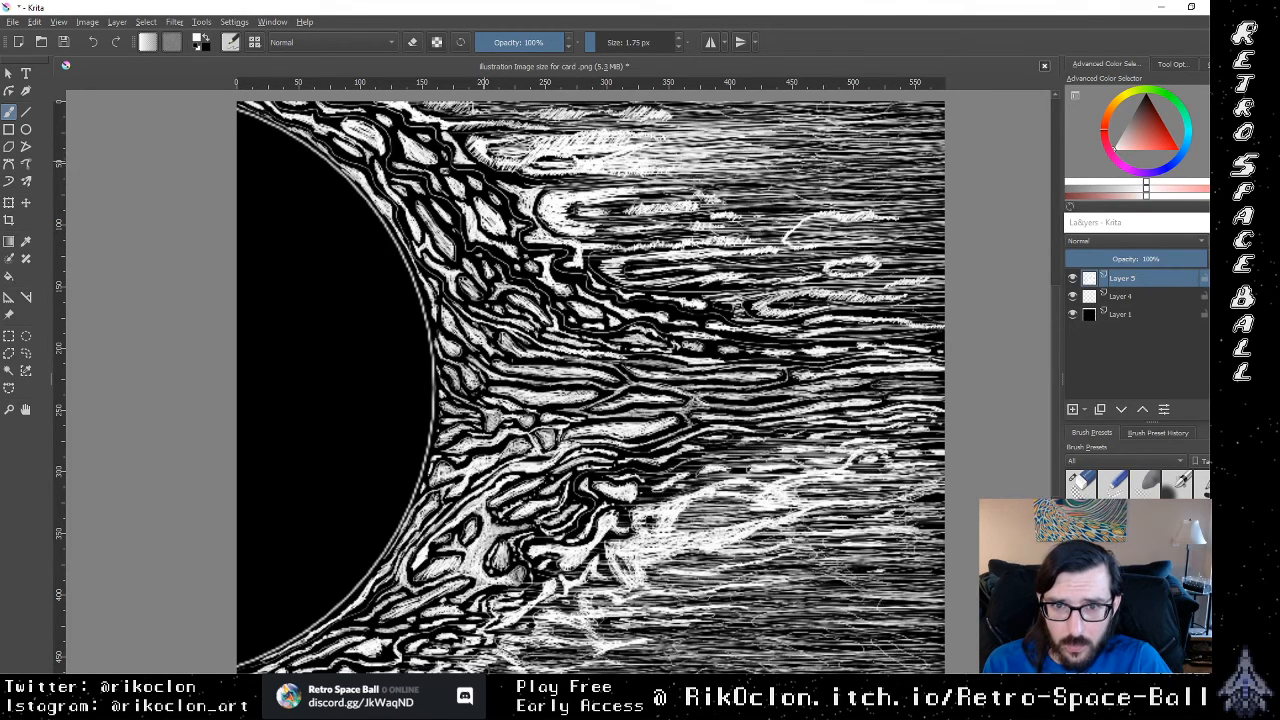
# Step: Hatch white lines over the dark gaps between the uppermost flame and the canvas's top edge
pyautogui.moveTo(512, 127); pyautogui.dragTo(624, 118)
pyautogui.moveTo(552, 112)
pyautogui.mouseDown()
pyautogui.moveTo(700, 102)
pyautogui.moveTo(642, 107)
pyautogui.moveTo(756, 114)
pyautogui.mouseUp()
pyautogui.moveTo(636, 124); pyautogui.dragTo(736, 118)
pyautogui.moveTo(668, 116); pyautogui.dragTo(724, 104)
pyautogui.moveTo(504, 120); pyautogui.dragTo(554, 116)
pyautogui.moveTo(466, 116); pyautogui.dragTo(554, 108)
pyautogui.moveTo(648, 112); pyautogui.dragTo(686, 106)
pyautogui.moveTo(674, 148); pyautogui.dragTo(712, 144)
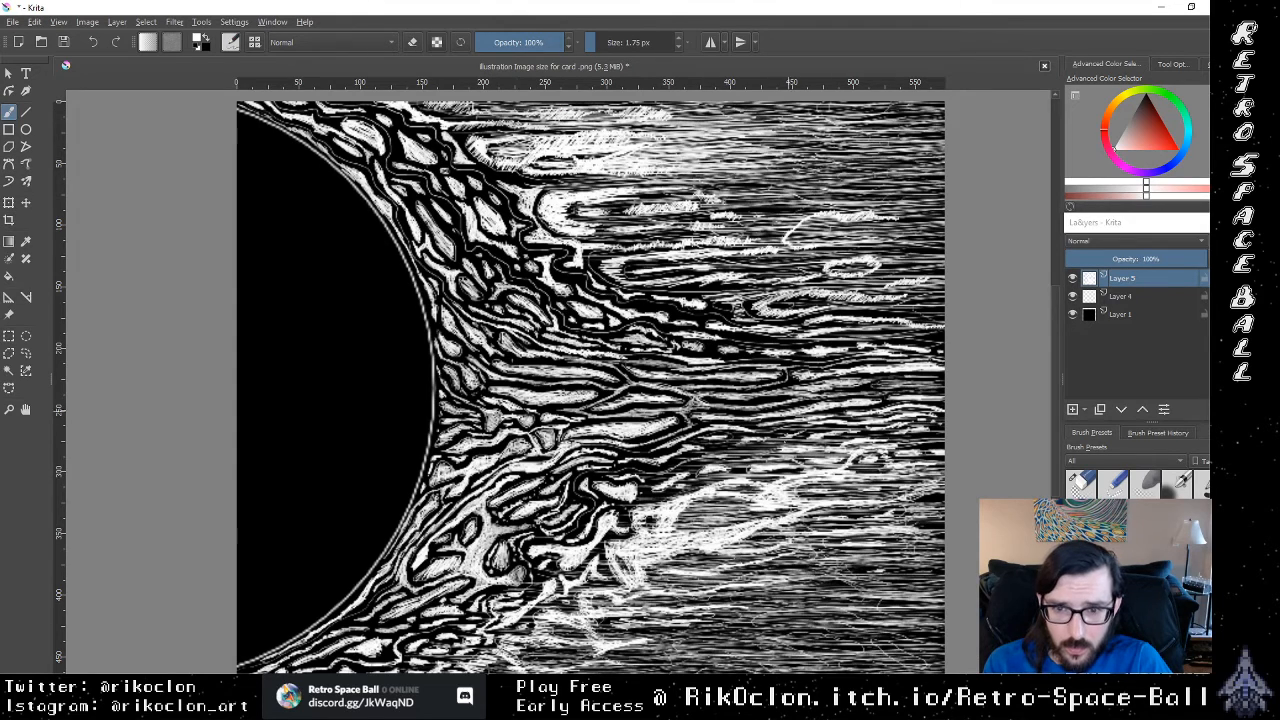
# Step: Hatch white lines across the dark background near the canvas's bottom, beside the lowest flames
pyautogui.moveTo(764, 608); pyautogui.dragTo(712, 618)
pyautogui.moveTo(788, 610); pyautogui.dragTo(660, 630)
pyautogui.moveTo(764, 632); pyautogui.dragTo(630, 638)
pyautogui.moveTo(760, 638); pyautogui.dragTo(606, 656)
pyautogui.moveTo(712, 653); pyautogui.dragTo(610, 659)
pyautogui.moveTo(732, 657)
pyautogui.mouseDown()
pyautogui.moveTo(596, 663)
pyautogui.moveTo(604, 671)
pyautogui.mouseUp()
pyautogui.moveTo(708, 662)
pyautogui.mouseDown()
pyautogui.moveTo(598, 669)
pyautogui.moveTo(632, 663)
pyautogui.mouseUp()
pyautogui.moveTo(680, 659); pyautogui.dragTo(570, 671)
pyautogui.moveTo(668, 661)
pyautogui.mouseDown()
pyautogui.moveTo(550, 669)
pyautogui.moveTo(574, 652)
pyautogui.mouseUp()
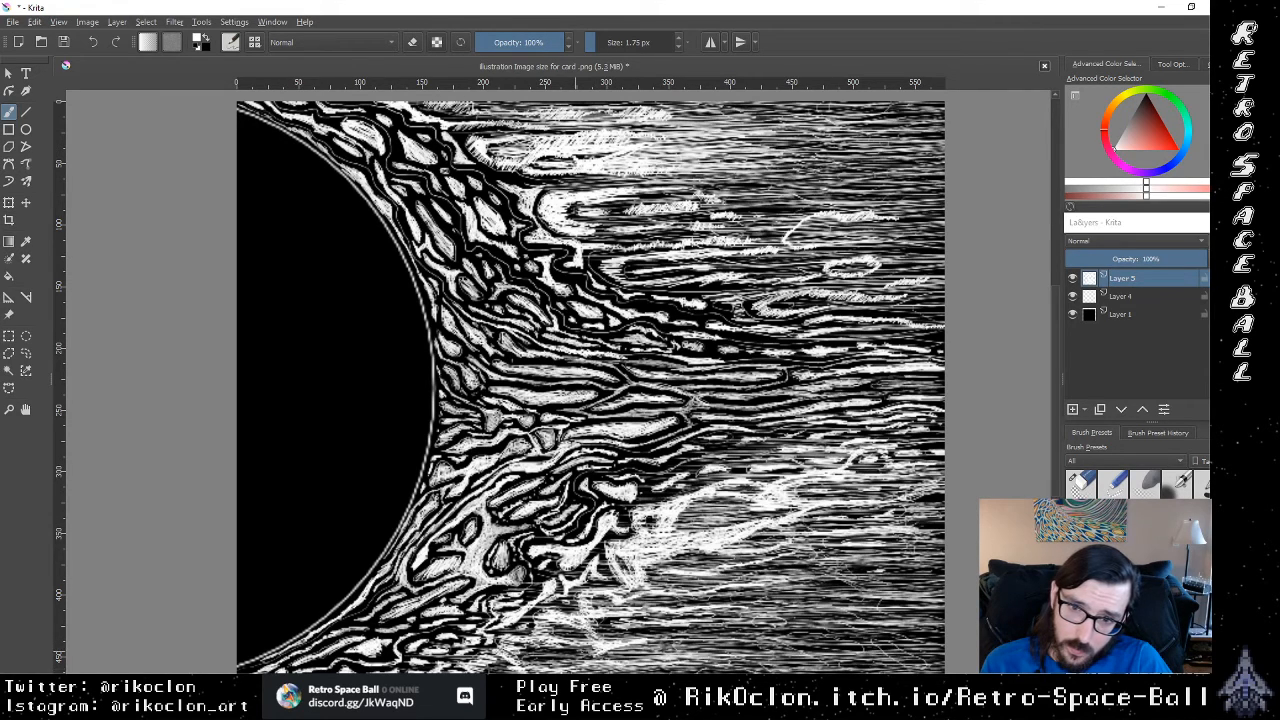
# Step: Thicken the white hatching below the lower bright streak, working from the canvas's right edge back toward the flames
pyautogui.moveTo(730, 645)
pyautogui.mouseDown()
pyautogui.moveTo(580, 648)
pyautogui.moveTo(646, 643)
pyautogui.mouseUp()
pyautogui.moveTo(736, 622); pyautogui.dragTo(604, 627)
pyautogui.moveTo(752, 596); pyautogui.dragTo(634, 590)
pyautogui.moveTo(770, 598)
pyautogui.mouseDown()
pyautogui.moveTo(644, 608)
pyautogui.moveTo(660, 610)
pyautogui.mouseUp()
pyautogui.moveTo(784, 596); pyautogui.dragTo(704, 604)
pyautogui.moveTo(832, 602)
pyautogui.mouseDown()
pyautogui.moveTo(728, 606)
pyautogui.moveTo(684, 578)
pyautogui.mouseUp()
pyautogui.moveTo(862, 580)
pyautogui.mouseDown()
pyautogui.moveTo(730, 590)
pyautogui.moveTo(796, 580)
pyautogui.mouseUp()
pyautogui.moveTo(888, 618); pyautogui.dragTo(724, 632)
pyautogui.moveTo(894, 640); pyautogui.dragTo(762, 648)
pyautogui.moveTo(940, 640); pyautogui.dragTo(762, 648)
pyautogui.moveTo(946, 637); pyautogui.dragTo(716, 632)
pyautogui.moveTo(932, 667); pyautogui.dragTo(830, 670)
pyautogui.moveTo(780, 664)
pyautogui.mouseDown()
pyautogui.moveTo(610, 670)
pyautogui.moveTo(686, 660)
pyautogui.mouseUp()
pyautogui.moveTo(816, 665)
pyautogui.mouseDown()
pyautogui.moveTo(656, 668)
pyautogui.moveTo(696, 652)
pyautogui.mouseUp()
pyautogui.moveTo(824, 658); pyautogui.dragTo(696, 666)
pyautogui.moveTo(764, 638); pyautogui.dragTo(648, 638)
pyautogui.moveTo(824, 628); pyautogui.dragTo(662, 646)
pyautogui.moveTo(760, 613); pyautogui.dragTo(658, 618)
pyautogui.moveTo(848, 614); pyautogui.dragTo(680, 634)
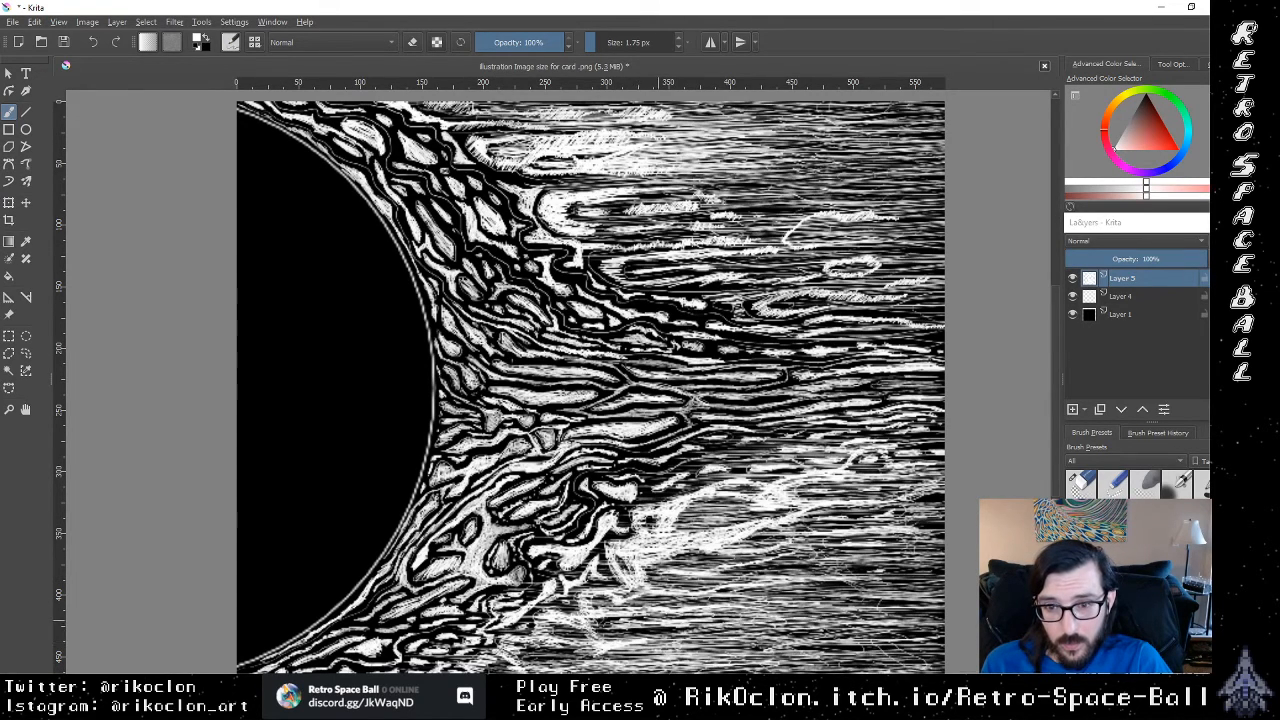
# Step: Extend the white hatching down and back along the lowest flames' outer edge to brighten the area beside them
pyautogui.moveTo(800, 600); pyautogui.dragTo(714, 598)
pyautogui.moveTo(850, 600); pyautogui.dragTo(688, 624)
pyautogui.moveTo(800, 624); pyautogui.dragTo(670, 630)
pyautogui.moveTo(750, 624); pyautogui.dragTo(616, 631)
pyautogui.moveTo(700, 628); pyautogui.dragTo(536, 654)
pyautogui.moveTo(648, 658); pyautogui.dragTo(520, 660)
pyautogui.moveTo(668, 632)
pyautogui.mouseDown()
pyautogui.moveTo(522, 648)
pyautogui.moveTo(478, 668)
pyautogui.mouseUp()
pyautogui.moveTo(538, 668); pyautogui.dragTo(484, 672)
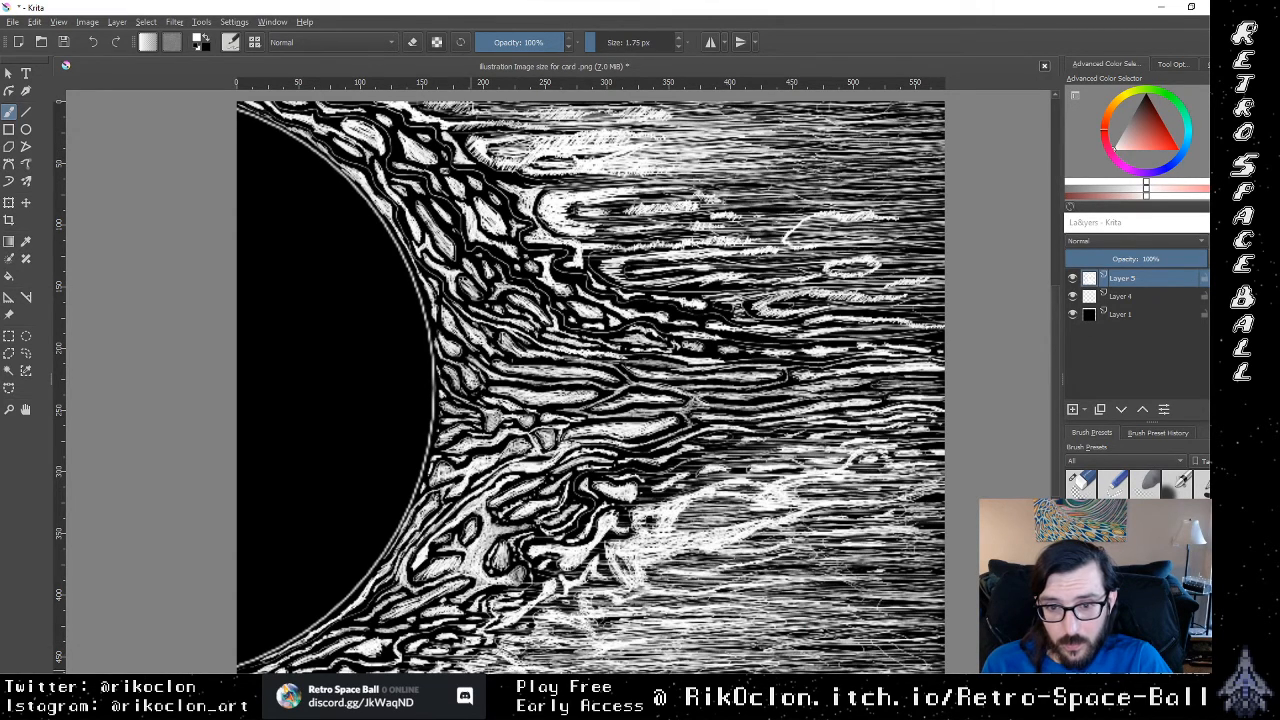
pyautogui.moveTo(552, 650); pyautogui.dragTo(506, 656)
pyautogui.moveTo(574, 646)
pyautogui.mouseDown()
pyautogui.moveTo(502, 658)
pyautogui.moveTo(516, 646)
pyautogui.mouseUp()
pyautogui.moveTo(656, 654); pyautogui.dragTo(528, 656)
pyautogui.moveTo(686, 605); pyautogui.dragTo(604, 611)
pyautogui.moveTo(750, 588); pyautogui.dragTo(640, 597)
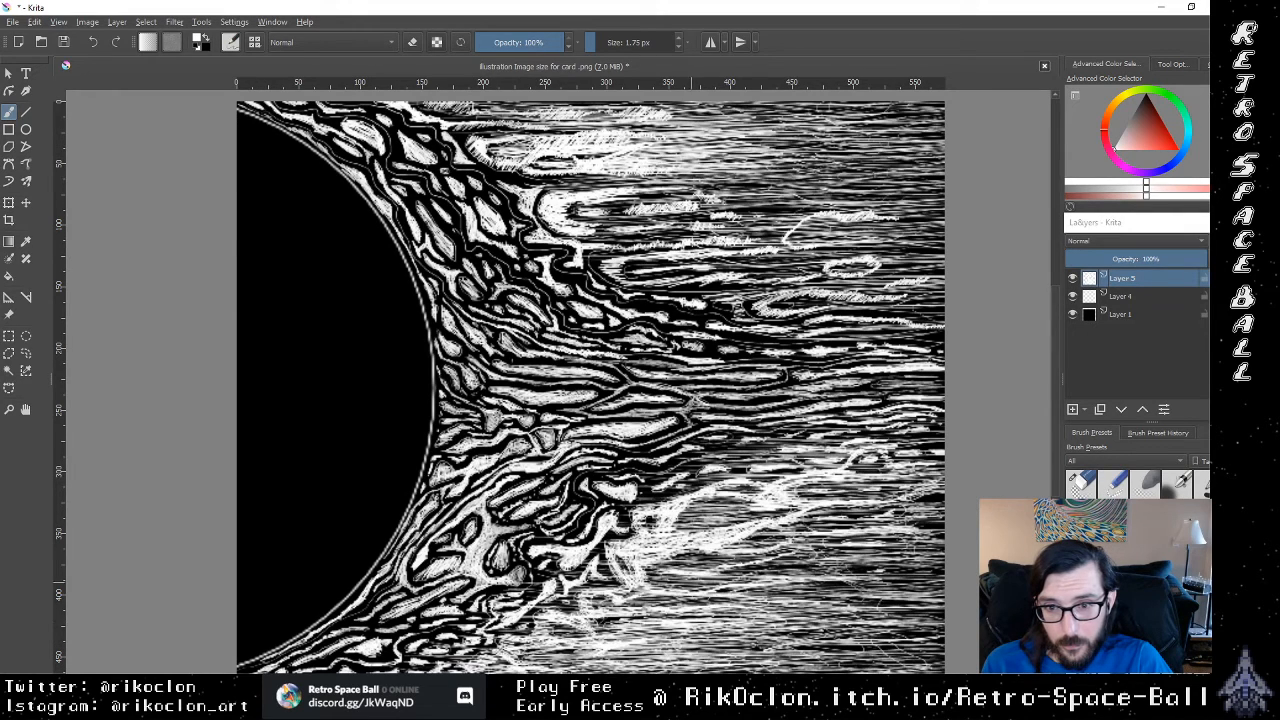
# Step: Draw long white lines inward from the canvas's right edge, across the background below the lower bright streak
pyautogui.moveTo(796, 567); pyautogui.dragTo(644, 577)
pyautogui.moveTo(908, 546); pyautogui.dragTo(688, 559)
pyautogui.moveTo(945, 566); pyautogui.dragTo(776, 577)
pyautogui.moveTo(945, 593); pyautogui.dragTo(788, 597)
pyautogui.moveTo(945, 615); pyautogui.dragTo(816, 619)
pyautogui.moveTo(945, 641)
pyautogui.mouseDown()
pyautogui.moveTo(803, 635)
pyautogui.moveTo(824, 658)
pyautogui.mouseUp()
pyautogui.moveTo(945, 627); pyautogui.dragTo(872, 628)
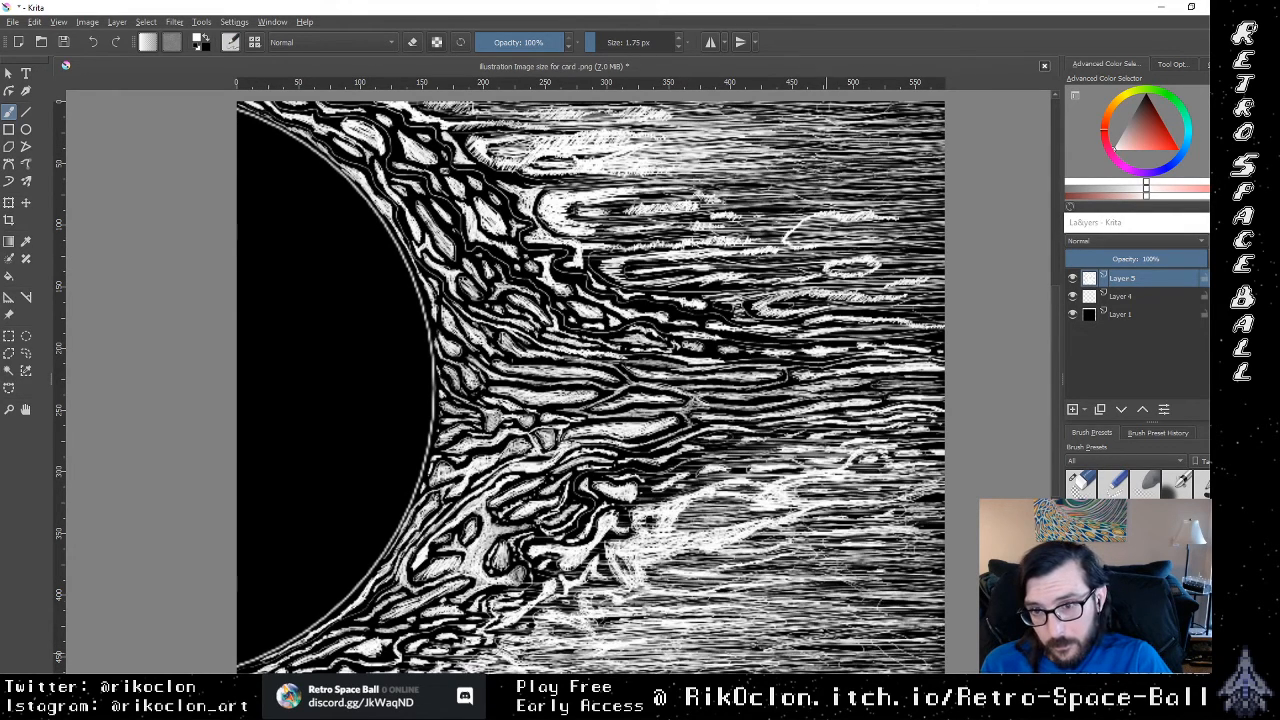
pyautogui.moveTo(945, 591); pyautogui.dragTo(846, 598)
pyautogui.moveTo(945, 567)
pyautogui.mouseDown()
pyautogui.moveTo(818, 568)
pyautogui.moveTo(794, 553)
pyautogui.mouseUp()
# Step: Fill the dark interior of the lower bright streak with white hatching beside the flame tips
pyautogui.moveTo(900, 532); pyautogui.dragTo(748, 536)
pyautogui.moveTo(850, 527); pyautogui.dragTo(684, 511)
pyautogui.moveTo(748, 499); pyautogui.dragTo(702, 517)
pyautogui.moveTo(747, 511); pyautogui.dragTo(675, 527)
pyautogui.moveTo(753, 505); pyautogui.dragTo(693, 519)
pyautogui.moveTo(763, 491)
pyautogui.mouseDown()
pyautogui.moveTo(704, 507)
pyautogui.moveTo(680, 569)
pyautogui.mouseUp()
pyautogui.moveTo(703, 561); pyautogui.dragTo(641, 586)
# Step: Brighten the area between the lower bright streak and the lowest flames with dense white hatching
pyautogui.moveTo(675, 577); pyautogui.dragTo(603, 611)
pyautogui.moveTo(661, 611)
pyautogui.mouseDown()
pyautogui.moveTo(585, 621)
pyautogui.moveTo(591, 635)
pyautogui.mouseUp()
pyautogui.moveTo(591, 631)
pyautogui.mouseDown()
pyautogui.moveTo(544, 636)
pyautogui.moveTo(520, 662)
pyautogui.mouseUp()
pyautogui.moveTo(628, 658)
pyautogui.mouseDown()
pyautogui.moveTo(532, 668)
pyautogui.moveTo(570, 670)
pyautogui.mouseUp()
pyautogui.moveTo(674, 630); pyautogui.dragTo(594, 641)
pyautogui.moveTo(672, 612); pyautogui.dragTo(628, 614)
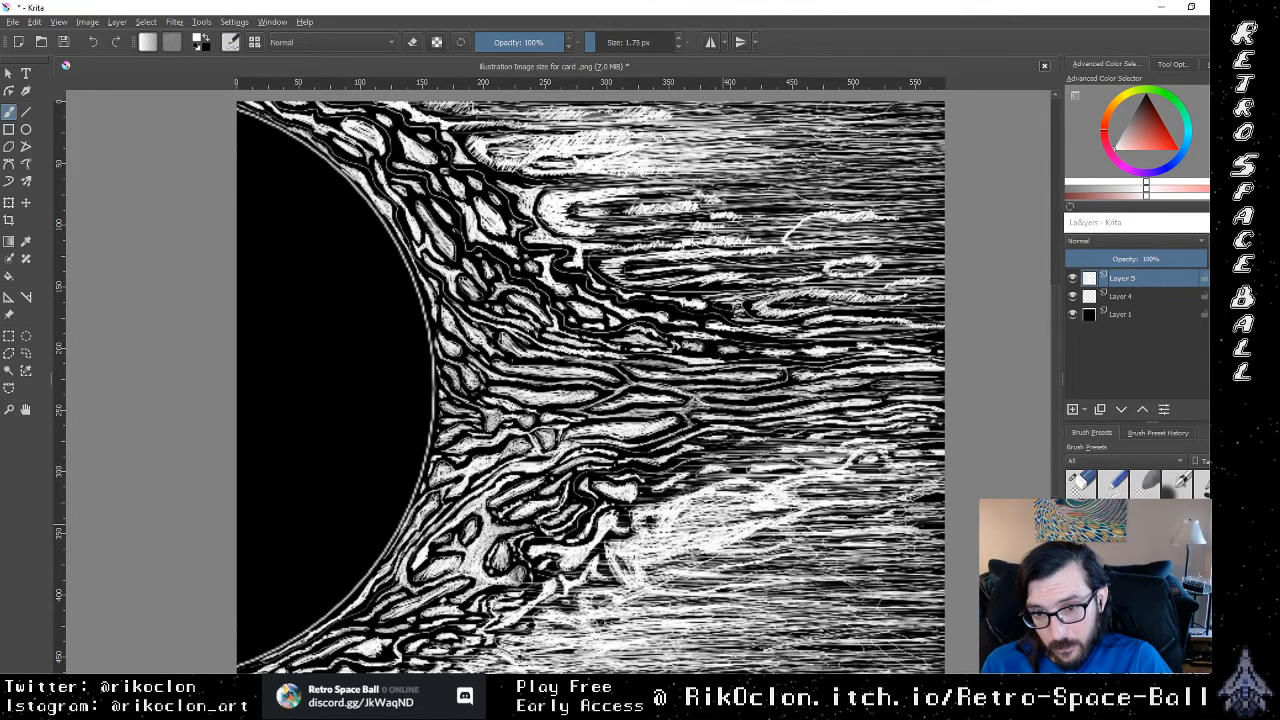
pyautogui.moveTo(706, 598); pyautogui.dragTo(612, 606)
pyautogui.moveTo(718, 593); pyautogui.dragTo(622, 593)
pyautogui.moveTo(746, 560)
pyautogui.mouseDown()
pyautogui.moveTo(662, 584)
pyautogui.moveTo(672, 569)
pyautogui.mouseUp()
pyautogui.moveTo(752, 553); pyautogui.dragTo(668, 588)
pyautogui.moveTo(708, 597)
pyautogui.mouseDown()
pyautogui.moveTo(634, 607)
pyautogui.moveTo(658, 608)
pyautogui.mouseUp()
pyautogui.moveTo(630, 617); pyautogui.dragTo(555, 628)
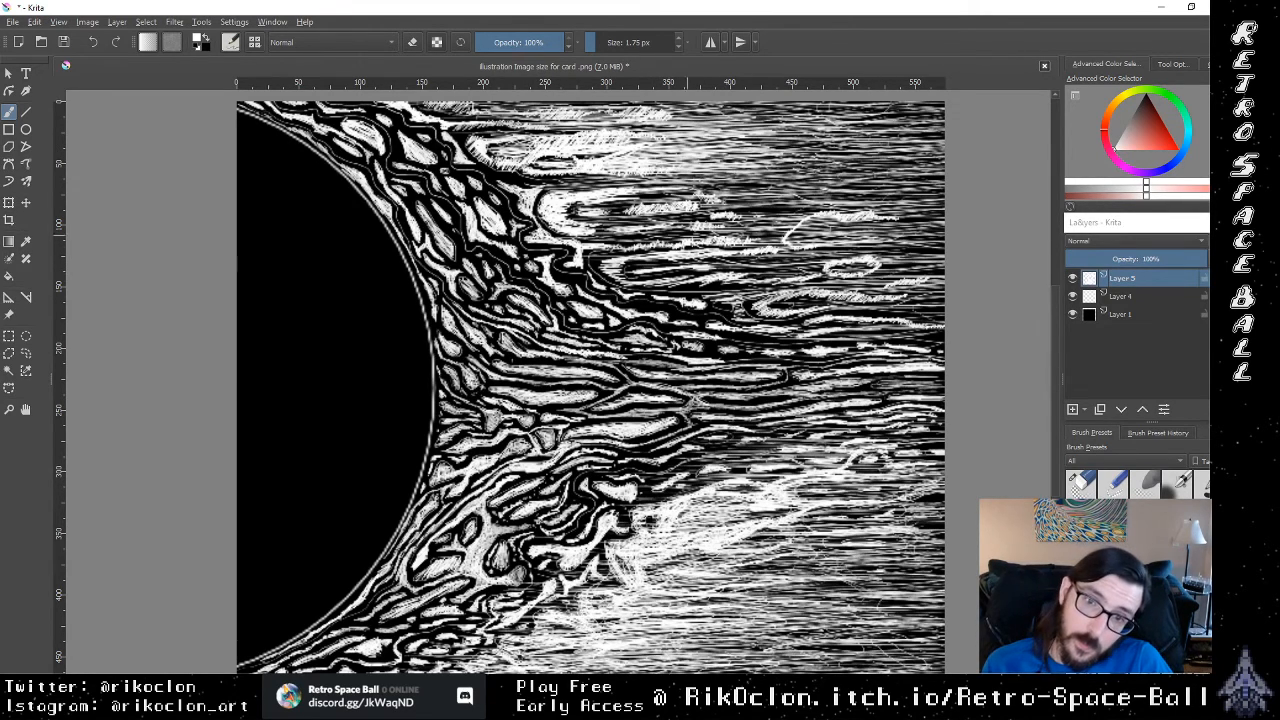
# Step: Hatch white lines over the dark band along the upper flames' outer edge, down to the central streaks
pyautogui.moveTo(638, 295)
pyautogui.mouseDown()
pyautogui.moveTo(754, 285)
pyautogui.moveTo(736, 280)
pyautogui.mouseUp()
pyautogui.moveTo(630, 267); pyautogui.dragTo(742, 260)
pyautogui.moveTo(620, 265)
pyautogui.mouseDown()
pyautogui.moveTo(712, 262)
pyautogui.moveTo(646, 256)
pyautogui.moveTo(687, 290)
pyautogui.mouseUp()
pyautogui.moveTo(633, 297)
pyautogui.mouseDown()
pyautogui.moveTo(711, 298)
pyautogui.moveTo(684, 309)
pyautogui.mouseUp()
pyautogui.moveTo(669, 312)
pyautogui.mouseDown()
pyautogui.moveTo(734, 312)
pyautogui.moveTo(808, 341)
pyautogui.mouseUp()
pyautogui.moveTo(710, 343); pyautogui.dragTo(844, 343)
pyautogui.moveTo(782, 349)
pyautogui.mouseDown()
pyautogui.moveTo(860, 347)
pyautogui.moveTo(820, 358)
pyautogui.mouseUp()
pyautogui.moveTo(826, 353); pyautogui.dragTo(868, 354)
pyautogui.moveTo(716, 333); pyautogui.dragTo(770, 333)
pyautogui.moveTo(782, 334); pyautogui.dragTo(802, 334)
pyautogui.moveTo(824, 334); pyautogui.dragTo(848, 334)
pyautogui.moveTo(680, 355); pyautogui.dragTo(760, 355)
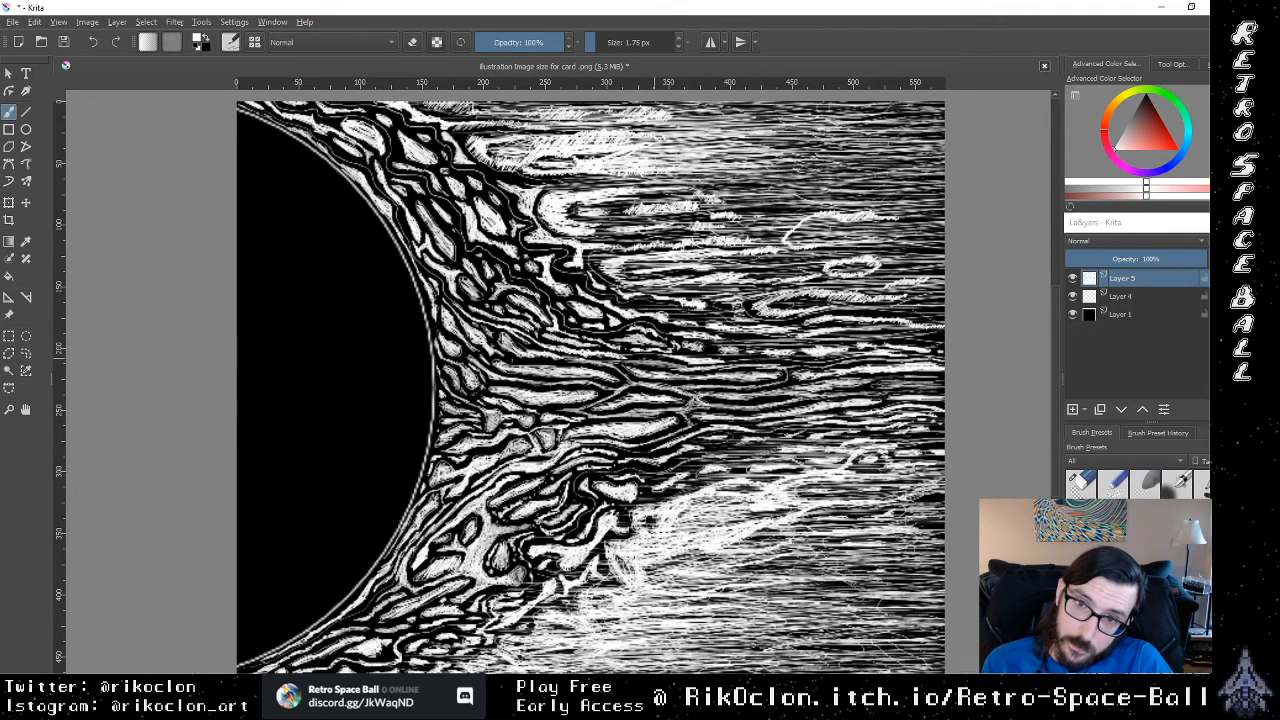
pyautogui.moveTo(668, 336); pyautogui.dragTo(760, 335)
pyautogui.moveTo(672, 353); pyautogui.dragTo(720, 350)
pyautogui.moveTo(644, 325); pyautogui.dragTo(750, 324)
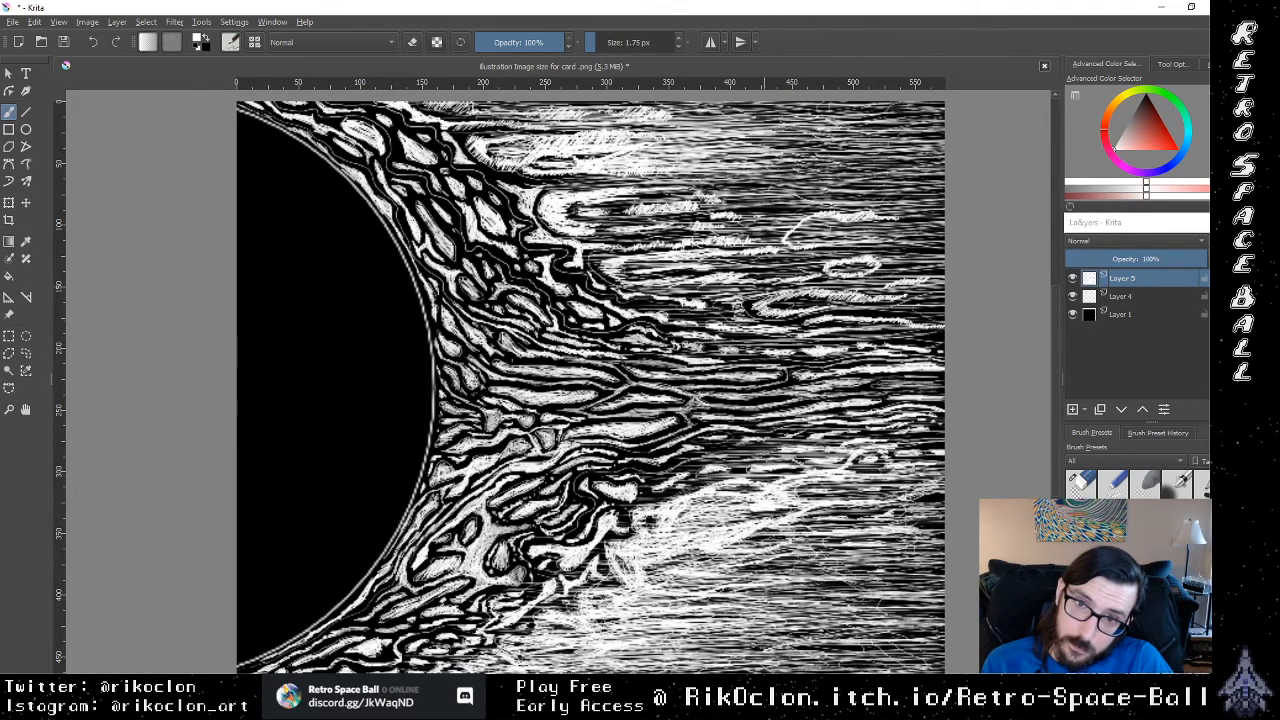
# Step: Add short white lines in the dark gaps just beyond the middle tips of the upper flames
pyautogui.moveTo(628, 275); pyautogui.dragTo(700, 273)
pyautogui.moveTo(716, 268); pyautogui.dragTo(750, 266)
pyautogui.moveTo(660, 262); pyautogui.dragTo(714, 261)
pyautogui.moveTo(584, 270); pyautogui.dragTo(608, 259)
pyautogui.moveTo(564, 282)
pyautogui.mouseDown()
pyautogui.moveTo(684, 276)
pyautogui.moveTo(666, 289)
pyautogui.mouseUp()
pyautogui.moveTo(538, 295)
pyautogui.mouseDown()
pyautogui.moveTo(620, 293)
pyautogui.moveTo(632, 251)
pyautogui.mouseUp()
pyautogui.moveTo(576, 243); pyautogui.dragTo(638, 241)
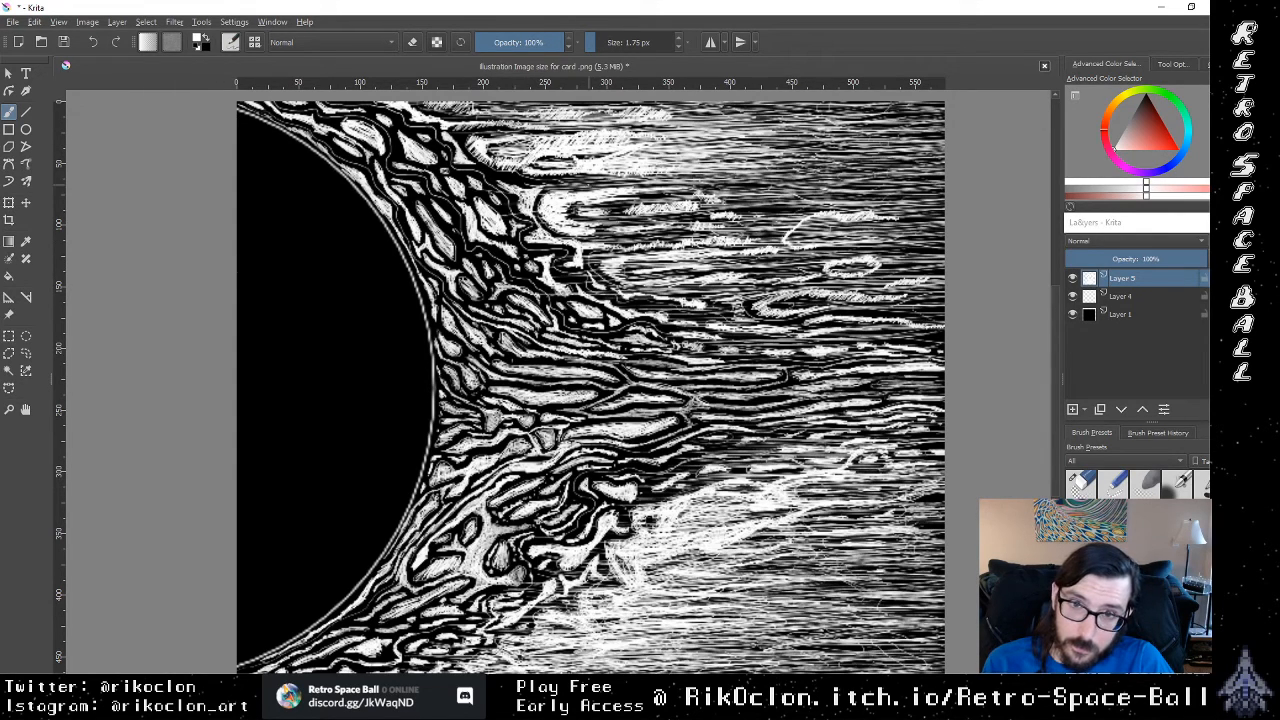
# Step: Draw thin white lines across the dark gaps beside the uppermost flames, up to the canvas's top edge
pyautogui.moveTo(504, 184); pyautogui.dragTo(620, 181)
pyautogui.moveTo(496, 178); pyautogui.dragTo(550, 176)
pyautogui.moveTo(476, 181); pyautogui.dragTo(494, 180)
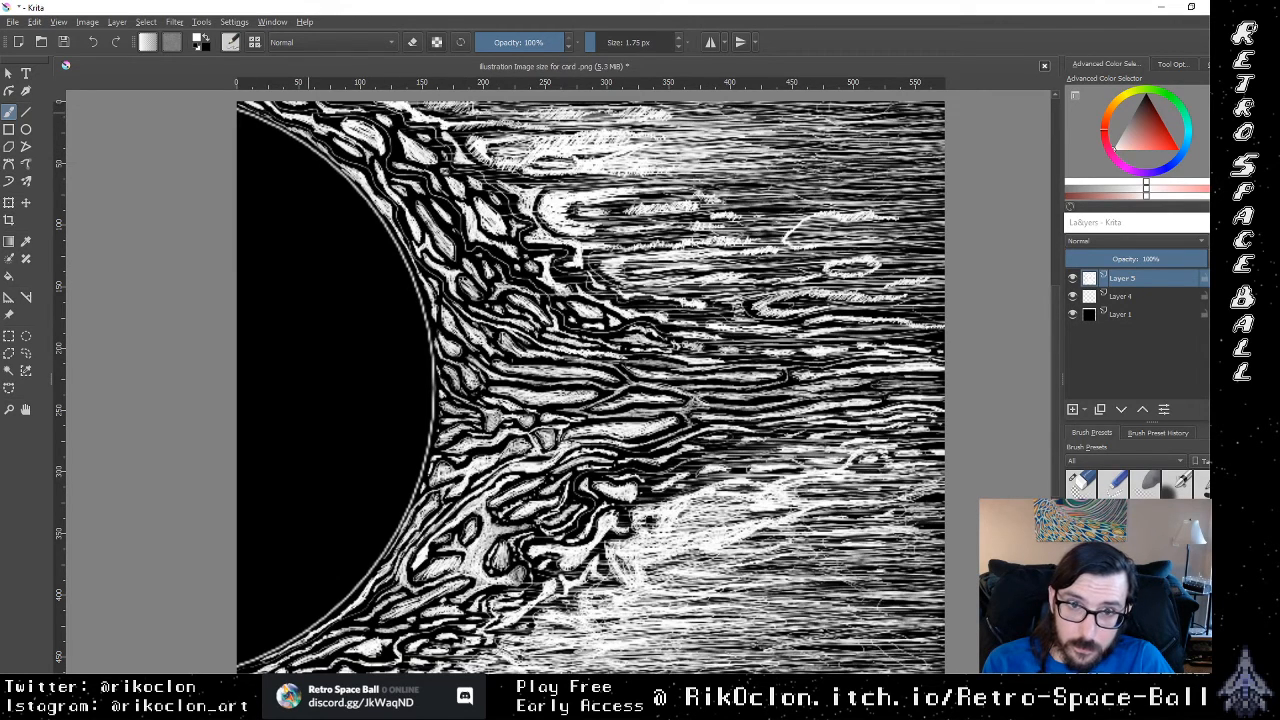
pyautogui.moveTo(368, 112); pyautogui.dragTo(436, 110)
pyautogui.moveTo(342, 106); pyautogui.dragTo(496, 116)
pyautogui.moveTo(384, 130); pyautogui.dragTo(518, 130)
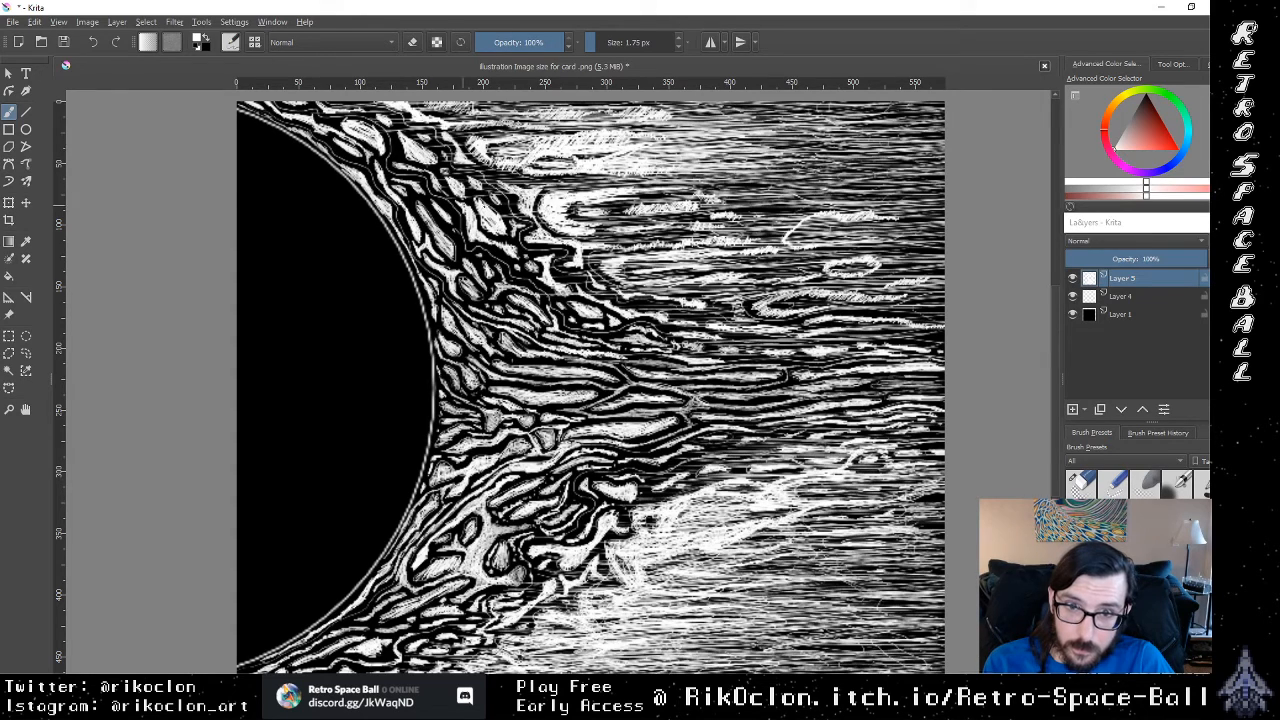
# Step: Draw short white lines from the background back into the dark edges of the upper flames
pyautogui.moveTo(524, 198); pyautogui.dragTo(492, 202)
pyautogui.moveTo(504, 196); pyautogui.dragTo(469, 198)
pyautogui.moveTo(619, 236); pyautogui.dragTo(553, 238)
pyautogui.moveTo(528, 235)
pyautogui.mouseDown()
pyautogui.moveTo(485, 238)
pyautogui.moveTo(503, 242)
pyautogui.mouseUp()
pyautogui.moveTo(551, 254); pyautogui.dragTo(518, 253)
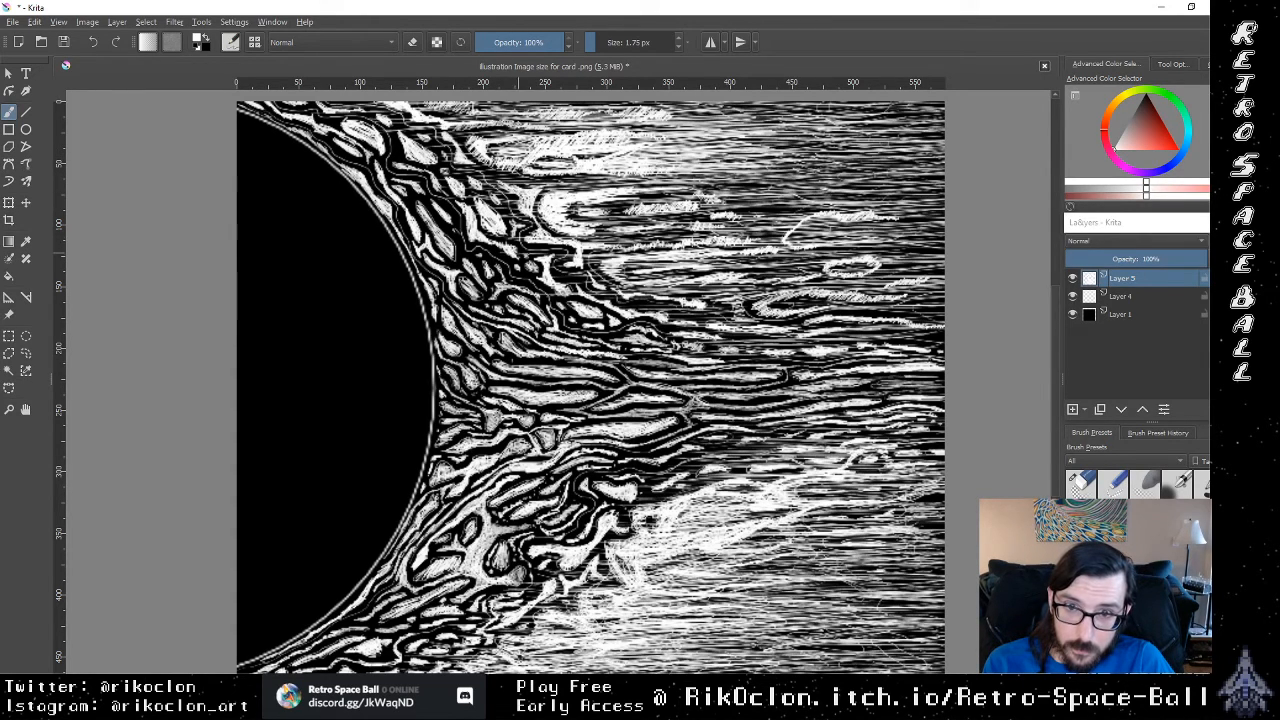
pyautogui.moveTo(688, 265); pyautogui.dragTo(582, 264)
pyautogui.moveTo(686, 298)
pyautogui.mouseDown()
pyautogui.moveTo(542, 302)
pyautogui.moveTo(572, 304)
pyautogui.mouseUp()
pyautogui.moveTo(674, 318); pyautogui.dragTo(632, 322)
pyautogui.moveTo(796, 334); pyautogui.dragTo(774, 336)
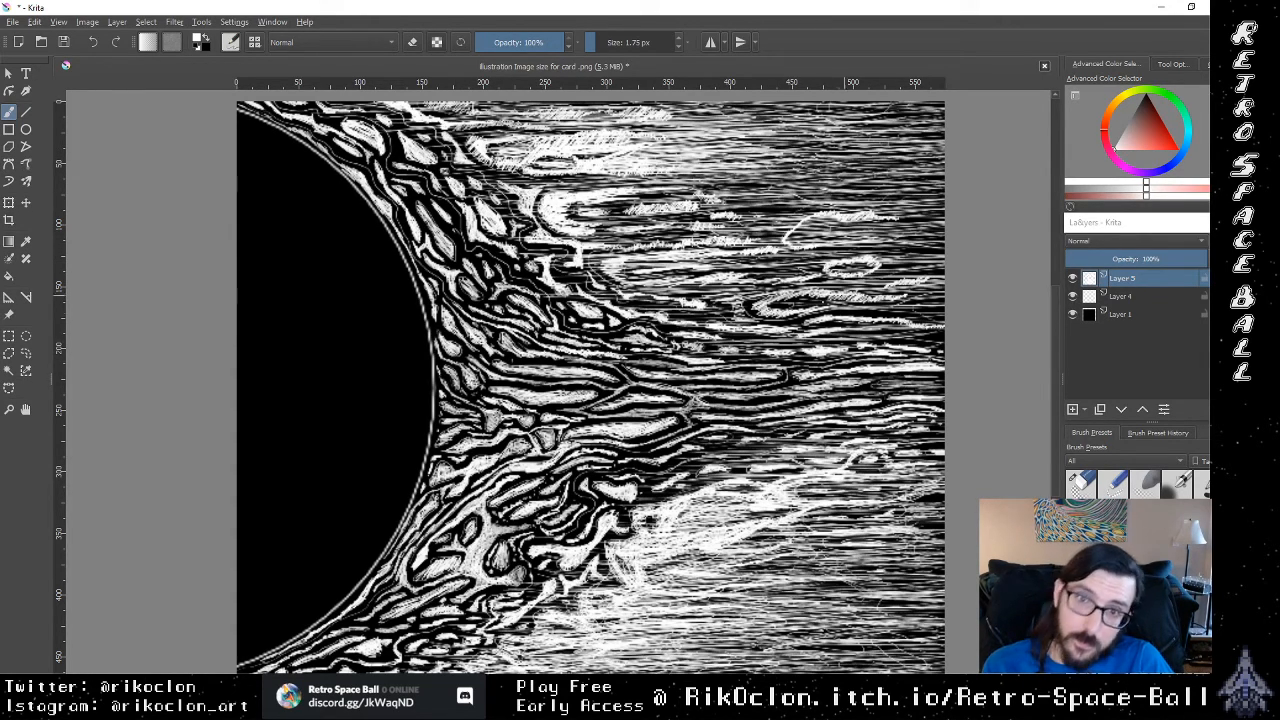
# Step: Switch to the 1.17 px eraser and cut thin dark lines through the lower bright streak
pyautogui.press('e')
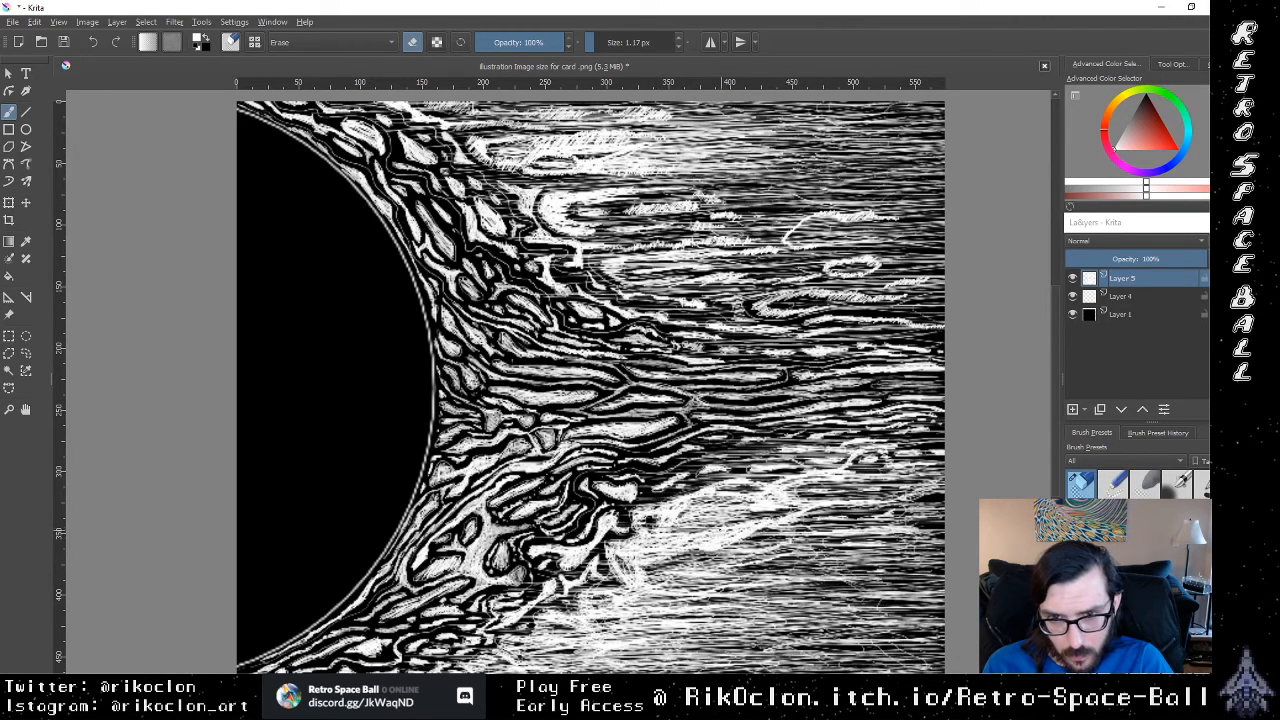
pyautogui.moveTo(790, 520); pyautogui.dragTo(692, 526)
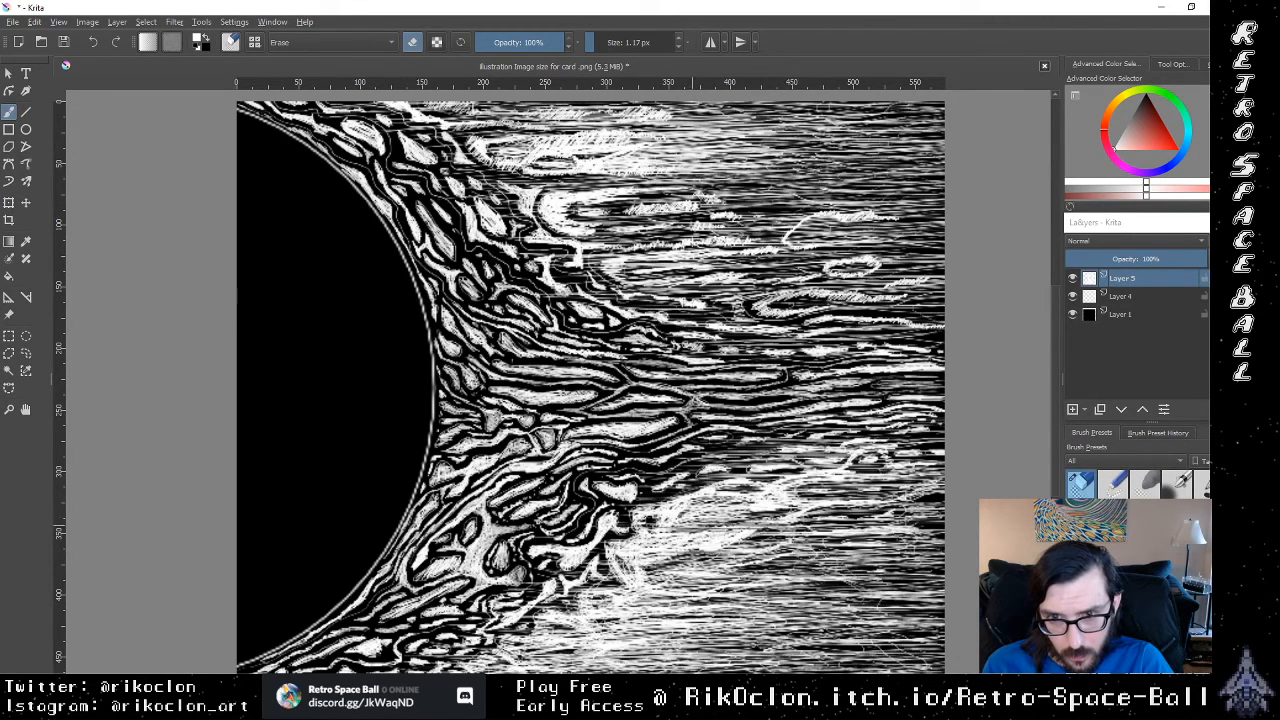
pyautogui.moveTo(794, 523)
pyautogui.mouseDown()
pyautogui.moveTo(688, 526)
pyautogui.moveTo(812, 518)
pyautogui.moveTo(682, 528)
pyautogui.mouseUp()
pyautogui.moveTo(710, 522); pyautogui.dragTo(790, 520)
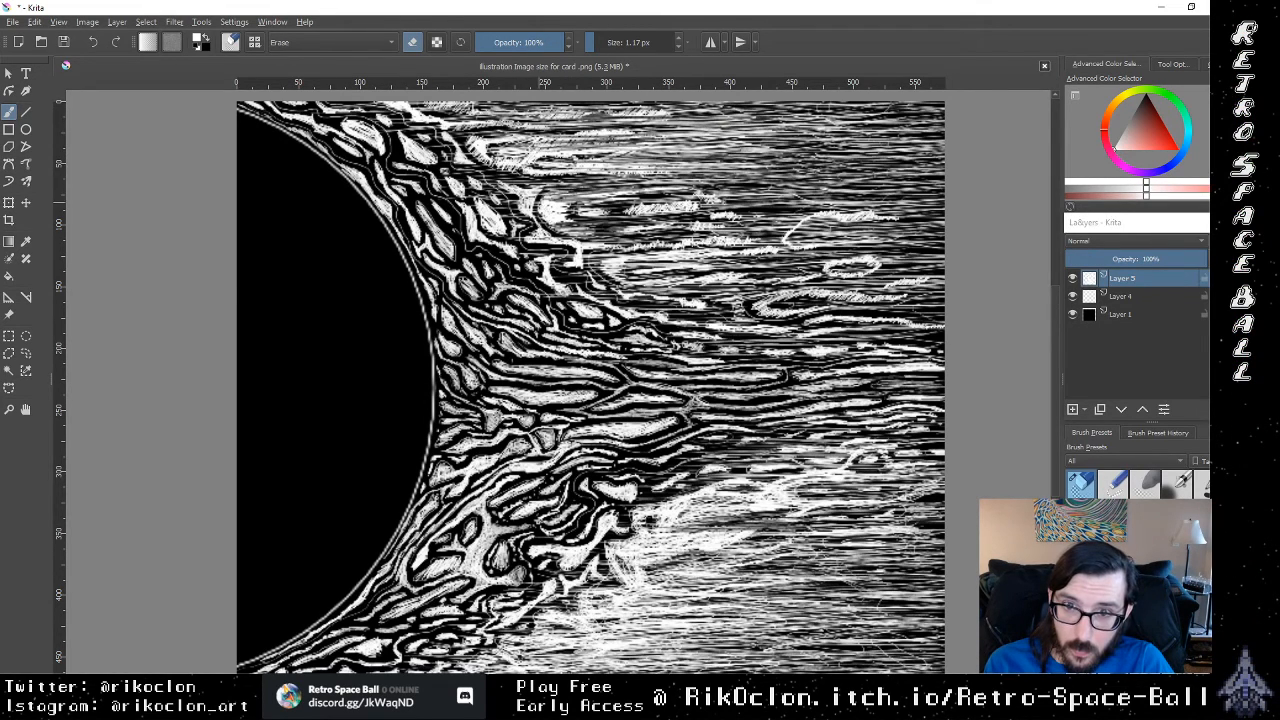
# Step: Erase thin lines through the scribbled white patches and curved outline beyond the upper flames
pyautogui.moveTo(640, 200); pyautogui.dragTo(746, 206)
pyautogui.moveTo(630, 215); pyautogui.dragTo(736, 213)
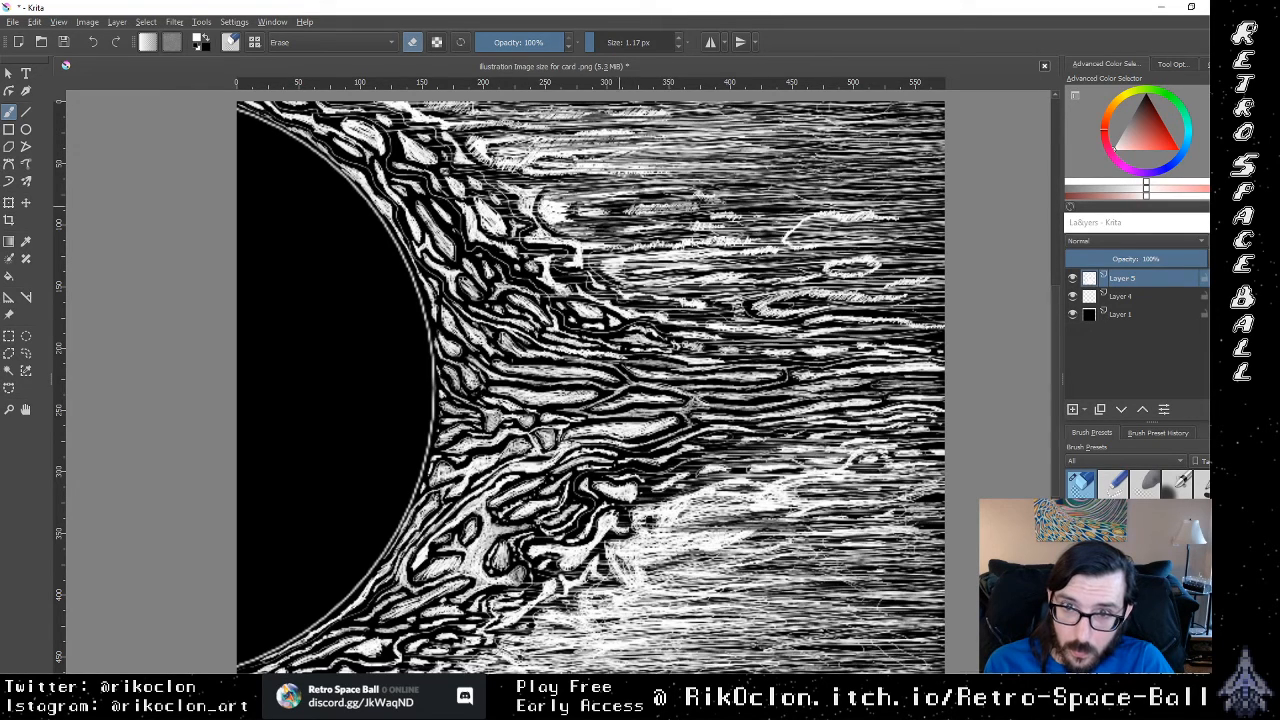
pyautogui.moveTo(772, 221); pyautogui.dragTo(830, 220)
pyautogui.moveTo(708, 231)
pyautogui.mouseDown()
pyautogui.moveTo(828, 227)
pyautogui.moveTo(786, 240)
pyautogui.mouseUp()
pyautogui.moveTo(654, 241); pyautogui.dragTo(760, 239)
pyautogui.moveTo(710, 235); pyautogui.dragTo(904, 214)
pyautogui.moveTo(806, 215); pyautogui.dragTo(874, 213)
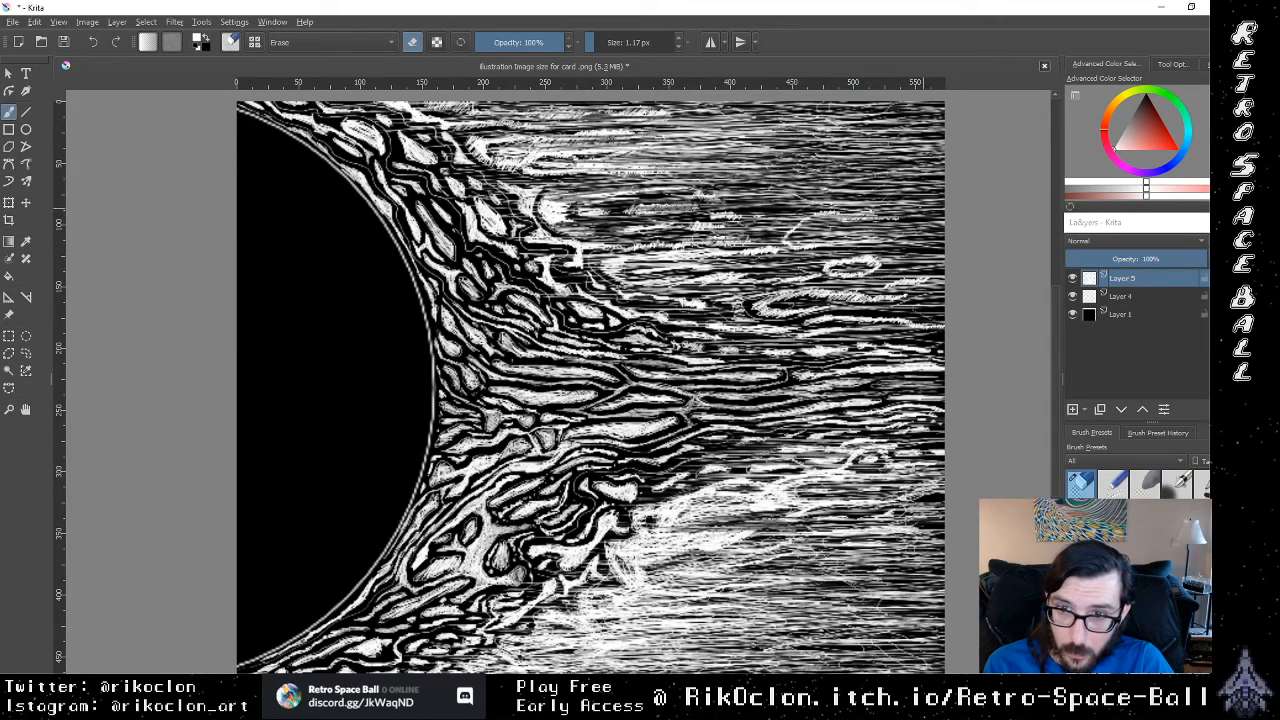
# Step: Break up the white oval outlines in the upper background with thin horizontal eraser lines
pyautogui.moveTo(790, 262); pyautogui.dragTo(880, 260)
pyautogui.moveTo(820, 264); pyautogui.dragTo(906, 259)
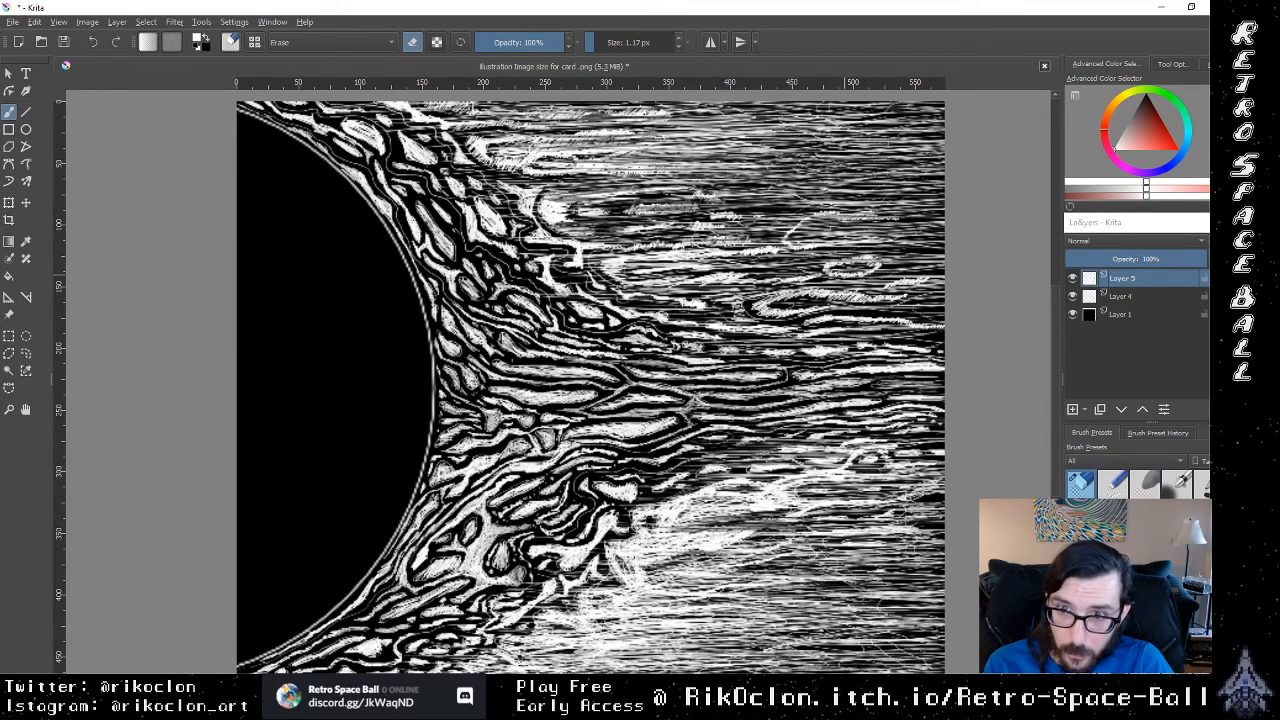
pyautogui.moveTo(848, 288); pyautogui.dragTo(876, 287)
pyautogui.moveTo(828, 296); pyautogui.dragTo(896, 298)
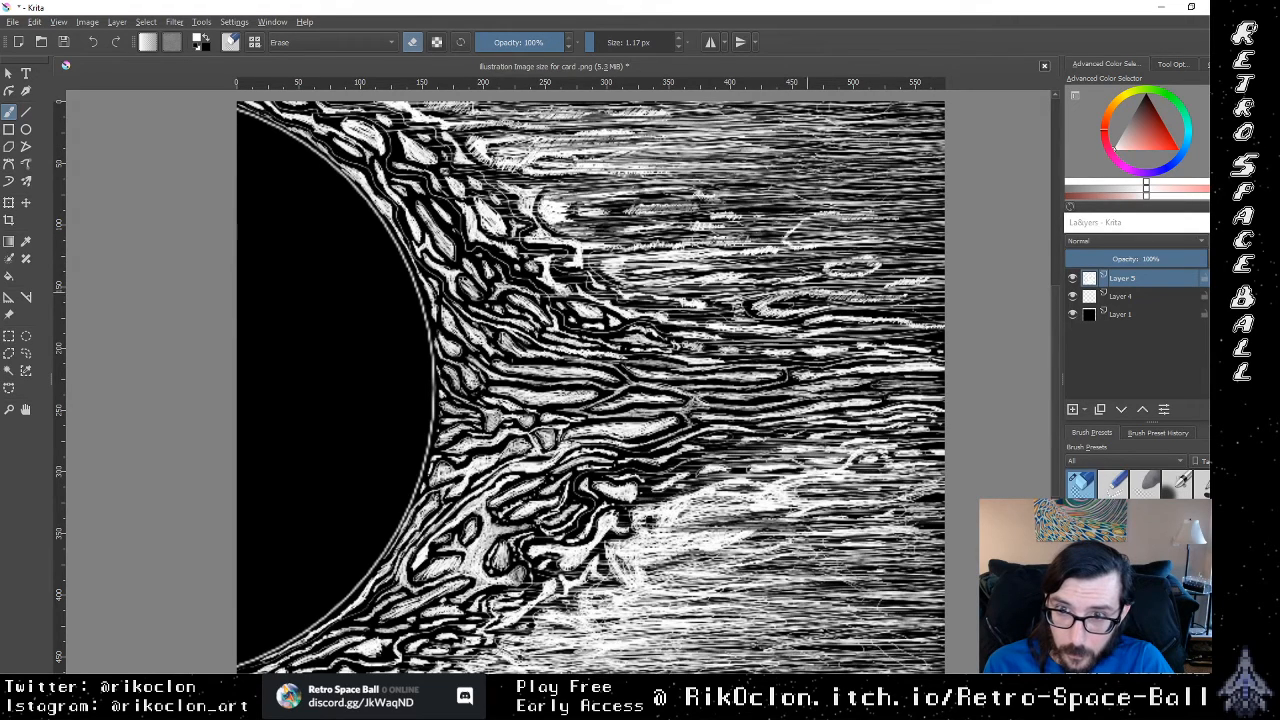
pyautogui.moveTo(814, 275); pyautogui.dragTo(864, 273)
pyautogui.moveTo(882, 283); pyautogui.dragTo(926, 277)
pyautogui.moveTo(826, 265); pyautogui.dragTo(882, 263)
pyautogui.moveTo(822, 272); pyautogui.dragTo(876, 272)
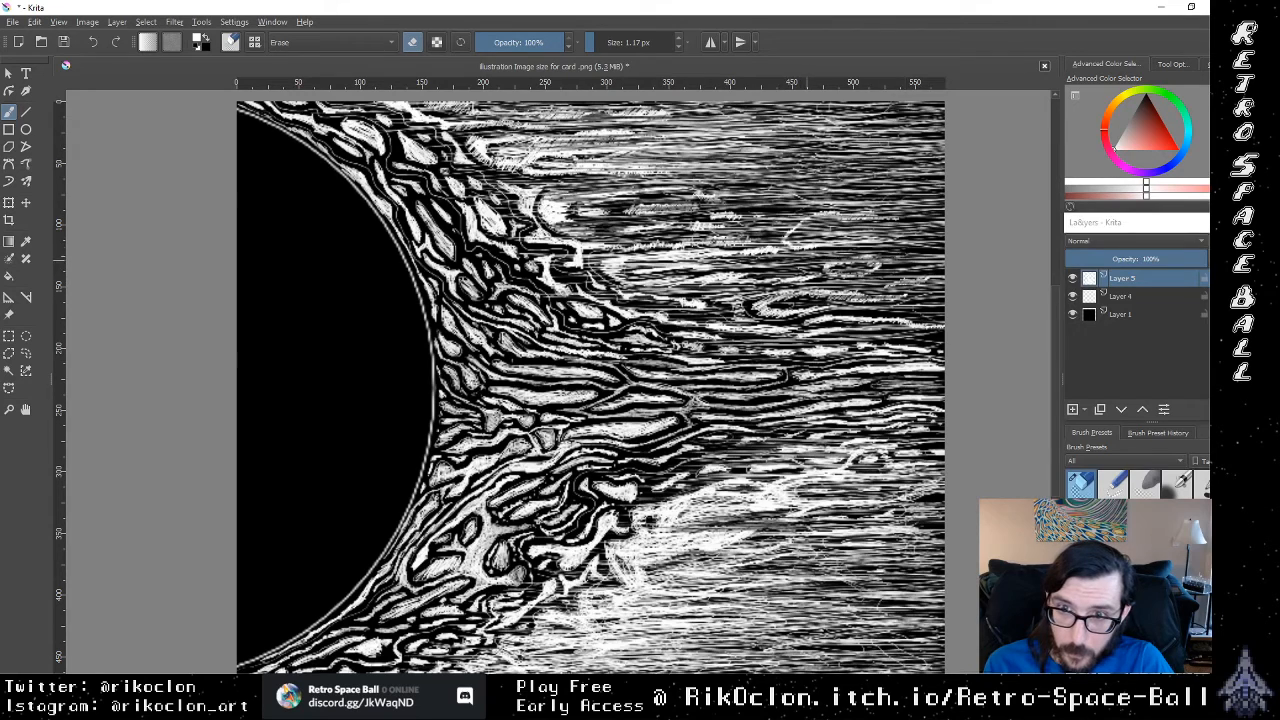
pyautogui.moveTo(792, 246); pyautogui.dragTo(856, 244)
pyautogui.moveTo(806, 233); pyautogui.dragTo(868, 236)
pyautogui.moveTo(644, 246); pyautogui.dragTo(792, 250)
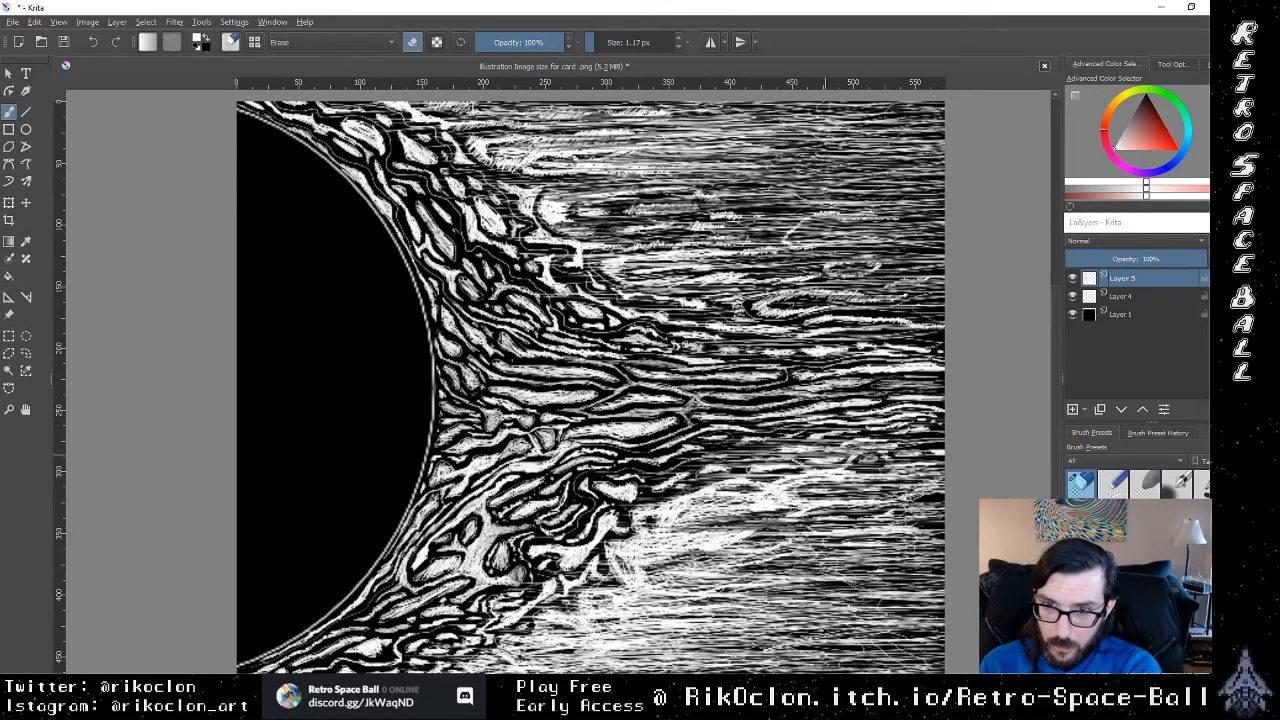
# Step: Erase thin slanted lines through the upper part of the lower bright streak, toward the flame tips
pyautogui.moveTo(843, 475)
pyautogui.mouseDown()
pyautogui.moveTo(701, 489)
pyautogui.moveTo(721, 499)
pyautogui.moveTo(683, 516)
pyautogui.mouseUp()
pyautogui.moveTo(769, 505); pyautogui.dragTo(666, 505)
pyautogui.moveTo(730, 495)
pyautogui.mouseDown()
pyautogui.moveTo(657, 503)
pyautogui.moveTo(678, 501)
pyautogui.mouseUp()
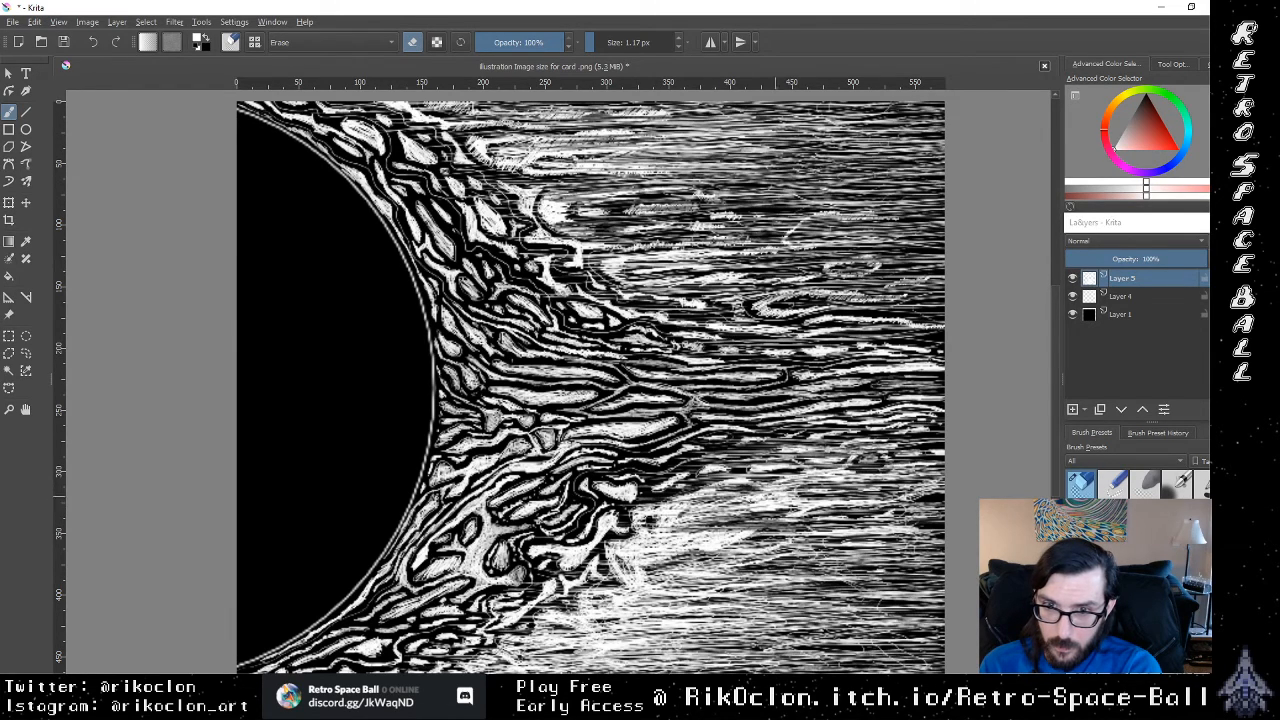
pyautogui.moveTo(788, 502); pyautogui.dragTo(664, 509)
pyautogui.moveTo(812, 497); pyautogui.dragTo(696, 510)
pyautogui.moveTo(720, 507); pyautogui.dragTo(640, 516)
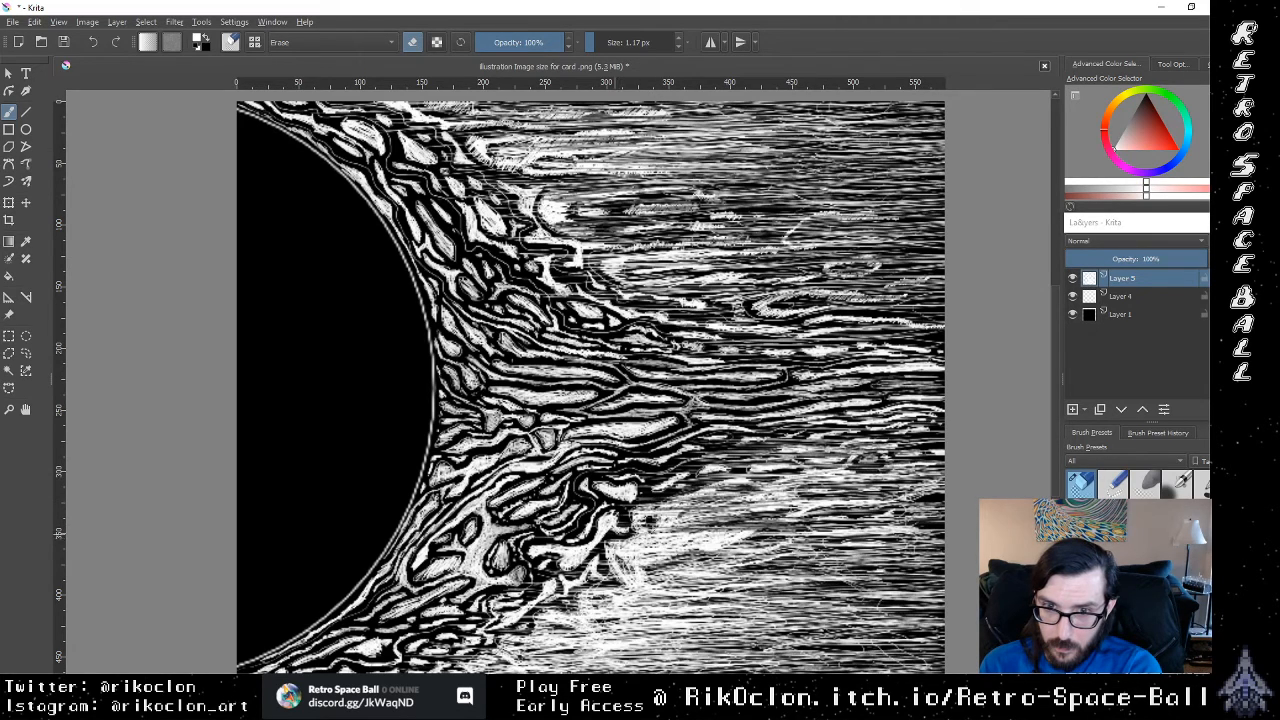
# Step: Darken the dense white area beside the lower flame tips with many fine horizontal eraser lines
pyautogui.moveTo(712, 533); pyautogui.dragTo(624, 540)
pyautogui.moveTo(728, 549); pyautogui.dragTo(604, 546)
pyautogui.moveTo(734, 542); pyautogui.dragTo(606, 550)
pyautogui.moveTo(752, 541); pyautogui.dragTo(656, 542)
pyautogui.moveTo(758, 545); pyautogui.dragTo(608, 543)
pyautogui.moveTo(768, 531); pyautogui.dragTo(608, 543)
pyautogui.moveTo(768, 534)
pyautogui.mouseDown()
pyautogui.moveTo(611, 553)
pyautogui.moveTo(656, 553)
pyautogui.mouseUp()
pyautogui.moveTo(752, 538); pyautogui.dragTo(648, 546)
pyautogui.moveTo(796, 527)
pyautogui.mouseDown()
pyautogui.moveTo(660, 538)
pyautogui.moveTo(656, 519)
pyautogui.mouseUp()
pyautogui.moveTo(792, 513); pyautogui.dragTo(657, 522)
pyautogui.moveTo(834, 512)
pyautogui.mouseDown()
pyautogui.moveTo(660, 506)
pyautogui.moveTo(688, 494)
pyautogui.mouseUp()
pyautogui.moveTo(816, 500); pyautogui.dragTo(676, 498)
pyautogui.moveTo(768, 550); pyautogui.dragTo(610, 546)
pyautogui.moveTo(740, 554); pyautogui.dragTo(622, 562)
pyautogui.moveTo(726, 570); pyautogui.dragTo(608, 578)
pyautogui.moveTo(700, 584)
pyautogui.mouseDown()
pyautogui.moveTo(588, 593)
pyautogui.moveTo(602, 589)
pyautogui.mouseUp()
pyautogui.moveTo(712, 572); pyautogui.dragTo(588, 578)
pyautogui.moveTo(706, 566); pyautogui.dragTo(608, 564)
pyautogui.moveTo(698, 556); pyautogui.dragTo(604, 564)
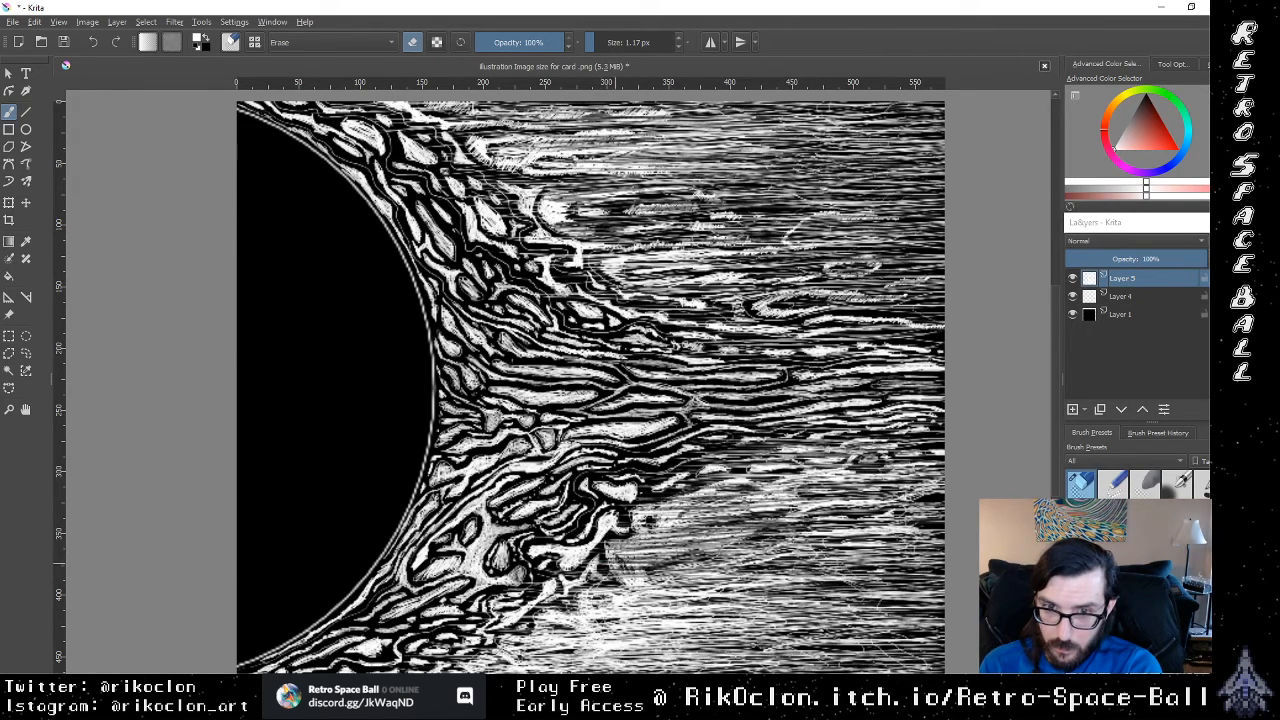
# Step: Erase fine horizontal lines through the bright hatching just beyond the lower flame tips
pyautogui.moveTo(650, 566); pyautogui.dragTo(606, 553)
pyautogui.moveTo(688, 546); pyautogui.dragTo(600, 548)
pyautogui.moveTo(730, 541)
pyautogui.mouseDown()
pyautogui.moveTo(604, 552)
pyautogui.moveTo(680, 551)
pyautogui.mouseUp()
pyautogui.moveTo(708, 559)
pyautogui.mouseDown()
pyautogui.moveTo(564, 564)
pyautogui.moveTo(630, 560)
pyautogui.moveTo(606, 551)
pyautogui.mouseUp()
pyautogui.moveTo(718, 542); pyautogui.dragTo(616, 540)
pyautogui.moveTo(654, 572); pyautogui.dragTo(608, 572)
pyautogui.moveTo(714, 570); pyautogui.dragTo(674, 570)
# Step: Erase long, slightly slanted thin lines through the dense white area below the lower flame tips
pyautogui.moveTo(702, 584); pyautogui.dragTo(602, 594)
pyautogui.moveTo(696, 607); pyautogui.dragTo(538, 616)
pyautogui.moveTo(688, 630)
pyautogui.mouseDown()
pyautogui.moveTo(516, 630)
pyautogui.moveTo(494, 650)
pyautogui.mouseUp()
pyautogui.moveTo(680, 638); pyautogui.dragTo(498, 647)
pyautogui.moveTo(624, 654); pyautogui.dragTo(464, 668)
pyautogui.moveTo(684, 640); pyautogui.dragTo(642, 650)
pyautogui.moveTo(736, 626); pyautogui.dragTo(572, 634)
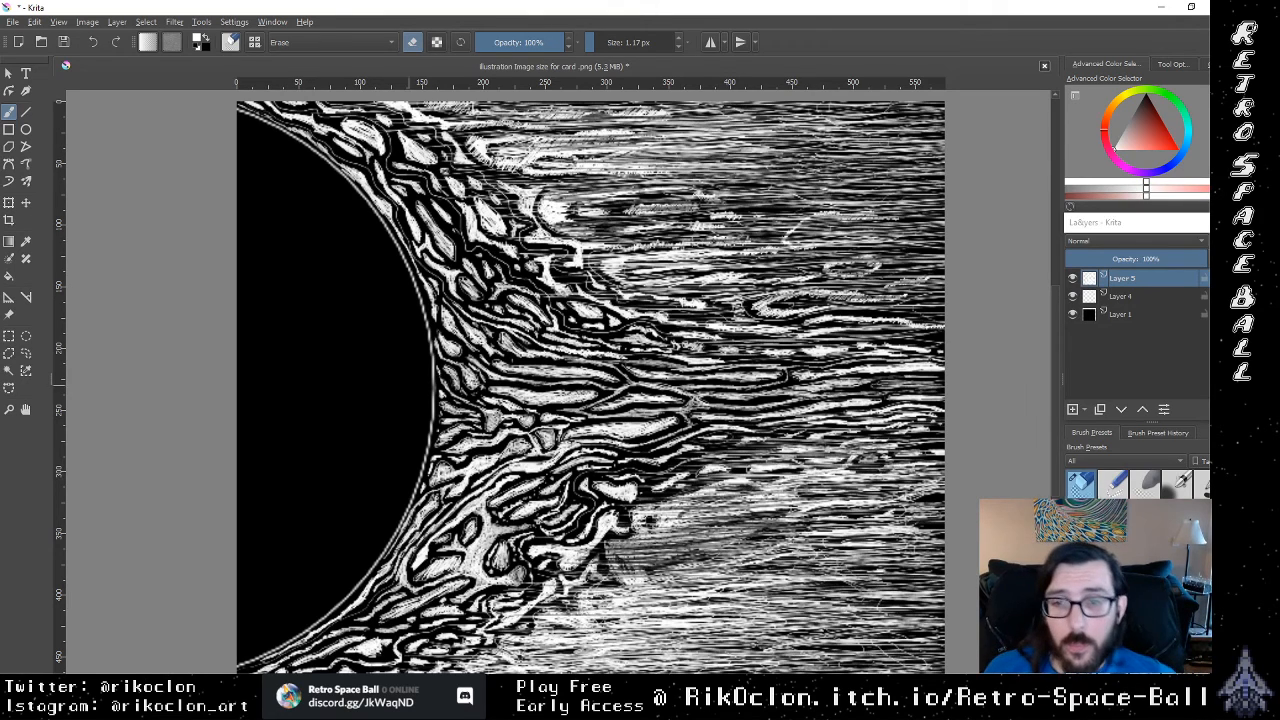
# Step: Switch to the 1.75 px drawing brush, add a new layer, and sketch thin white arcs along the sun's lower rim
pyautogui.click(1115, 483)
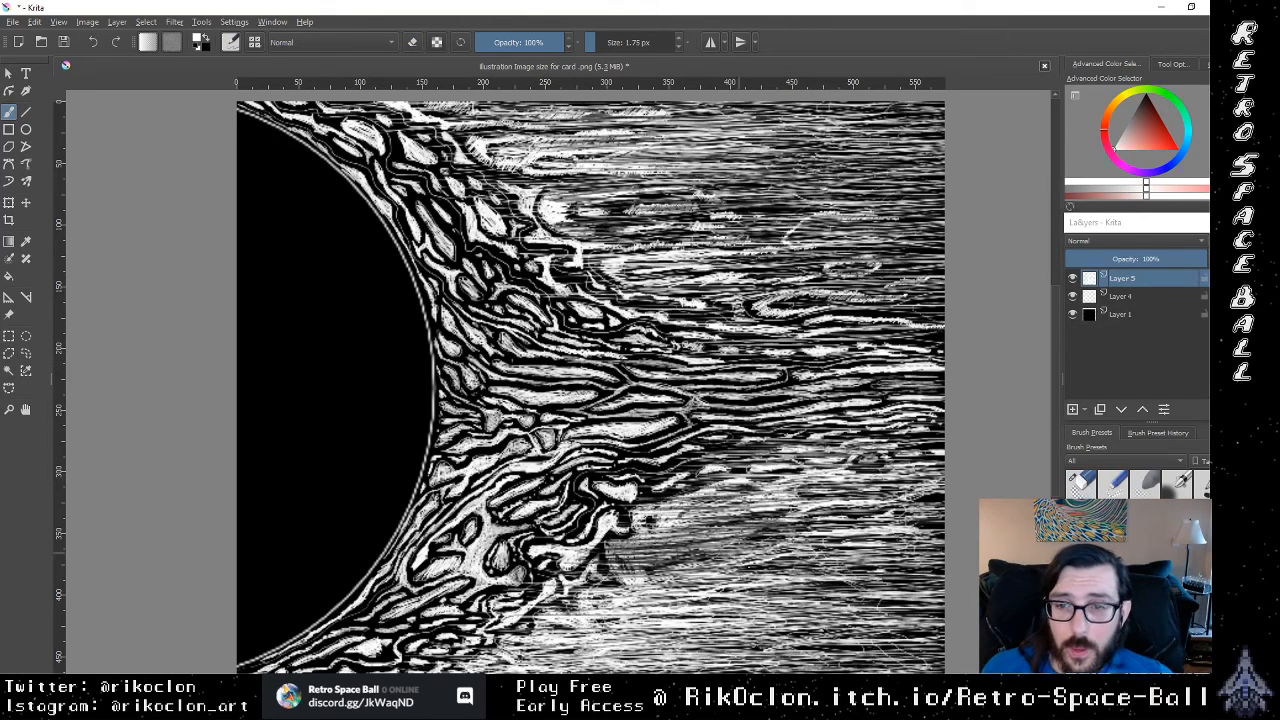
pyautogui.click(1073, 409)
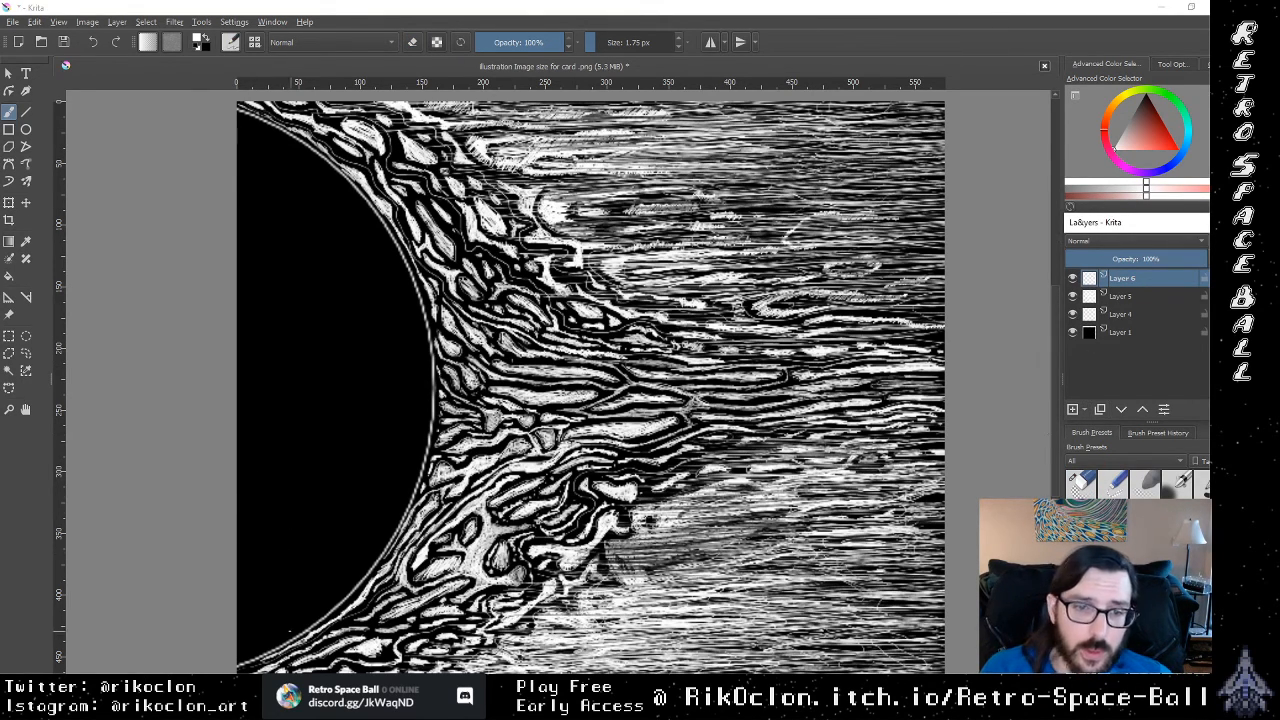
pyautogui.moveTo(288, 621); pyautogui.dragTo(236, 645)
pyautogui.moveTo(289, 635); pyautogui.dragTo(225, 662)
pyautogui.moveTo(320, 598)
pyautogui.mouseDown()
pyautogui.moveTo(236, 650)
pyautogui.moveTo(240, 660)
pyautogui.mouseUp()
pyautogui.moveTo(362, 552)
pyautogui.mouseDown()
pyautogui.moveTo(266, 628)
pyautogui.moveTo(284, 622)
pyautogui.mouseUp()
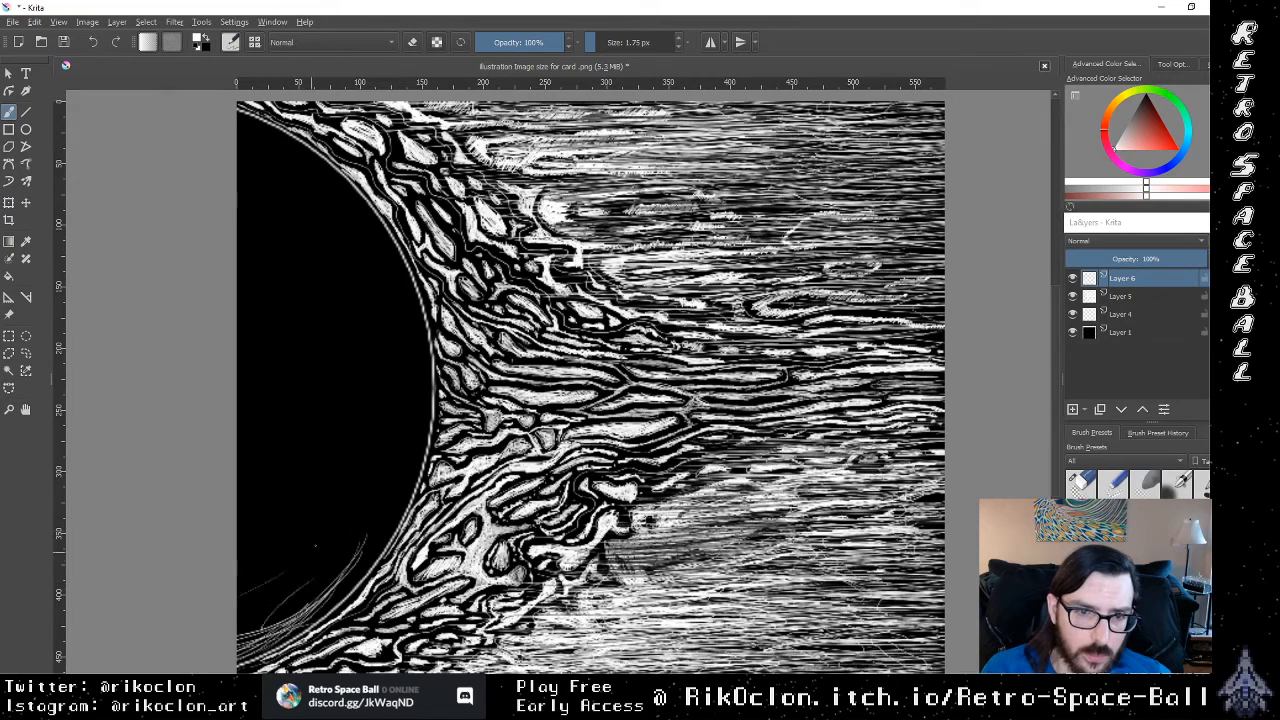
# Step: Sketch loose thin white curves inside the black sun near the canvas edge, working from its lower part upward
pyautogui.moveTo(301, 537); pyautogui.dragTo(236, 568)
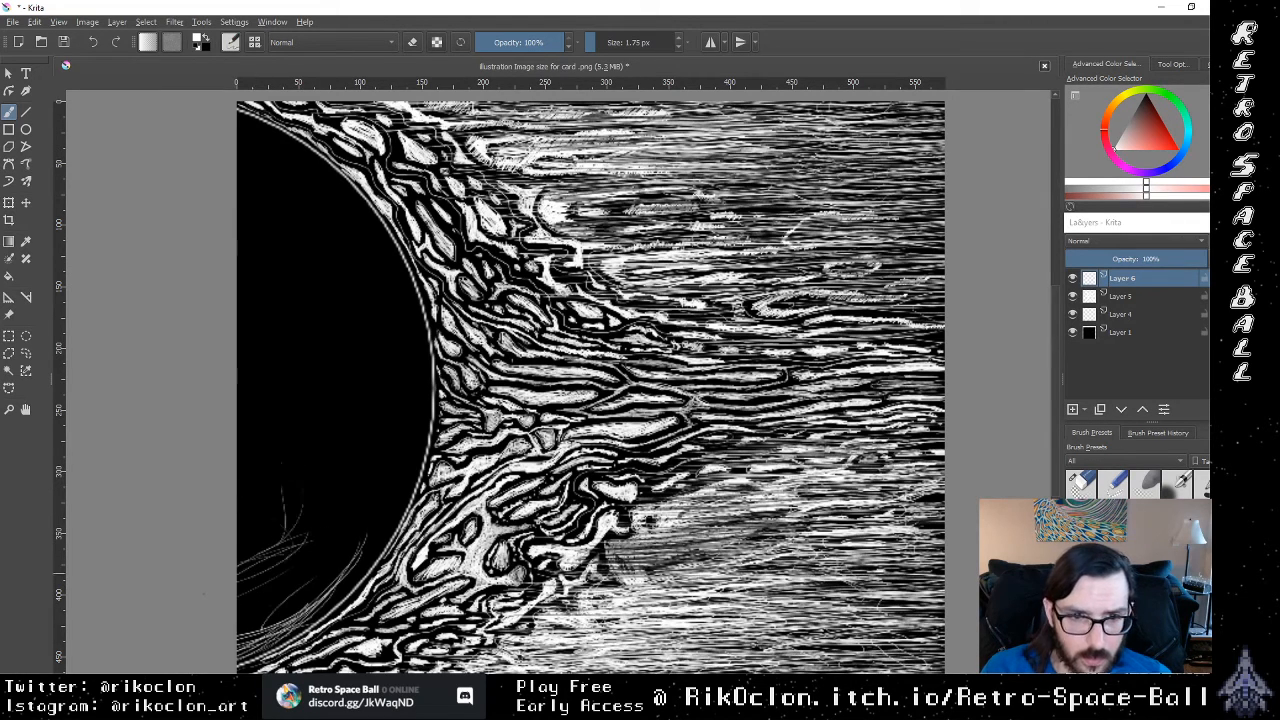
pyautogui.moveTo(278, 490); pyautogui.dragTo(238, 554)
pyautogui.moveTo(262, 434)
pyautogui.mouseDown()
pyautogui.moveTo(280, 516)
pyautogui.moveTo(237, 515)
pyautogui.mouseUp()
pyautogui.moveTo(238, 388); pyautogui.dragTo(257, 456)
pyautogui.moveTo(270, 304)
pyautogui.mouseDown()
pyautogui.moveTo(237, 380)
pyautogui.moveTo(270, 326)
pyautogui.mouseUp()
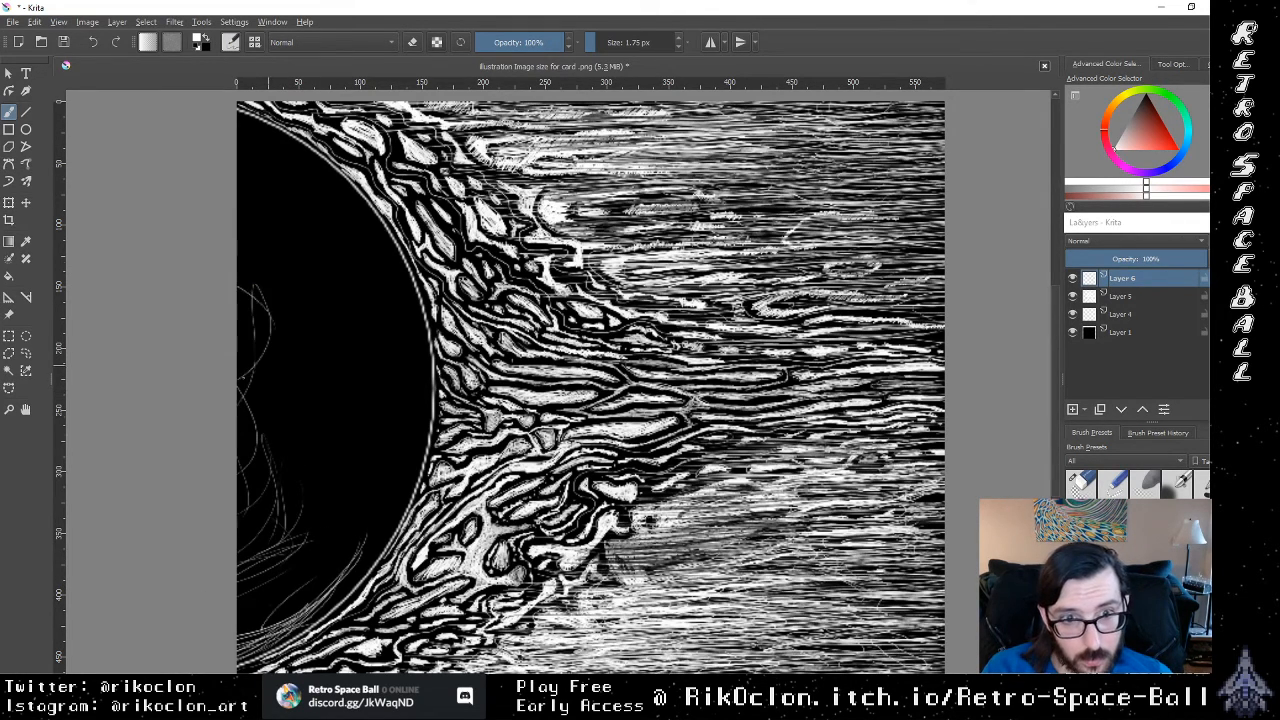
pyautogui.moveTo(195, 352)
pyautogui.mouseDown()
pyautogui.moveTo(238, 388)
pyautogui.moveTo(240, 488)
pyautogui.moveTo(104, 541)
pyautogui.moveTo(286, 298)
pyautogui.moveTo(225, 345)
pyautogui.moveTo(317, 337)
pyautogui.mouseUp()
pyautogui.moveTo(238, 239); pyautogui.dragTo(300, 284)
pyautogui.moveTo(238, 232); pyautogui.dragTo(304, 252)
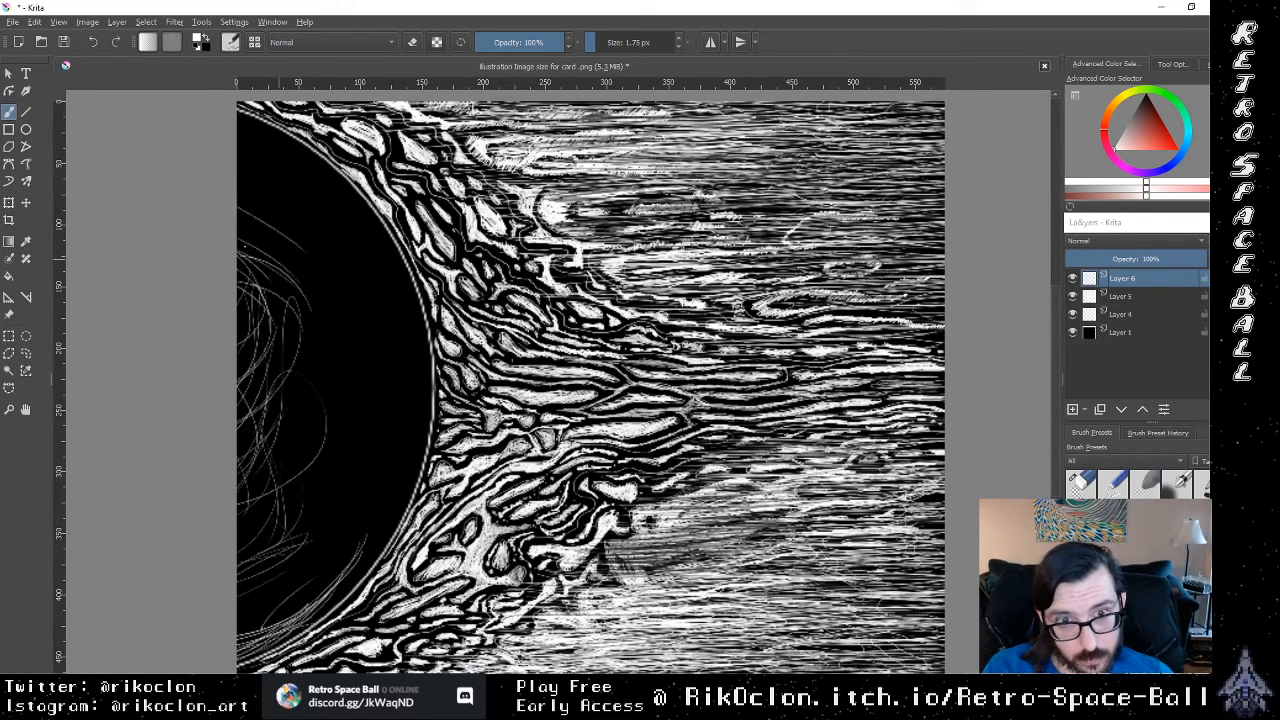
# Step: Draw thin white arcs across the upper part of the sun, following its curved outline
pyautogui.moveTo(238, 201); pyautogui.dragTo(305, 249)
pyautogui.moveTo(240, 224); pyautogui.dragTo(316, 245)
pyautogui.moveTo(238, 182); pyautogui.dragTo(327, 219)
pyautogui.moveTo(238, 157); pyautogui.dragTo(339, 233)
pyautogui.moveTo(238, 150)
pyautogui.mouseDown()
pyautogui.moveTo(343, 221)
pyautogui.moveTo(353, 213)
pyautogui.mouseUp()
pyautogui.moveTo(238, 124)
pyautogui.mouseDown()
pyautogui.moveTo(384, 230)
pyautogui.moveTo(400, 292)
pyautogui.mouseUp()
# Step: Draw long thin white arcs inside the sun's flame-side rim, from its middle down to the lower edge
pyautogui.moveTo(350, 202); pyautogui.dragTo(436, 396)
pyautogui.moveTo(318, 576); pyautogui.dragTo(404, 392)
pyautogui.moveTo(292, 610); pyautogui.dragTo(408, 402)
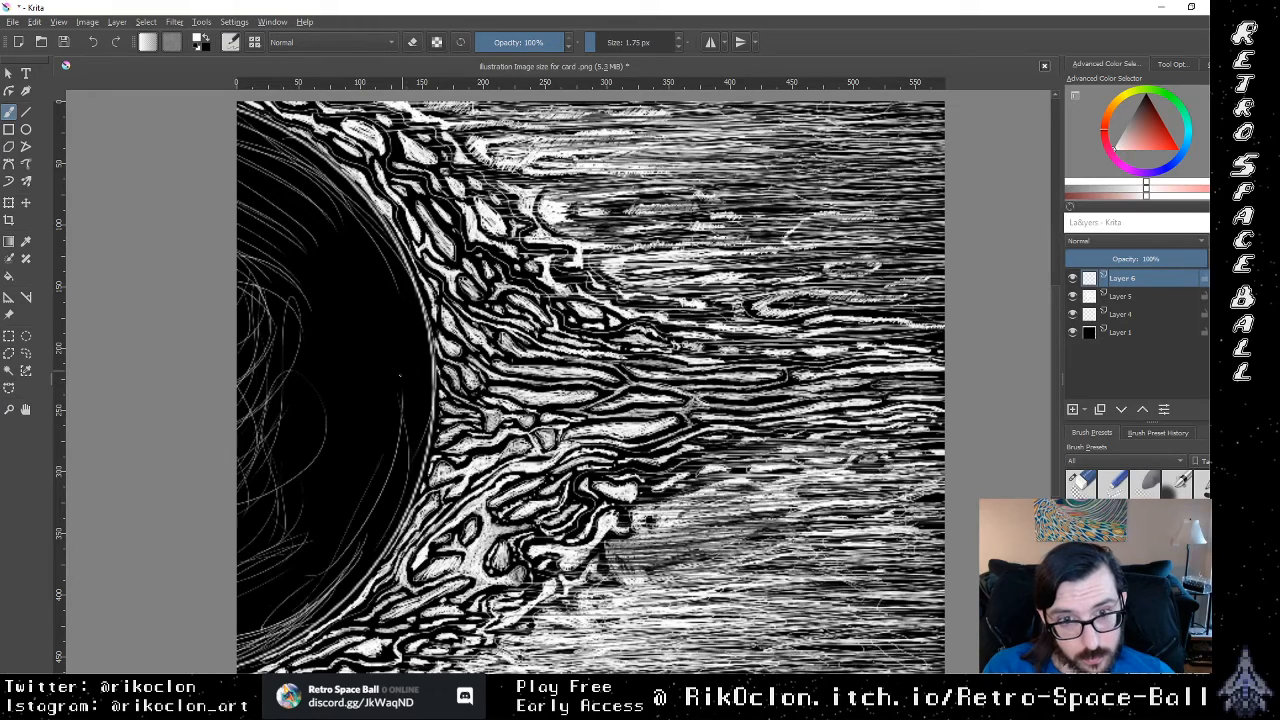
pyautogui.moveTo(308, 588); pyautogui.dragTo(406, 386)
pyautogui.moveTo(320, 566); pyautogui.dragTo(395, 400)
pyautogui.moveTo(375, 331)
pyautogui.mouseDown()
pyautogui.moveTo(324, 571)
pyautogui.moveTo(414, 406)
pyautogui.mouseUp()
pyautogui.moveTo(374, 558); pyautogui.dragTo(414, 458)
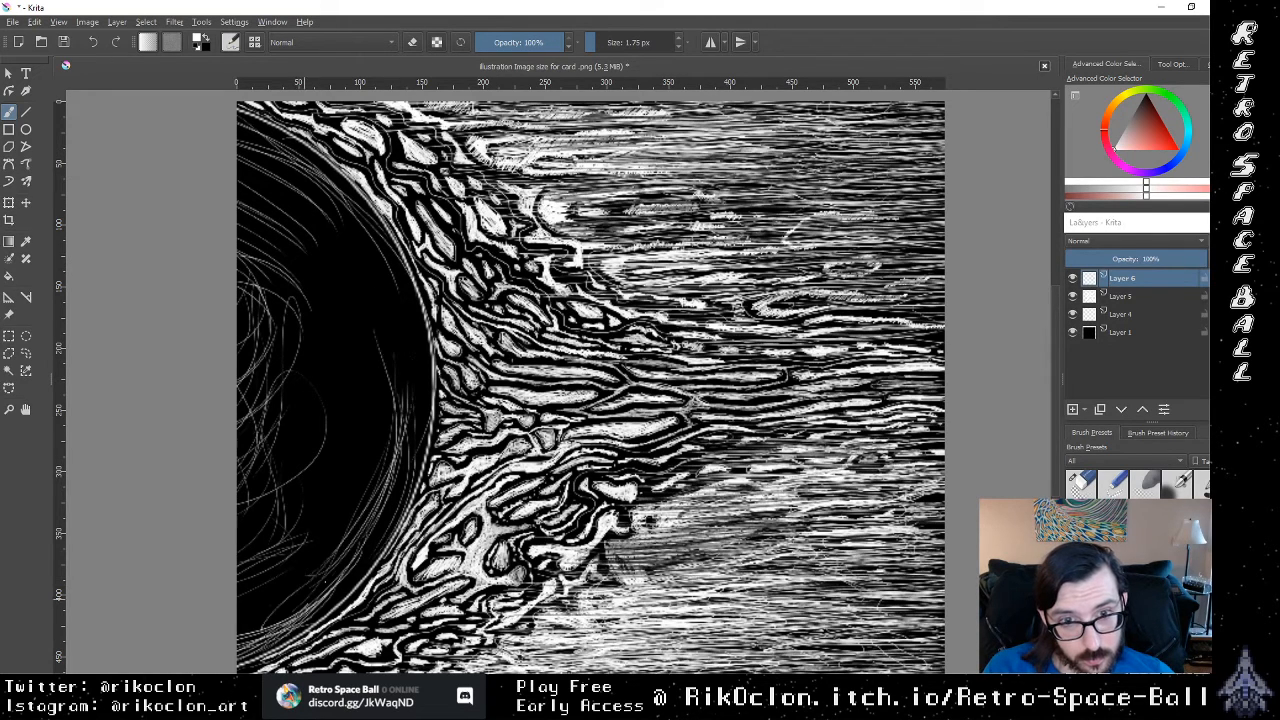
# Step: Thicken the lower flame-side rim of the sun with more closely spaced curved white strokes
pyautogui.moveTo(326, 583); pyautogui.dragTo(402, 386)
pyautogui.moveTo(386, 475); pyautogui.dragTo(402, 337)
pyautogui.moveTo(374, 535); pyautogui.dragTo(406, 402)
pyautogui.moveTo(345, 565)
pyautogui.mouseDown()
pyautogui.moveTo(412, 452)
pyautogui.moveTo(406, 464)
pyautogui.mouseUp()
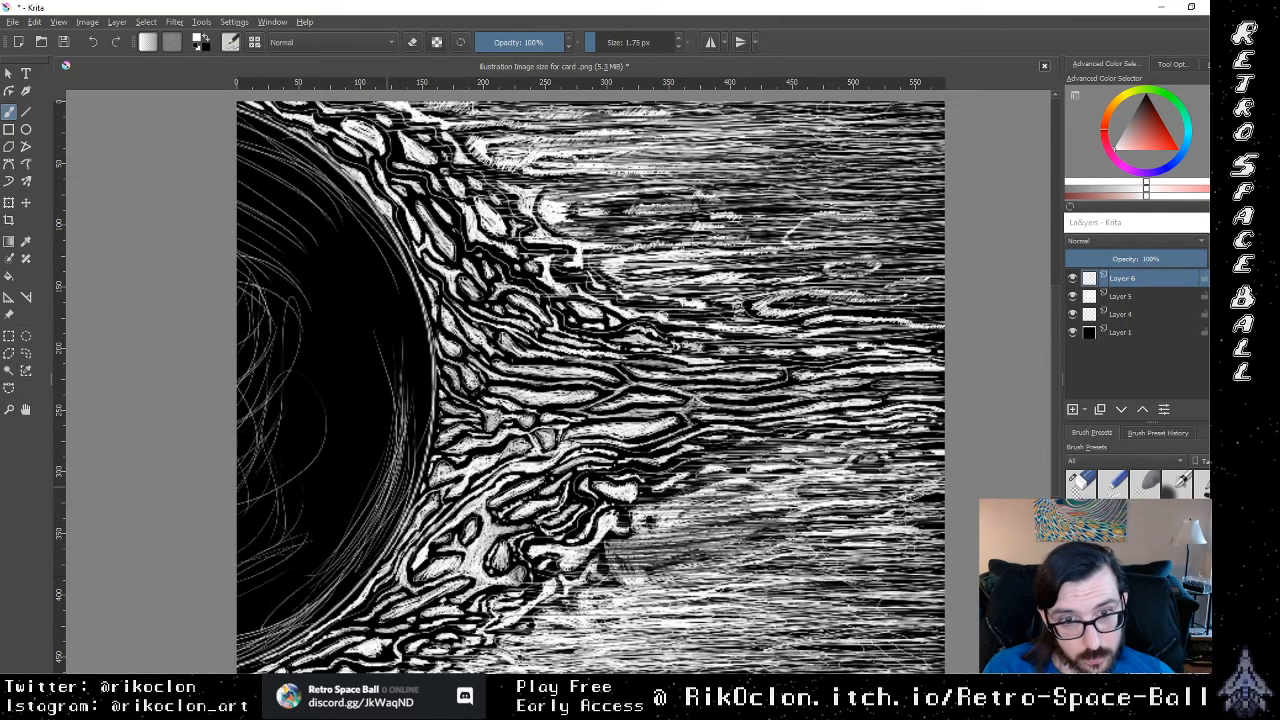
pyautogui.moveTo(326, 618); pyautogui.dragTo(392, 556)
pyautogui.moveTo(332, 596); pyautogui.dragTo(396, 430)
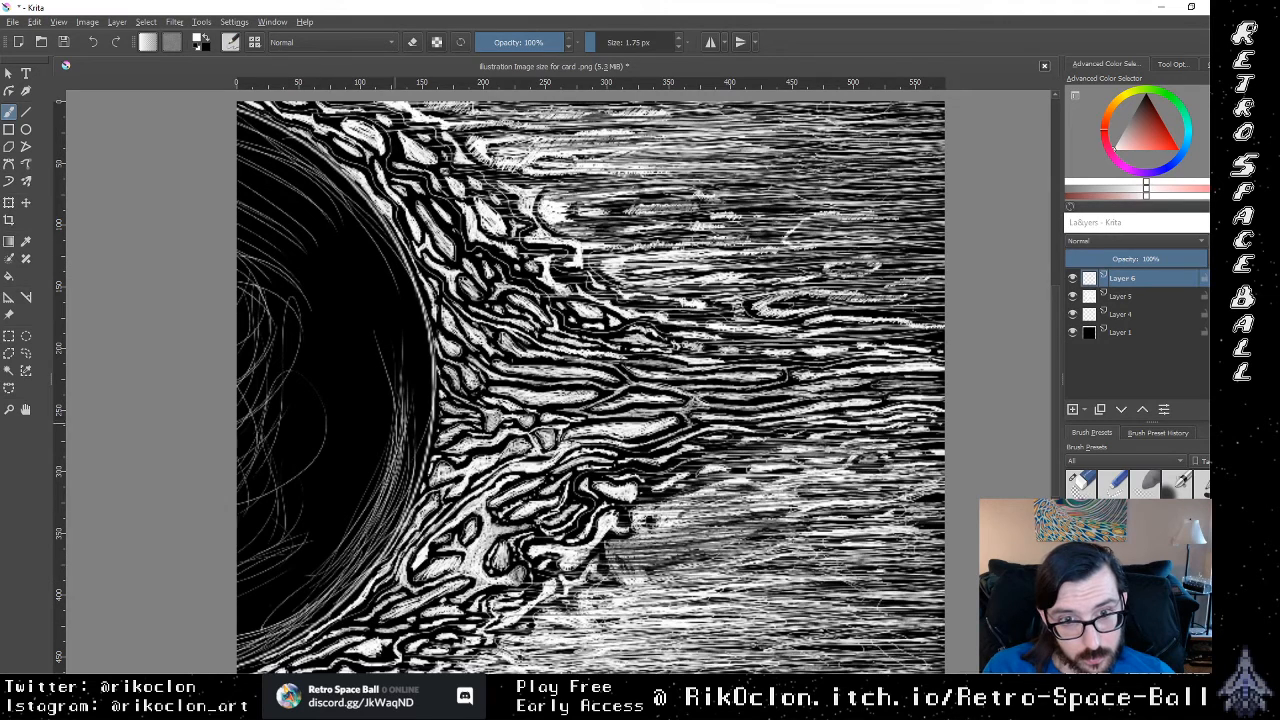
pyautogui.moveTo(366, 532); pyautogui.dragTo(406, 390)
pyautogui.moveTo(386, 502); pyautogui.dragTo(404, 400)
# Step: Add steep curved white strokes along the middle of the sun's flame-side rim
pyautogui.moveTo(408, 468); pyautogui.dragTo(418, 294)
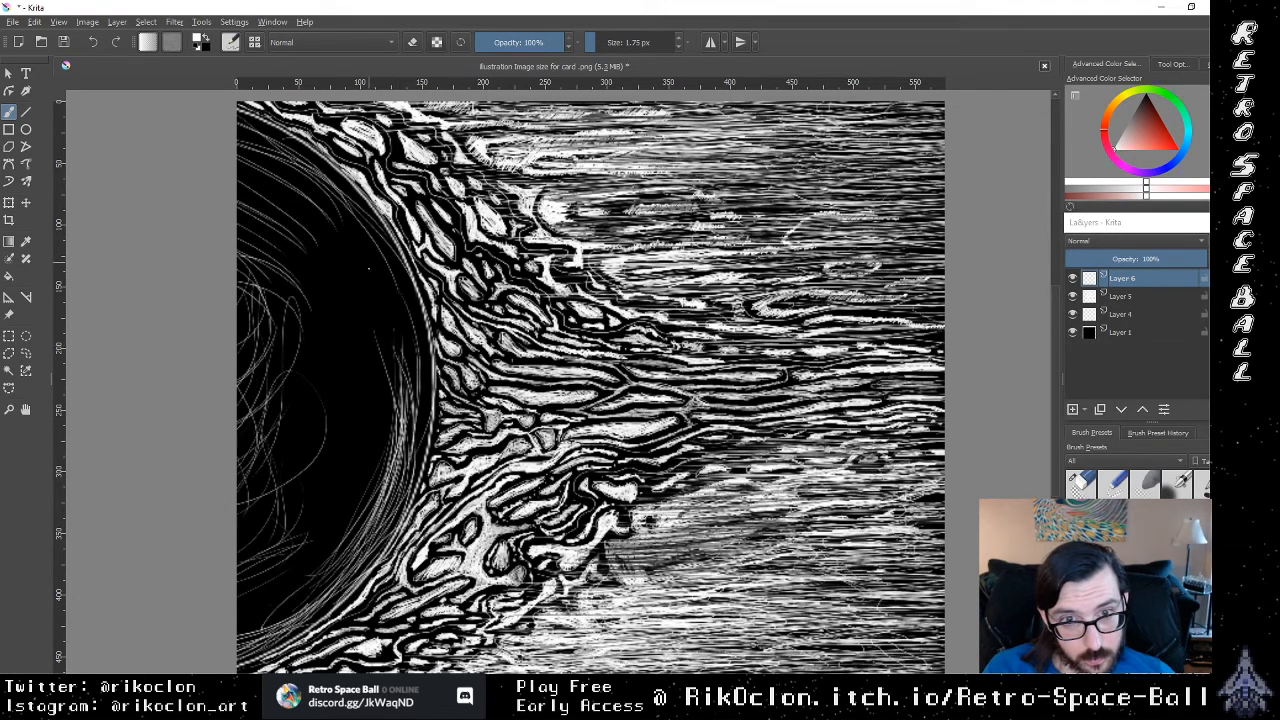
pyautogui.moveTo(370, 392); pyautogui.dragTo(418, 276)
pyautogui.moveTo(410, 484); pyautogui.dragTo(420, 304)
pyautogui.moveTo(398, 408); pyautogui.dragTo(424, 294)
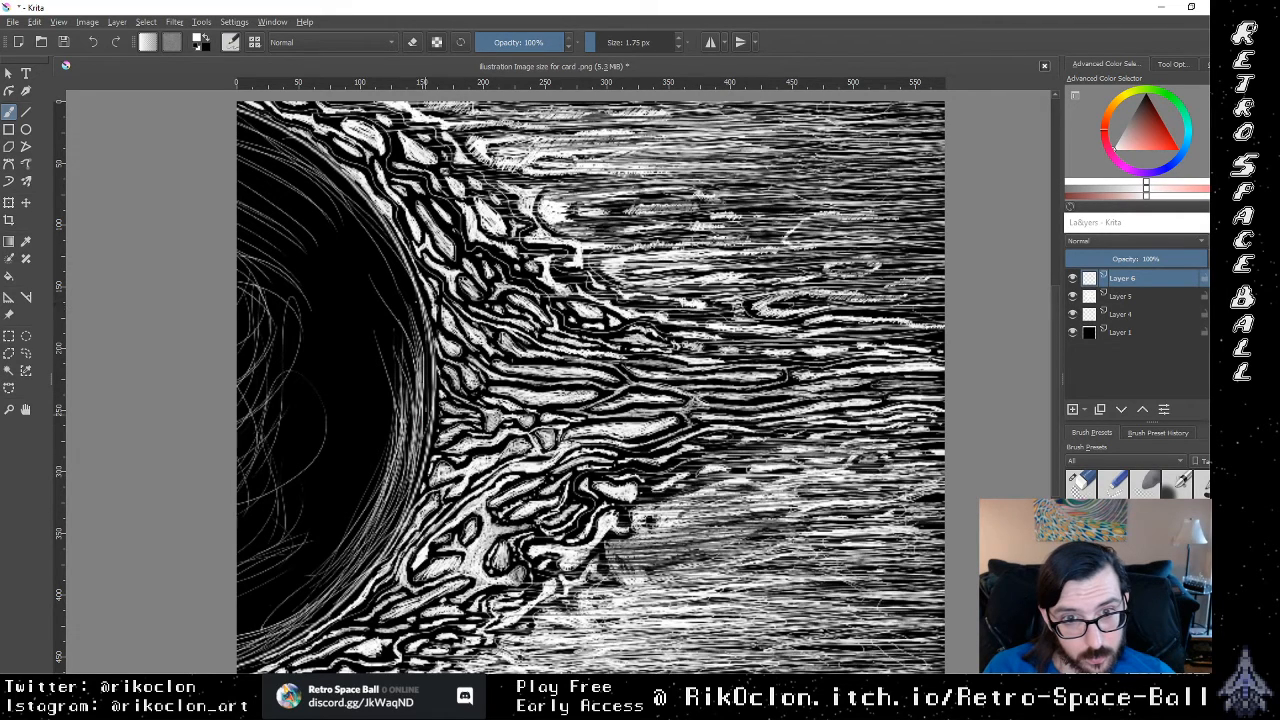
# Step: Extend the curved rim hatching along the sun's upper flame-side edge to join the strokes around its middle
pyautogui.moveTo(428, 394); pyautogui.dragTo(384, 236)
pyautogui.moveTo(412, 344); pyautogui.dragTo(352, 220)
pyautogui.moveTo(410, 318)
pyautogui.mouseDown()
pyautogui.moveTo(366, 244)
pyautogui.moveTo(388, 250)
pyautogui.mouseUp()
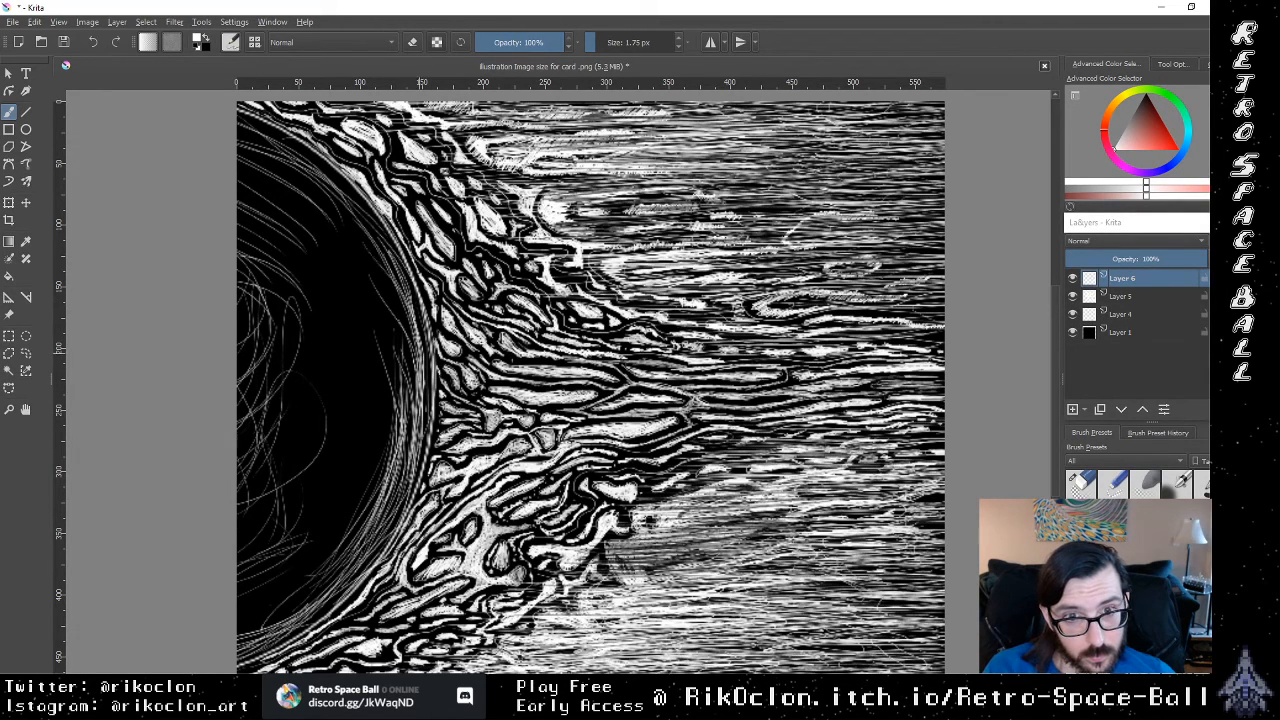
pyautogui.moveTo(436, 390); pyautogui.dragTo(396, 260)
pyautogui.moveTo(421, 444); pyautogui.dragTo(429, 358)
pyautogui.moveTo(368, 278)
pyautogui.mouseDown()
pyautogui.moveTo(392, 498)
pyautogui.moveTo(403, 407)
pyautogui.mouseUp()
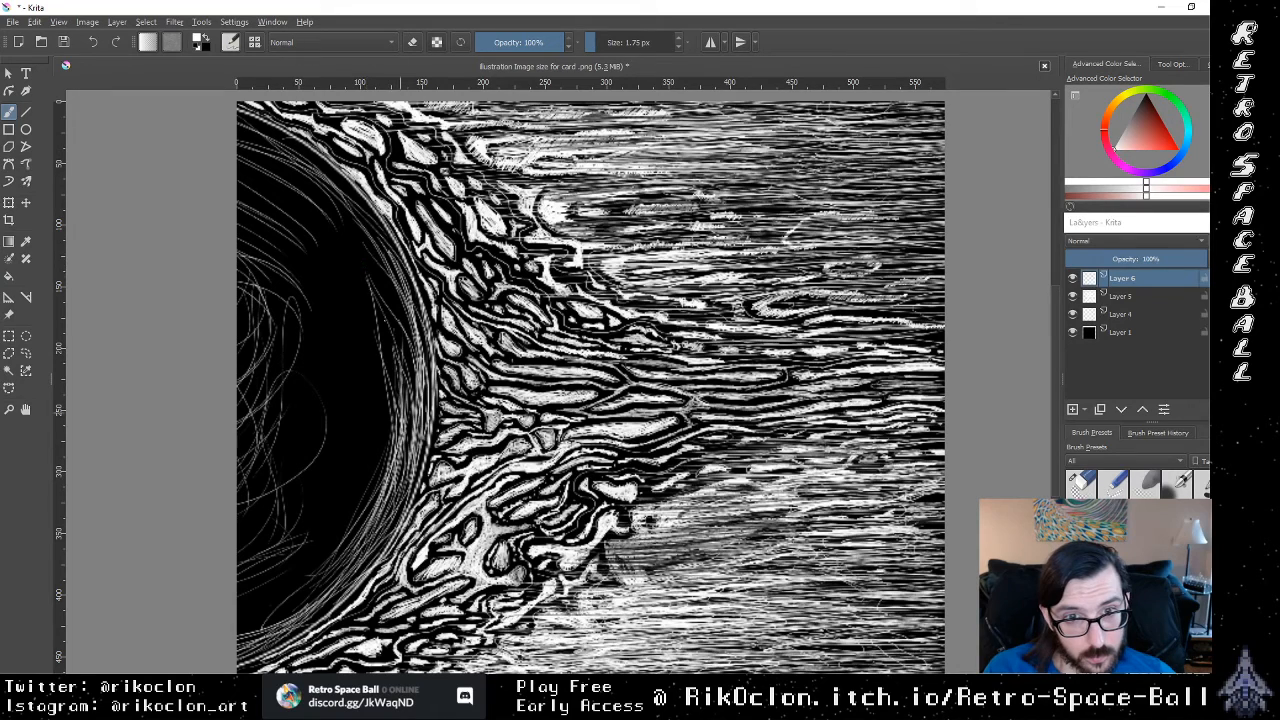
# Step: Fill the dark gap inside the sun's upper rim with overlapping curved white strokes
pyautogui.moveTo(338, 232)
pyautogui.mouseDown()
pyautogui.moveTo(410, 373)
pyautogui.moveTo(406, 343)
pyautogui.mouseUp()
pyautogui.moveTo(330, 196)
pyautogui.mouseDown()
pyautogui.moveTo(402, 342)
pyautogui.moveTo(268, 183)
pyautogui.mouseUp()
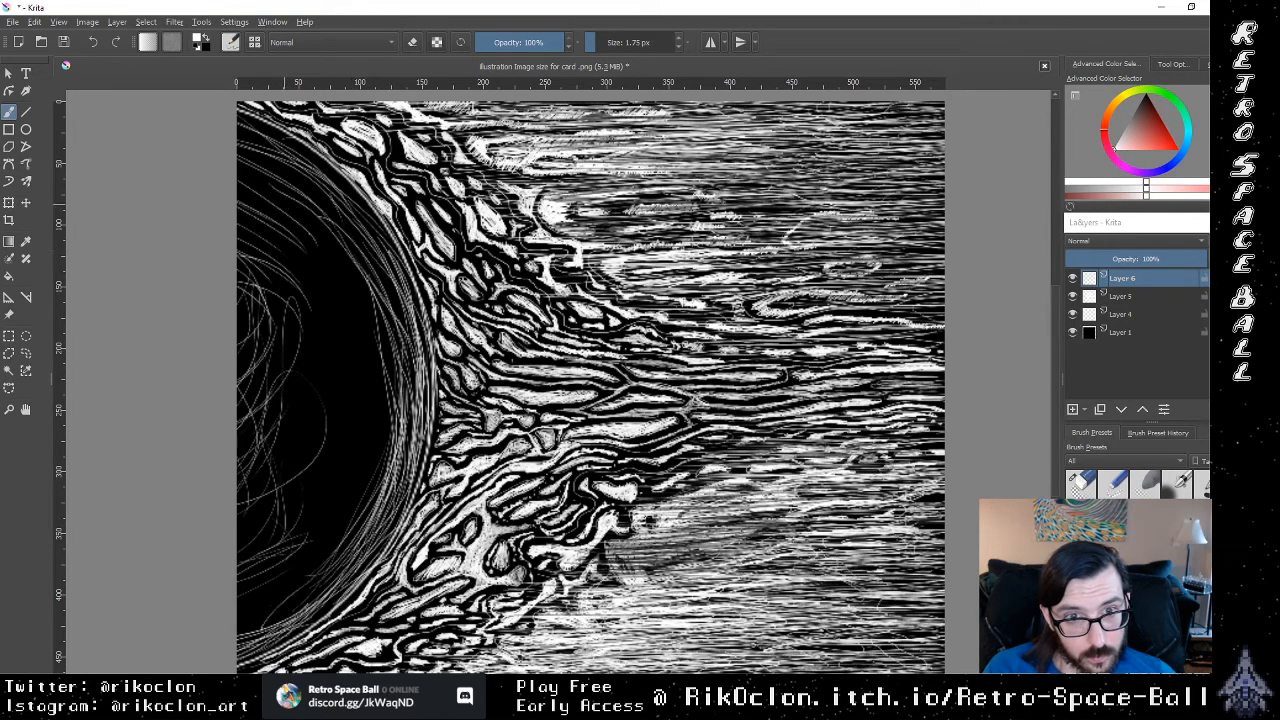
pyautogui.moveTo(364, 302); pyautogui.dragTo(240, 152)
pyautogui.moveTo(268, 195); pyautogui.dragTo(346, 254)
pyautogui.moveTo(348, 264)
pyautogui.mouseDown()
pyautogui.moveTo(272, 207)
pyautogui.moveTo(371, 305)
pyautogui.moveTo(292, 181)
pyautogui.mouseUp()
pyautogui.moveTo(339, 233)
pyautogui.mouseDown()
pyautogui.moveTo(396, 318)
pyautogui.moveTo(343, 219)
pyautogui.mouseUp()
pyautogui.moveTo(345, 221)
pyautogui.mouseDown()
pyautogui.moveTo(398, 322)
pyautogui.moveTo(367, 239)
pyautogui.mouseUp()
pyautogui.moveTo(361, 233)
pyautogui.mouseDown()
pyautogui.moveTo(403, 346)
pyautogui.moveTo(299, 197)
pyautogui.mouseUp()
pyautogui.moveTo(388, 362)
pyautogui.mouseDown()
pyautogui.moveTo(310, 188)
pyautogui.moveTo(258, 164)
pyautogui.mouseUp()
pyautogui.moveTo(340, 234)
pyautogui.mouseDown()
pyautogui.moveTo(254, 144)
pyautogui.moveTo(352, 214)
pyautogui.mouseUp()
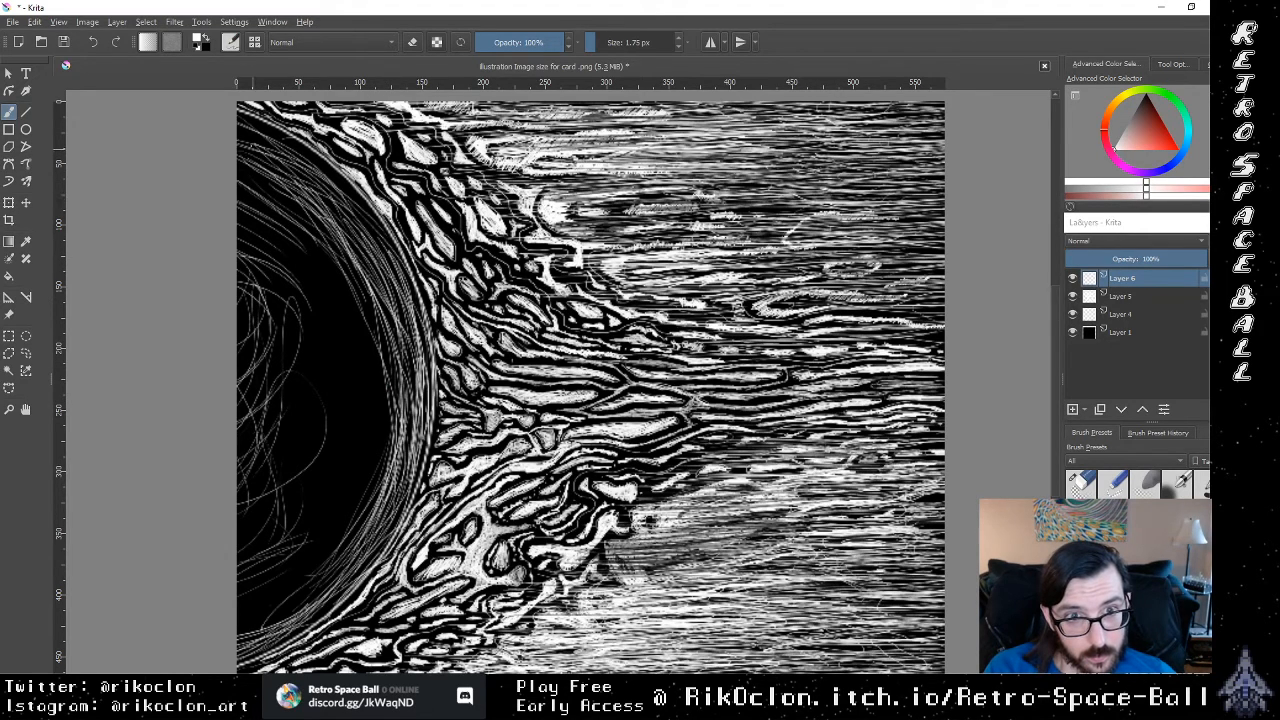
# Step: Add short fine arcs close to the sun's upper outline to tighten the rim shading
pyautogui.moveTo(253, 150); pyautogui.dragTo(334, 189)
pyautogui.moveTo(342, 188)
pyautogui.mouseDown()
pyautogui.moveTo(242, 134)
pyautogui.moveTo(340, 168)
pyautogui.mouseUp()
pyautogui.moveTo(317, 163)
pyautogui.mouseDown()
pyautogui.moveTo(254, 126)
pyautogui.moveTo(346, 190)
pyautogui.moveTo(322, 138)
pyautogui.mouseUp()
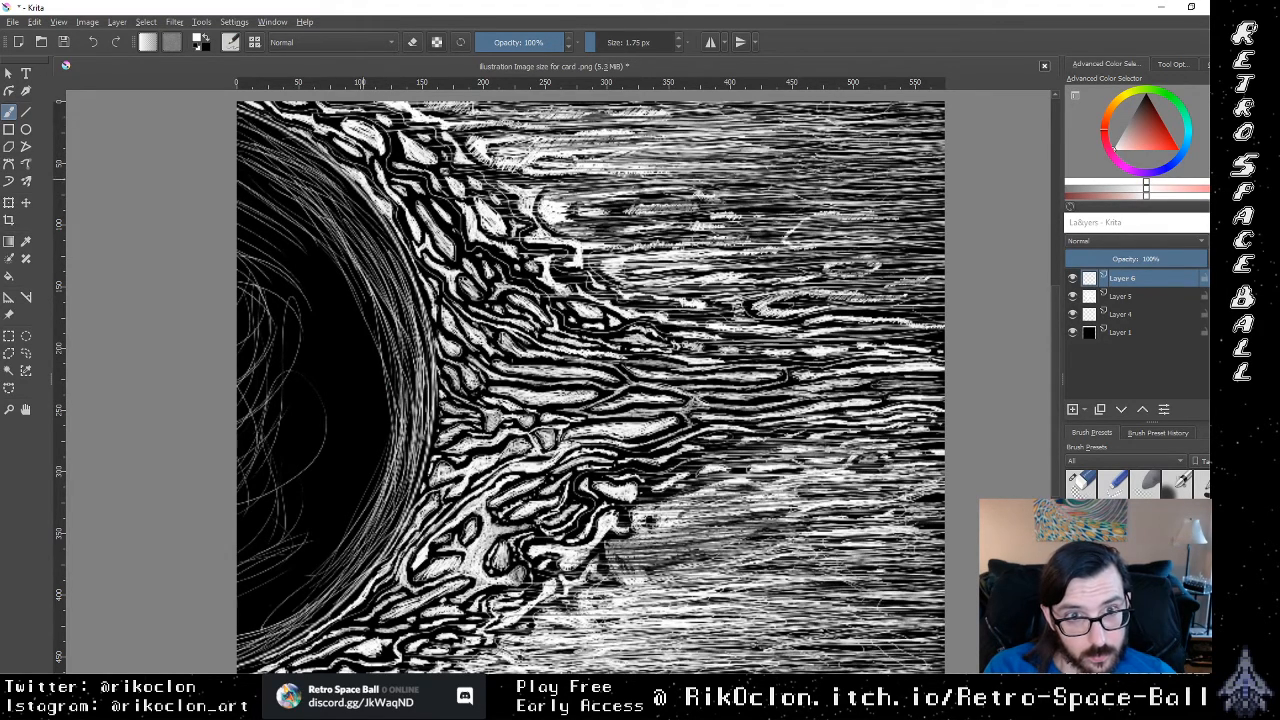
pyautogui.moveTo(402, 272); pyautogui.dragTo(368, 206)
pyautogui.moveTo(410, 336); pyautogui.dragTo(338, 196)
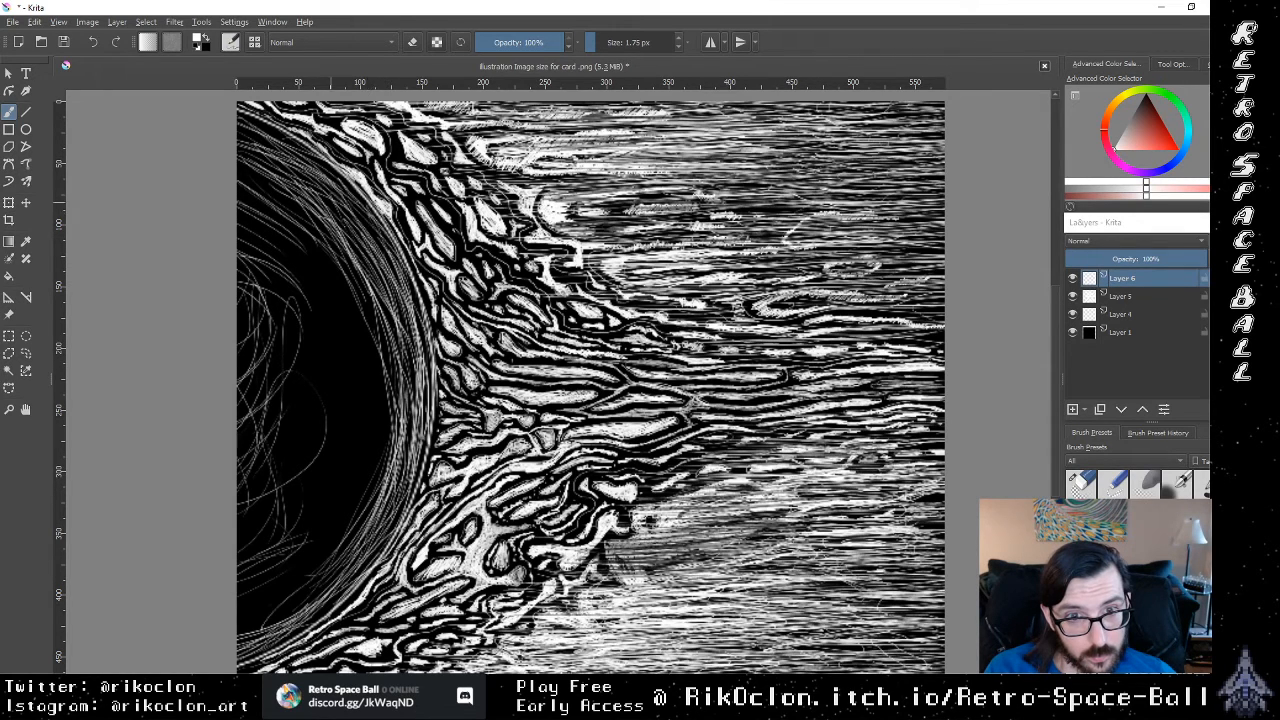
# Step: Draw a band of curved white strokes inside the existing rim shading, sweeping down to the sun's lower part
pyautogui.moveTo(346, 244); pyautogui.dragTo(389, 468)
pyautogui.moveTo(394, 410); pyautogui.dragTo(350, 536)
pyautogui.moveTo(364, 466); pyautogui.dragTo(320, 556)
pyautogui.moveTo(372, 492); pyautogui.dragTo(286, 618)
pyautogui.moveTo(356, 488); pyautogui.dragTo(246, 616)
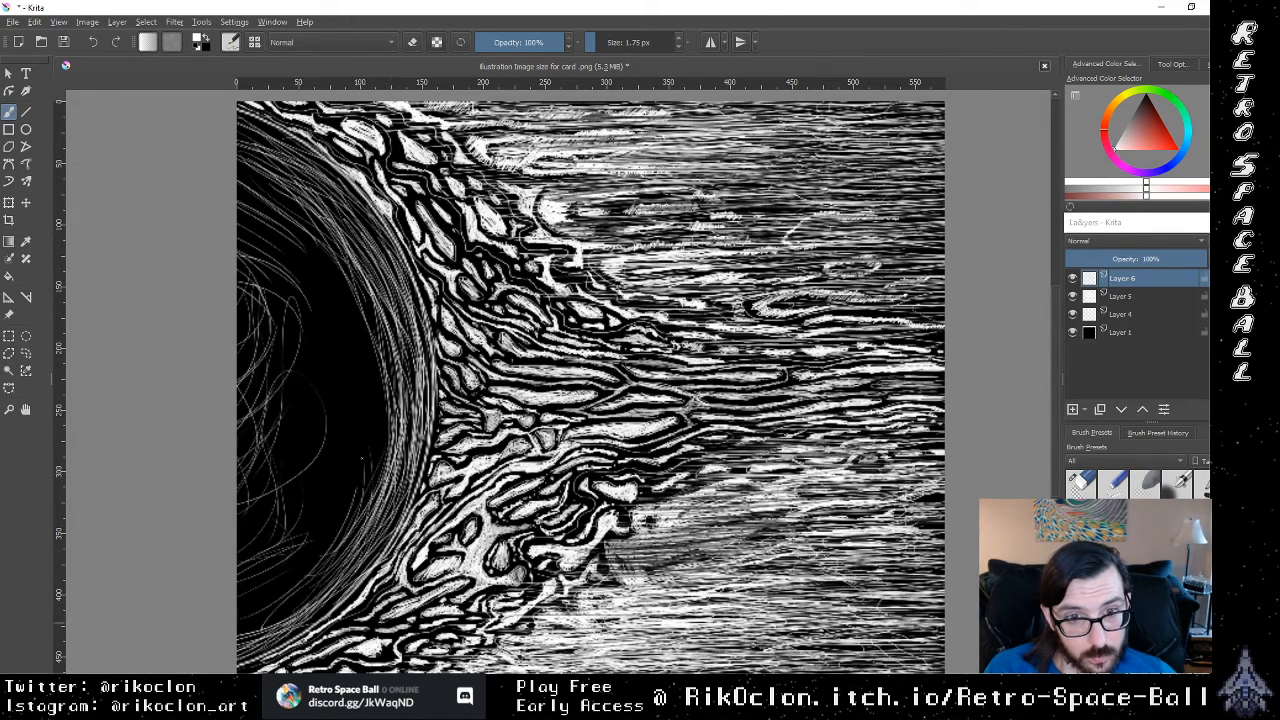
pyautogui.moveTo(362, 430); pyautogui.dragTo(322, 554)
pyautogui.moveTo(346, 488); pyautogui.dragTo(246, 602)
pyautogui.moveTo(364, 428); pyautogui.dragTo(344, 522)
pyautogui.moveTo(342, 526); pyautogui.dragTo(266, 606)
# Step: Widen the lower rim shading toward the sun's centre with long overlapping white arcs
pyautogui.moveTo(371, 398); pyautogui.dragTo(325, 529)
pyautogui.moveTo(352, 485); pyautogui.dragTo(285, 587)
pyautogui.moveTo(379, 367)
pyautogui.mouseDown()
pyautogui.moveTo(281, 585)
pyautogui.moveTo(305, 563)
pyautogui.mouseUp()
pyautogui.moveTo(367, 471); pyautogui.dragTo(345, 521)
pyautogui.moveTo(383, 381); pyautogui.dragTo(349, 487)
pyautogui.moveTo(383, 429); pyautogui.dragTo(341, 549)
pyautogui.moveTo(387, 337); pyautogui.dragTo(335, 521)
pyautogui.moveTo(375, 371); pyautogui.dragTo(329, 507)
pyautogui.moveTo(375, 305); pyautogui.dragTo(269, 555)
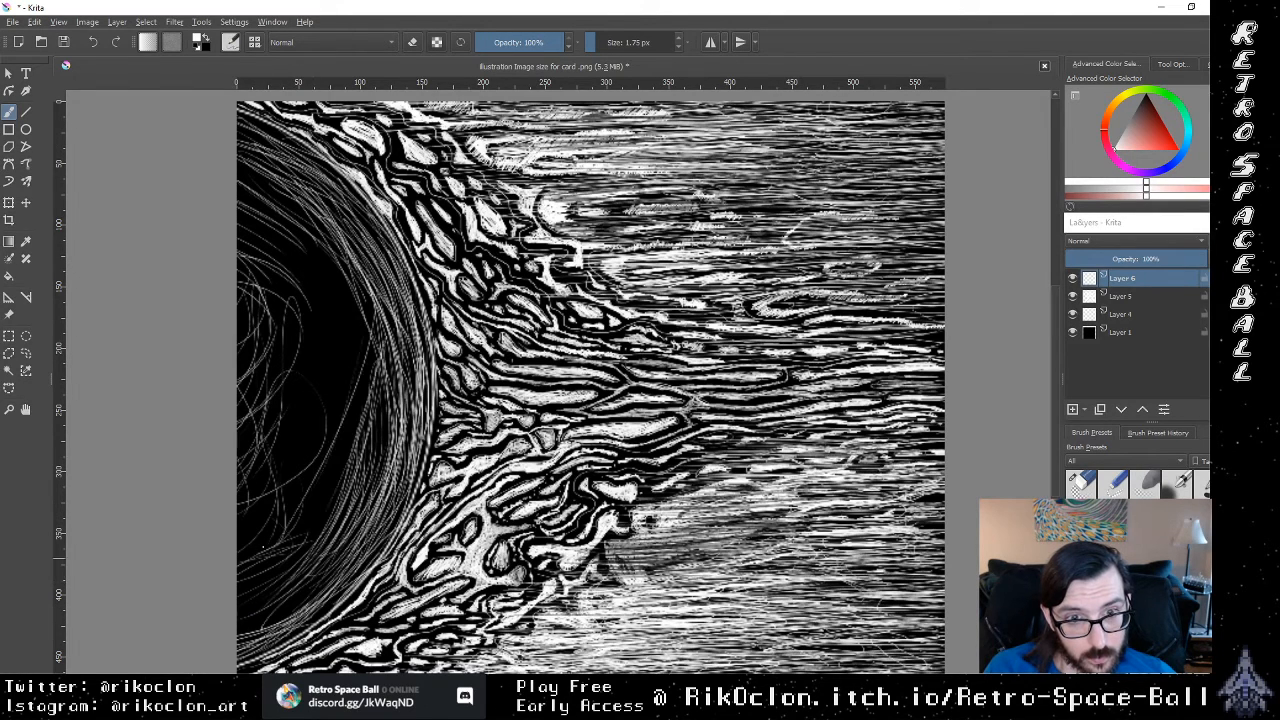
# Step: Hatch the sun's lower interior with diagonal curved strokes running from the rim toward the canvas edge
pyautogui.moveTo(363, 441); pyautogui.dragTo(279, 539)
pyautogui.moveTo(387, 429); pyautogui.dragTo(303, 547)
pyautogui.moveTo(369, 483); pyautogui.dragTo(251, 569)
pyautogui.moveTo(301, 577); pyautogui.dragTo(237, 609)
pyautogui.moveTo(343, 533)
pyautogui.mouseDown()
pyautogui.moveTo(265, 601)
pyautogui.moveTo(275, 593)
pyautogui.mouseUp()
pyautogui.moveTo(319, 549); pyautogui.dragTo(241, 583)
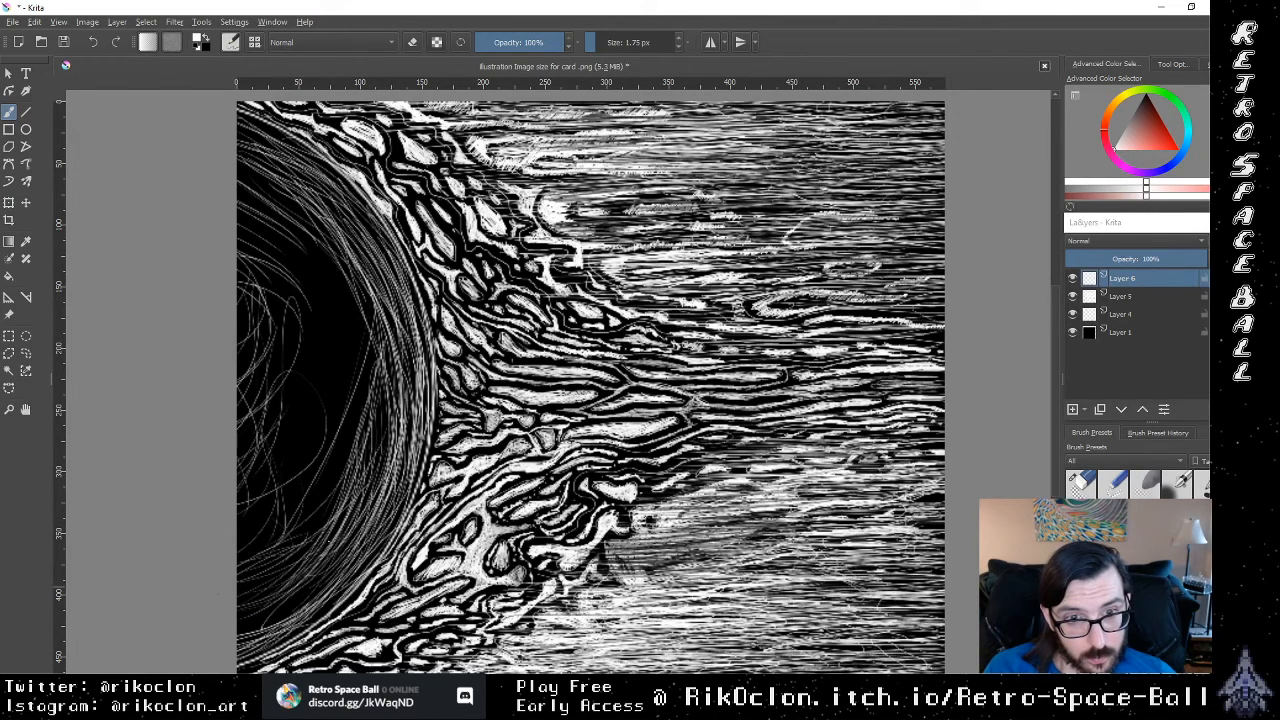
# Step: Draw long, progressively flatter white curves from the flame-side rim across the sun's lower half and centre
pyautogui.moveTo(377, 489); pyautogui.dragTo(241, 587)
pyautogui.moveTo(351, 465)
pyautogui.mouseDown()
pyautogui.moveTo(239, 581)
pyautogui.moveTo(237, 543)
pyautogui.mouseUp()
pyautogui.moveTo(383, 427)
pyautogui.mouseDown()
pyautogui.moveTo(237, 541)
pyautogui.moveTo(239, 519)
pyautogui.mouseUp()
pyautogui.moveTo(351, 439); pyautogui.dragTo(245, 499)
pyautogui.moveTo(317, 435); pyautogui.dragTo(238, 473)
pyautogui.moveTo(347, 417); pyautogui.dragTo(238, 461)
pyautogui.moveTo(357, 403)
pyautogui.mouseDown()
pyautogui.moveTo(237, 475)
pyautogui.moveTo(264, 421)
pyautogui.mouseUp()
pyautogui.moveTo(387, 387); pyautogui.dragTo(238, 407)
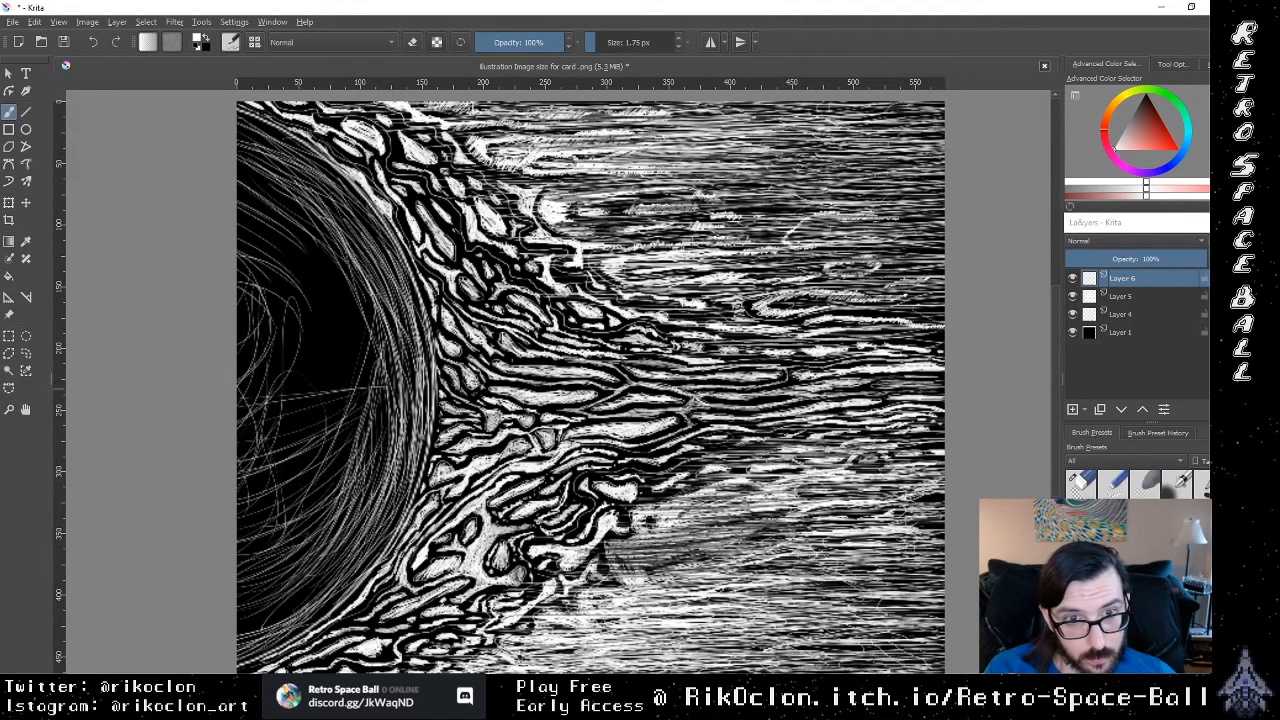
# Step: Draw nearly horizontal thin white lines across the black centre of the sun
pyautogui.moveTo(360, 375); pyautogui.dragTo(248, 378)
pyautogui.moveTo(380, 354); pyautogui.dragTo(236, 350)
pyautogui.moveTo(400, 330); pyautogui.dragTo(272, 352)
pyautogui.moveTo(384, 334)
pyautogui.mouseDown()
pyautogui.moveTo(274, 324)
pyautogui.moveTo(236, 296)
pyautogui.mouseUp()
pyautogui.moveTo(388, 338)
pyautogui.mouseDown()
pyautogui.moveTo(236, 280)
pyautogui.moveTo(368, 332)
pyautogui.mouseUp()
# Step: Draw long diagonal white curves from the canvas edge through the sun's upper half to the flame-side rim
pyautogui.moveTo(240, 248); pyautogui.dragTo(382, 322)
pyautogui.moveTo(236, 244)
pyautogui.mouseDown()
pyautogui.moveTo(356, 324)
pyautogui.moveTo(380, 312)
pyautogui.mouseUp()
pyautogui.moveTo(236, 198)
pyautogui.mouseDown()
pyautogui.moveTo(338, 296)
pyautogui.moveTo(360, 294)
pyautogui.mouseUp()
pyautogui.moveTo(236, 187); pyautogui.dragTo(344, 293)
pyautogui.moveTo(237, 171); pyautogui.dragTo(379, 283)
pyautogui.moveTo(256, 171)
pyautogui.mouseDown()
pyautogui.moveTo(325, 217)
pyautogui.moveTo(381, 283)
pyautogui.mouseUp()
pyautogui.moveTo(240, 161); pyautogui.dragTo(371, 275)
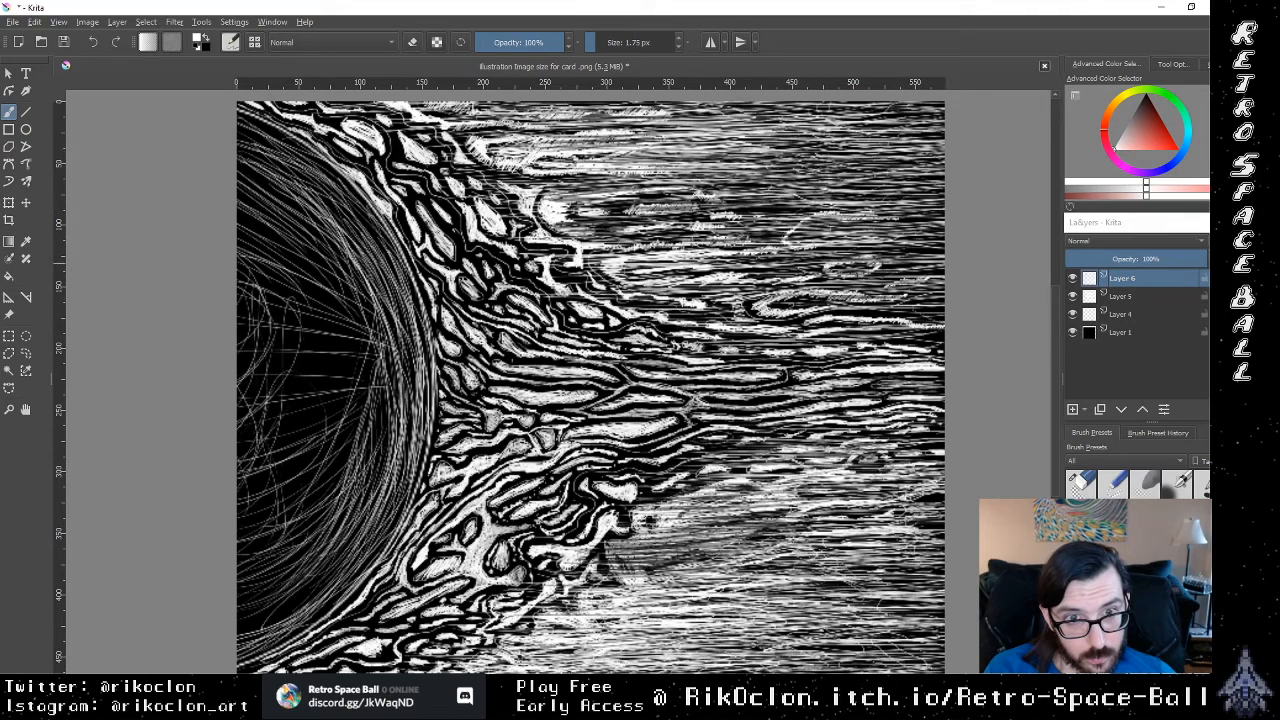
# Step: Fill the sun's dark centre with shallow white lines converging on the middle of the flame-side rim
pyautogui.moveTo(238, 252); pyautogui.dragTo(364, 288)
pyautogui.moveTo(250, 282); pyautogui.dragTo(376, 308)
pyautogui.moveTo(248, 314); pyautogui.dragTo(376, 344)
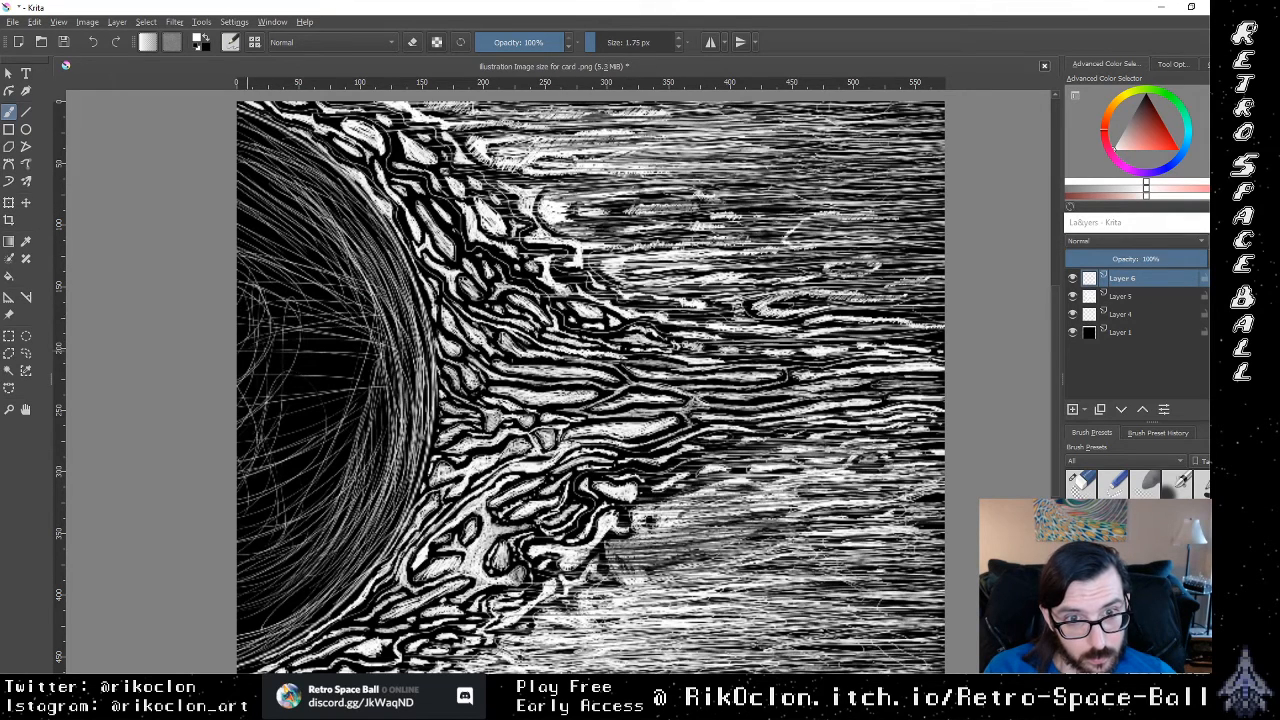
pyautogui.moveTo(257, 352); pyautogui.dragTo(407, 339)
pyautogui.moveTo(255, 372)
pyautogui.mouseDown()
pyautogui.moveTo(385, 346)
pyautogui.moveTo(378, 358)
pyautogui.mouseUp()
pyautogui.moveTo(288, 380); pyautogui.dragTo(405, 342)
pyautogui.moveTo(241, 379); pyautogui.dragTo(370, 351)
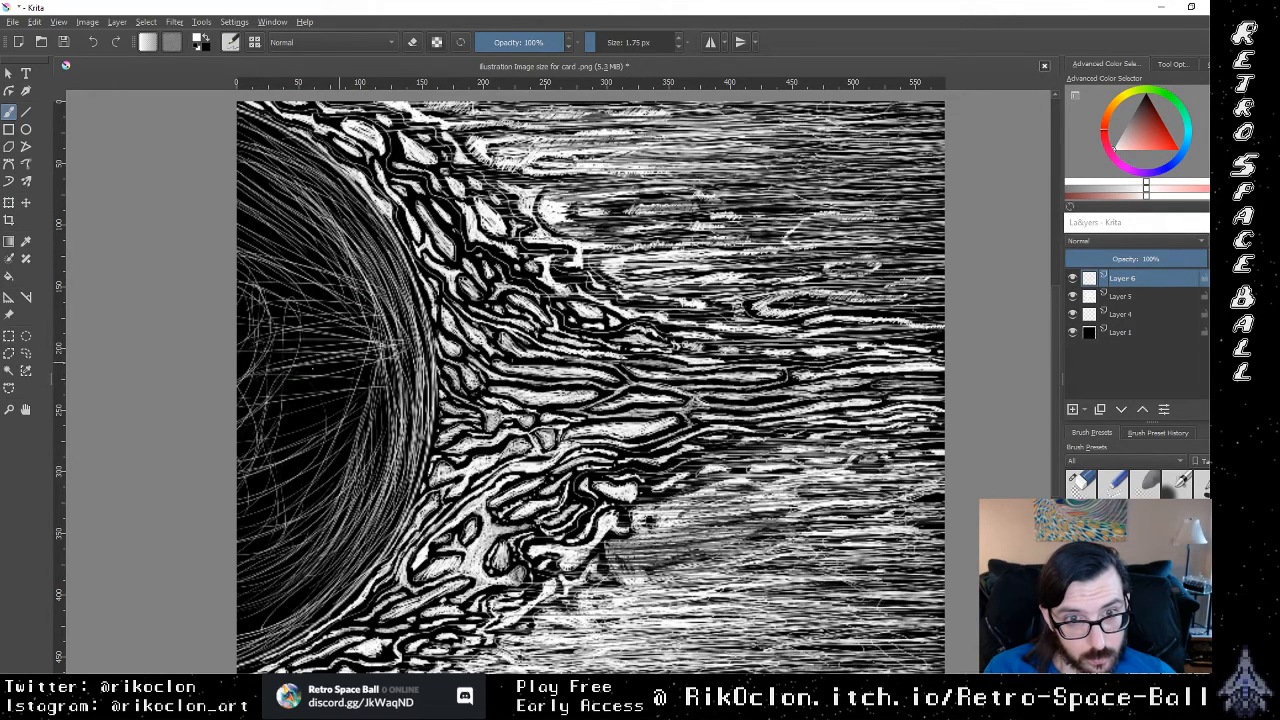
# Step: Hatch the area just below the sun's centre with thin, gently rising strokes toward the flame-side rim
pyautogui.moveTo(310, 387); pyautogui.dragTo(400, 371)
pyautogui.moveTo(257, 391); pyautogui.dragTo(405, 377)
pyautogui.moveTo(264, 415); pyautogui.dragTo(398, 392)
pyautogui.moveTo(284, 415)
pyautogui.mouseDown()
pyautogui.moveTo(405, 391)
pyautogui.moveTo(393, 407)
pyautogui.mouseUp()
pyautogui.moveTo(288, 429)
pyautogui.mouseDown()
pyautogui.moveTo(413, 401)
pyautogui.moveTo(391, 385)
pyautogui.mouseUp()
pyautogui.moveTo(296, 405); pyautogui.dragTo(397, 377)
pyautogui.moveTo(280, 441); pyautogui.dragTo(399, 399)
pyautogui.moveTo(279, 443)
pyautogui.mouseDown()
pyautogui.moveTo(411, 407)
pyautogui.moveTo(379, 403)
pyautogui.mouseUp()
pyautogui.moveTo(281, 461); pyautogui.dragTo(373, 413)
pyautogui.moveTo(254, 461); pyautogui.dragTo(365, 418)
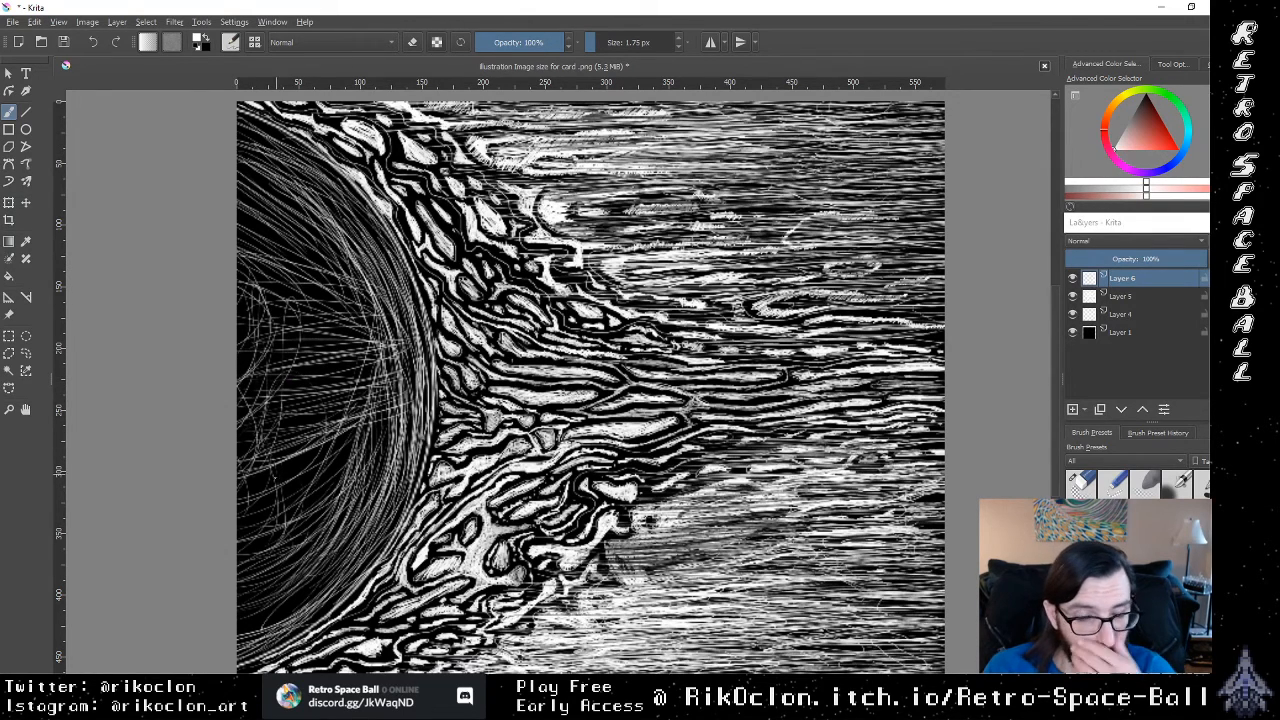
# Step: Fill the sun's lower interior with diagonal white strokes rising from the canvas edge toward the rim
pyautogui.moveTo(275, 480); pyautogui.dragTo(373, 427)
pyautogui.moveTo(260, 481); pyautogui.dragTo(375, 439)
pyautogui.moveTo(243, 503); pyautogui.dragTo(373, 433)
pyautogui.moveTo(237, 499)
pyautogui.mouseDown()
pyautogui.moveTo(361, 425)
pyautogui.moveTo(343, 449)
pyautogui.mouseUp()
pyautogui.moveTo(259, 507); pyautogui.dragTo(345, 457)
pyautogui.moveTo(249, 531)
pyautogui.mouseDown()
pyautogui.moveTo(349, 467)
pyautogui.moveTo(343, 479)
pyautogui.mouseUp()
pyautogui.moveTo(245, 543); pyautogui.dragTo(343, 483)
pyautogui.moveTo(247, 566); pyautogui.dragTo(361, 483)
pyautogui.moveTo(263, 559); pyautogui.dragTo(349, 483)
pyautogui.moveTo(241, 565); pyautogui.dragTo(367, 445)
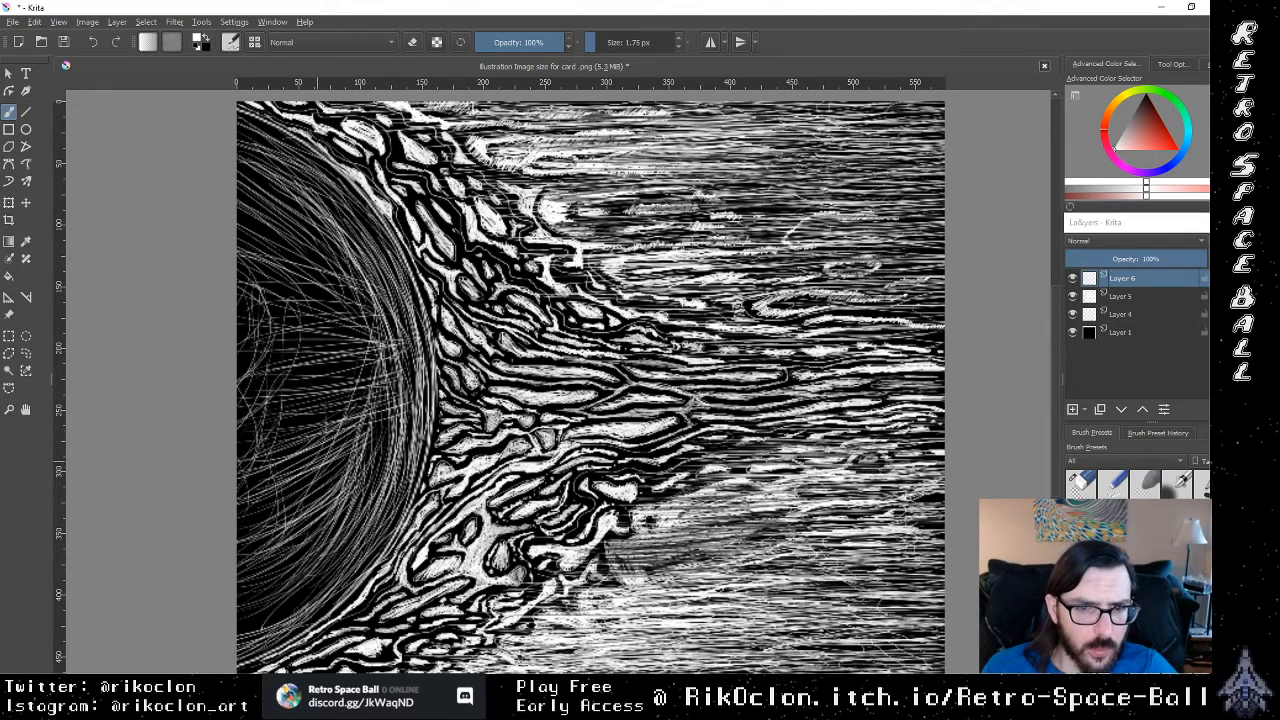
# Step: Layer more long diagonal strokes over the sun's lower half to brighten the shading near the flame-side rim
pyautogui.moveTo(239, 543); pyautogui.dragTo(371, 435)
pyautogui.moveTo(241, 531); pyautogui.dragTo(355, 451)
pyautogui.moveTo(273, 519); pyautogui.dragTo(395, 407)
pyautogui.moveTo(357, 453); pyautogui.dragTo(383, 413)
pyautogui.moveTo(309, 485); pyautogui.dragTo(389, 411)
pyautogui.moveTo(257, 501); pyautogui.dragTo(387, 415)
pyautogui.moveTo(241, 519); pyautogui.dragTo(385, 421)
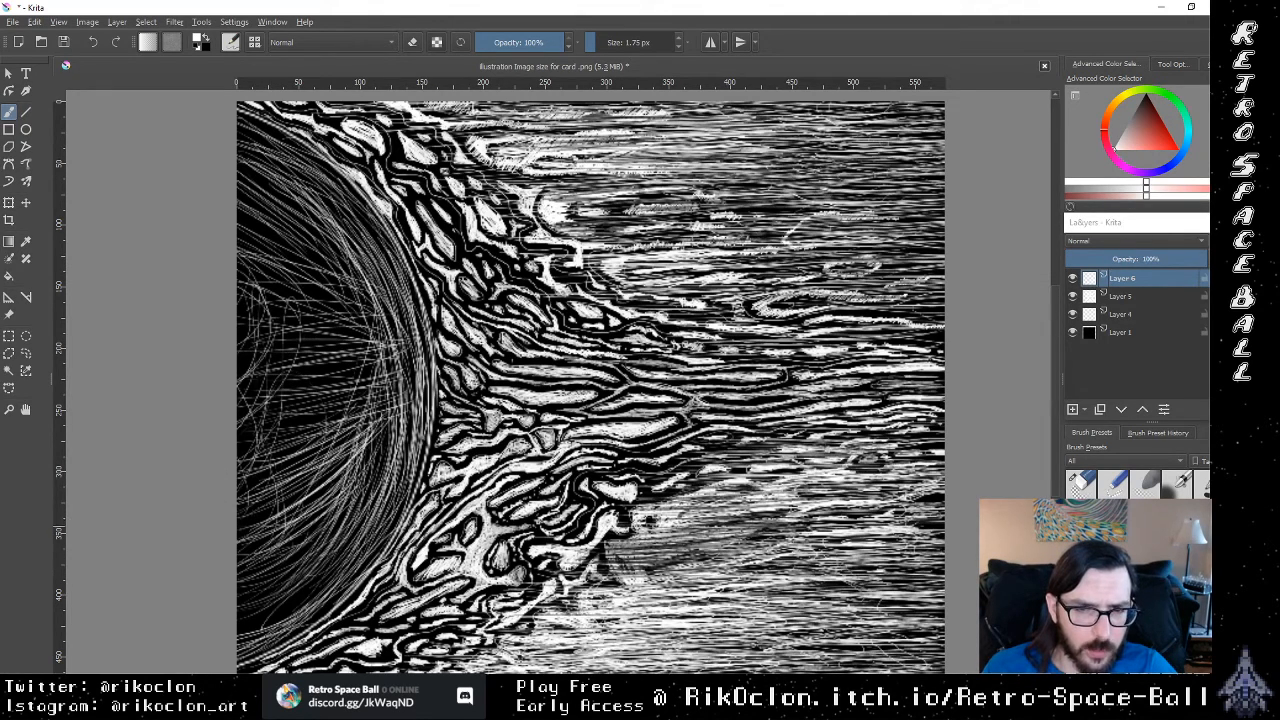
# Step: Add thin white strokes just below the sun's centre, rising gently from the canvas edge toward the flame-side rim
pyautogui.moveTo(256, 456); pyautogui.dragTo(370, 412)
pyautogui.moveTo(236, 448); pyautogui.dragTo(366, 408)
pyautogui.moveTo(262, 430); pyautogui.dragTo(388, 396)
pyautogui.moveTo(282, 410); pyautogui.dragTo(384, 388)
pyautogui.moveTo(268, 384); pyautogui.dragTo(376, 376)
pyautogui.moveTo(248, 380); pyautogui.dragTo(388, 378)
pyautogui.moveTo(236, 392); pyautogui.dragTo(346, 356)
# Step: Hatch the sun's centre with nearly horizontal white lines running from the canvas edge toward the flame-side rim
pyautogui.moveTo(238, 366)
pyautogui.mouseDown()
pyautogui.moveTo(366, 350)
pyautogui.moveTo(336, 338)
pyautogui.mouseUp()
pyautogui.moveTo(240, 364); pyautogui.dragTo(378, 344)
pyautogui.moveTo(256, 362)
pyautogui.mouseDown()
pyautogui.moveTo(332, 352)
pyautogui.moveTo(382, 368)
pyautogui.mouseUp()
pyautogui.moveTo(268, 368); pyautogui.dragTo(364, 358)
pyautogui.moveTo(236, 342); pyautogui.dragTo(352, 330)
pyautogui.moveTo(236, 334)
pyautogui.mouseDown()
pyautogui.moveTo(352, 324)
pyautogui.moveTo(334, 326)
pyautogui.mouseUp()
pyautogui.moveTo(236, 324); pyautogui.dragTo(362, 312)
pyautogui.moveTo(236, 288)
pyautogui.mouseDown()
pyautogui.moveTo(380, 274)
pyautogui.moveTo(328, 292)
pyautogui.mouseUp()
pyautogui.moveTo(236, 312)
pyautogui.mouseDown()
pyautogui.moveTo(358, 294)
pyautogui.moveTo(346, 314)
pyautogui.mouseUp()
pyautogui.moveTo(236, 297); pyautogui.dragTo(366, 304)
# Step: Hatch the area above the sun's centre with white strokes sloping gently down toward the flame-side rim
pyautogui.moveTo(236, 271)
pyautogui.mouseDown()
pyautogui.moveTo(340, 285)
pyautogui.moveTo(332, 275)
pyautogui.mouseUp()
pyautogui.moveTo(236, 251); pyautogui.dragTo(354, 277)
pyautogui.moveTo(240, 239)
pyautogui.mouseDown()
pyautogui.moveTo(348, 261)
pyautogui.moveTo(330, 262)
pyautogui.mouseUp()
pyautogui.moveTo(236, 224)
pyautogui.mouseDown()
pyautogui.moveTo(338, 254)
pyautogui.moveTo(320, 250)
pyautogui.mouseUp()
pyautogui.moveTo(236, 194)
pyautogui.mouseDown()
pyautogui.moveTo(330, 220)
pyautogui.moveTo(300, 218)
pyautogui.mouseUp()
pyautogui.moveTo(236, 196); pyautogui.dragTo(312, 226)
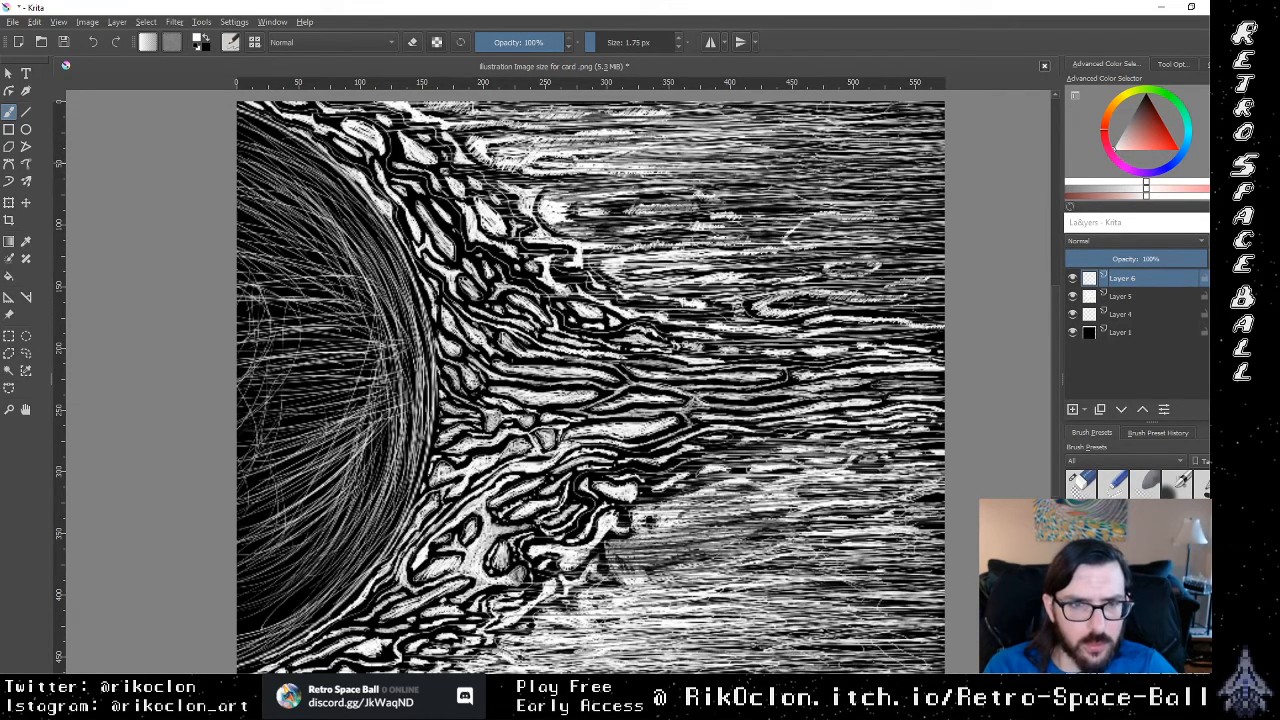
# Step: Add downward-sloping white strokes across the sun's upper interior, starting at the canvas edge
pyautogui.moveTo(238, 142); pyautogui.dragTo(346, 188)
pyautogui.moveTo(236, 139); pyautogui.dragTo(339, 187)
pyautogui.moveTo(240, 131); pyautogui.dragTo(339, 183)
pyautogui.moveTo(262, 168); pyautogui.dragTo(370, 236)
pyautogui.moveTo(238, 202); pyautogui.dragTo(362, 234)
pyautogui.moveTo(236, 226)
pyautogui.mouseDown()
pyautogui.moveTo(348, 256)
pyautogui.moveTo(352, 242)
pyautogui.mouseUp()
pyautogui.moveTo(244, 250)
pyautogui.mouseDown()
pyautogui.moveTo(356, 264)
pyautogui.moveTo(350, 254)
pyautogui.mouseUp()
# Step: Fill the dark gaps in the sun's upper interior with short, nearly level white strokes from the canvas edge
pyautogui.moveTo(236, 222)
pyautogui.mouseDown()
pyautogui.moveTo(330, 244)
pyautogui.moveTo(328, 204)
pyautogui.mouseUp()
pyautogui.moveTo(236, 196); pyautogui.dragTo(308, 202)
pyautogui.moveTo(250, 208); pyautogui.dragTo(340, 210)
pyautogui.moveTo(236, 211); pyautogui.dragTo(318, 219)
pyautogui.moveTo(236, 213); pyautogui.dragTo(338, 213)
pyautogui.moveTo(236, 172); pyautogui.dragTo(322, 183)
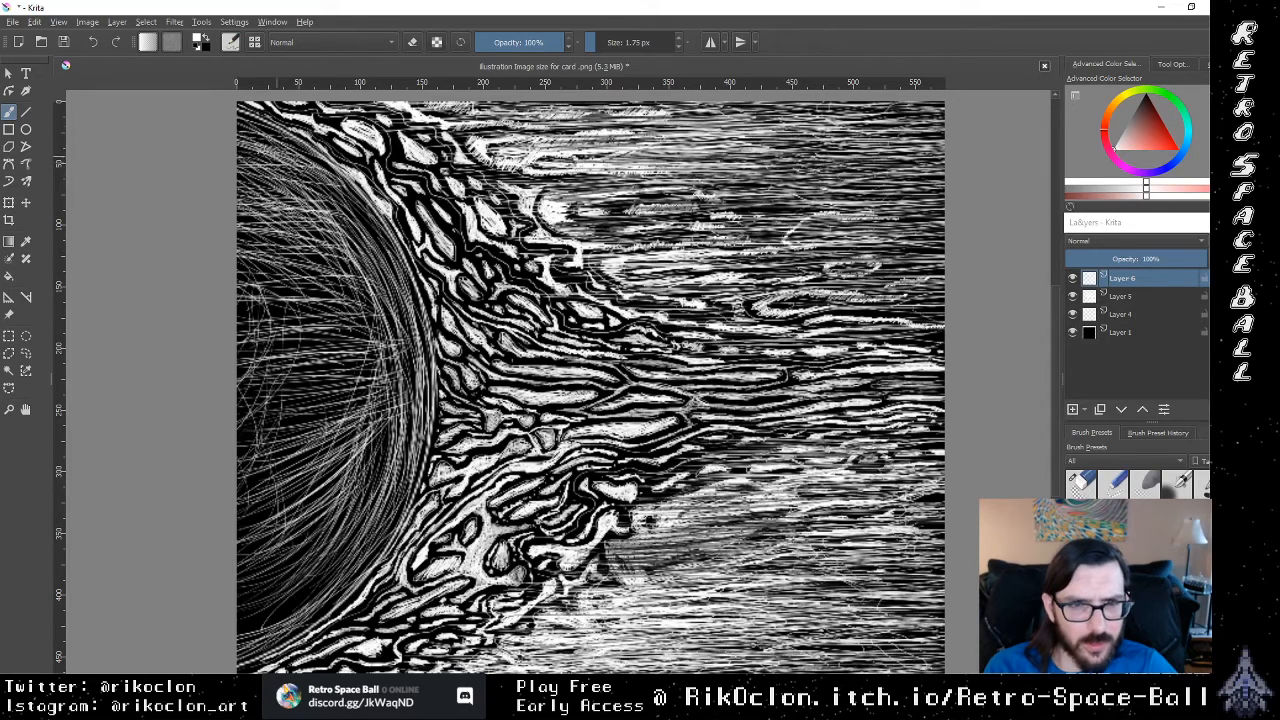
# Step: Draw steeper white strokes descending along the inside of the sun's upper flame-side rim
pyautogui.moveTo(313, 158); pyautogui.dragTo(368, 238)
pyautogui.moveTo(288, 186); pyautogui.dragTo(392, 251)
pyautogui.moveTo(310, 194); pyautogui.dragTo(384, 254)
pyautogui.moveTo(316, 206)
pyautogui.mouseDown()
pyautogui.moveTo(382, 276)
pyautogui.moveTo(358, 384)
pyautogui.mouseUp()
# Step: Fill the dark lower corner of the sun with diagonal white strokes rising toward the rim
pyautogui.moveTo(261, 504); pyautogui.dragTo(308, 452)
pyautogui.moveTo(238, 572)
pyautogui.mouseDown()
pyautogui.moveTo(298, 520)
pyautogui.moveTo(326, 534)
pyautogui.mouseUp()
pyautogui.moveTo(256, 616); pyautogui.dragTo(332, 564)
pyautogui.moveTo(236, 640); pyautogui.dragTo(320, 578)
pyautogui.moveTo(238, 646)
pyautogui.mouseDown()
pyautogui.moveTo(336, 576)
pyautogui.moveTo(286, 604)
pyautogui.mouseUp()
pyautogui.moveTo(242, 620); pyautogui.dragTo(326, 572)
pyautogui.moveTo(238, 652); pyautogui.dragTo(306, 612)
pyautogui.moveTo(236, 652)
pyautogui.mouseDown()
pyautogui.moveTo(340, 582)
pyautogui.moveTo(302, 630)
pyautogui.mouseUp()
pyautogui.moveTo(236, 656)
pyautogui.mouseDown()
pyautogui.moveTo(352, 564)
pyautogui.moveTo(320, 586)
pyautogui.mouseUp()
pyautogui.moveTo(236, 628)
pyautogui.mouseDown()
pyautogui.moveTo(346, 552)
pyautogui.moveTo(364, 490)
pyautogui.mouseUp()
pyautogui.moveTo(272, 584); pyautogui.dragTo(374, 448)
pyautogui.moveTo(256, 568); pyautogui.dragTo(324, 508)
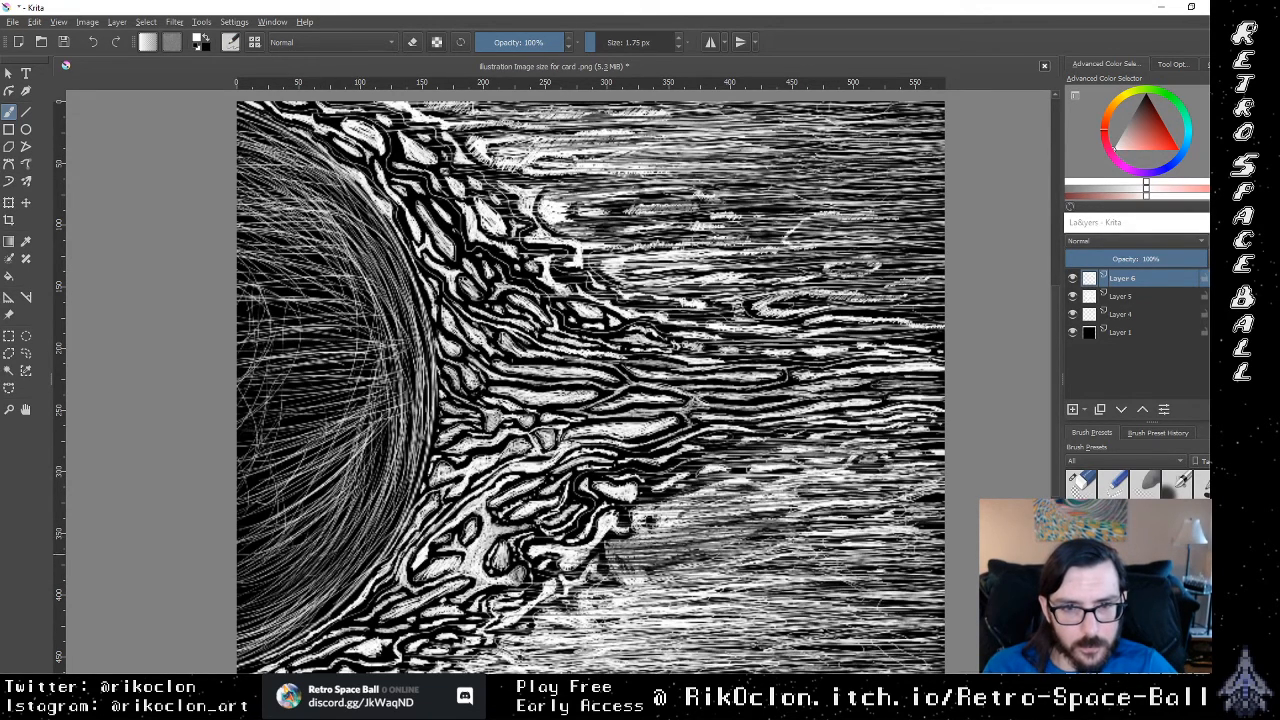
# Step: Layer rising white strokes from the sun's lower interior up to the middle of the flame-side rim
pyautogui.moveTo(236, 540); pyautogui.dragTo(342, 442)
pyautogui.moveTo(278, 496); pyautogui.dragTo(362, 380)
pyautogui.moveTo(248, 476)
pyautogui.mouseDown()
pyautogui.moveTo(364, 394)
pyautogui.moveTo(362, 416)
pyautogui.mouseUp()
pyautogui.moveTo(236, 448)
pyautogui.mouseDown()
pyautogui.moveTo(366, 386)
pyautogui.moveTo(298, 400)
pyautogui.mouseUp()
pyautogui.moveTo(298, 402); pyautogui.dragTo(372, 380)
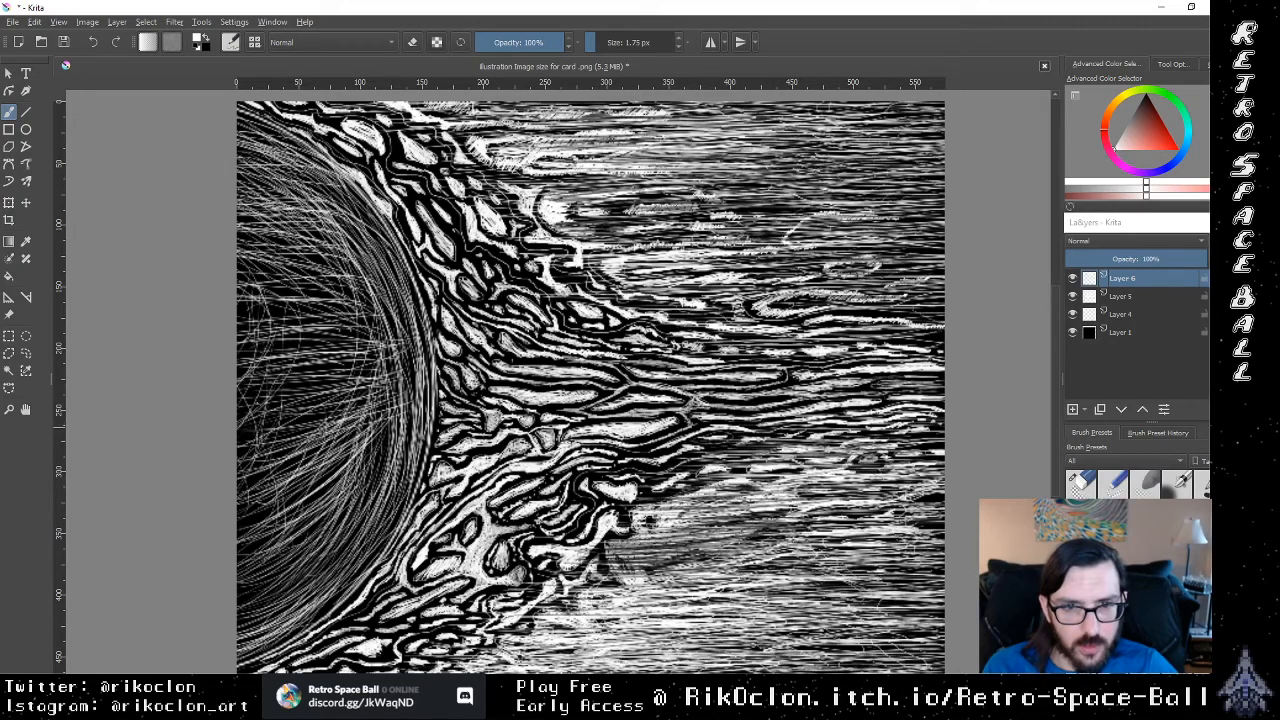
# Step: Layer a fan of long, shallow white lines over the sun's centre, converging toward the flame-side rim
pyautogui.moveTo(258, 404); pyautogui.dragTo(392, 384)
pyautogui.moveTo(236, 440)
pyautogui.mouseDown()
pyautogui.moveTo(380, 402)
pyautogui.moveTo(364, 402)
pyautogui.mouseUp()
pyautogui.moveTo(236, 426); pyautogui.dragTo(370, 400)
pyautogui.moveTo(260, 402)
pyautogui.mouseDown()
pyautogui.moveTo(380, 392)
pyautogui.moveTo(368, 378)
pyautogui.mouseUp()
pyautogui.moveTo(238, 378)
pyautogui.mouseDown()
pyautogui.moveTo(380, 370)
pyautogui.moveTo(382, 356)
pyautogui.mouseUp()
pyautogui.moveTo(236, 347)
pyautogui.mouseDown()
pyautogui.moveTo(370, 366)
pyautogui.moveTo(376, 353)
pyautogui.mouseUp()
pyautogui.moveTo(236, 318)
pyautogui.mouseDown()
pyautogui.moveTo(378, 349)
pyautogui.moveTo(366, 334)
pyautogui.mouseUp()
pyautogui.moveTo(246, 300); pyautogui.dragTo(362, 328)
pyautogui.moveTo(236, 284); pyautogui.dragTo(354, 340)
pyautogui.moveTo(238, 276)
pyautogui.mouseDown()
pyautogui.moveTo(374, 322)
pyautogui.moveTo(336, 324)
pyautogui.mouseUp()
# Step: Cross-hatch the area above and around the sun's centre with shallow white strokes rising toward the rim
pyautogui.moveTo(258, 244); pyautogui.dragTo(348, 282)
pyautogui.moveTo(236, 276); pyautogui.dragTo(358, 254)
pyautogui.moveTo(268, 272); pyautogui.dragTo(348, 246)
pyautogui.moveTo(260, 266); pyautogui.dragTo(340, 244)
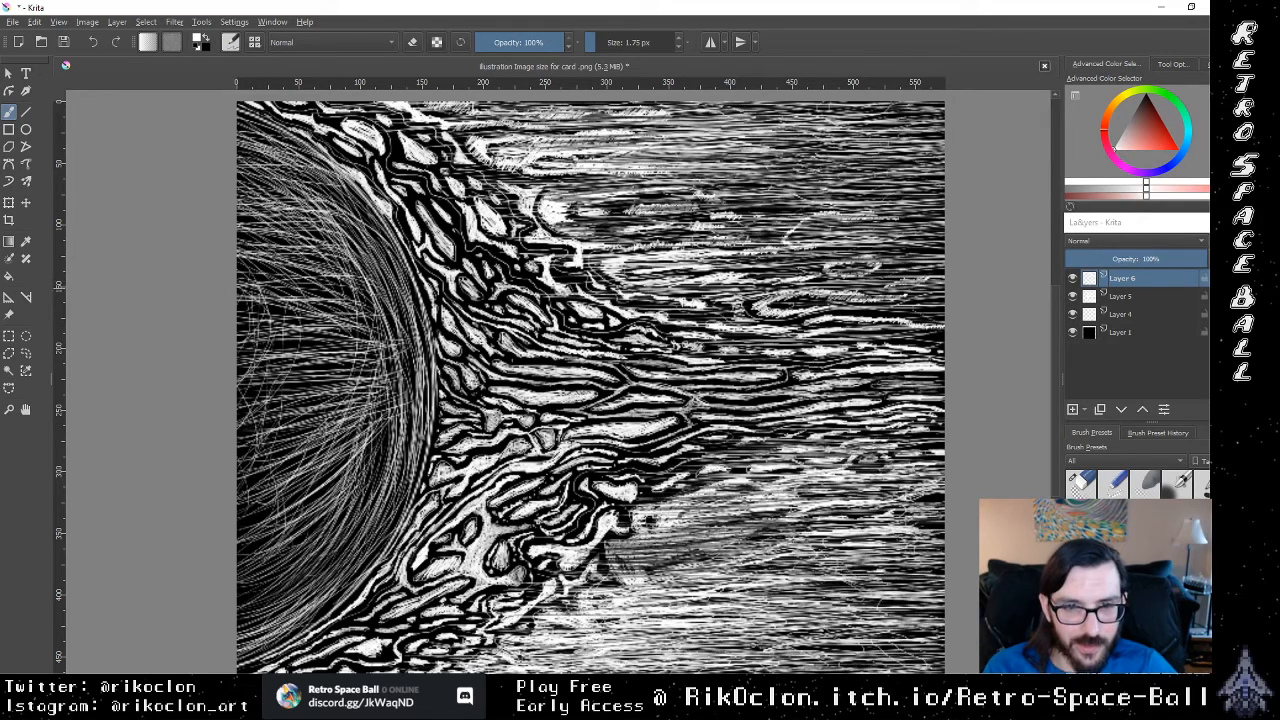
pyautogui.moveTo(236, 302); pyautogui.dragTo(370, 288)
pyautogui.moveTo(296, 322); pyautogui.dragTo(372, 300)
pyautogui.moveTo(252, 352); pyautogui.dragTo(394, 338)
# Step: Add white strokes sloping down to the middle of the flame-side rim, working upward from the sun's centre
pyautogui.moveTo(274, 370)
pyautogui.mouseDown()
pyautogui.moveTo(406, 360)
pyautogui.moveTo(416, 371)
pyautogui.mouseUp()
pyautogui.moveTo(276, 355); pyautogui.dragTo(400, 374)
pyautogui.moveTo(300, 325); pyautogui.dragTo(408, 340)
pyautogui.moveTo(308, 316); pyautogui.dragTo(410, 332)
pyautogui.moveTo(280, 300)
pyautogui.mouseDown()
pyautogui.moveTo(400, 325)
pyautogui.moveTo(410, 343)
pyautogui.mouseUp()
pyautogui.moveTo(282, 277); pyautogui.dragTo(410, 323)
pyautogui.moveTo(292, 256); pyautogui.dragTo(402, 304)
pyautogui.moveTo(296, 240); pyautogui.dragTo(416, 290)
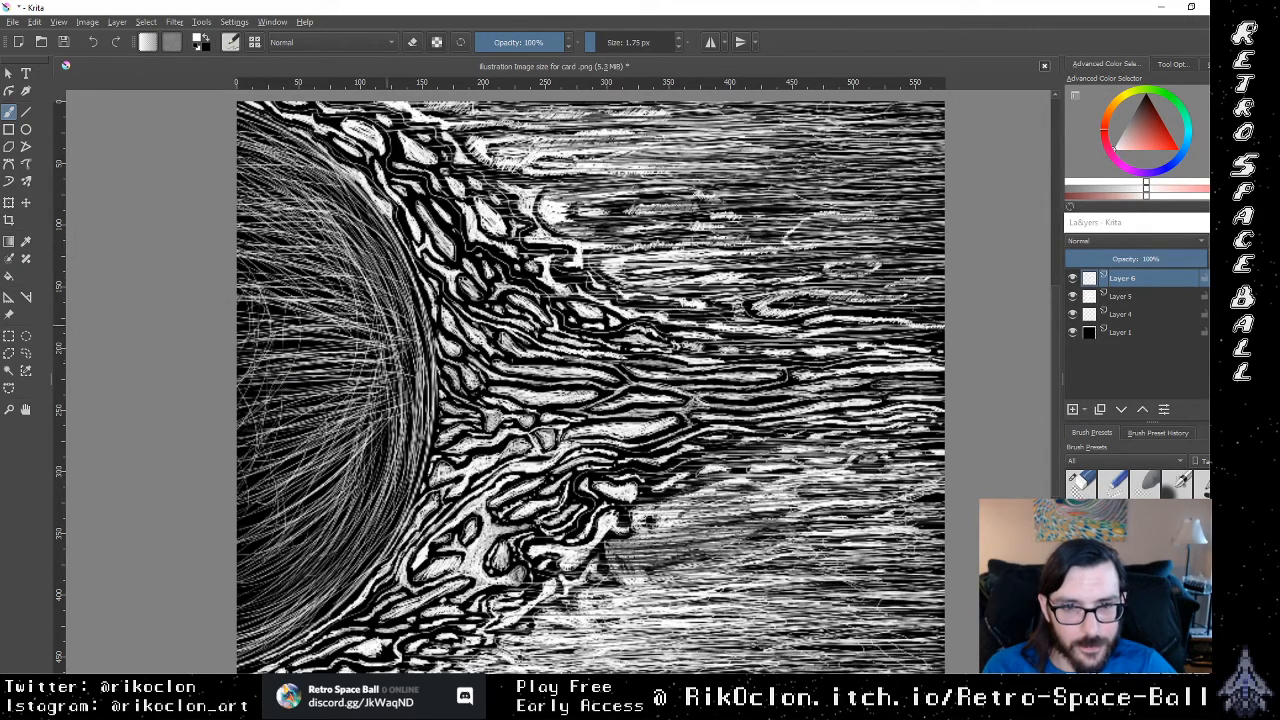
# Step: Add long rising white strokes close to the flame-side rim below the sun's centre
pyautogui.moveTo(282, 417); pyautogui.dragTo(394, 381)
pyautogui.moveTo(284, 447); pyautogui.dragTo(413, 369)
pyautogui.moveTo(348, 429); pyautogui.dragTo(411, 395)
pyautogui.moveTo(300, 473)
pyautogui.mouseDown()
pyautogui.moveTo(400, 405)
pyautogui.moveTo(401, 427)
pyautogui.mouseUp()
pyautogui.moveTo(260, 493)
pyautogui.mouseDown()
pyautogui.moveTo(400, 465)
pyautogui.moveTo(393, 457)
pyautogui.mouseUp()
pyautogui.moveTo(248, 519); pyautogui.dragTo(371, 461)
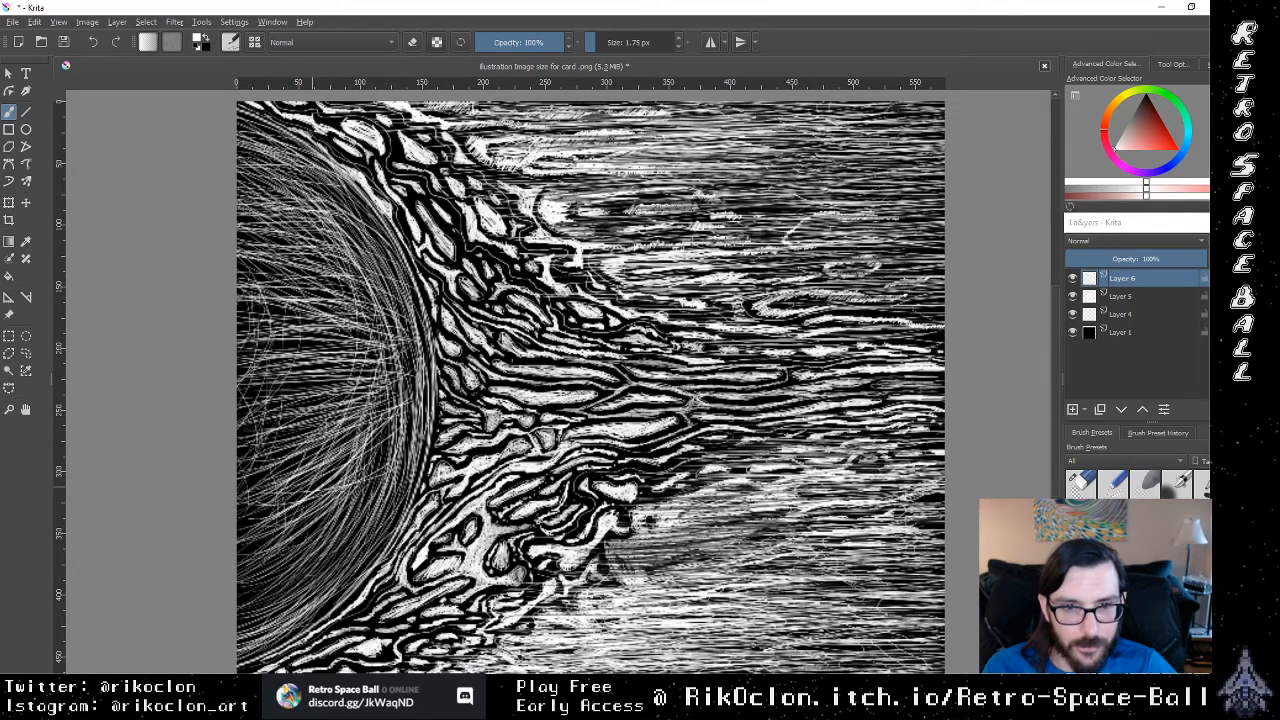
# Step: Thicken the hatching at the bottom of the sun with white strokes rising from the canvas edge
pyautogui.moveTo(240, 549); pyautogui.dragTo(377, 501)
pyautogui.moveTo(237, 571); pyautogui.dragTo(351, 533)
pyautogui.moveTo(237, 611); pyautogui.dragTo(341, 549)
pyautogui.moveTo(237, 635); pyautogui.dragTo(331, 567)
pyautogui.moveTo(257, 577); pyautogui.dragTo(355, 525)
# Step: Fill the lower-middle interior of the sun with rising white strokes, working up toward the centre
pyautogui.moveTo(257, 522)
pyautogui.mouseDown()
pyautogui.moveTo(352, 495)
pyautogui.moveTo(351, 453)
pyautogui.mouseUp()
pyautogui.moveTo(271, 491)
pyautogui.mouseDown()
pyautogui.moveTo(345, 439)
pyautogui.moveTo(351, 449)
pyautogui.mouseUp()
pyautogui.moveTo(238, 483)
pyautogui.mouseDown()
pyautogui.moveTo(327, 449)
pyautogui.moveTo(321, 431)
pyautogui.mouseUp()
pyautogui.moveTo(238, 471); pyautogui.dragTo(311, 445)
pyautogui.moveTo(241, 477); pyautogui.dragTo(333, 451)
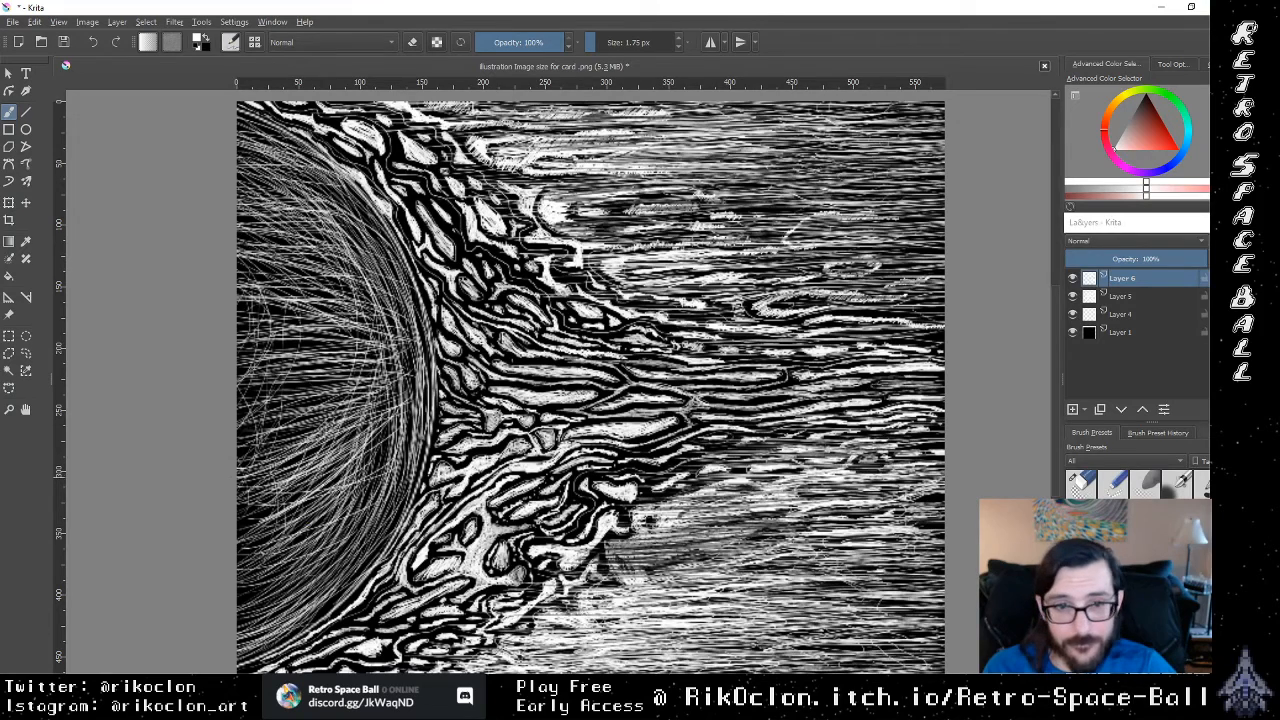
pyautogui.moveTo(238, 450)
pyautogui.mouseDown()
pyautogui.moveTo(366, 429)
pyautogui.moveTo(344, 410)
pyautogui.mouseUp()
pyautogui.moveTo(238, 438)
pyautogui.mouseDown()
pyautogui.moveTo(342, 397)
pyautogui.moveTo(360, 371)
pyautogui.mouseUp()
pyautogui.moveTo(236, 406); pyautogui.dragTo(362, 353)
# Step: Brighten the inside of the sun's lower flame-side rim with dense, steep diagonal white strokes
pyautogui.moveTo(240, 476); pyautogui.dragTo(384, 409)
pyautogui.moveTo(288, 484)
pyautogui.mouseDown()
pyautogui.moveTo(376, 423)
pyautogui.moveTo(394, 436)
pyautogui.mouseUp()
pyautogui.moveTo(337, 487); pyautogui.dragTo(387, 443)
pyautogui.moveTo(325, 523); pyautogui.dragTo(385, 463)
pyautogui.moveTo(309, 527); pyautogui.dragTo(381, 459)
pyautogui.moveTo(281, 559); pyautogui.dragTo(394, 446)
pyautogui.moveTo(263, 567); pyautogui.dragTo(375, 446)
pyautogui.moveTo(301, 491); pyautogui.dragTo(384, 428)
pyautogui.moveTo(327, 501); pyautogui.dragTo(392, 400)
pyautogui.moveTo(364, 466)
pyautogui.mouseDown()
pyautogui.moveTo(394, 390)
pyautogui.moveTo(402, 406)
pyautogui.mouseUp()
pyautogui.moveTo(340, 472)
pyautogui.mouseDown()
pyautogui.moveTo(386, 390)
pyautogui.moveTo(388, 412)
pyautogui.mouseUp()
pyautogui.moveTo(360, 440); pyautogui.dragTo(396, 384)
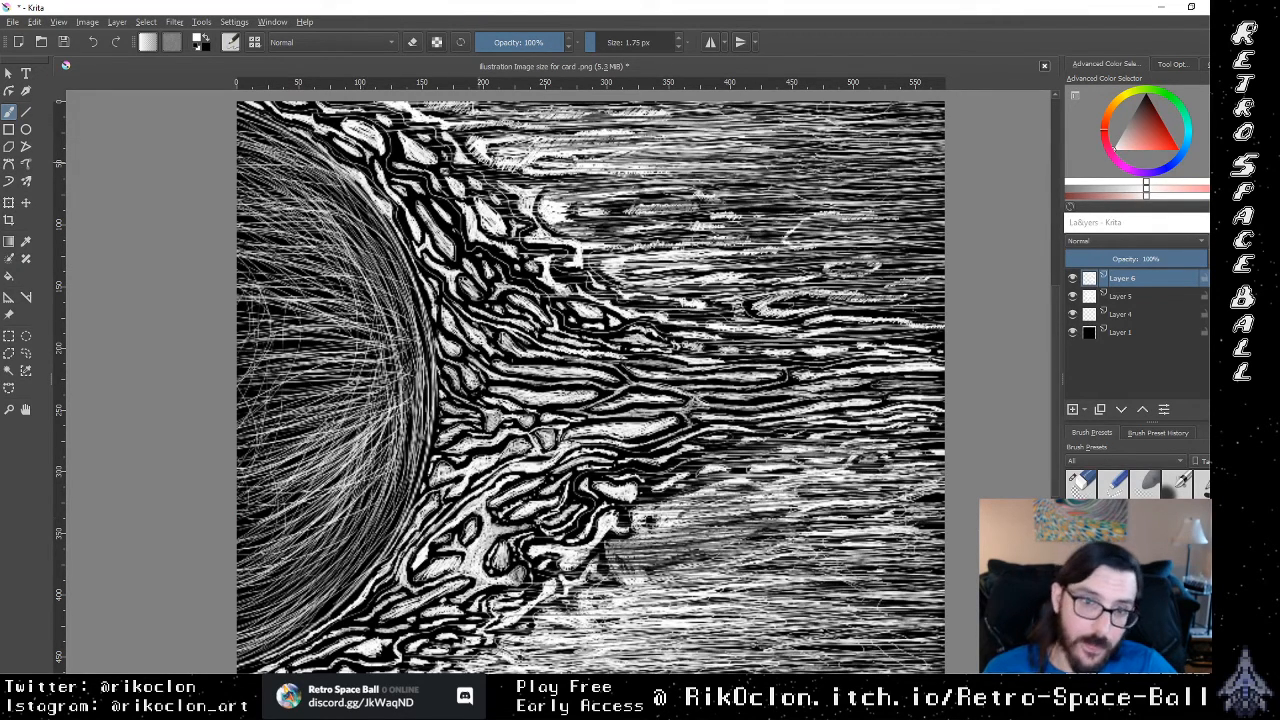
# Step: Erase thin dark lines along the inside of the sun's flame-side rim with a 1.17 px eraser
pyautogui.press('e')
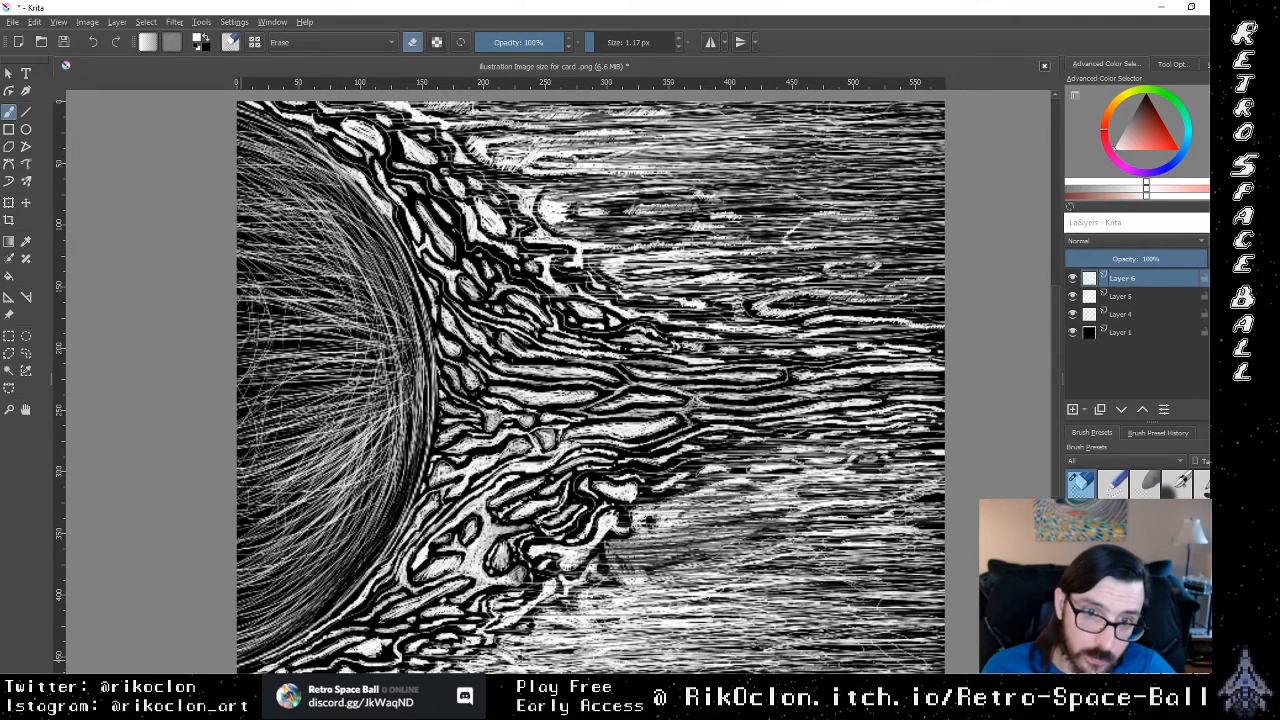
pyautogui.moveTo(425, 350)
pyautogui.mouseDown()
pyautogui.moveTo(416, 456)
pyautogui.moveTo(417, 350)
pyautogui.moveTo(400, 290)
pyautogui.mouseUp()
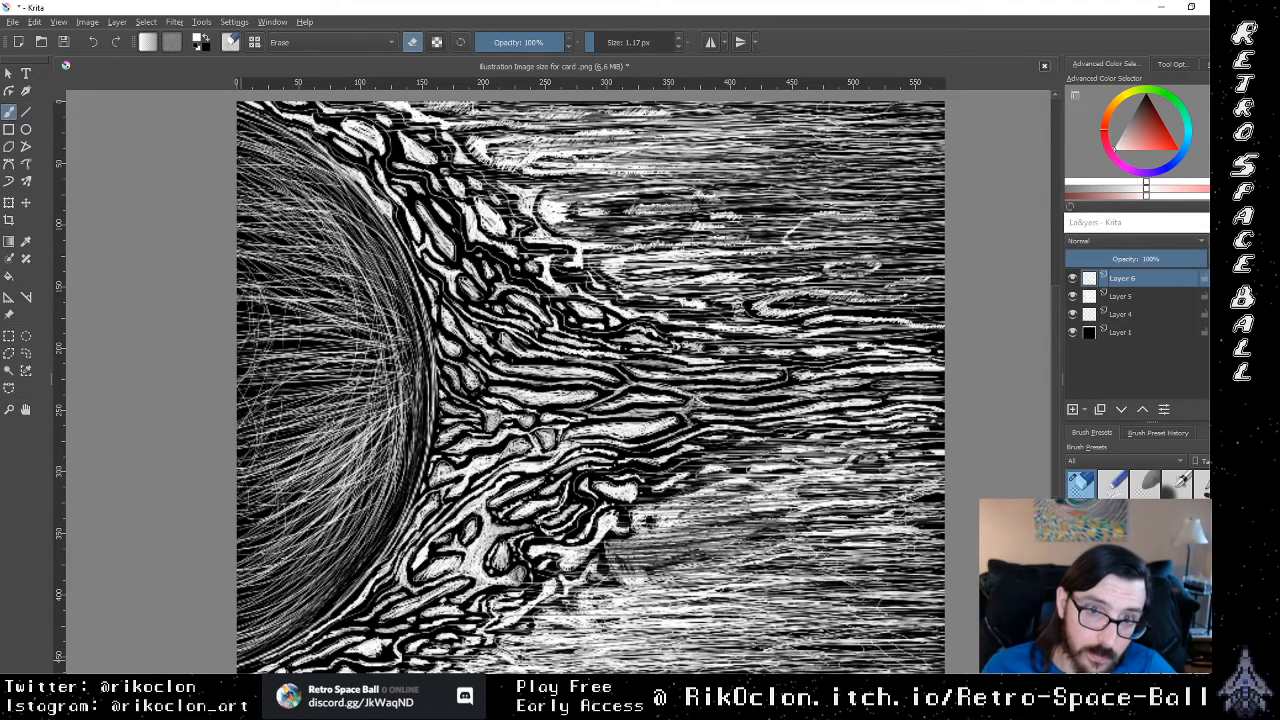
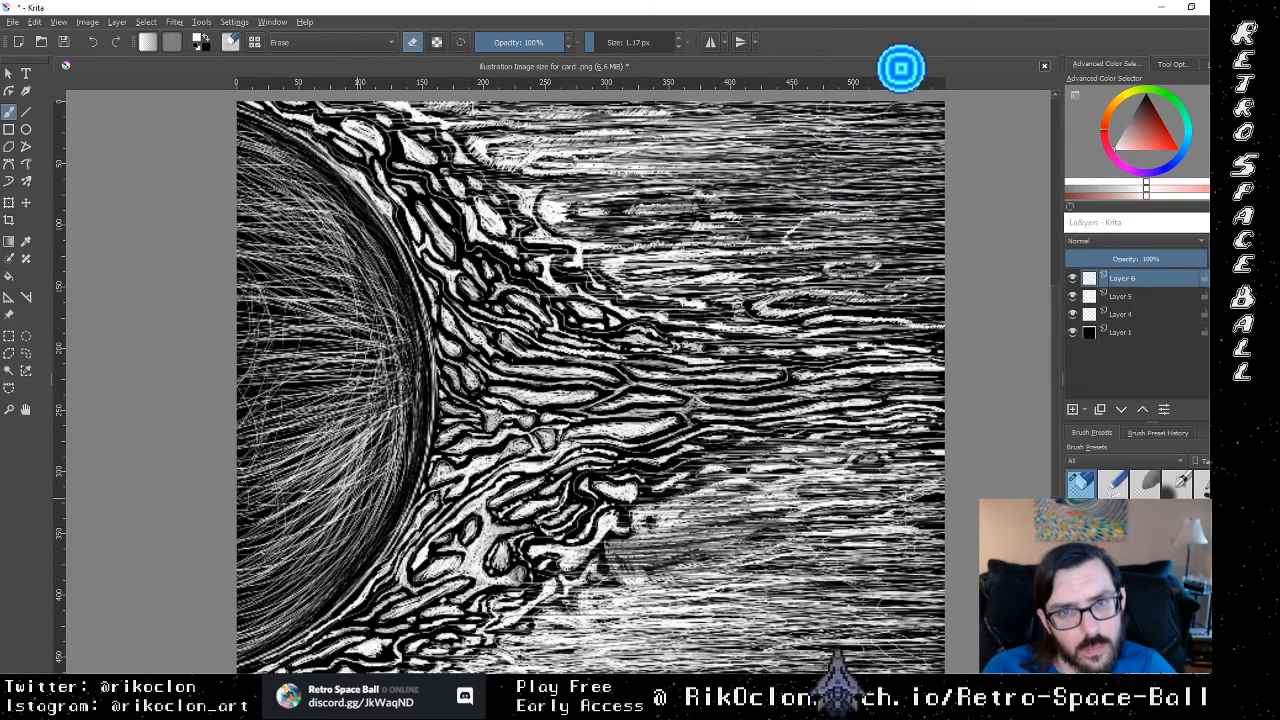
pyautogui.press('e')
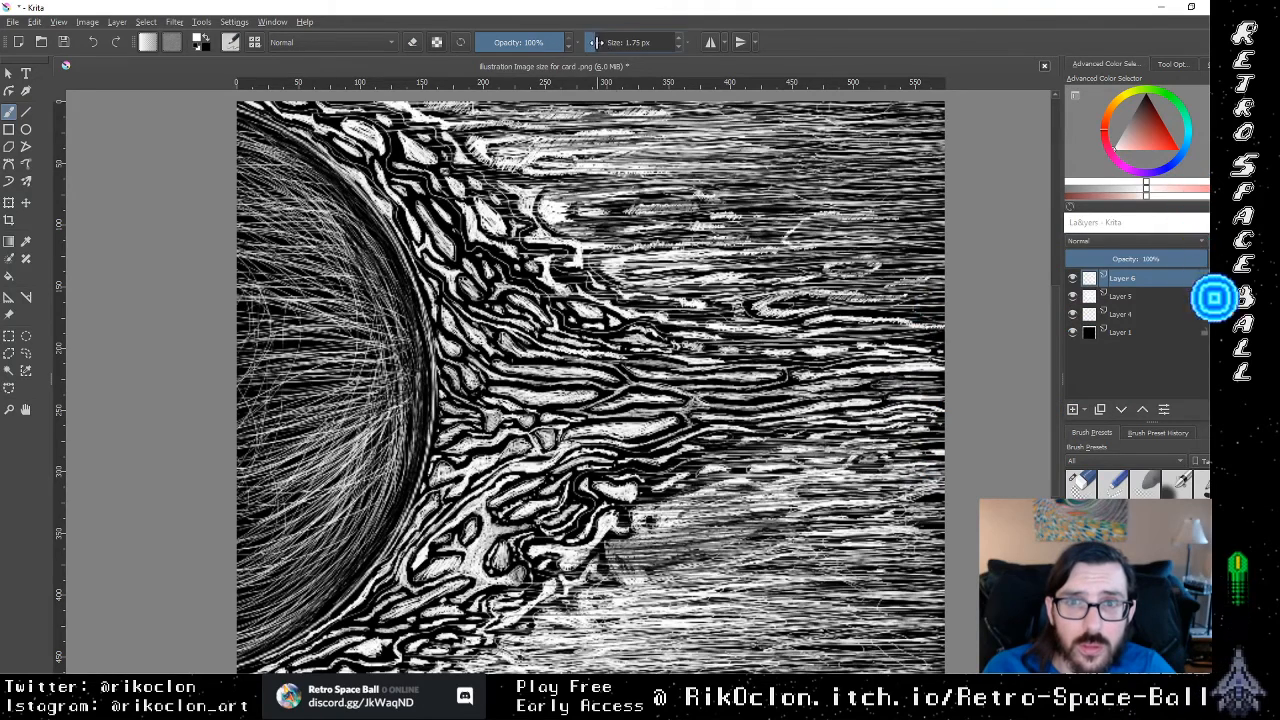
pyautogui.moveTo(603, 43)
pyautogui.mouseDown()
pyautogui.moveTo(623, 43)
pyautogui.moveTo(594, 43)
pyautogui.mouseUp()
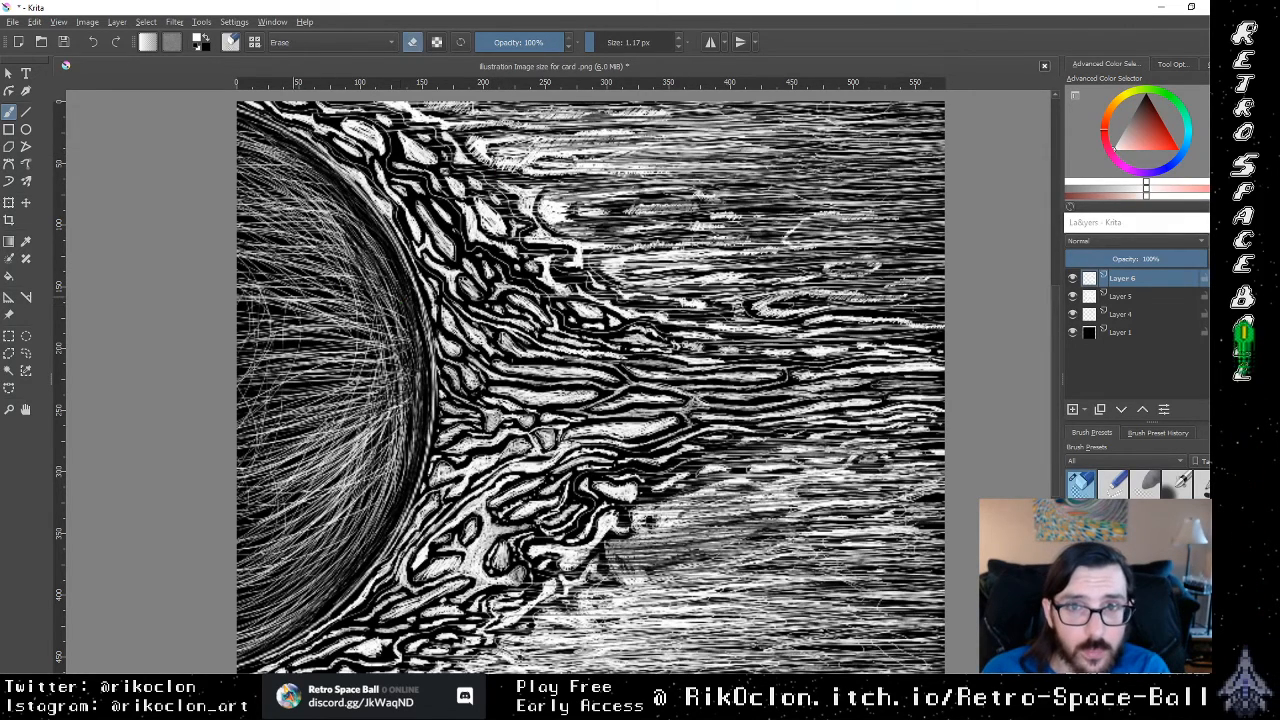
pyautogui.click(1080, 483)
pyautogui.moveTo(594, 42); pyautogui.dragTo(610, 43)
pyautogui.moveTo(345, 325); pyautogui.dragTo(333, 245)
pyautogui.hotkey('ctrl', 'z')
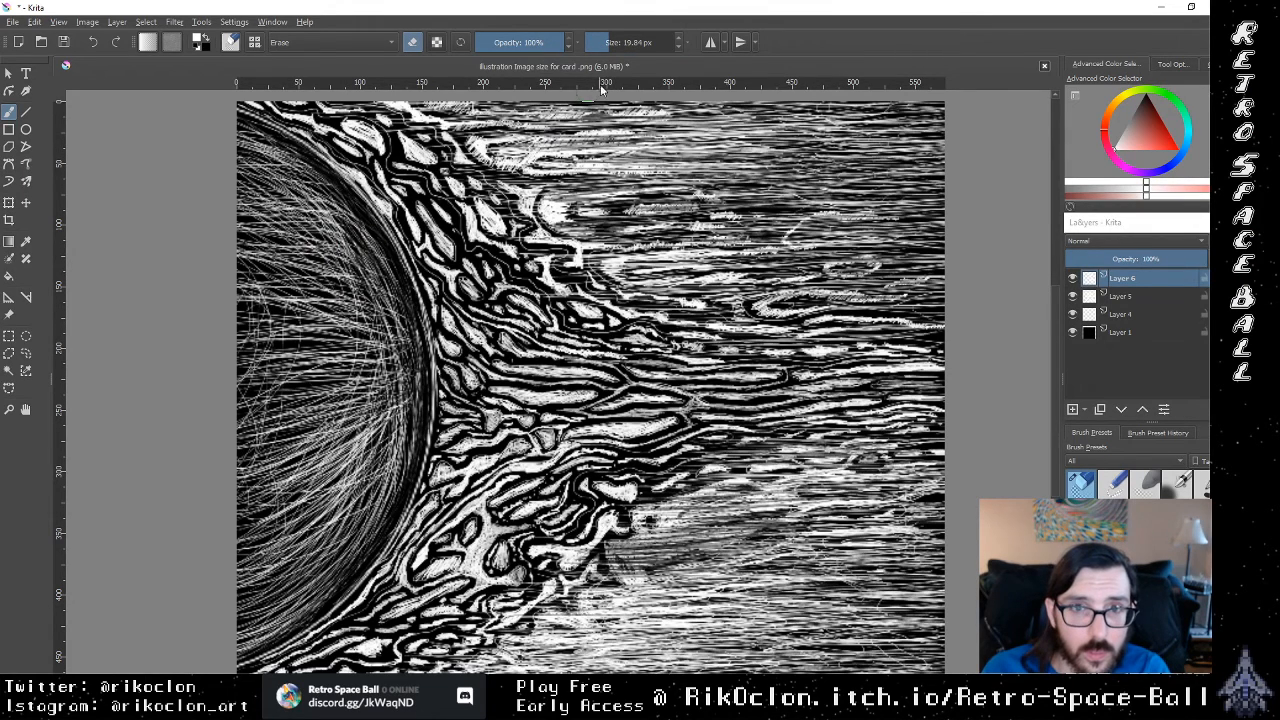
# Step: Set the eraser size to 2.09 px and erase thin diagonal lines through the hatching in the sun's upper interior
pyautogui.moveTo(610, 43); pyautogui.dragTo(597, 43)
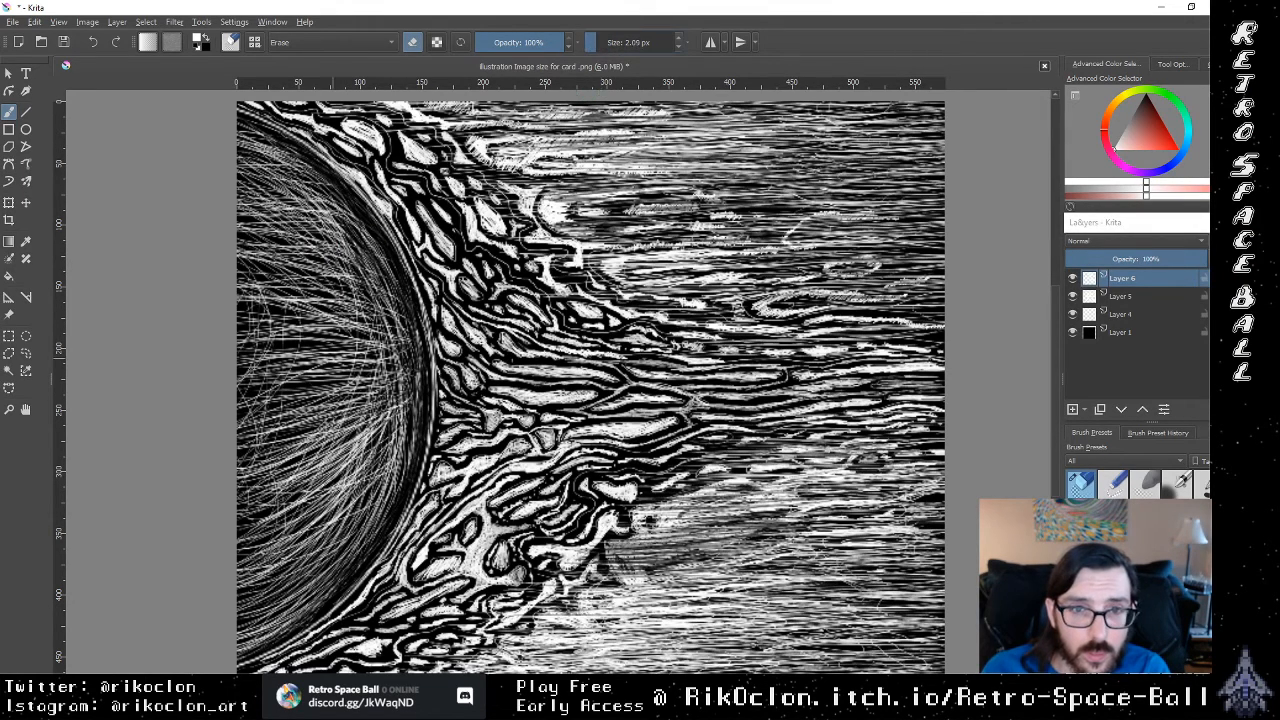
pyautogui.moveTo(350, 236)
pyautogui.mouseDown()
pyautogui.moveTo(304, 196)
pyautogui.moveTo(349, 221)
pyautogui.mouseUp()
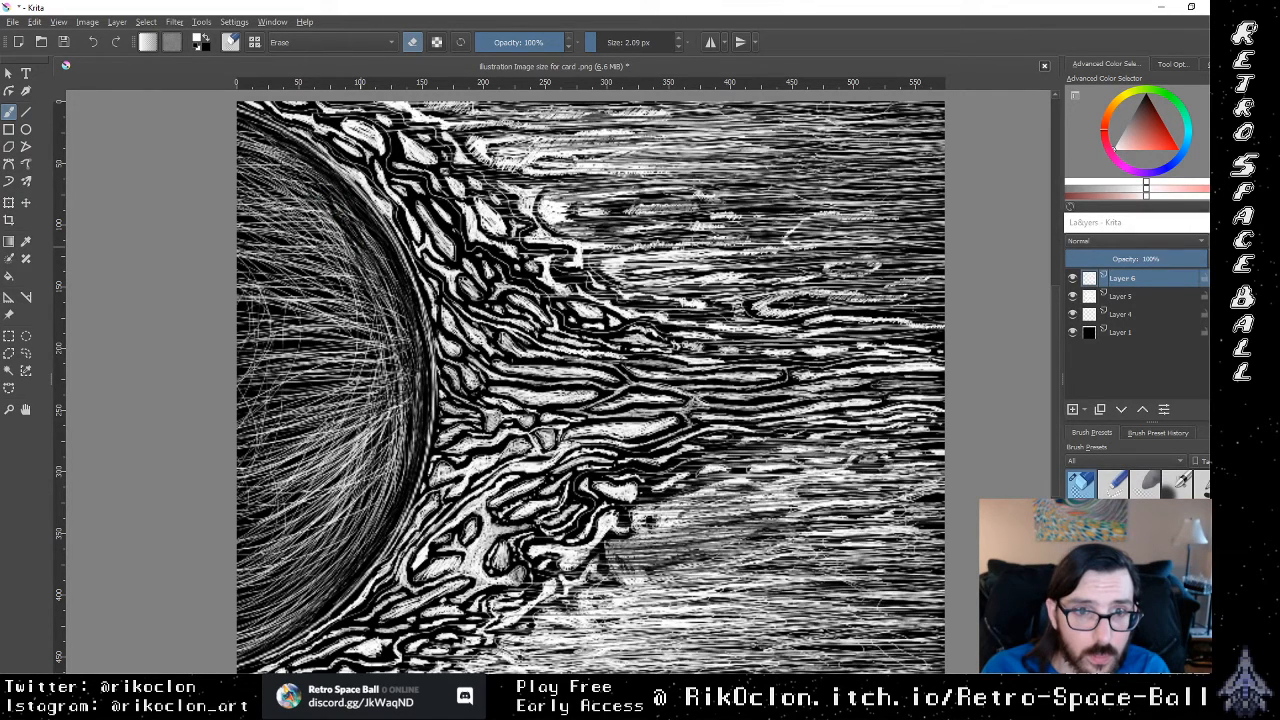
pyautogui.moveTo(312, 178)
pyautogui.mouseDown()
pyautogui.moveTo(284, 164)
pyautogui.moveTo(319, 215)
pyautogui.moveTo(253, 169)
pyautogui.moveTo(331, 233)
pyautogui.mouseUp()
pyautogui.moveTo(257, 169); pyautogui.dragTo(338, 235)
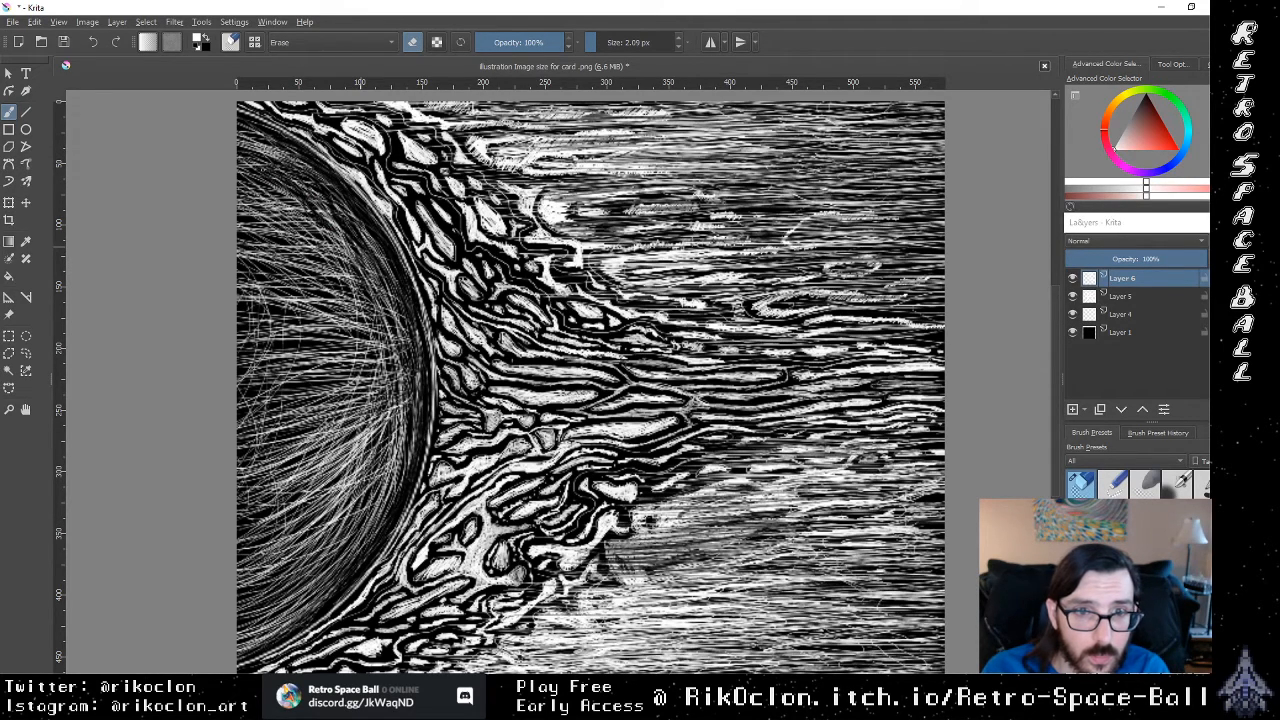
# Step: Erase longer diagonal gaps across the upper half of the sun's disc, down toward the flame-side rim
pyautogui.moveTo(254, 178)
pyautogui.mouseDown()
pyautogui.moveTo(312, 214)
pyautogui.moveTo(330, 262)
pyautogui.moveTo(294, 242)
pyautogui.moveTo(339, 265)
pyautogui.mouseUp()
pyautogui.moveTo(251, 215); pyautogui.dragTo(369, 291)
pyautogui.moveTo(341, 298)
pyautogui.mouseDown()
pyautogui.moveTo(367, 298)
pyautogui.moveTo(347, 299)
pyautogui.mouseUp()
pyautogui.moveTo(330, 244)
pyautogui.mouseDown()
pyautogui.moveTo(366, 262)
pyautogui.moveTo(388, 314)
pyautogui.moveTo(358, 320)
pyautogui.moveTo(364, 332)
pyautogui.mouseUp()
pyautogui.moveTo(362, 338)
pyautogui.mouseDown()
pyautogui.moveTo(344, 346)
pyautogui.moveTo(357, 337)
pyautogui.mouseUp()
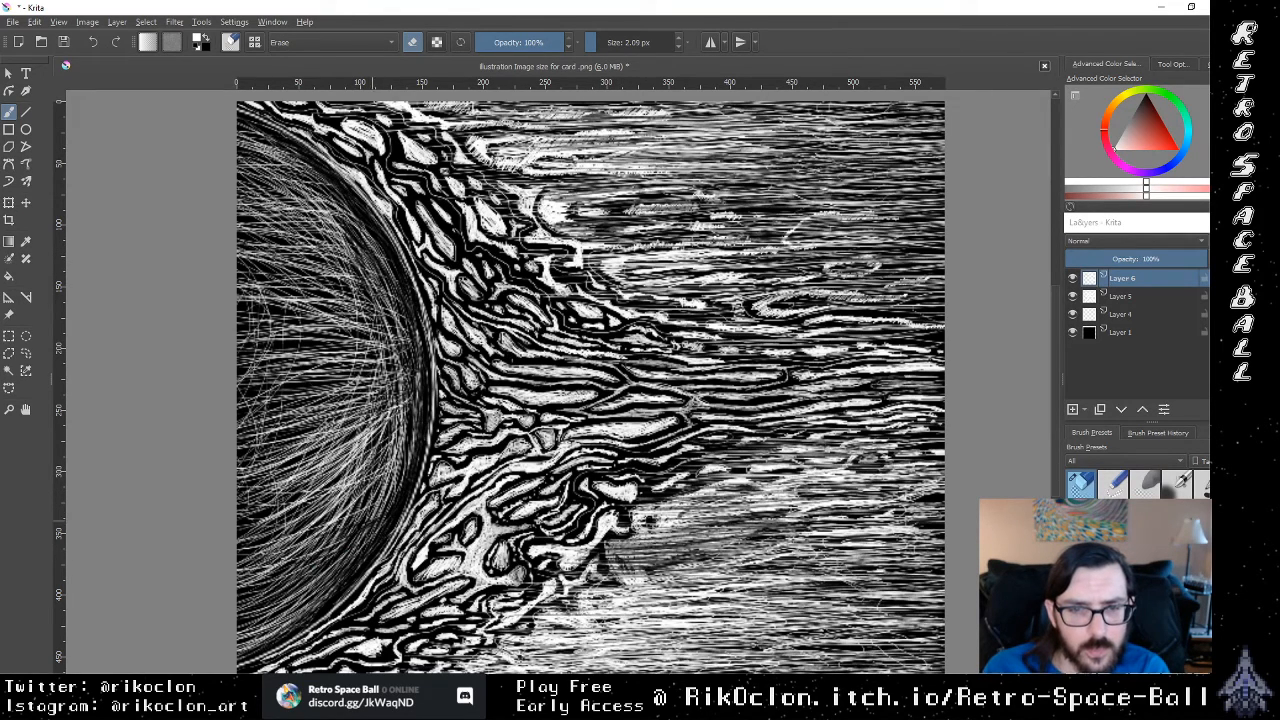
pyautogui.moveTo(398, 475)
pyautogui.mouseDown()
pyautogui.moveTo(411, 430)
pyautogui.moveTo(350, 430)
pyautogui.moveTo(406, 396)
pyautogui.moveTo(362, 358)
pyautogui.moveTo(393, 318)
pyautogui.moveTo(346, 309)
pyautogui.moveTo(322, 266)
pyautogui.moveTo(310, 268)
pyautogui.moveTo(350, 252)
pyautogui.moveTo(302, 246)
pyautogui.moveTo(322, 234)
pyautogui.moveTo(300, 220)
pyautogui.moveTo(320, 207)
pyautogui.moveTo(278, 204)
pyautogui.moveTo(270, 186)
pyautogui.moveTo(282, 178)
pyautogui.mouseUp()
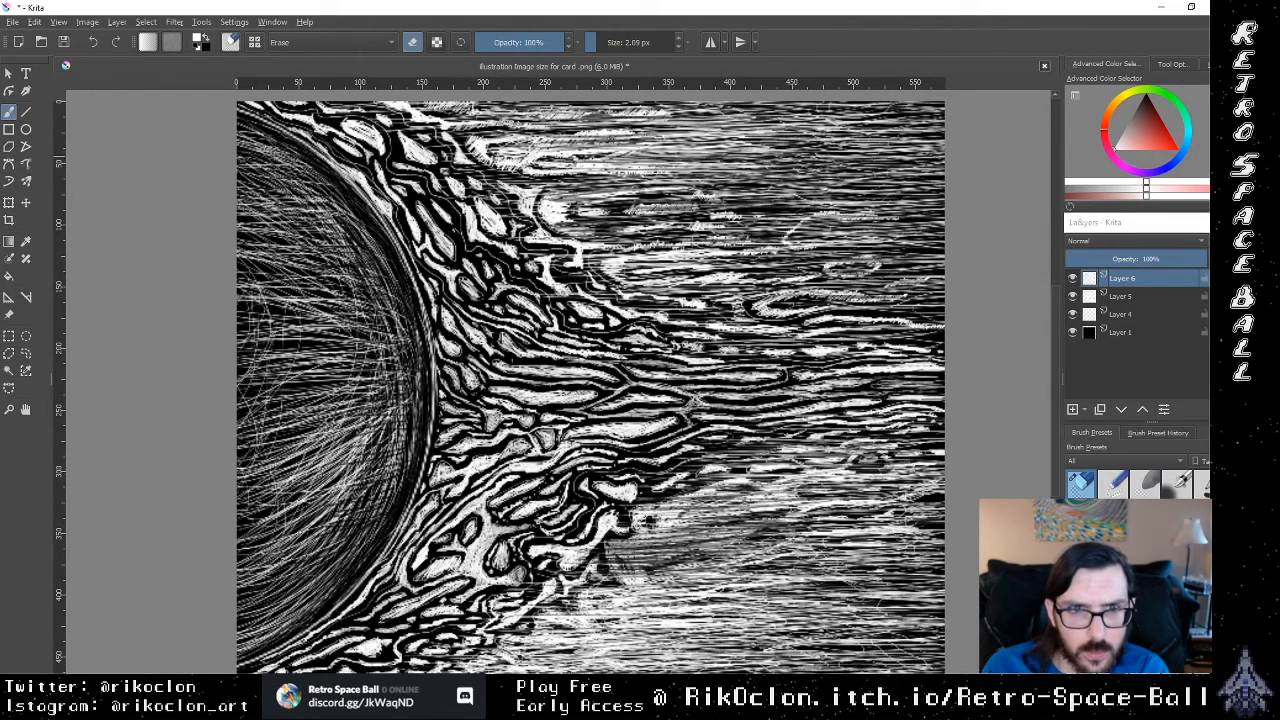
pyautogui.moveTo(309, 166)
pyautogui.mouseDown()
pyautogui.moveTo(271, 170)
pyautogui.moveTo(329, 203)
pyautogui.mouseUp()
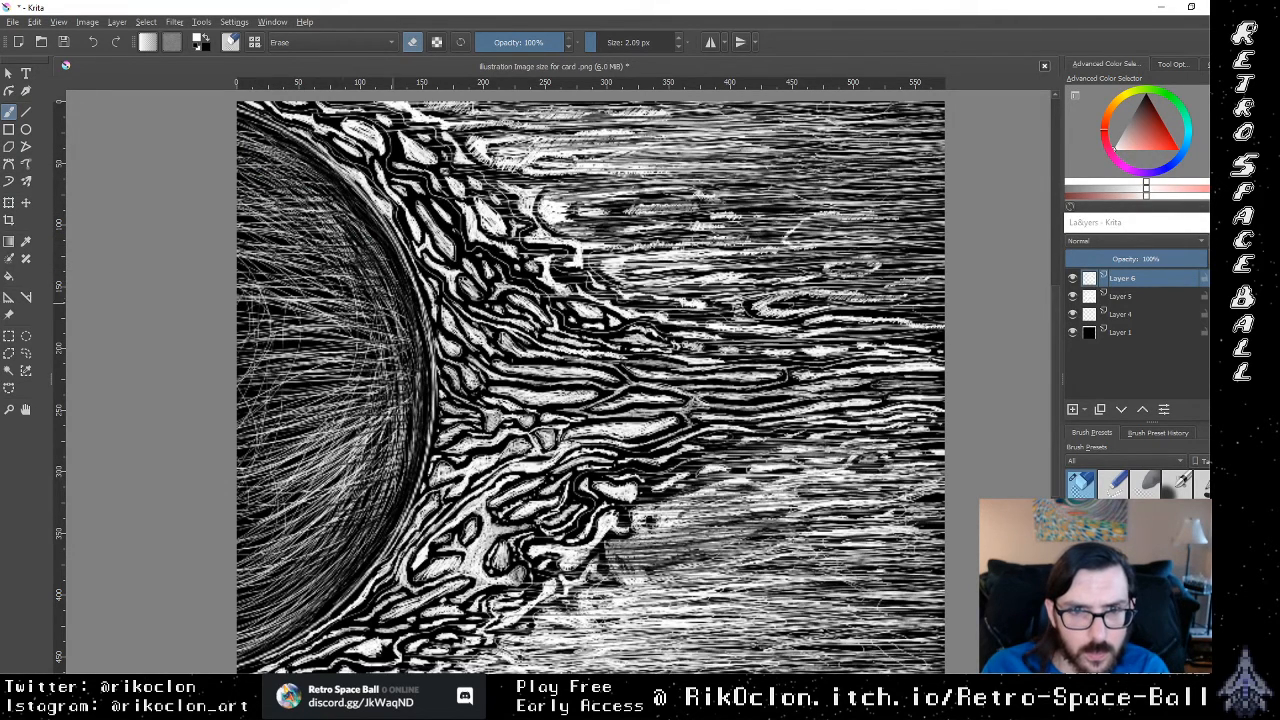
# Step: Erase short dark gaps inward from the flame-side rim, working down from the sun's middle to its lower part
pyautogui.moveTo(398, 303)
pyautogui.mouseDown()
pyautogui.moveTo(361, 306)
pyautogui.moveTo(348, 326)
pyautogui.moveTo(385, 341)
pyautogui.mouseUp()
pyautogui.moveTo(383, 358)
pyautogui.mouseDown()
pyautogui.moveTo(358, 362)
pyautogui.moveTo(346, 388)
pyautogui.mouseUp()
pyautogui.moveTo(396, 401); pyautogui.dragTo(358, 409)
pyautogui.moveTo(410, 418); pyautogui.dragTo(356, 434)
pyautogui.moveTo(406, 439); pyautogui.dragTo(352, 445)
pyautogui.moveTo(406, 452)
pyautogui.mouseDown()
pyautogui.moveTo(344, 455)
pyautogui.moveTo(352, 466)
pyautogui.mouseUp()
pyautogui.moveTo(400, 469); pyautogui.dragTo(344, 481)
pyautogui.moveTo(374, 485); pyautogui.dragTo(334, 495)
pyautogui.moveTo(352, 508); pyautogui.dragTo(330, 510)
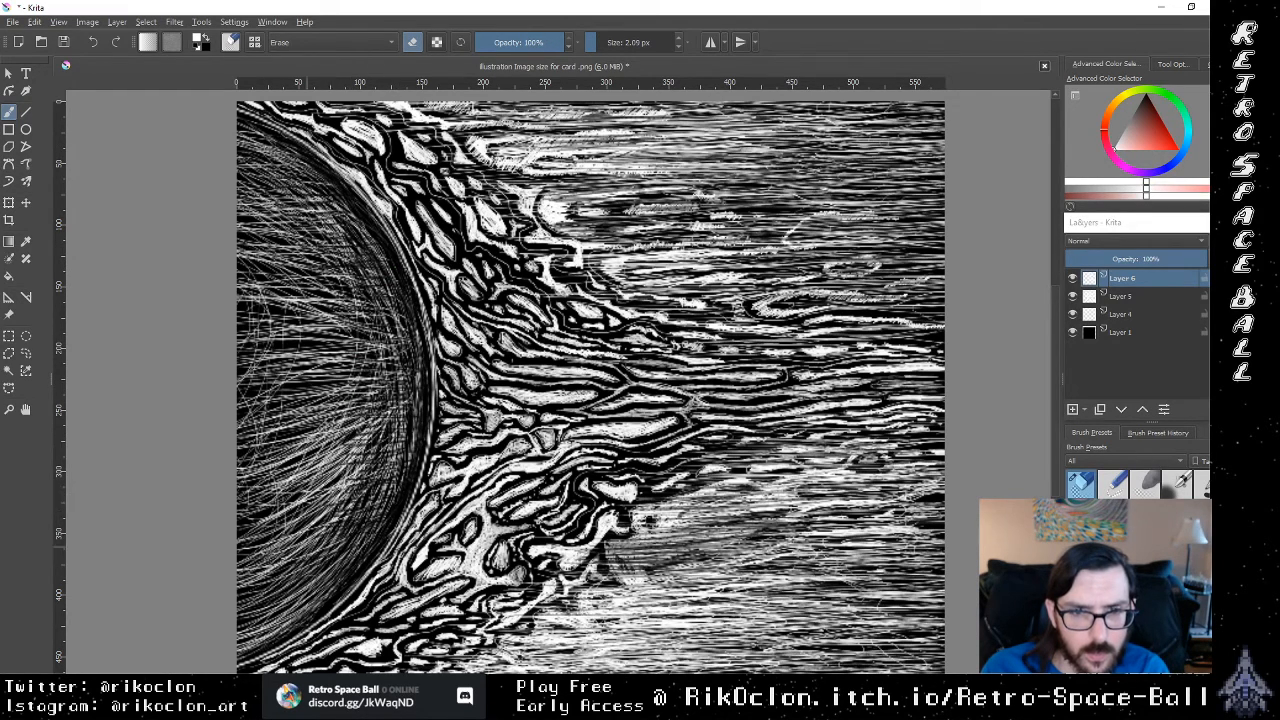
# Step: Break up the white hatching at the bottom of the sun's disc with short erased strokes toward the canvas edge
pyautogui.moveTo(332, 564); pyautogui.dragTo(308, 568)
pyautogui.moveTo(344, 569); pyautogui.dragTo(322, 571)
pyautogui.moveTo(330, 578)
pyautogui.mouseDown()
pyautogui.moveTo(312, 579)
pyautogui.moveTo(318, 595)
pyautogui.mouseUp()
pyautogui.moveTo(296, 598)
pyautogui.mouseDown()
pyautogui.moveTo(280, 602)
pyautogui.moveTo(300, 609)
pyautogui.mouseUp()
pyautogui.moveTo(282, 610); pyautogui.dragTo(258, 627)
pyautogui.moveTo(304, 625); pyautogui.dragTo(276, 630)
pyautogui.moveTo(274, 631); pyautogui.dragTo(238, 645)
pyautogui.moveTo(266, 634); pyautogui.dragTo(240, 637)
pyautogui.moveTo(298, 617)
pyautogui.mouseDown()
pyautogui.moveTo(274, 621)
pyautogui.moveTo(302, 608)
pyautogui.mouseUp()
pyautogui.moveTo(280, 607); pyautogui.dragTo(264, 611)
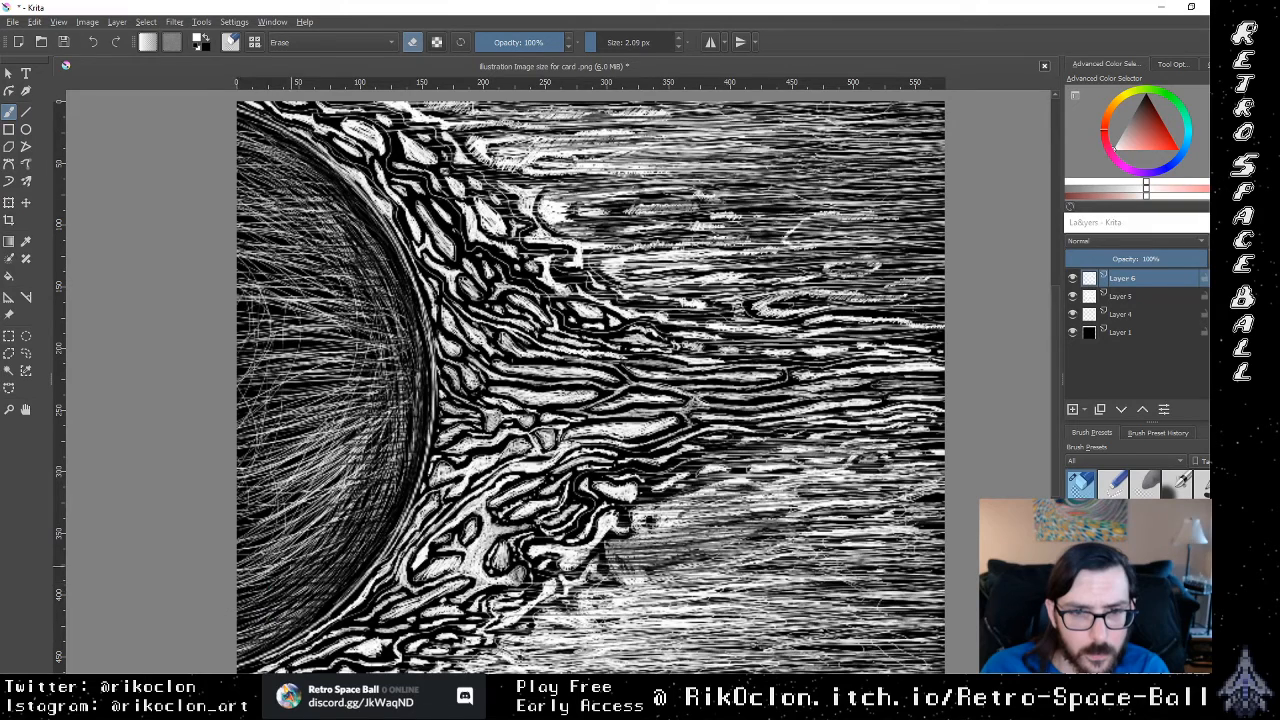
# Step: Erase mostly crosswise gaps through the lower interior hatching, working up from the bottom toward the sun's middle
pyautogui.moveTo(284, 568)
pyautogui.mouseDown()
pyautogui.moveTo(268, 569)
pyautogui.moveTo(306, 550)
pyautogui.mouseUp()
pyautogui.moveTo(346, 542); pyautogui.dragTo(270, 546)
pyautogui.moveTo(334, 536); pyautogui.dragTo(276, 543)
pyautogui.moveTo(356, 529); pyautogui.dragTo(276, 526)
pyautogui.moveTo(322, 537)
pyautogui.mouseDown()
pyautogui.moveTo(290, 545)
pyautogui.moveTo(318, 548)
pyautogui.moveTo(320, 524)
pyautogui.mouseUp()
pyautogui.moveTo(366, 490)
pyautogui.mouseDown()
pyautogui.moveTo(316, 500)
pyautogui.moveTo(354, 472)
pyautogui.moveTo(314, 478)
pyautogui.mouseUp()
pyautogui.moveTo(372, 460); pyautogui.dragTo(318, 466)
pyautogui.moveTo(364, 450)
pyautogui.mouseDown()
pyautogui.moveTo(324, 460)
pyautogui.moveTo(358, 434)
pyautogui.mouseUp()
pyautogui.moveTo(352, 429)
pyautogui.mouseDown()
pyautogui.moveTo(330, 425)
pyautogui.moveTo(358, 414)
pyautogui.mouseUp()
pyautogui.moveTo(396, 420); pyautogui.dragTo(368, 423)
pyautogui.moveTo(402, 416)
pyautogui.mouseDown()
pyautogui.moveTo(354, 420)
pyautogui.moveTo(326, 464)
pyautogui.moveTo(272, 488)
pyautogui.mouseUp()
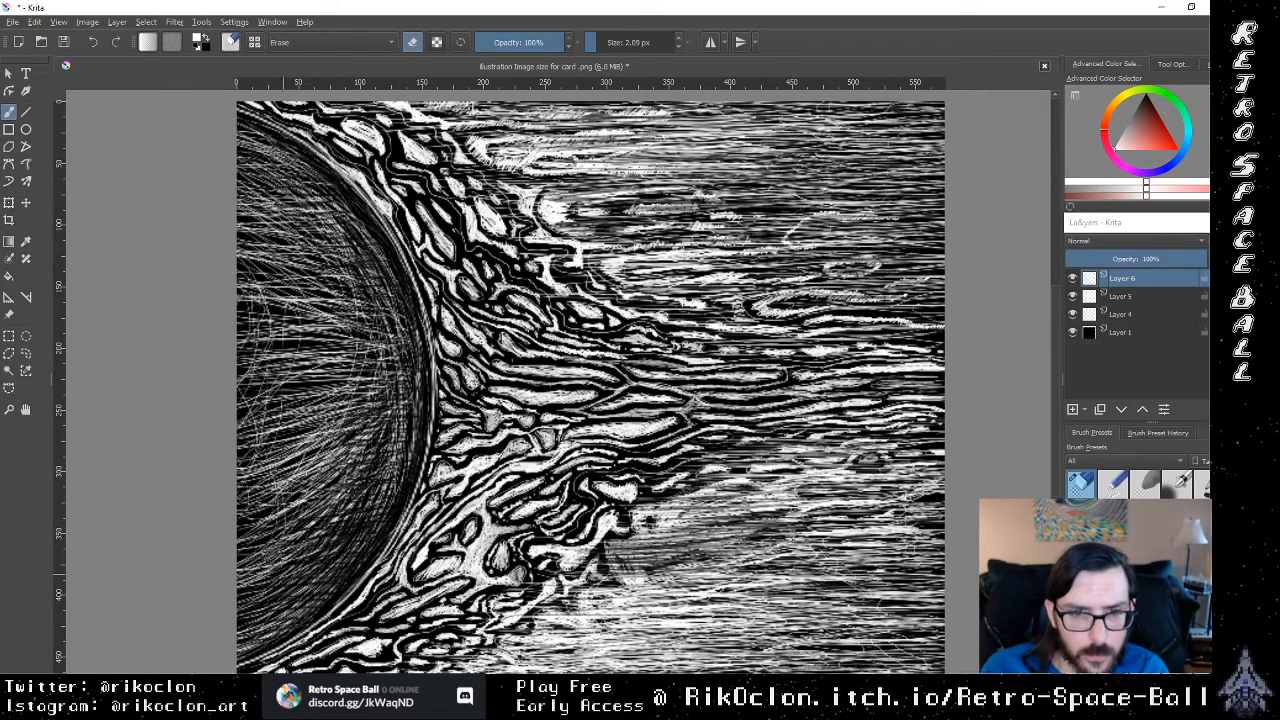
# Step: Erase rising diagonal dark lines through the lower-middle hatching of the sun toward its center
pyautogui.moveTo(282, 572)
pyautogui.mouseDown()
pyautogui.moveTo(242, 570)
pyautogui.moveTo(300, 557)
pyautogui.moveTo(357, 477)
pyautogui.mouseUp()
pyautogui.moveTo(285, 517); pyautogui.dragTo(339, 461)
pyautogui.moveTo(265, 481); pyautogui.dragTo(327, 423)
pyautogui.moveTo(319, 467); pyautogui.dragTo(337, 421)
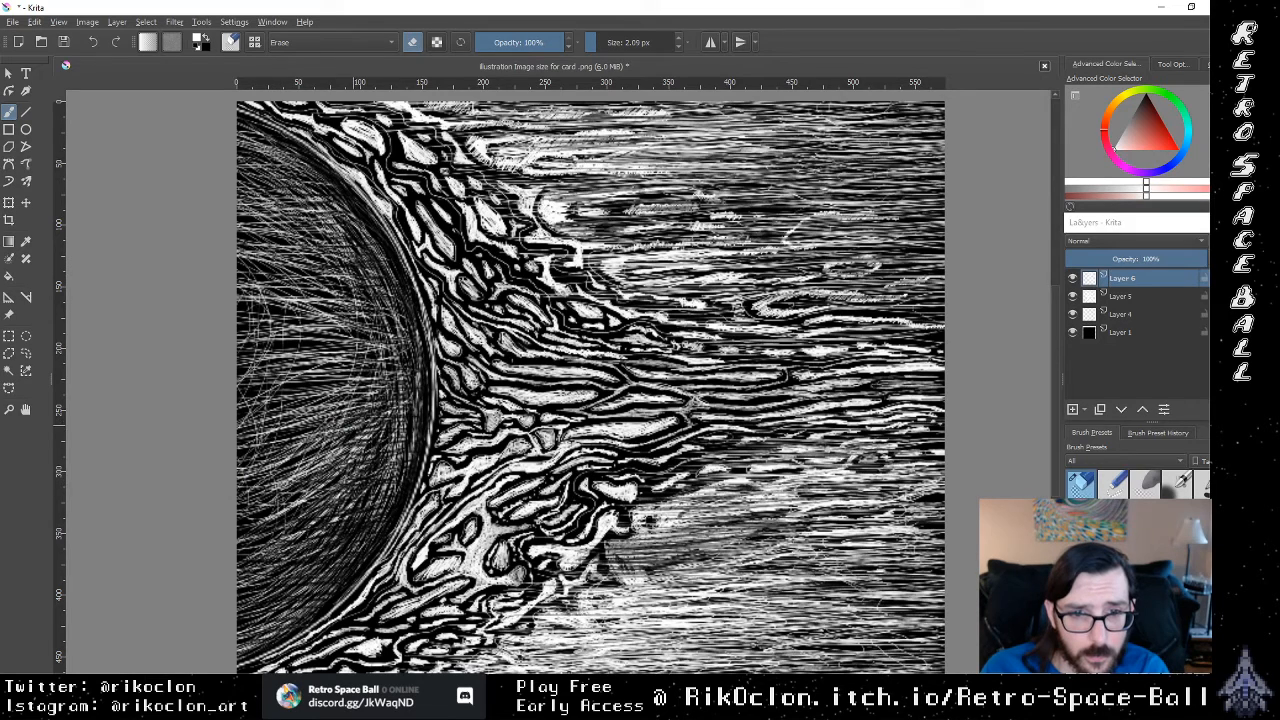
pyautogui.moveTo(300, 467)
pyautogui.mouseDown()
pyautogui.moveTo(308, 449)
pyautogui.moveTo(374, 422)
pyautogui.mouseUp()
pyautogui.moveTo(285, 427)
pyautogui.mouseDown()
pyautogui.moveTo(301, 407)
pyautogui.moveTo(348, 409)
pyautogui.mouseUp()
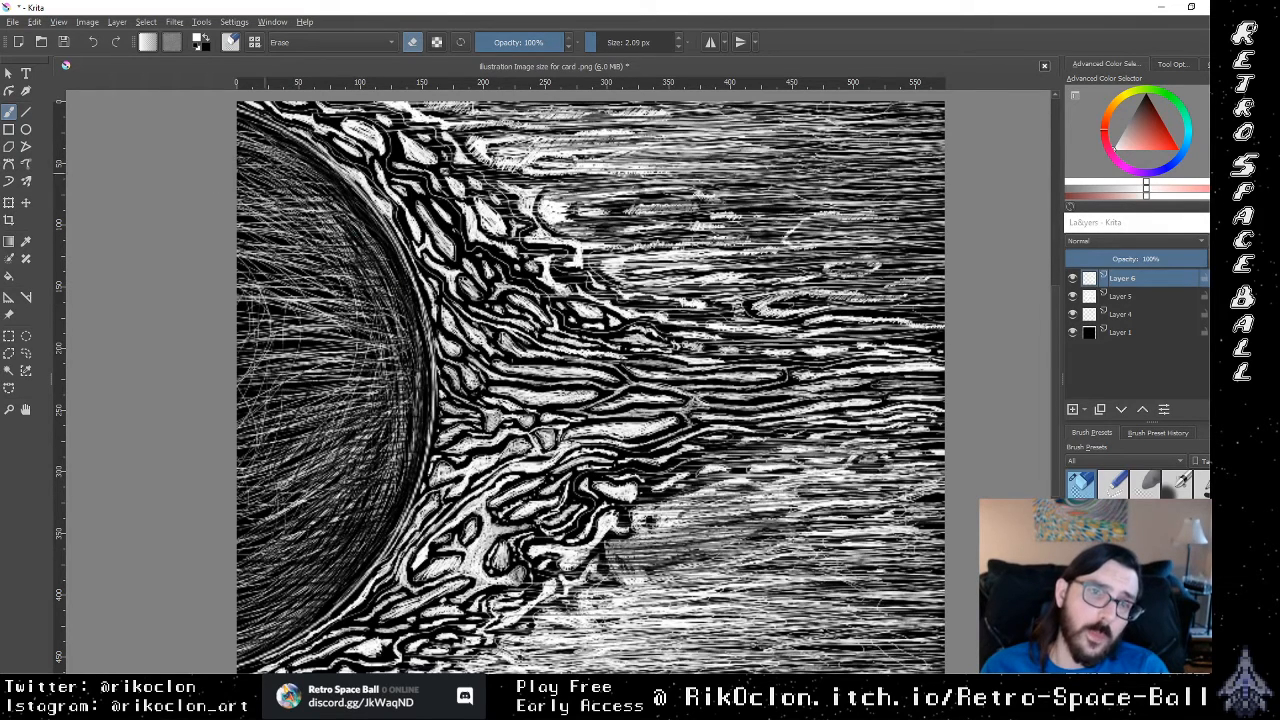
# Step: Erase nearly horizontal dark lines across the sun's upper interior, working down toward the middle
pyautogui.moveTo(197, 215); pyautogui.dragTo(294, 177)
pyautogui.moveTo(236, 206)
pyautogui.mouseDown()
pyautogui.moveTo(296, 194)
pyautogui.moveTo(332, 212)
pyautogui.mouseUp()
pyautogui.moveTo(260, 235)
pyautogui.mouseDown()
pyautogui.moveTo(334, 229)
pyautogui.moveTo(344, 242)
pyautogui.mouseUp()
pyautogui.moveTo(252, 260); pyautogui.dragTo(352, 250)
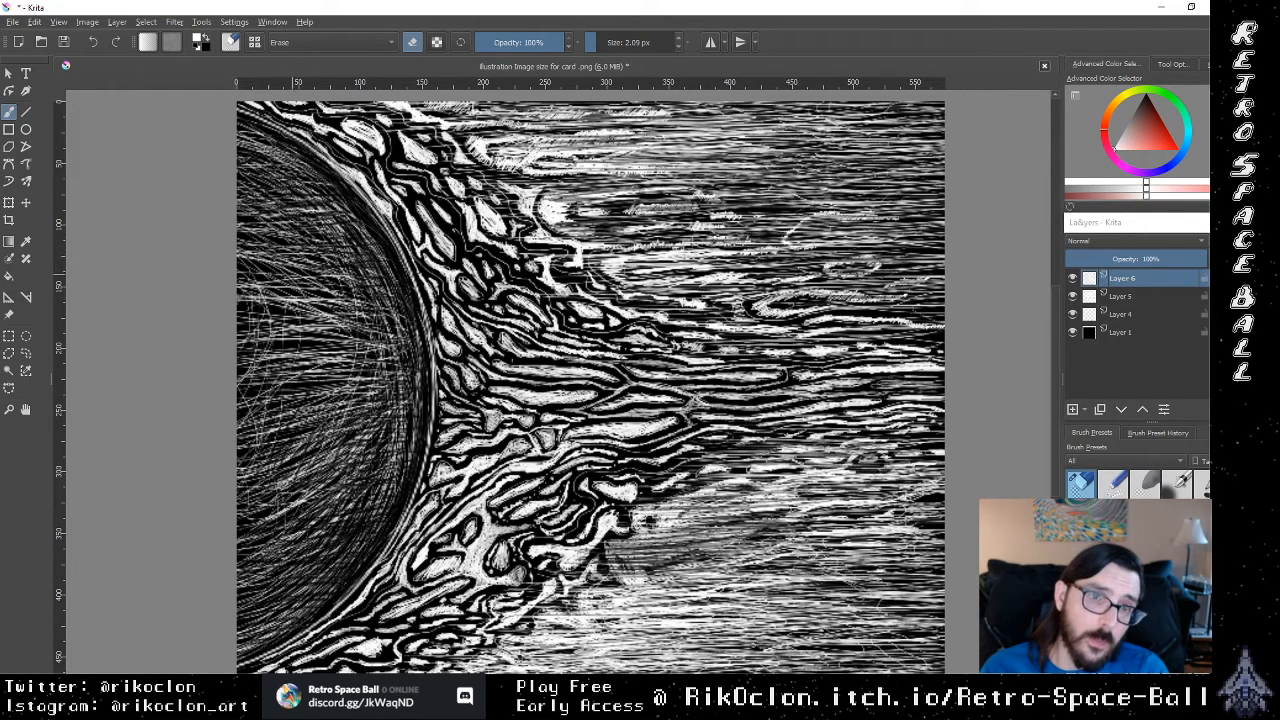
pyautogui.moveTo(270, 268)
pyautogui.mouseDown()
pyautogui.moveTo(352, 258)
pyautogui.moveTo(351, 274)
pyautogui.mouseUp()
pyautogui.moveTo(262, 282)
pyautogui.mouseDown()
pyautogui.moveTo(346, 272)
pyautogui.moveTo(344, 292)
pyautogui.mouseUp()
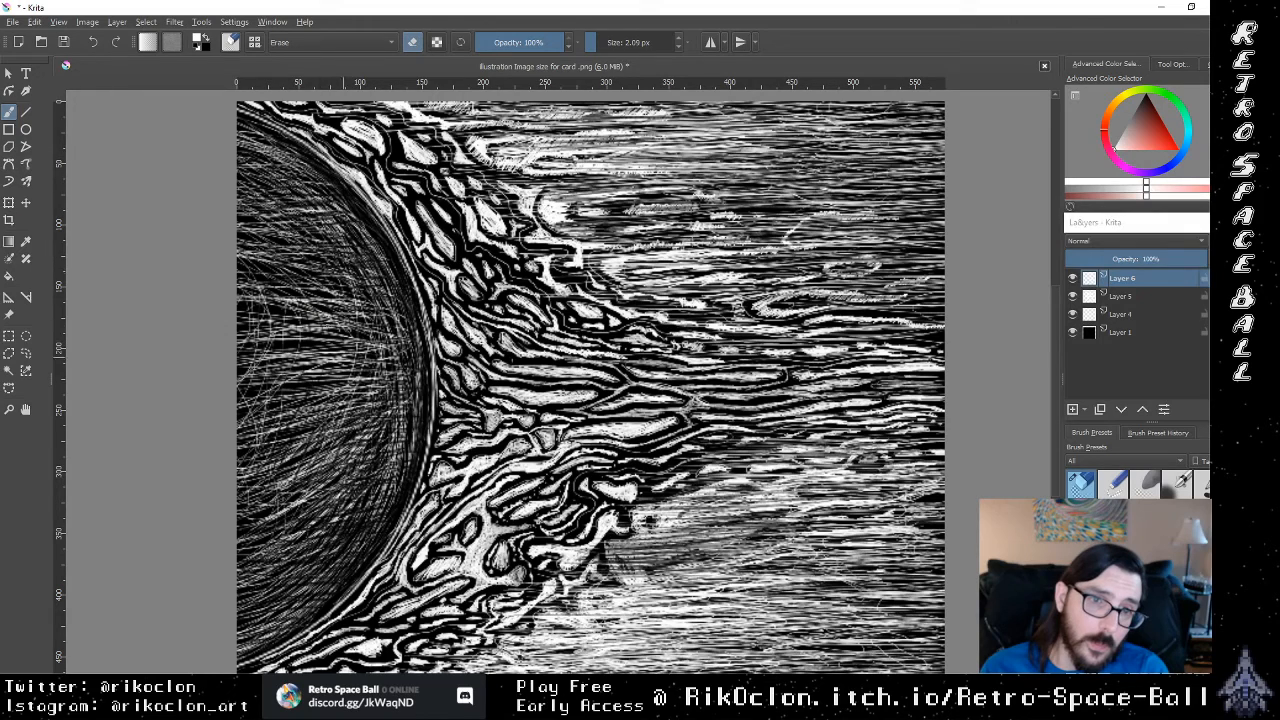
# Step: Thin the hatching around the sun's center and inner flame side with scattered, mostly steep erased strokes
pyautogui.moveTo(343, 334)
pyautogui.mouseDown()
pyautogui.moveTo(351, 303)
pyautogui.moveTo(388, 302)
pyautogui.mouseUp()
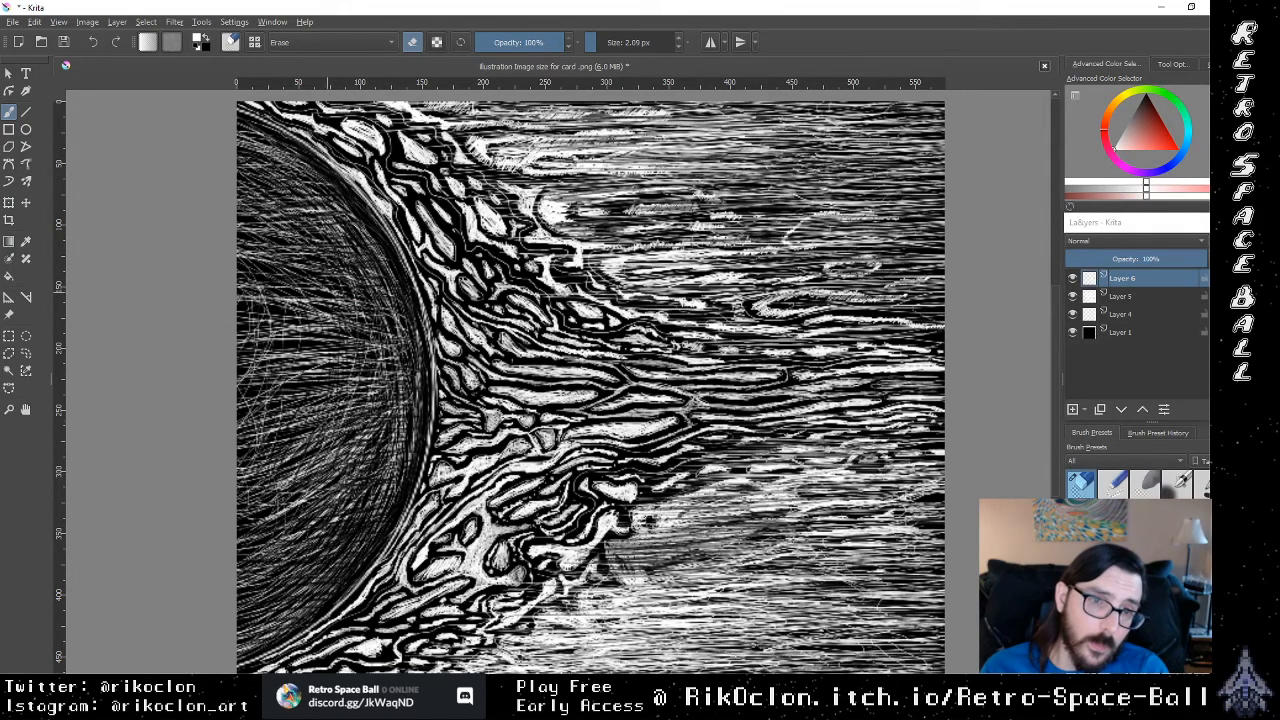
pyautogui.moveTo(380, 358); pyautogui.dragTo(377, 394)
pyautogui.moveTo(350, 338)
pyautogui.mouseDown()
pyautogui.moveTo(334, 418)
pyautogui.moveTo(297, 412)
pyautogui.moveTo(301, 308)
pyautogui.mouseUp()
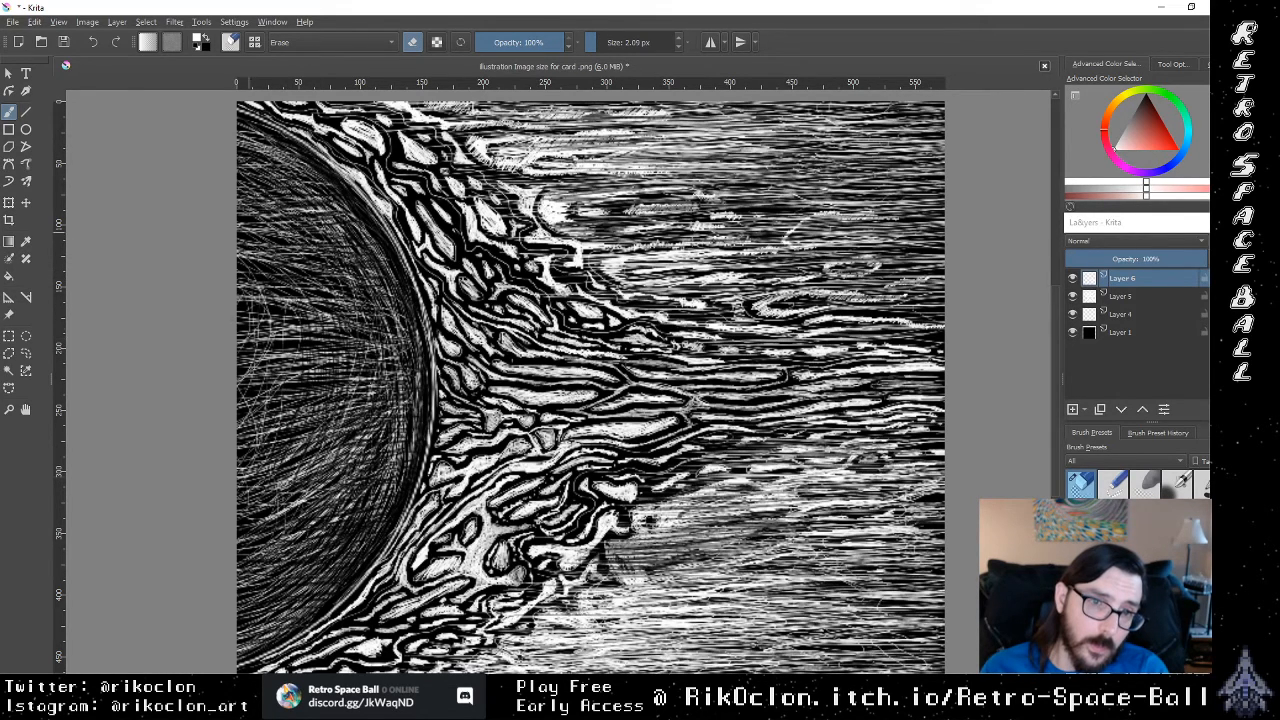
pyautogui.moveTo(368, 410); pyautogui.dragTo(366, 384)
pyautogui.moveTo(352, 290); pyautogui.dragTo(320, 226)
pyautogui.moveTo(330, 474); pyautogui.dragTo(318, 446)
pyautogui.moveTo(372, 430); pyautogui.dragTo(370, 410)
pyautogui.moveTo(354, 306); pyautogui.dragTo(352, 284)
pyautogui.moveTo(356, 484); pyautogui.dragTo(350, 460)
pyautogui.moveTo(354, 292); pyautogui.dragTo(352, 274)
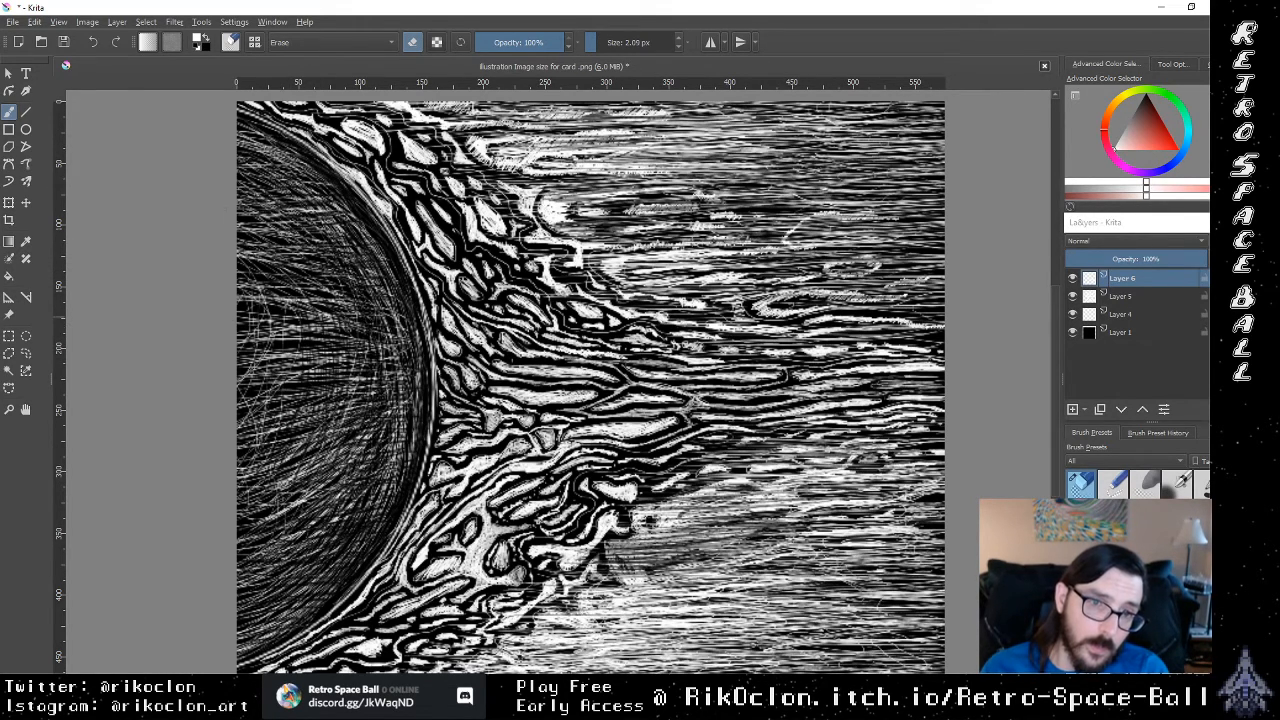
pyautogui.moveTo(361, 450)
pyautogui.mouseDown()
pyautogui.moveTo(367, 434)
pyautogui.moveTo(347, 416)
pyautogui.mouseUp()
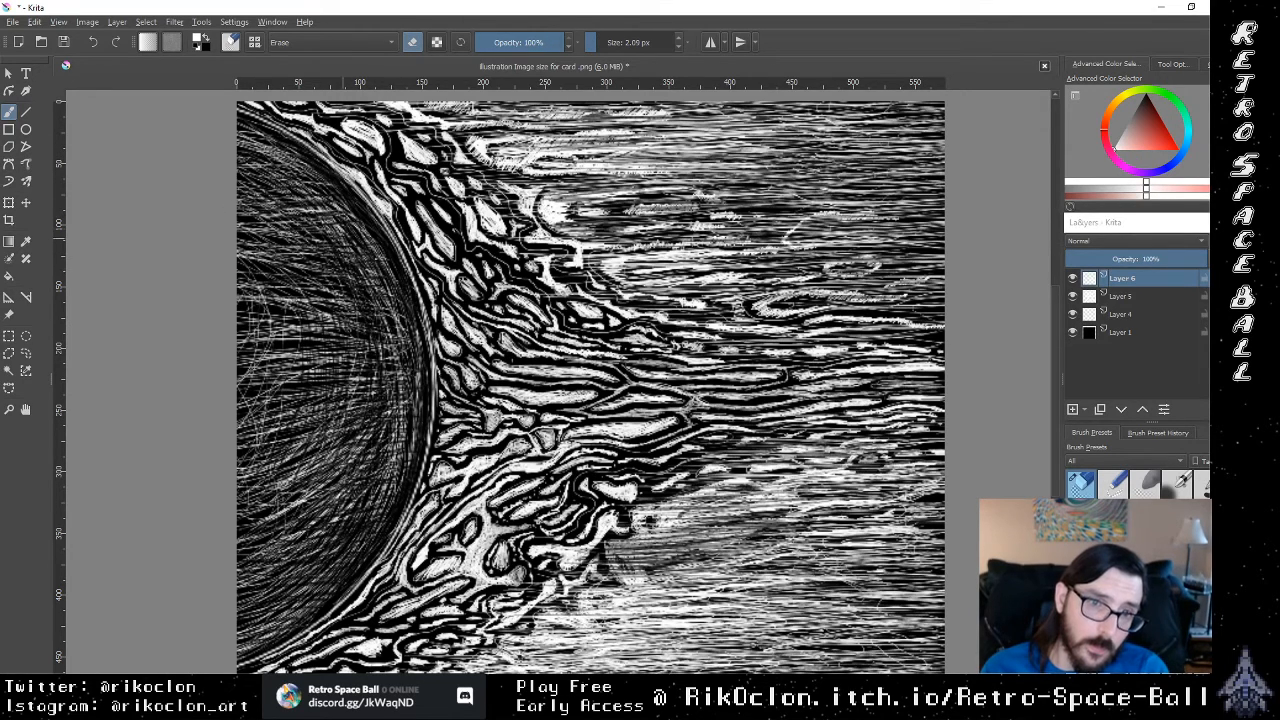
# Step: Darken the inside of the sun's flame-side rim around mid-height with steep upward eraser strokes
pyautogui.moveTo(394, 366); pyautogui.dragTo(390, 304)
pyautogui.moveTo(418, 388); pyautogui.dragTo(417, 370)
pyautogui.moveTo(395, 436); pyautogui.dragTo(403, 357)
pyautogui.moveTo(395, 461)
pyautogui.mouseDown()
pyautogui.moveTo(394, 314)
pyautogui.moveTo(396, 325)
pyautogui.mouseUp()
pyautogui.moveTo(392, 487); pyautogui.dragTo(411, 369)
pyautogui.moveTo(405, 343); pyautogui.dragTo(397, 317)
pyautogui.moveTo(413, 427); pyautogui.dragTo(417, 393)
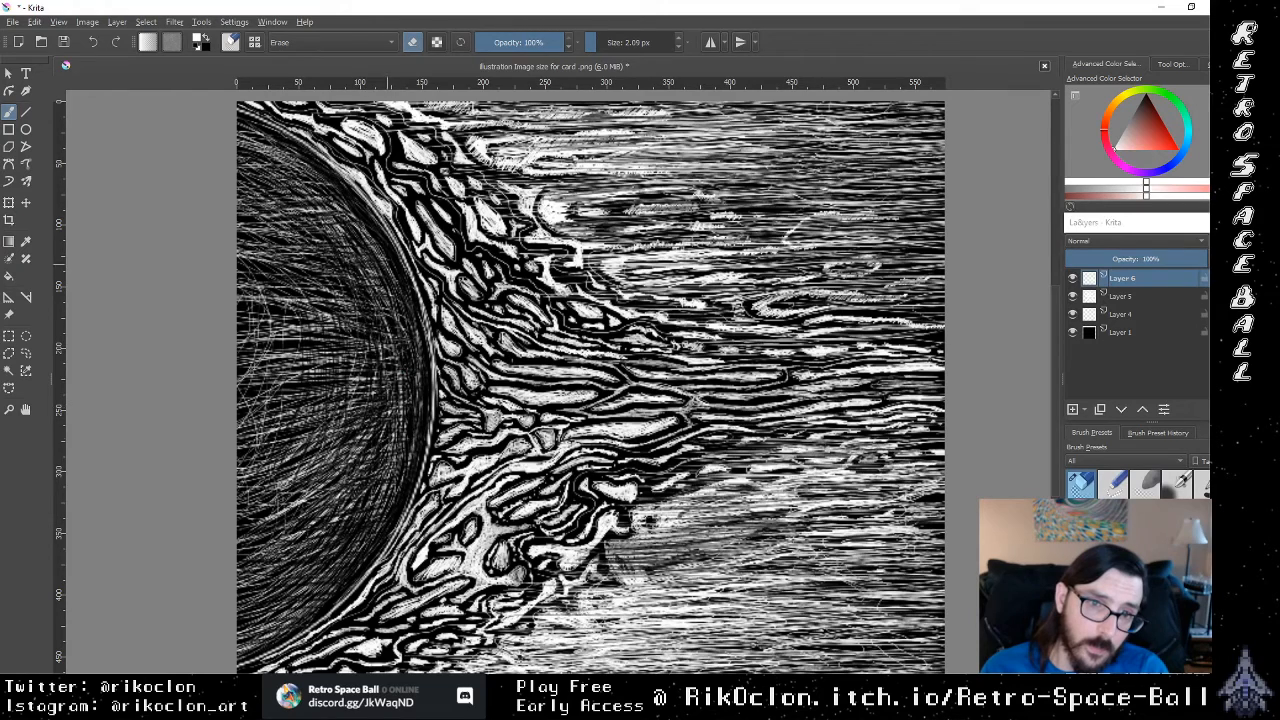
# Step: Erase long curved gaps down the inside of the lower flame-side rim, sweeping toward the bottom of the sun
pyautogui.moveTo(368, 278)
pyautogui.mouseDown()
pyautogui.moveTo(421, 379)
pyautogui.moveTo(386, 479)
pyautogui.mouseUp()
pyautogui.moveTo(403, 381)
pyautogui.mouseDown()
pyautogui.moveTo(367, 507)
pyautogui.moveTo(336, 520)
pyautogui.mouseUp()
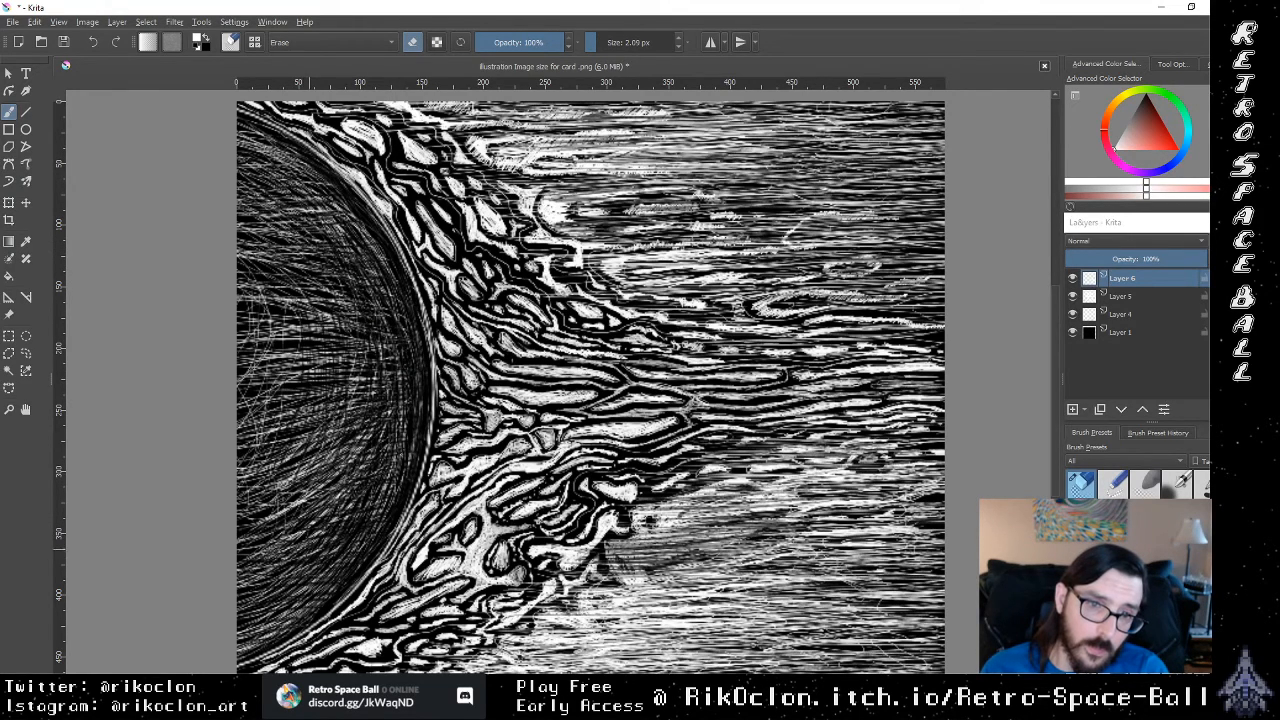
pyautogui.moveTo(400, 450); pyautogui.dragTo(330, 528)
pyautogui.moveTo(398, 398); pyautogui.dragTo(397, 426)
pyautogui.moveTo(357, 482); pyautogui.dragTo(300, 574)
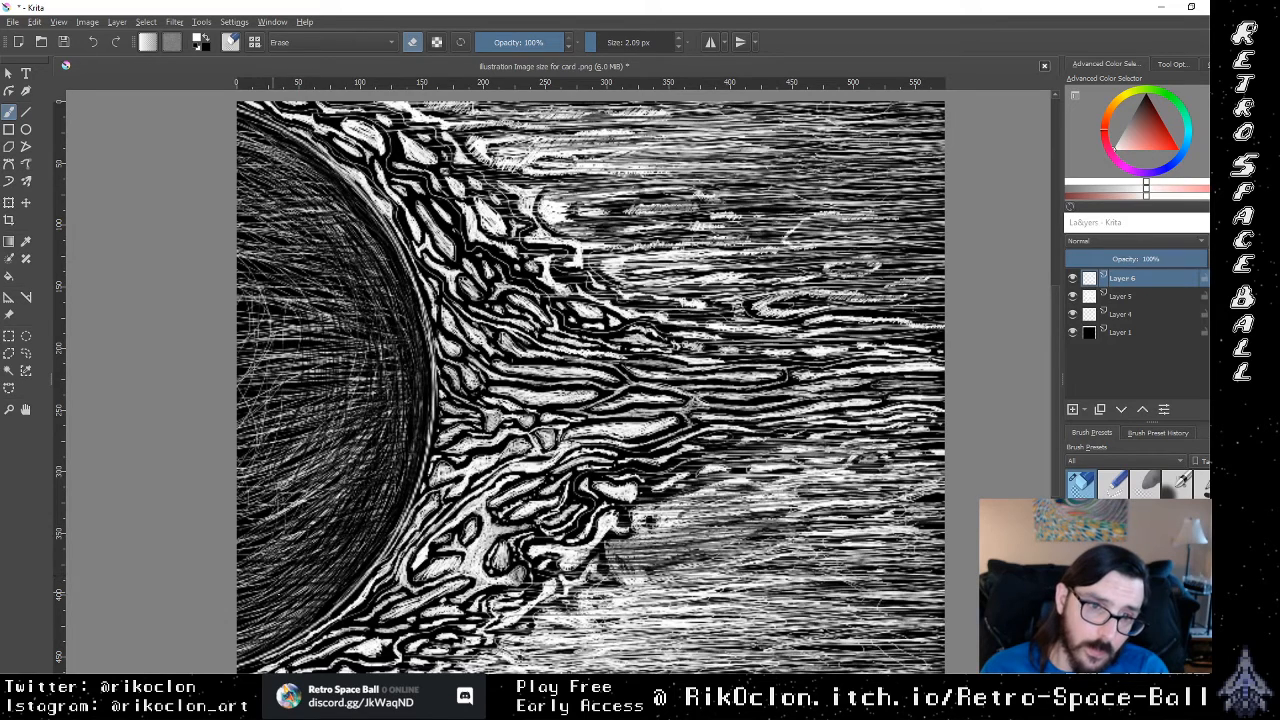
pyautogui.moveTo(397, 479); pyautogui.dragTo(277, 585)
pyautogui.moveTo(369, 455); pyautogui.dragTo(277, 581)
pyautogui.moveTo(385, 371); pyautogui.dragTo(363, 469)
pyautogui.moveTo(378, 341); pyautogui.dragTo(380, 419)
# Step: Darken the inside of the sun's upper flame-side rim with diagonal eraser strokes following its curve
pyautogui.moveTo(318, 214); pyautogui.dragTo(367, 279)
pyautogui.moveTo(267, 163); pyautogui.dragTo(339, 241)
pyautogui.moveTo(287, 173)
pyautogui.mouseDown()
pyautogui.moveTo(330, 247)
pyautogui.moveTo(342, 236)
pyautogui.mouseUp()
pyautogui.moveTo(290, 165); pyautogui.dragTo(330, 226)
pyautogui.moveTo(275, 158)
pyautogui.mouseDown()
pyautogui.moveTo(346, 238)
pyautogui.moveTo(360, 222)
pyautogui.moveTo(346, 234)
pyautogui.moveTo(373, 273)
pyautogui.moveTo(336, 239)
pyautogui.mouseUp()
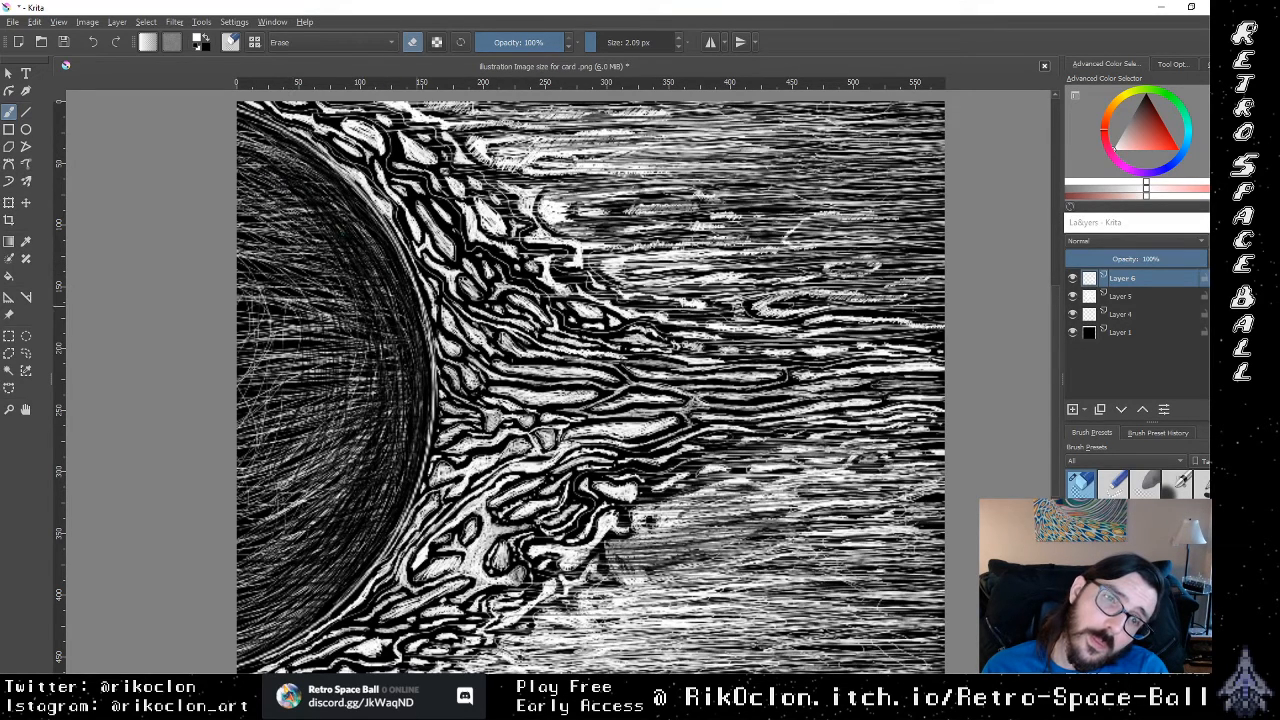
pyautogui.moveTo(422, 313); pyautogui.dragTo(430, 346)
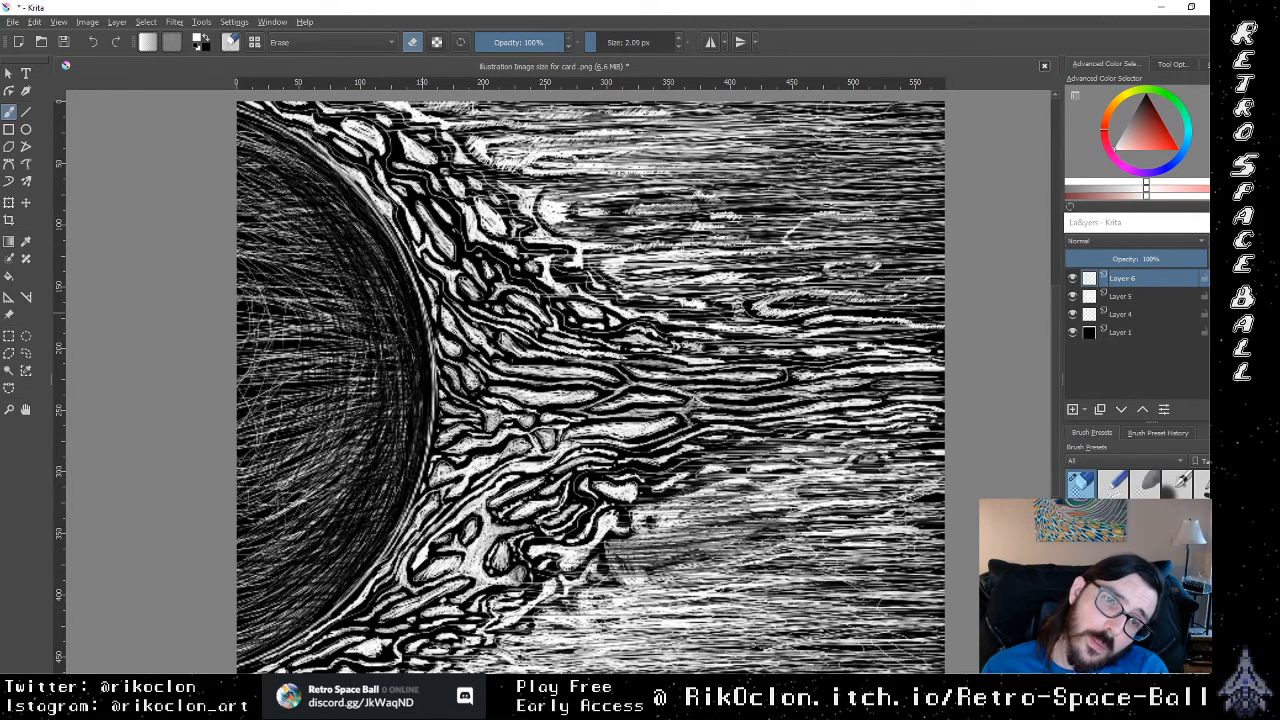
pyautogui.moveTo(376, 274); pyautogui.dragTo(391, 309)
pyautogui.moveTo(358, 248); pyautogui.dragTo(380, 280)
pyautogui.moveTo(331, 198); pyautogui.dragTo(348, 222)
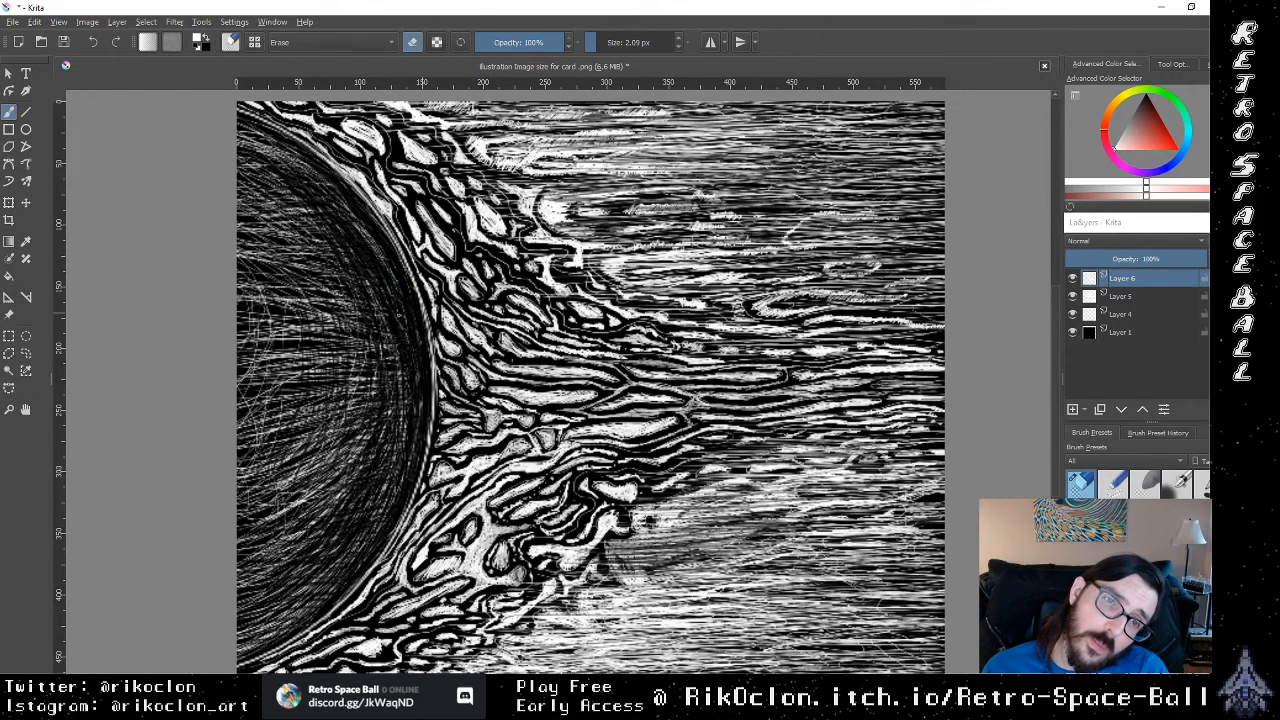
# Step: Erase remaining white lines close to the sun's lower flame-side rim, following its curve
pyautogui.moveTo(394, 477)
pyautogui.mouseDown()
pyautogui.moveTo(377, 518)
pyautogui.moveTo(327, 557)
pyautogui.mouseUp()
pyautogui.moveTo(385, 501)
pyautogui.mouseDown()
pyautogui.moveTo(371, 519)
pyautogui.moveTo(386, 512)
pyautogui.mouseUp()
pyautogui.moveTo(342, 555)
pyautogui.mouseDown()
pyautogui.moveTo(329, 567)
pyautogui.moveTo(345, 563)
pyautogui.mouseUp()
pyautogui.moveTo(417, 446); pyautogui.dragTo(408, 477)
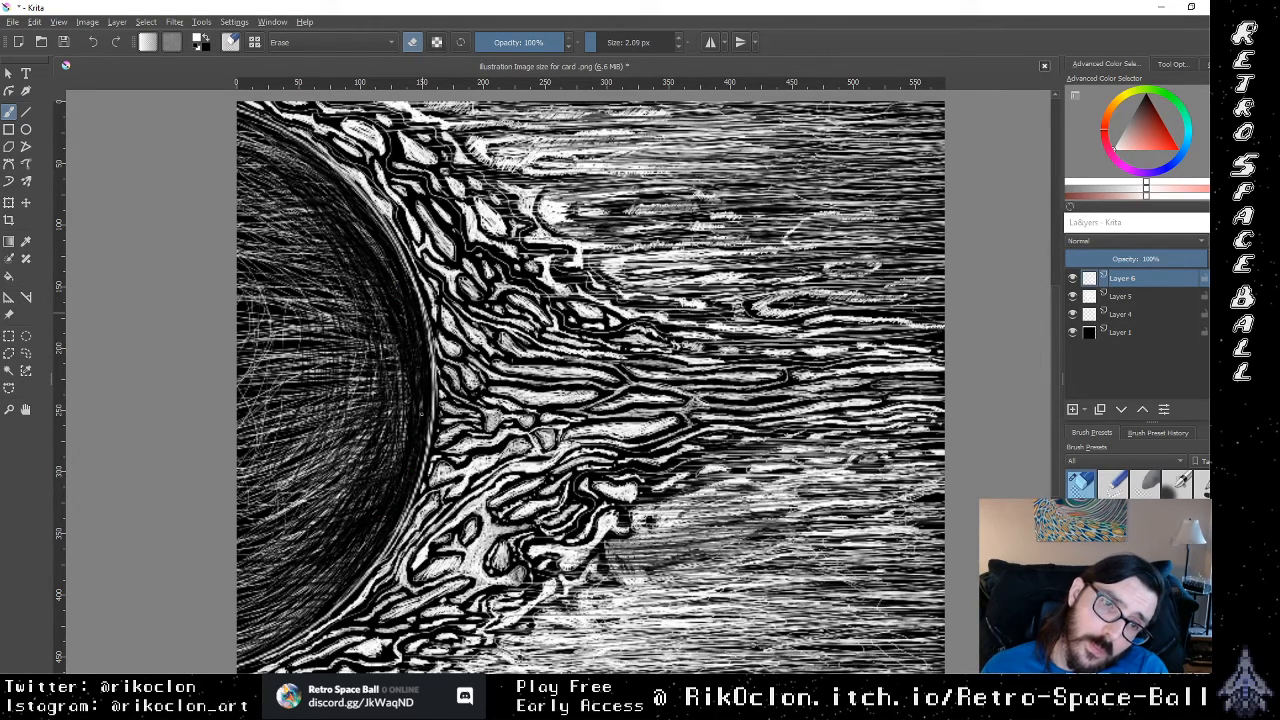
# Step: Erase curved gaps converging on the flame side of the sun's center from the upper and lower interior
pyautogui.moveTo(400, 398); pyautogui.dragTo(354, 292)
pyautogui.moveTo(362, 336); pyautogui.dragTo(322, 264)
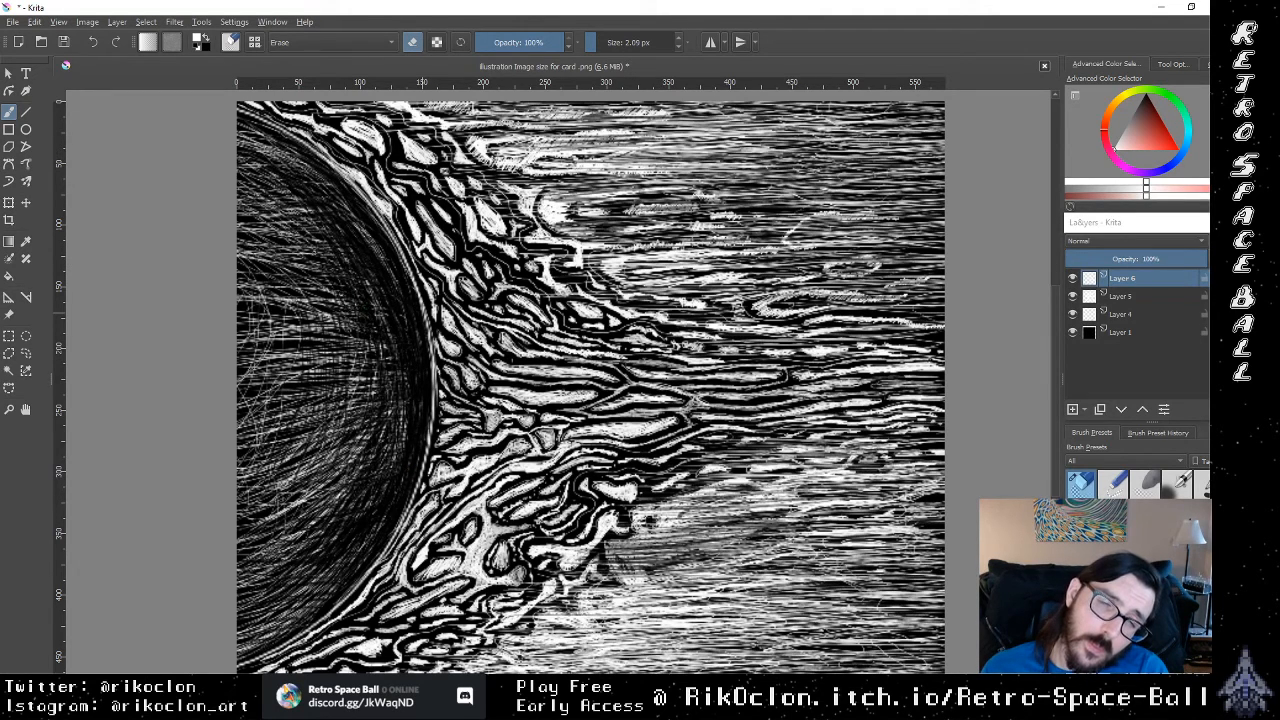
pyautogui.moveTo(340, 312)
pyautogui.mouseDown()
pyautogui.moveTo(296, 240)
pyautogui.moveTo(336, 278)
pyautogui.mouseUp()
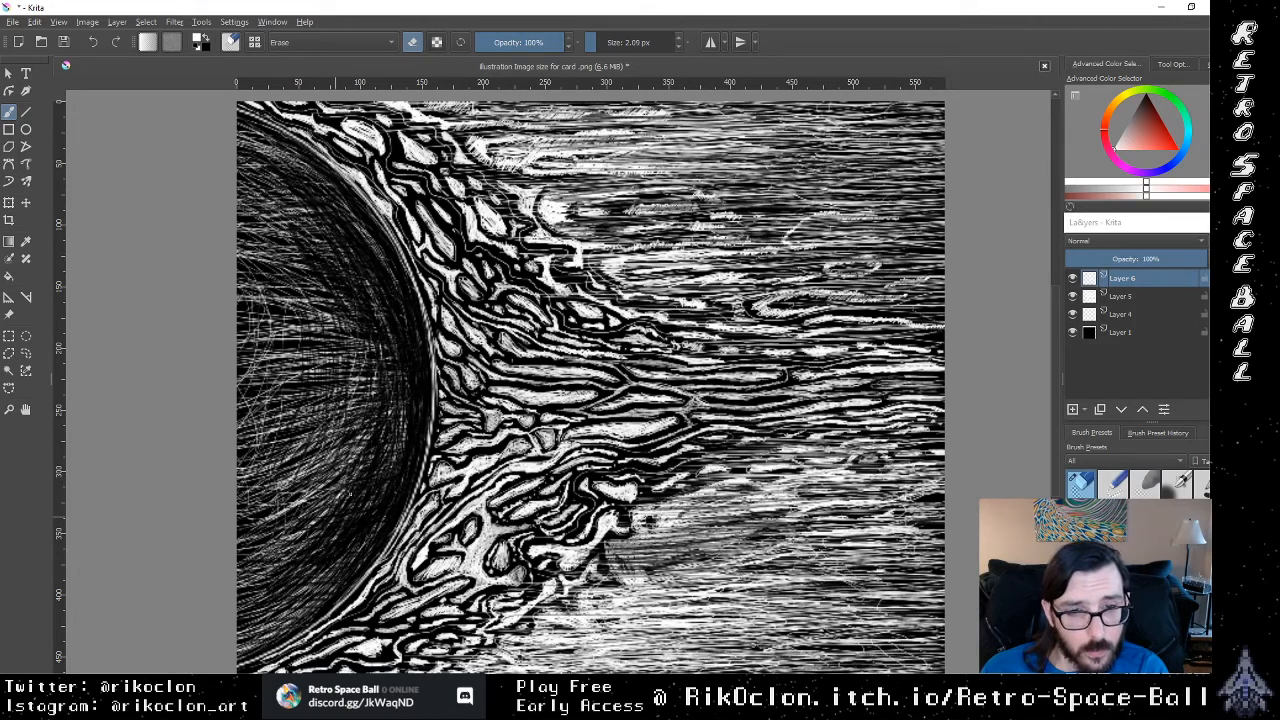
pyautogui.moveTo(336, 514); pyautogui.dragTo(371, 417)
pyautogui.moveTo(291, 548); pyautogui.dragTo(370, 404)
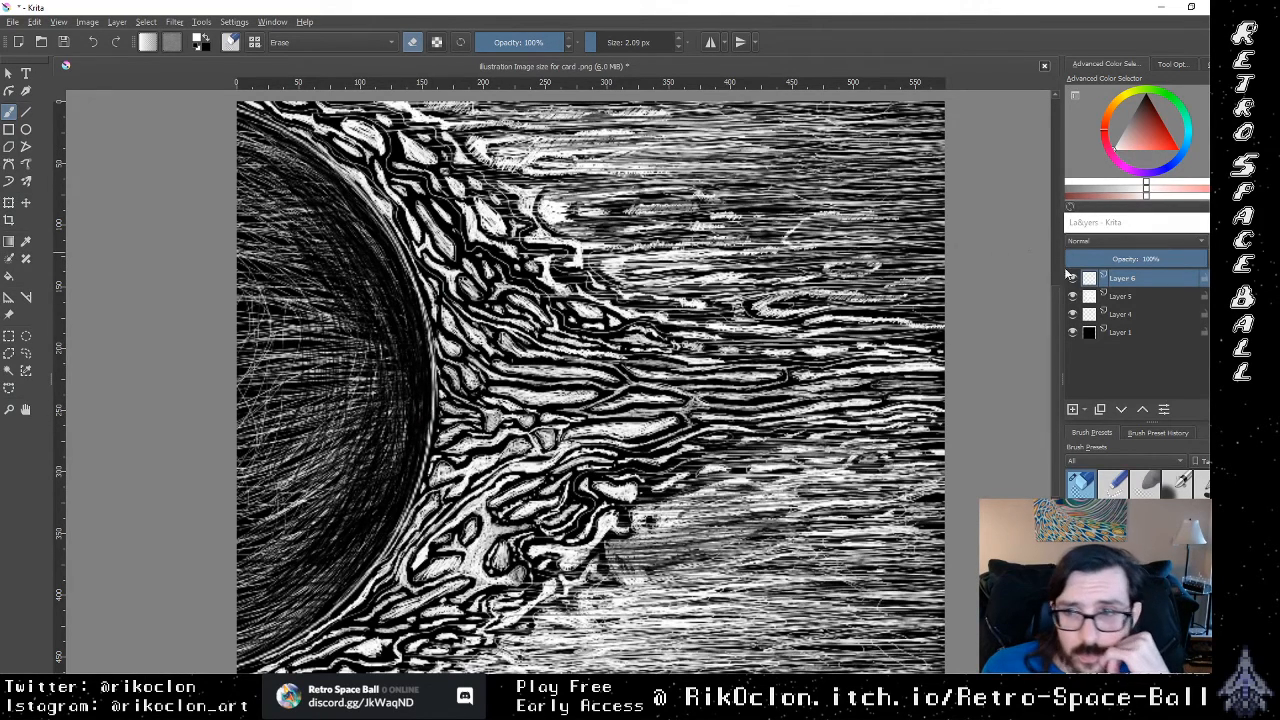
# Step: Select Layer 5 and toggle the visibility of Layers 5 and 6 to compare the flames with the sun's shading
pyautogui.click(1100, 297)
pyautogui.click(1073, 297)
pyautogui.click(1073, 297)
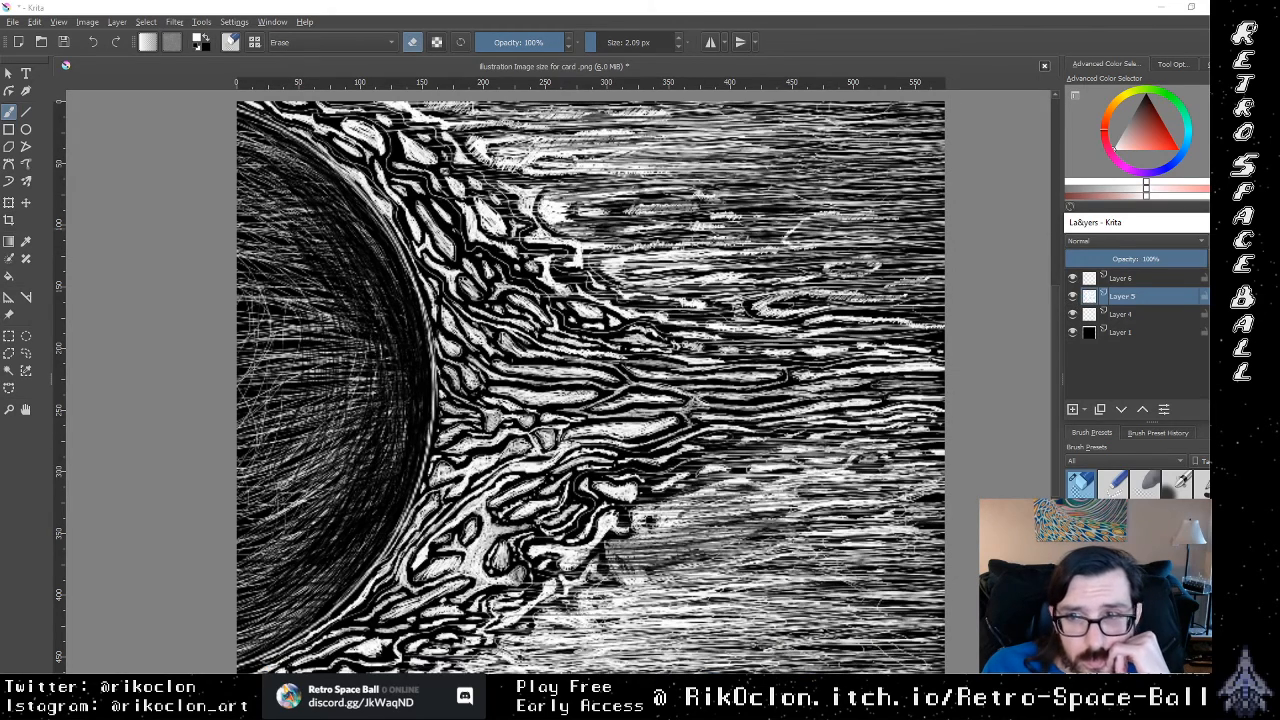
pyautogui.click(1073, 297)
pyautogui.click(1073, 297)
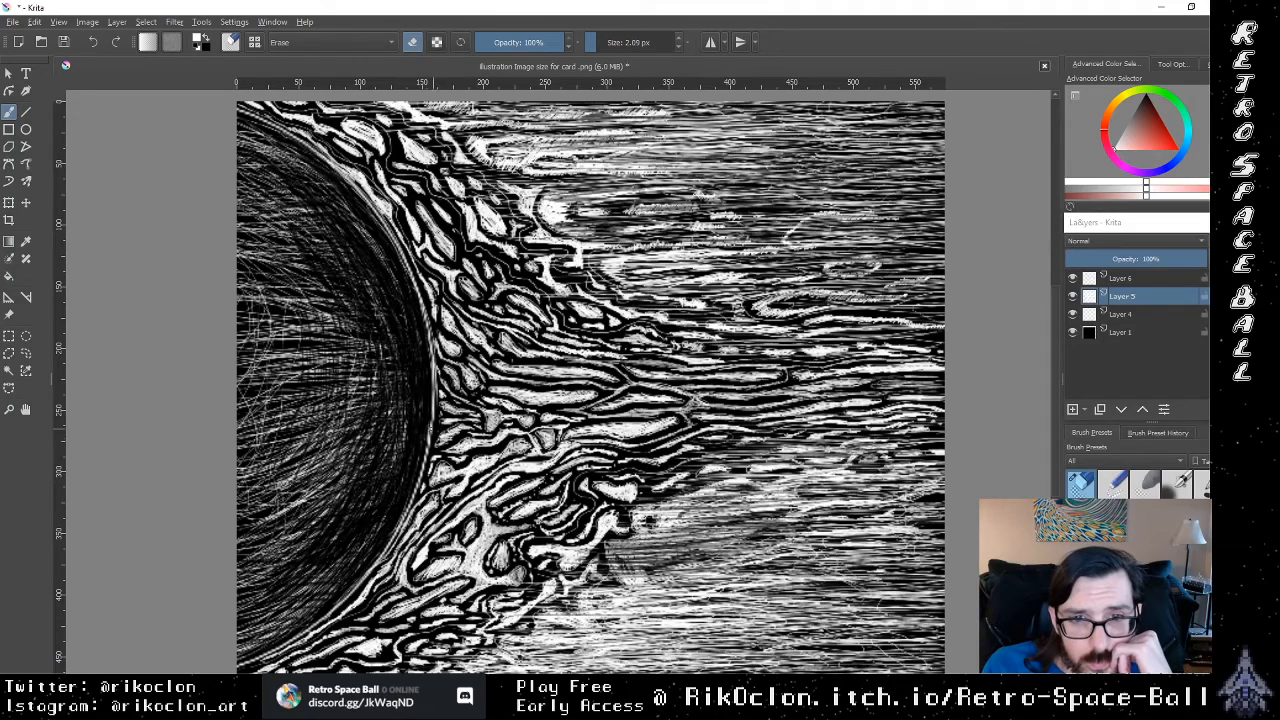
pyautogui.click(1073, 296)
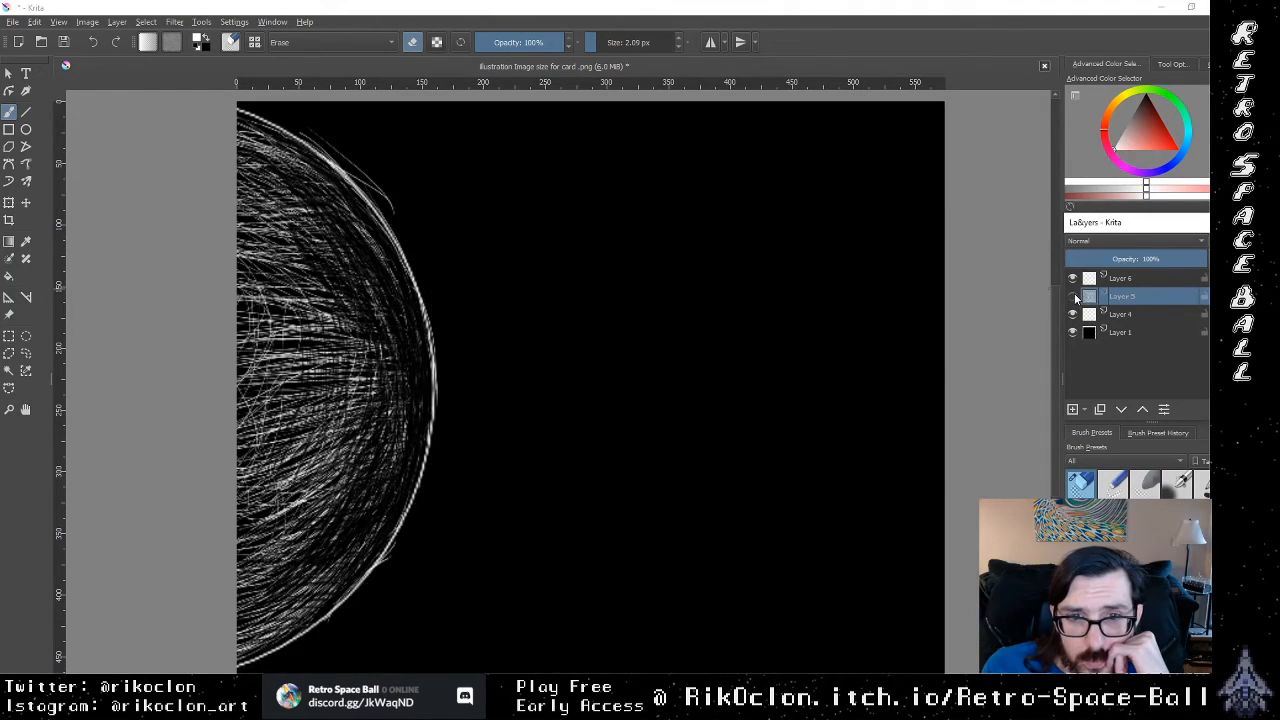
pyautogui.click(1073, 296)
pyautogui.click(1073, 296)
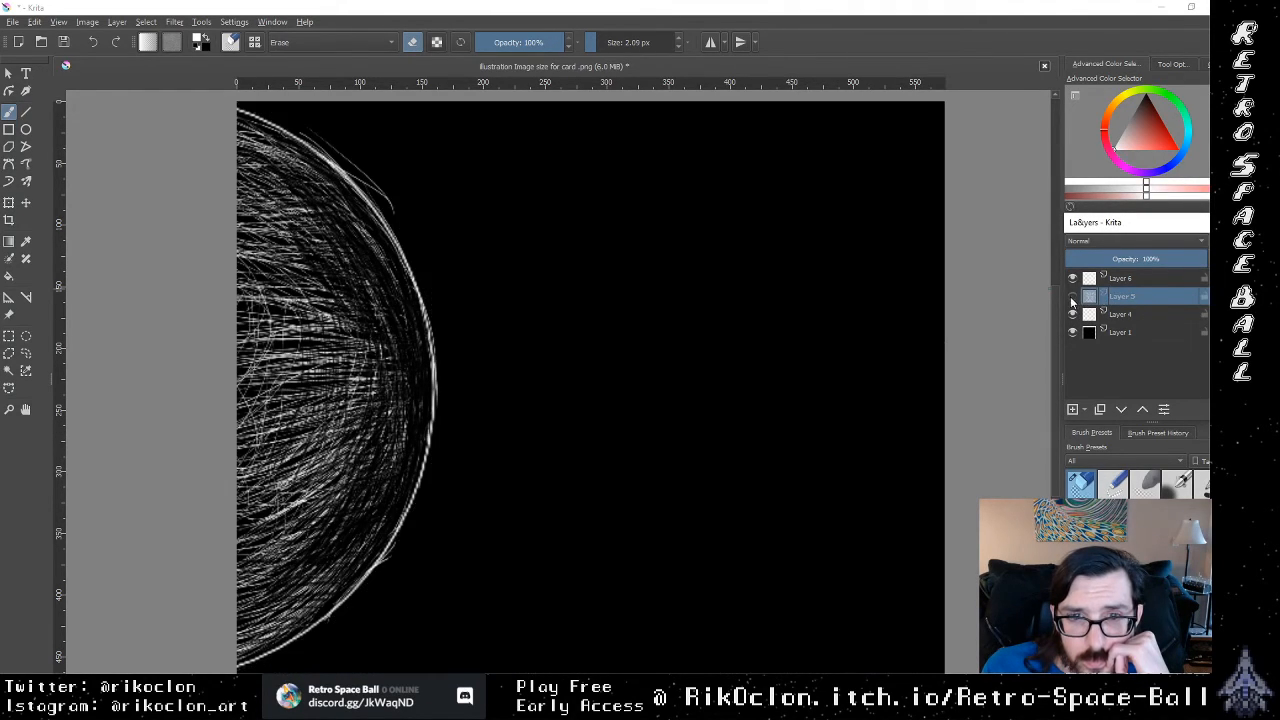
pyautogui.click(1073, 296)
pyautogui.click(1073, 278)
pyautogui.click(1073, 278)
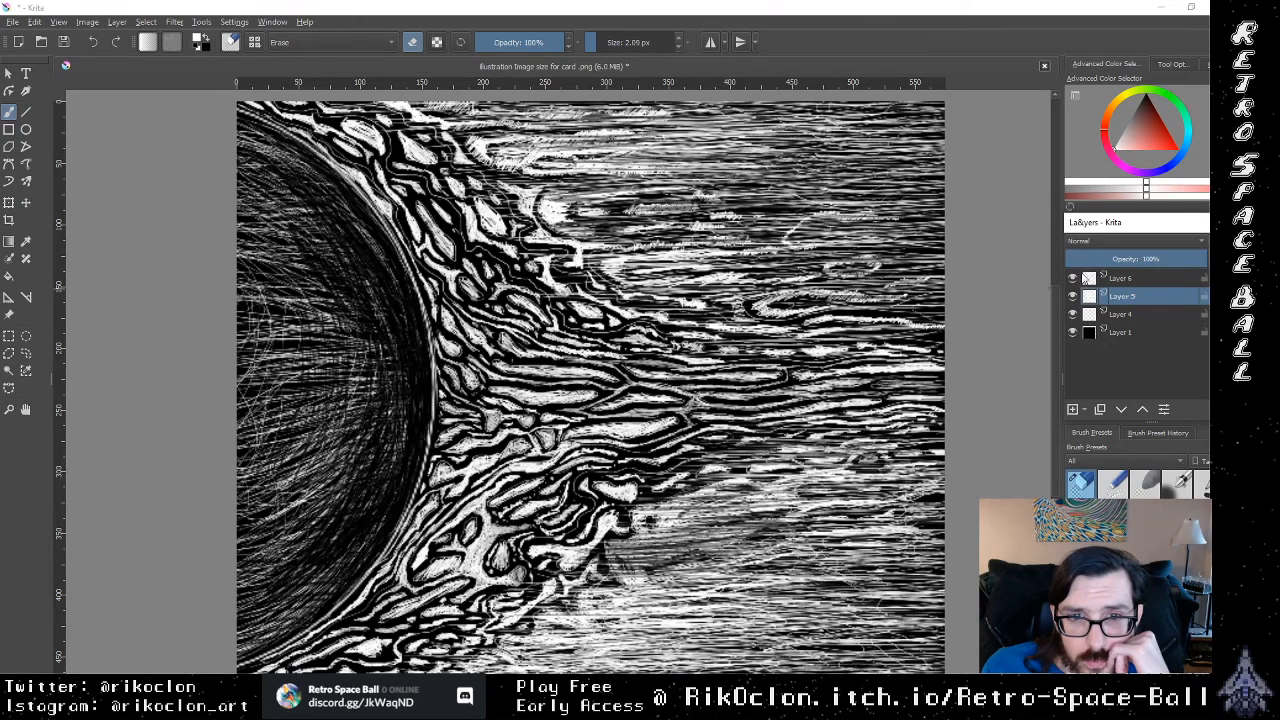
# Step: Toggle the visibility of Layers 6 and 4 to compare the sun's rim with the flames, leaving Layer 5 active
pyautogui.click(1073, 278)
pyautogui.click(1073, 314)
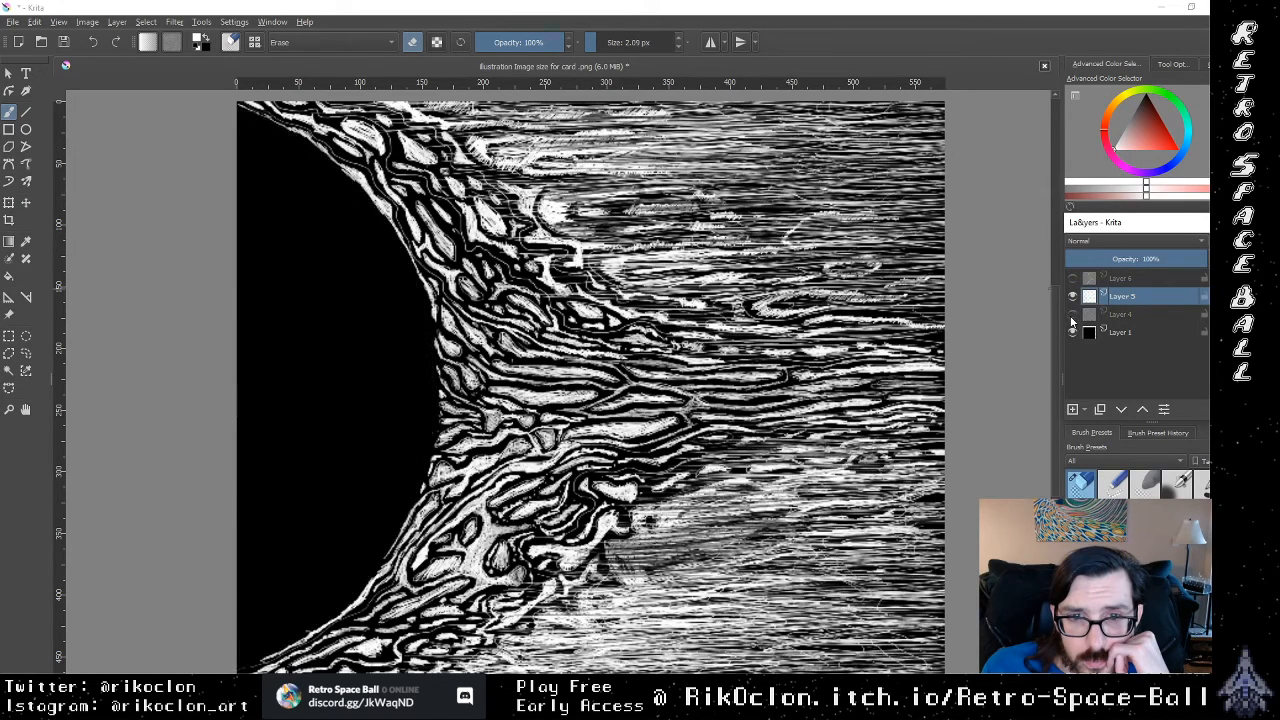
pyautogui.click(1073, 314)
pyautogui.click(1132, 316)
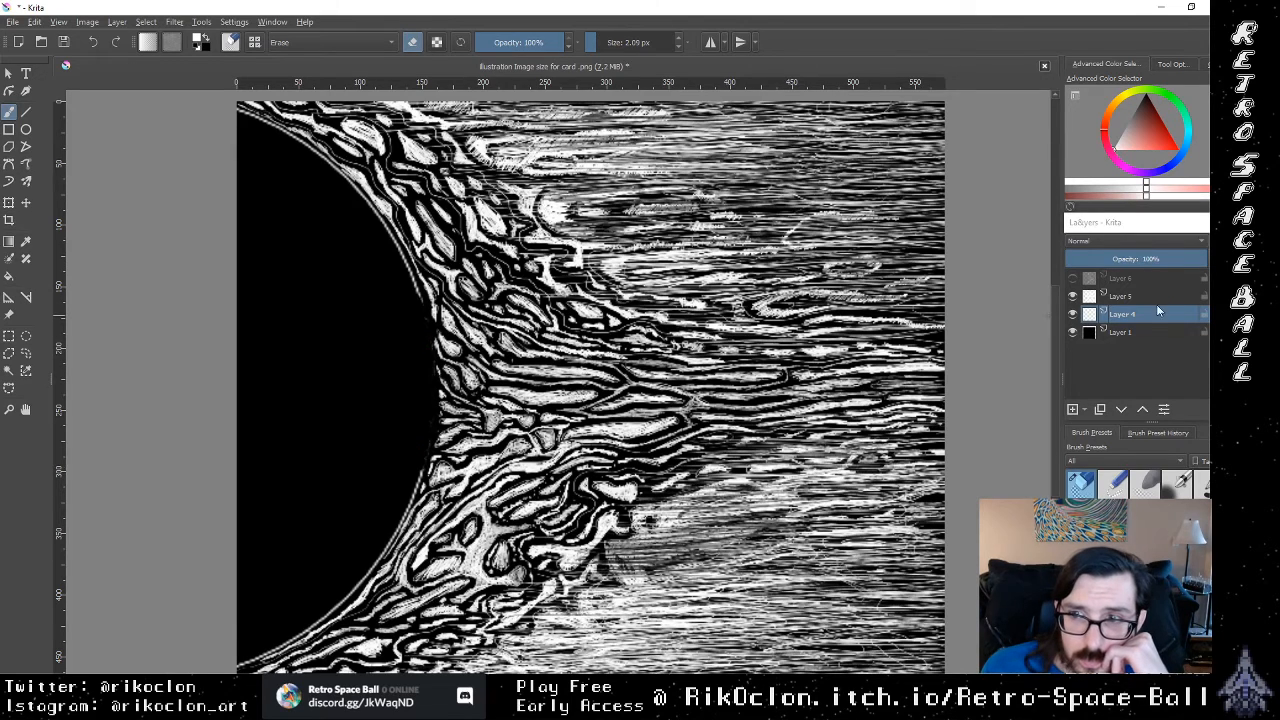
pyautogui.click(1120, 296)
pyautogui.click(1073, 279)
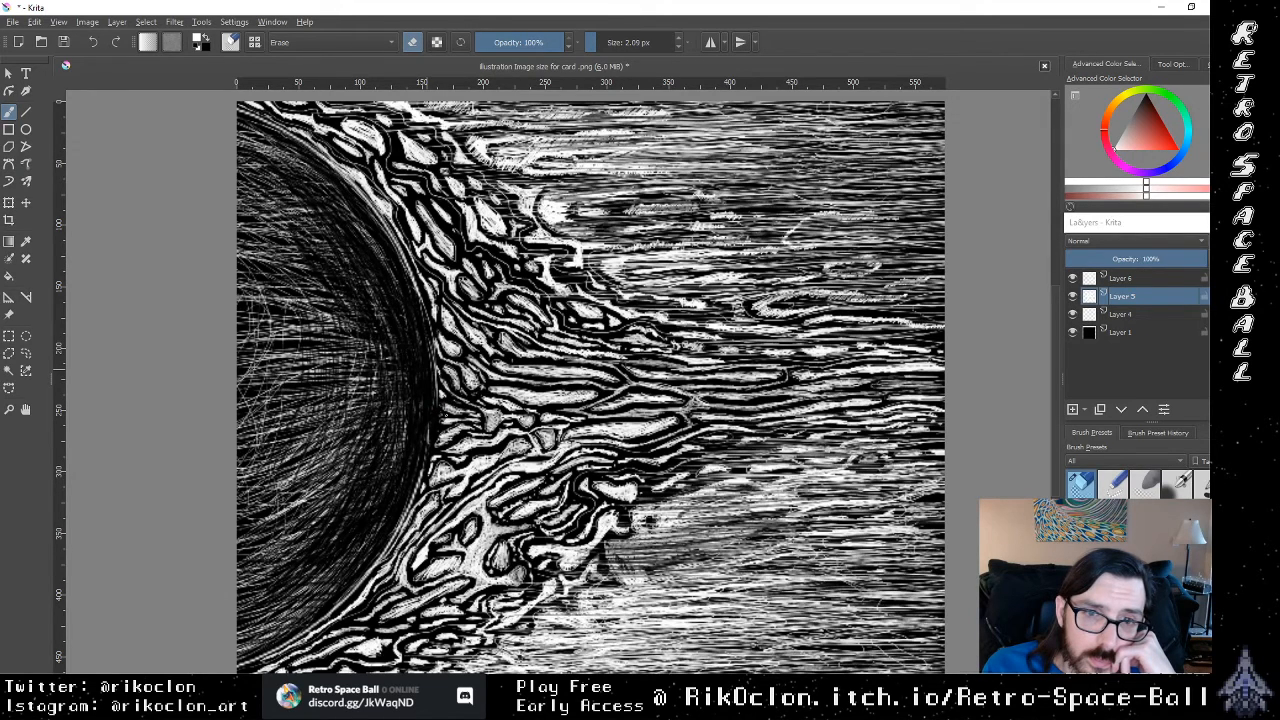
# Step: Erase small gaps on Layer 5 where the innermost flames meet the middle of the sun's rim
pyautogui.moveTo(481, 420); pyautogui.dragTo(436, 441)
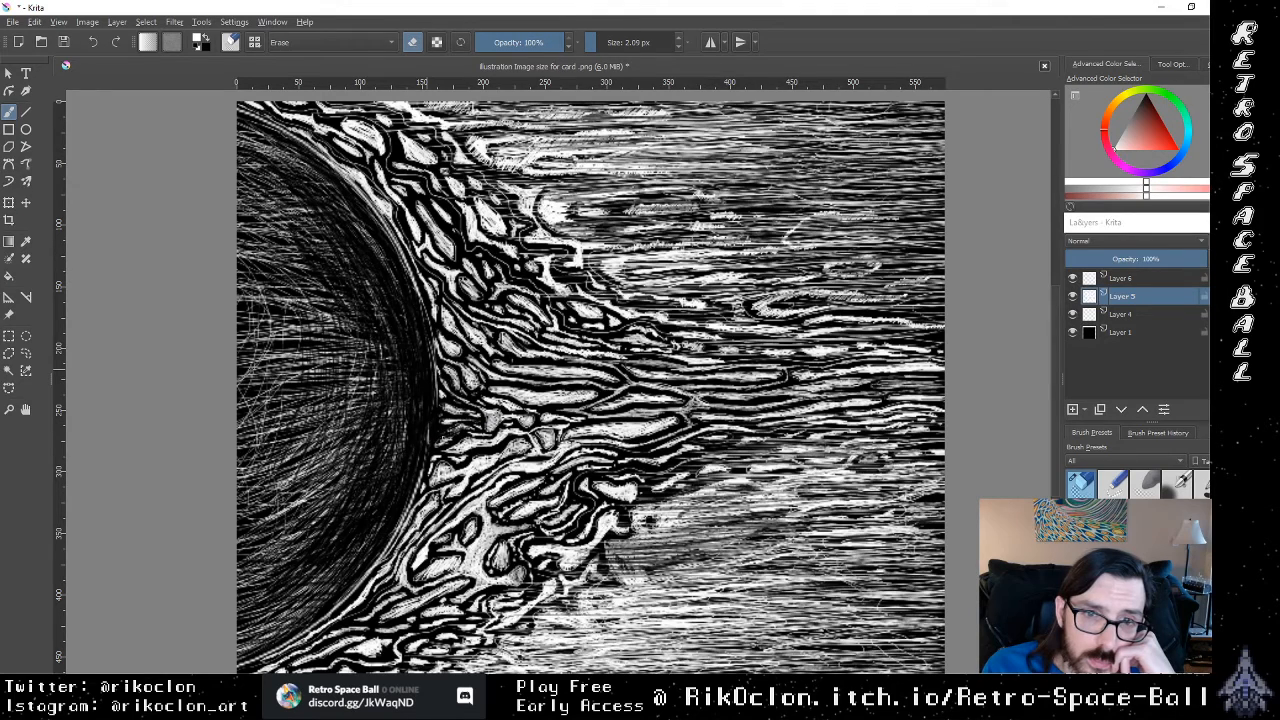
pyautogui.moveTo(494, 426)
pyautogui.mouseDown()
pyautogui.moveTo(473, 436)
pyautogui.moveTo(510, 420)
pyautogui.moveTo(454, 413)
pyautogui.mouseUp()
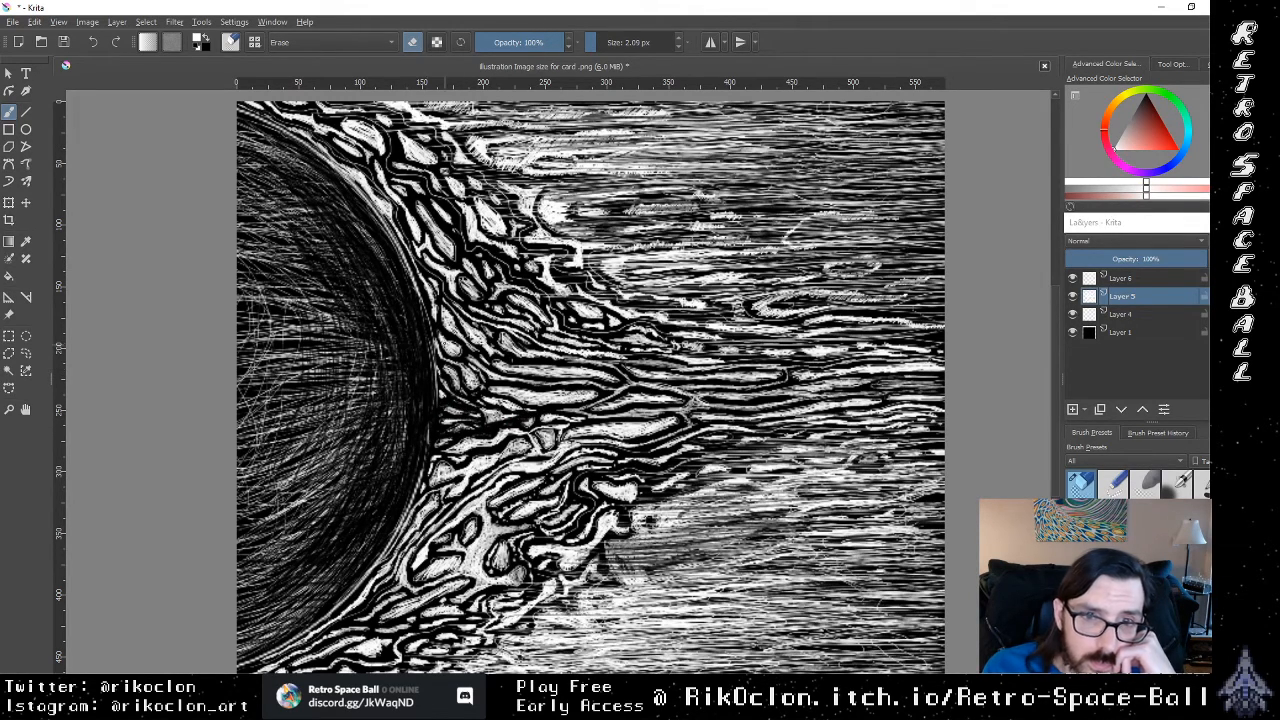
pyautogui.moveTo(436, 375); pyautogui.dragTo(434, 326)
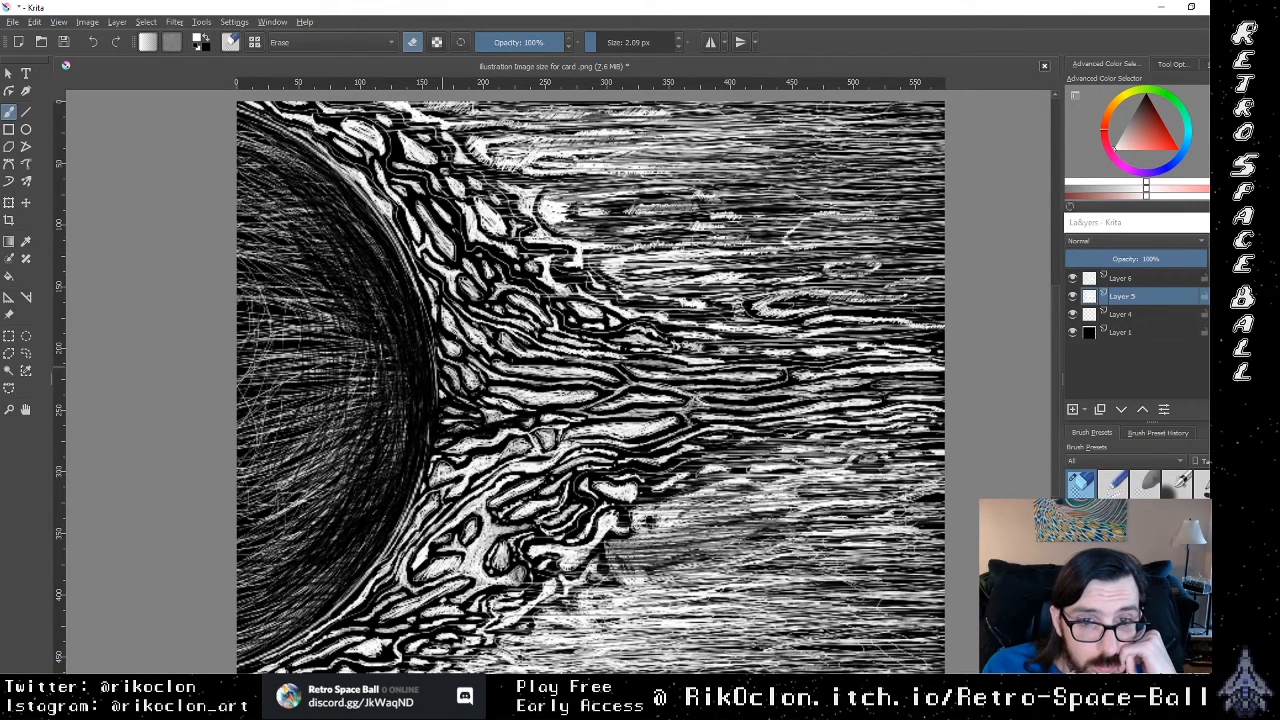
# Step: Paint thin white strands on Layer 5 with the 0.94 px brush, pulling the flames over the middle of the sun's rim
pyautogui.press('e')
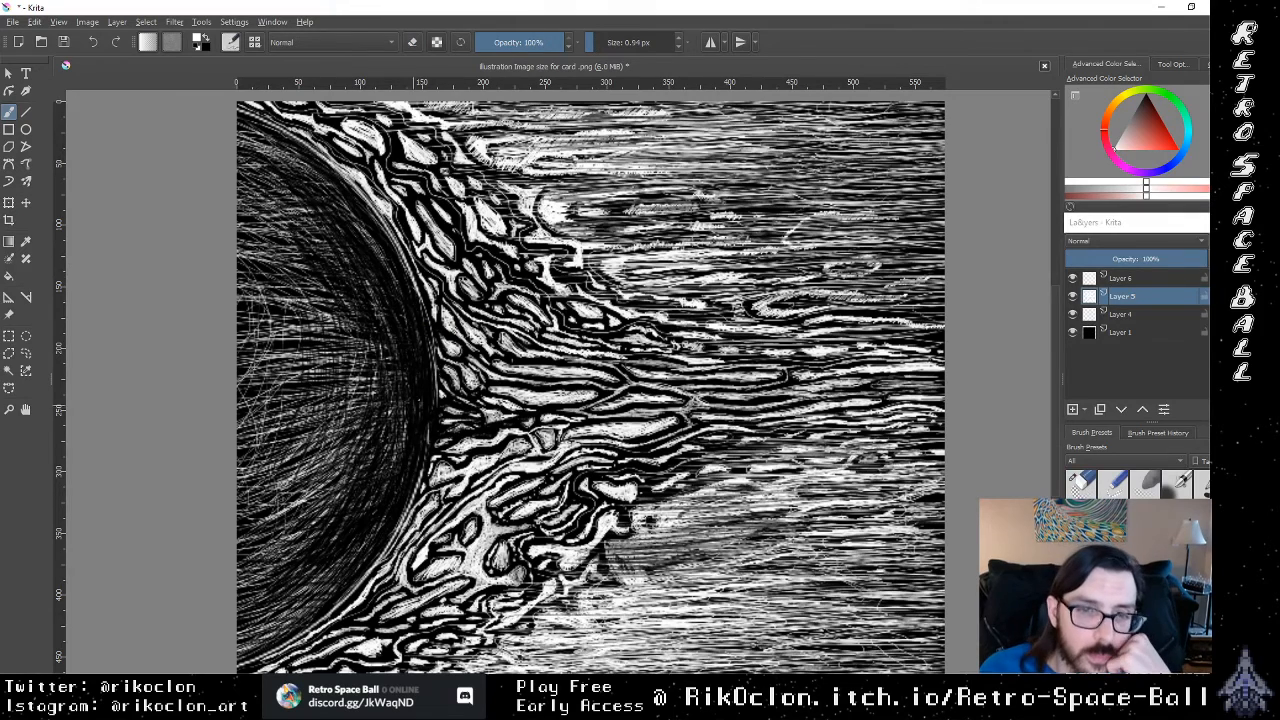
pyautogui.moveTo(453, 422)
pyautogui.mouseDown()
pyautogui.moveTo(430, 426)
pyautogui.moveTo(420, 476)
pyautogui.mouseUp()
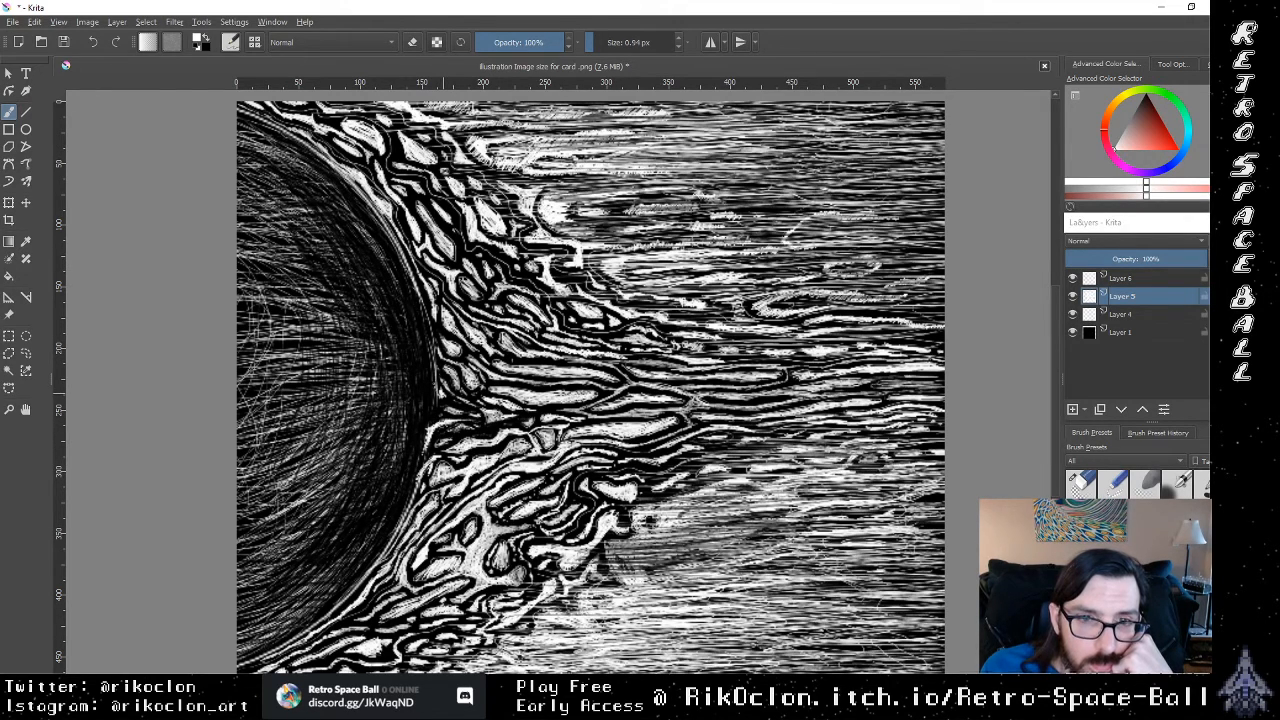
pyautogui.moveTo(431, 362); pyautogui.dragTo(435, 382)
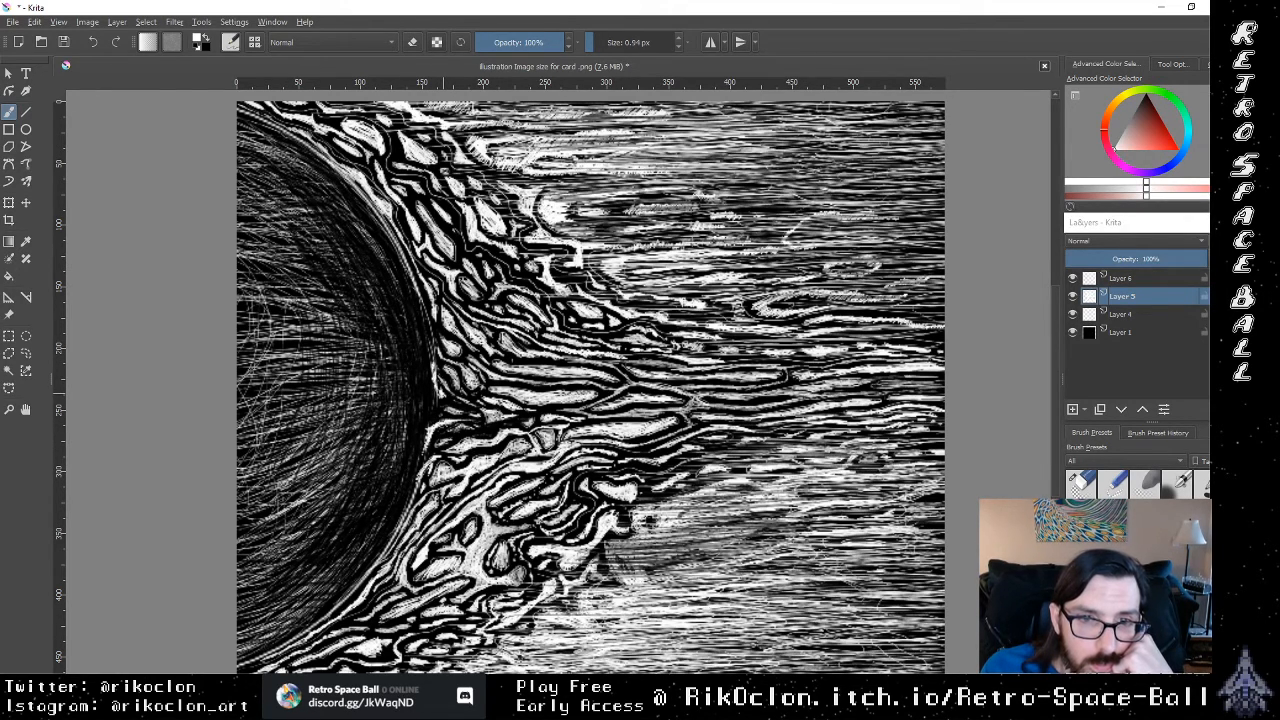
pyautogui.moveTo(438, 355)
pyautogui.mouseDown()
pyautogui.moveTo(414, 292)
pyautogui.moveTo(415, 312)
pyautogui.mouseUp()
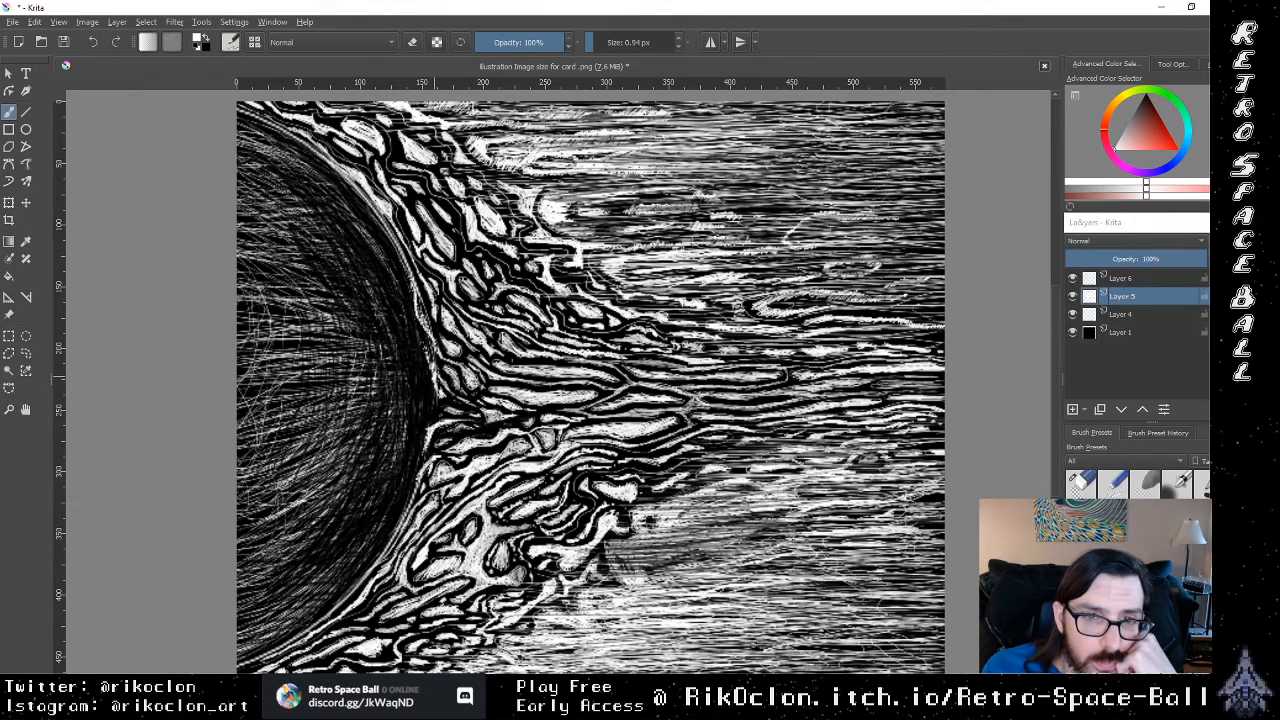
pyautogui.moveTo(426, 356); pyautogui.dragTo(420, 340)
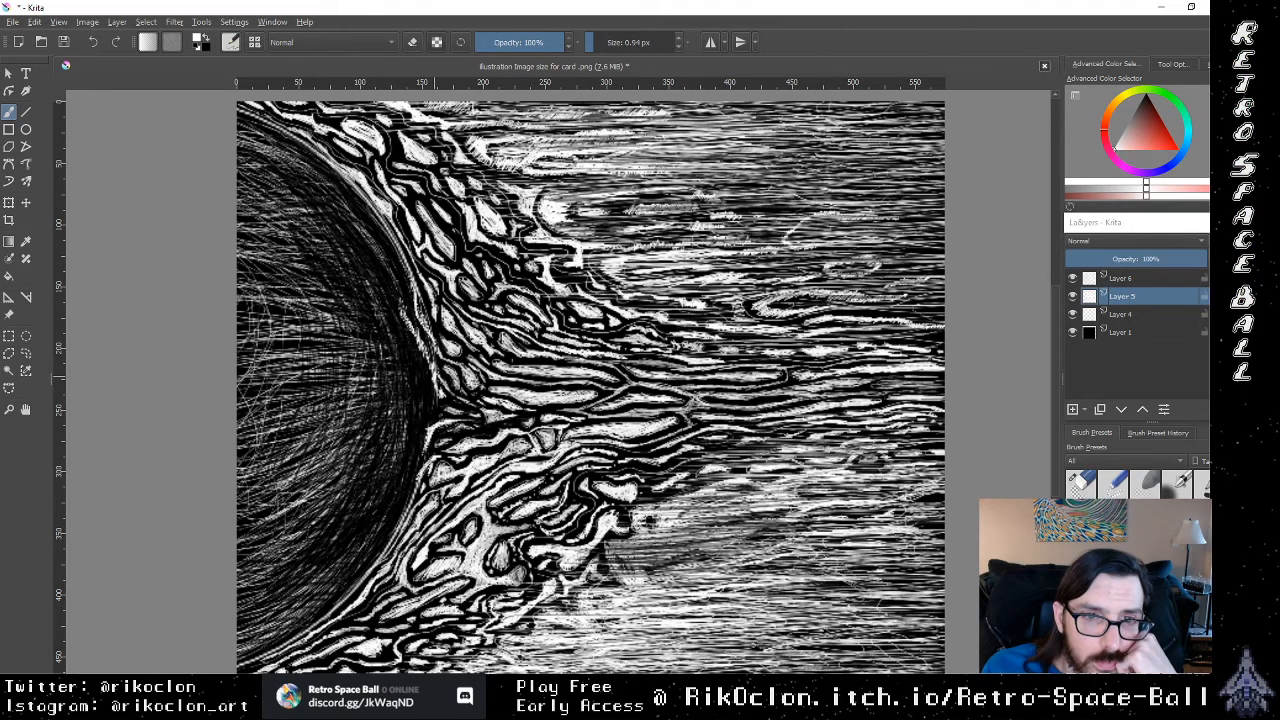
pyautogui.moveTo(418, 340); pyautogui.dragTo(407, 299)
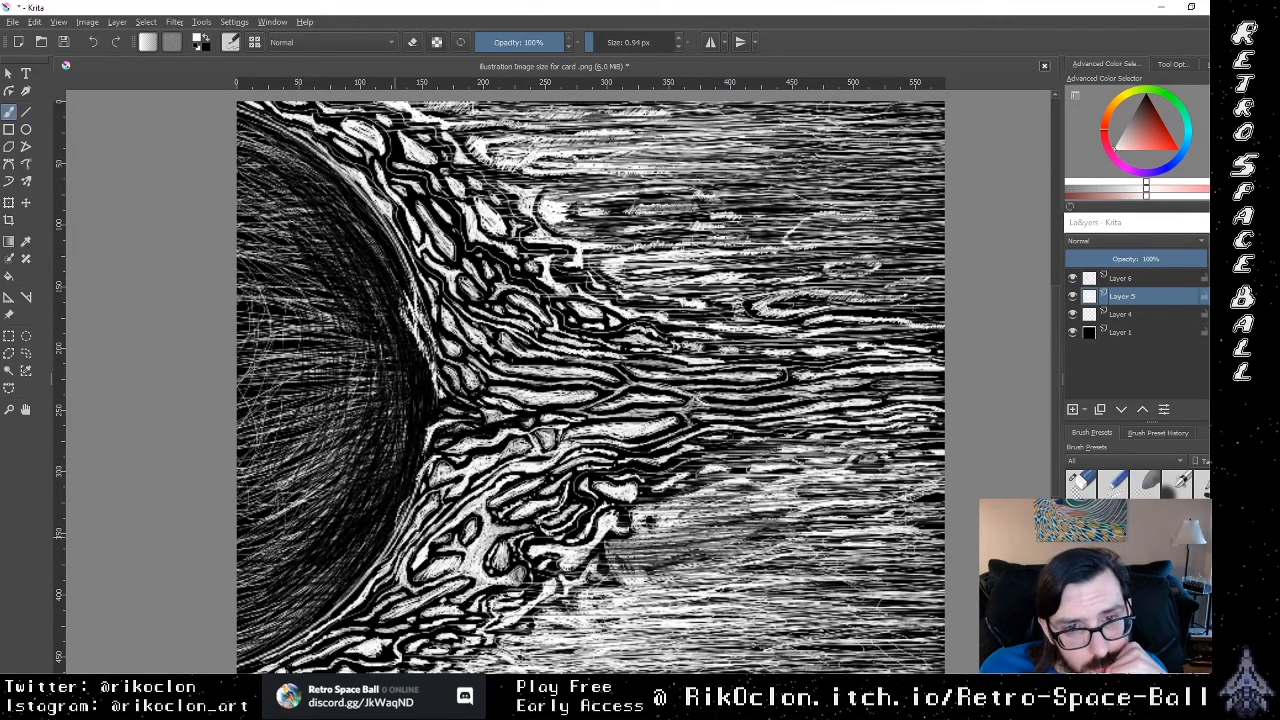
pyautogui.moveTo(405, 507); pyautogui.dragTo(415, 489)
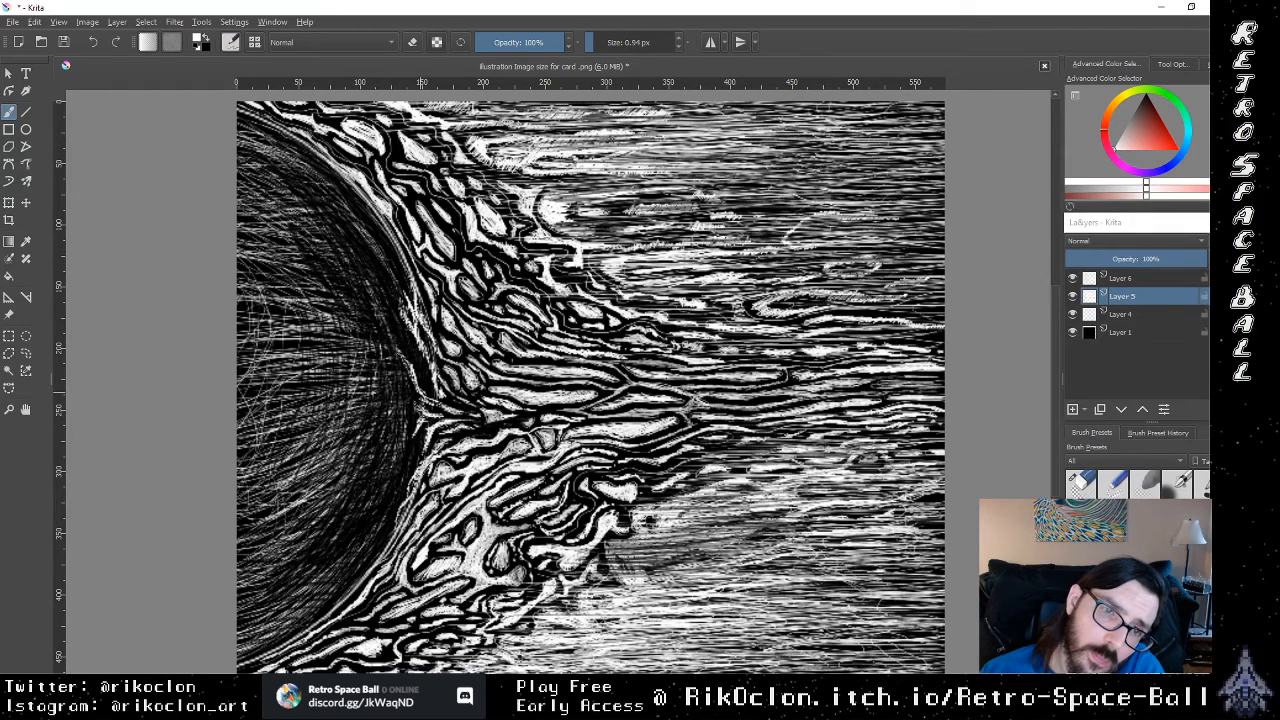
# Step: Draw long white strands curving from the middle of the rim up into the sun's upper flame side
pyautogui.moveTo(389, 328); pyautogui.dragTo(349, 252)
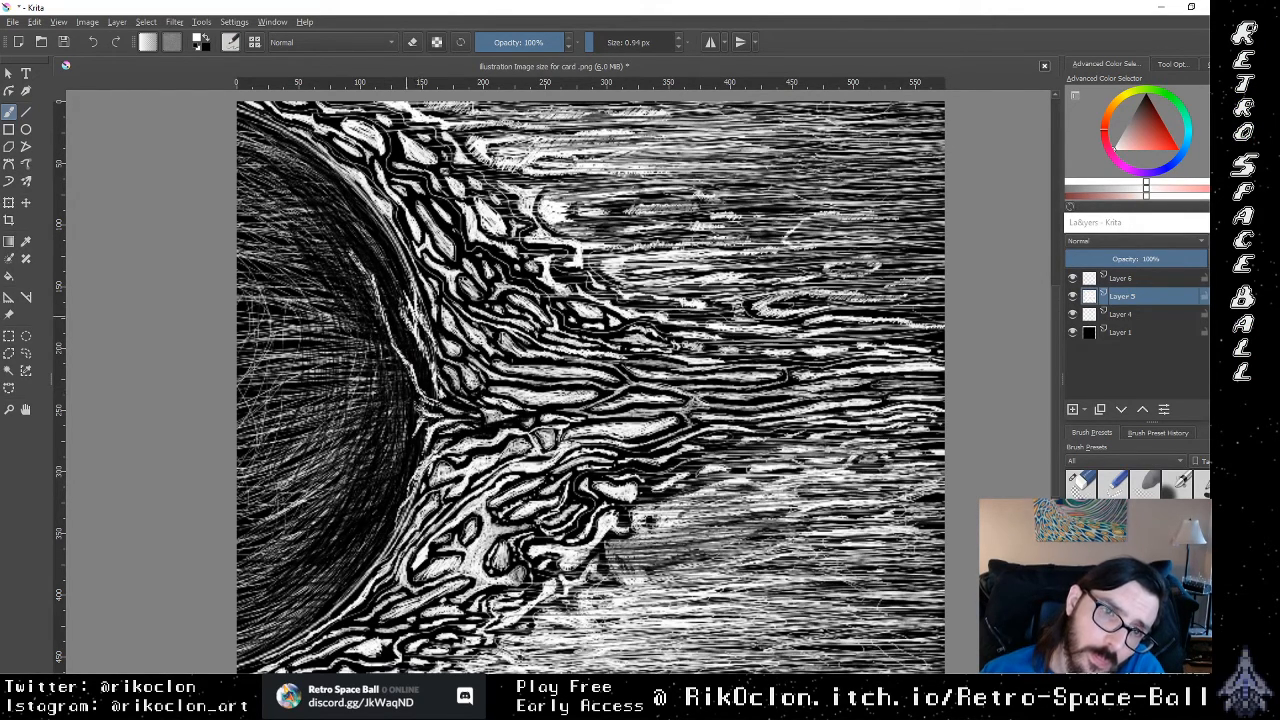
pyautogui.moveTo(406, 317)
pyautogui.mouseDown()
pyautogui.moveTo(383, 264)
pyautogui.moveTo(349, 233)
pyautogui.moveTo(387, 274)
pyautogui.moveTo(354, 219)
pyautogui.mouseUp()
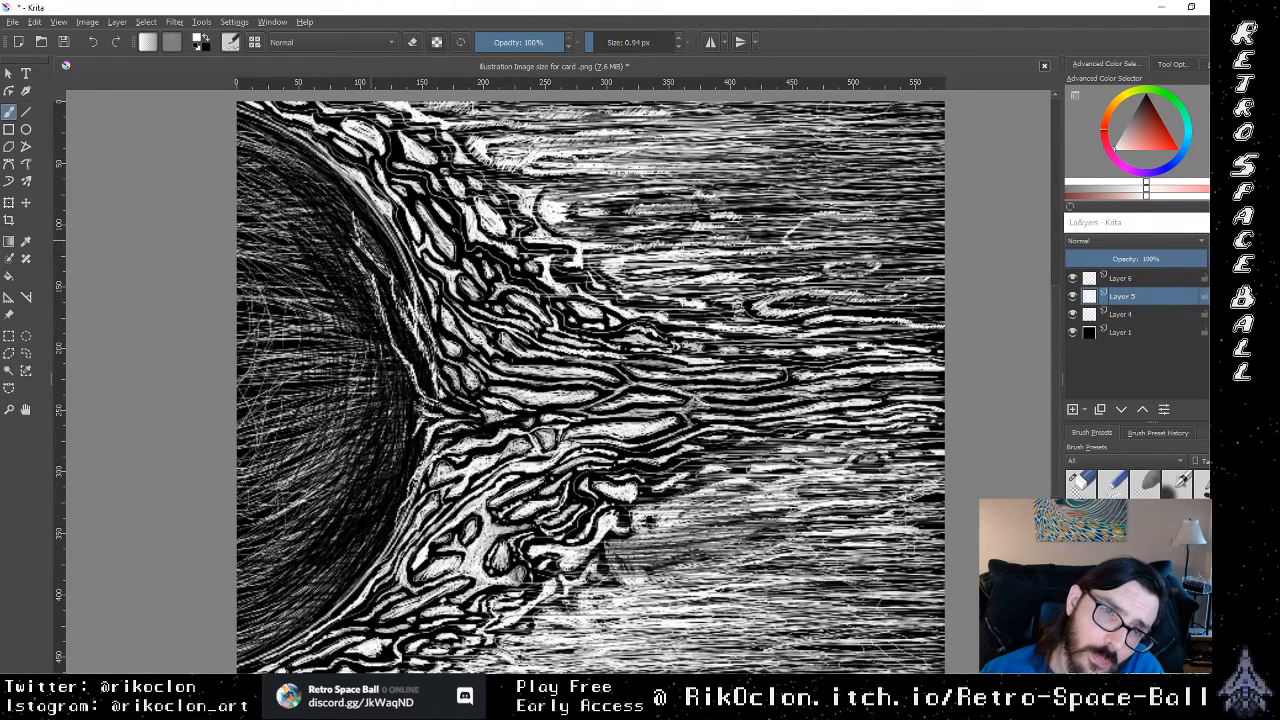
pyautogui.moveTo(413, 293)
pyautogui.mouseDown()
pyautogui.moveTo(378, 236)
pyautogui.moveTo(414, 277)
pyautogui.moveTo(398, 252)
pyautogui.mouseUp()
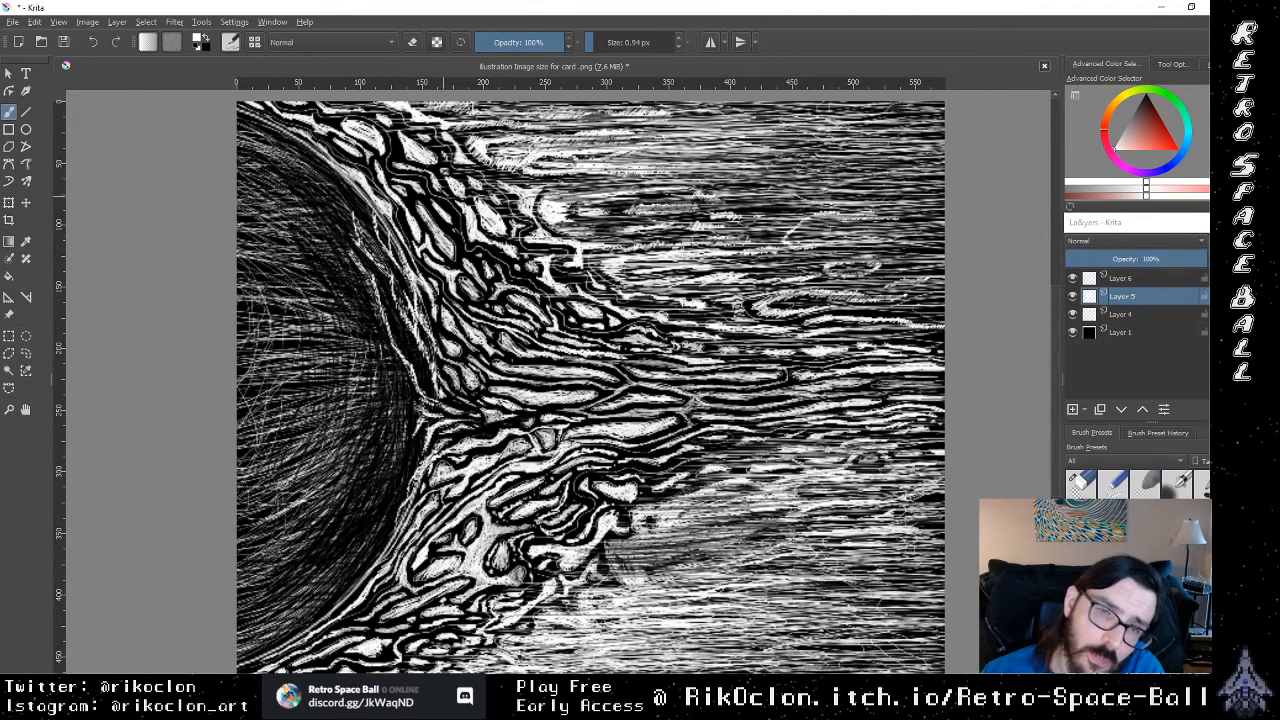
pyautogui.moveTo(439, 340)
pyautogui.mouseDown()
pyautogui.moveTo(426, 321)
pyautogui.moveTo(456, 347)
pyautogui.mouseUp()
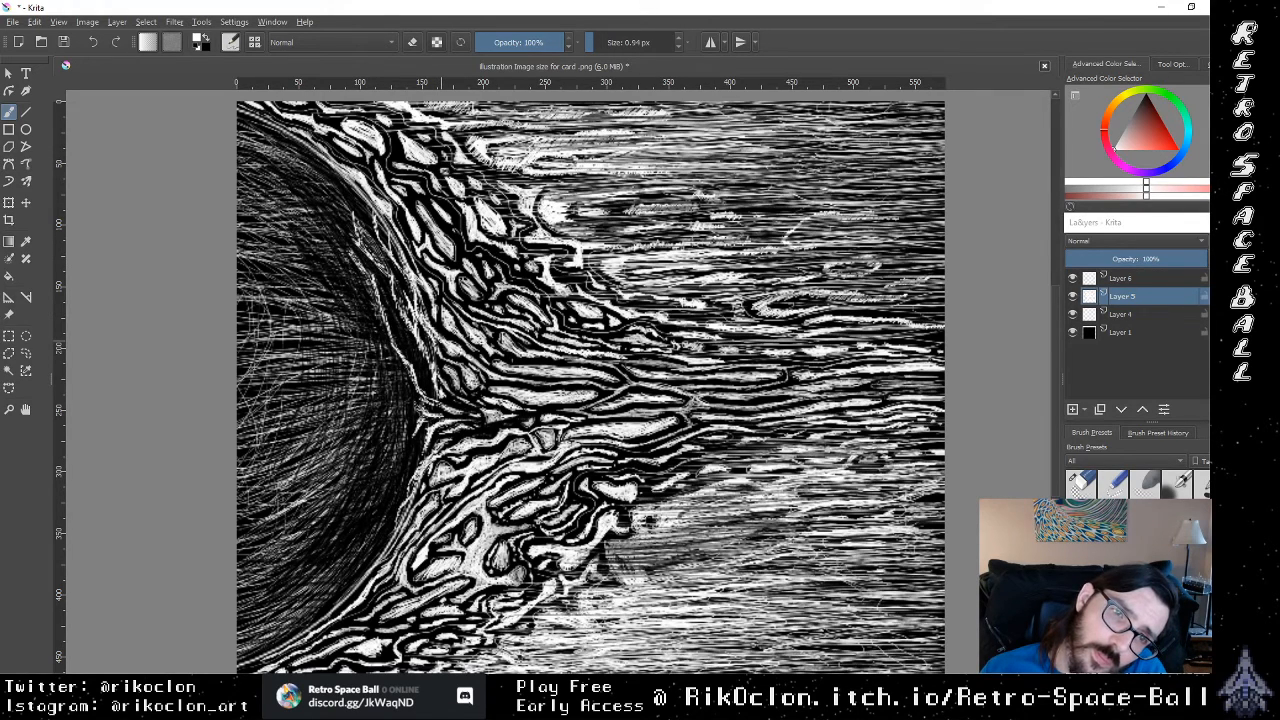
# Step: Fill the dark gaps between the upper rim strands with short white strokes following their curve
pyautogui.moveTo(418, 297); pyautogui.dragTo(441, 355)
pyautogui.moveTo(431, 345)
pyautogui.mouseDown()
pyautogui.moveTo(441, 359)
pyautogui.moveTo(427, 359)
pyautogui.mouseUp()
pyautogui.moveTo(405, 317); pyautogui.dragTo(415, 339)
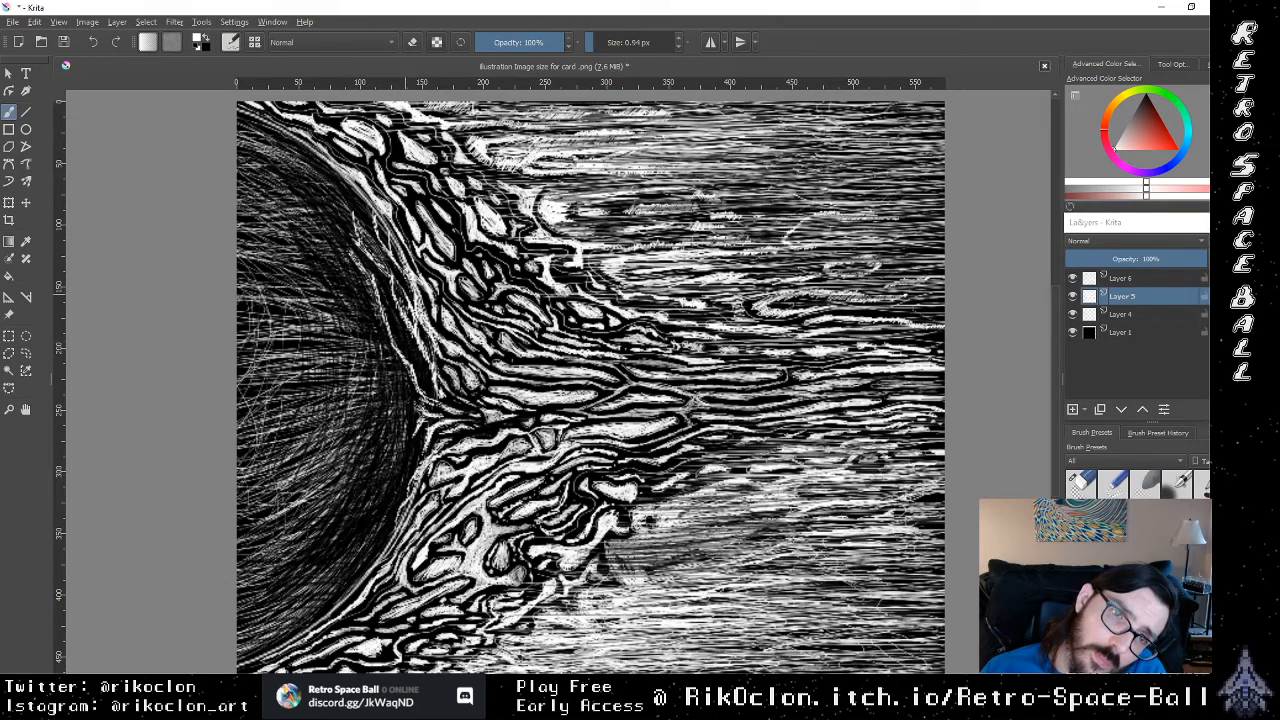
pyautogui.moveTo(402, 273)
pyautogui.mouseDown()
pyautogui.moveTo(408, 297)
pyautogui.moveTo(405, 284)
pyautogui.mouseUp()
pyautogui.moveTo(382, 242); pyautogui.dragTo(387, 265)
pyautogui.moveTo(375, 238)
pyautogui.mouseDown()
pyautogui.moveTo(385, 263)
pyautogui.moveTo(383, 248)
pyautogui.mouseUp()
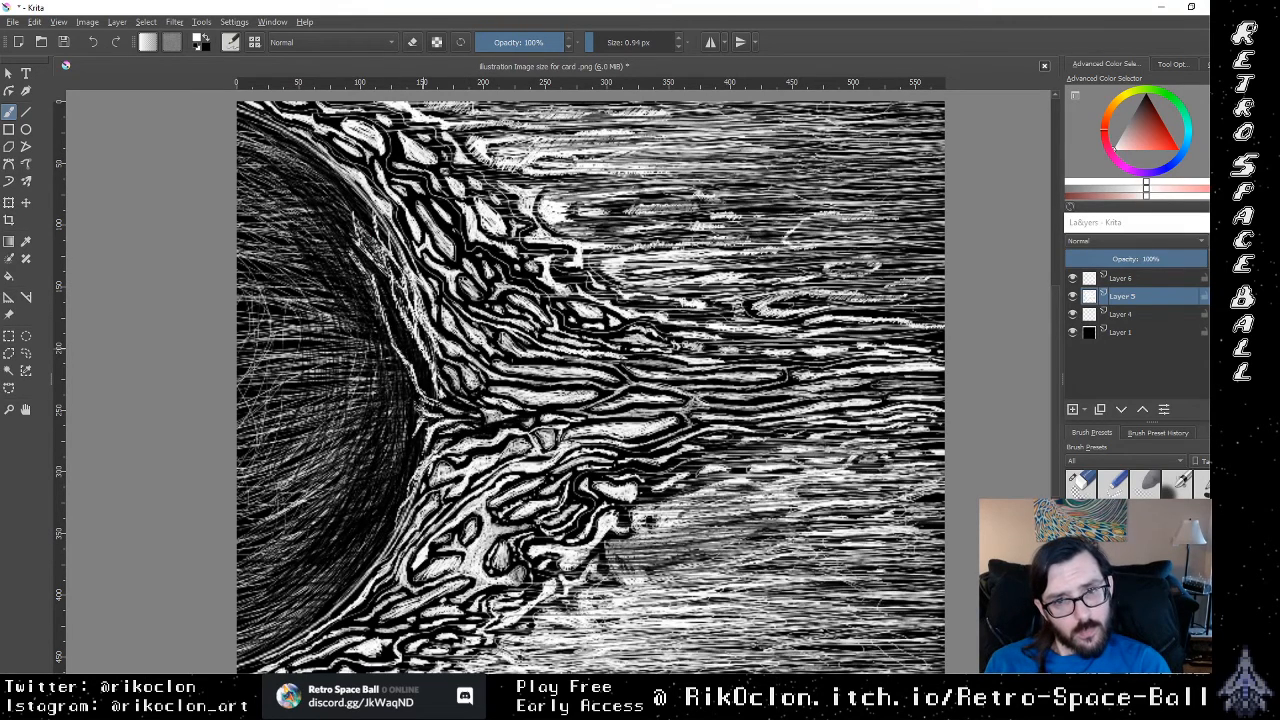
# Step: Add fine white strokes at the middle of the rim and around the upper tips of the inner strands
pyautogui.moveTo(427, 348); pyautogui.dragTo(431, 384)
pyautogui.moveTo(426, 367); pyautogui.dragTo(431, 379)
pyautogui.moveTo(414, 359)
pyautogui.mouseDown()
pyautogui.moveTo(421, 371)
pyautogui.moveTo(401, 326)
pyautogui.moveTo(414, 363)
pyautogui.mouseUp()
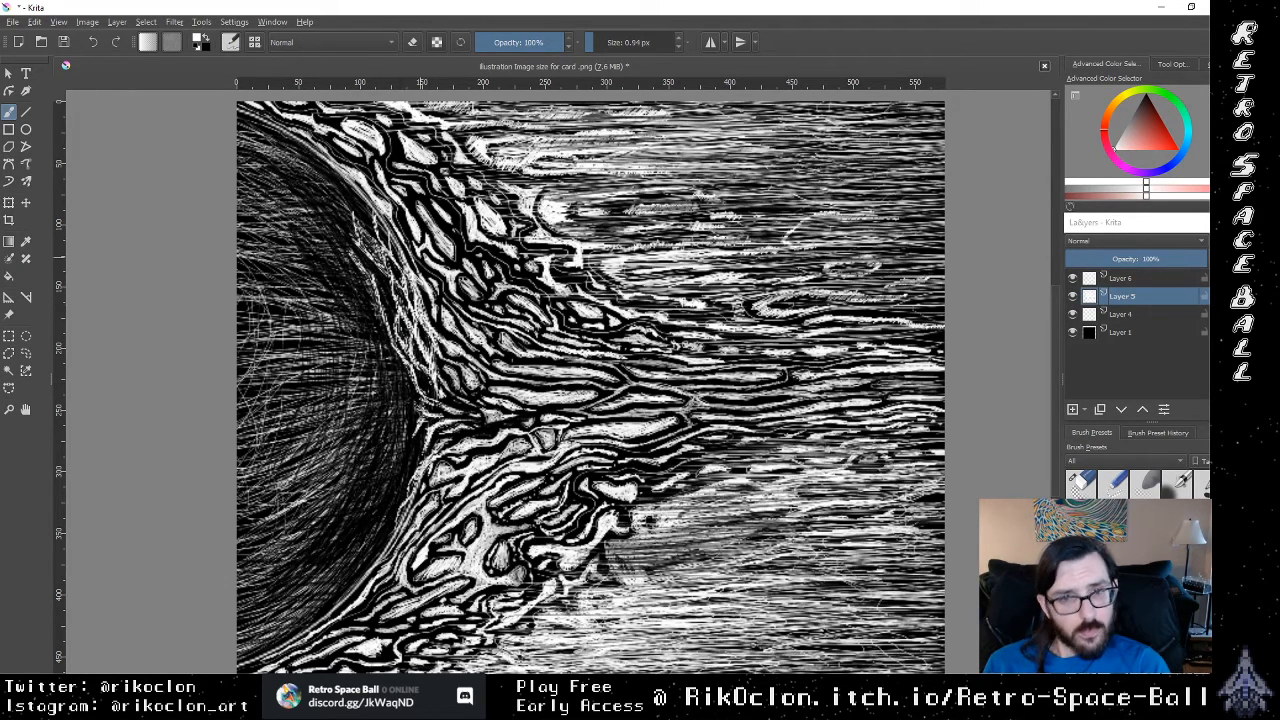
pyautogui.moveTo(385, 291)
pyautogui.mouseDown()
pyautogui.moveTo(393, 305)
pyautogui.moveTo(379, 284)
pyautogui.mouseUp()
pyautogui.moveTo(369, 261); pyautogui.dragTo(375, 277)
pyautogui.moveTo(365, 253)
pyautogui.mouseDown()
pyautogui.moveTo(371, 269)
pyautogui.moveTo(369, 254)
pyautogui.mouseUp()
pyautogui.moveTo(366, 241); pyautogui.dragTo(371, 256)
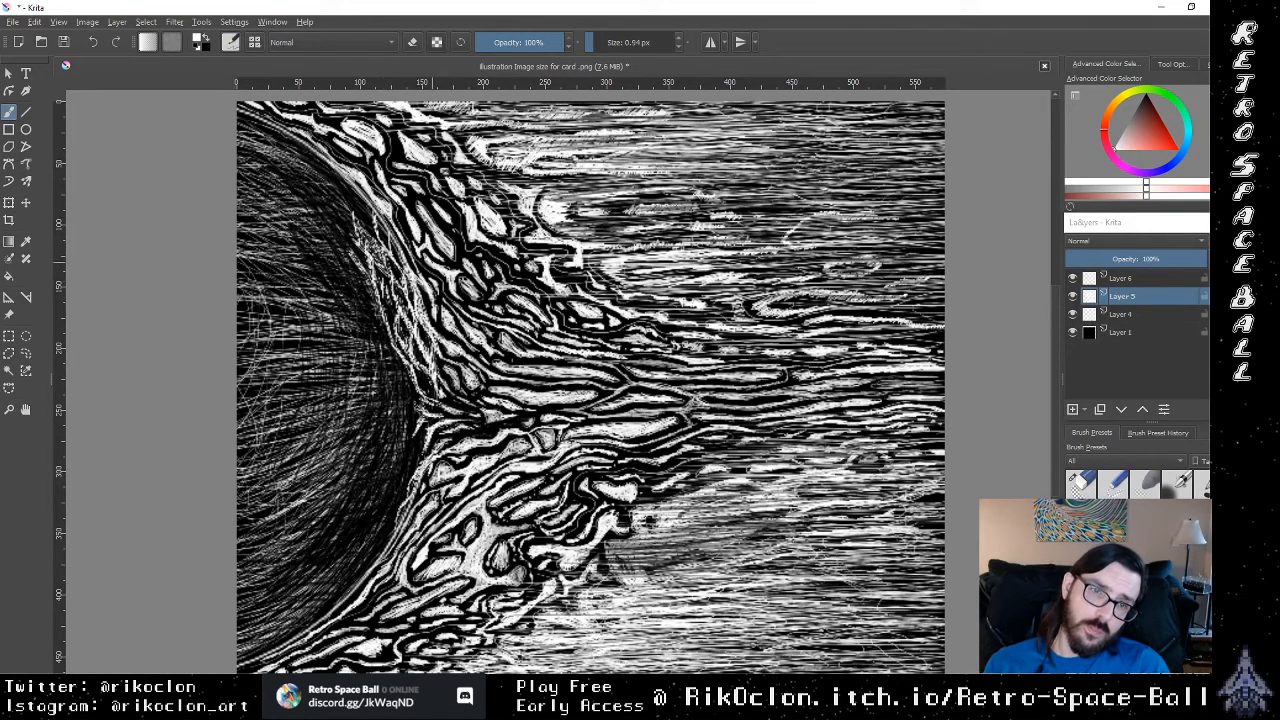
# Step: Paint white strands sweeping down and inward from the middle of the rim along the sun's lower flame side
pyautogui.moveTo(403, 473)
pyautogui.mouseDown()
pyautogui.moveTo(398, 484)
pyautogui.moveTo(409, 471)
pyautogui.mouseUp()
pyautogui.moveTo(416, 458); pyautogui.dragTo(393, 496)
pyautogui.moveTo(397, 489)
pyautogui.mouseDown()
pyautogui.moveTo(364, 556)
pyautogui.moveTo(374, 524)
pyautogui.mouseUp()
pyautogui.moveTo(393, 495); pyautogui.dragTo(387, 507)
pyautogui.moveTo(420, 457); pyautogui.dragTo(400, 490)
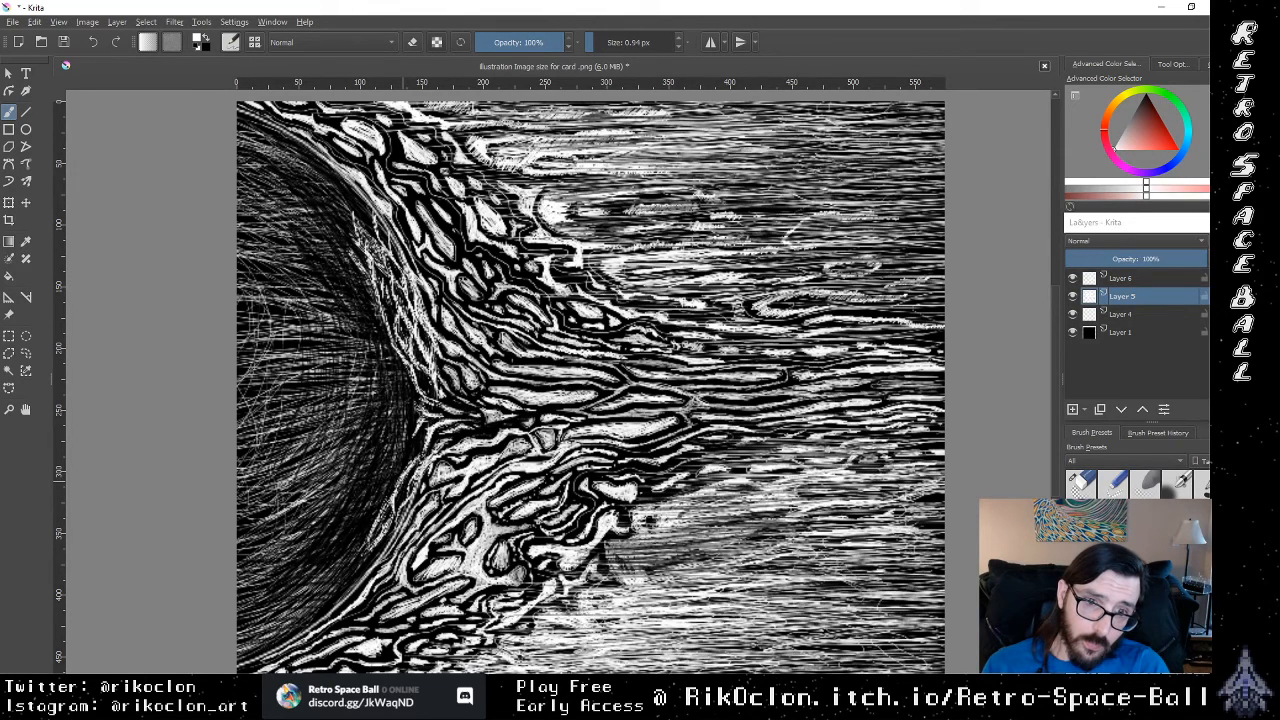
pyautogui.moveTo(414, 444)
pyautogui.mouseDown()
pyautogui.moveTo(361, 519)
pyautogui.moveTo(376, 510)
pyautogui.mouseUp()
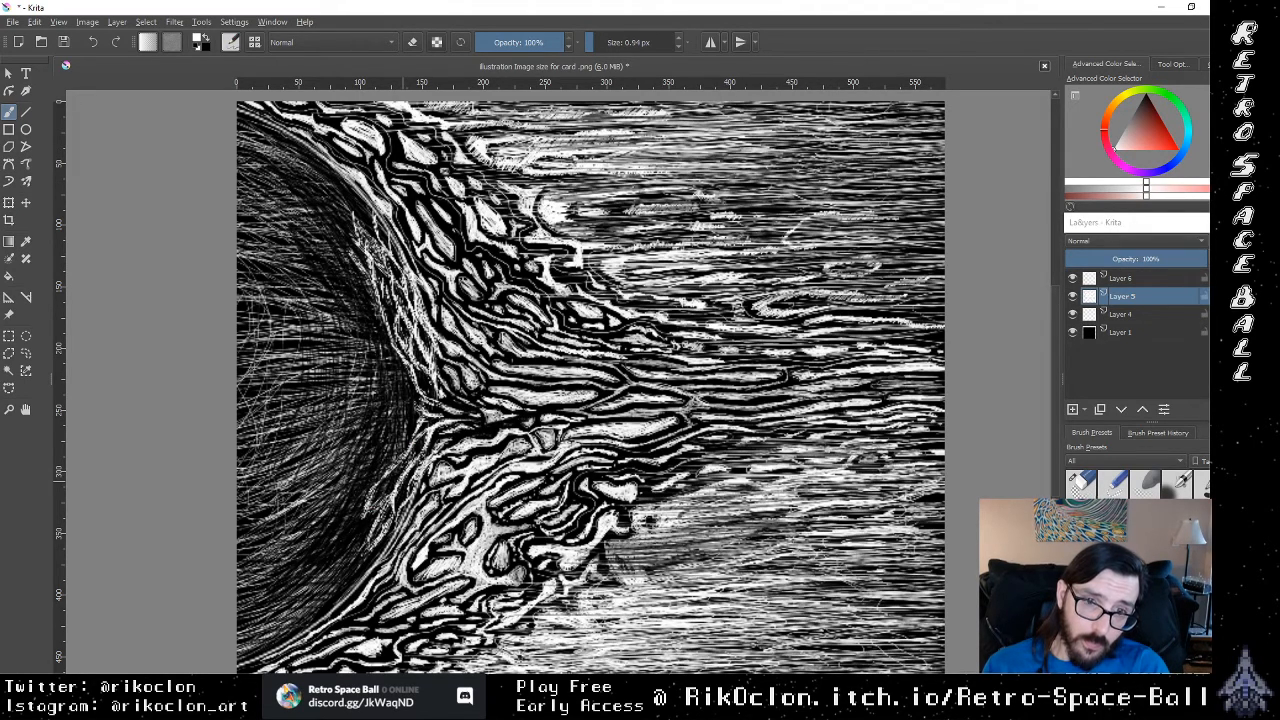
pyautogui.moveTo(404, 464); pyautogui.dragTo(394, 480)
pyautogui.moveTo(410, 448); pyautogui.dragTo(400, 472)
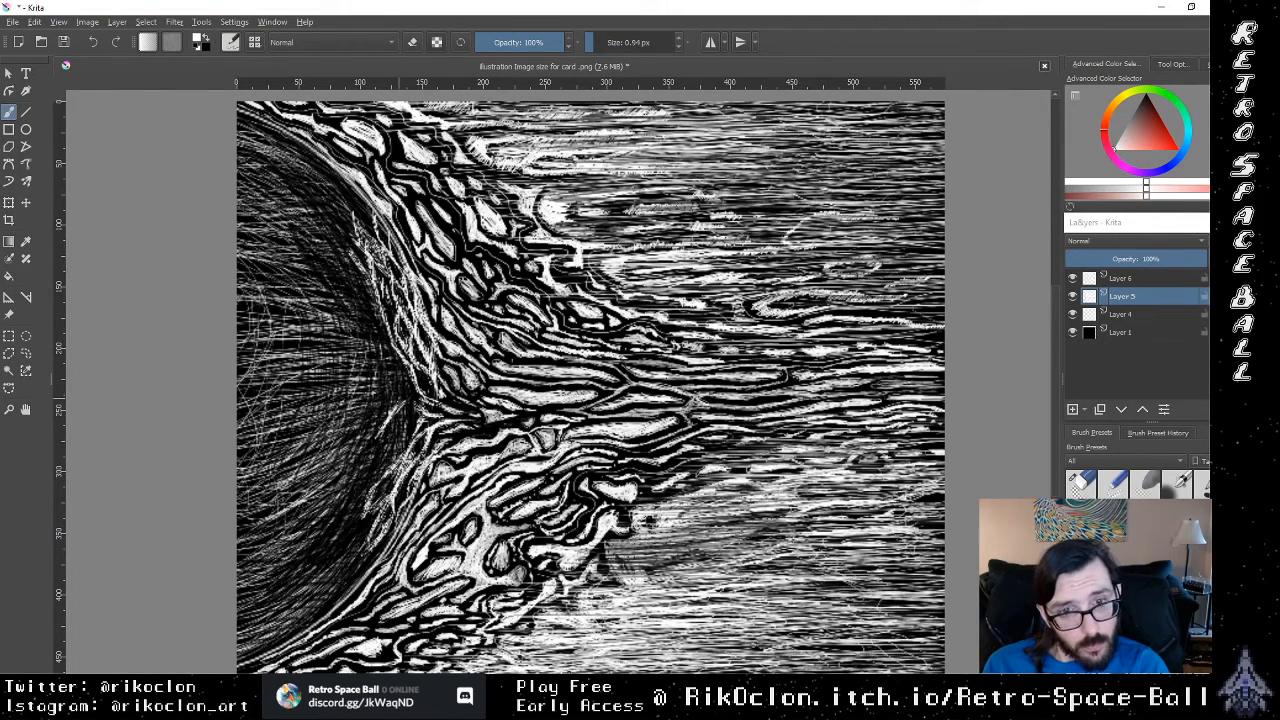
pyautogui.moveTo(404, 423); pyautogui.dragTo(367, 485)
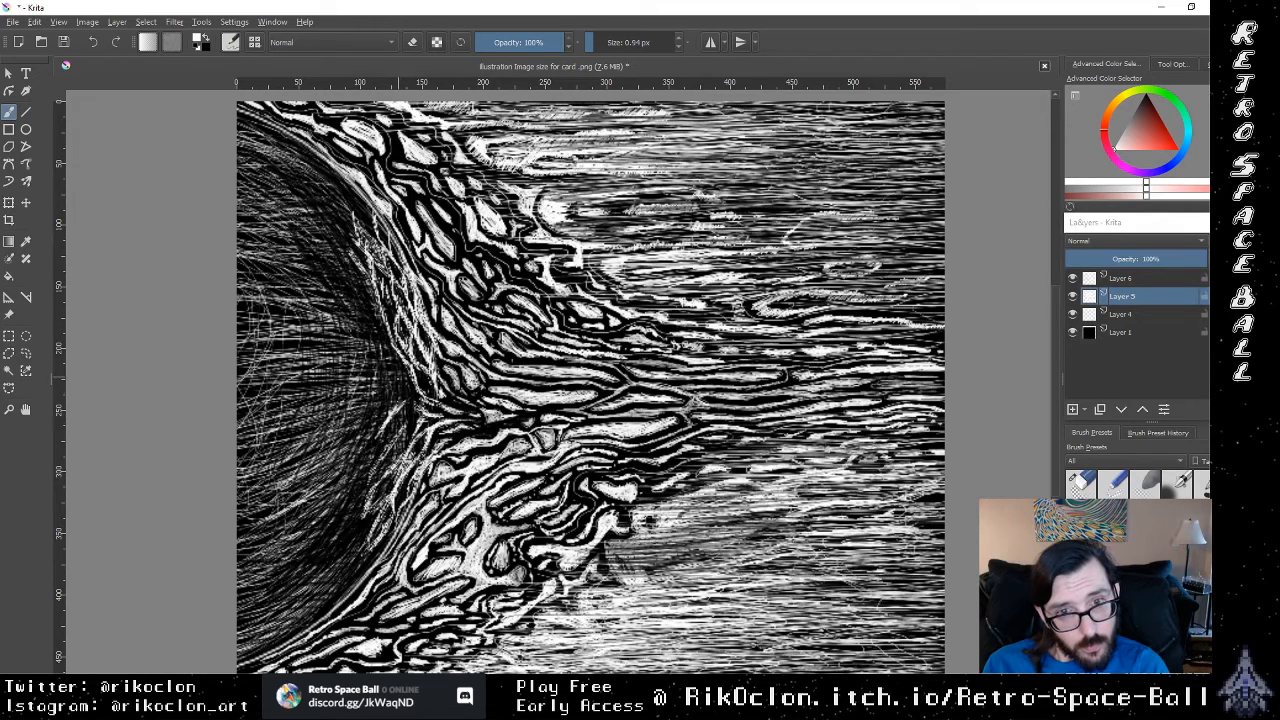
# Step: Sweep long white lines just inside the sun's upper and lower rim to extend the flames over the disc
pyautogui.moveTo(394, 368); pyautogui.dragTo(350, 266)
pyautogui.moveTo(377, 556)
pyautogui.mouseDown()
pyautogui.moveTo(328, 578)
pyautogui.moveTo(362, 568)
pyautogui.moveTo(318, 606)
pyautogui.moveTo(385, 531)
pyautogui.moveTo(288, 630)
pyautogui.mouseUp()
pyautogui.moveTo(364, 203)
pyautogui.mouseDown()
pyautogui.moveTo(314, 160)
pyautogui.moveTo(352, 212)
pyautogui.moveTo(338, 204)
pyautogui.moveTo(350, 238)
pyautogui.moveTo(298, 150)
pyautogui.mouseUp()
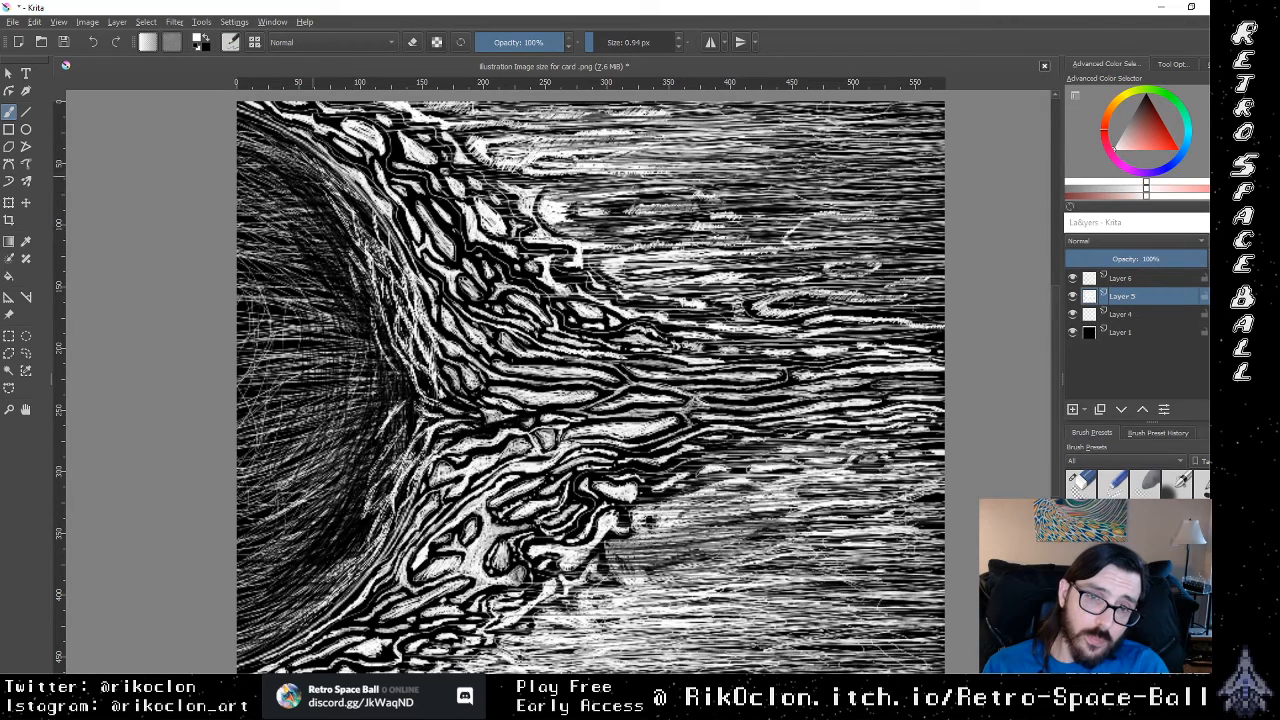
pyautogui.moveTo(336, 218)
pyautogui.mouseDown()
pyautogui.moveTo(306, 178)
pyautogui.moveTo(346, 256)
pyautogui.moveTo(306, 194)
pyautogui.moveTo(340, 236)
pyautogui.mouseUp()
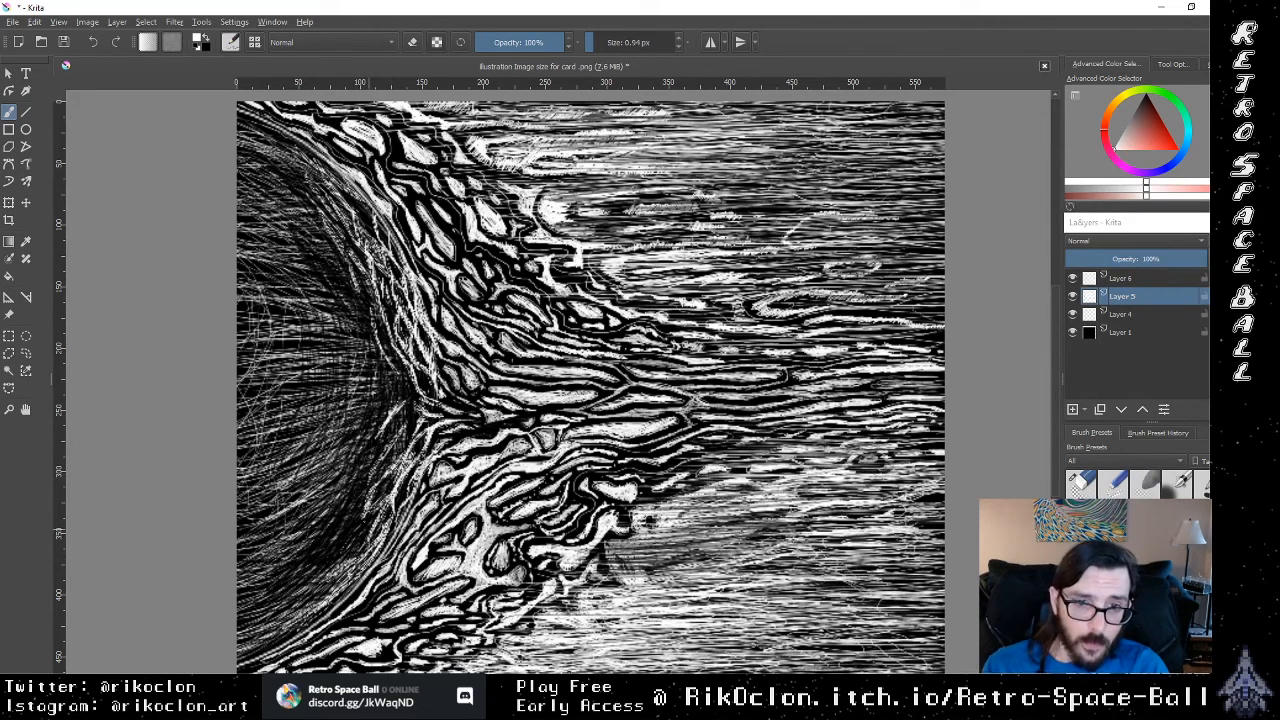
# Step: Build up curved white hatching inside the sun's lower rim and add a stroke near its upper edge
pyautogui.moveTo(370, 520)
pyautogui.mouseDown()
pyautogui.moveTo(335, 569)
pyautogui.moveTo(362, 538)
pyautogui.moveTo(298, 572)
pyautogui.moveTo(268, 626)
pyautogui.mouseUp()
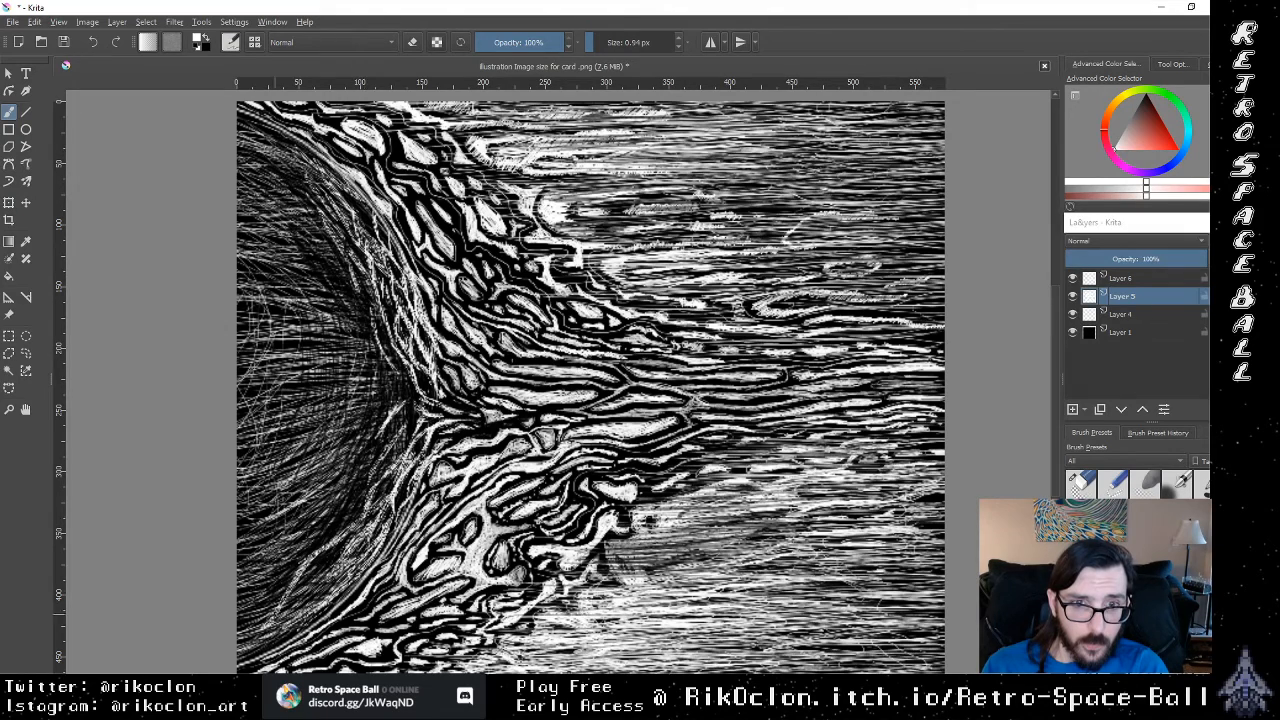
pyautogui.moveTo(294, 578); pyautogui.dragTo(264, 594)
pyautogui.moveTo(330, 562)
pyautogui.mouseDown()
pyautogui.moveTo(300, 600)
pyautogui.moveTo(322, 582)
pyautogui.moveTo(246, 608)
pyautogui.moveTo(258, 626)
pyautogui.mouseUp()
pyautogui.moveTo(326, 592)
pyautogui.mouseDown()
pyautogui.moveTo(256, 628)
pyautogui.moveTo(238, 646)
pyautogui.moveTo(252, 650)
pyautogui.mouseUp()
pyautogui.moveTo(276, 604); pyautogui.dragTo(238, 618)
pyautogui.moveTo(288, 578)
pyautogui.mouseDown()
pyautogui.moveTo(238, 590)
pyautogui.moveTo(274, 568)
pyautogui.mouseUp()
pyautogui.moveTo(296, 548); pyautogui.dragTo(264, 560)
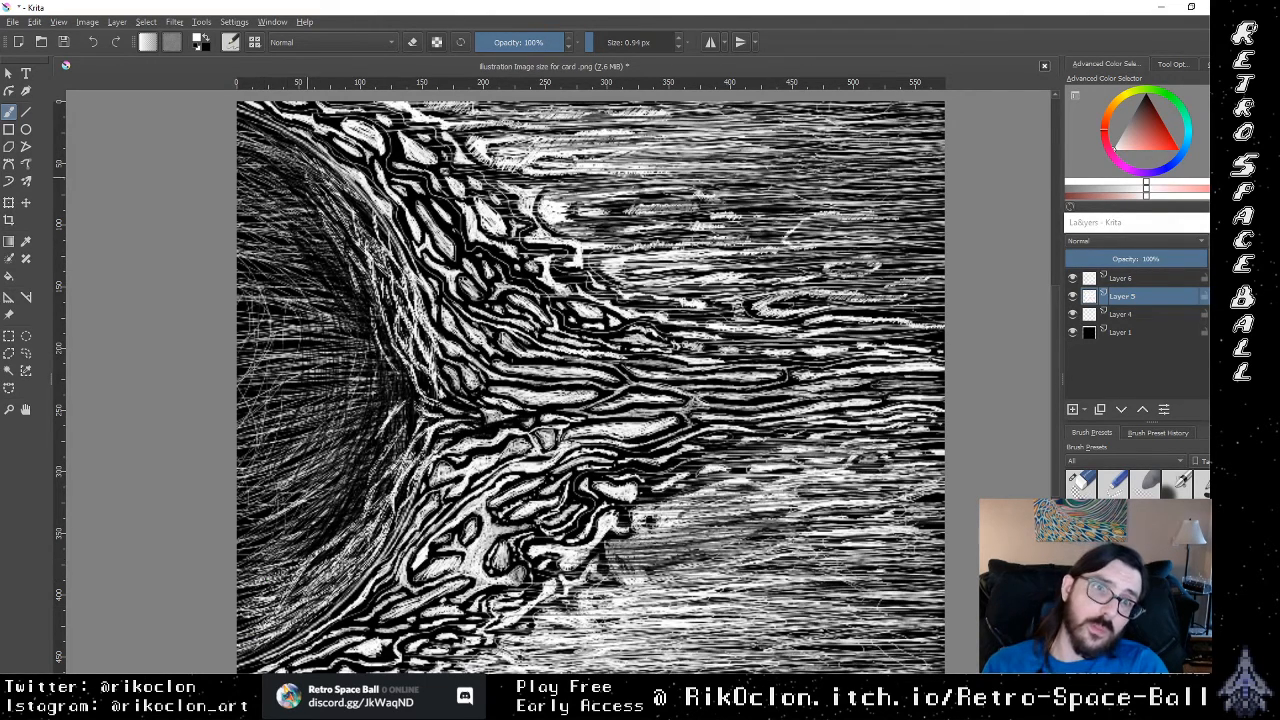
pyautogui.moveTo(322, 162)
pyautogui.mouseDown()
pyautogui.moveTo(280, 182)
pyautogui.moveTo(272, 166)
pyautogui.mouseUp()
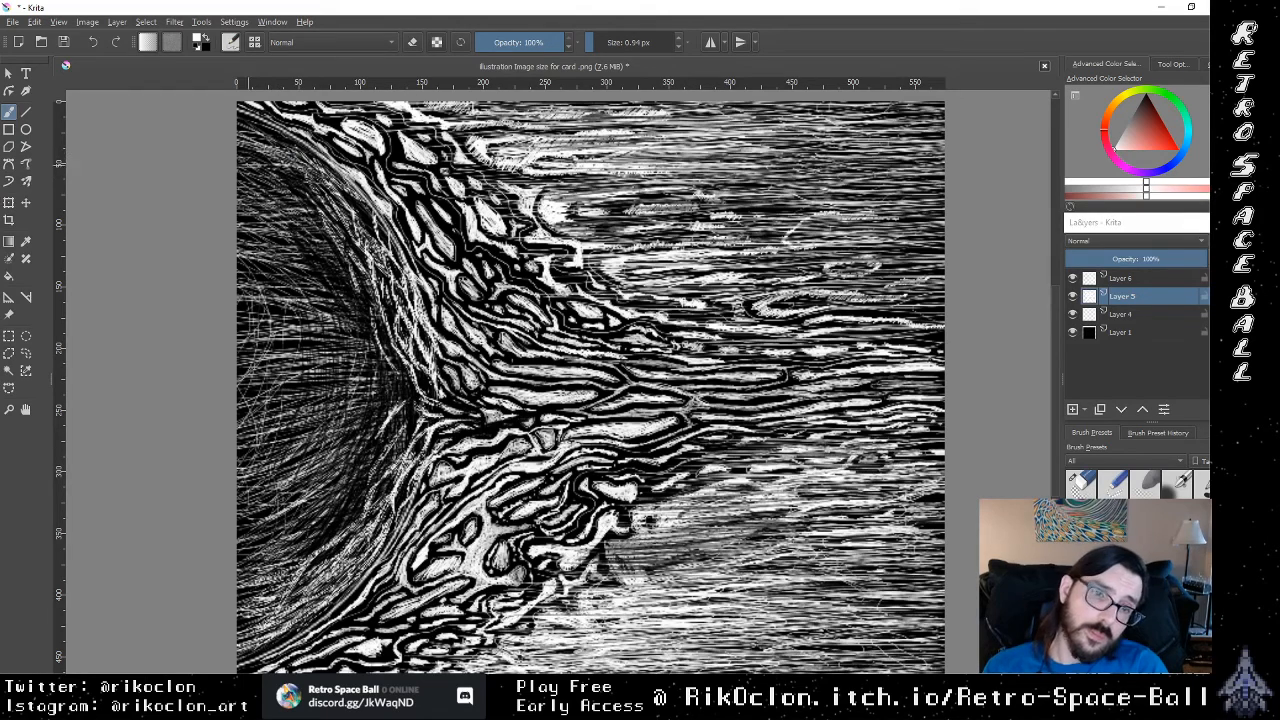
# Step: Switch to the eraser, make Layer 6 active, and thin the sun's hatching along the lower rim with diagonal strokes
pyautogui.press('e')
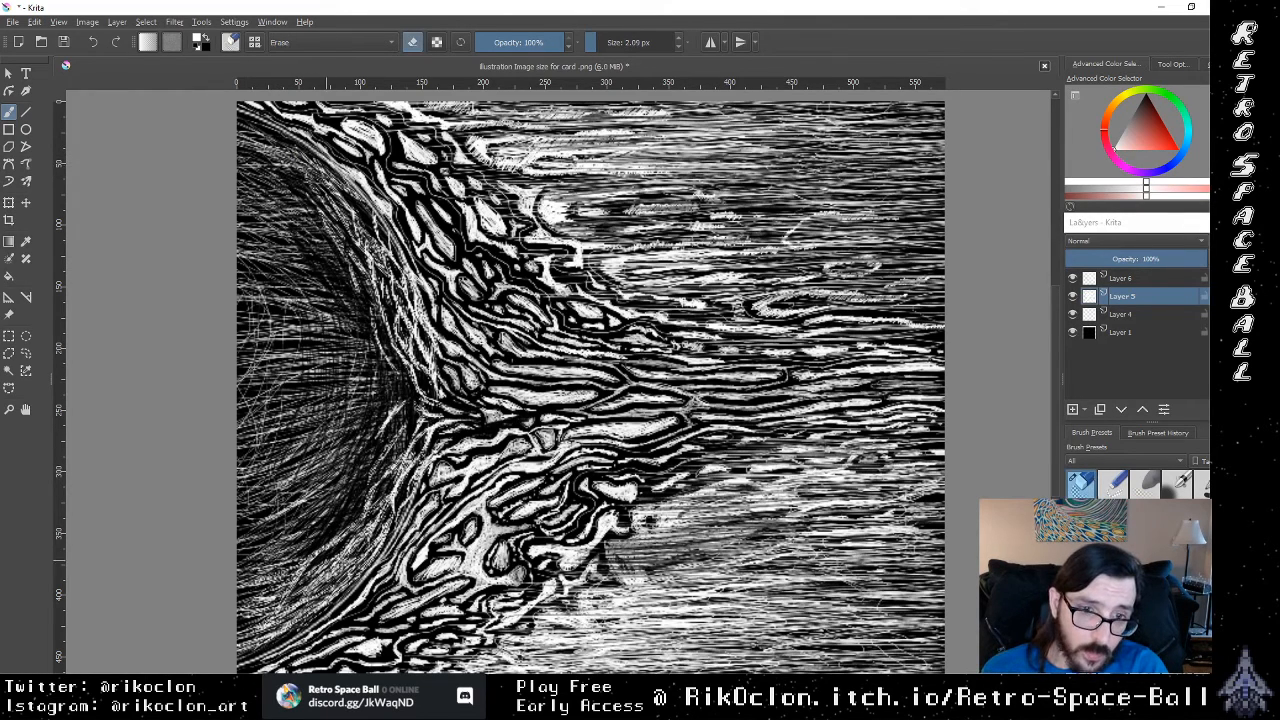
pyautogui.moveTo(327, 560)
pyautogui.mouseDown()
pyautogui.moveTo(308, 578)
pyautogui.moveTo(312, 612)
pyautogui.moveTo(294, 618)
pyautogui.mouseUp()
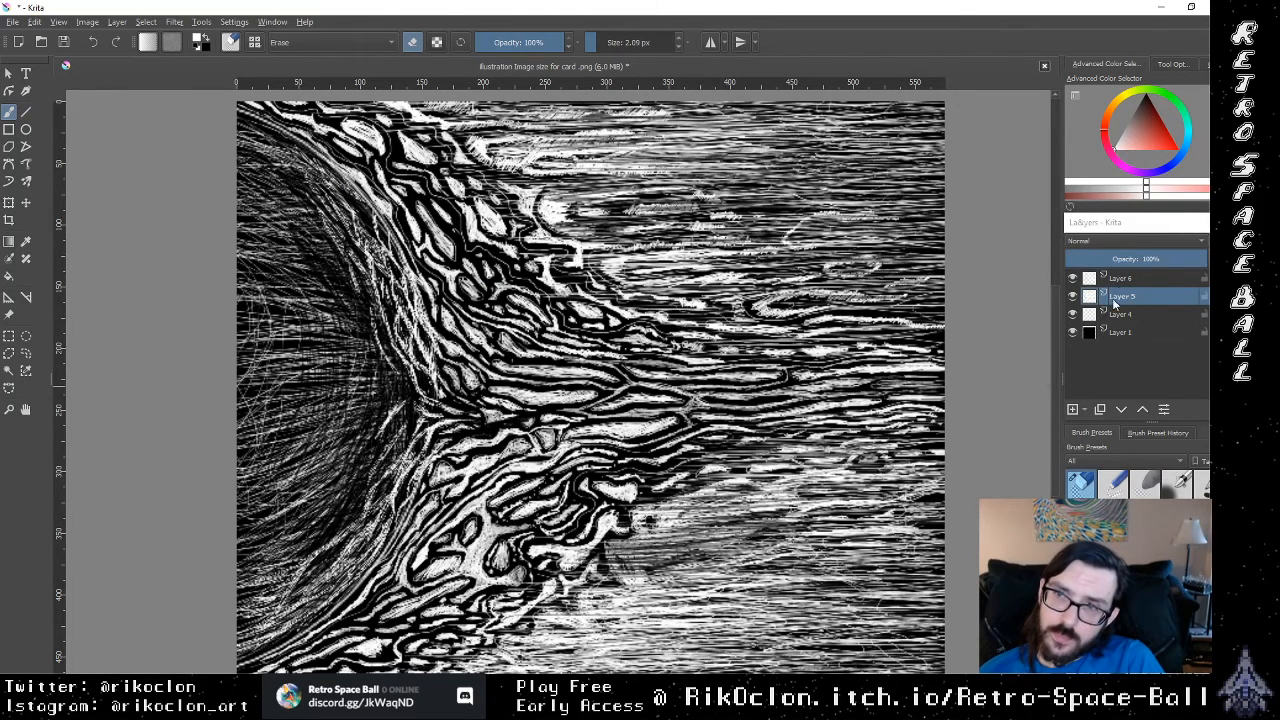
pyautogui.click(1073, 280)
pyautogui.click(1073, 280)
pyautogui.click(1140, 277)
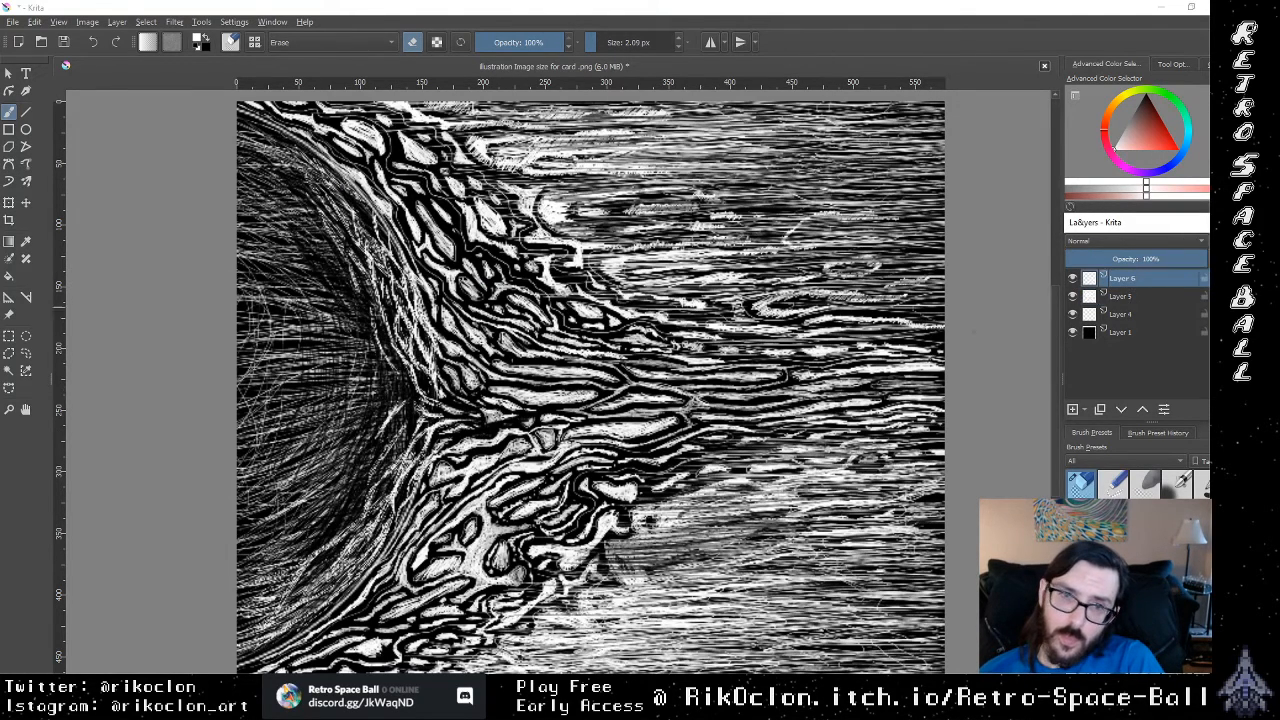
pyautogui.click(316, 558)
pyautogui.moveTo(301, 621); pyautogui.dragTo(243, 655)
pyautogui.moveTo(315, 607); pyautogui.dragTo(245, 649)
pyautogui.moveTo(342, 572)
pyautogui.mouseDown()
pyautogui.moveTo(242, 639)
pyautogui.moveTo(270, 606)
pyautogui.mouseUp()
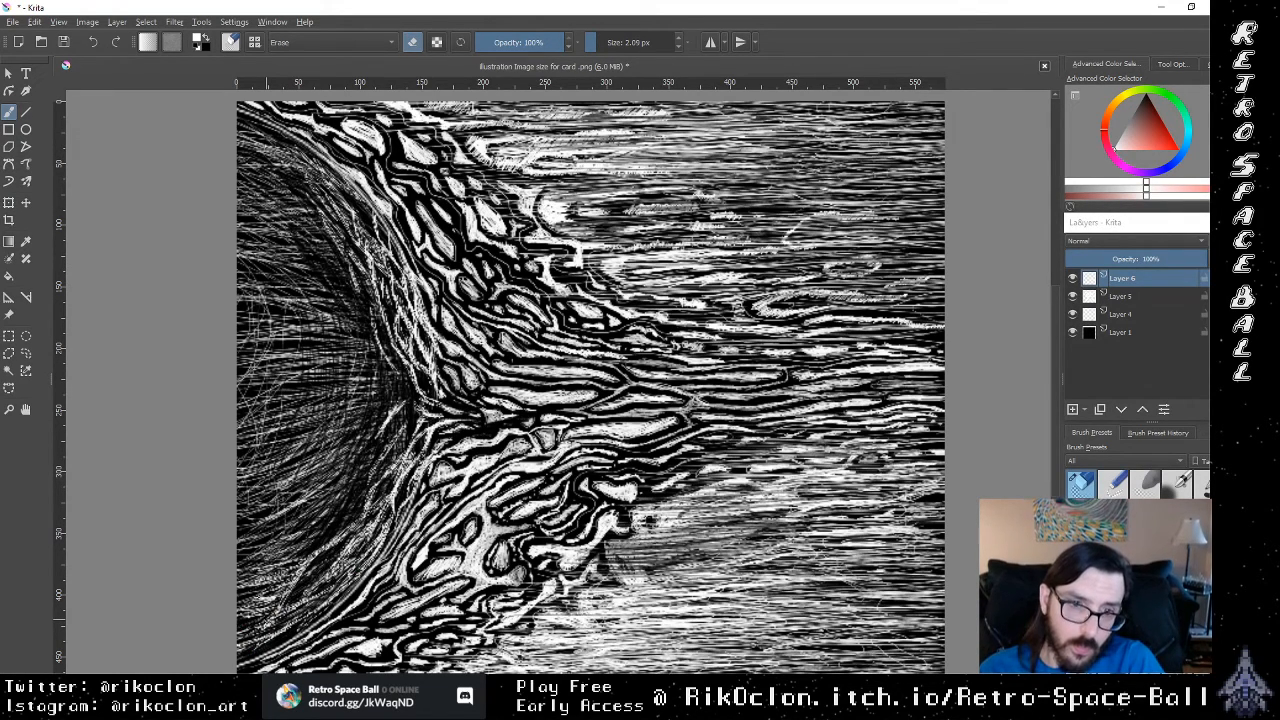
# Step: Erase curved dark gaps in Layer 6's hatching from the disc's middle down to its lower interior, inside the new strands
pyautogui.moveTo(359, 548)
pyautogui.mouseDown()
pyautogui.moveTo(350, 562)
pyautogui.moveTo(332, 542)
pyautogui.moveTo(276, 566)
pyautogui.mouseUp()
pyautogui.moveTo(343, 477); pyautogui.dragTo(269, 563)
pyautogui.moveTo(345, 463)
pyautogui.mouseDown()
pyautogui.moveTo(303, 503)
pyautogui.moveTo(314, 492)
pyautogui.mouseUp()
pyautogui.moveTo(358, 436)
pyautogui.mouseDown()
pyautogui.moveTo(344, 478)
pyautogui.moveTo(351, 453)
pyautogui.mouseUp()
pyautogui.moveTo(358, 370); pyautogui.dragTo(348, 415)
pyautogui.moveTo(346, 314); pyautogui.dragTo(366, 363)
pyautogui.moveTo(355, 387); pyautogui.dragTo(342, 432)
pyautogui.moveTo(352, 386); pyautogui.dragTo(348, 430)
pyautogui.moveTo(334, 502); pyautogui.dragTo(282, 536)
pyautogui.moveTo(262, 564); pyautogui.dragTo(240, 590)
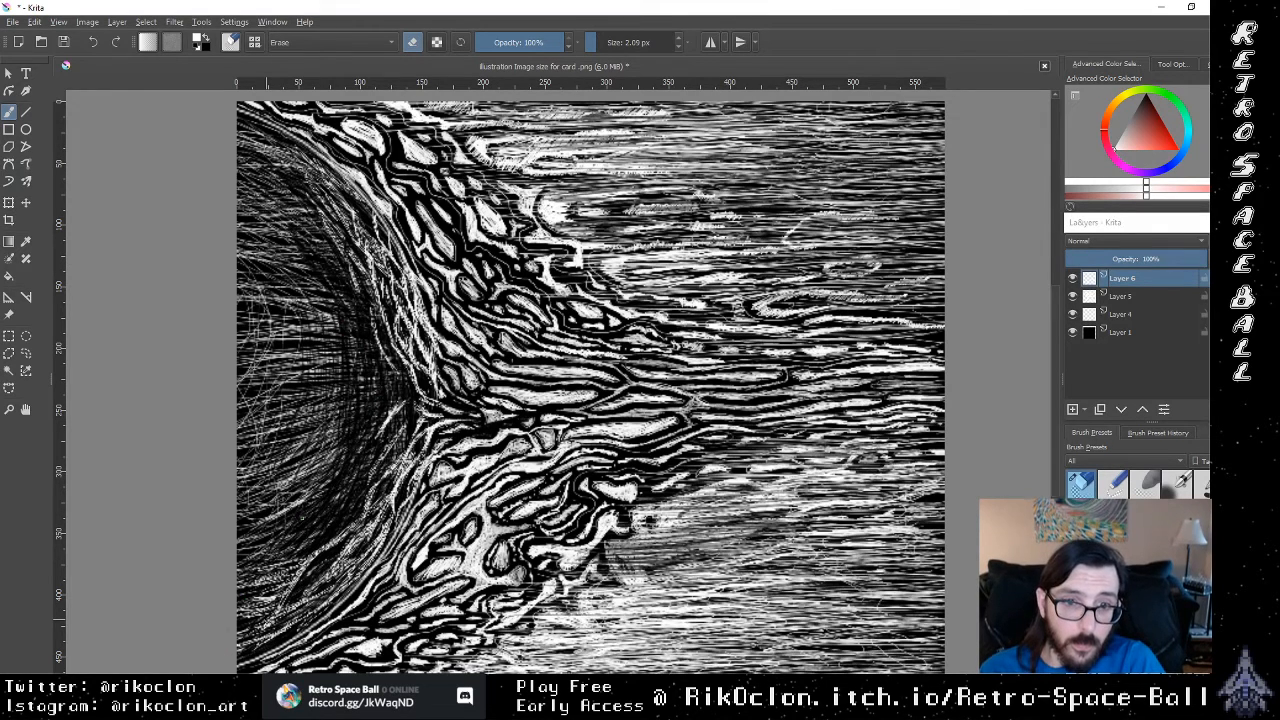
# Step: Erase thin diagonal gaps in Layer 6's hatching just inside the sun's curved rim, first along the lower part and then along the upper
pyautogui.moveTo(344, 448); pyautogui.dragTo(294, 502)
pyautogui.moveTo(282, 538); pyautogui.dragTo(268, 556)
pyautogui.moveTo(350, 414); pyautogui.dragTo(322, 448)
pyautogui.moveTo(336, 442)
pyautogui.mouseDown()
pyautogui.moveTo(270, 522)
pyautogui.moveTo(282, 515)
pyautogui.mouseUp()
pyautogui.moveTo(345, 443)
pyautogui.mouseDown()
pyautogui.moveTo(269, 507)
pyautogui.moveTo(287, 487)
pyautogui.mouseUp()
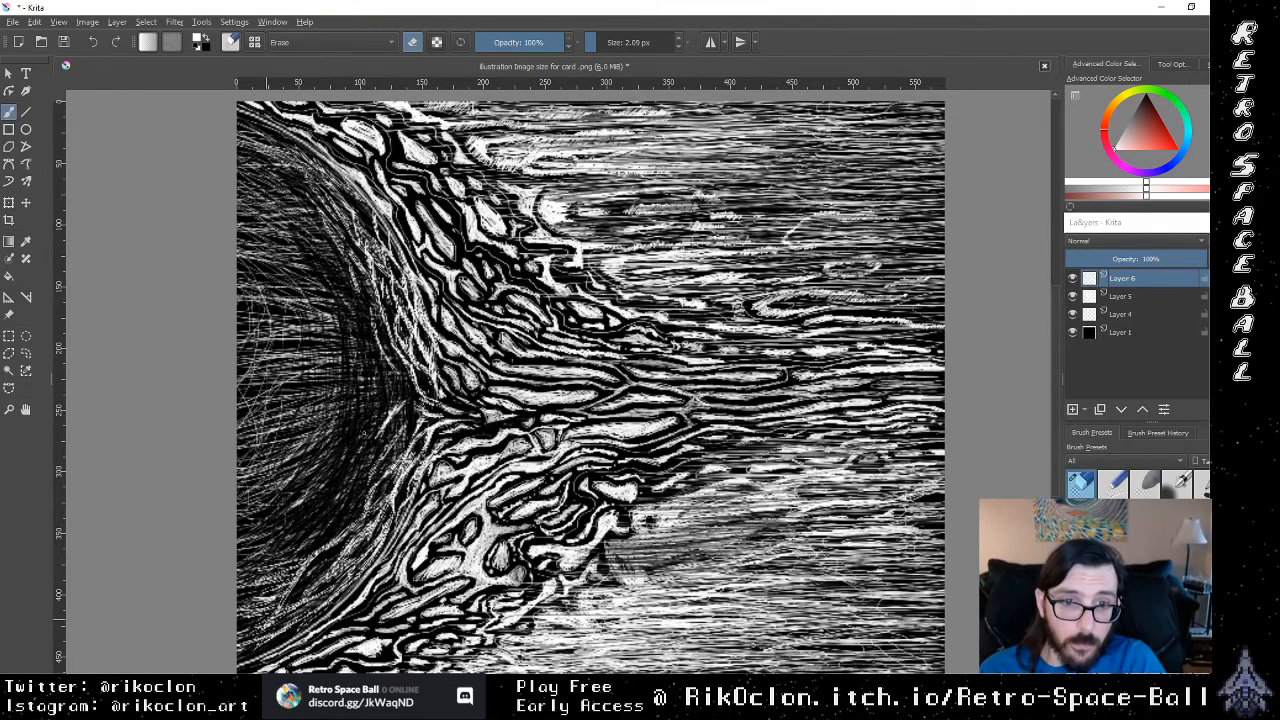
pyautogui.moveTo(319, 283); pyautogui.dragTo(355, 327)
pyautogui.moveTo(320, 217); pyautogui.dragTo(331, 265)
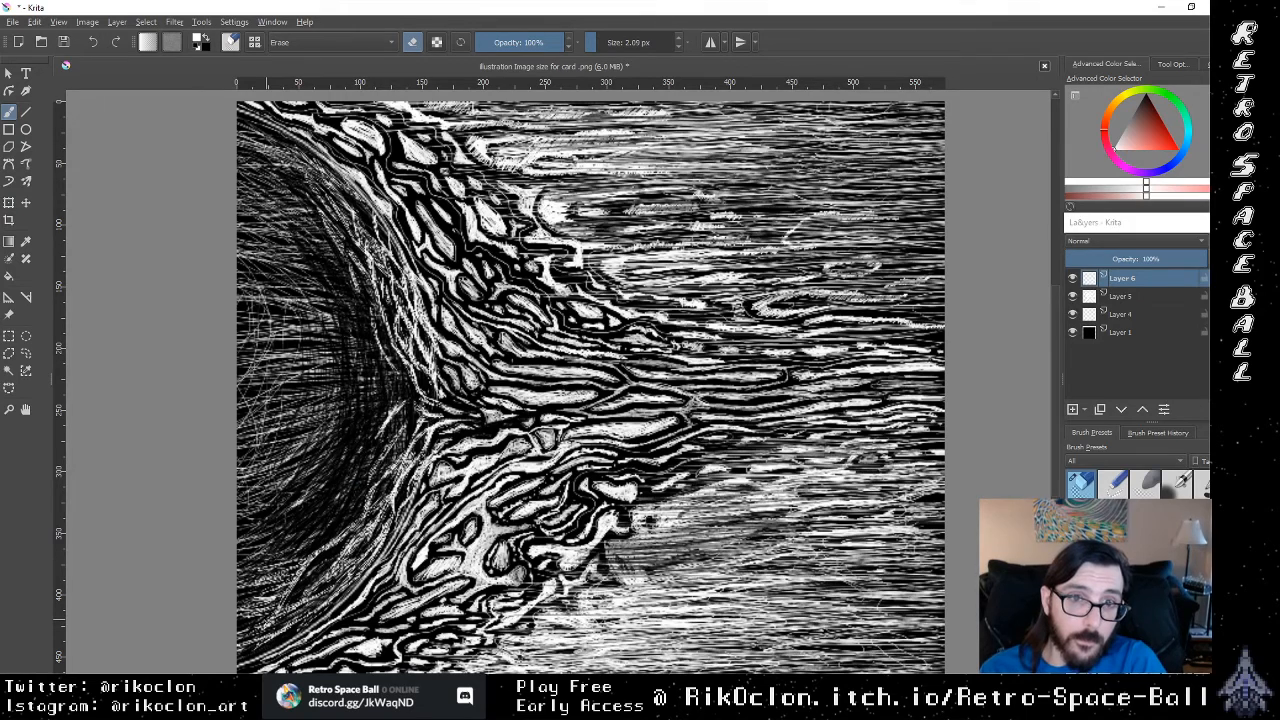
pyautogui.moveTo(343, 209); pyautogui.dragTo(390, 268)
# Step: Erase slanting dark strokes through Layer 6's hatching across the sun's upper interior, running from the canvas edge toward the rim
pyautogui.moveTo(283, 151); pyautogui.dragTo(333, 187)
pyautogui.moveTo(251, 137)
pyautogui.mouseDown()
pyautogui.moveTo(296, 169)
pyautogui.moveTo(282, 153)
pyautogui.moveTo(335, 166)
pyautogui.mouseUp()
pyautogui.moveTo(238, 165)
pyautogui.mouseDown()
pyautogui.moveTo(302, 203)
pyautogui.moveTo(290, 194)
pyautogui.moveTo(294, 242)
pyautogui.mouseUp()
pyautogui.moveTo(238, 196); pyautogui.dragTo(292, 236)
pyautogui.moveTo(240, 168); pyautogui.dragTo(318, 240)
pyautogui.moveTo(275, 198)
pyautogui.mouseDown()
pyautogui.moveTo(322, 232)
pyautogui.moveTo(314, 222)
pyautogui.mouseUp()
pyautogui.moveTo(248, 198)
pyautogui.mouseDown()
pyautogui.moveTo(306, 220)
pyautogui.moveTo(291, 215)
pyautogui.mouseUp()
pyautogui.moveTo(242, 224)
pyautogui.mouseDown()
pyautogui.moveTo(288, 246)
pyautogui.moveTo(310, 294)
pyautogui.moveTo(280, 262)
pyautogui.mouseUp()
pyautogui.moveTo(240, 248)
pyautogui.mouseDown()
pyautogui.moveTo(316, 284)
pyautogui.moveTo(312, 318)
pyautogui.mouseUp()
pyautogui.moveTo(238, 286); pyautogui.dragTo(332, 358)
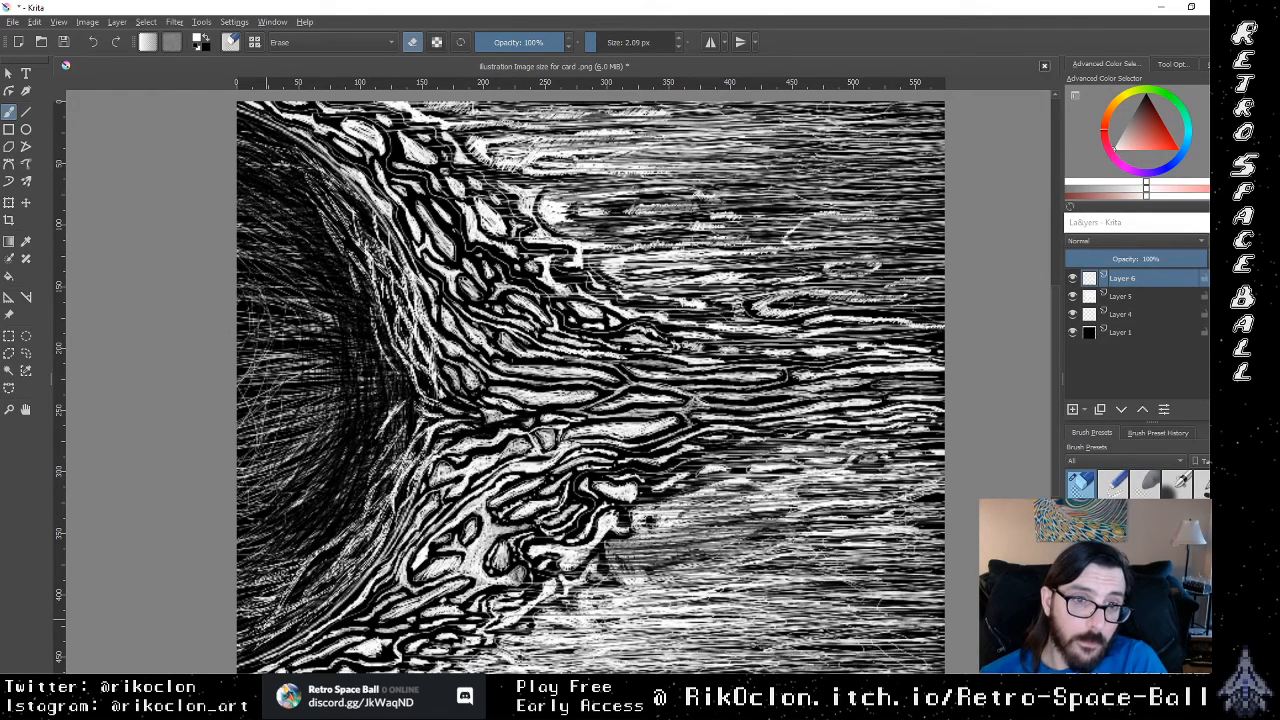
# Step: Erase radiating gaps across the sun's middle hatching, turning from nearly horizontal at the center to upward-slanting below
pyautogui.moveTo(238, 364)
pyautogui.mouseDown()
pyautogui.moveTo(340, 390)
pyautogui.moveTo(338, 377)
pyautogui.mouseUp()
pyautogui.moveTo(256, 396)
pyautogui.mouseDown()
pyautogui.moveTo(340, 390)
pyautogui.moveTo(332, 400)
pyautogui.mouseUp()
pyautogui.moveTo(252, 434); pyautogui.dragTo(332, 426)
pyautogui.moveTo(248, 470); pyautogui.dragTo(332, 450)
pyautogui.moveTo(274, 492); pyautogui.dragTo(320, 433)
pyautogui.moveTo(290, 507); pyautogui.dragTo(304, 497)
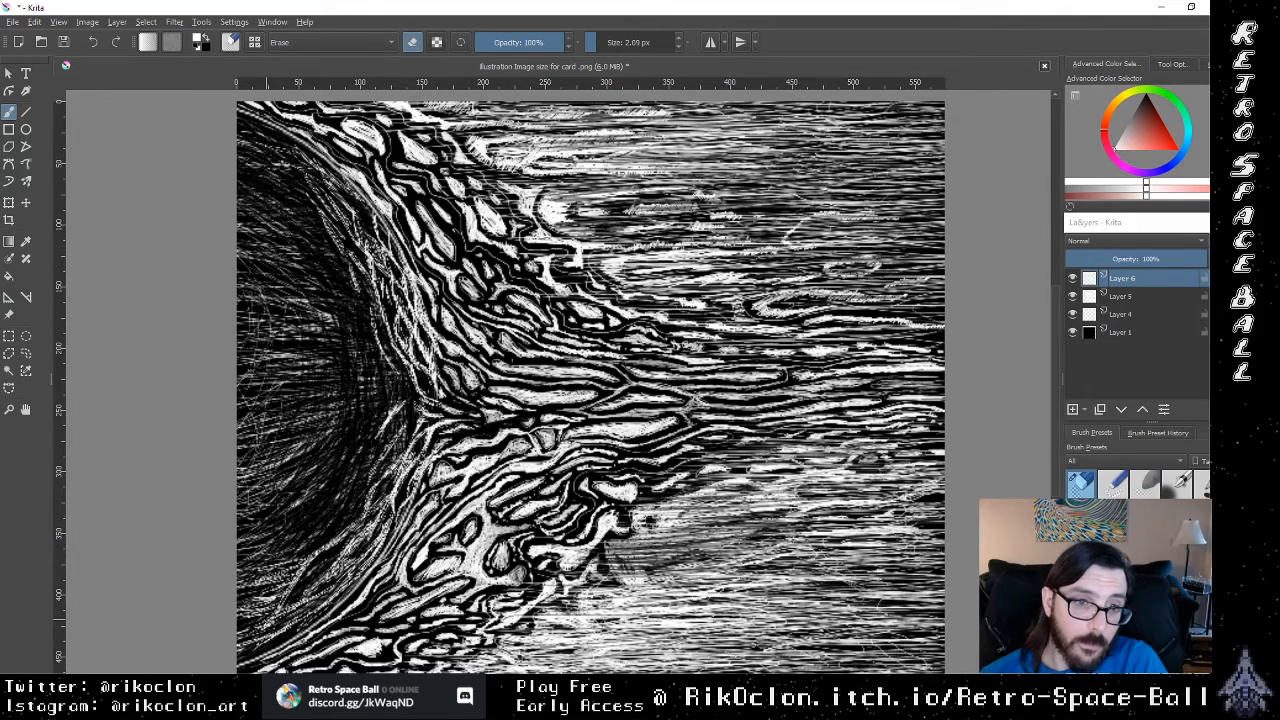
pyautogui.moveTo(238, 456); pyautogui.dragTo(286, 426)
pyautogui.moveTo(238, 478)
pyautogui.mouseDown()
pyautogui.moveTo(258, 466)
pyautogui.moveTo(277, 390)
pyautogui.mouseUp()
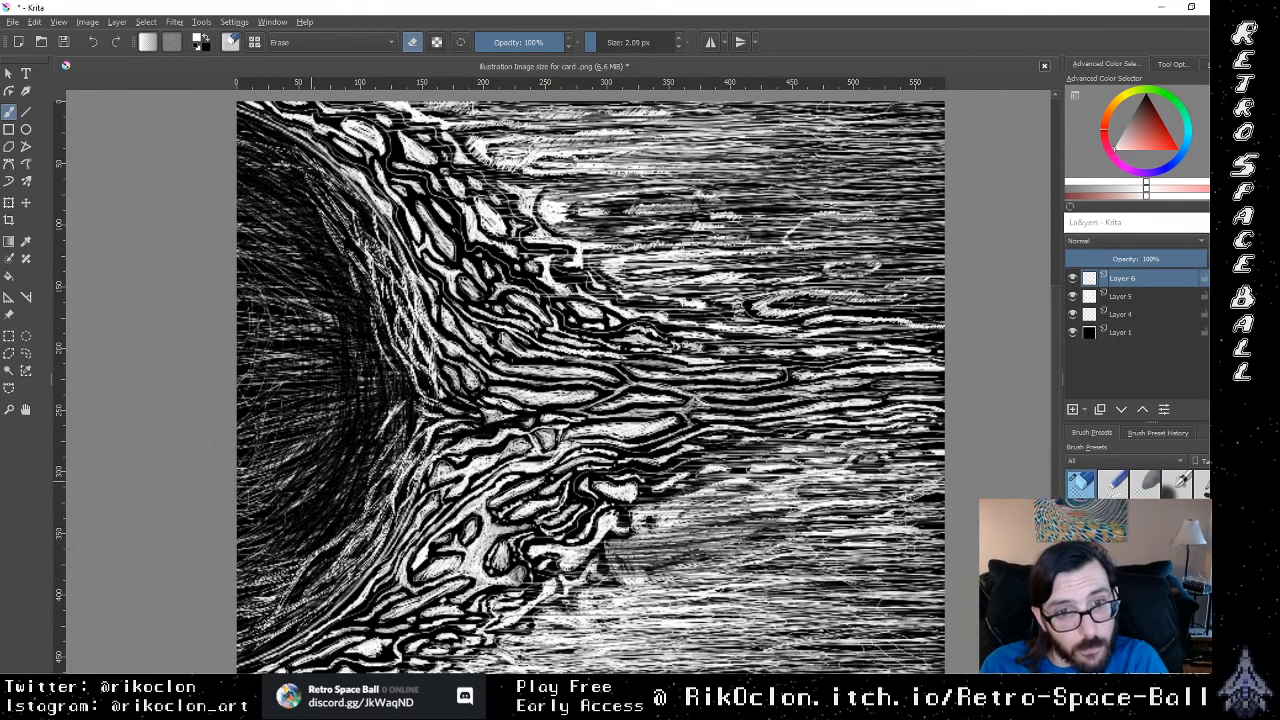
# Step: Break up the hatching in the sun's lower interior with diagonal and steep eraser strokes on Layer 6
pyautogui.moveTo(261, 439); pyautogui.dragTo(273, 425)
pyautogui.moveTo(249, 473); pyautogui.dragTo(307, 434)
pyautogui.moveTo(239, 550); pyautogui.dragTo(311, 492)
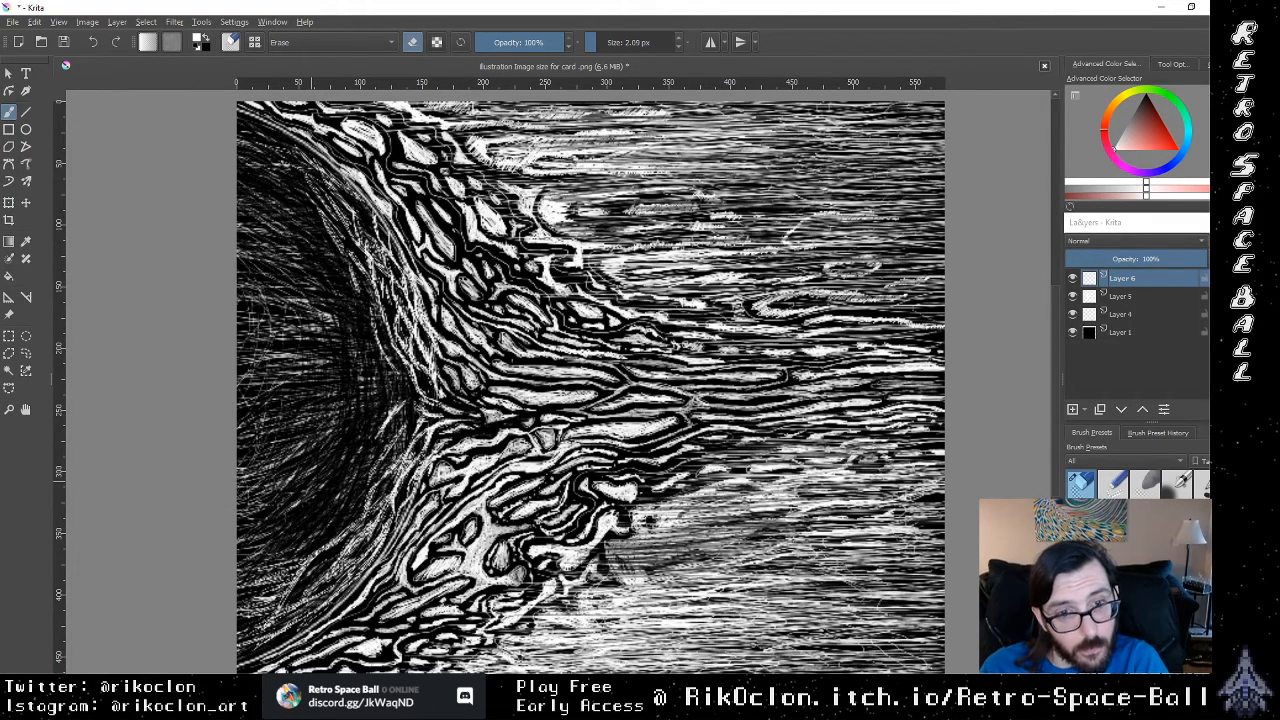
pyautogui.moveTo(312, 606)
pyautogui.mouseDown()
pyautogui.moveTo(368, 537)
pyautogui.moveTo(319, 525)
pyautogui.mouseUp()
pyautogui.moveTo(311, 495); pyautogui.dragTo(331, 435)
pyautogui.moveTo(261, 495); pyautogui.dragTo(297, 441)
pyautogui.moveTo(241, 563); pyautogui.dragTo(251, 555)
pyautogui.moveTo(279, 489)
pyautogui.mouseDown()
pyautogui.moveTo(309, 413)
pyautogui.moveTo(285, 349)
pyautogui.mouseUp()
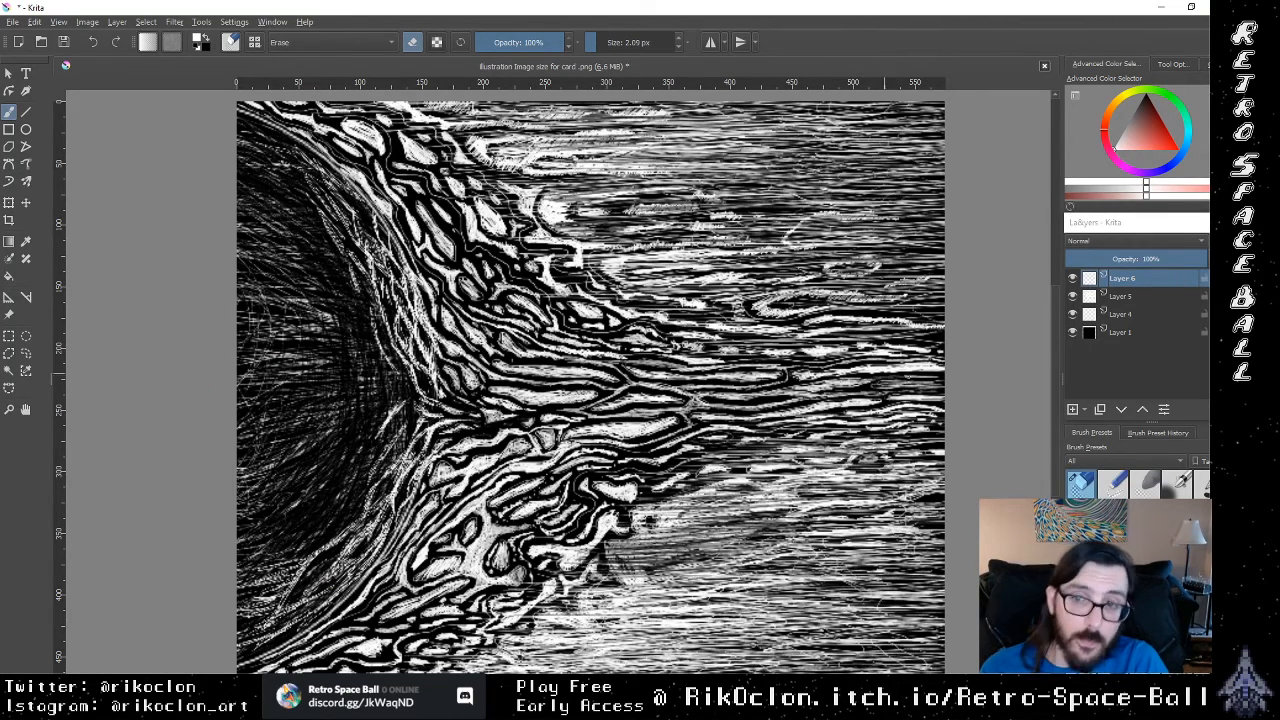
# Step: Make Layer 5 active and erase thin diagonal gaps in the flame strands along the sun's lower rim
pyautogui.click(1130, 296)
pyautogui.moveTo(253, 587); pyautogui.dragTo(295, 567)
pyautogui.moveTo(261, 593); pyautogui.dragTo(287, 573)
pyautogui.moveTo(245, 617); pyautogui.dragTo(305, 557)
pyautogui.moveTo(279, 587); pyautogui.dragTo(362, 522)
pyautogui.moveTo(346, 566); pyautogui.dragTo(390, 466)
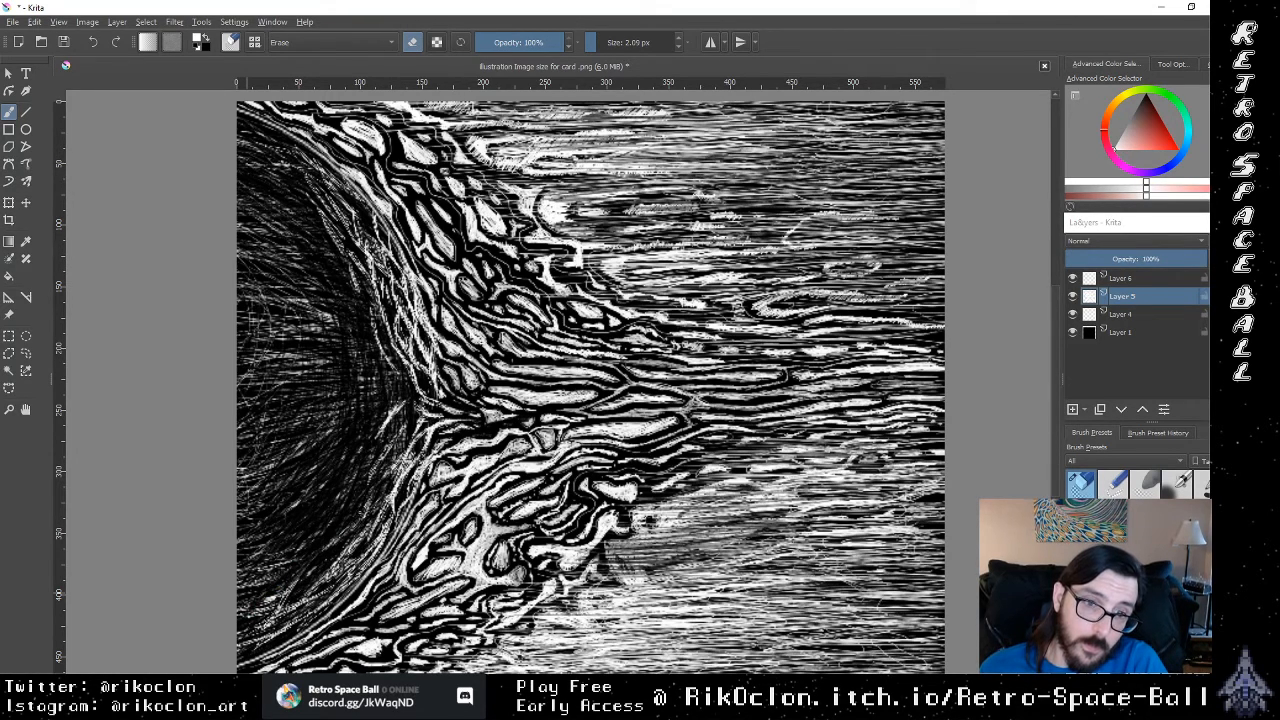
pyautogui.moveTo(262, 626)
pyautogui.mouseDown()
pyautogui.moveTo(292, 588)
pyautogui.moveTo(290, 604)
pyautogui.mouseUp()
pyautogui.moveTo(282, 618); pyautogui.dragTo(332, 586)
pyautogui.moveTo(312, 590); pyautogui.dragTo(348, 554)
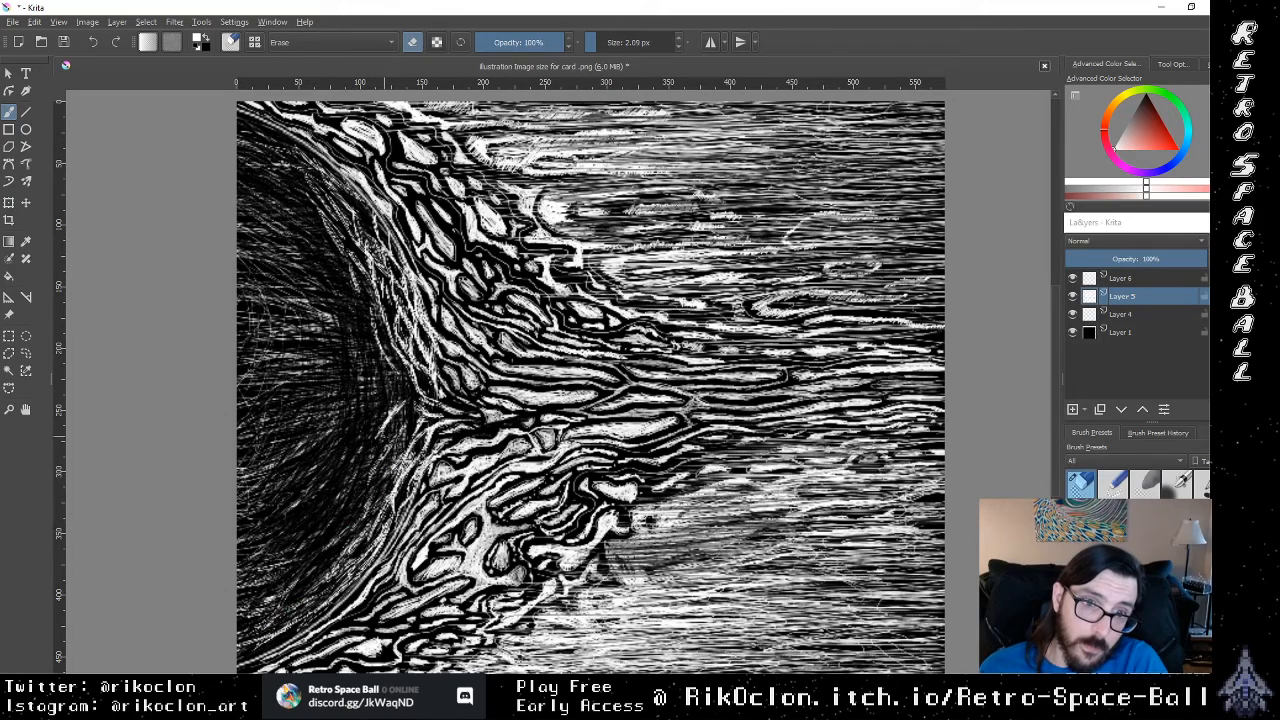
pyautogui.moveTo(384, 426); pyautogui.dragTo(399, 397)
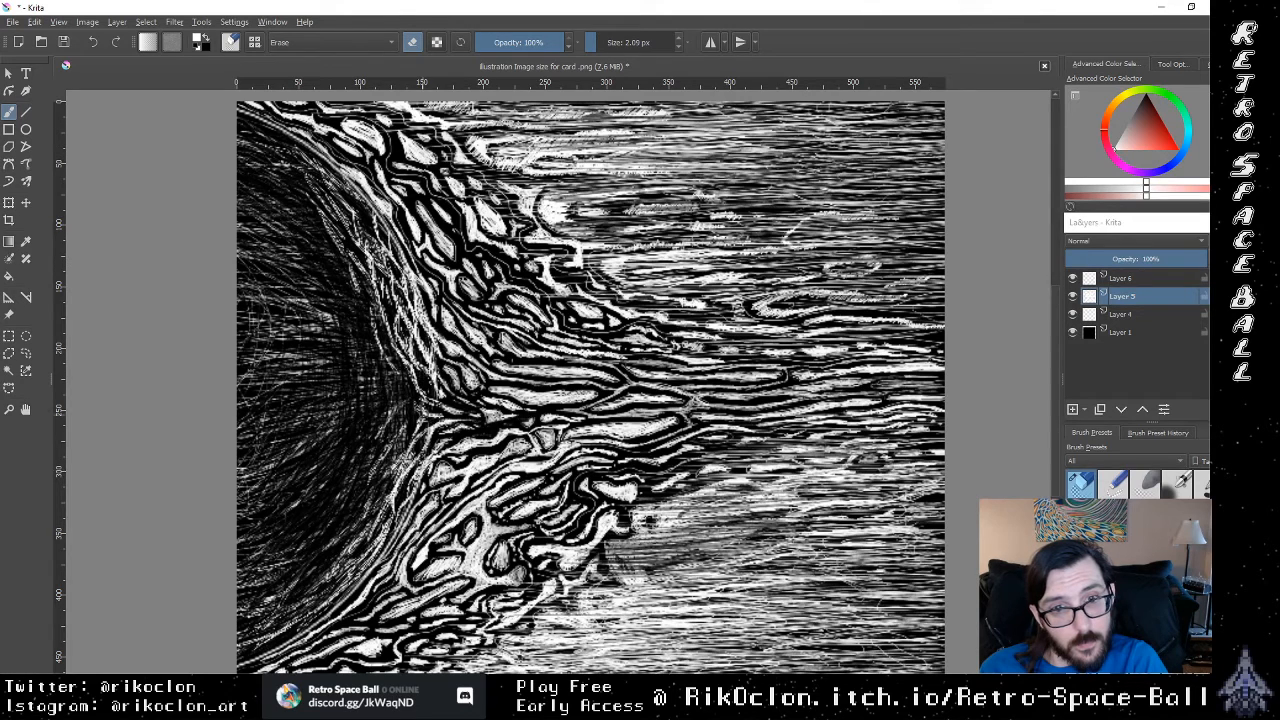
# Step: Erase narrow dark gaps between Layer 5's flame strands beside the sun's upper rim, and touch up the strands at the lower rim
pyautogui.moveTo(414, 348); pyautogui.dragTo(406, 298)
pyautogui.moveTo(428, 324); pyautogui.dragTo(393, 298)
pyautogui.moveTo(415, 386); pyautogui.dragTo(369, 272)
pyautogui.moveTo(421, 352); pyautogui.dragTo(399, 278)
pyautogui.moveTo(433, 368); pyautogui.dragTo(425, 287)
pyautogui.moveTo(435, 311); pyautogui.dragTo(427, 289)
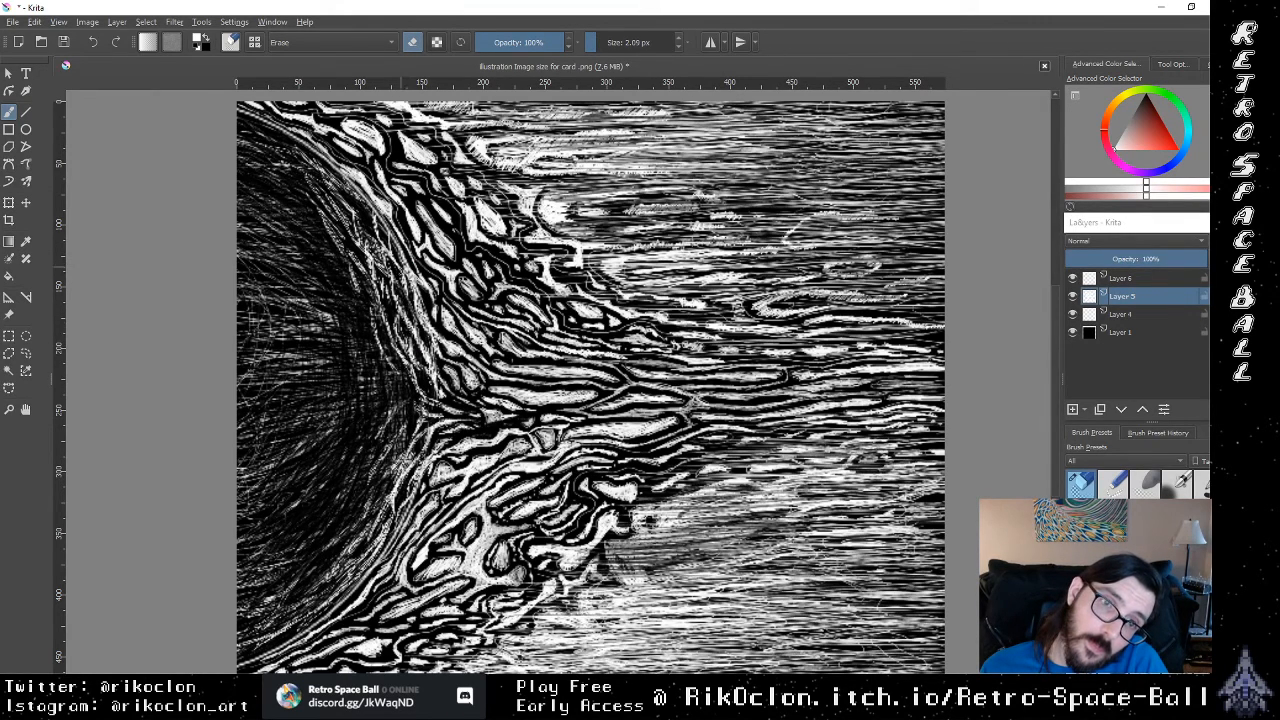
pyautogui.moveTo(407, 283); pyautogui.dragTo(399, 272)
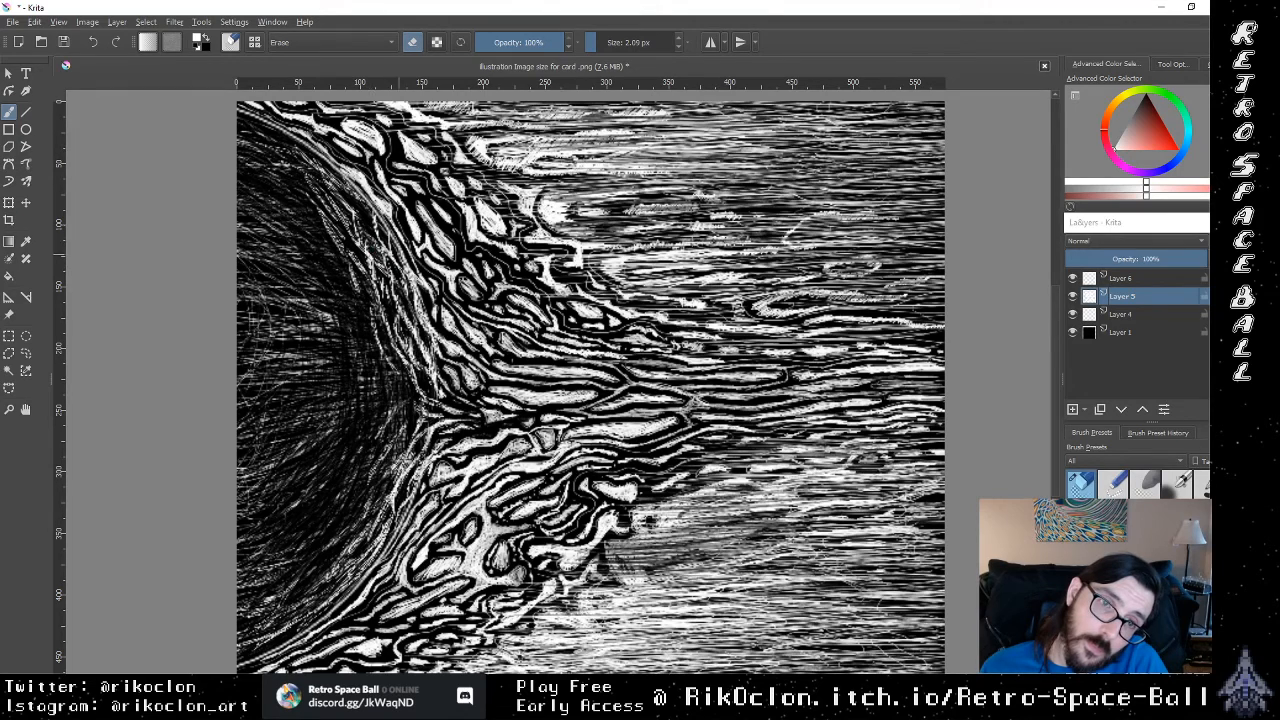
pyautogui.moveTo(395, 521); pyautogui.dragTo(385, 507)
pyautogui.moveTo(379, 552)
pyautogui.mouseDown()
pyautogui.moveTo(329, 601)
pyautogui.moveTo(332, 586)
pyautogui.mouseUp()
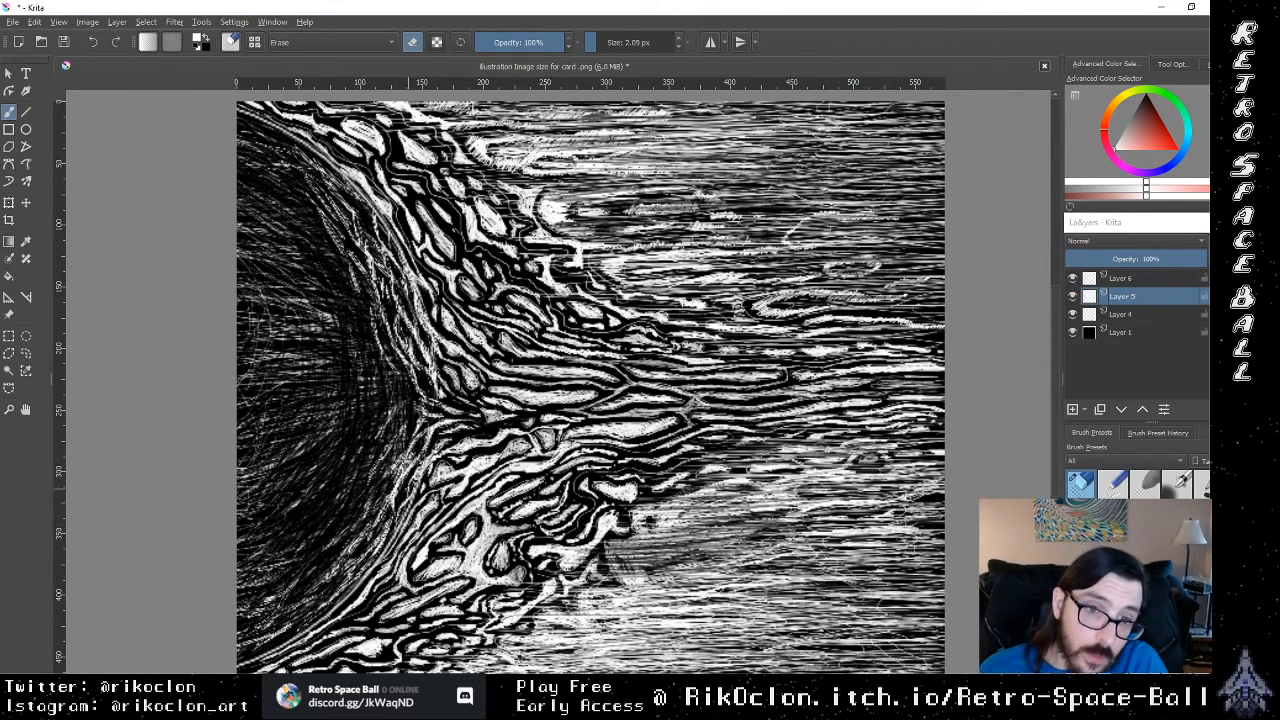
pyautogui.moveTo(419, 467)
pyautogui.mouseDown()
pyautogui.moveTo(409, 487)
pyautogui.moveTo(394, 479)
pyautogui.mouseUp()
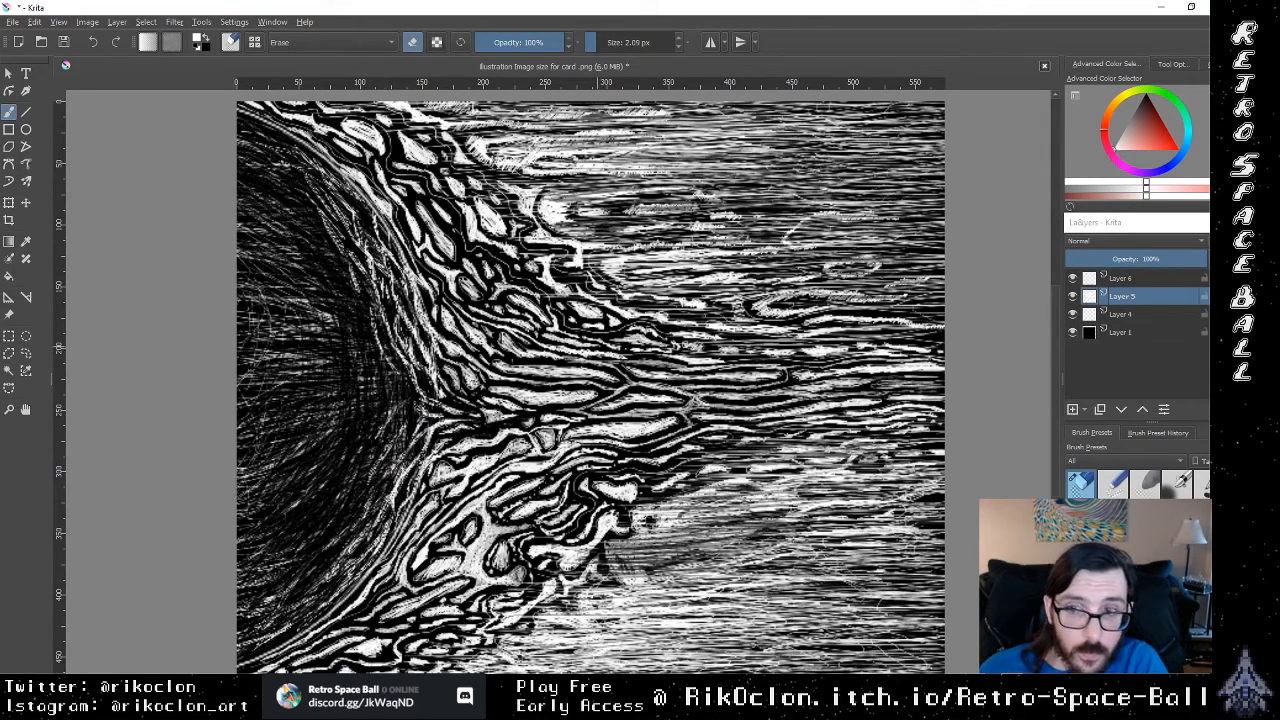
# Step: Return to Layer 6 and erase the remaining bright hatch lines at the rim's midpoint and in the disc's central interior
pyautogui.click(1133, 284)
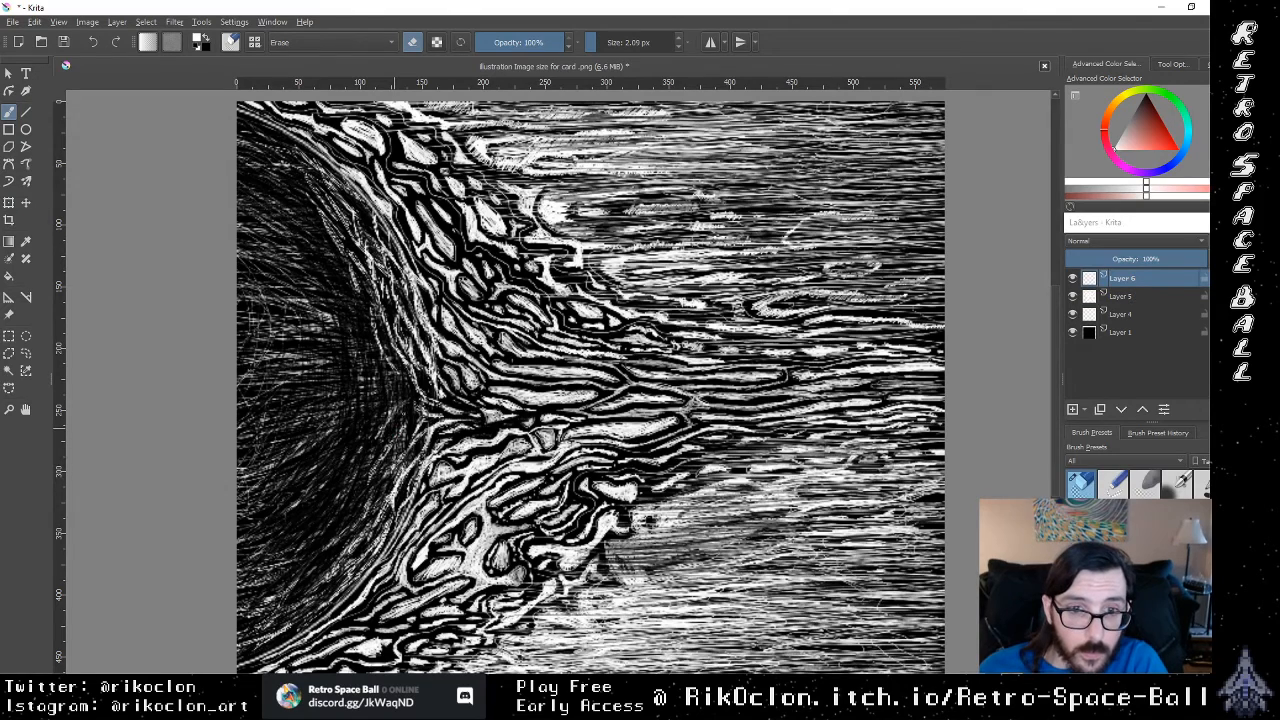
pyautogui.moveTo(406, 431); pyautogui.dragTo(393, 455)
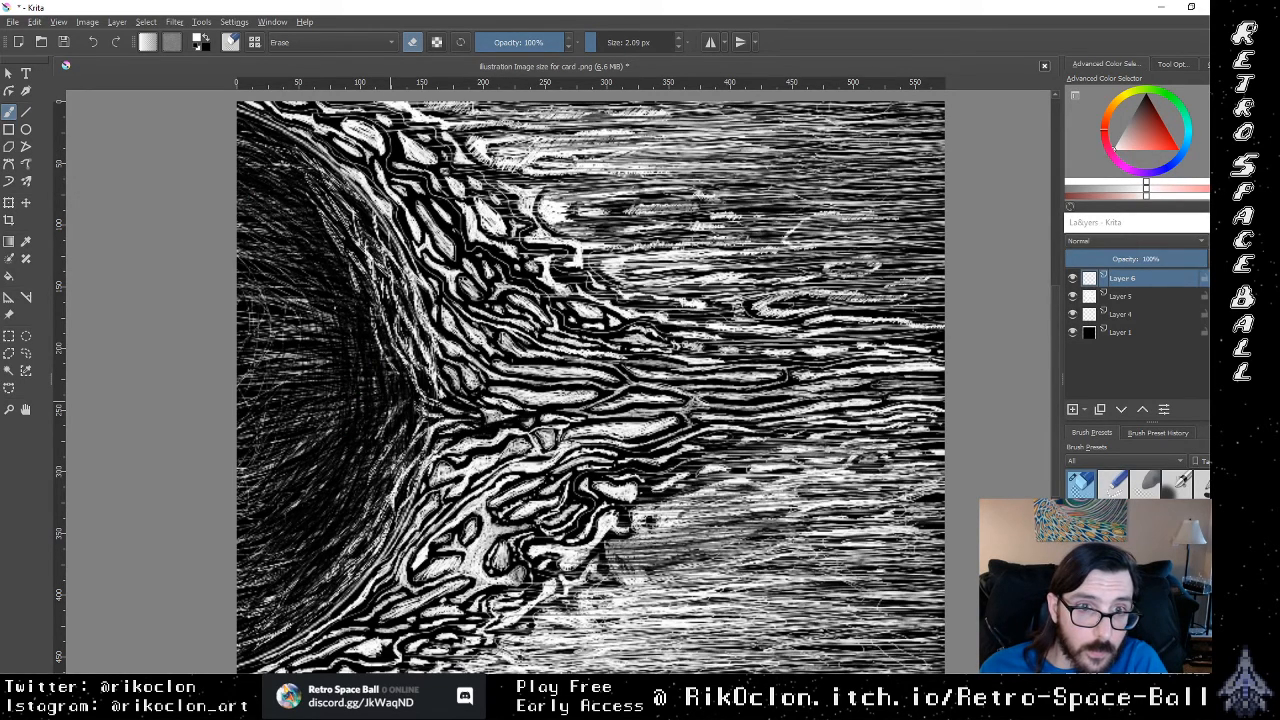
pyautogui.moveTo(318, 316); pyautogui.dragTo(264, 300)
pyautogui.moveTo(324, 335)
pyautogui.mouseDown()
pyautogui.moveTo(274, 303)
pyautogui.moveTo(288, 295)
pyautogui.mouseUp()
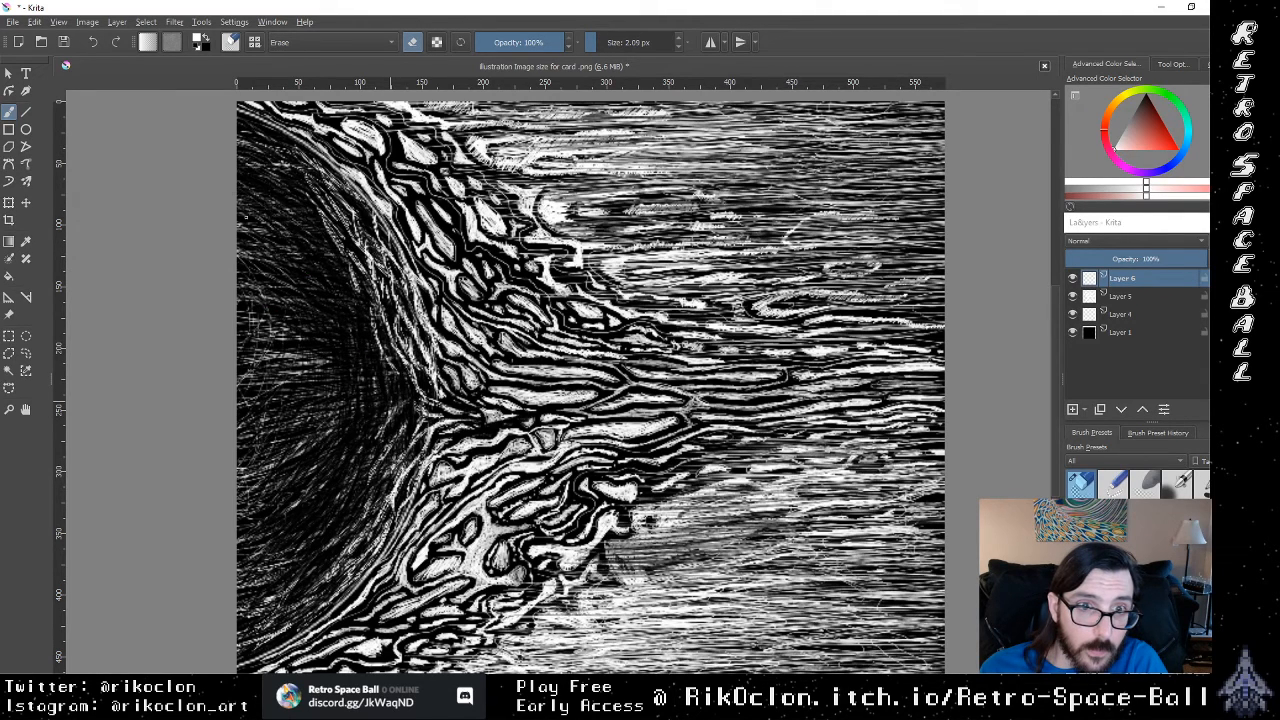
pyautogui.moveTo(279, 235); pyautogui.dragTo(256, 217)
pyautogui.moveTo(271, 277); pyautogui.dragTo(237, 250)
pyautogui.moveTo(299, 301); pyautogui.dragTo(244, 282)
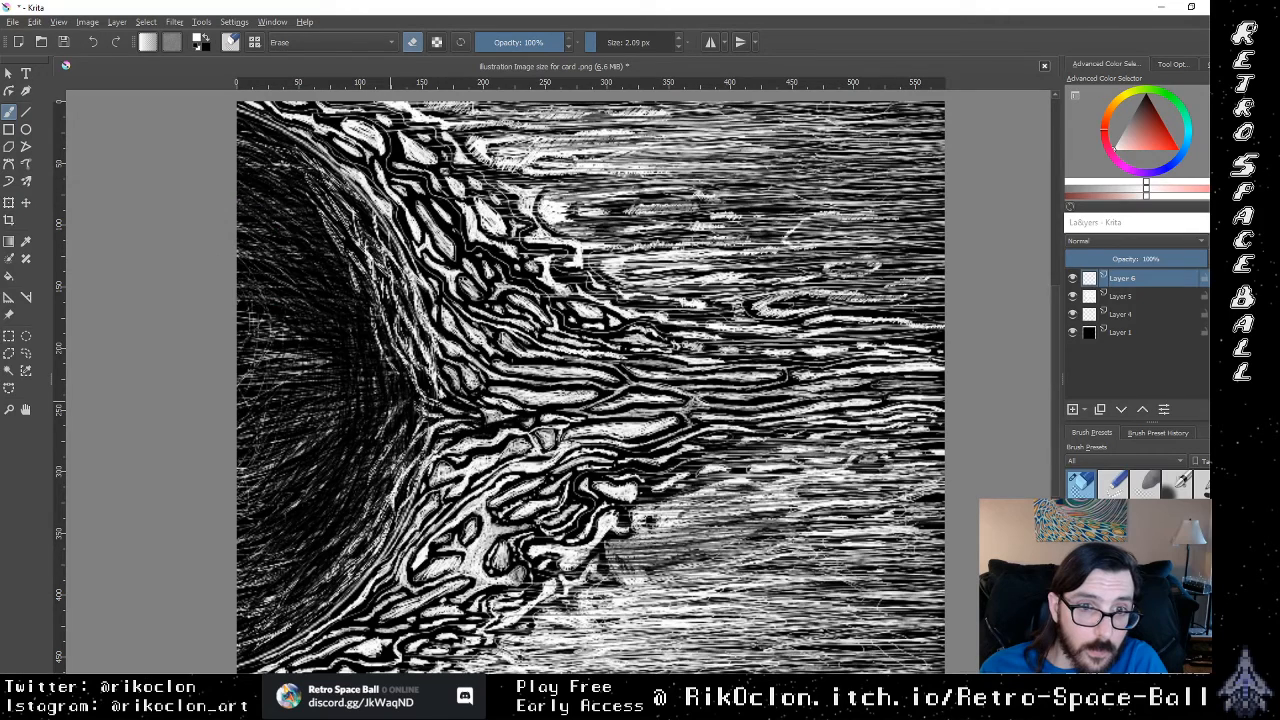
pyautogui.moveTo(275, 344); pyautogui.dragTo(252, 332)
pyautogui.moveTo(270, 350)
pyautogui.mouseDown()
pyautogui.moveTo(303, 370)
pyautogui.moveTo(264, 350)
pyautogui.moveTo(286, 364)
pyautogui.mouseUp()
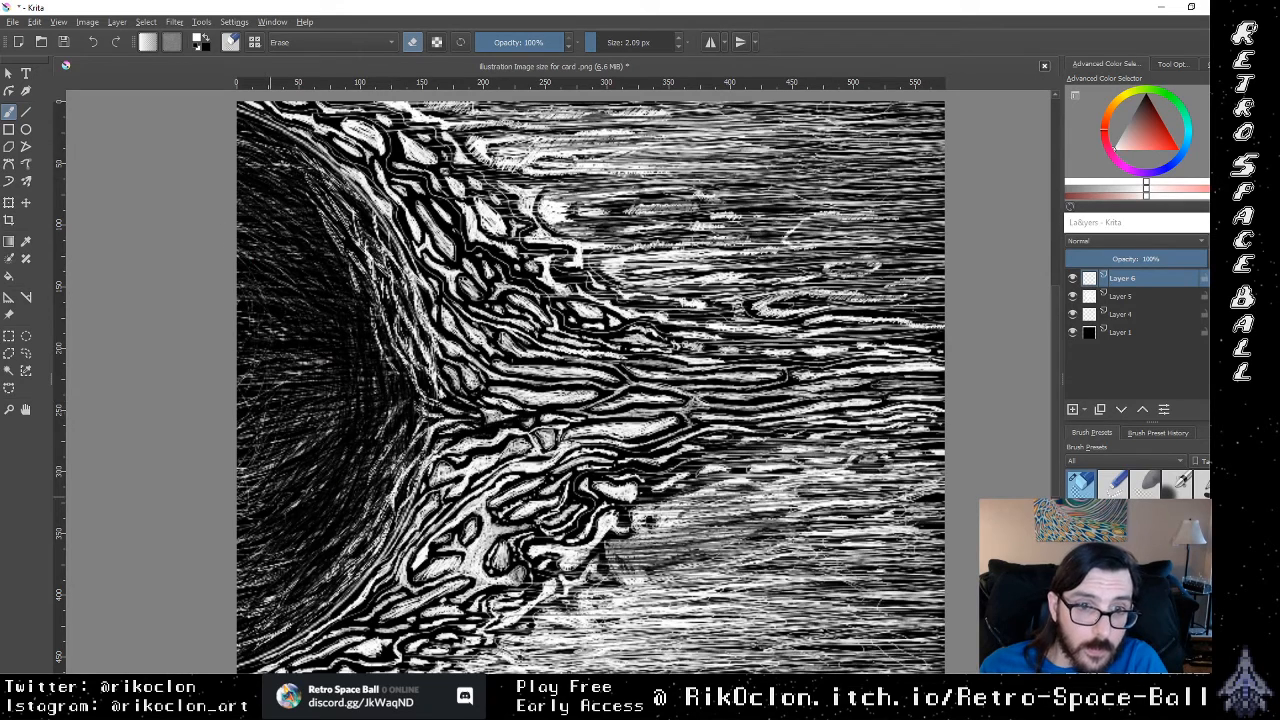
pyautogui.moveTo(266, 477); pyautogui.dragTo(238, 467)
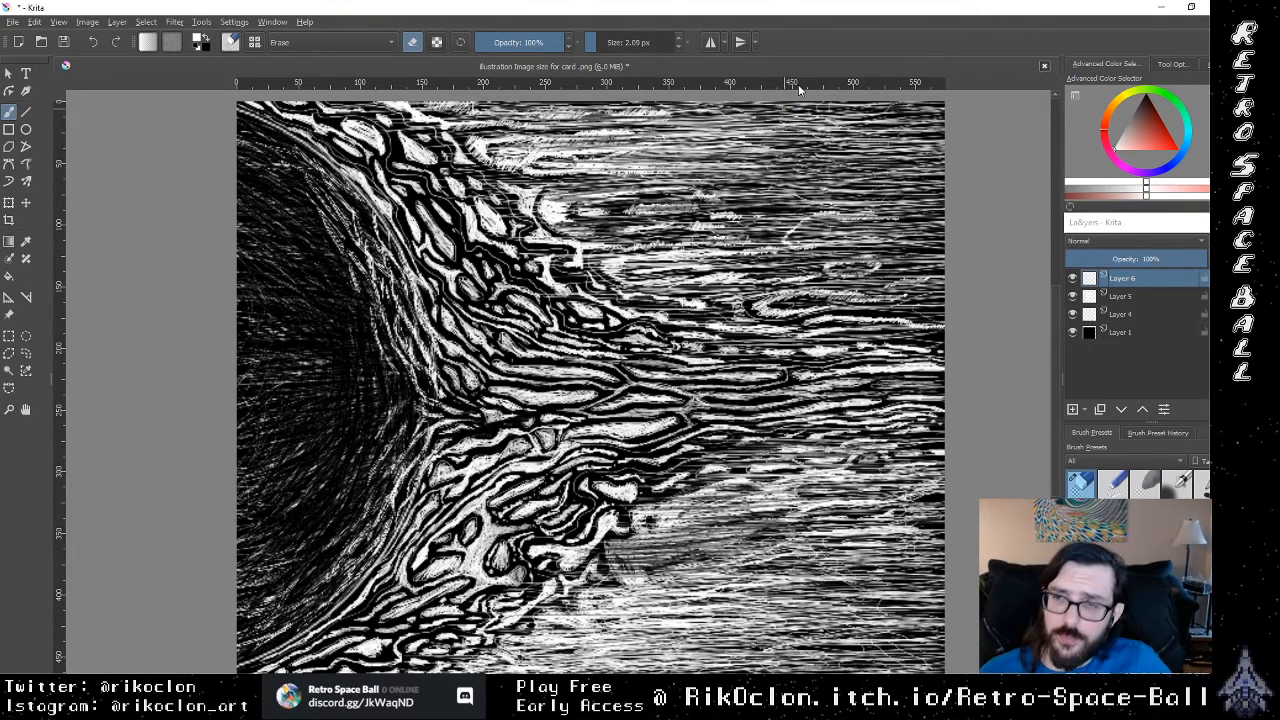
# Step: Examine the whole illustration at several magnifications to judge how the sun, flames and streaks read together
pyautogui.press('e')
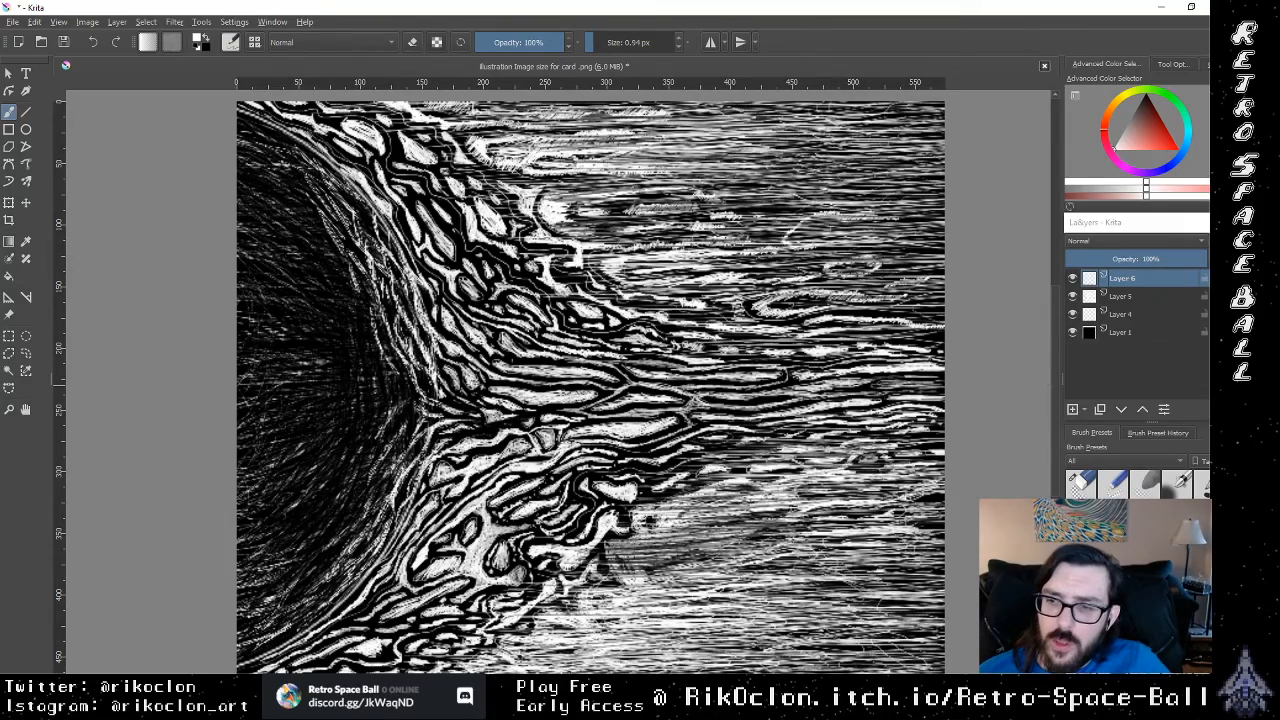
pyautogui.hotkey('ctrl', '-')
pyautogui.hotkey('ctrl', '-')
pyautogui.hotkey('ctrl', '-')
pyautogui.hotkey('ctrl', '+')
pyautogui.hotkey('ctrl', '+')
pyautogui.hotkey('ctrl', '+')
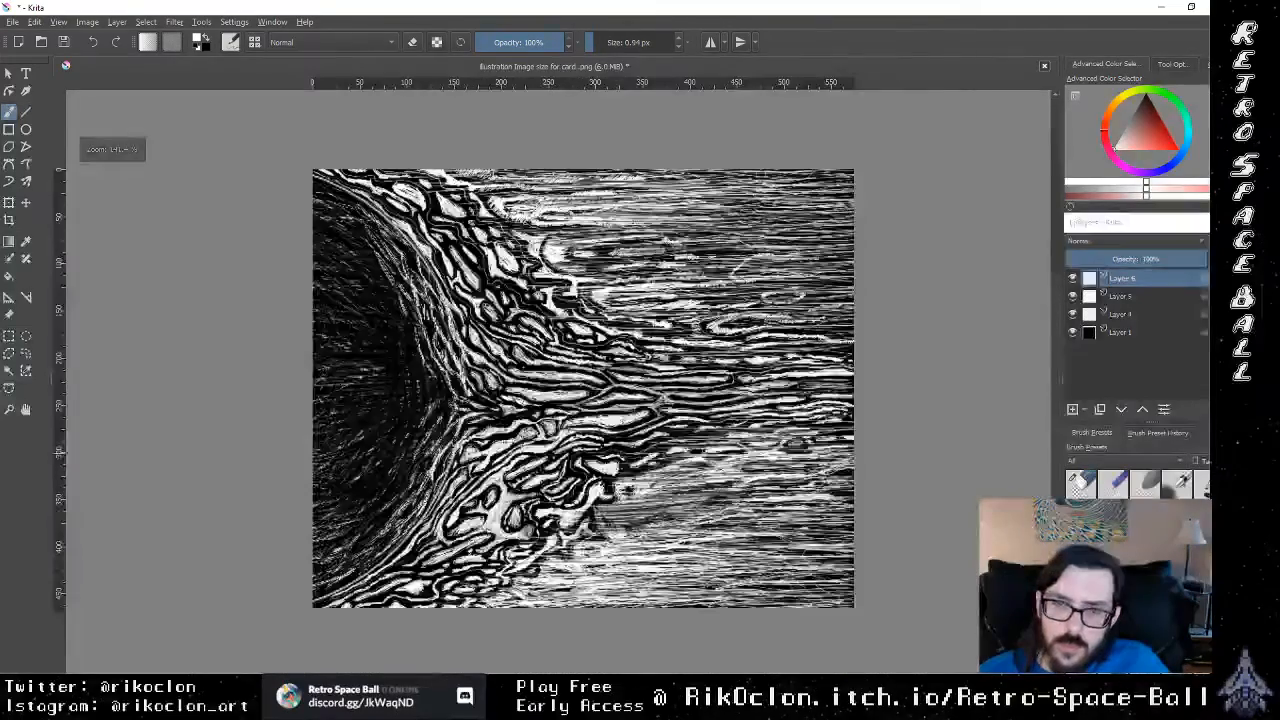
pyautogui.hotkey('ctrl', '-')
pyautogui.hotkey('ctrl', '-')
pyautogui.hotkey('ctrl', '-')
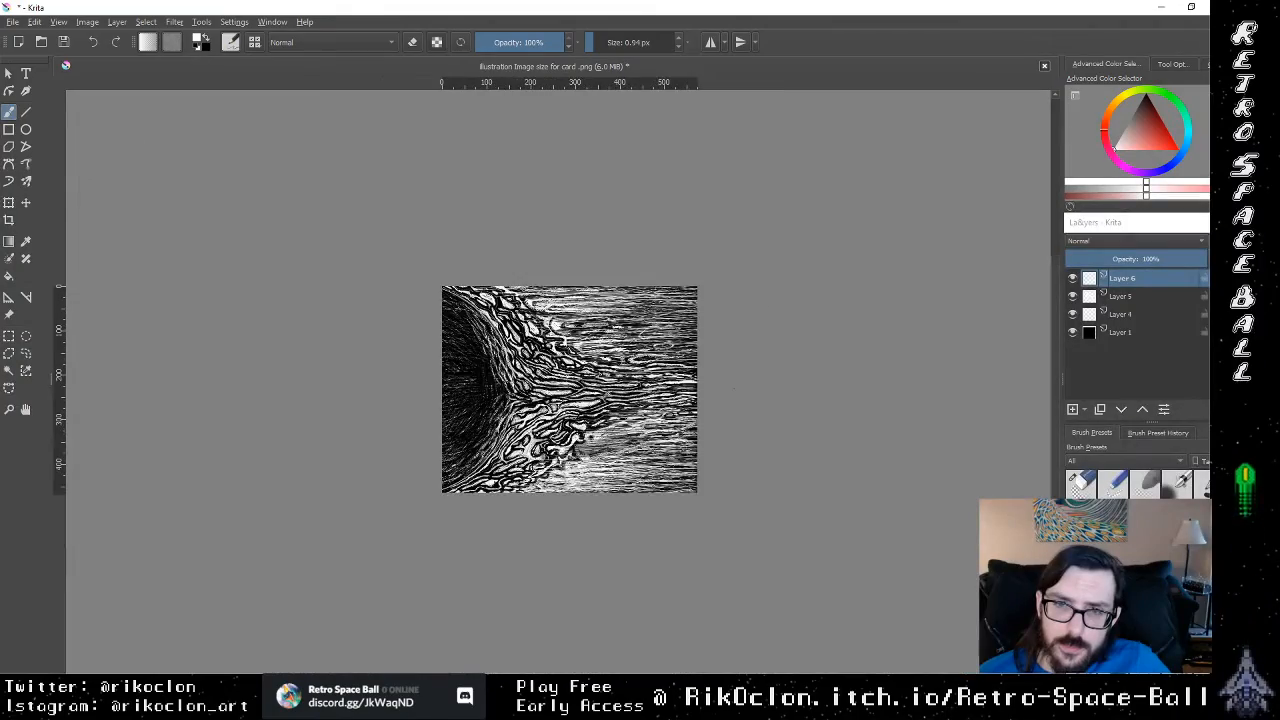
pyautogui.hotkey('ctrl', '+')
pyautogui.hotkey('ctrl', '+')
pyautogui.hotkey('ctrl', '+')
pyautogui.hotkey('ctrl', '-')
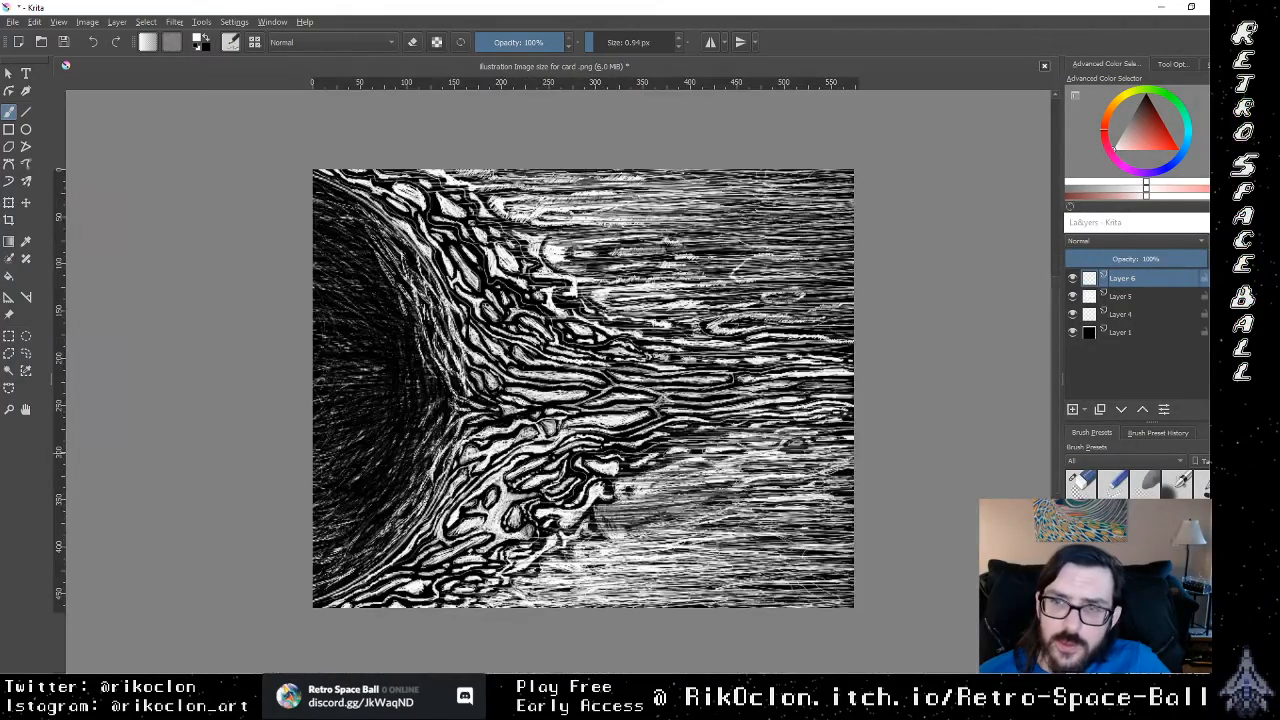
pyautogui.hotkey('ctrl', '+')
pyautogui.hotkey('ctrl', '-')
pyautogui.hotkey('ctrl', '-')
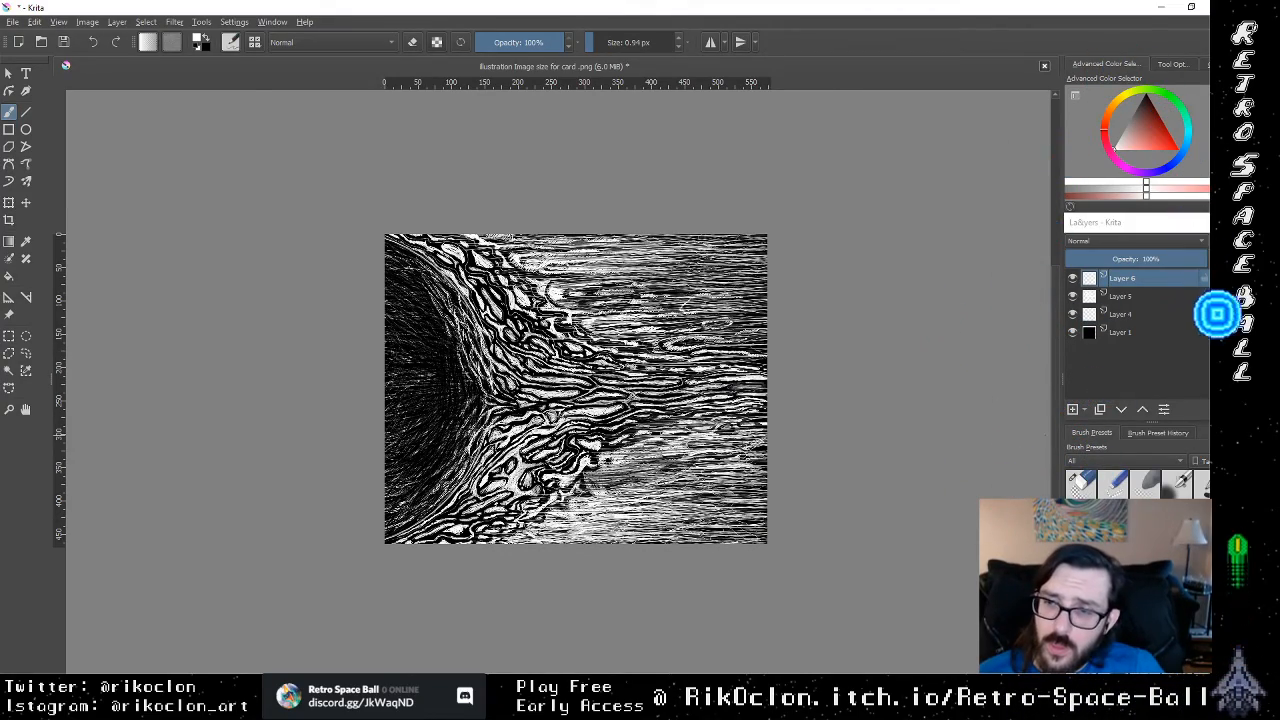
# Step: Identify the layer holding the streaks by toggling visibility, and erase a small rectangular patch from Layer 5 in the image's lower-right corner
pyautogui.hotkey('ctrl', '+')
pyautogui.hotkey('ctrl', '+')
pyautogui.hotkey('ctrl', '+')
pyautogui.hotkey('ctrl', '+')
pyautogui.hotkey('ctrl', '-')
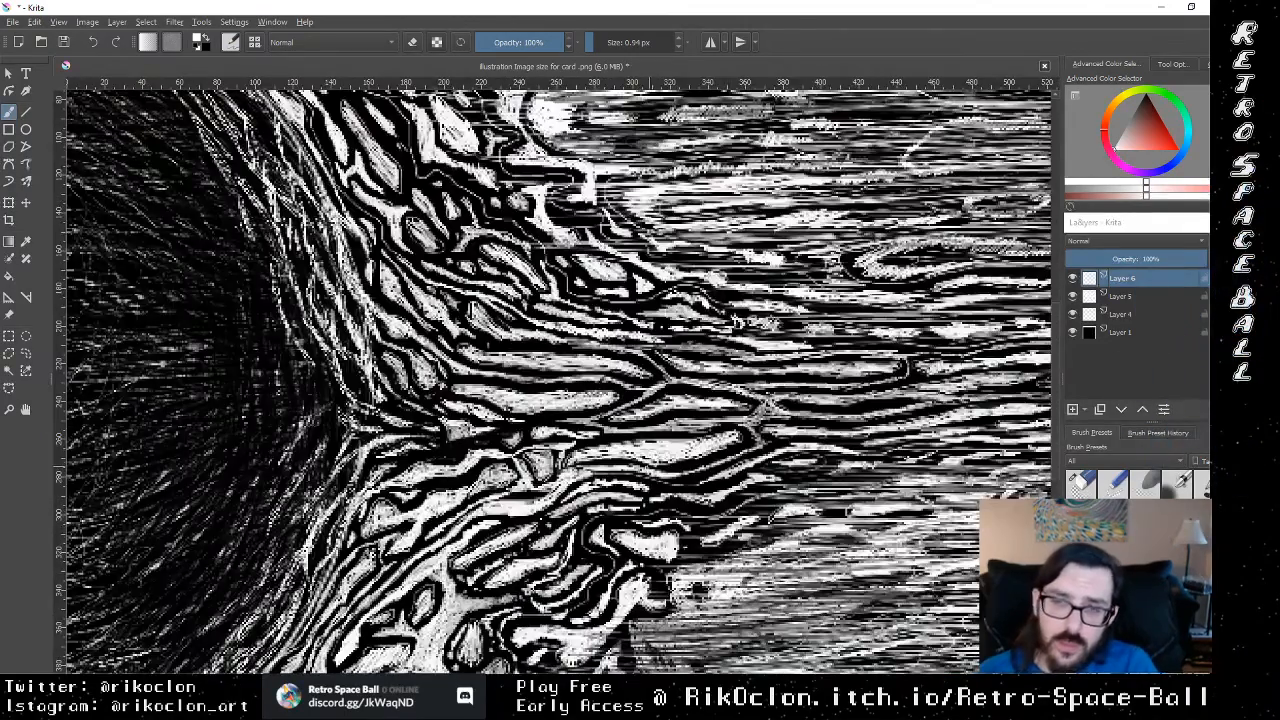
pyautogui.moveTo(610, 390); pyautogui.dragTo(423, 156)
pyautogui.moveTo(686, 460); pyautogui.dragTo(472, 342)
pyautogui.moveTo(716, 460); pyautogui.dragTo(688, 464)
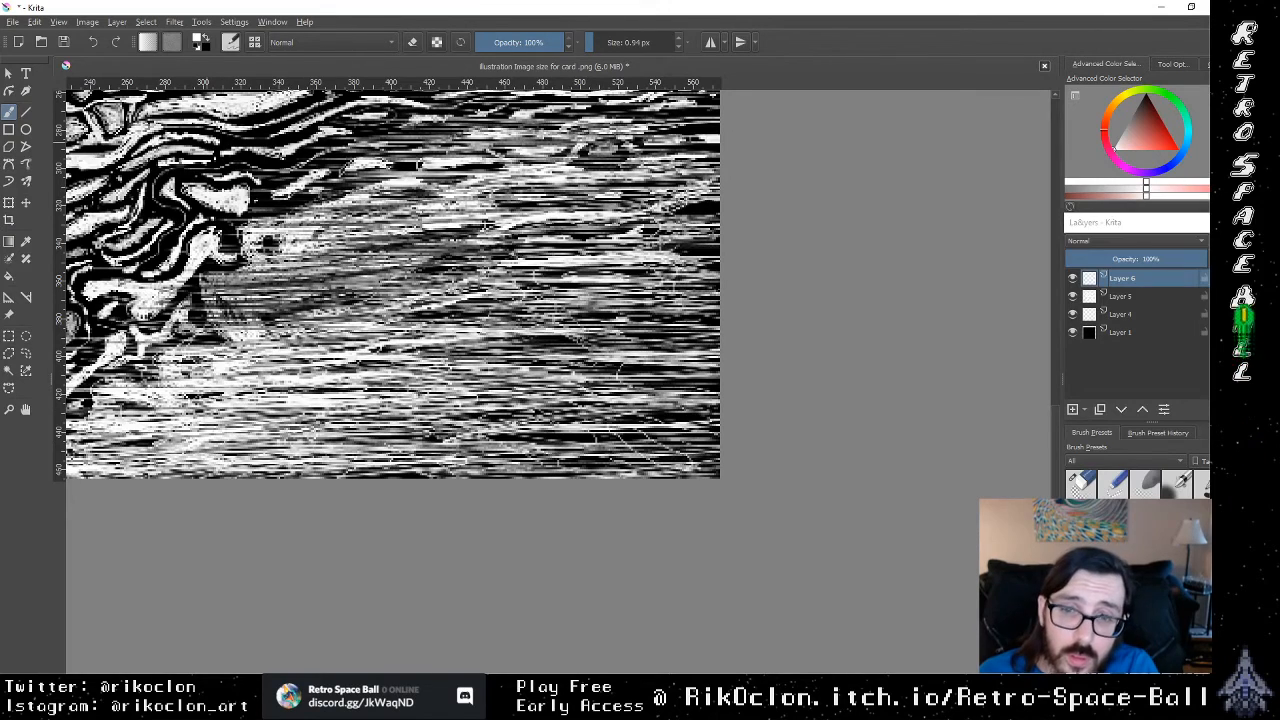
pyautogui.press('e')
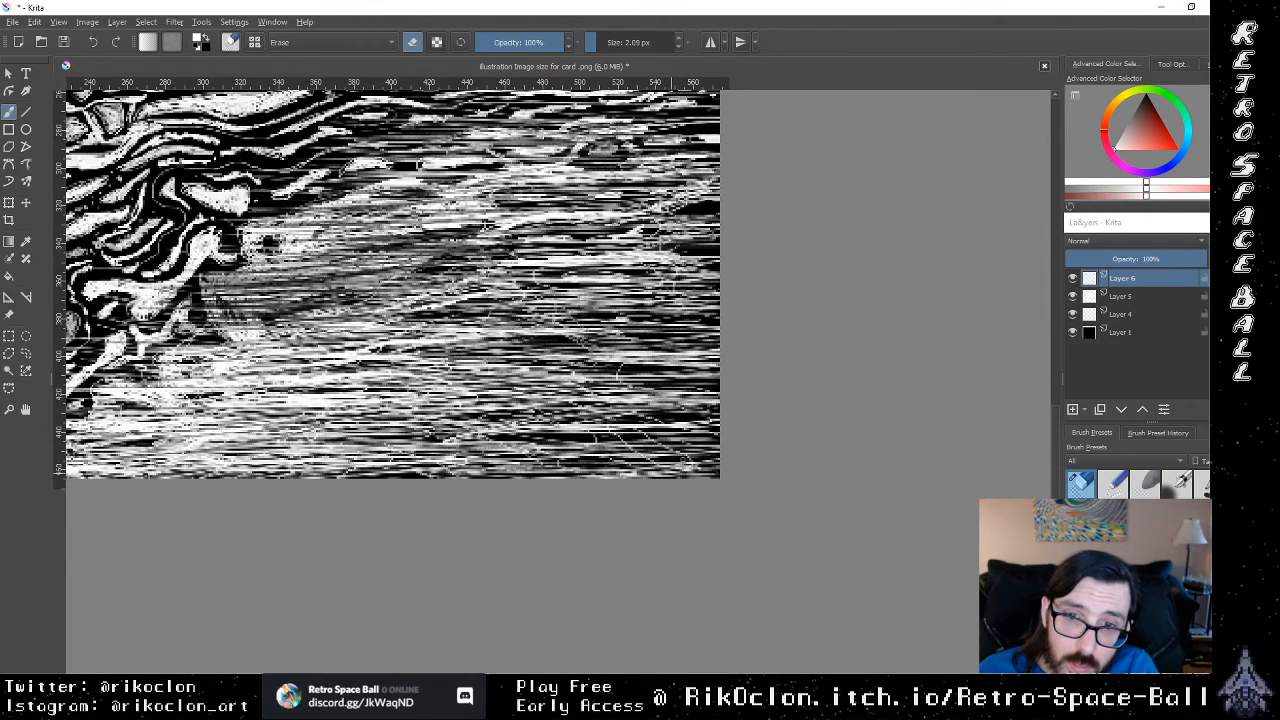
pyautogui.click(1130, 316)
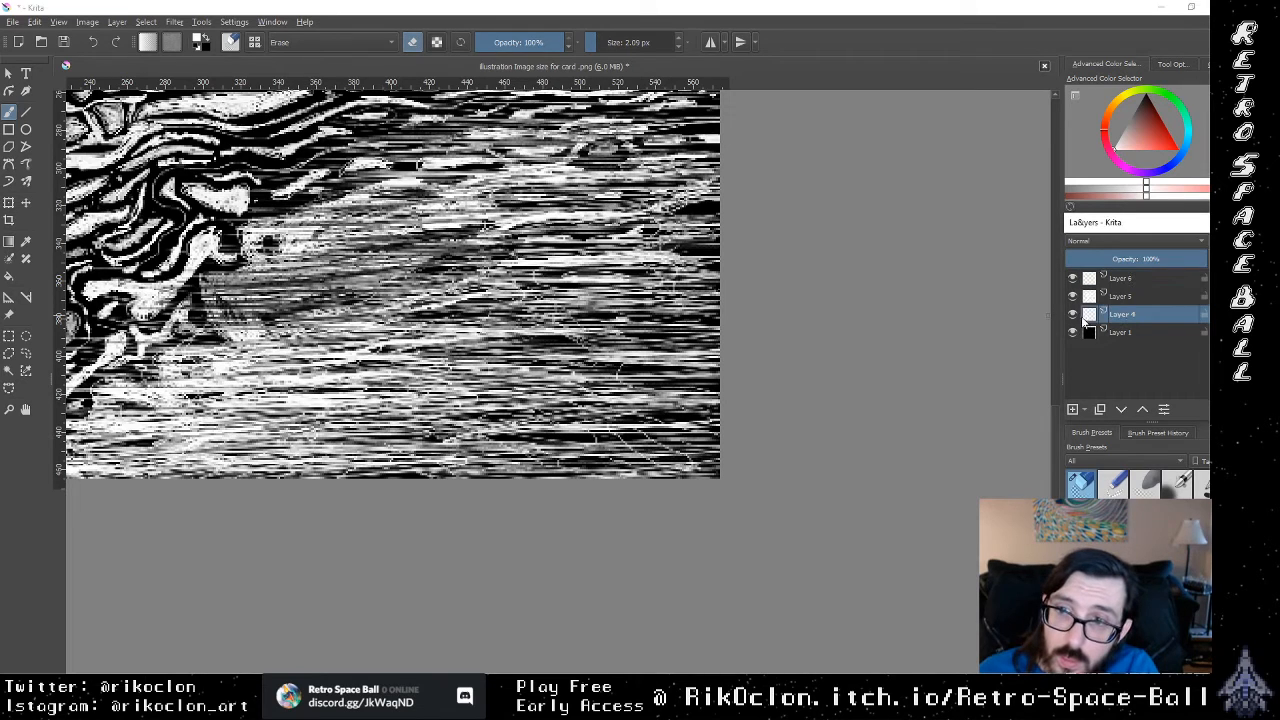
pyautogui.click(1076, 298)
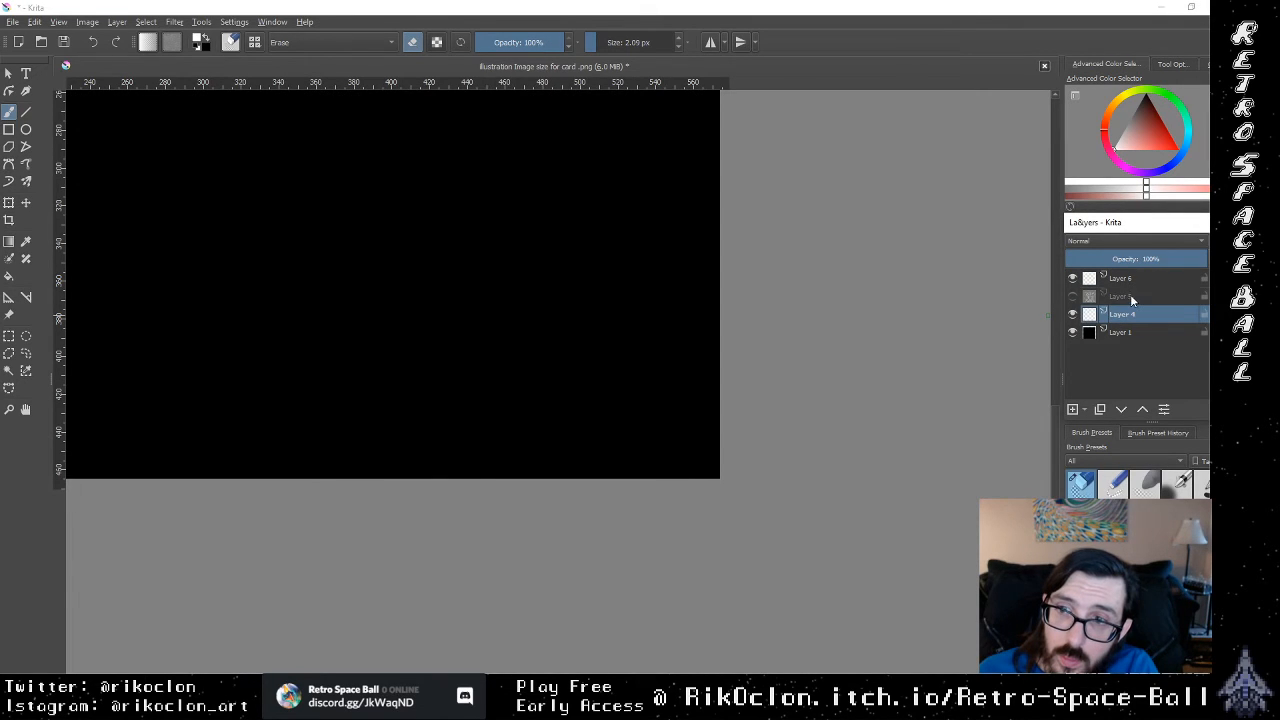
pyautogui.click(1131, 297)
pyautogui.click(1075, 298)
pyautogui.moveTo(668, 438)
pyautogui.mouseDown()
pyautogui.moveTo(712, 448)
pyautogui.moveTo(714, 462)
pyautogui.moveTo(682, 436)
pyautogui.moveTo(706, 440)
pyautogui.moveTo(671, 464)
pyautogui.moveTo(714, 465)
pyautogui.moveTo(713, 438)
pyautogui.moveTo(677, 468)
pyautogui.moveTo(695, 468)
pyautogui.moveTo(665, 461)
pyautogui.moveTo(680, 434)
pyautogui.moveTo(712, 437)
pyautogui.moveTo(669, 471)
pyautogui.moveTo(702, 469)
pyautogui.mouseUp()
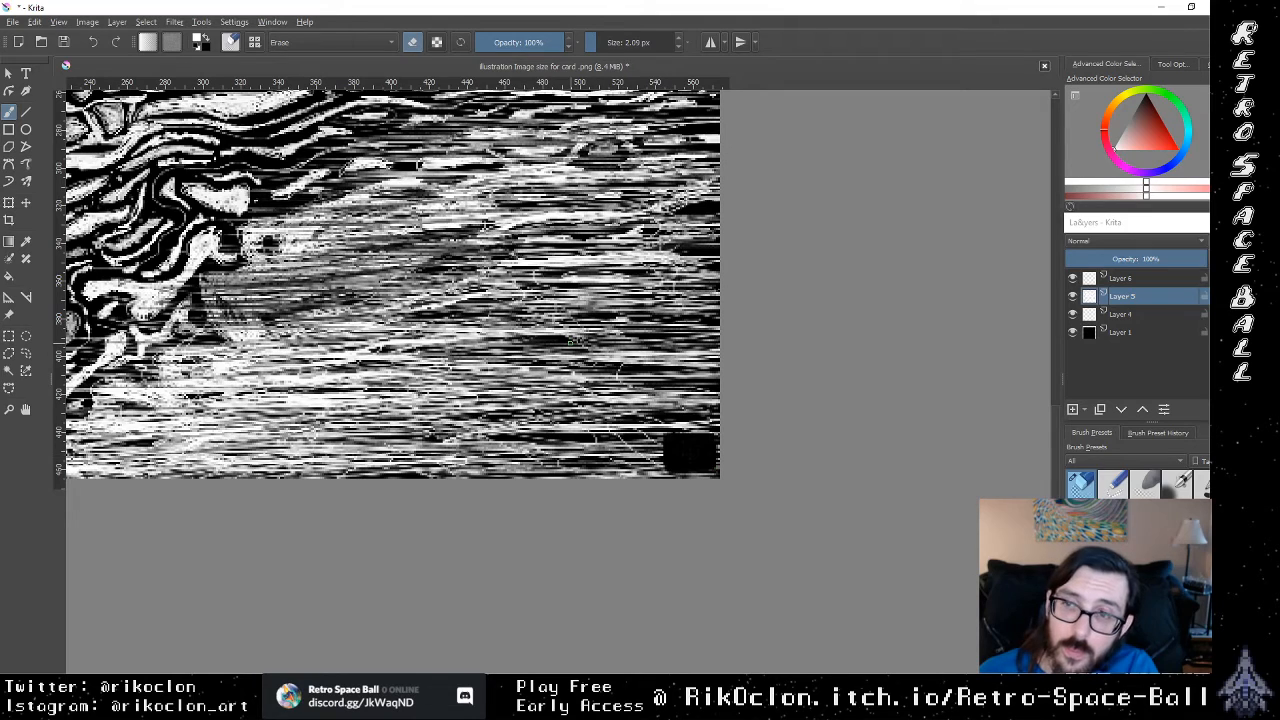
# Step: Hand-letter the artist's signature followed by 20 in white with the 0.94 px brush inside the cleared black corner patch
pyautogui.press('e')
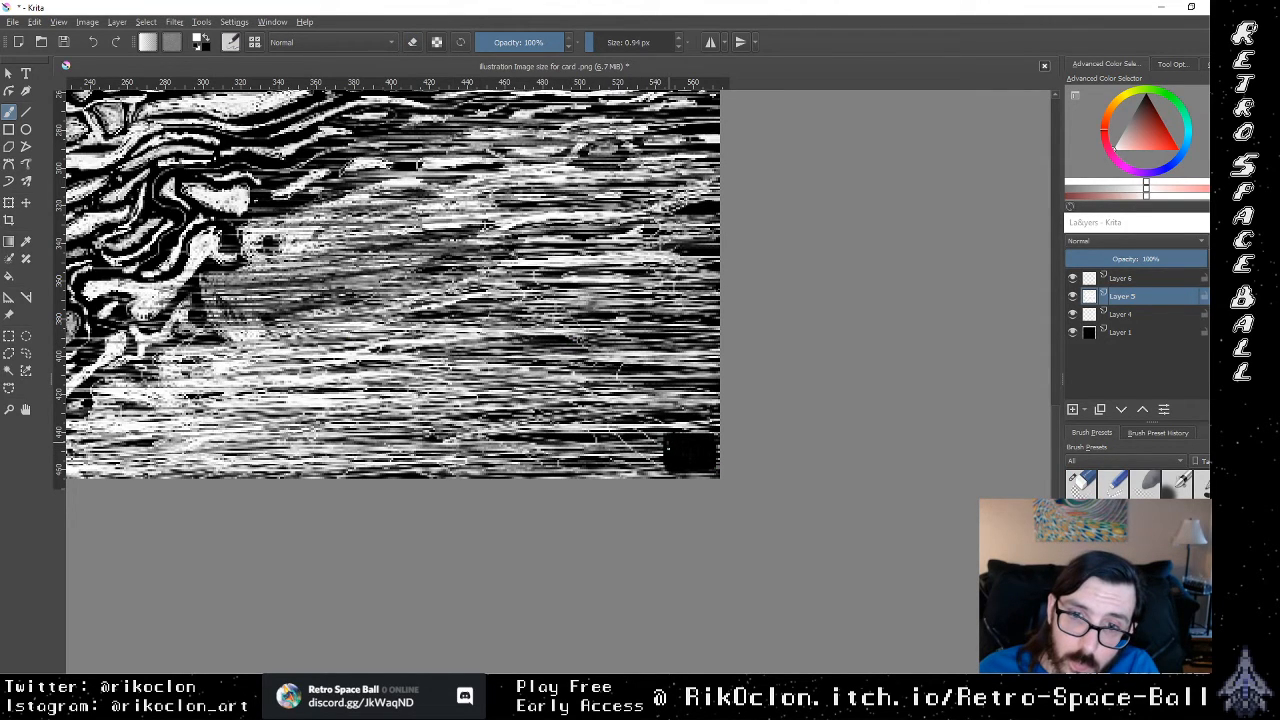
pyautogui.moveTo(669, 443); pyautogui.dragTo(669, 452)
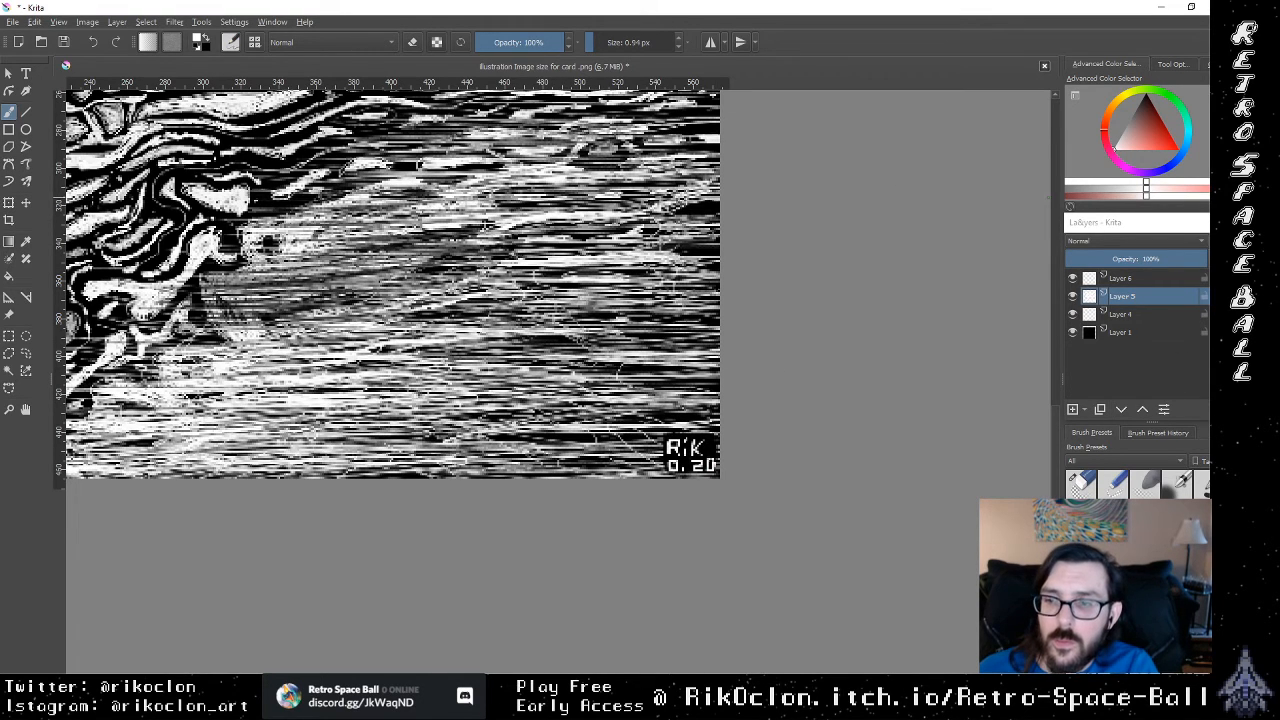
pyautogui.press('1')
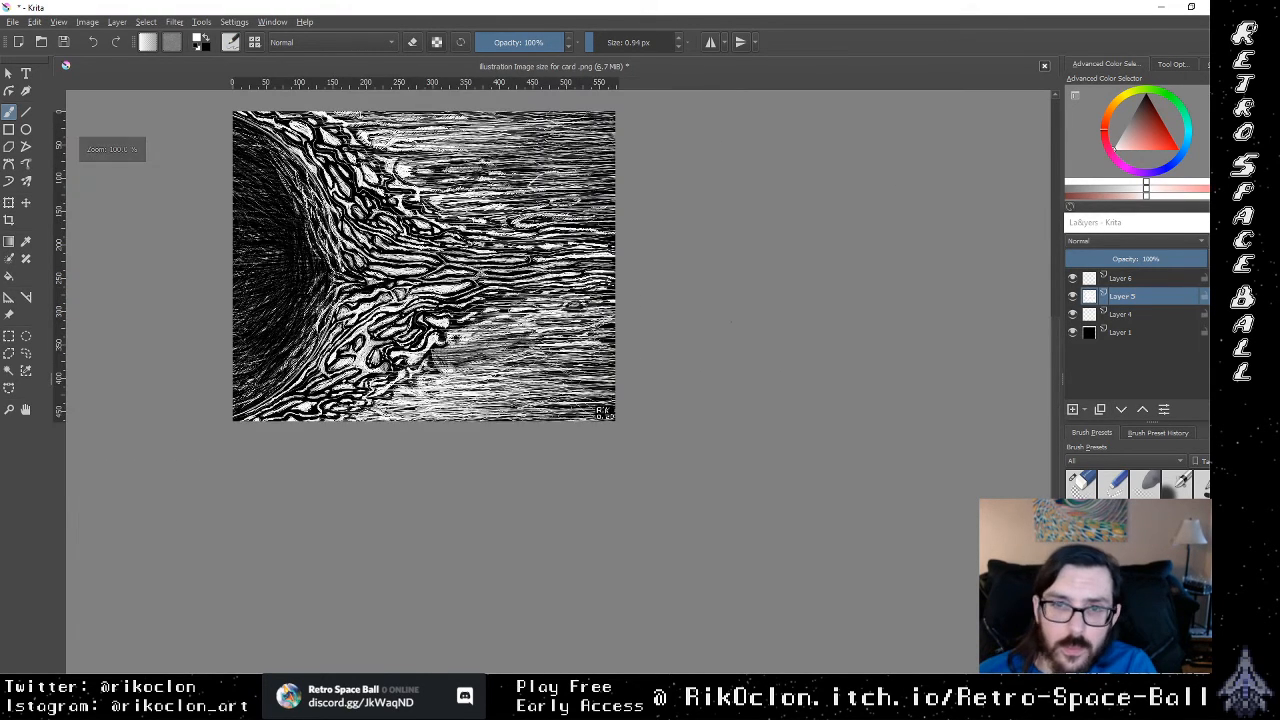
pyautogui.scroll(-1, 558, 388)
pyautogui.scroll(2, 558, 388)
pyautogui.scroll(-1, 558, 388)
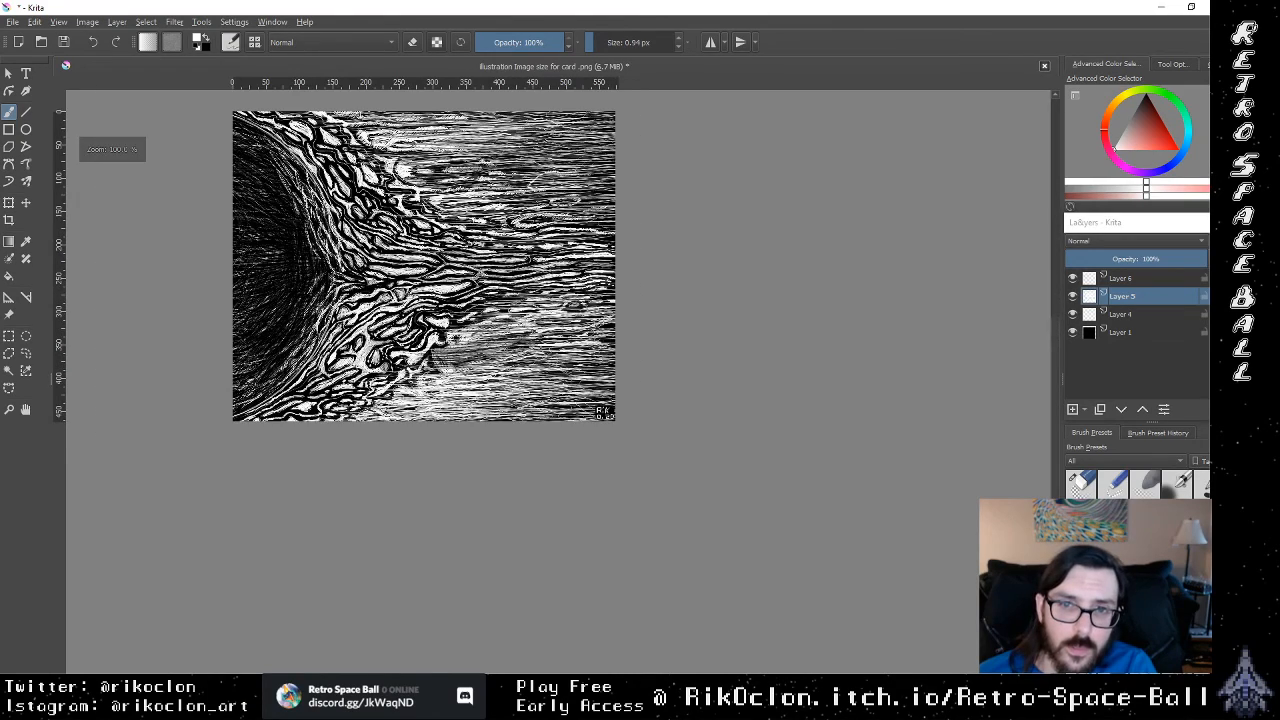
# Step: Fade the hand-lettered signature in the image's lower-right corner with a 16.71 px eraser at 48% opacity
pyautogui.scroll(4, 552, 390)
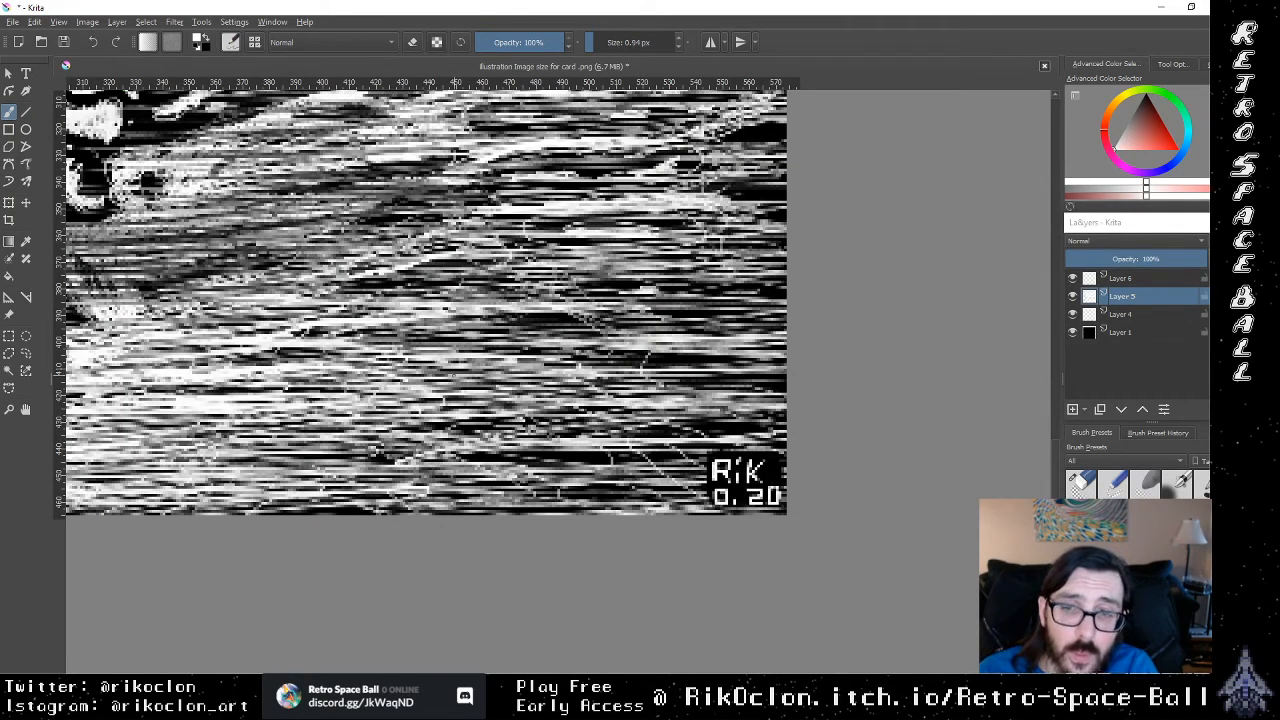
pyautogui.press('e')
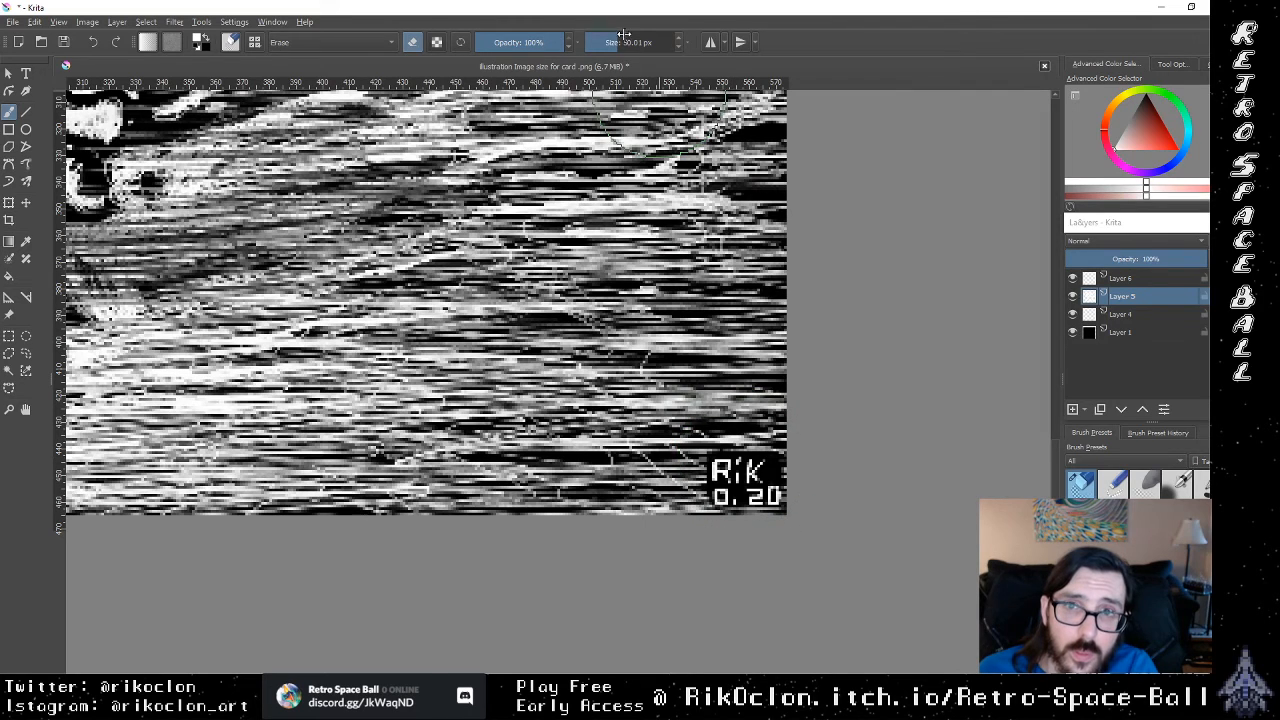
pyautogui.moveTo(623, 40); pyautogui.dragTo(518, 45)
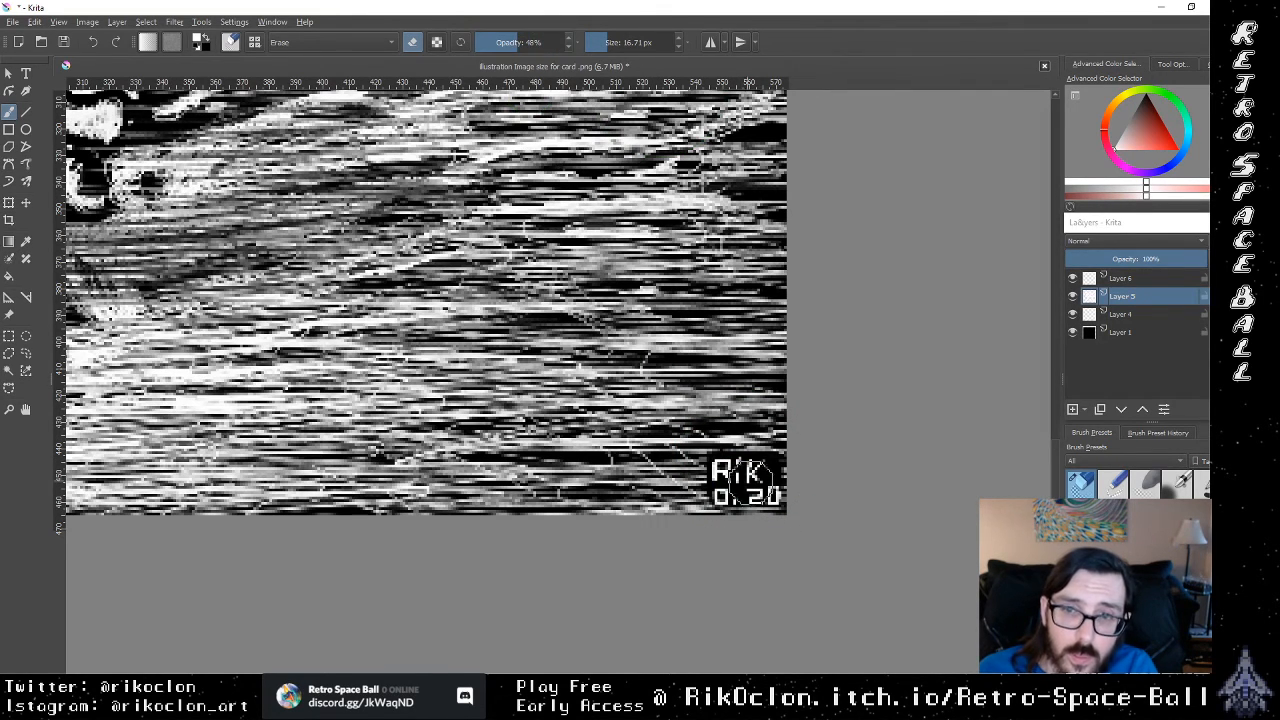
pyautogui.moveTo(751, 483)
pyautogui.mouseDown()
pyautogui.moveTo(738, 481)
pyautogui.moveTo(772, 494)
pyautogui.moveTo(728, 473)
pyautogui.moveTo(752, 468)
pyautogui.moveTo(738, 480)
pyautogui.moveTo(762, 474)
pyautogui.moveTo(757, 484)
pyautogui.moveTo(730, 487)
pyautogui.moveTo(748, 466)
pyautogui.moveTo(722, 490)
pyautogui.moveTo(752, 488)
pyautogui.moveTo(745, 476)
pyautogui.moveTo(760, 490)
pyautogui.mouseUp()
pyautogui.hotkey('ctrl', 'z')
pyautogui.hotkey('ctrl', 'z')
pyautogui.hotkey('ctrl', 'z')
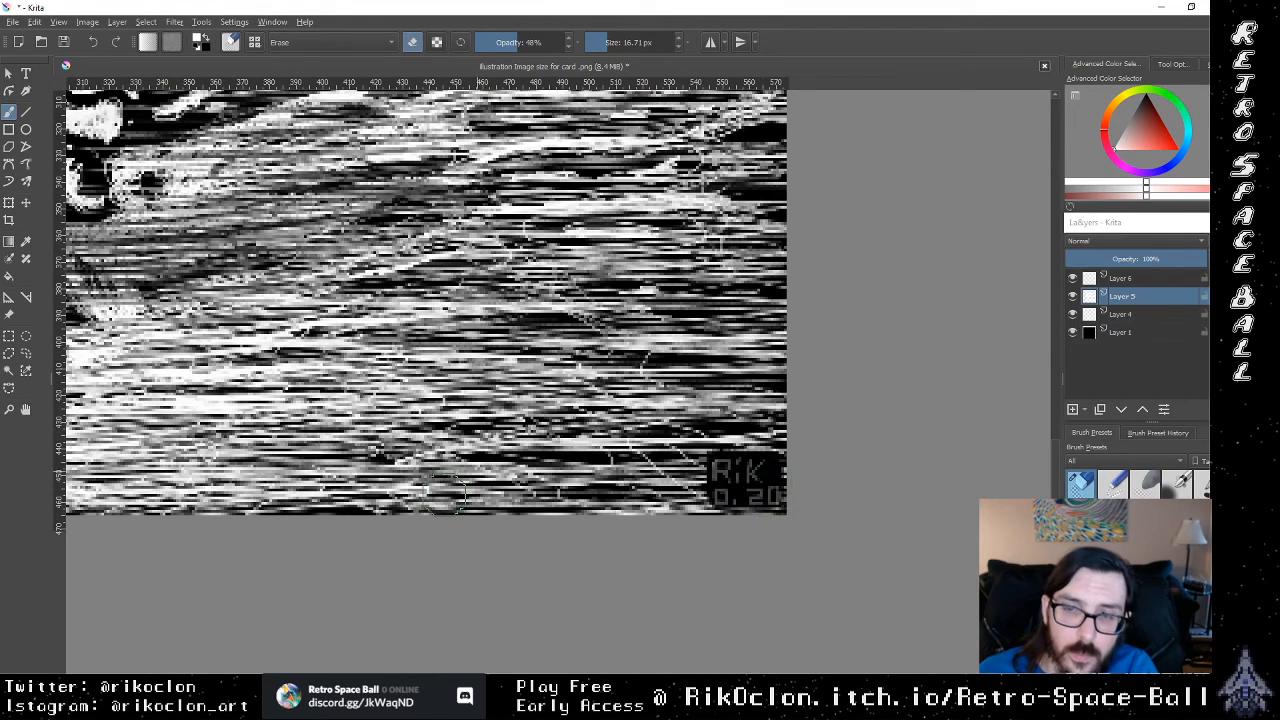
pyautogui.press('e')
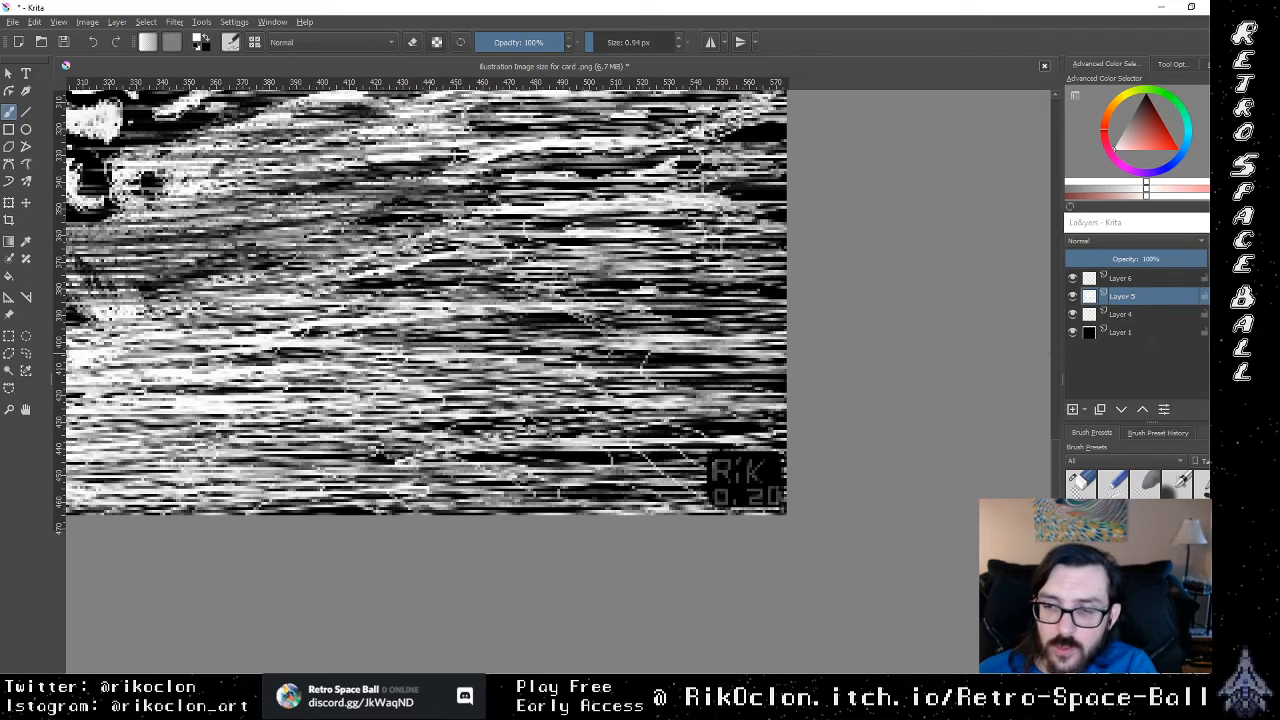
# Step: Examine how the faded corner signature reads against the whole illustration at several magnifications
pyautogui.hotkey('ctrl', '-')
pyautogui.hotkey('ctrl', '-')
pyautogui.hotkey('ctrl', '-')
pyautogui.hotkey('ctrl', '-')
pyautogui.hotkey('ctrl', '+')
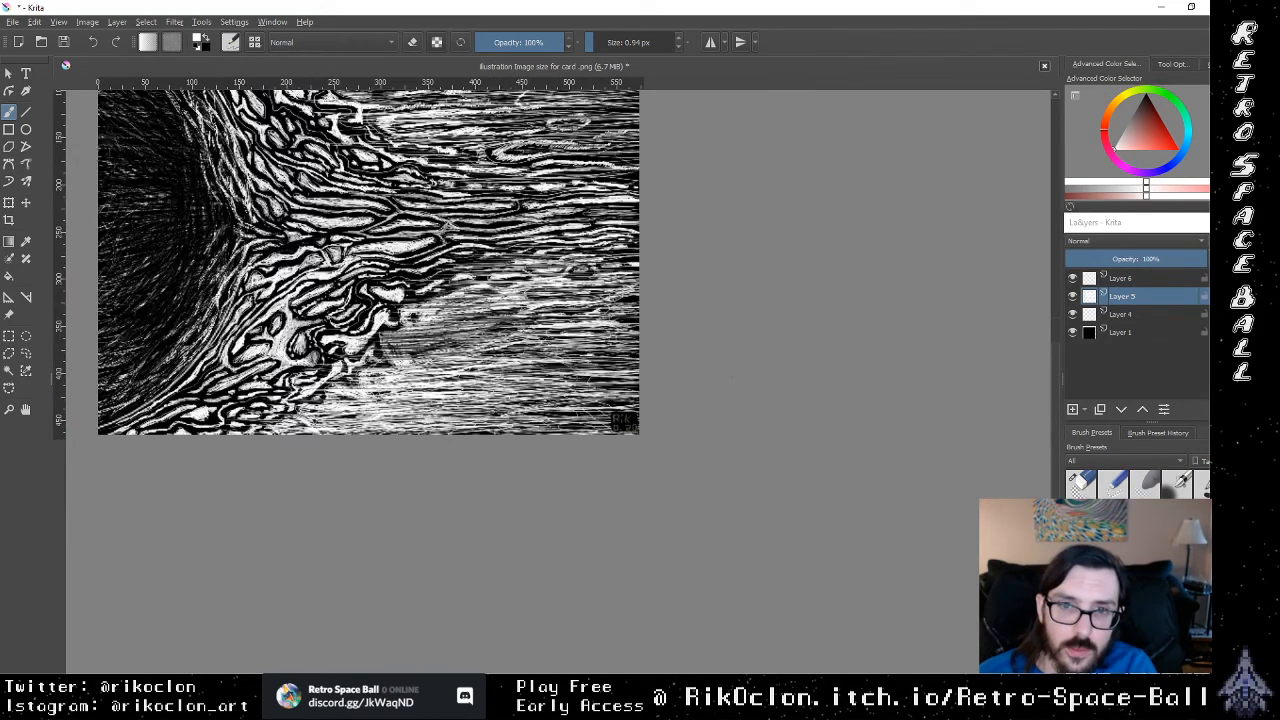
pyautogui.hotkey('ctrl', '-')
pyautogui.hotkey('ctrl', '+')
pyautogui.hotkey('ctrl', '+')
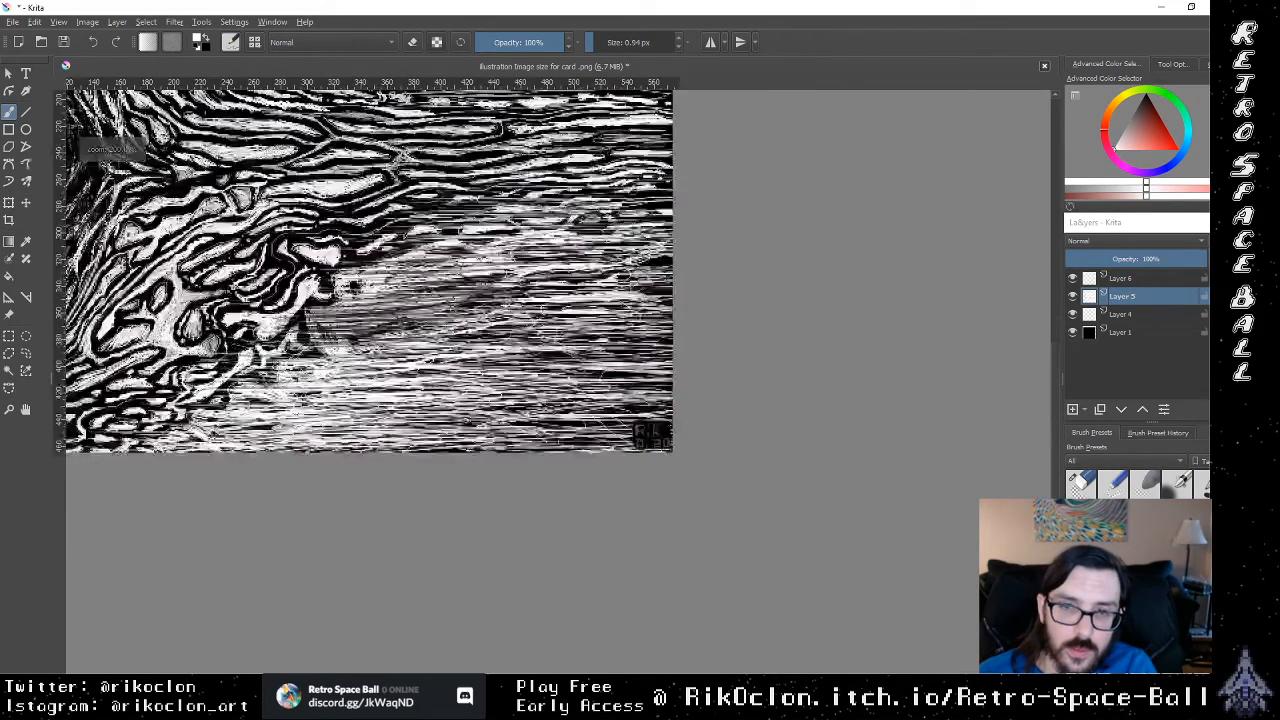
pyautogui.hotkey('ctrl', '-')
pyautogui.hotkey('ctrl', '-')
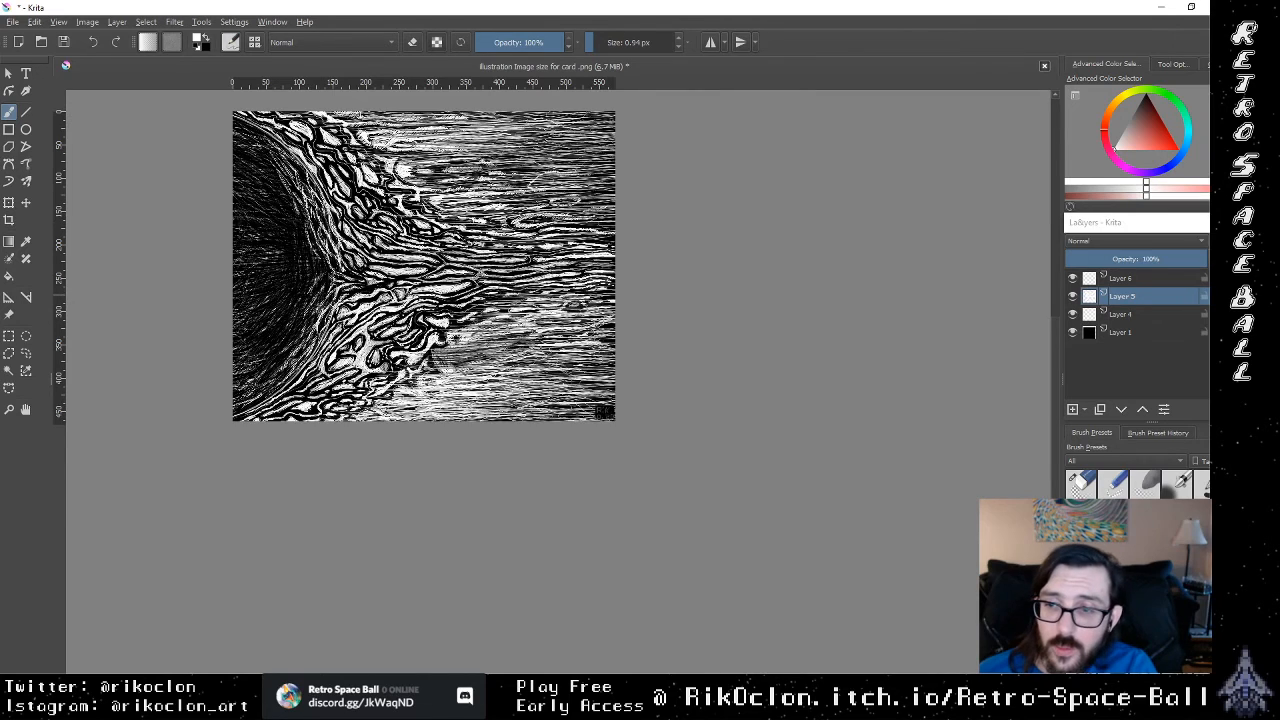
# Step: Undo the fading and the white signature lettering in the image's lower-right corner
pyautogui.hotkey('ctrl', '+')
pyautogui.hotkey('ctrl', '+')
pyautogui.hotkey('ctrl', '+')
pyautogui.hotkey('ctrl', '+')
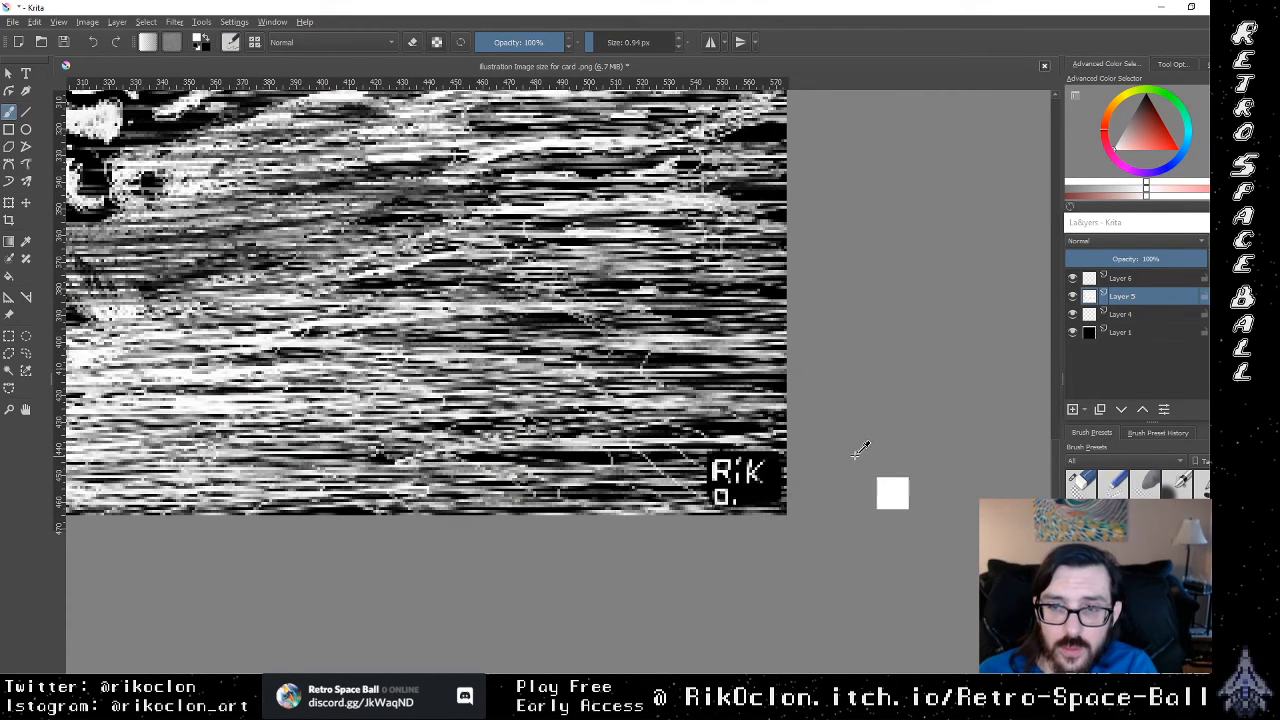
pyautogui.hotkey('ctrl', 'z')
pyautogui.hotkey('ctrl', 'z')
pyautogui.hotkey('ctrl', 'z')
pyautogui.hotkey('ctrl', 'z')
pyautogui.hotkey('ctrl', 'z')
pyautogui.hotkey('ctrl', 'z')
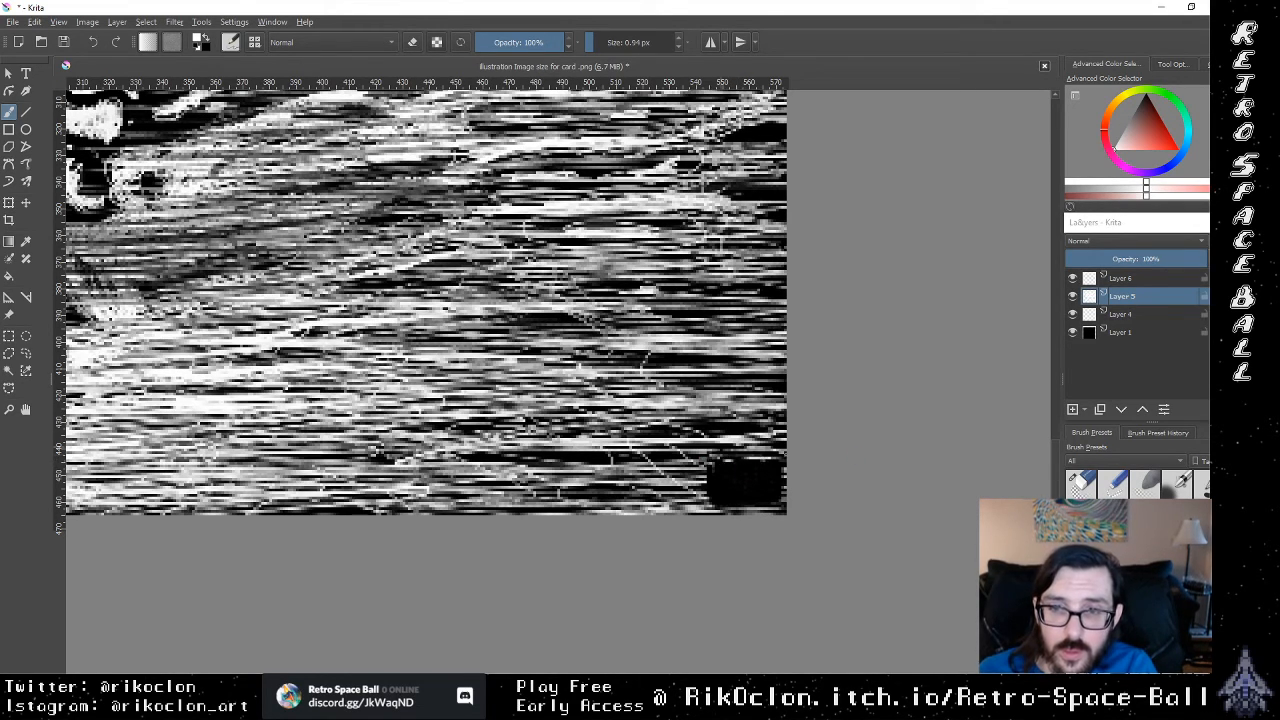
# Step: Hand-letter the artist's signature again with the 0.94 px brush directly over the streaks in the image's lower-right corner
pyautogui.moveTo(716, 466)
pyautogui.mouseDown()
pyautogui.moveTo(750, 480)
pyautogui.moveTo(706, 502)
pyautogui.moveTo(780, 498)
pyautogui.moveTo(730, 492)
pyautogui.moveTo(740, 484)
pyautogui.mouseUp()
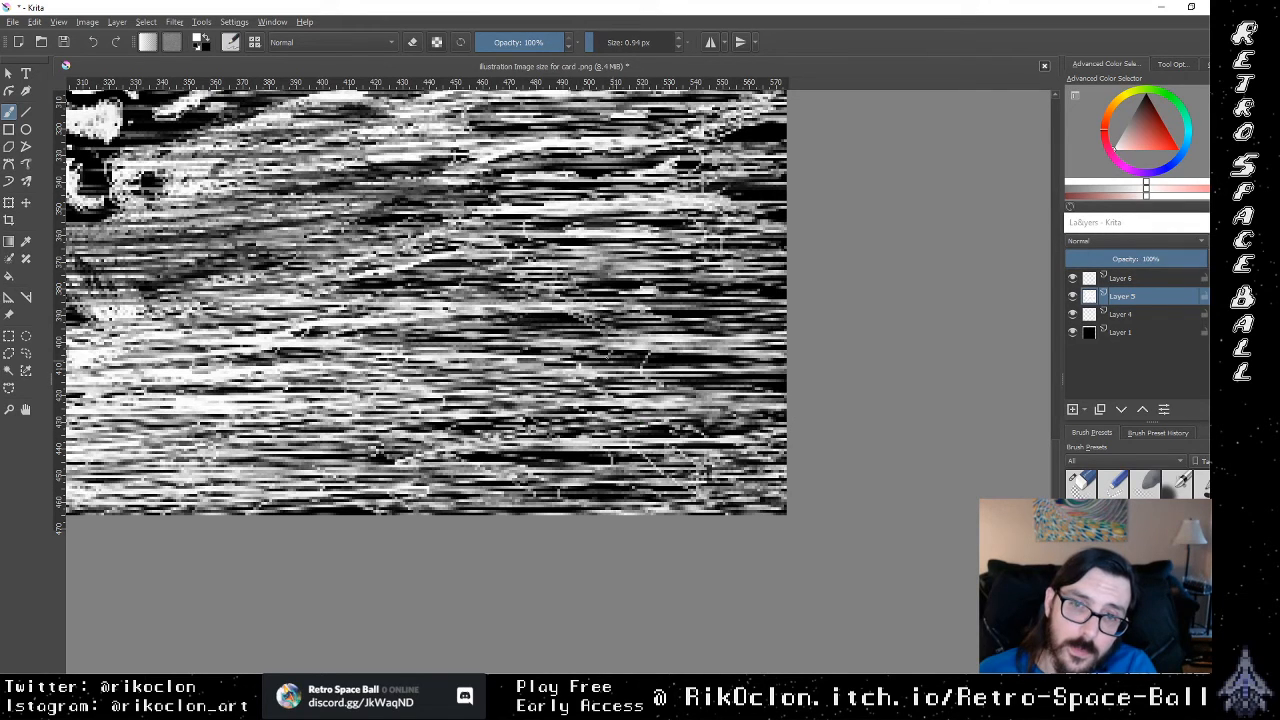
pyautogui.press('-')
pyautogui.press('-')
pyautogui.press('-')
pyautogui.press('-')
pyautogui.press('-')
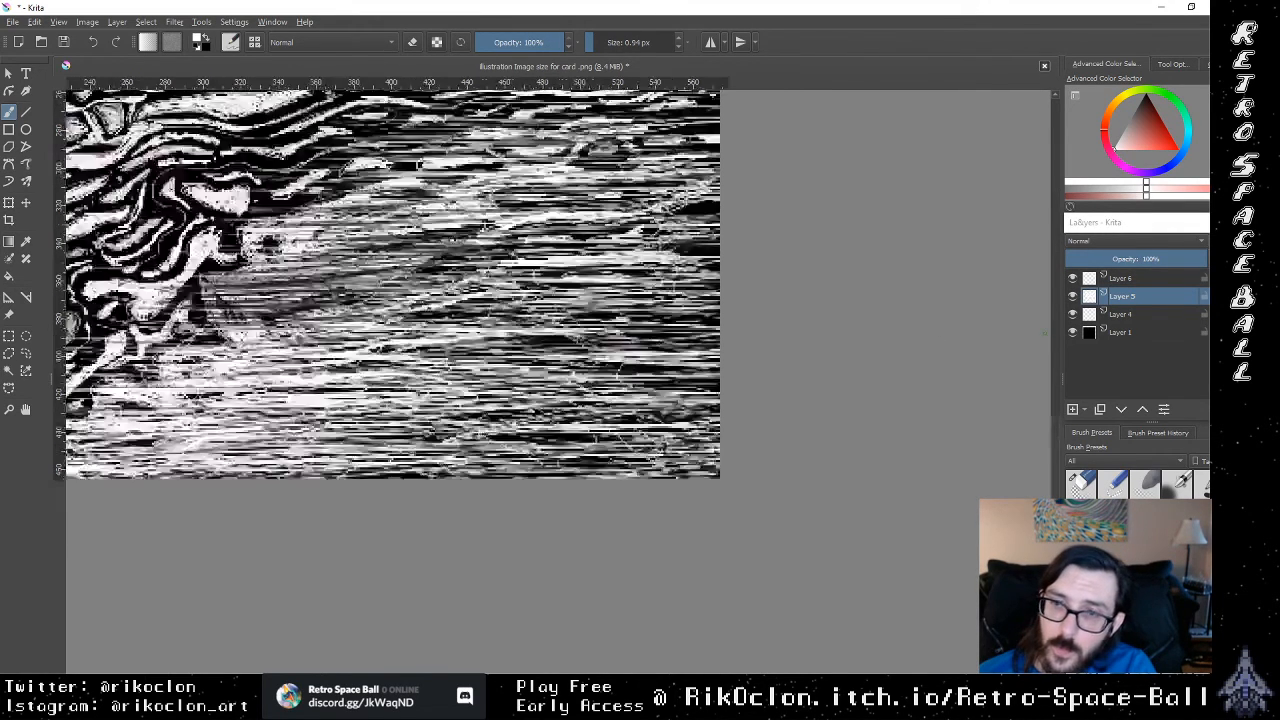
pyautogui.press('+')
pyautogui.press('-')
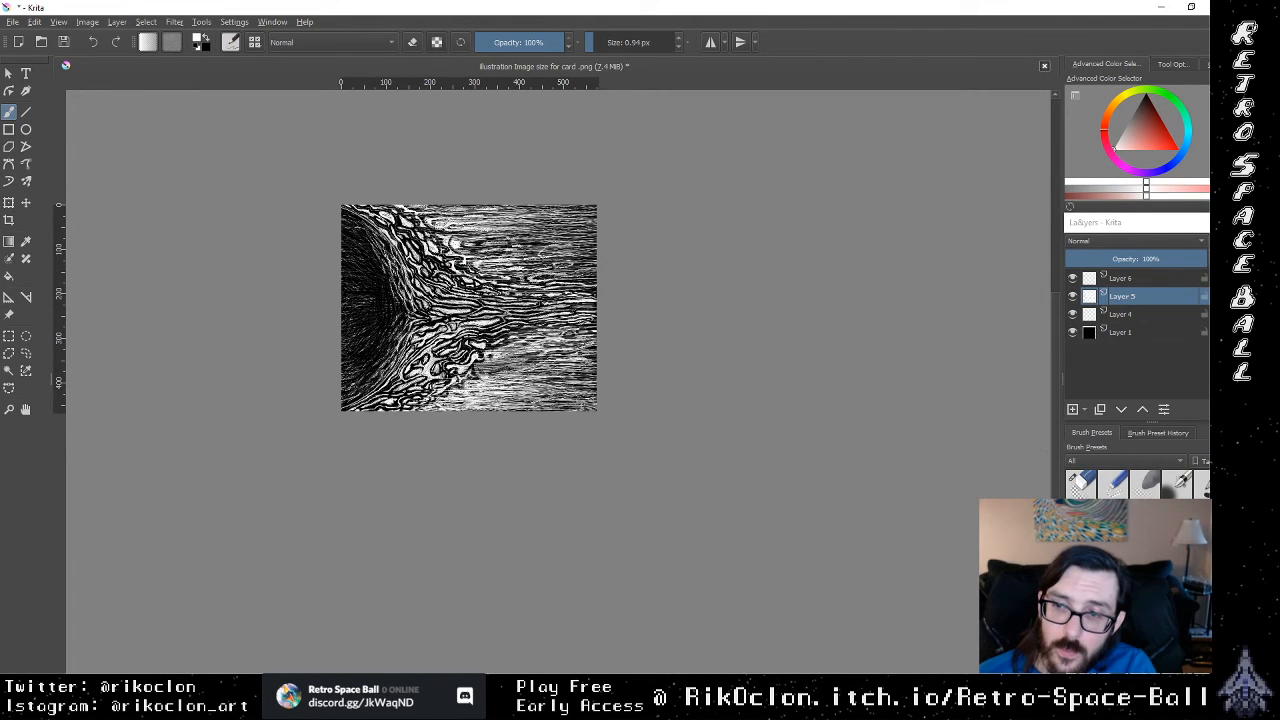
pyautogui.press('+')
pyautogui.press('+')
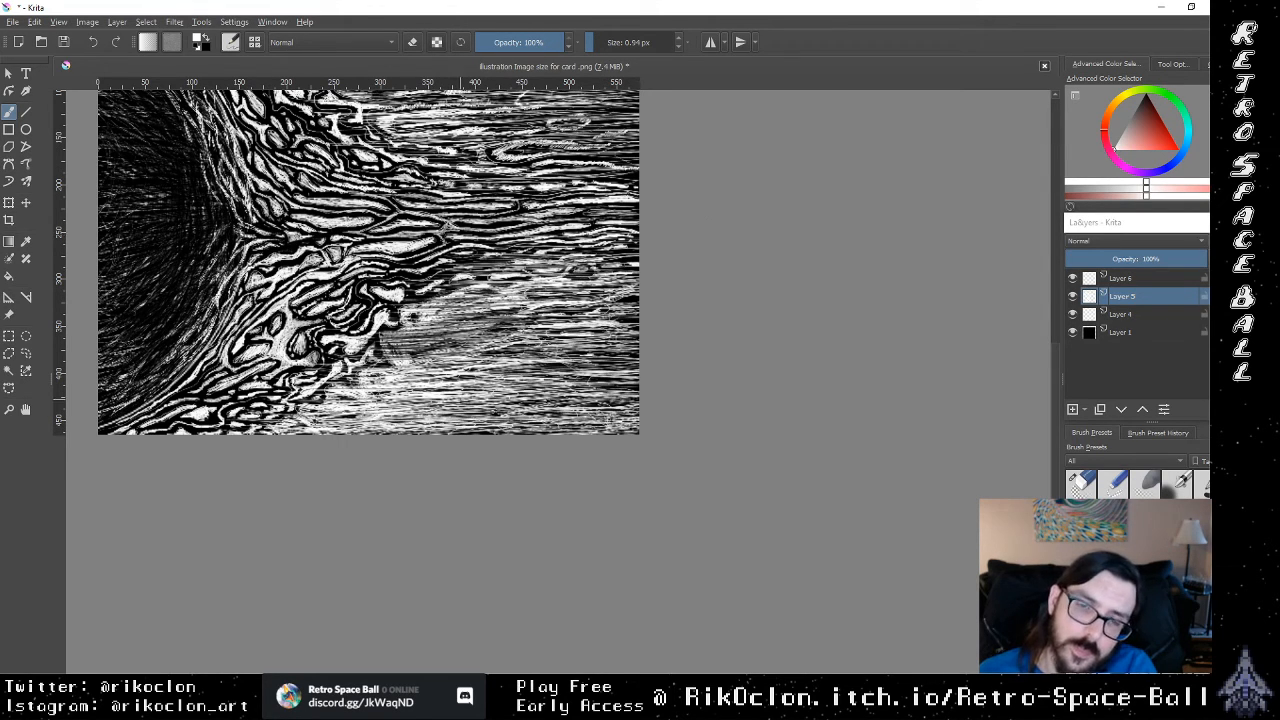
# Step: Soften the signature area in the lower-right corner with a 16.71 px eraser at 7% opacity
pyautogui.press('e')
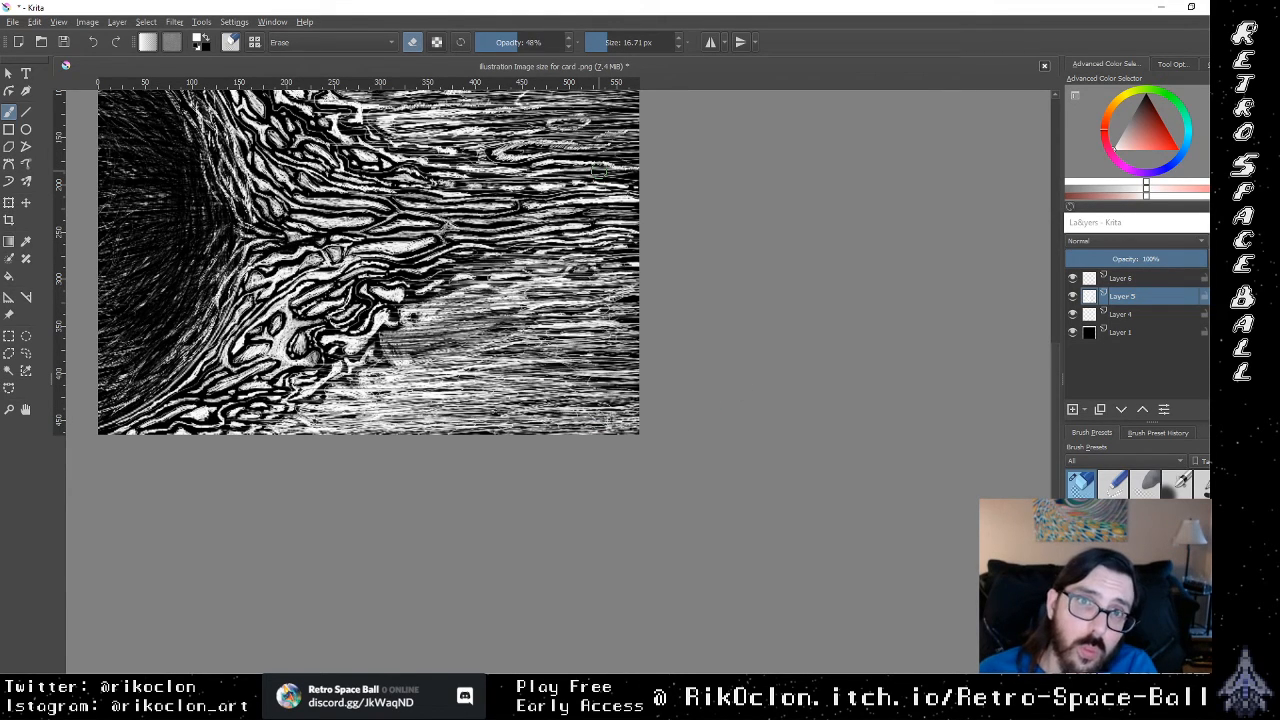
pyautogui.moveTo(505, 48); pyautogui.dragTo(477, 50)
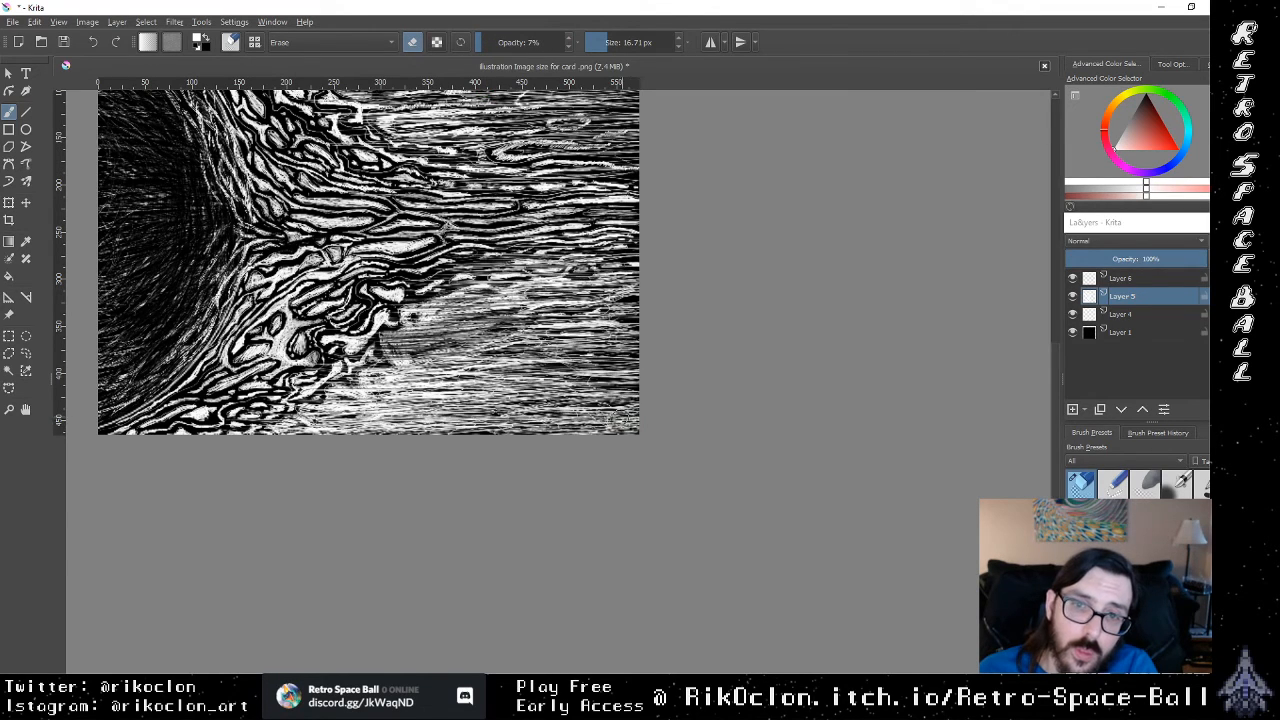
pyautogui.moveTo(568, 419); pyautogui.dragTo(646, 425)
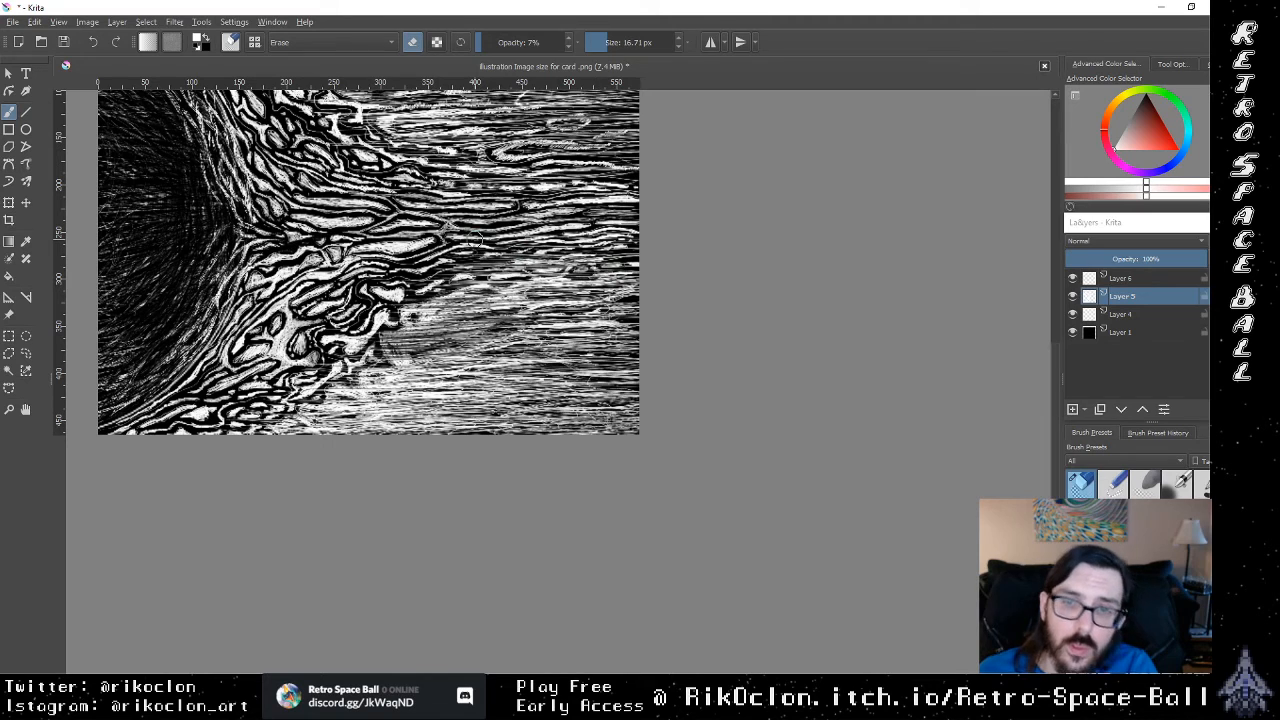
pyautogui.press('e')
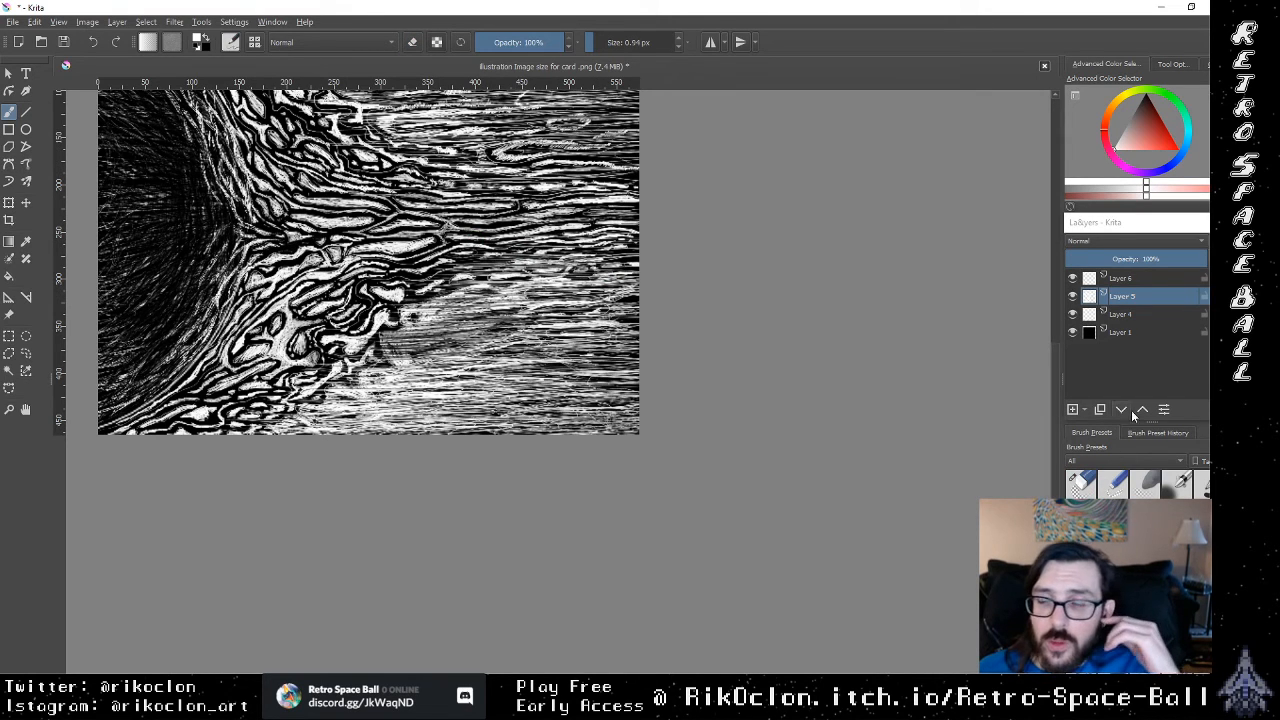
pyautogui.press('-')
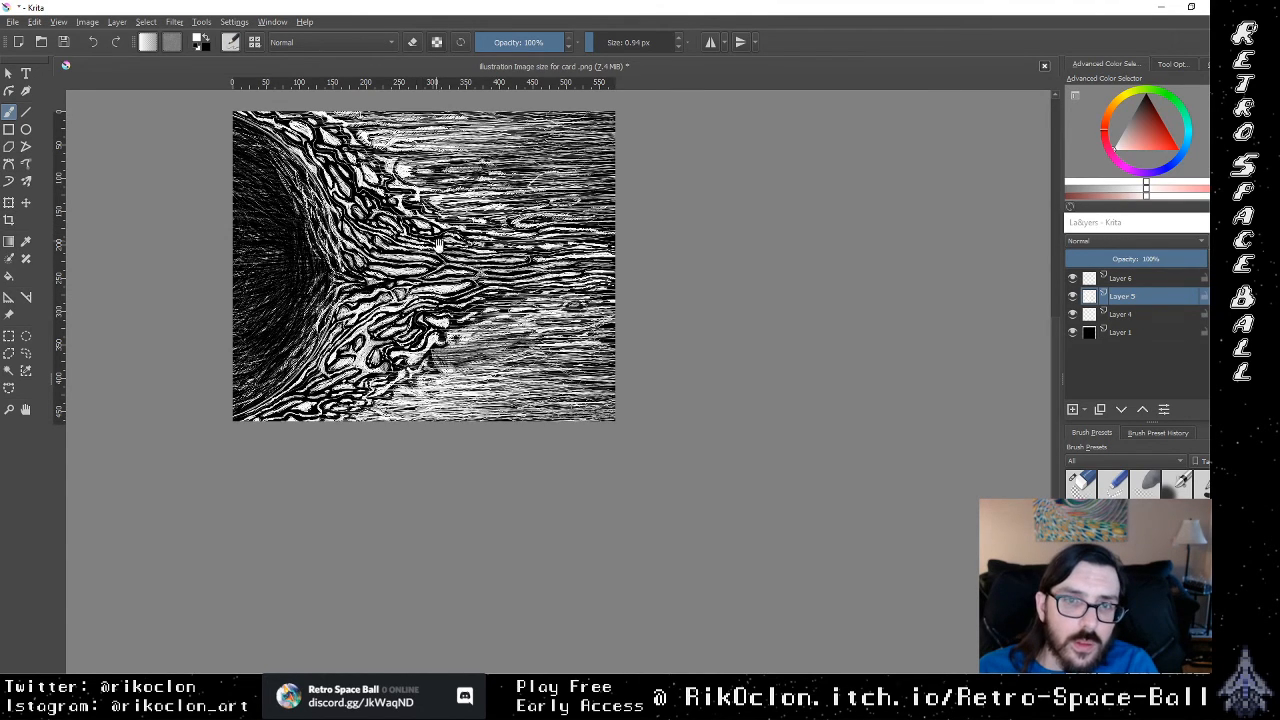
pyautogui.moveTo(432, 240); pyautogui.dragTo(538, 353)
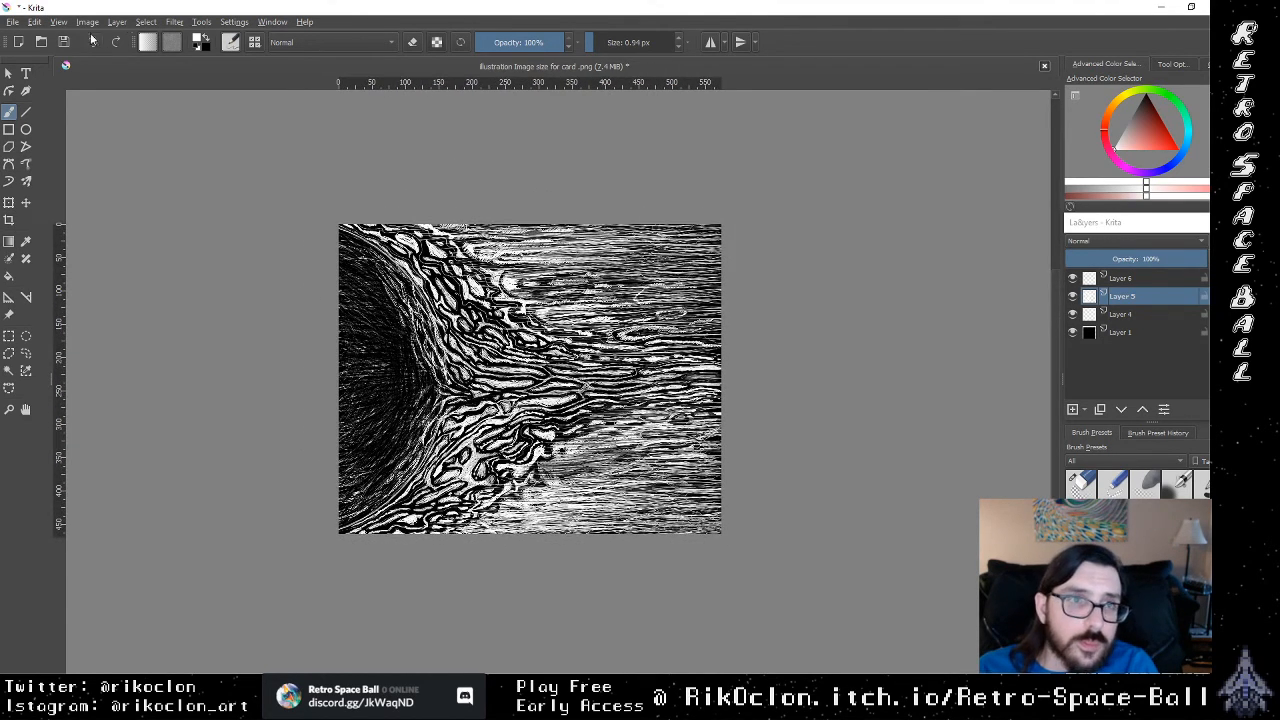
# Step: Start saving the illustration under a new name, choosing Krita document (*.kra) as the file type
pyautogui.click(12, 21)
pyautogui.click(50, 97)
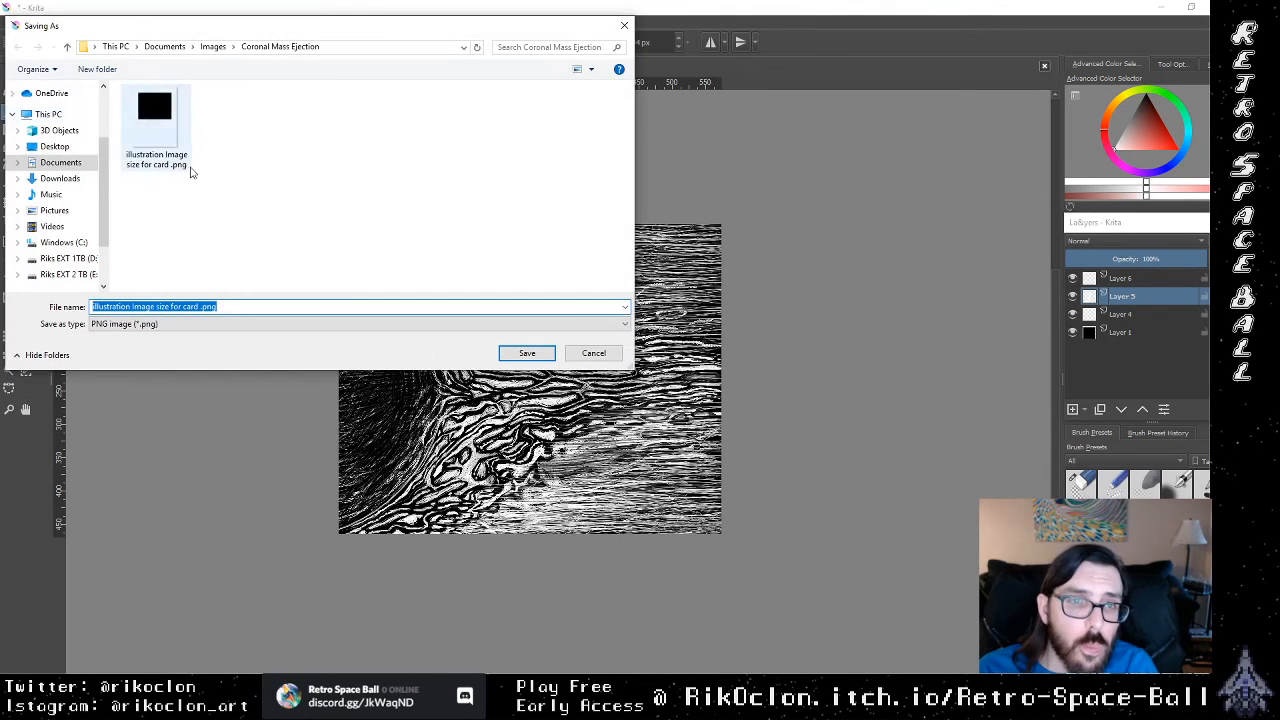
pyautogui.click(203, 325)
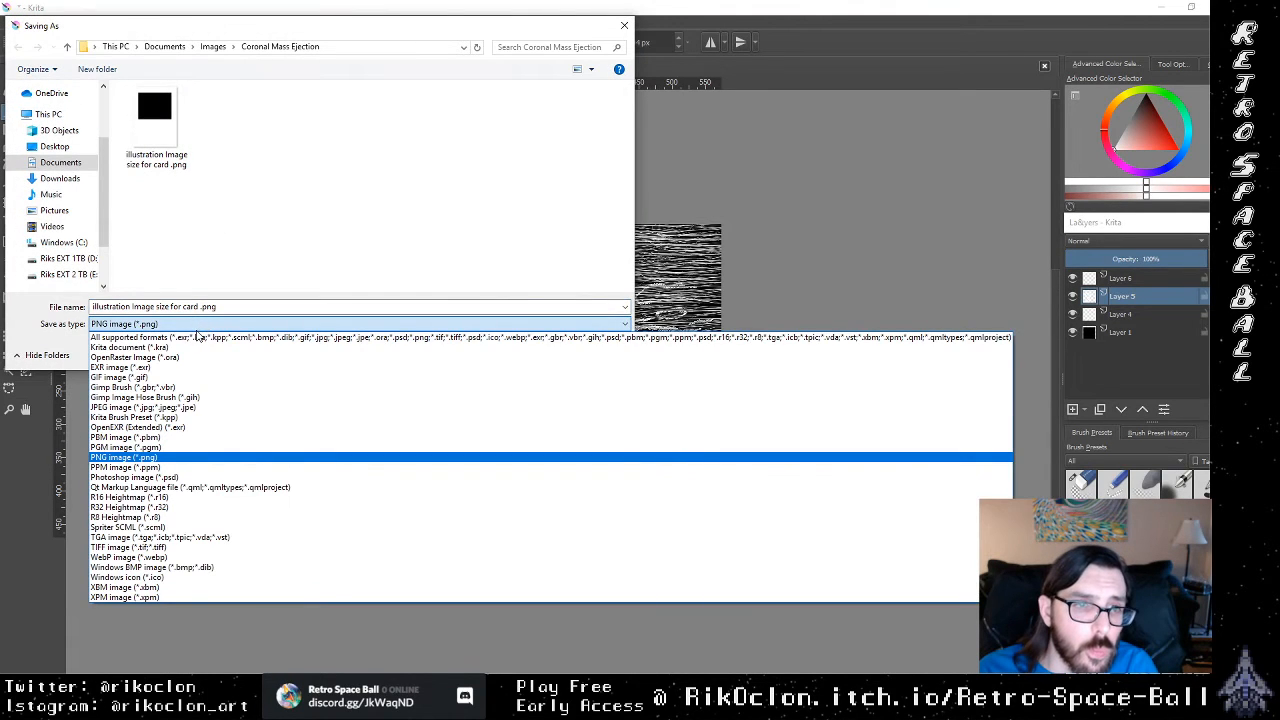
pyautogui.click(197, 348)
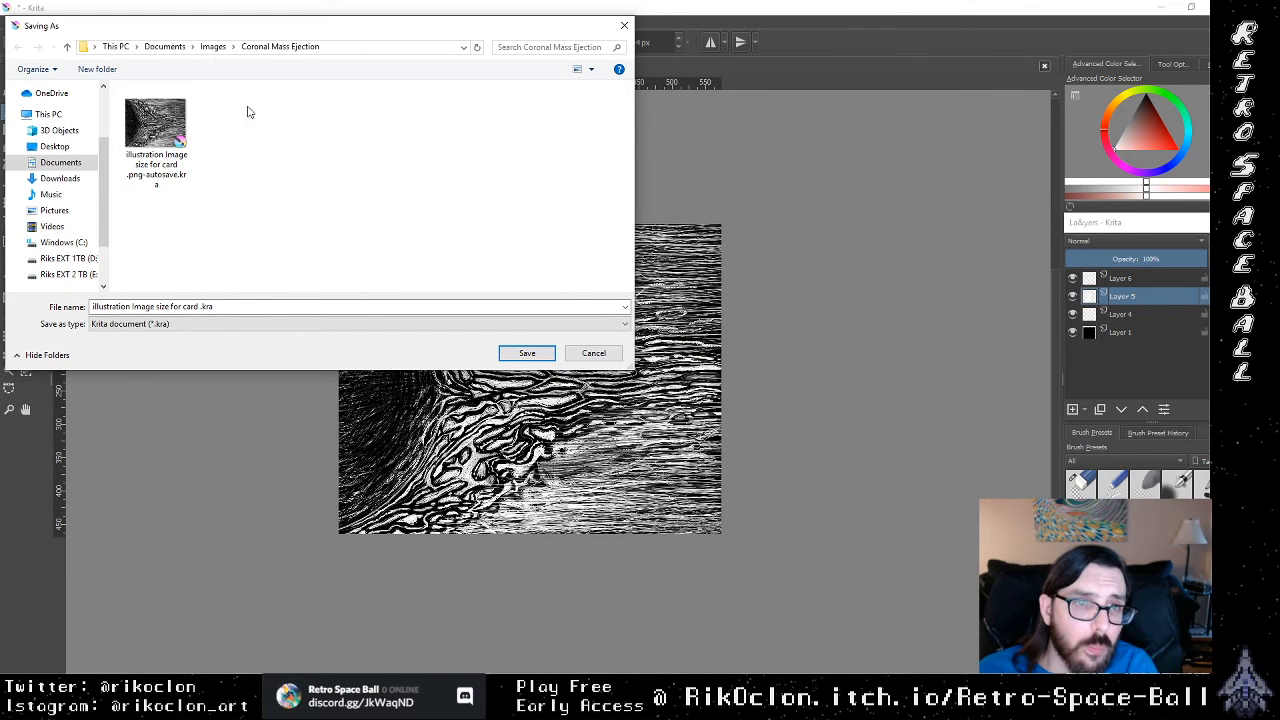
# Step: Create a folder named krita files inside Coronal Mass Ejection and open it as the save location
pyautogui.rightClick(337, 158)
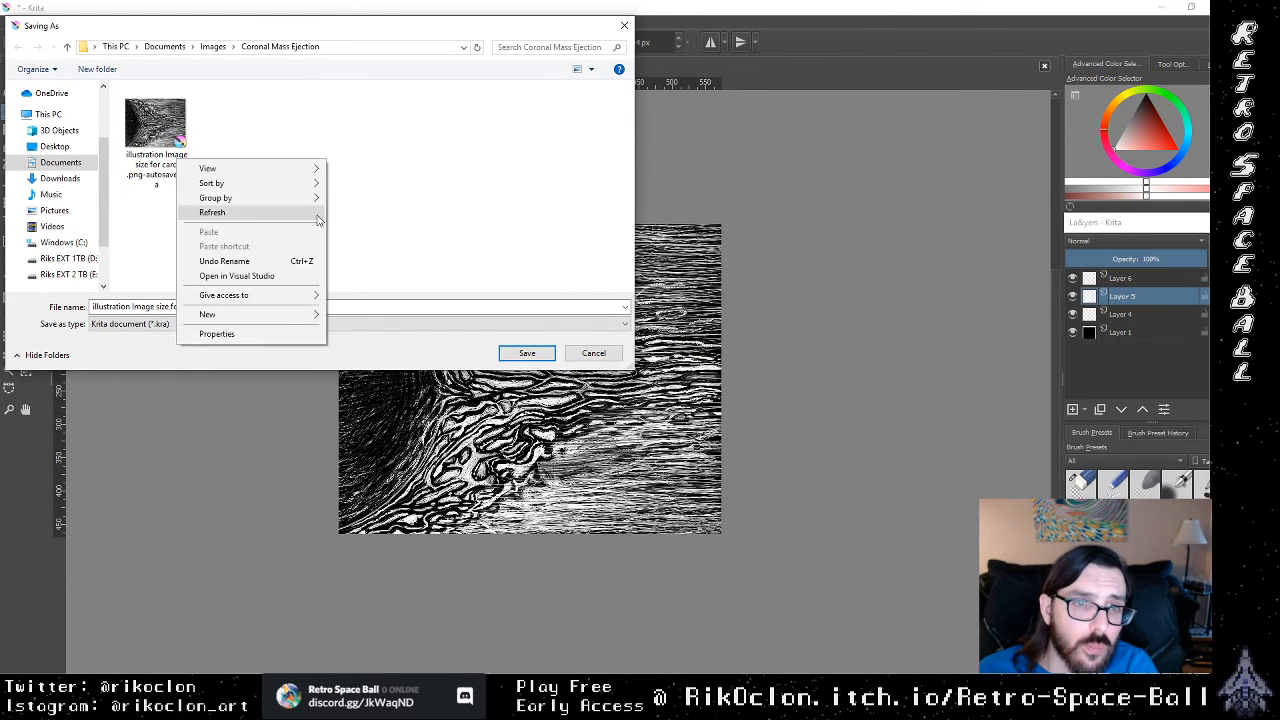
pyautogui.moveTo(297, 320)
pyautogui.click(348, 317)
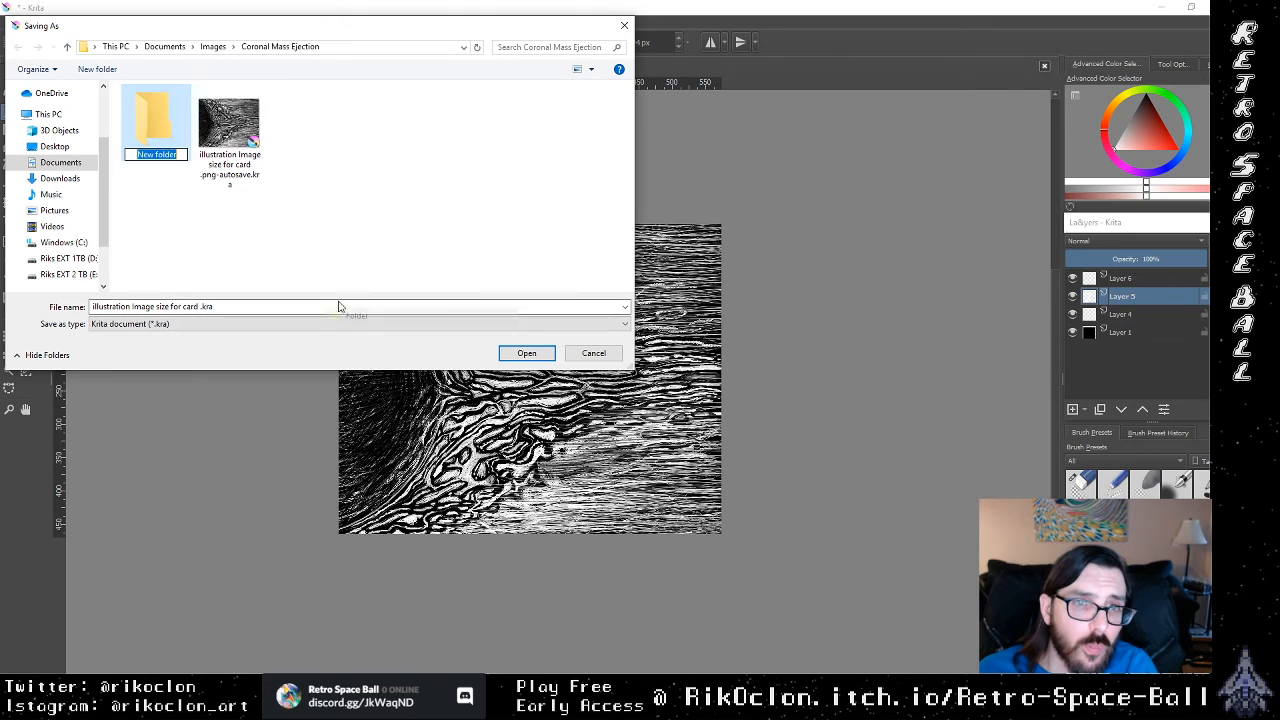
pyautogui.write('k')
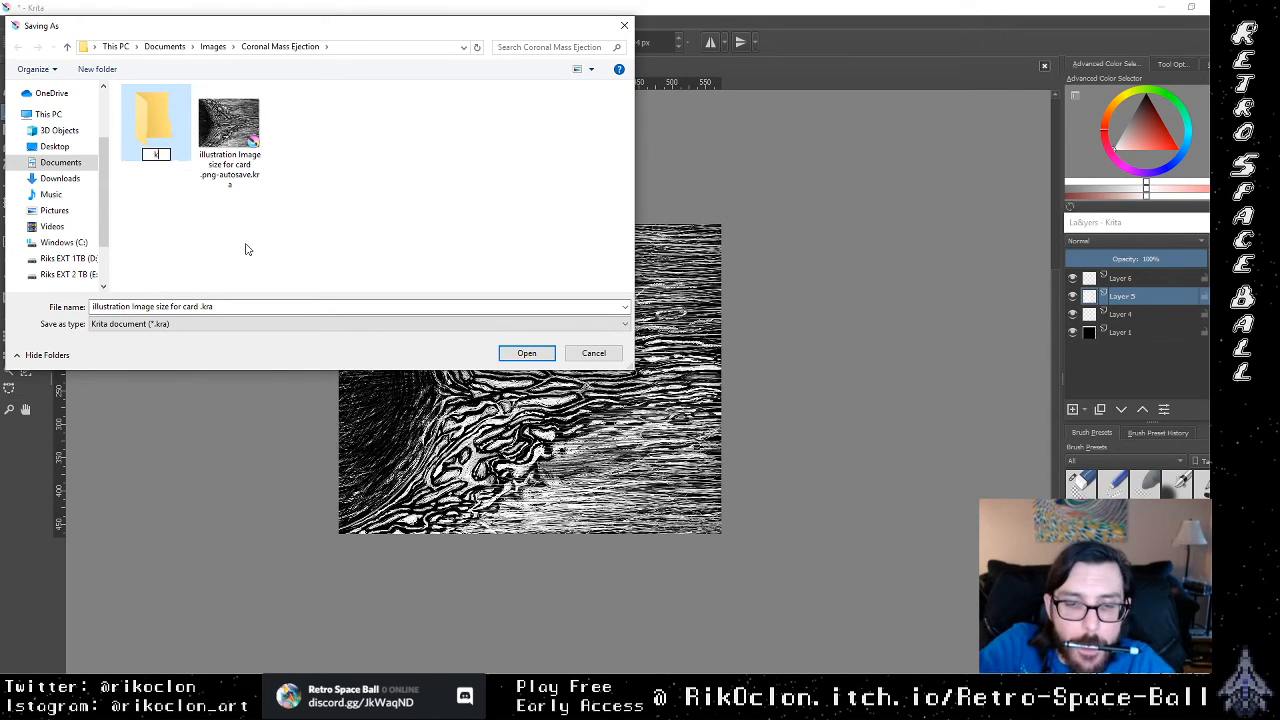
pyautogui.write('rita files')
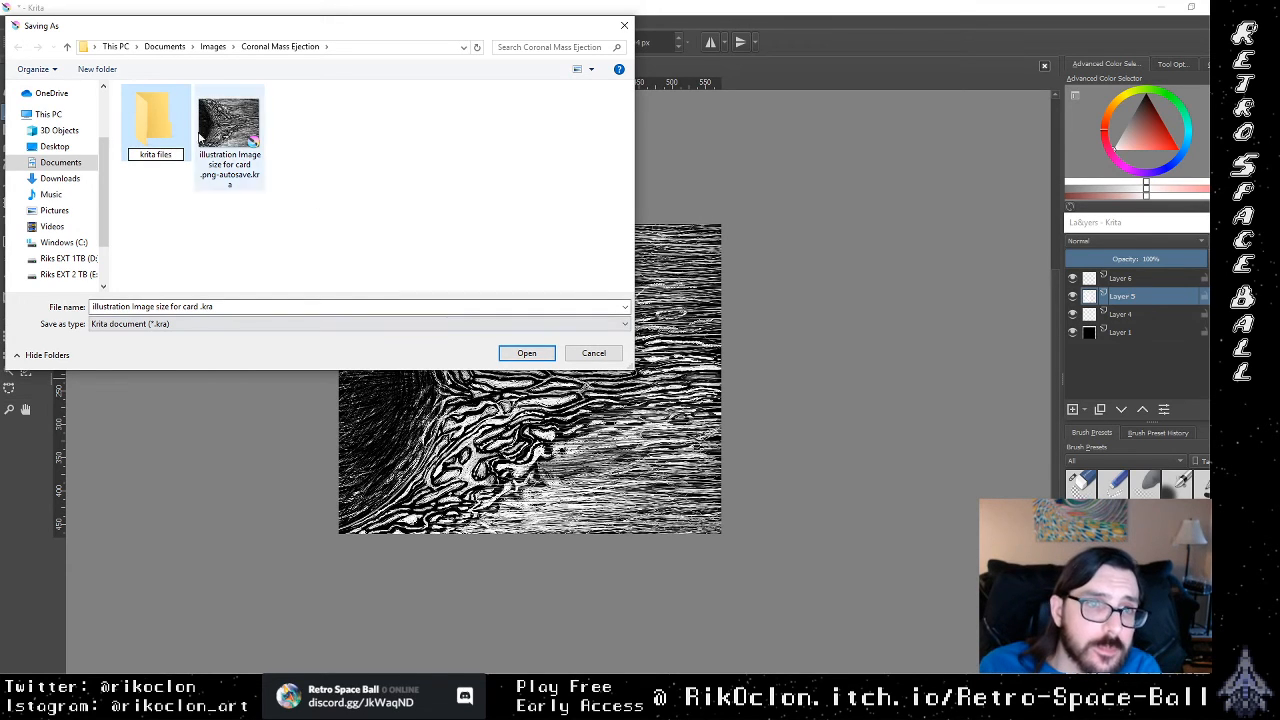
pyautogui.click(153, 131)
pyautogui.doubleClick(154, 132)
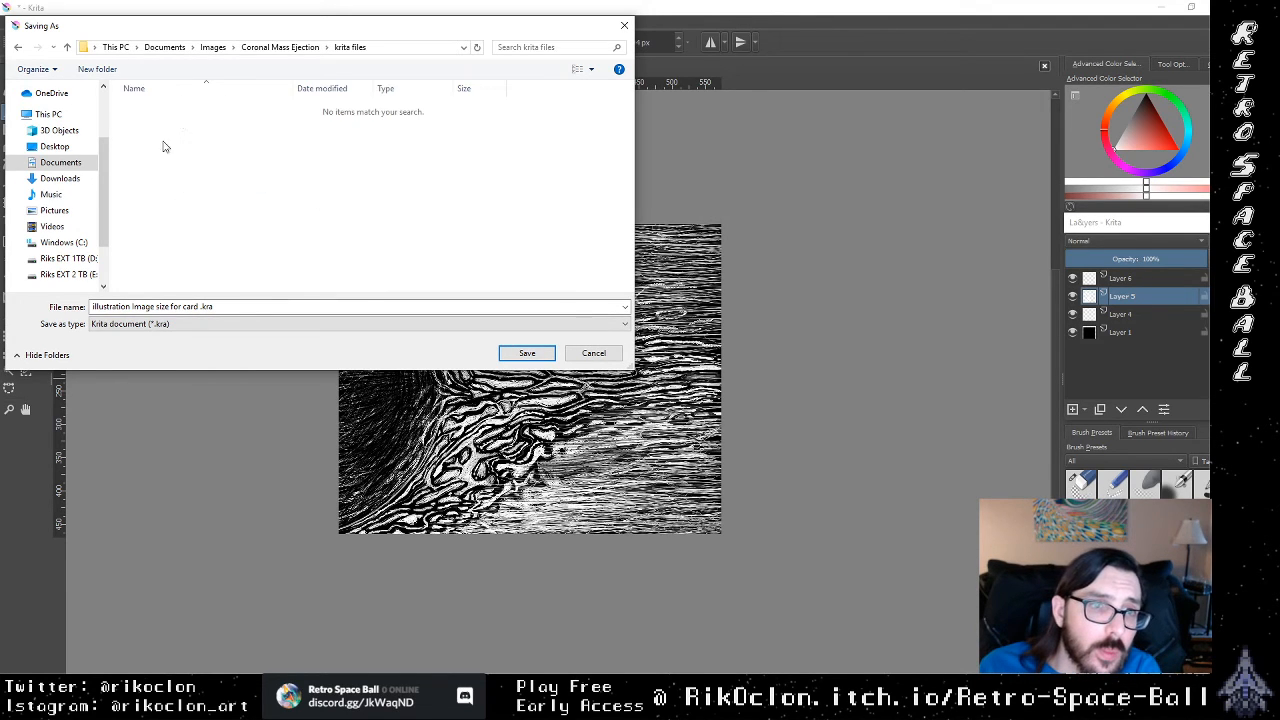
pyautogui.click(199, 308)
pyautogui.moveTo(194, 307); pyautogui.dragTo(86, 300)
pyautogui.click(202, 307)
pyautogui.click(237, 176)
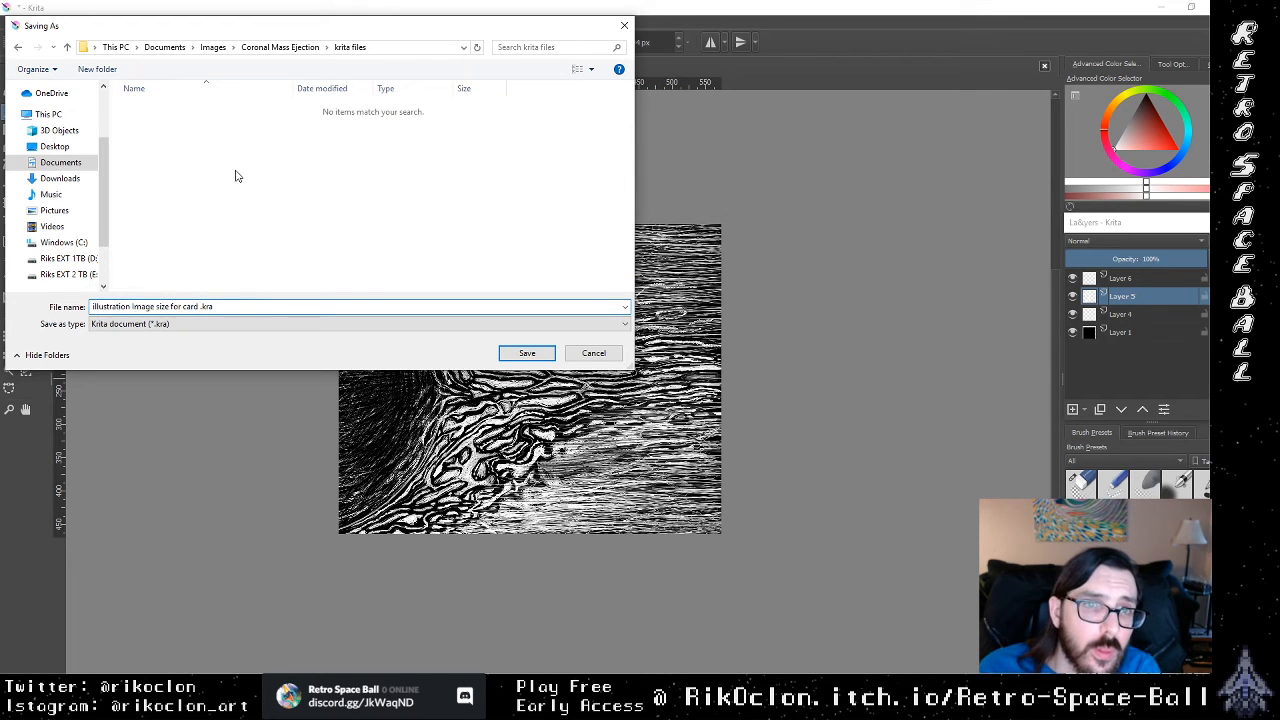
# Step: Create a folder named Sketches inside krita files and open it as the save location
pyautogui.rightClick(237, 176)
pyautogui.moveTo(206, 331)
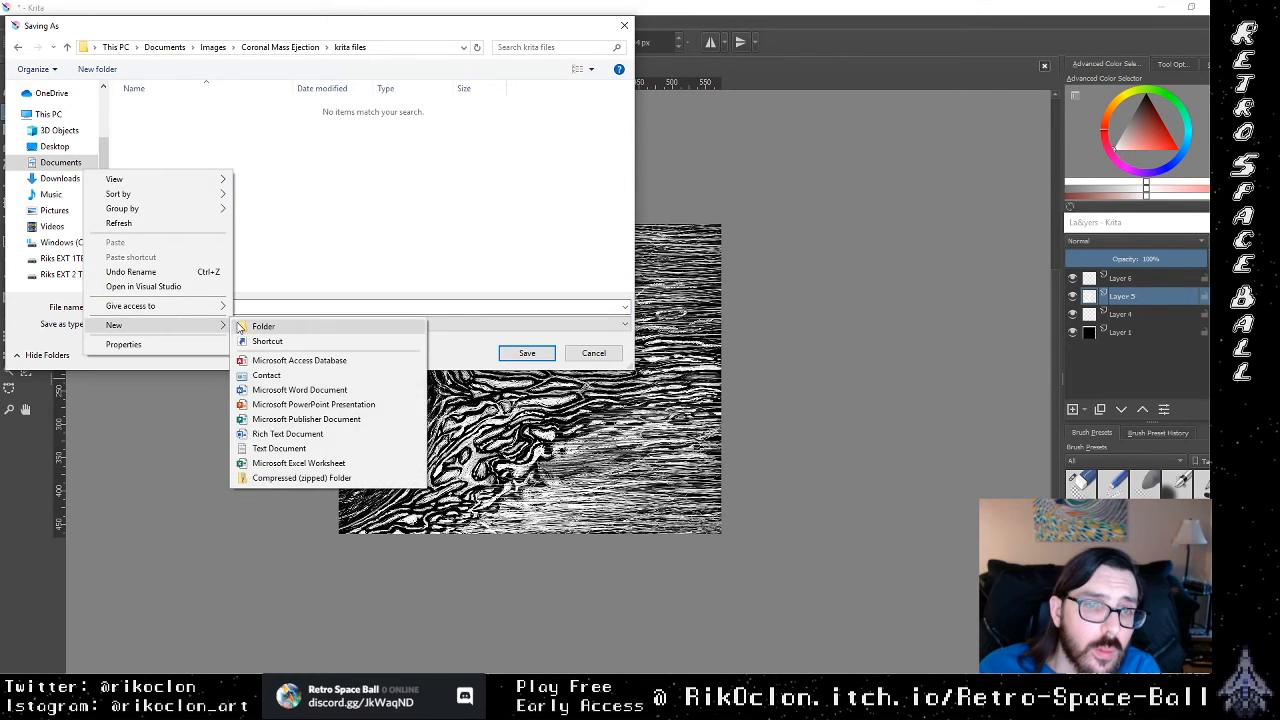
pyautogui.click(262, 327)
pyautogui.write('S')
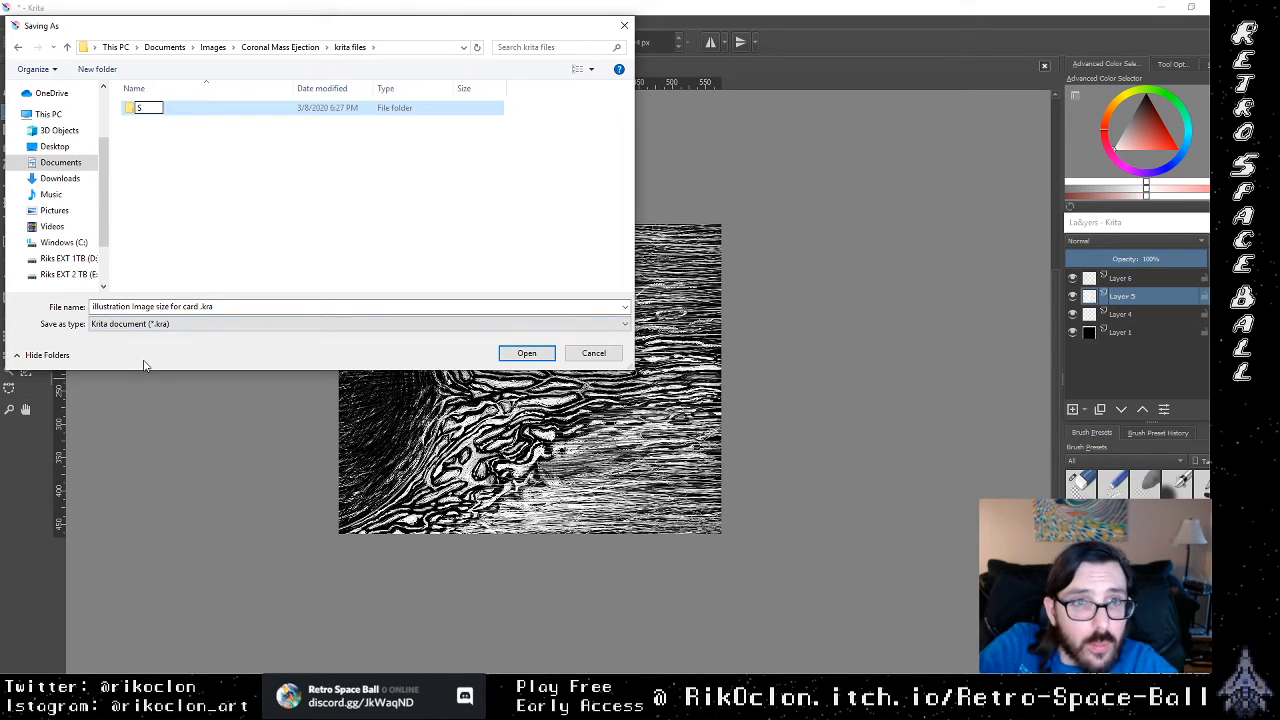
pyautogui.write('ketches')
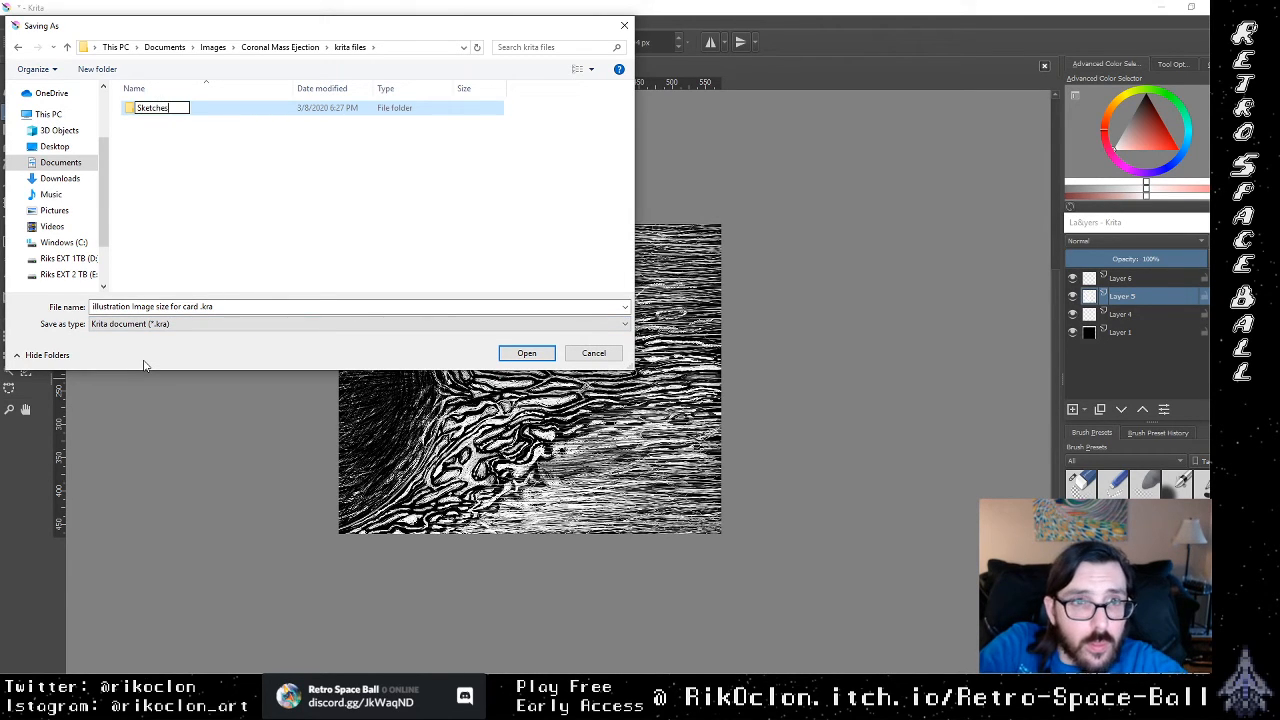
pyautogui.click(133, 116)
pyautogui.doubleClick(133, 110)
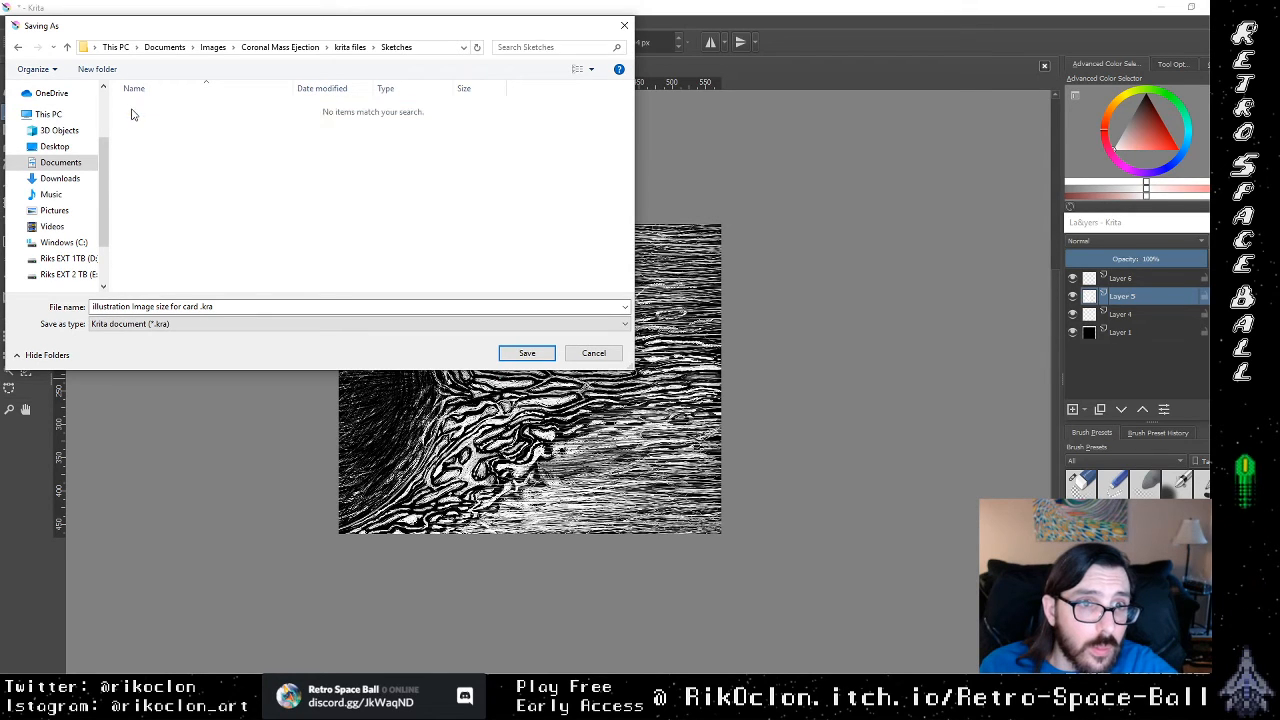
# Step: Name the file Coronal Mass Ejection and save it as a Krita document in the Sketches folder
pyautogui.click(227, 307)
pyautogui.click(197, 307)
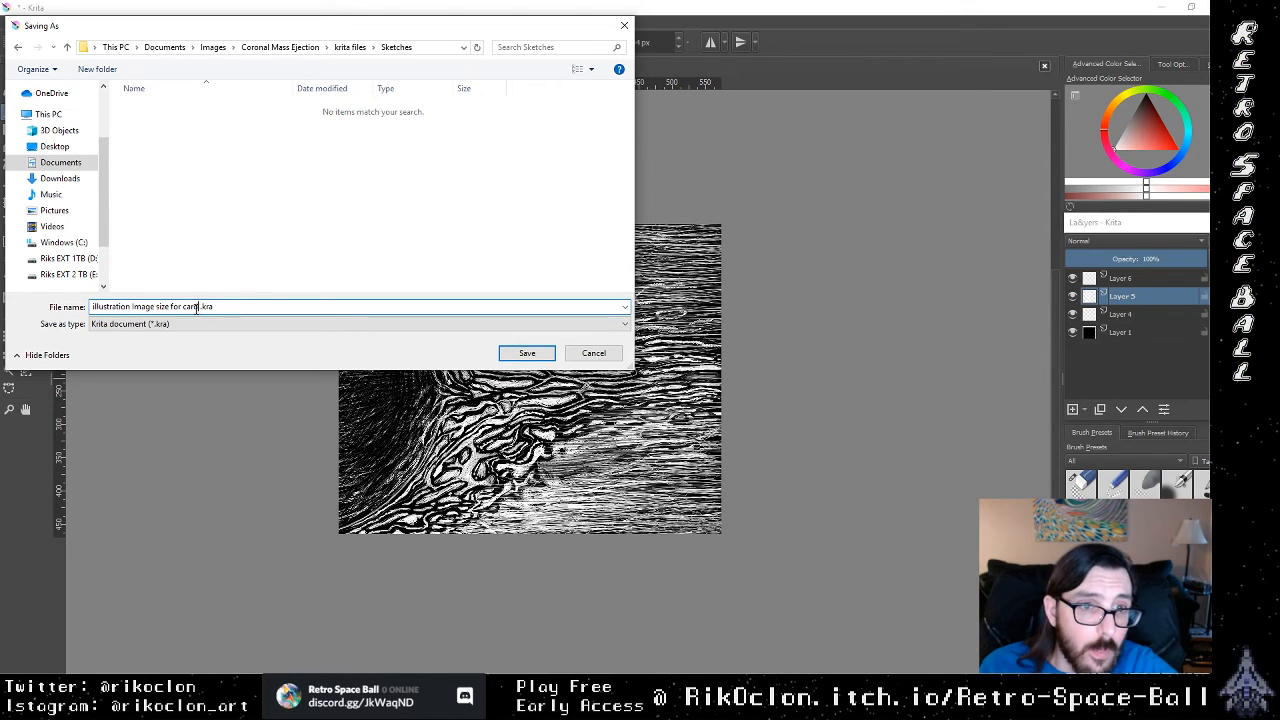
pyautogui.moveTo(198, 307); pyautogui.dragTo(49, 314)
pyautogui.write('Co')
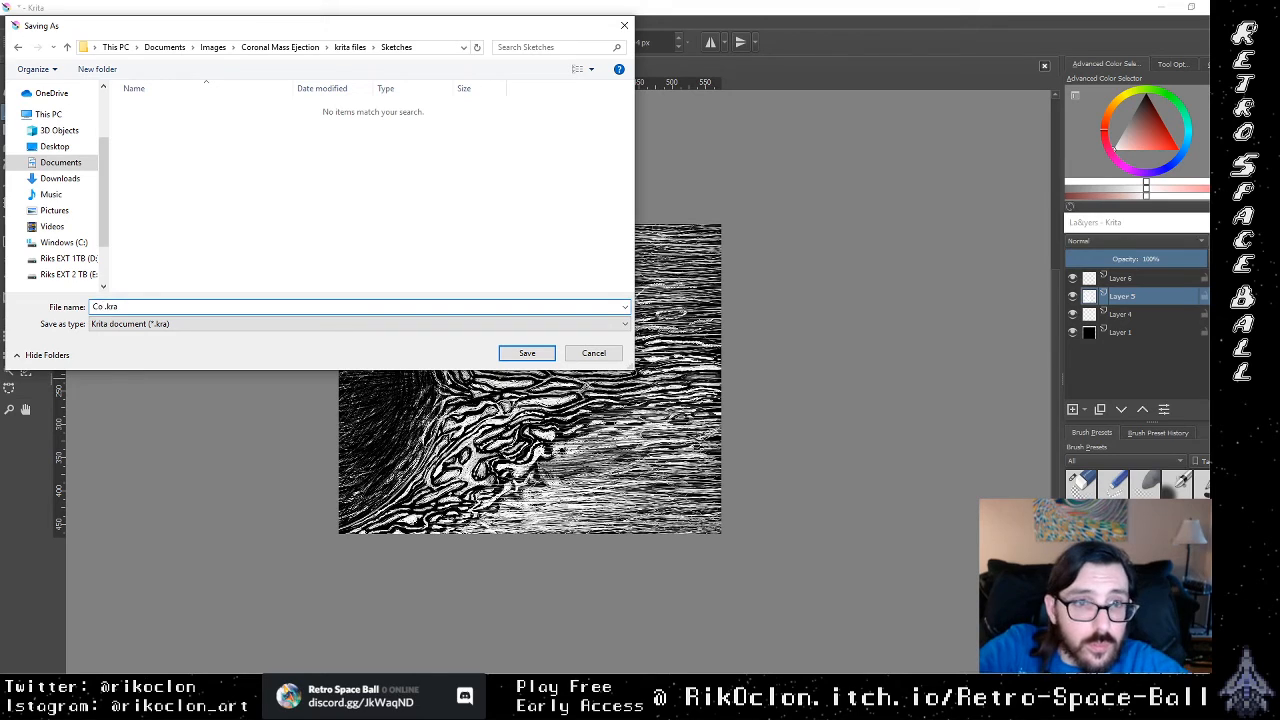
pyautogui.write('ronal')
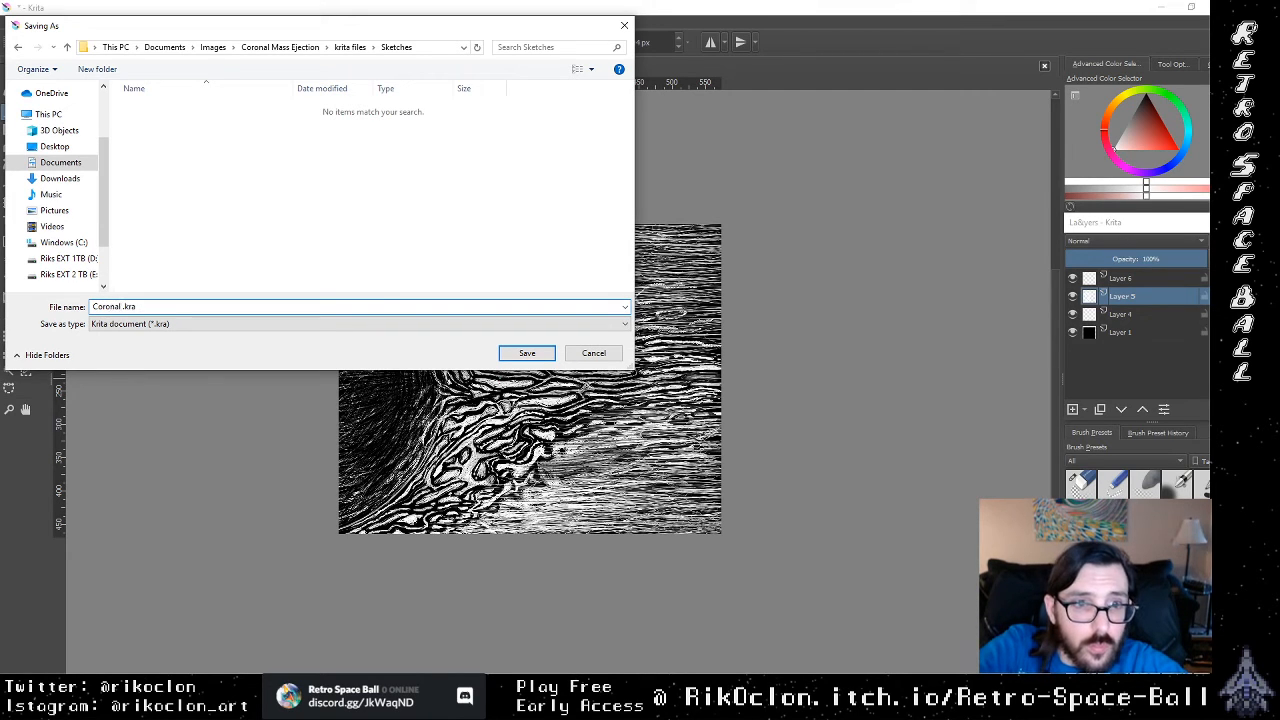
pyautogui.write(' Mass')
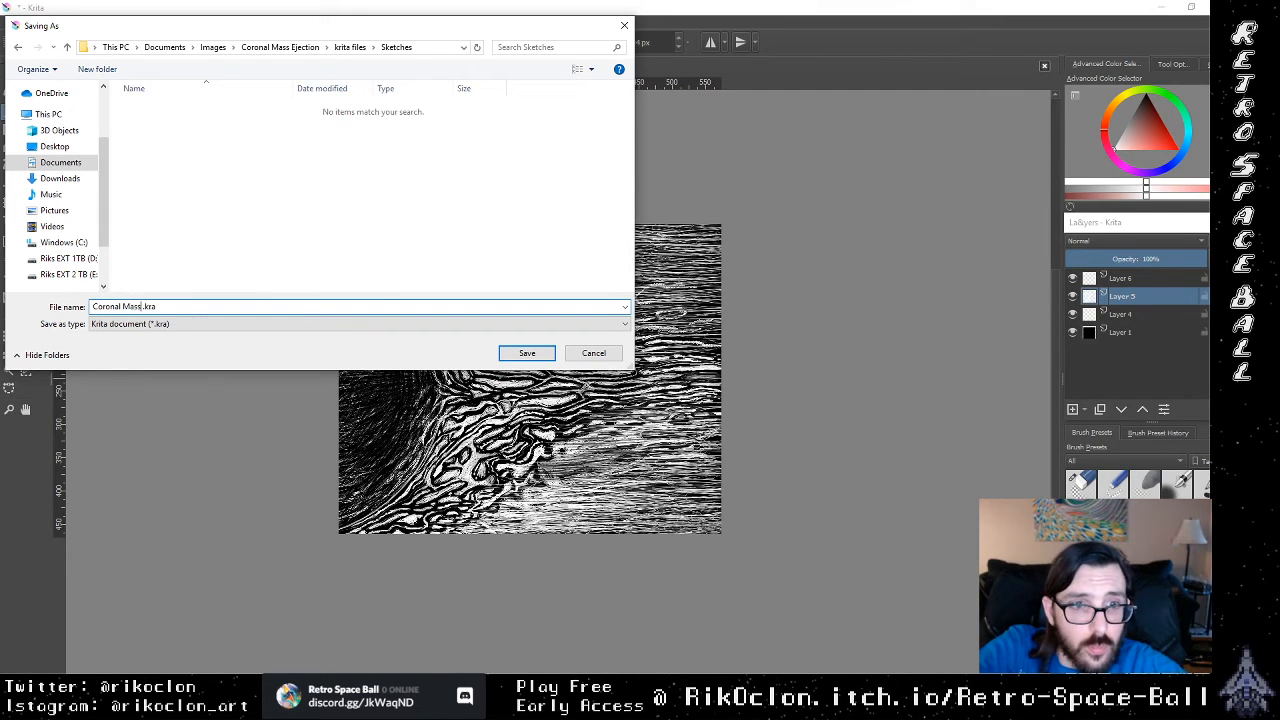
pyautogui.write(' E')
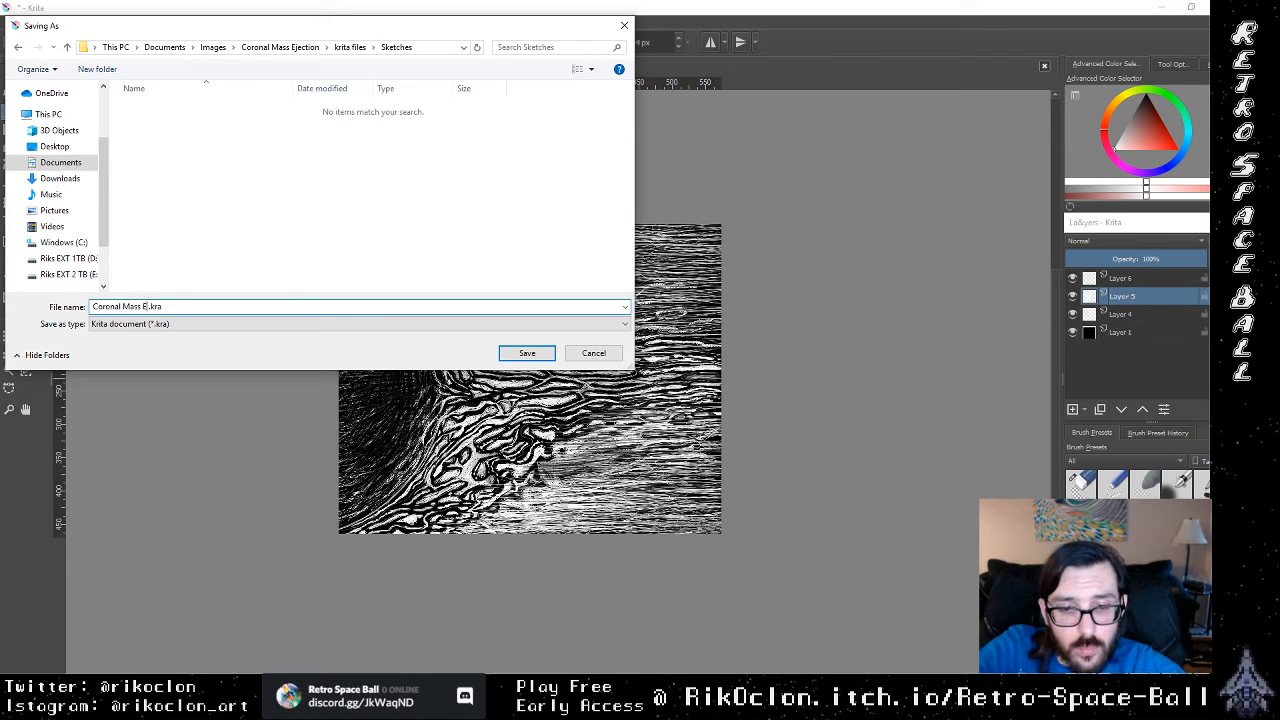
pyautogui.write('jection')
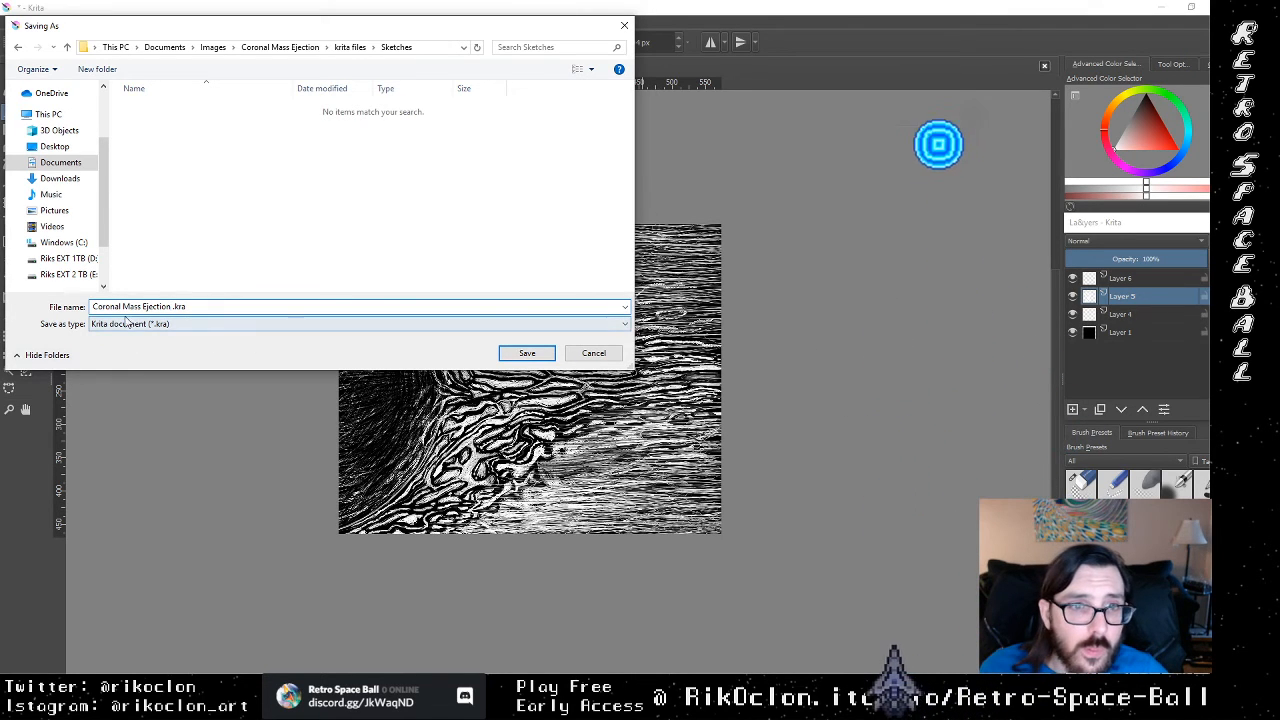
pyautogui.click(527, 355)
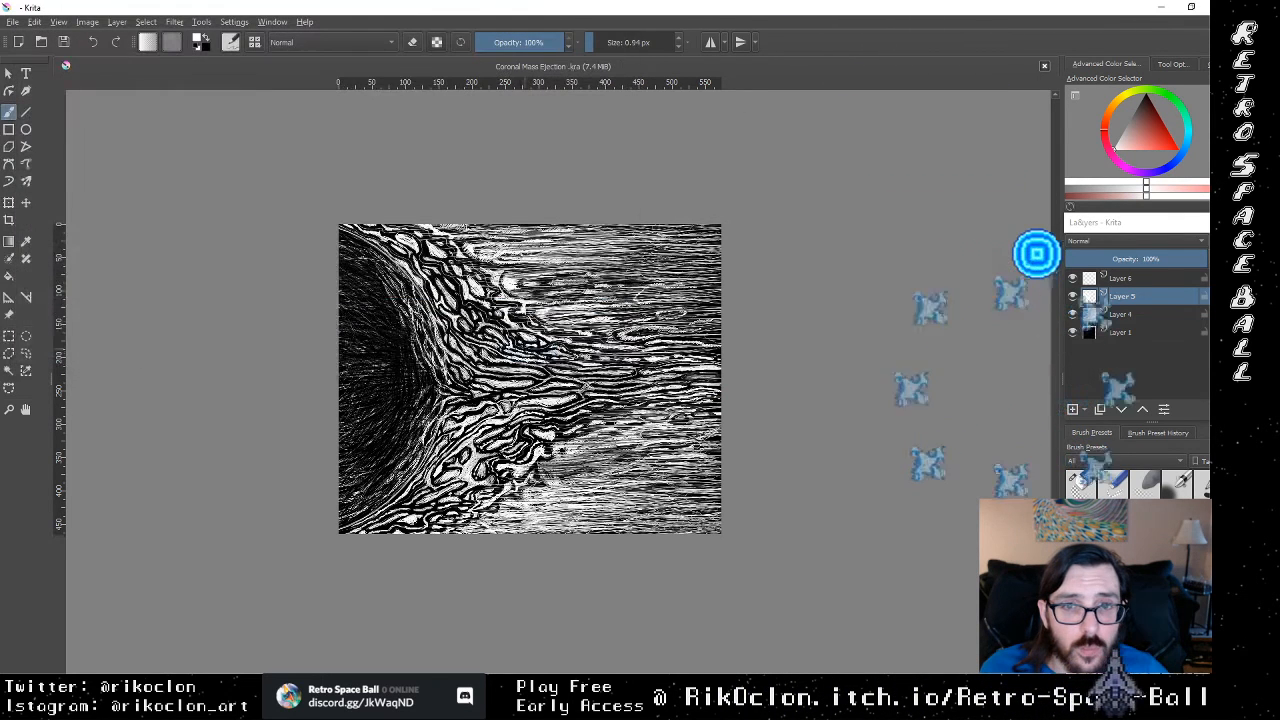
# Step: Save the illustration again in the Sketches folder as the PNG image Coronal Mass Ejection, accepting the PNG options as they are
pyautogui.click(12, 21)
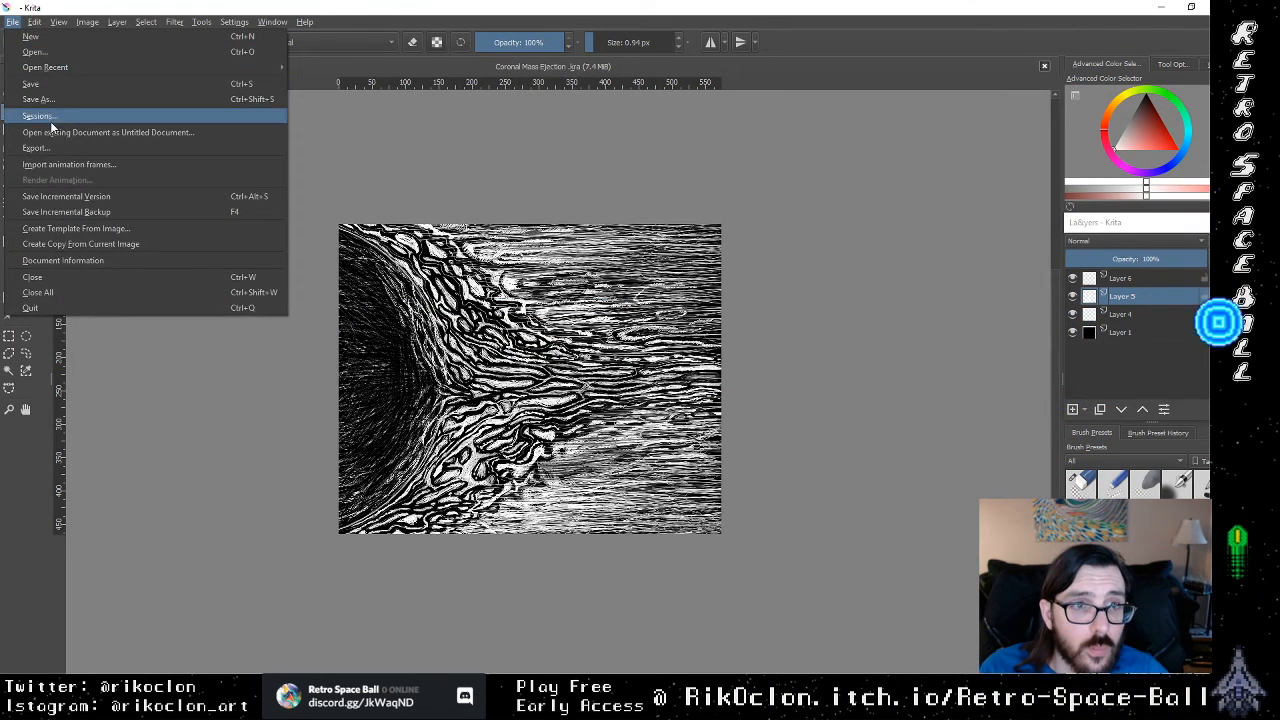
pyautogui.click(66, 100)
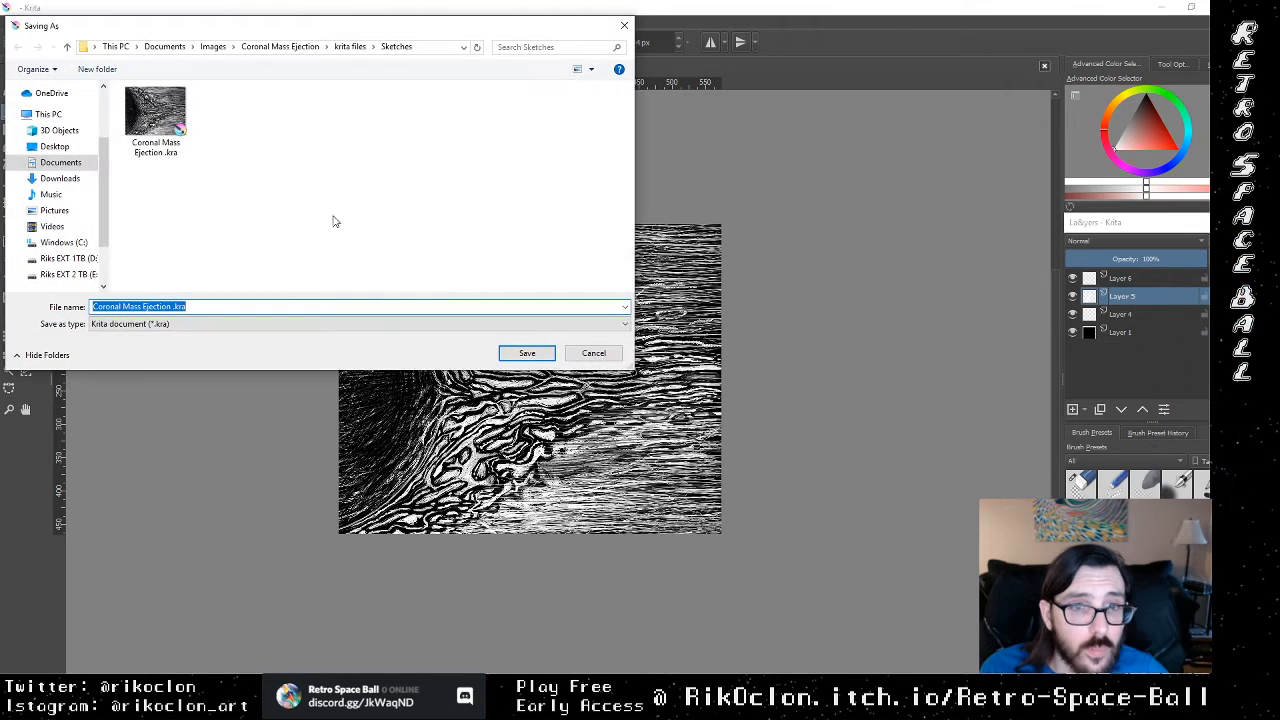
pyautogui.click(409, 327)
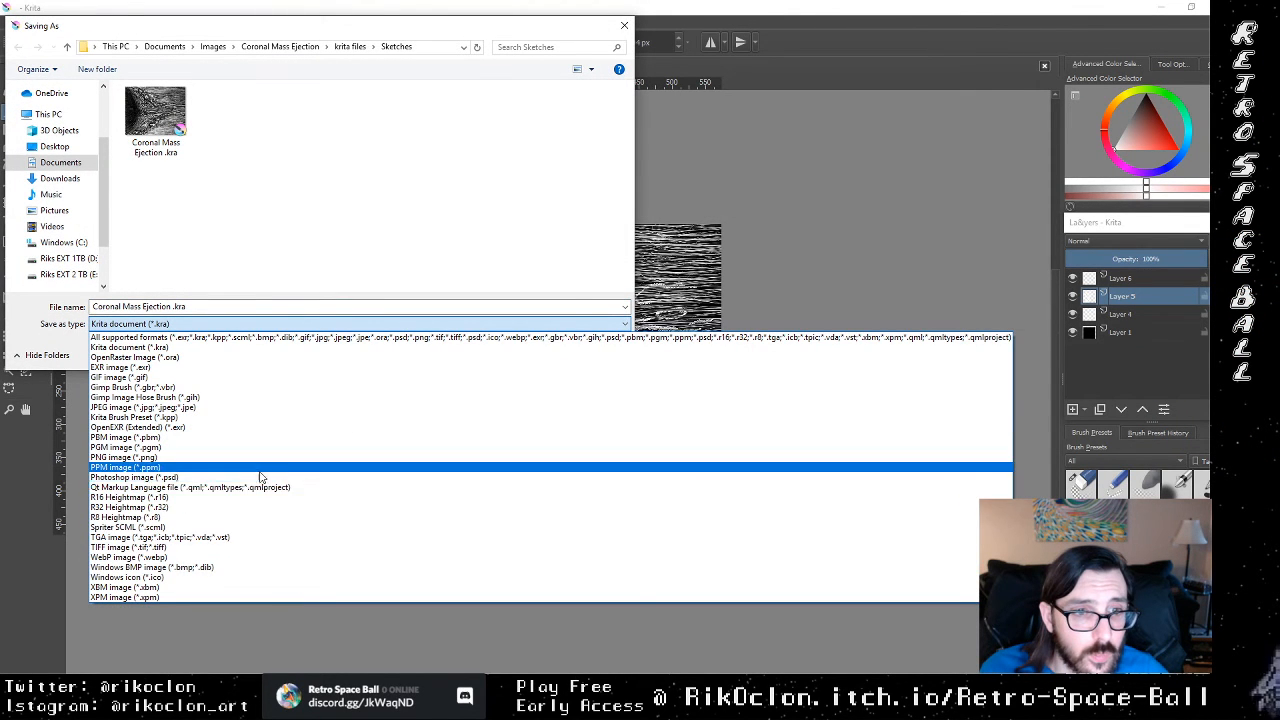
pyautogui.click(257, 457)
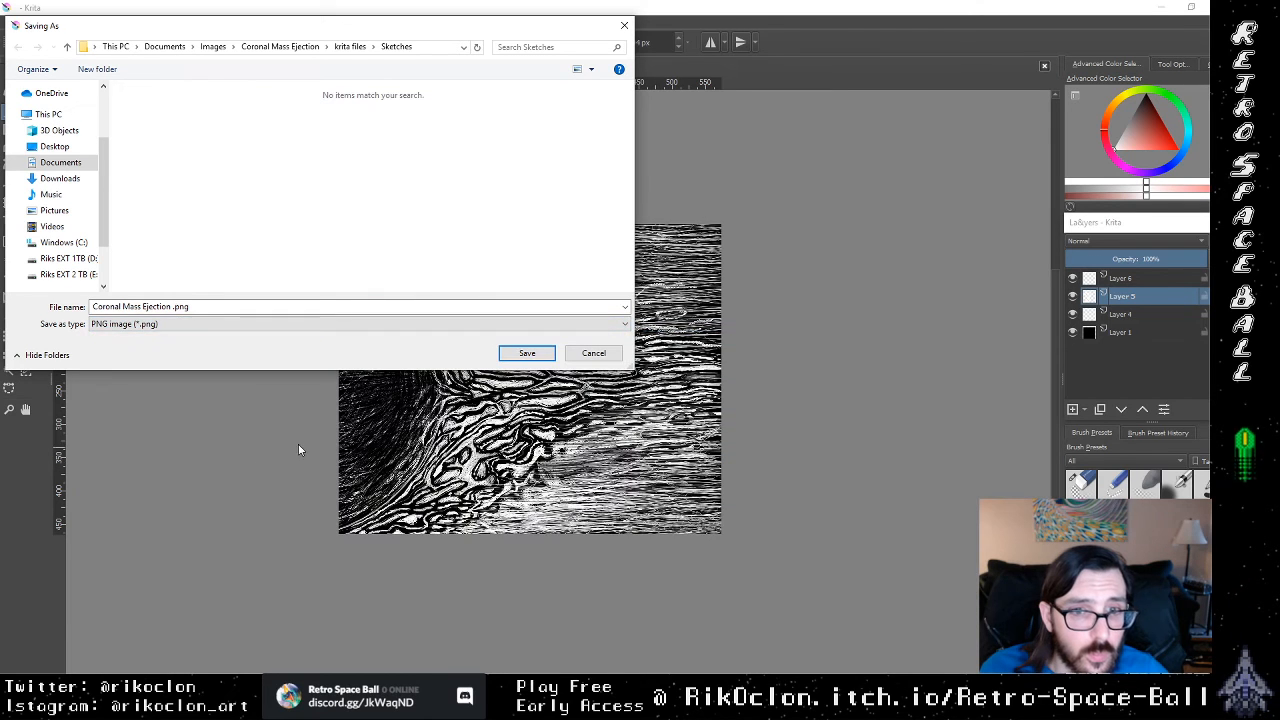
pyautogui.click(524, 355)
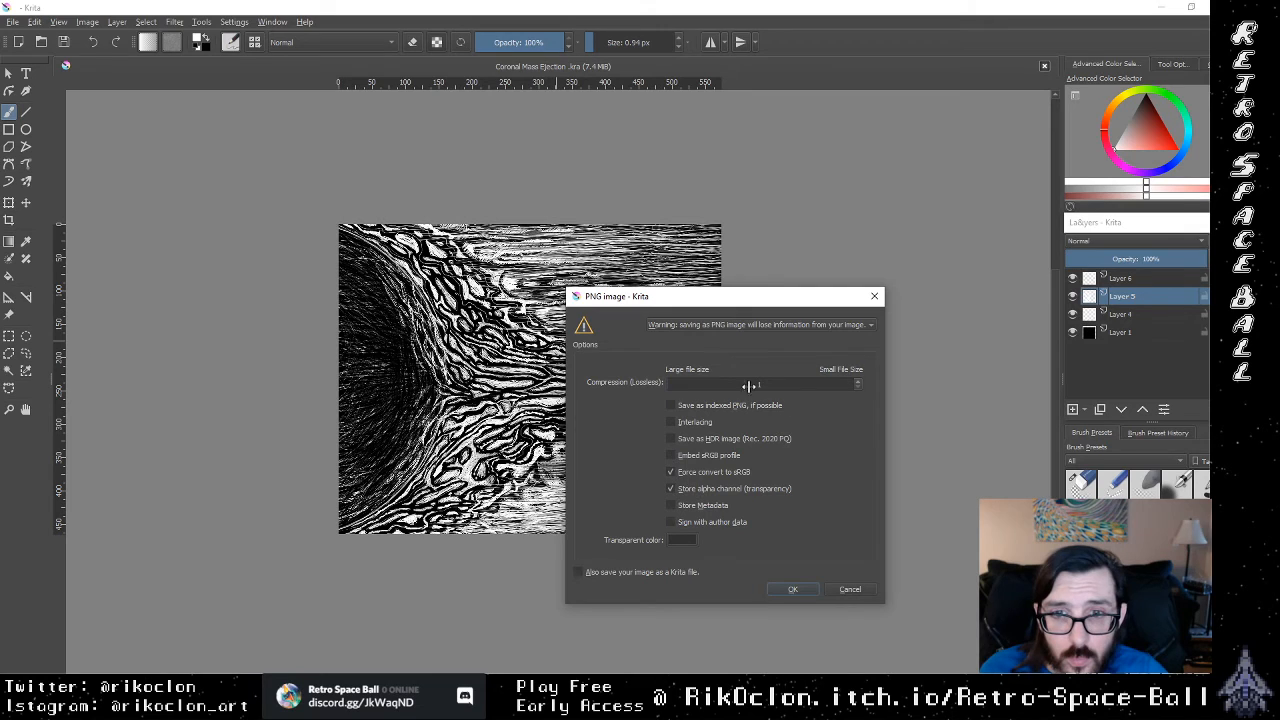
pyautogui.click(793, 589)
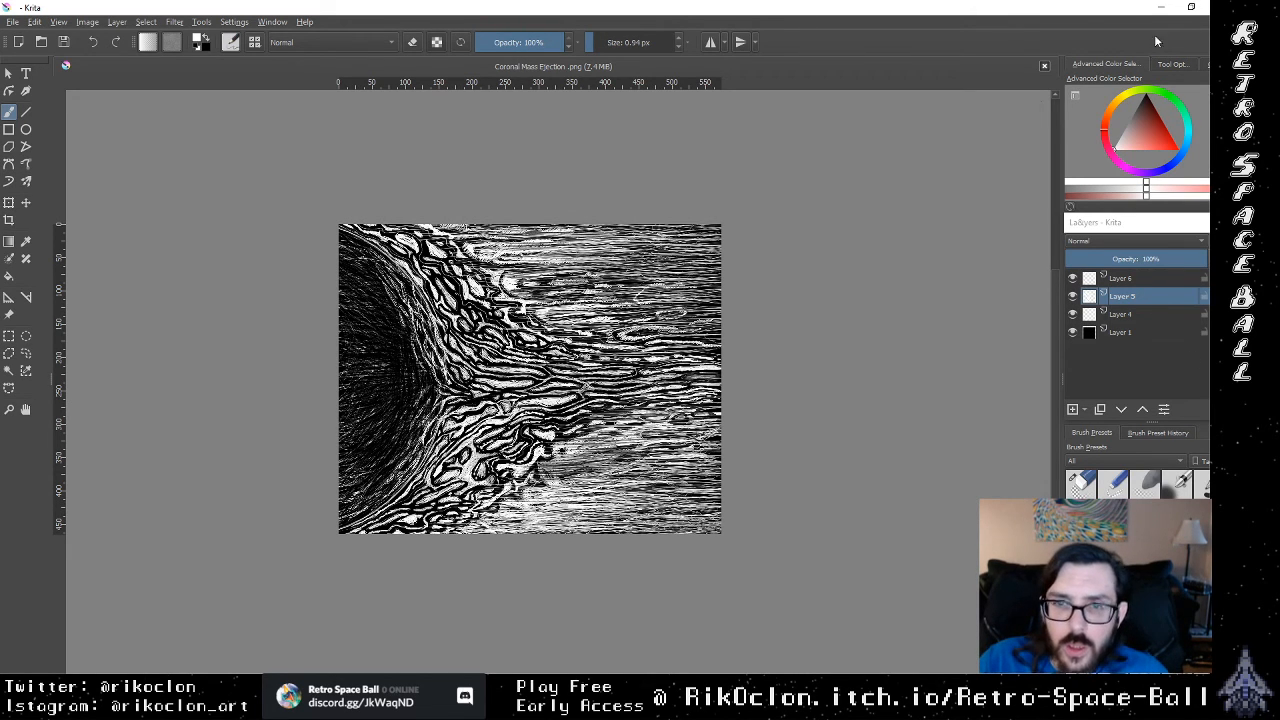
# Step: Switch to the web browser and open itch.io in a new tab
pyautogui.moveTo(1100, 303)
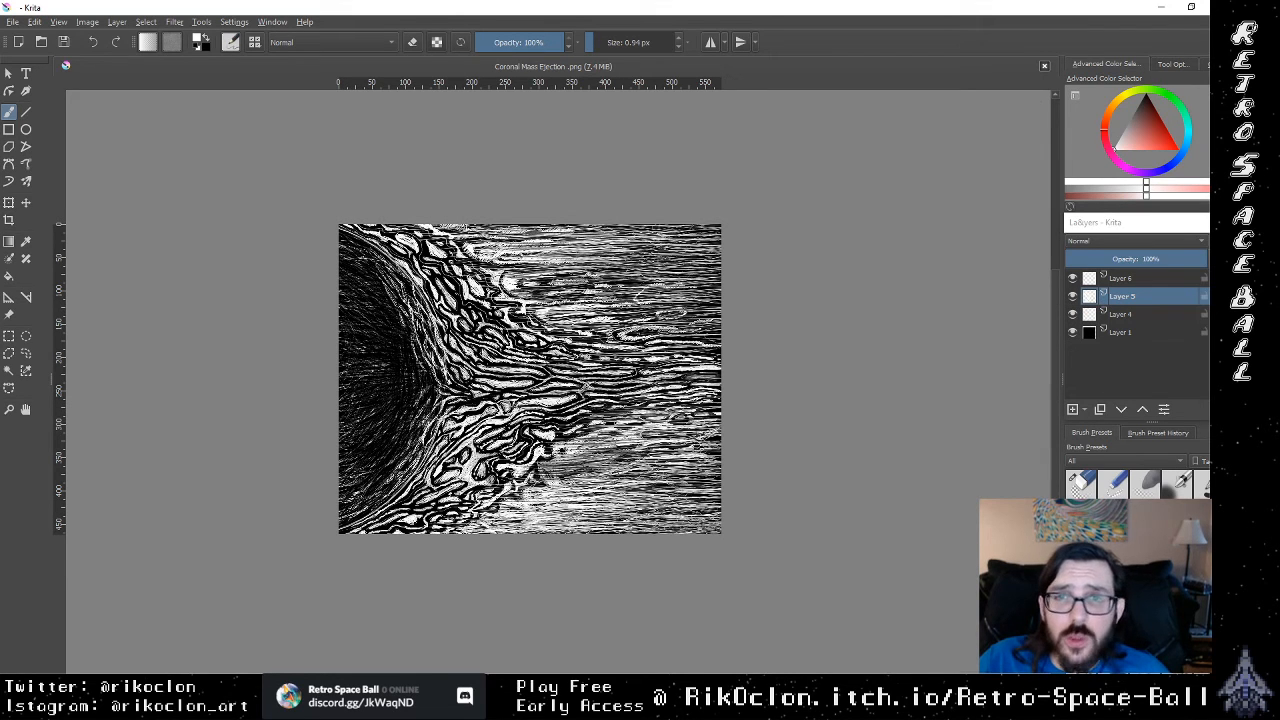
pyautogui.hotkey('alt', 'Tab')
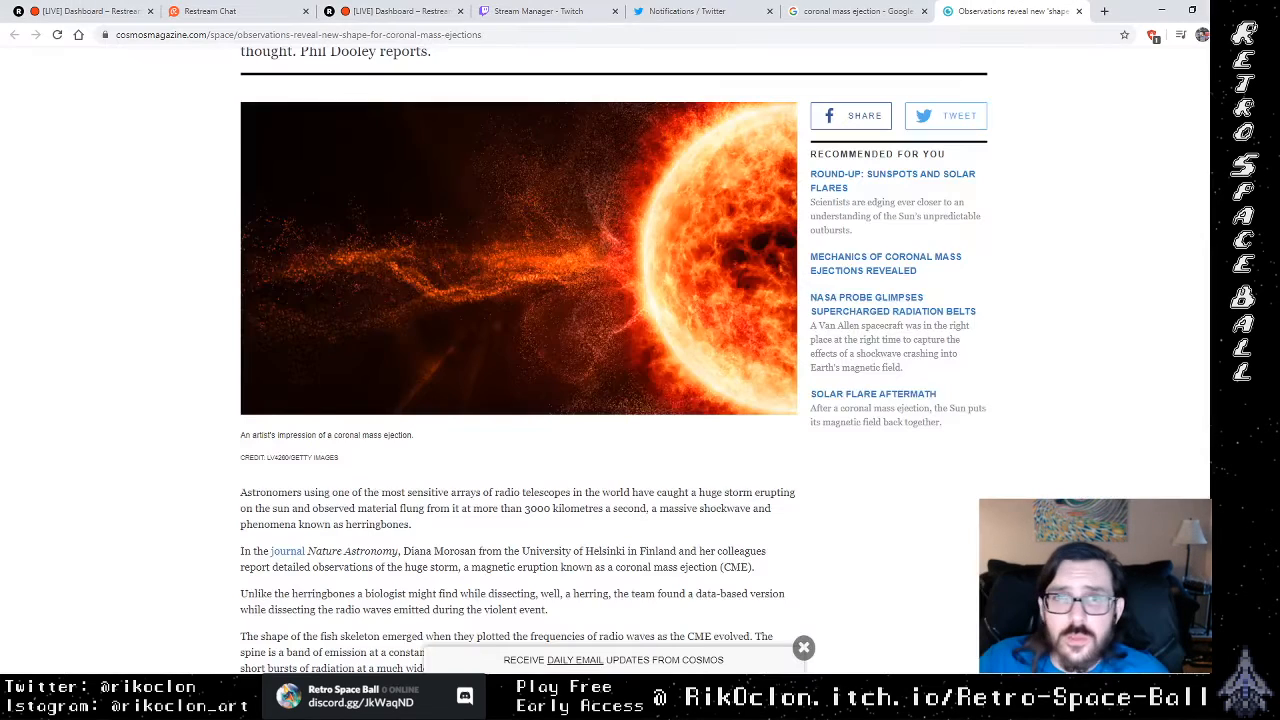
pyautogui.click(1104, 11)
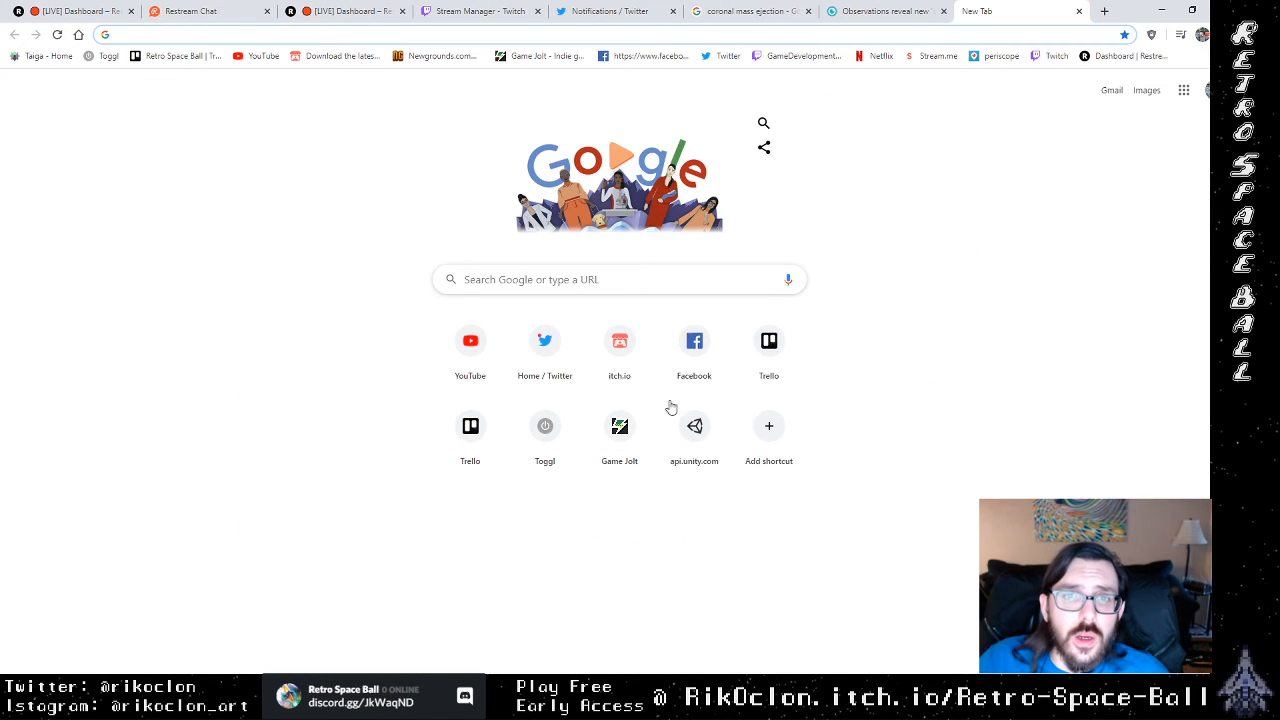
pyautogui.click(631, 357)
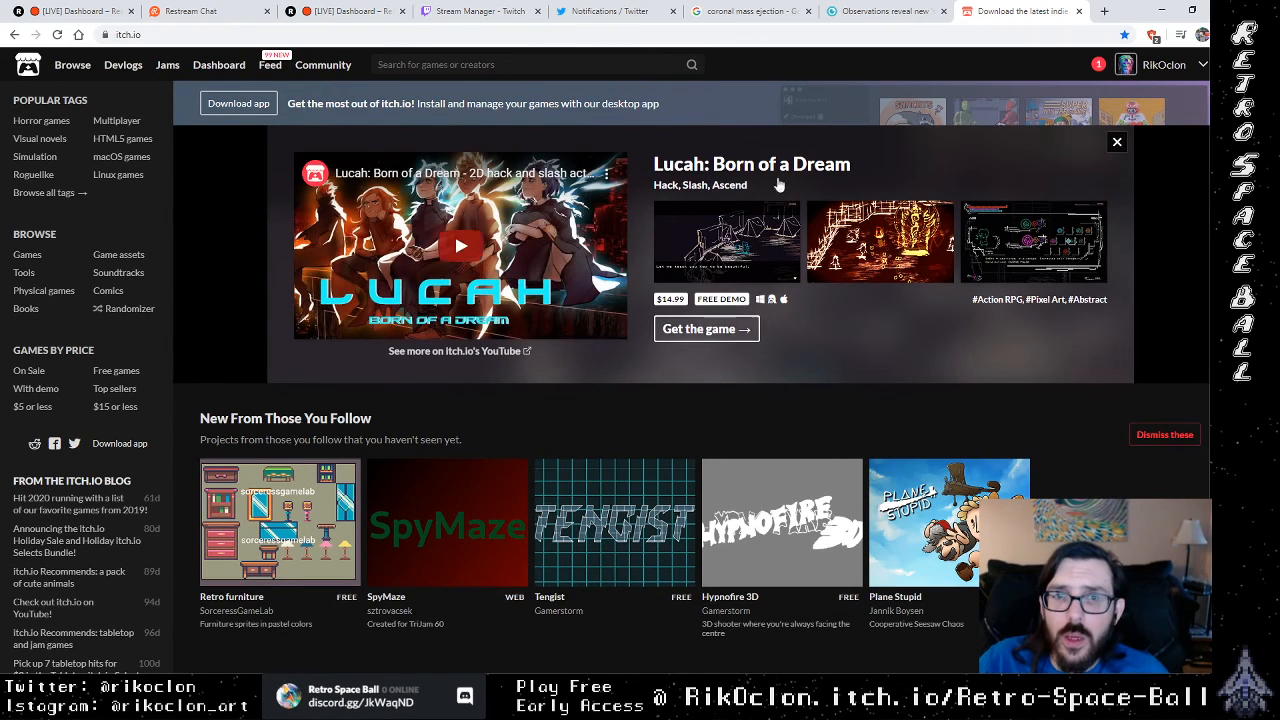
# Step: Search itch.io for "retro space ball" and open the Retro Space Ball game page
pyautogui.click(466, 66)
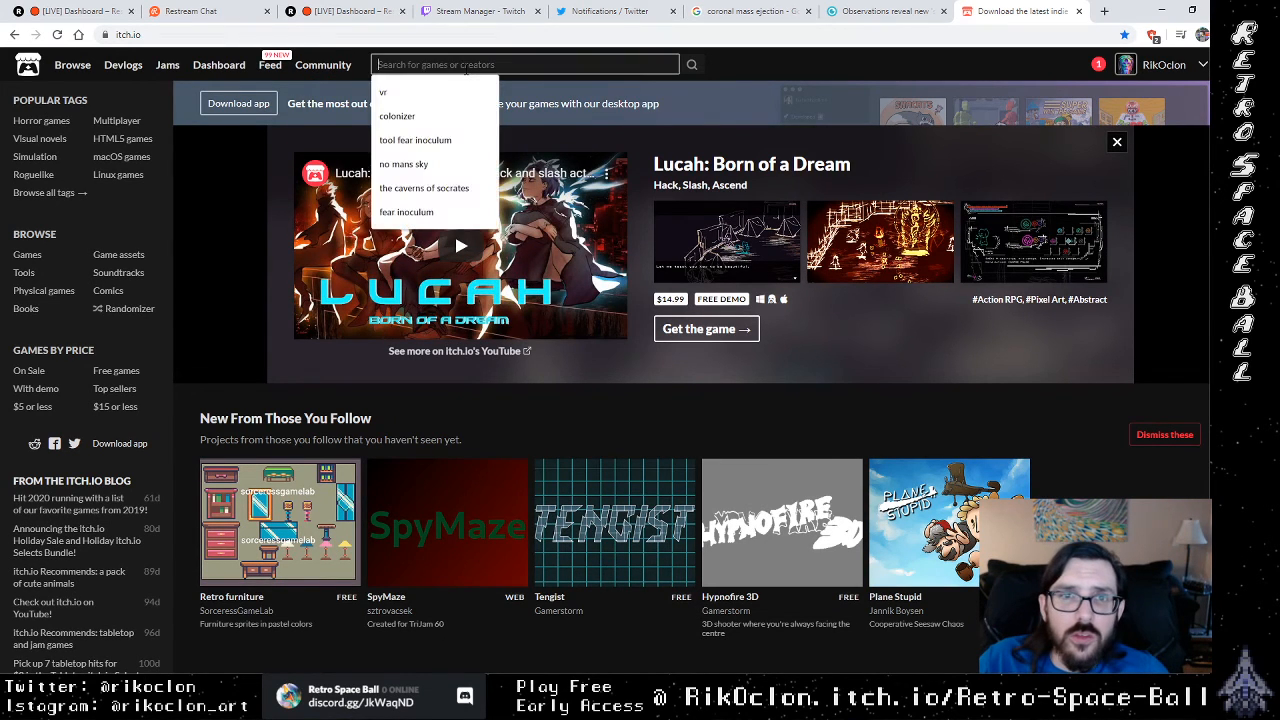
pyautogui.write('rey')
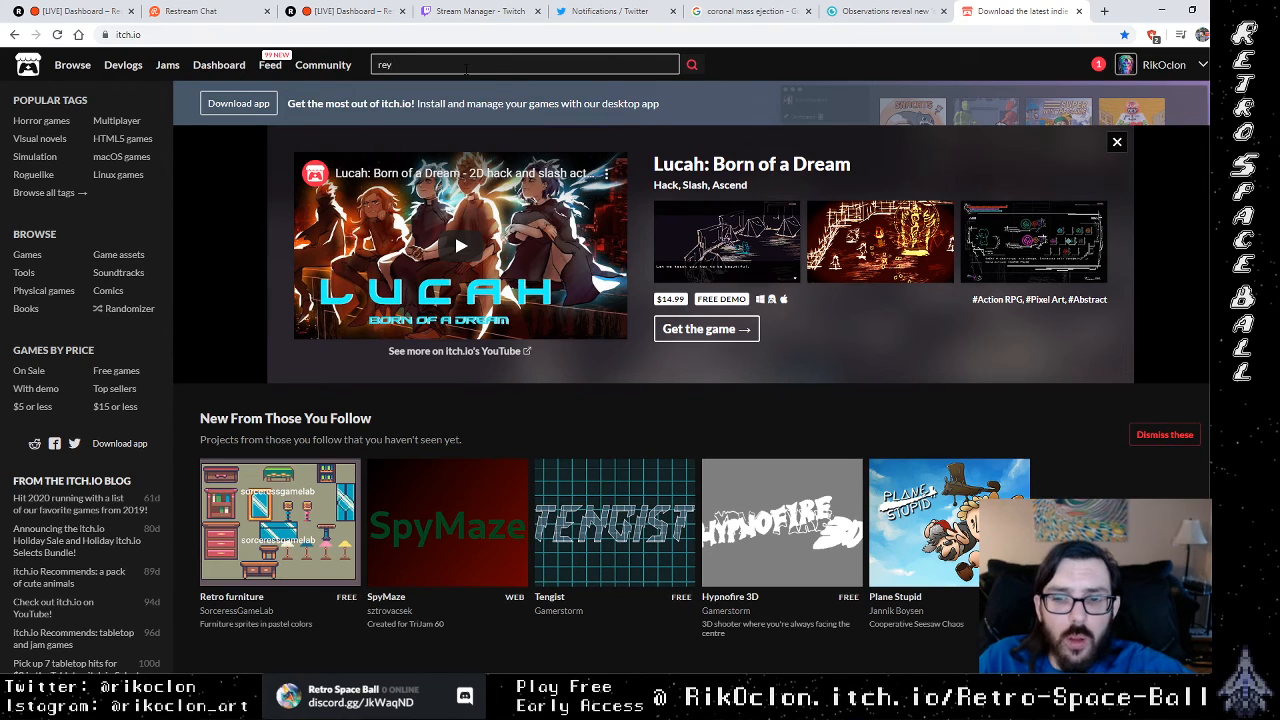
pyautogui.press('BackSpace')
pyautogui.write('tro space ball')
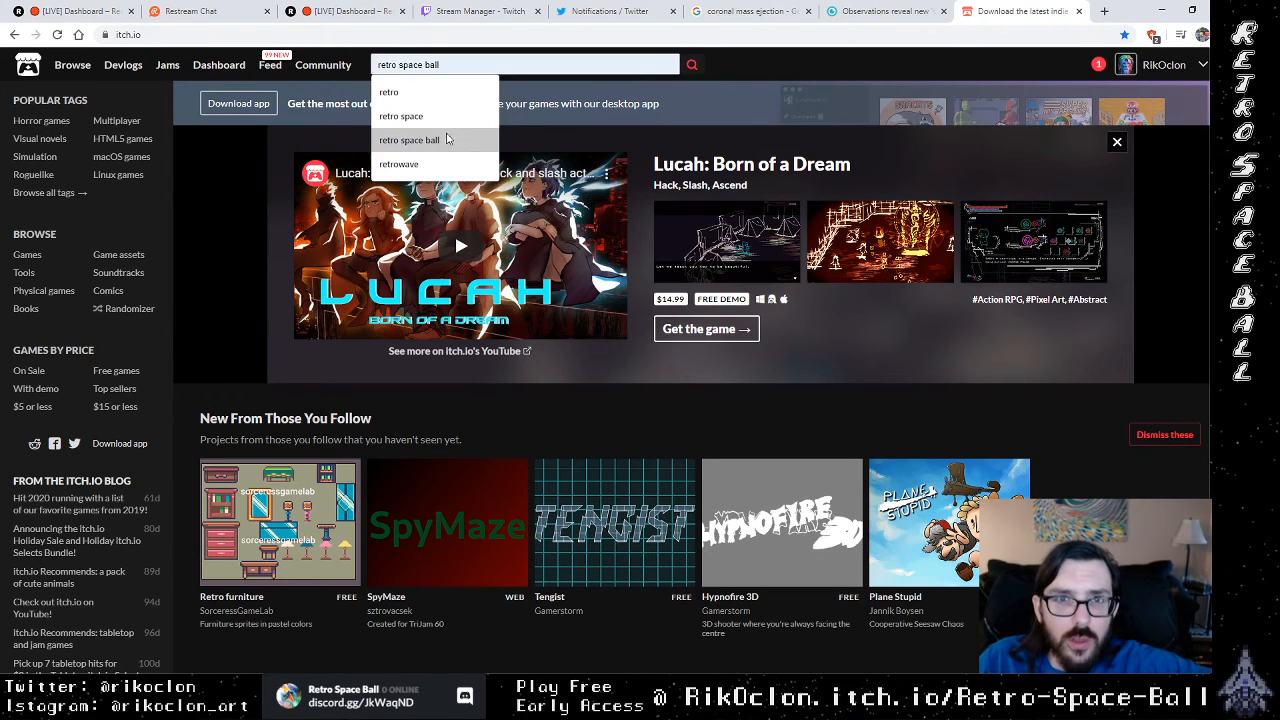
pyautogui.click(448, 140)
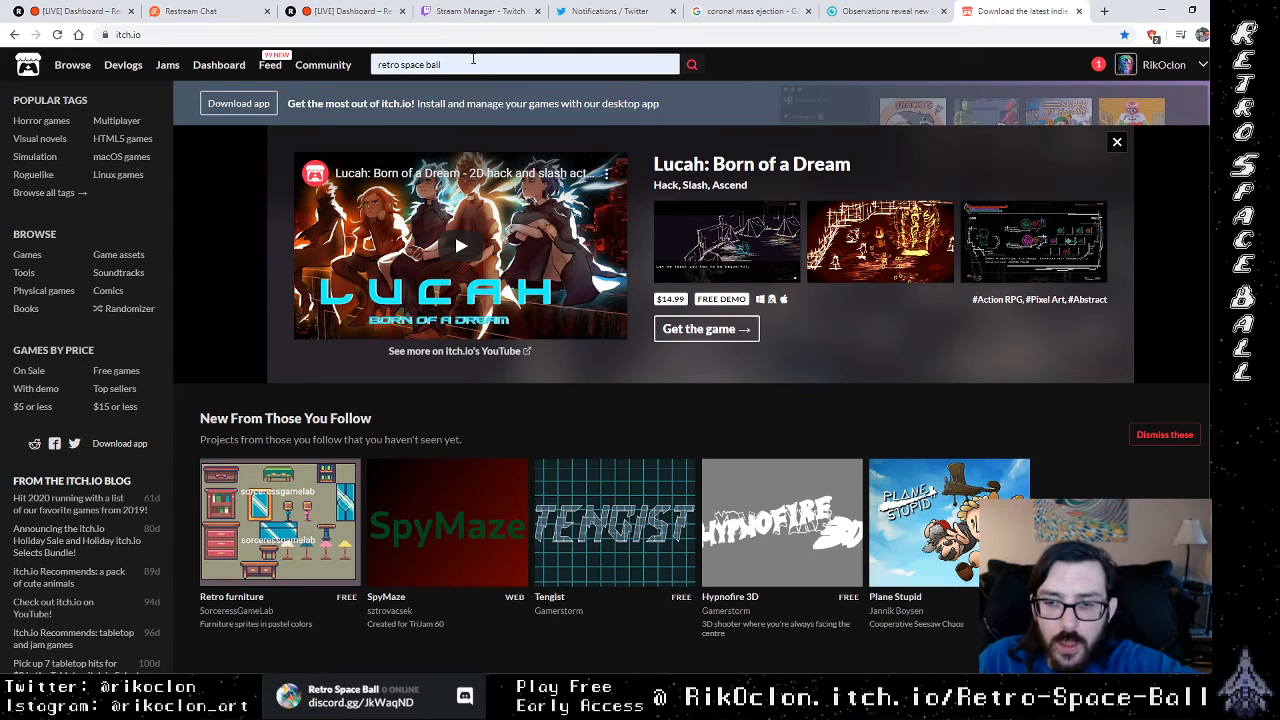
pyautogui.press('Return')
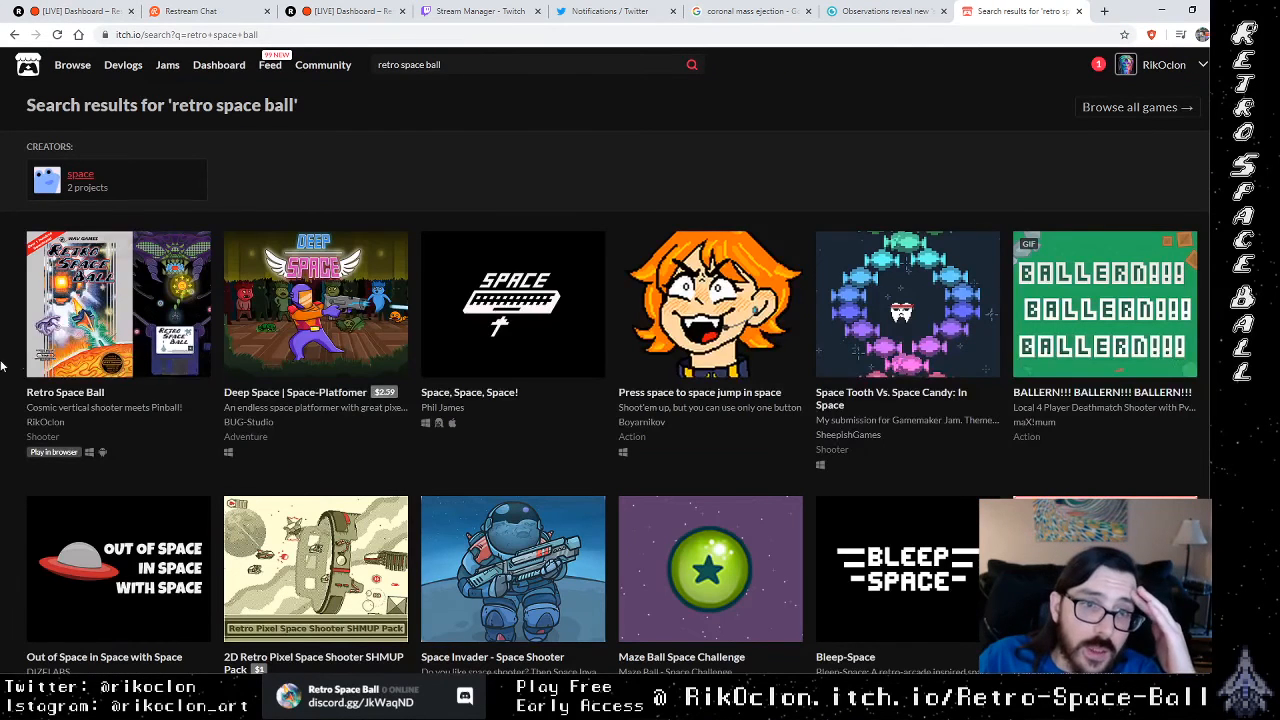
pyautogui.moveTo(172, 323)
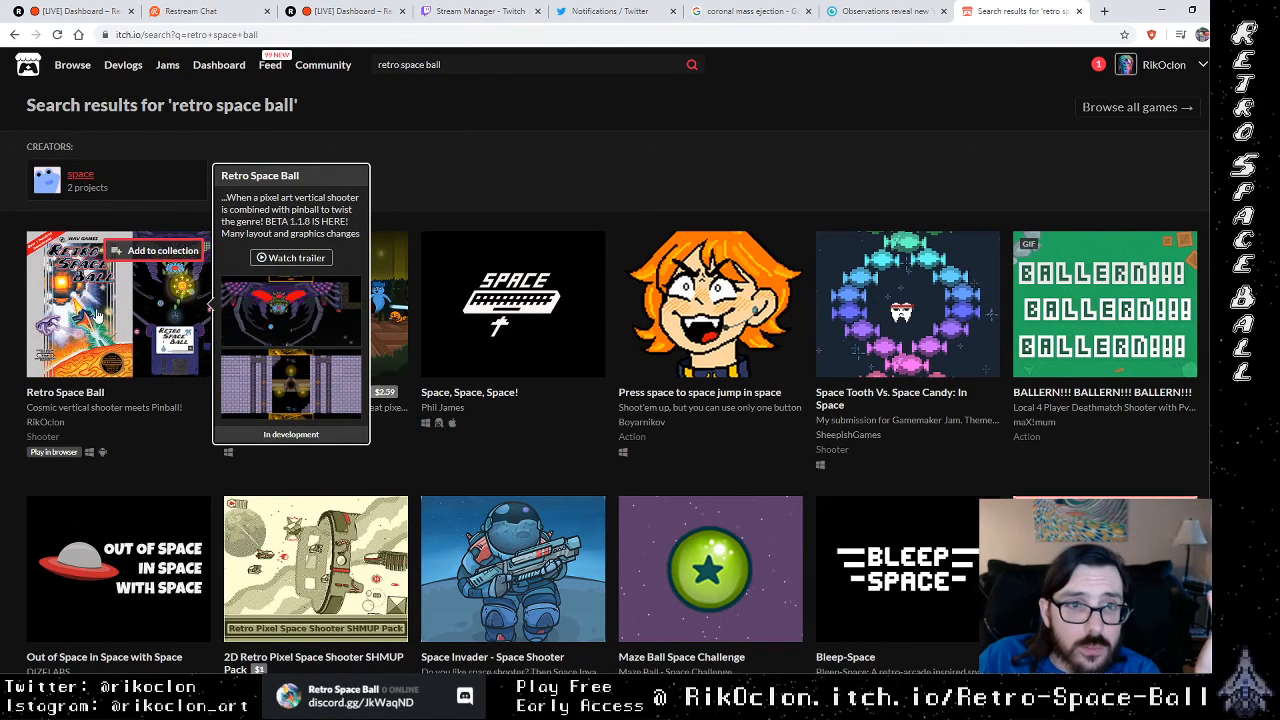
pyautogui.click(68, 355)
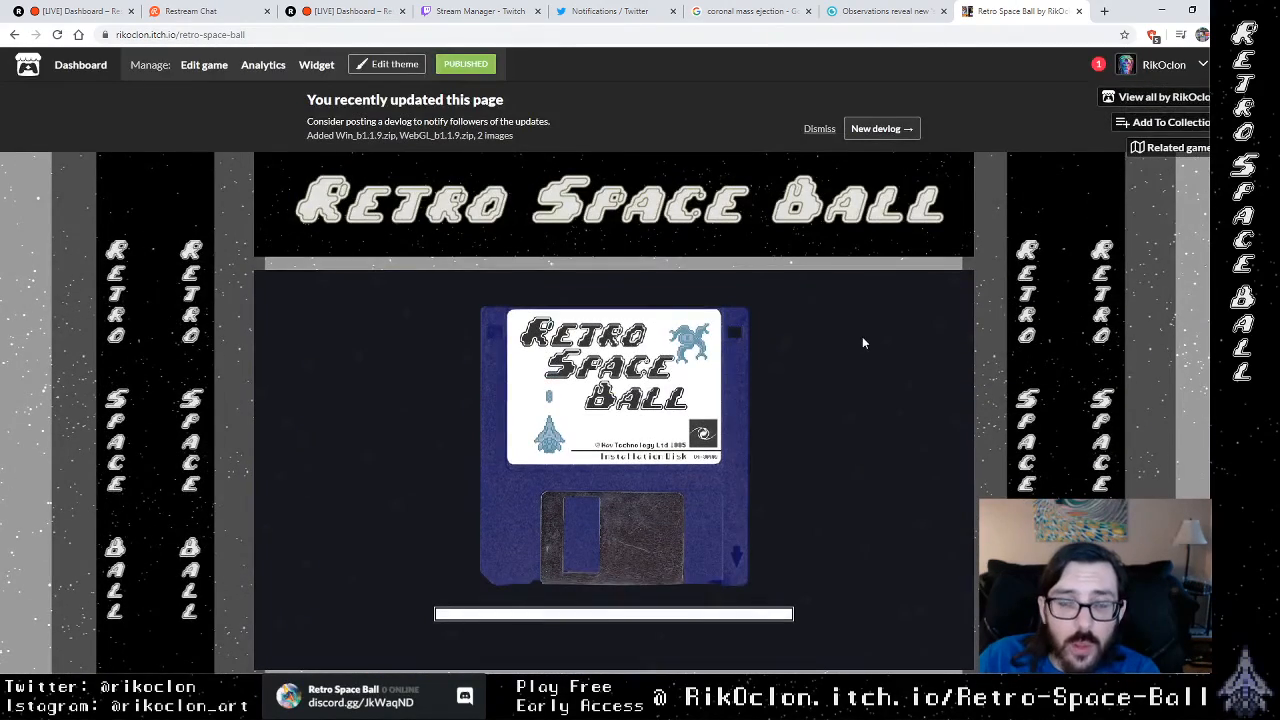
# Step: Look over the Retro Space Ball page and open its downloads page without making a payment
pyautogui.scroll(-5, 864, 342)
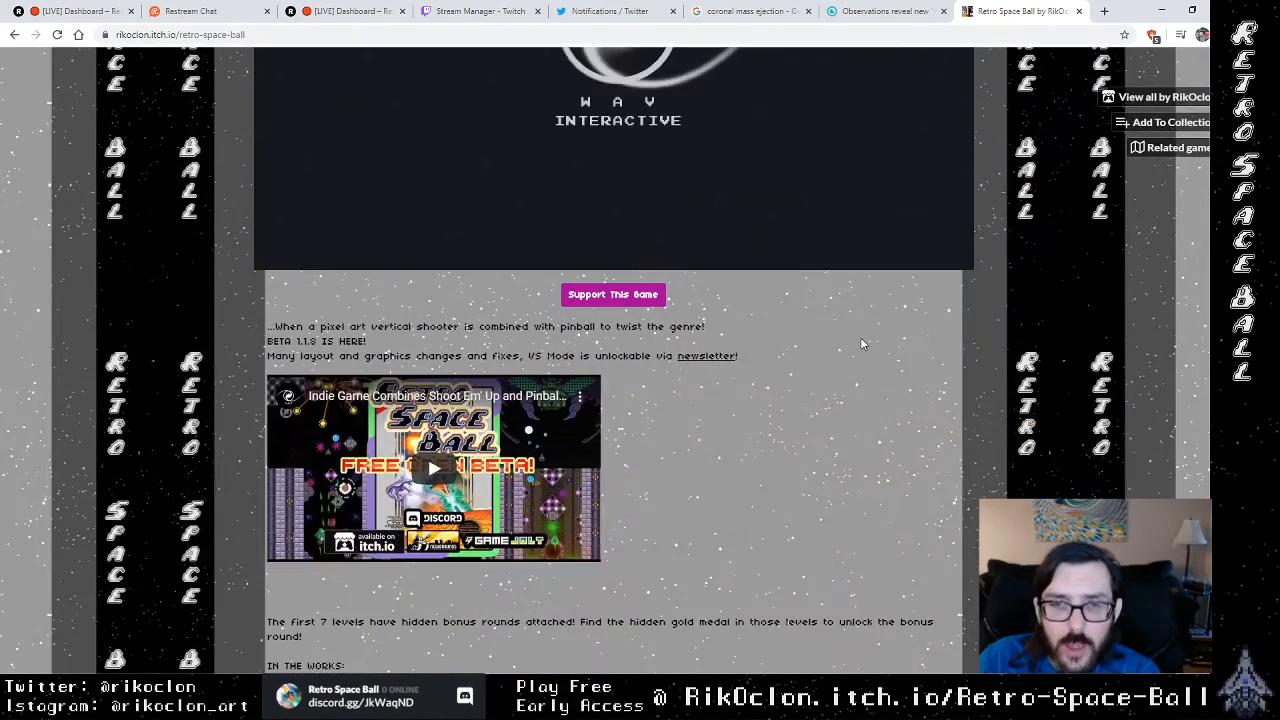
pyautogui.scroll(3, 860, 337)
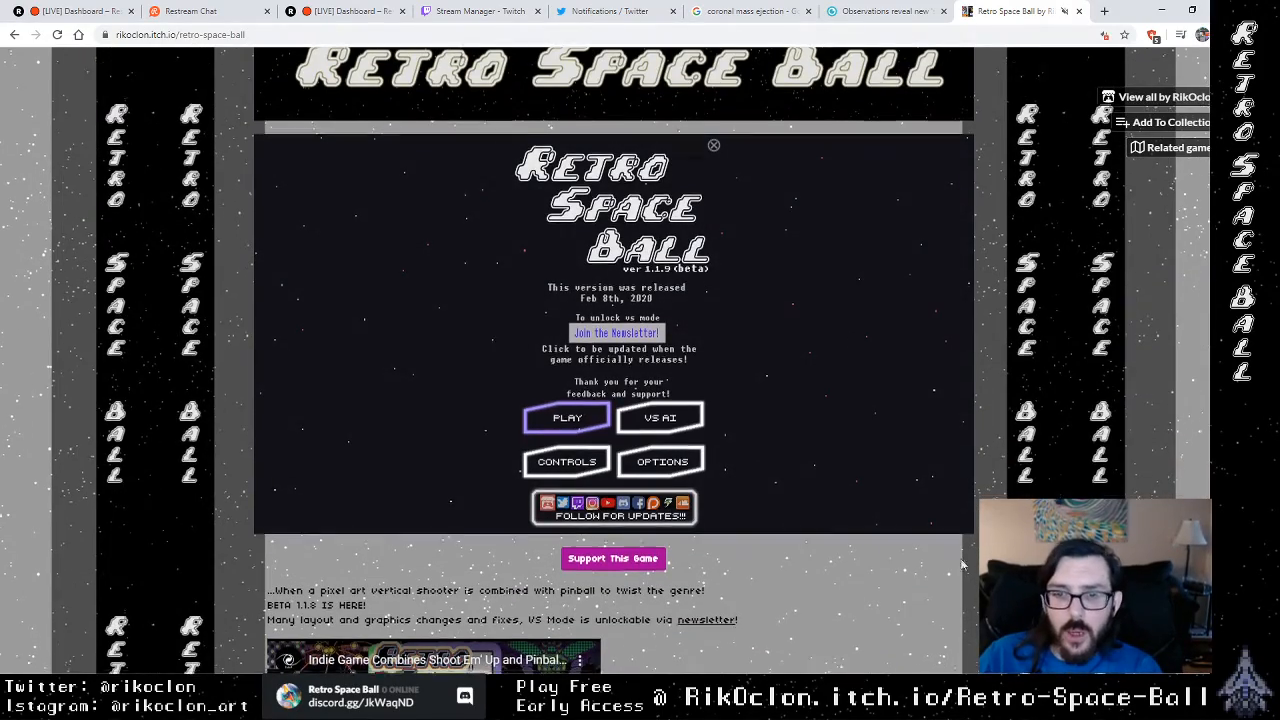
pyautogui.scroll(-5, 853, 345)
pyautogui.scroll(-10, 900, 492)
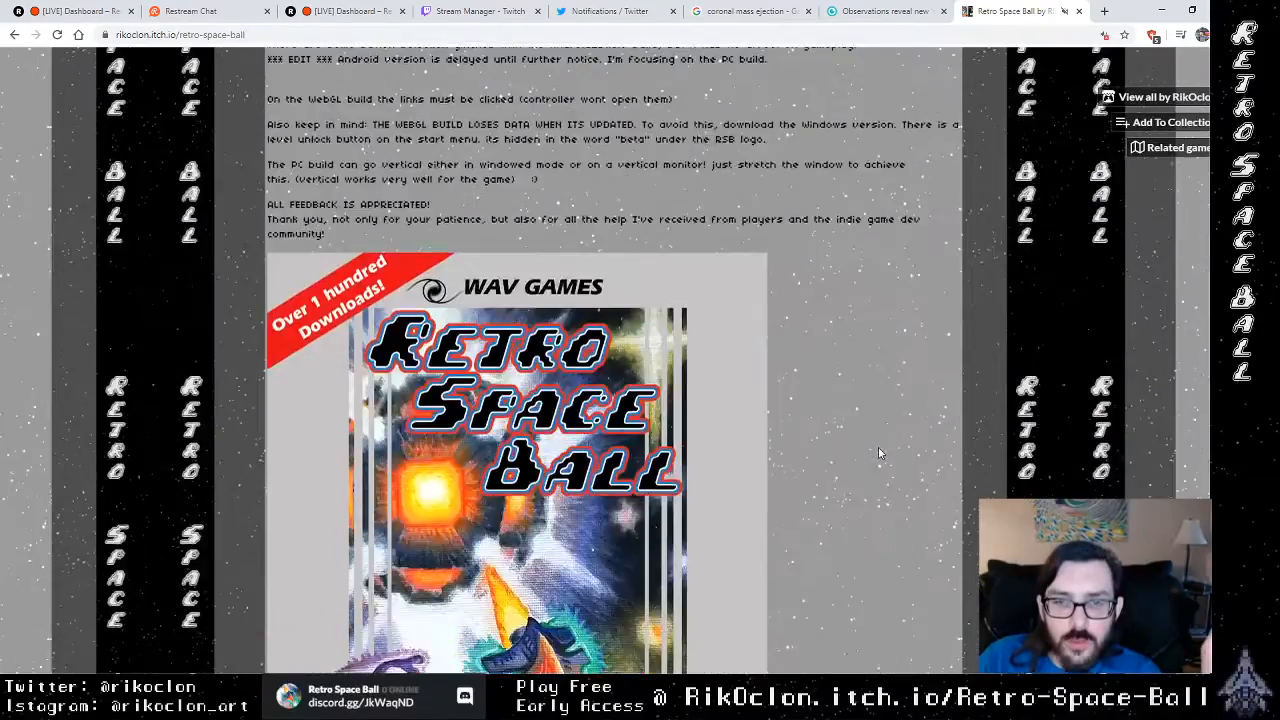
pyautogui.scroll(-10, 873, 445)
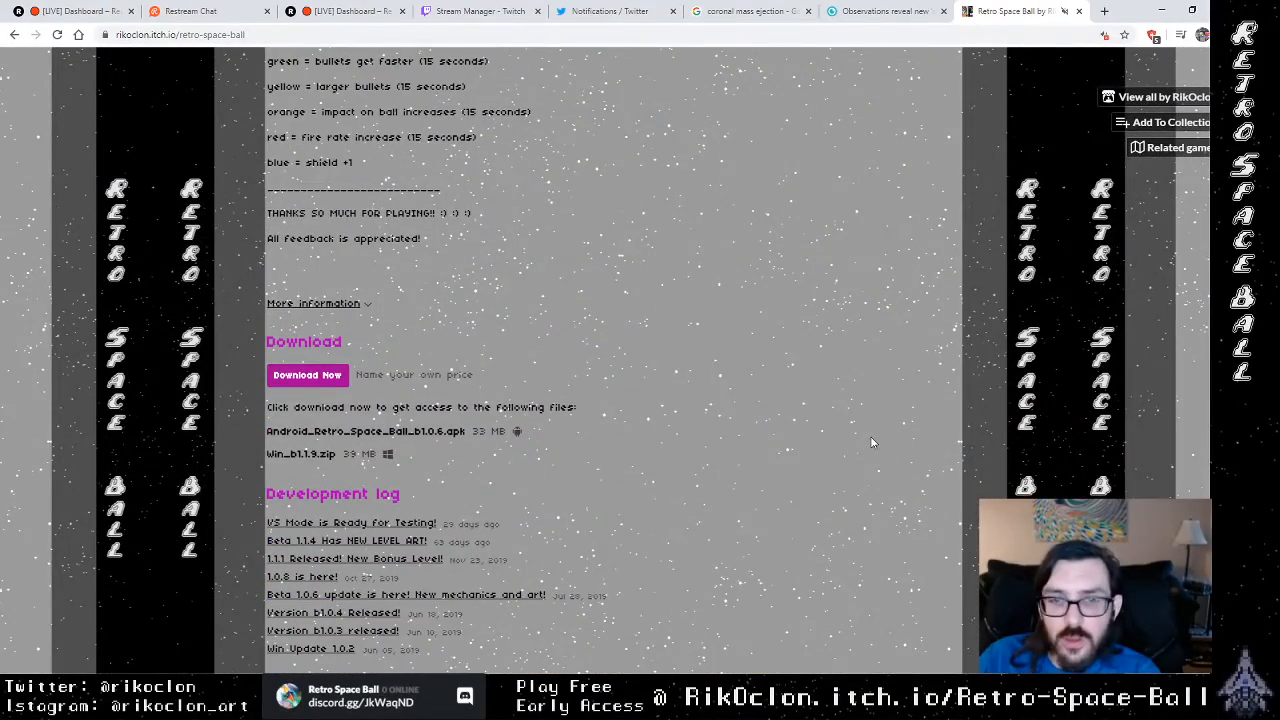
pyautogui.click(323, 374)
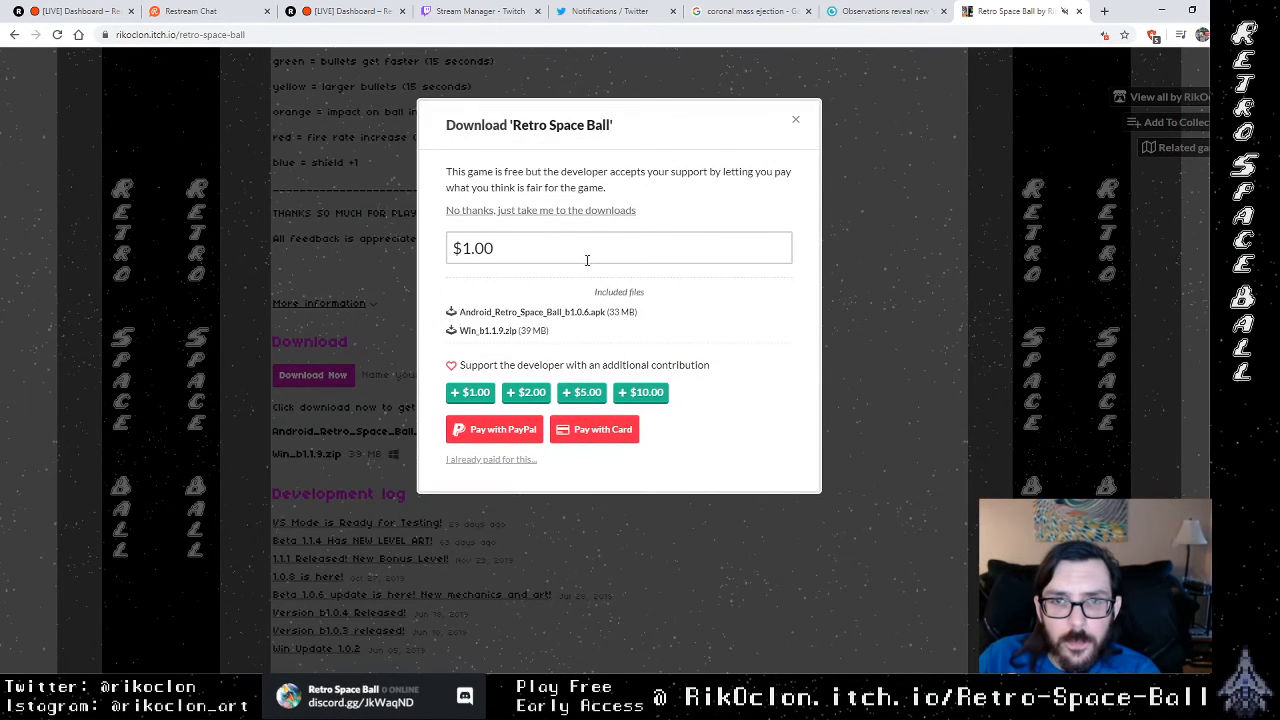
pyautogui.click(606, 210)
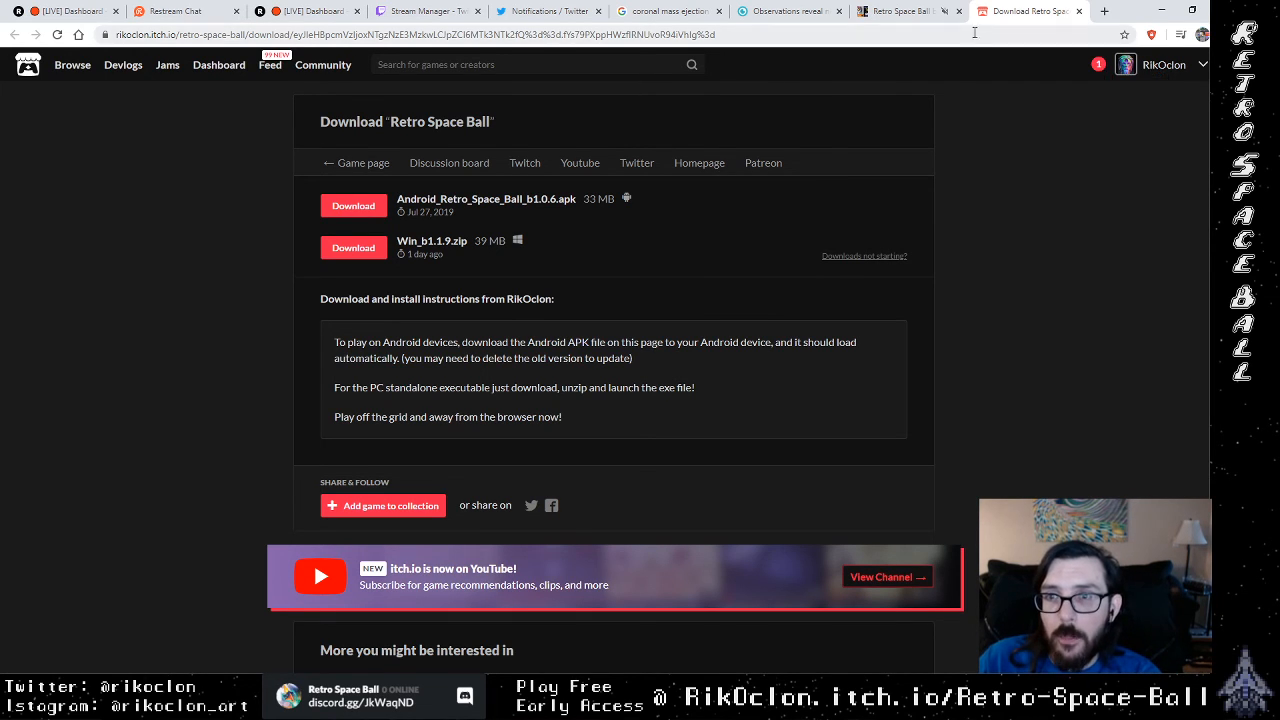
# Step: Return to the Retro Space Ball game page, close the download dialog, and review the embedded game, controls, rules and update notes
pyautogui.click(917, 13)
pyautogui.click(795, 121)
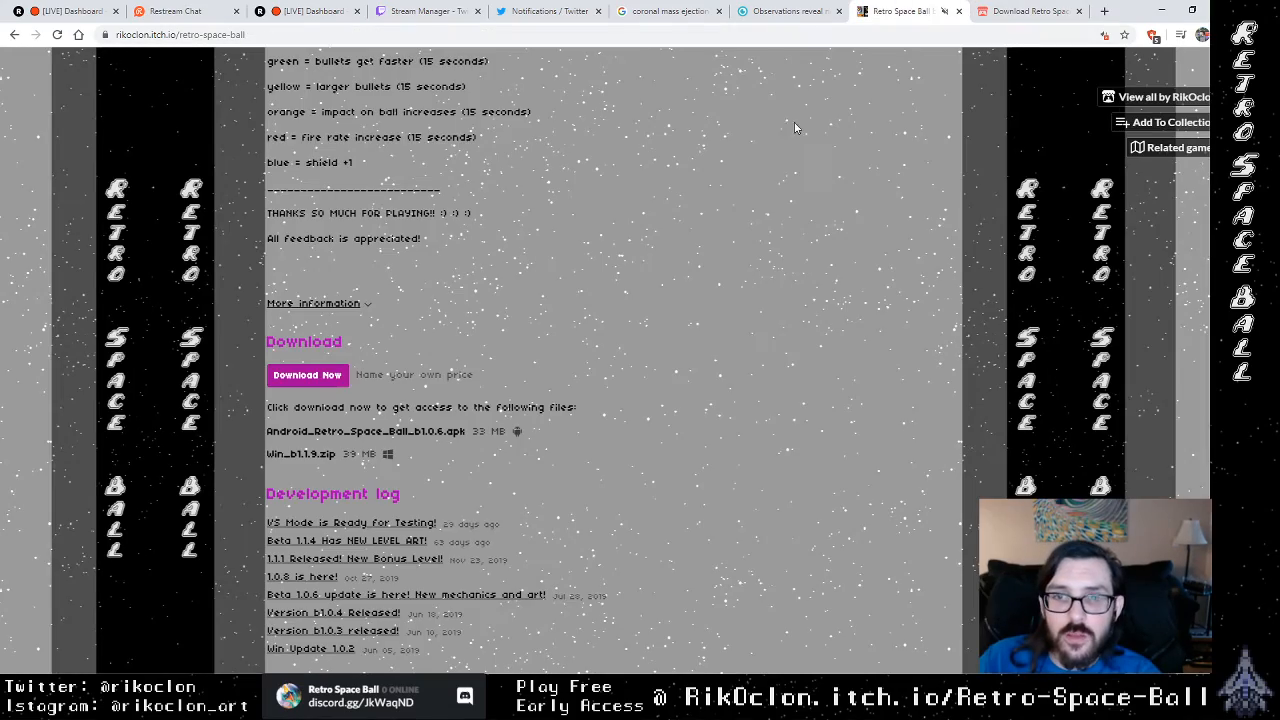
pyautogui.scroll(15, 747, 408)
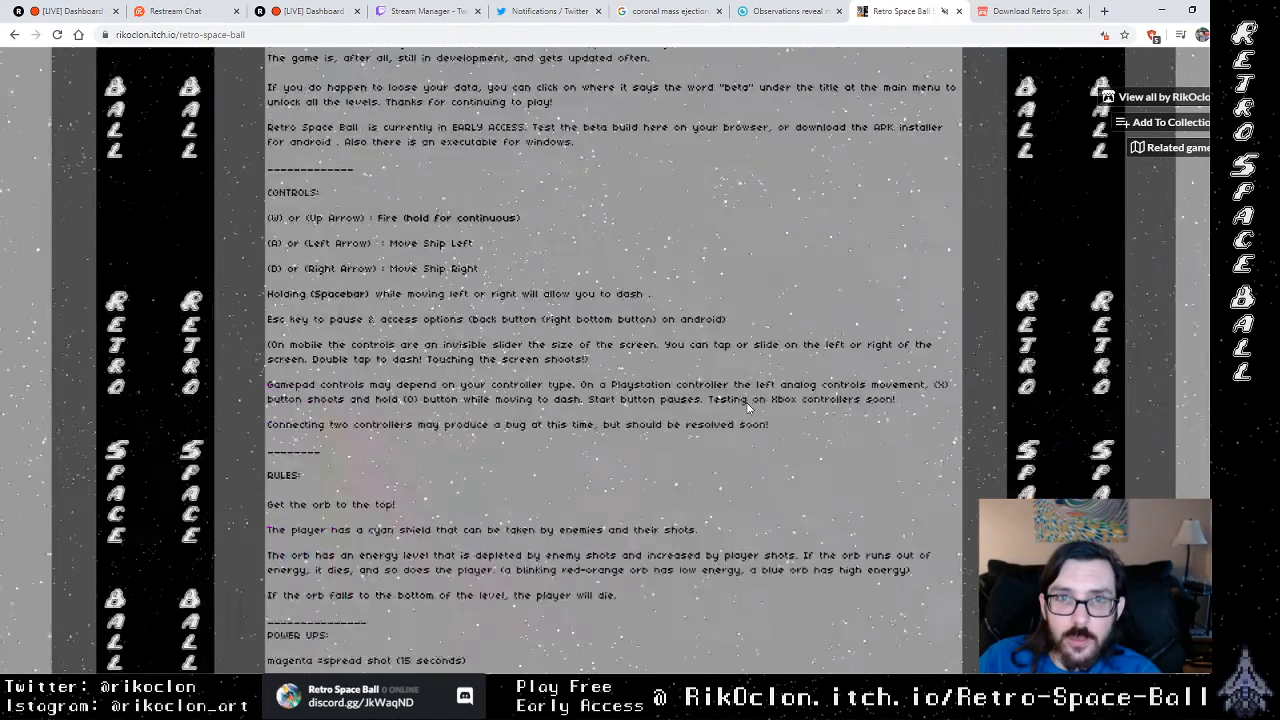
pyautogui.scroll(-5, 747, 408)
pyautogui.scroll(10, 747, 408)
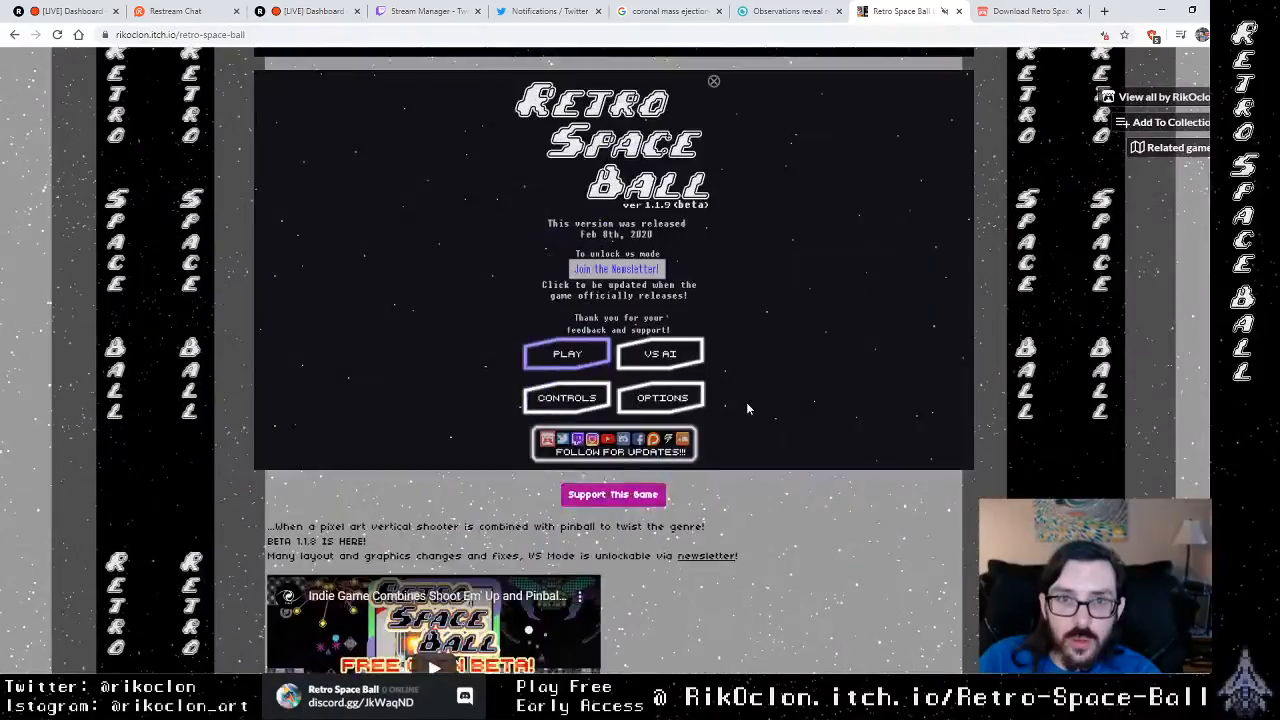
pyautogui.scroll(-10, 747, 408)
pyautogui.scroll(3, 747, 408)
pyautogui.scroll(15, 747, 408)
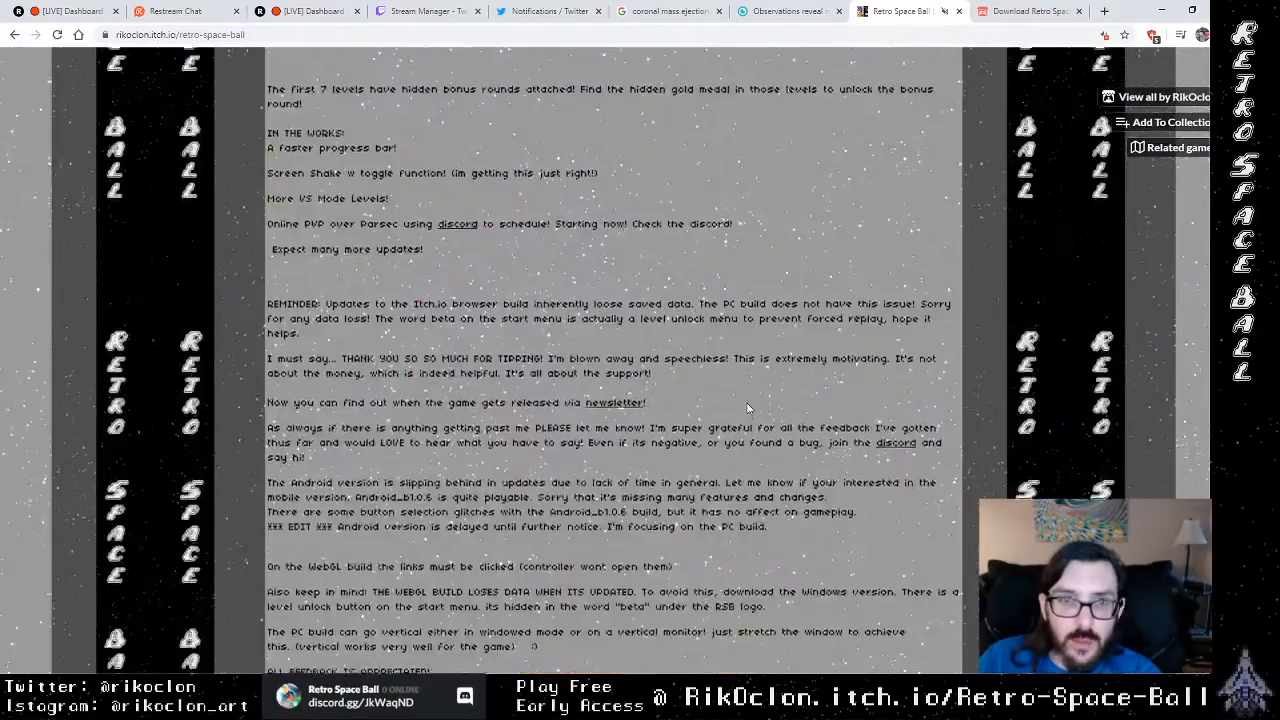
pyautogui.scroll(-4, 445, 452)
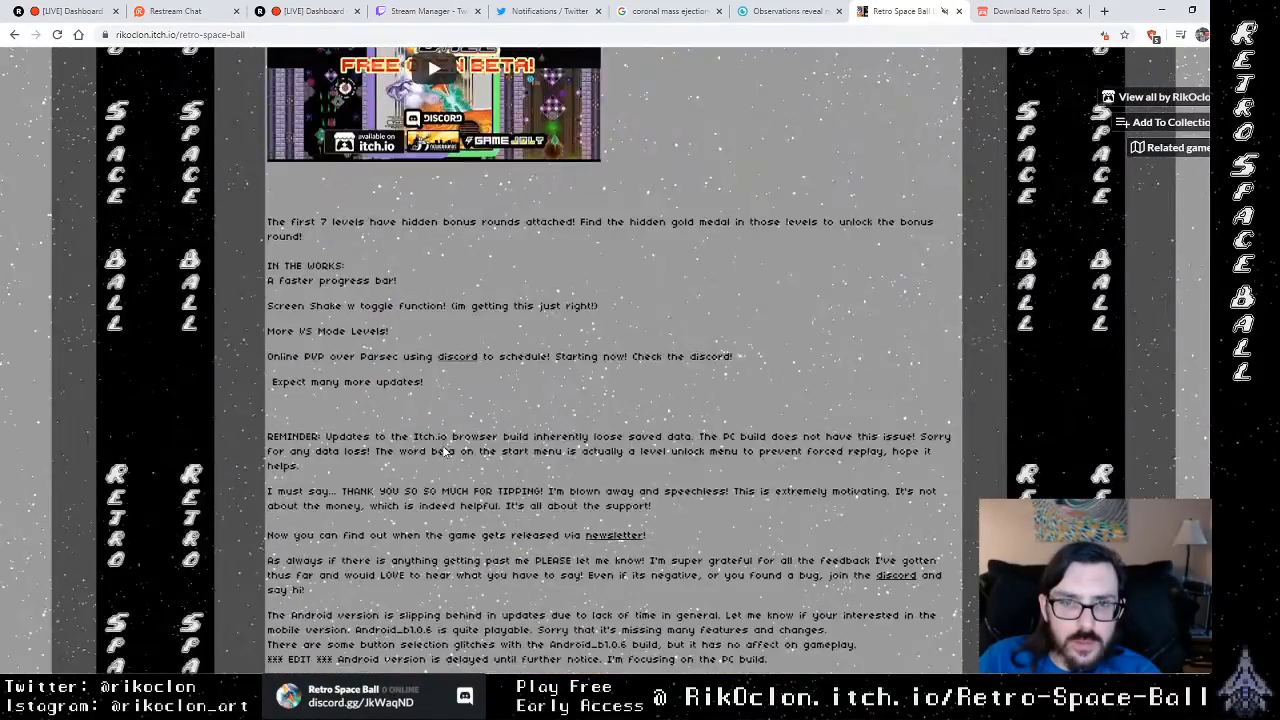
# Step: Review the Retro Space Ball page's description, power-ups, download files and community links, ending back at the embedded game
pyautogui.scroll(4, 445, 452)
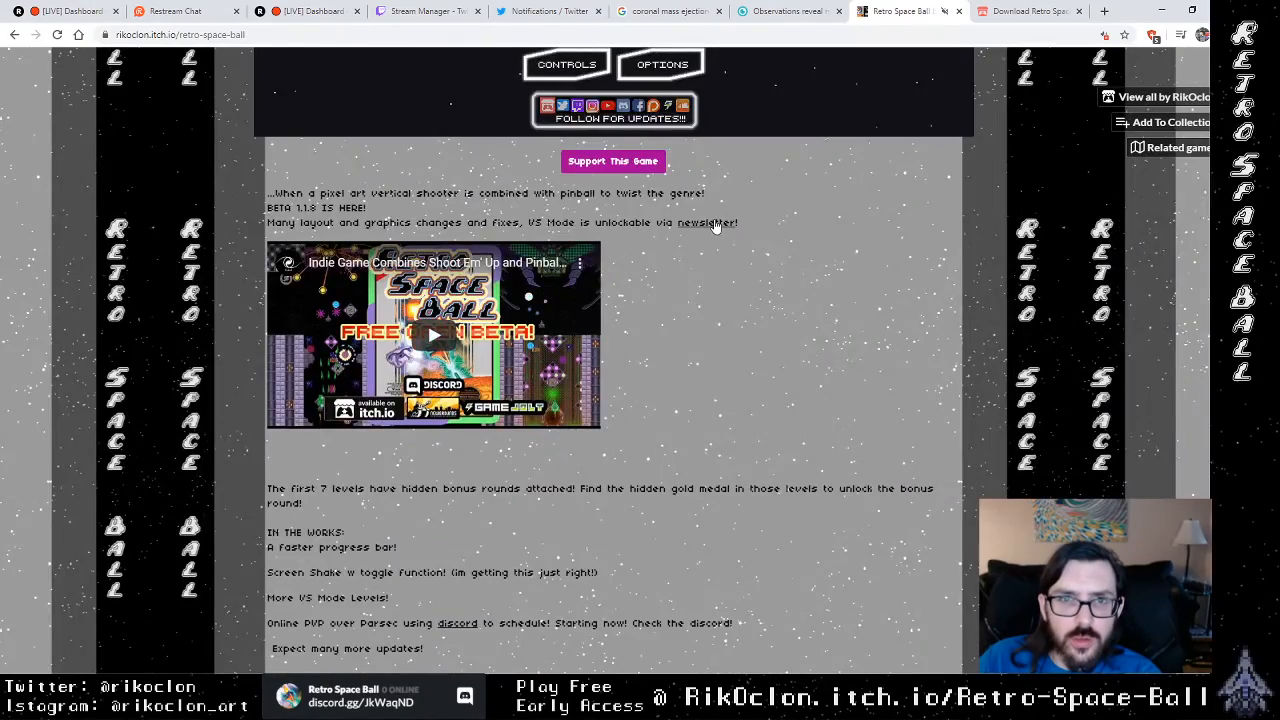
pyautogui.scroll(-6, 713, 244)
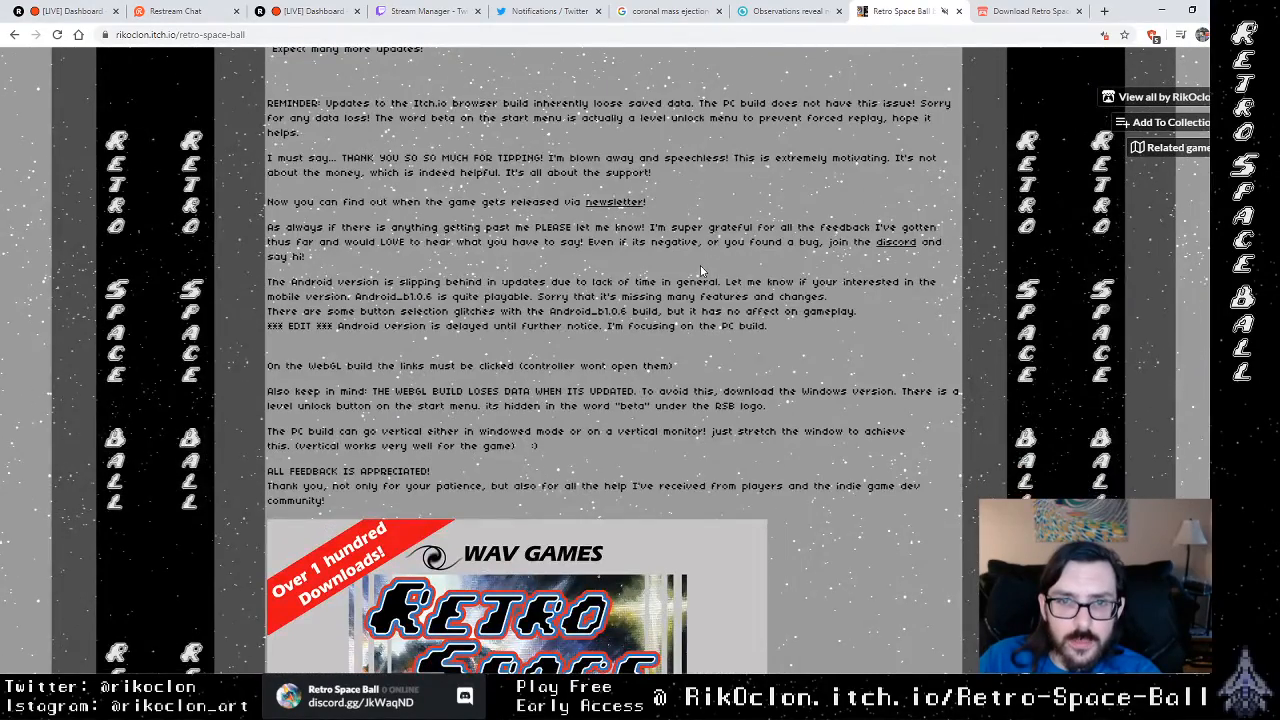
pyautogui.scroll(-15, 700, 270)
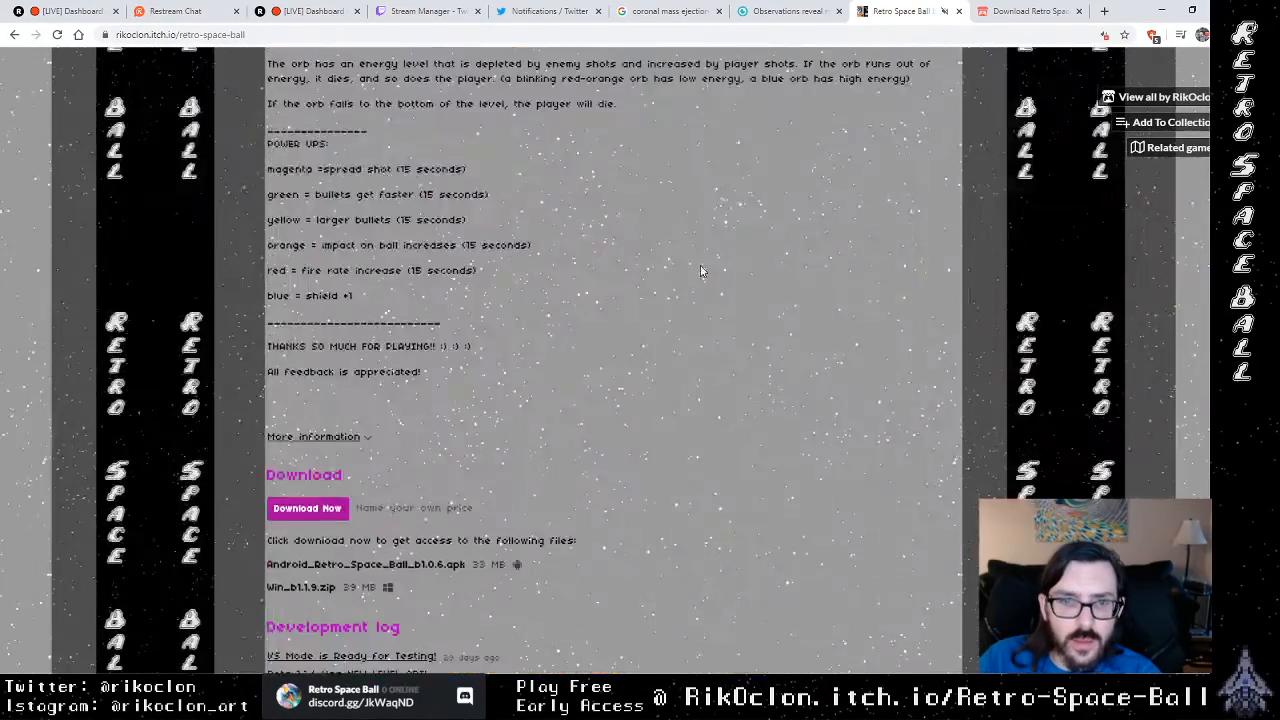
pyautogui.scroll(-5, 700, 270)
pyautogui.scroll(8, 700, 270)
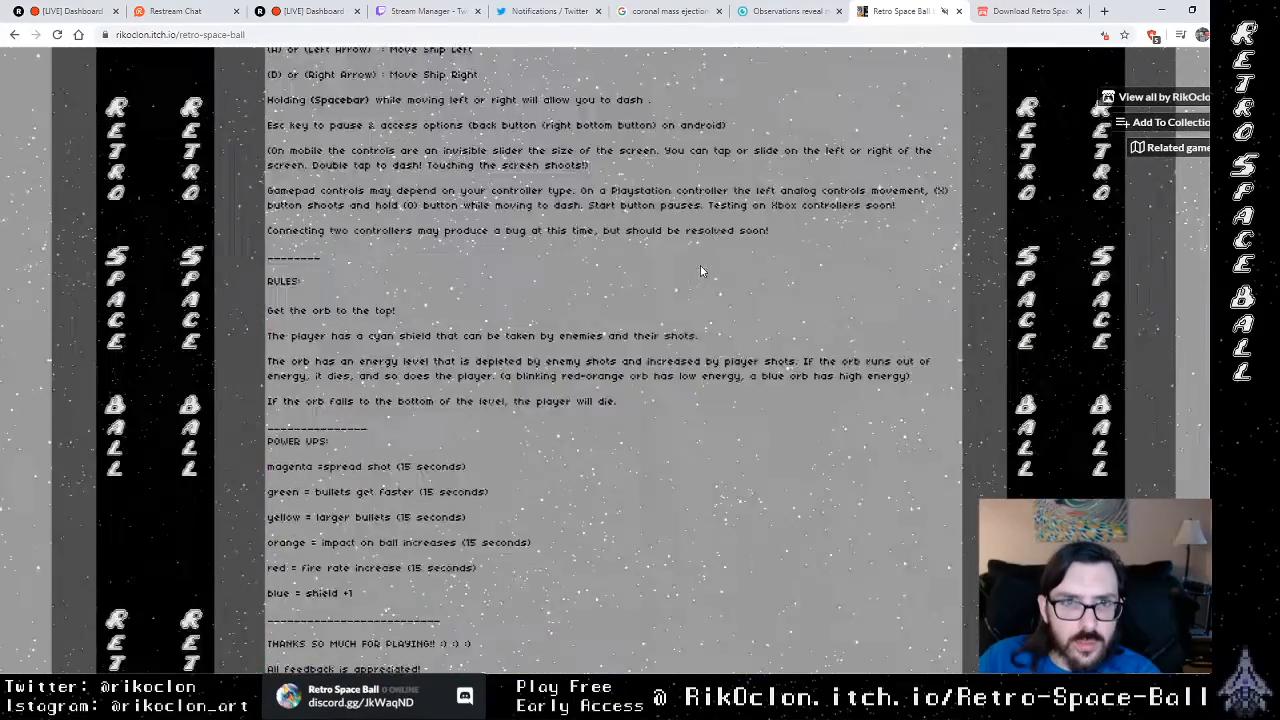
pyautogui.scroll(6, 700, 270)
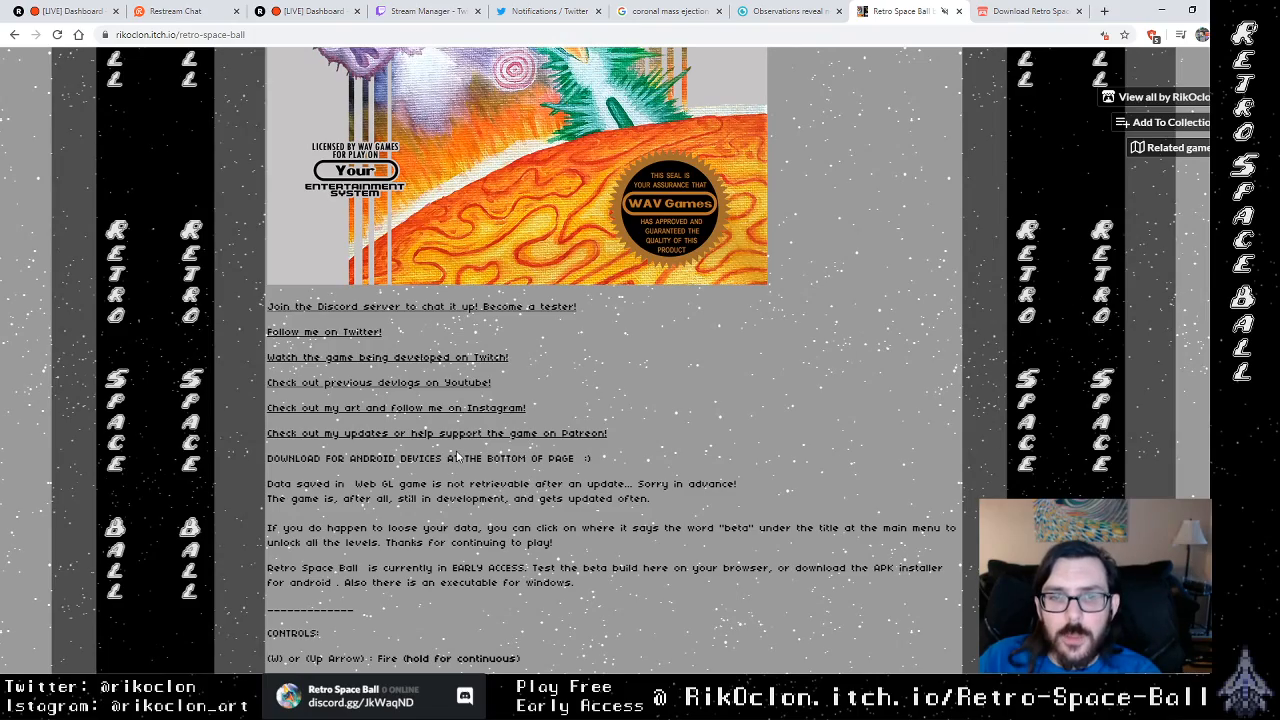
pyautogui.scroll(9, 518, 472)
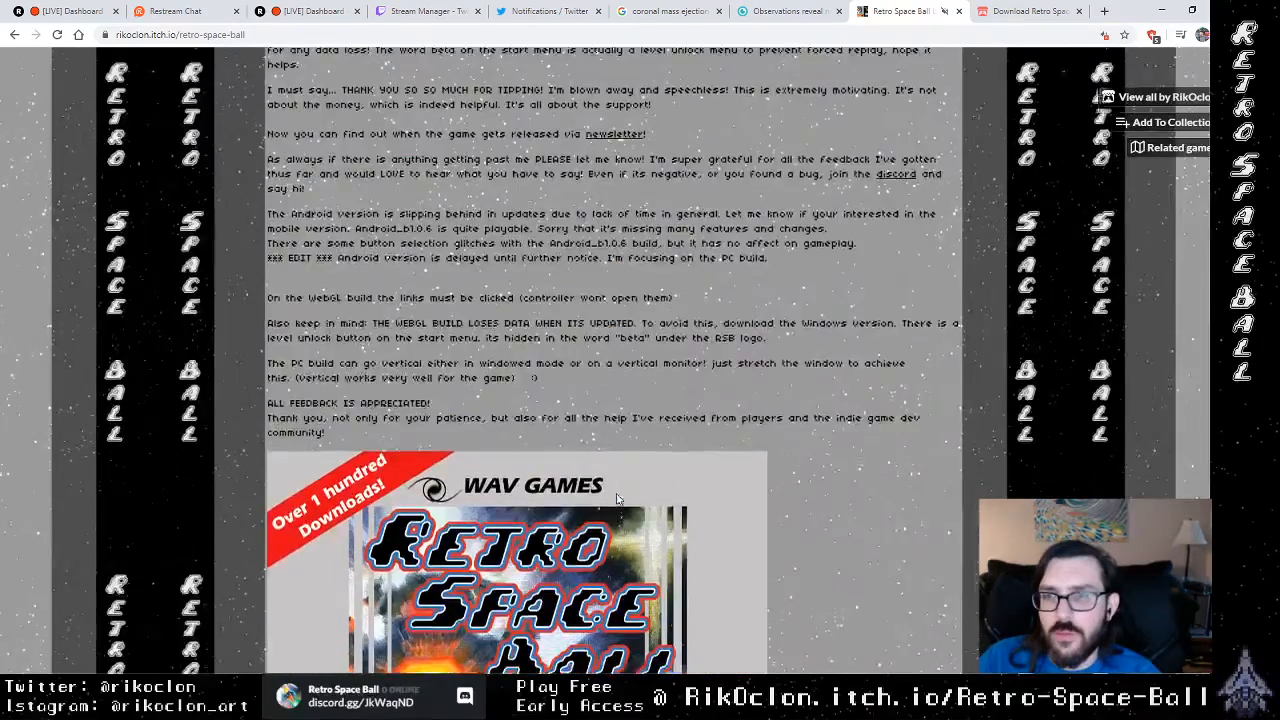
pyautogui.scroll(15, 617, 498)
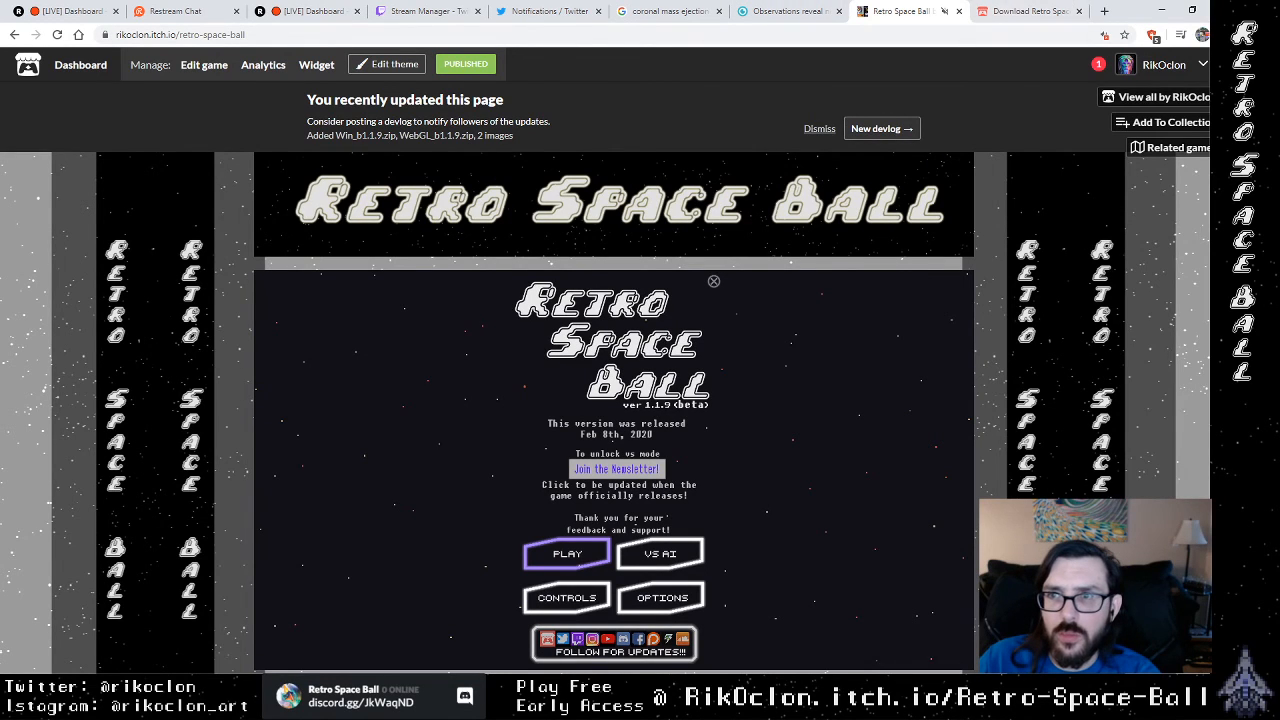
# Step: Minimize the web browser to reveal the Krita illustration, and bring the OBS window to the front
pyautogui.click(1161, 10)
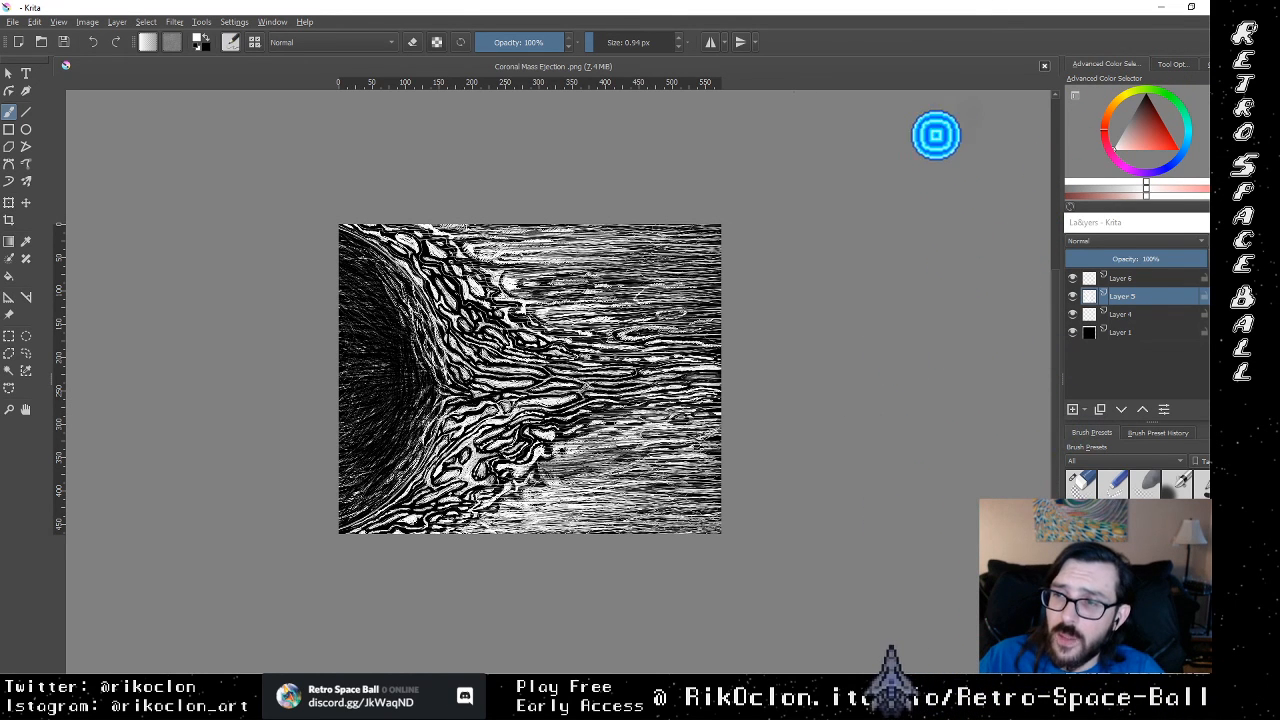
pyautogui.hotkey('alt', 'Tab')
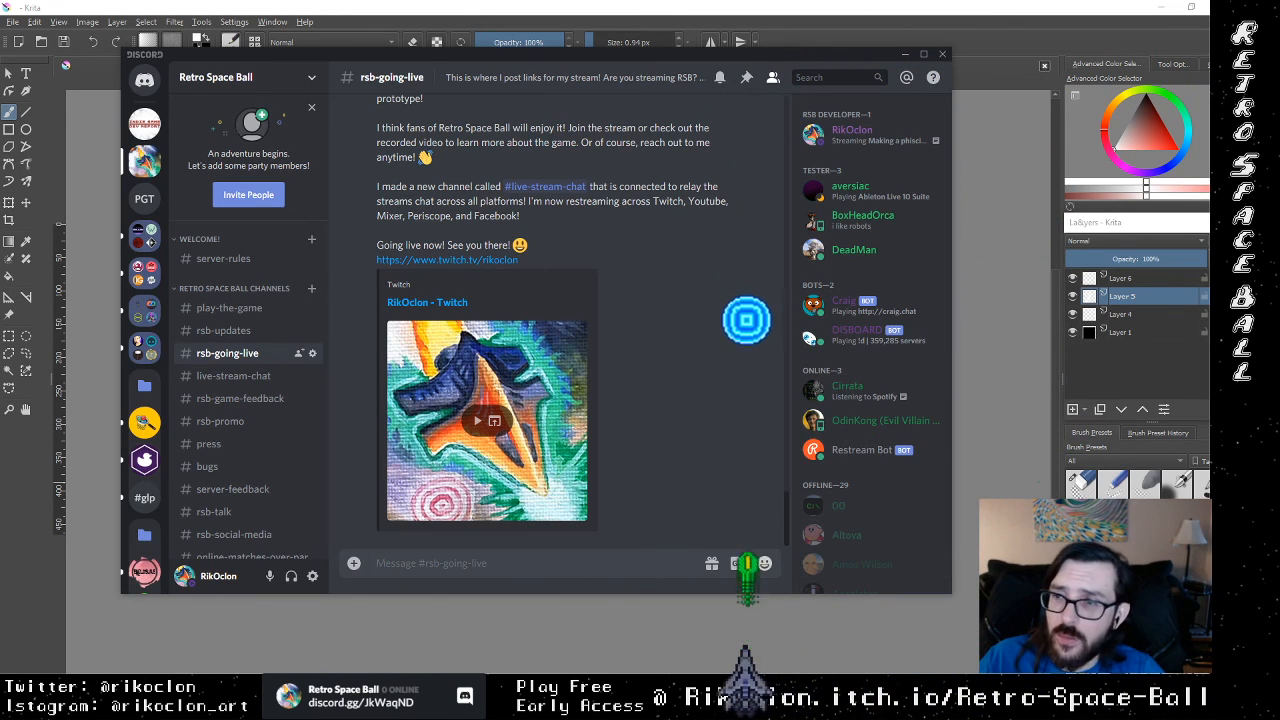
pyautogui.hotkey('alt', 'Tab')
pyautogui.hotkey('alt', 'Tab')
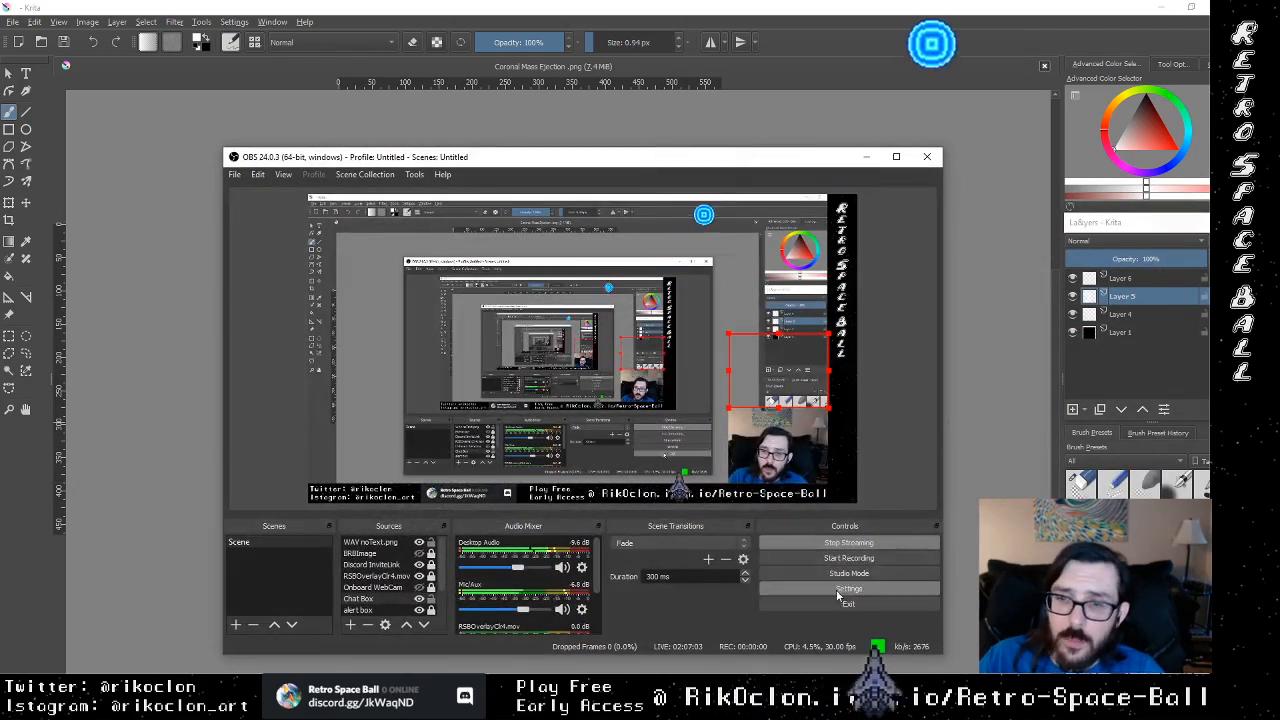